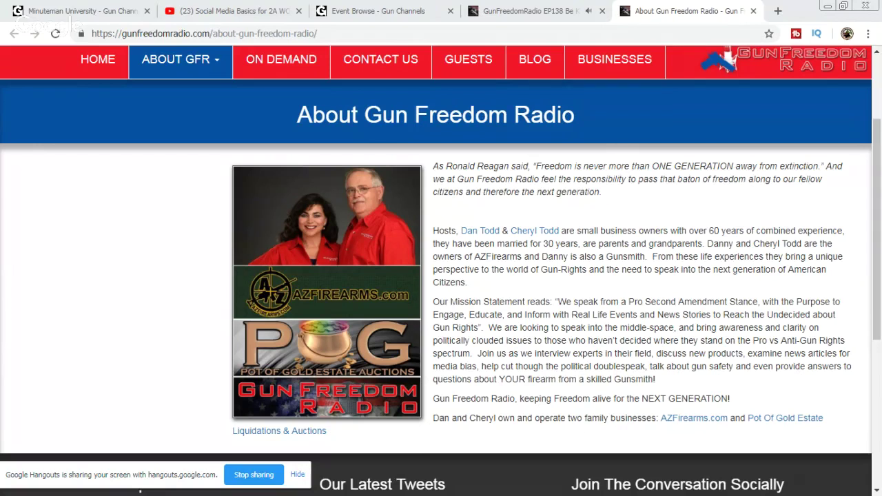
# Step: Reload the Gun Channels events listing and open the SAR Show West 2019 event
pyautogui.click(362, 14)
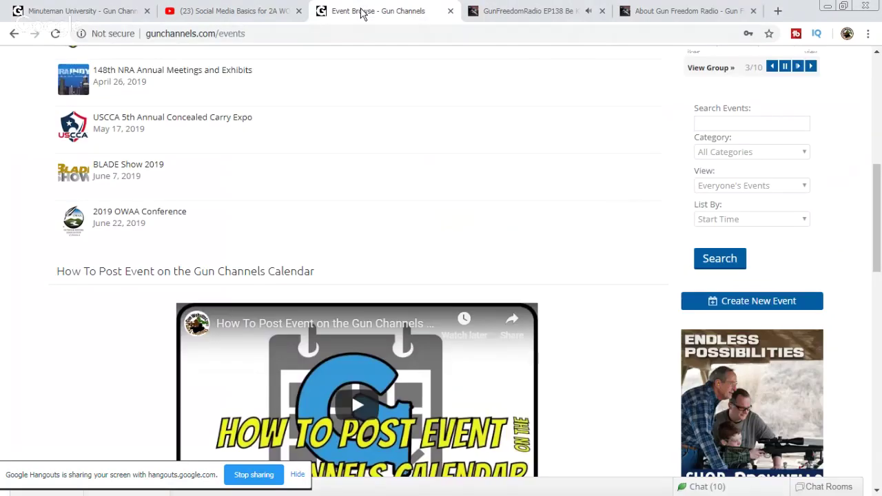
pyautogui.click(55, 34)
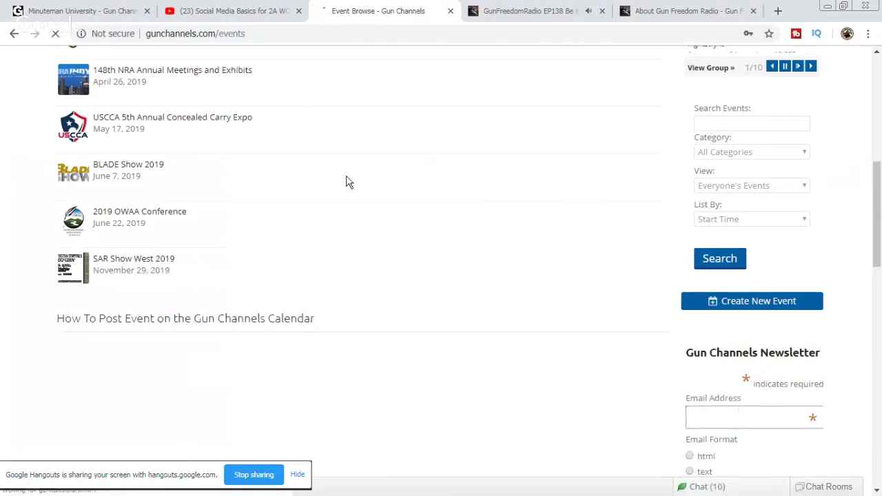
pyautogui.click(143, 259)
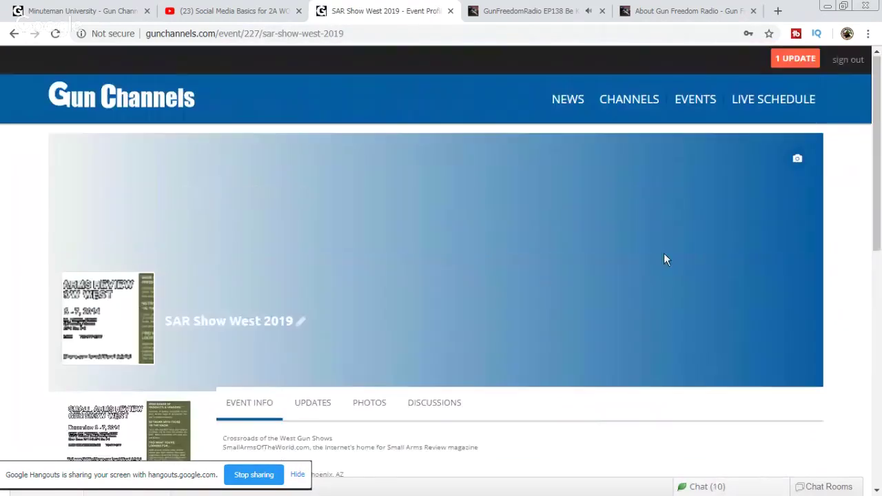
# Step: Choose Upload Cover Photo from the camera icon on the SAR Show West 2019 cover
pyautogui.scroll(2, 664, 253)
pyautogui.click(800, 160)
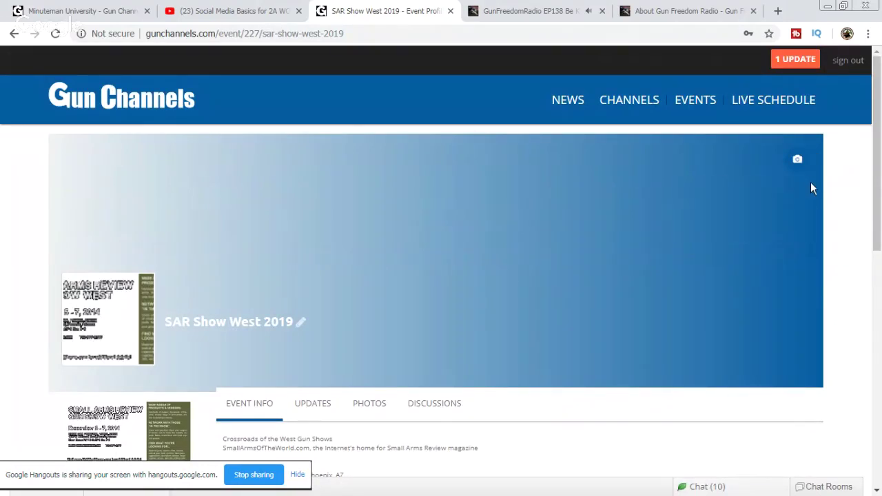
pyautogui.moveTo(797, 161)
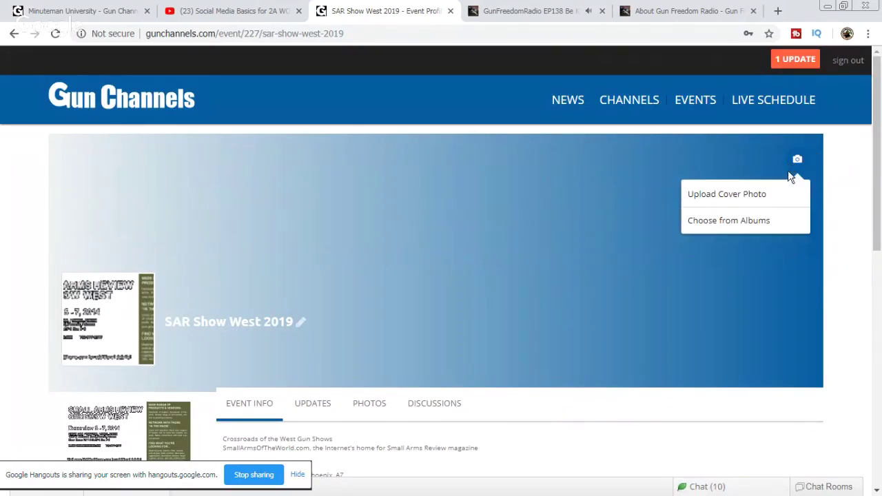
pyautogui.click(729, 198)
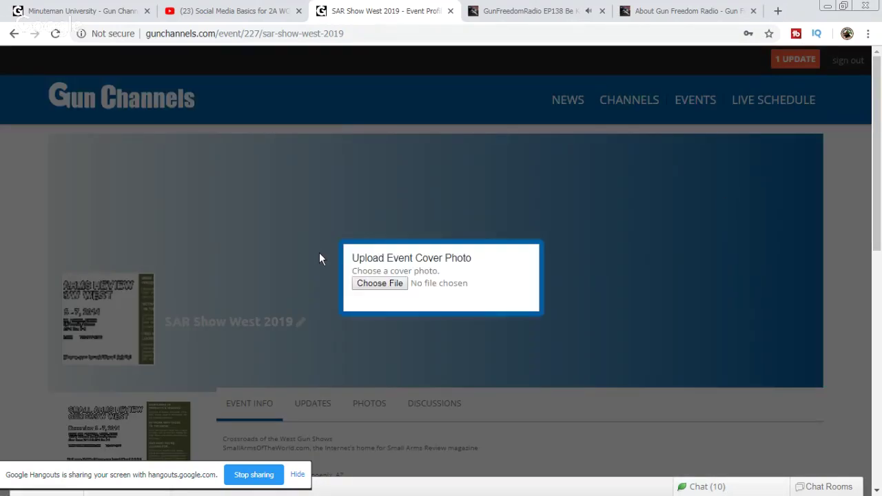
# Step: Browse to the Dropbox > Guns > Gun Show > SAR Show > SAR 2018 folder
pyautogui.click(388, 285)
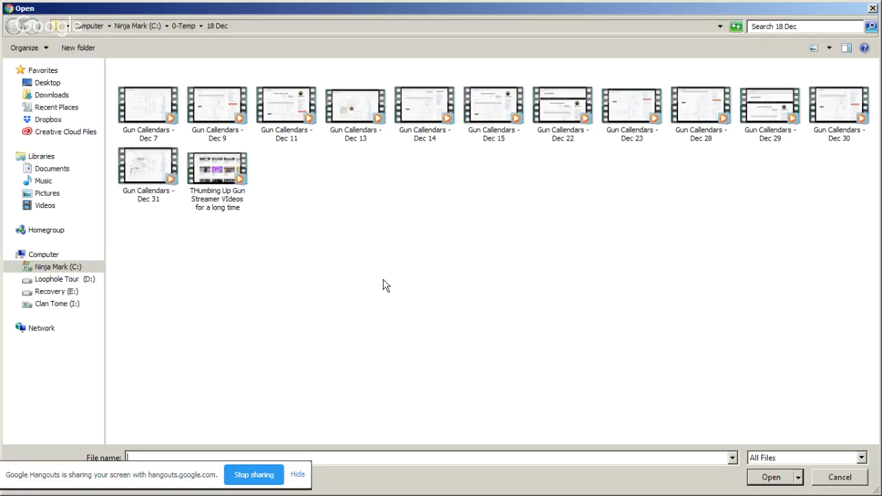
pyautogui.click(52, 124)
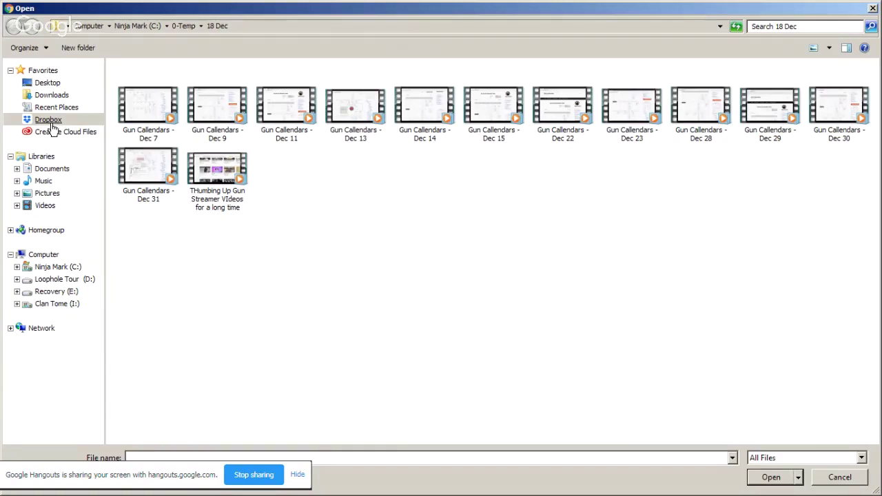
pyautogui.click(230, 356)
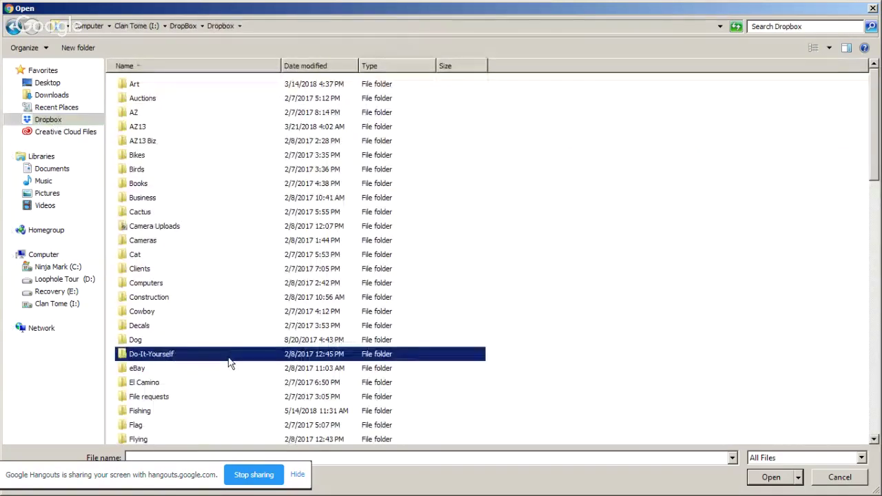
pyautogui.scroll(-4, 229, 364)
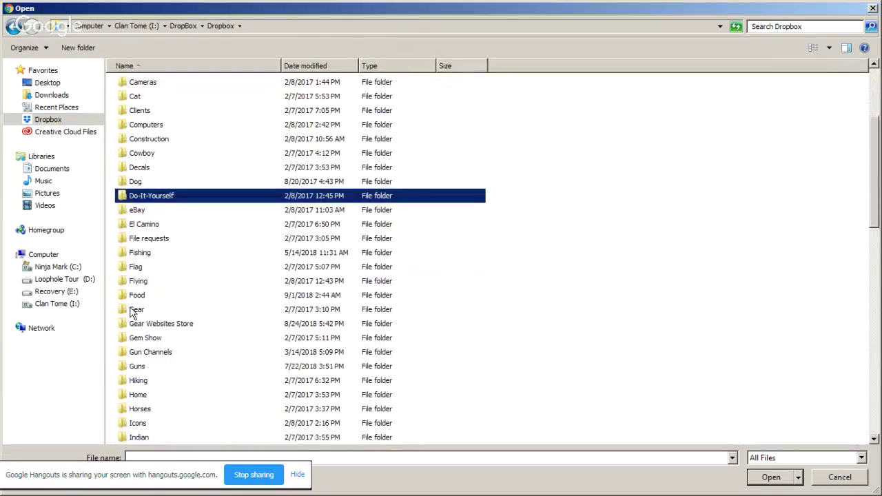
pyautogui.doubleClick(138, 366)
pyautogui.scroll(-6, 241, 298)
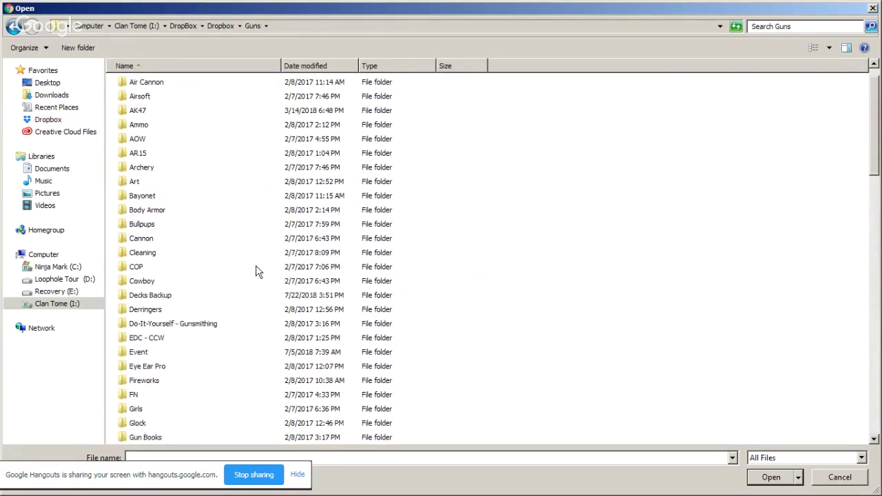
pyautogui.doubleClick(138, 269)
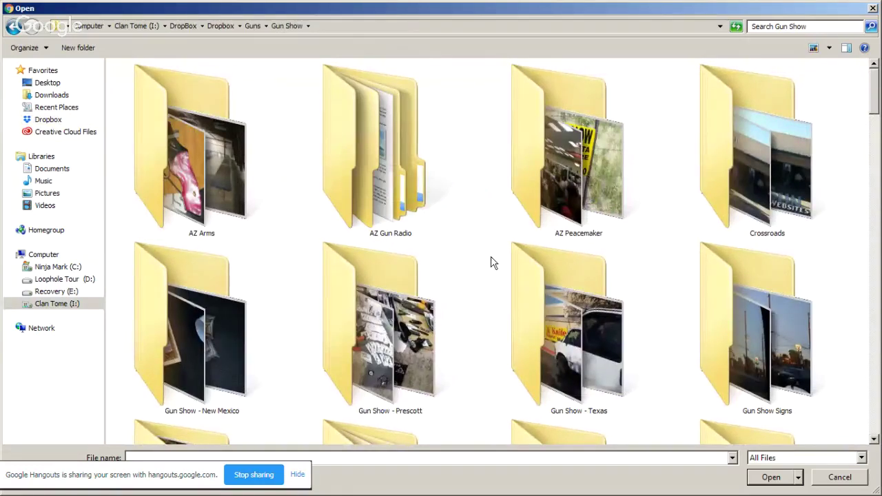
pyautogui.scroll(-5, 491, 262)
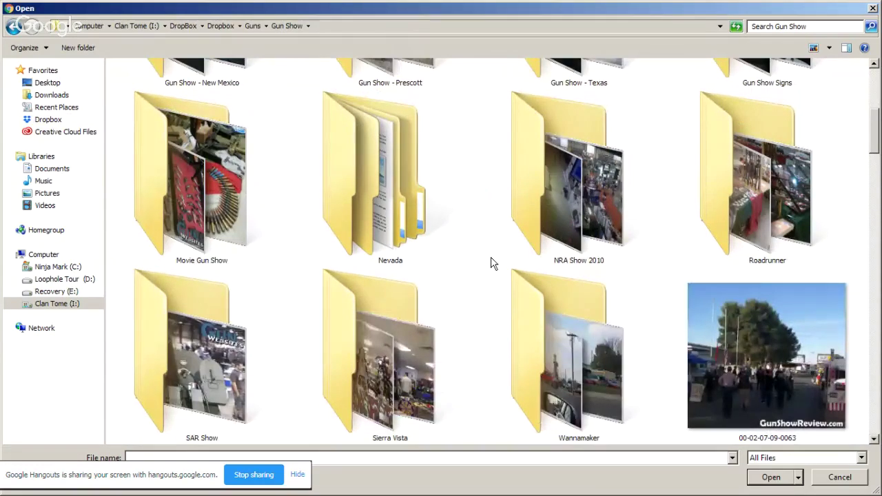
pyautogui.doubleClick(160, 355)
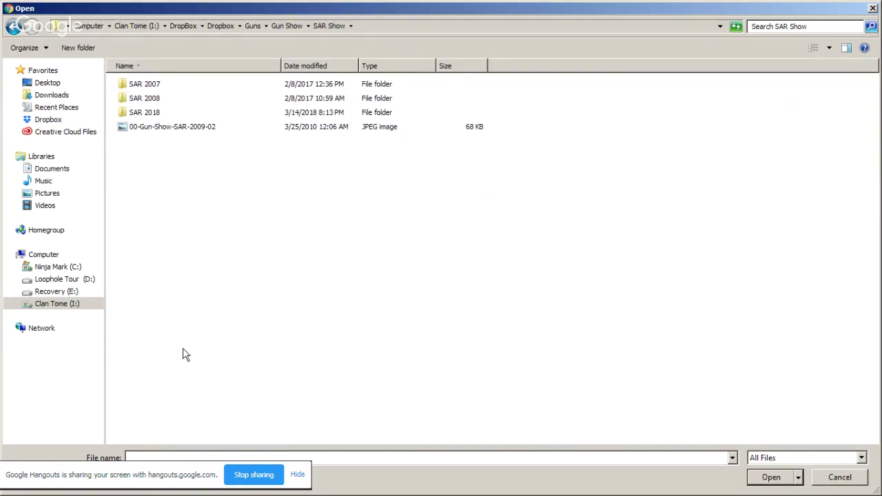
pyautogui.click(146, 114)
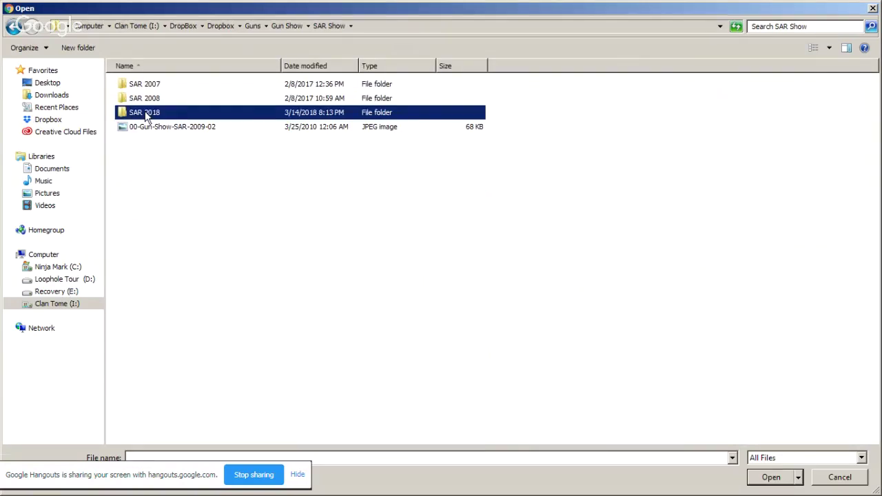
pyautogui.doubleClick(145, 114)
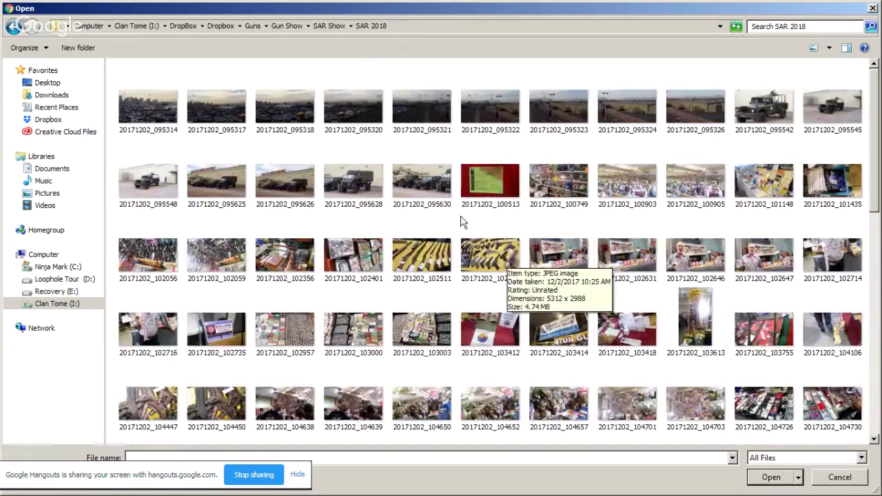
# Step: Pick photo 20171202_100905 and bring up its context menu
pyautogui.click(522, 221)
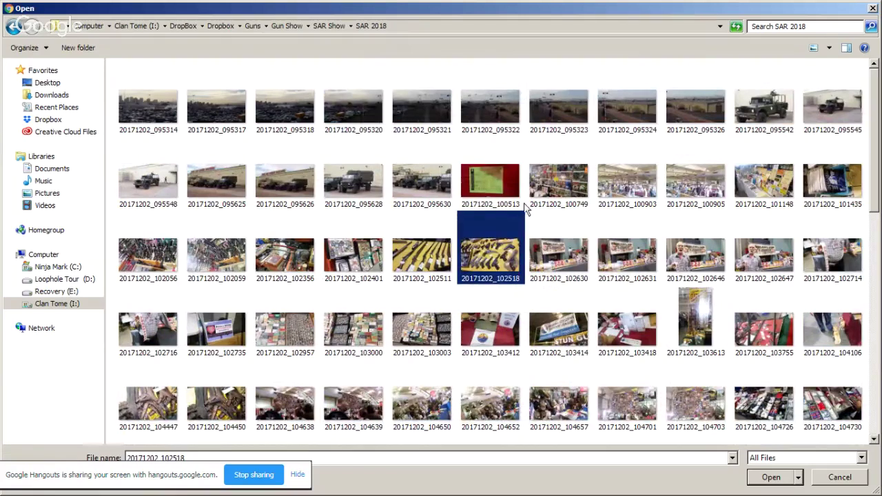
pyautogui.click(524, 209)
pyautogui.scroll(-3, 531, 240)
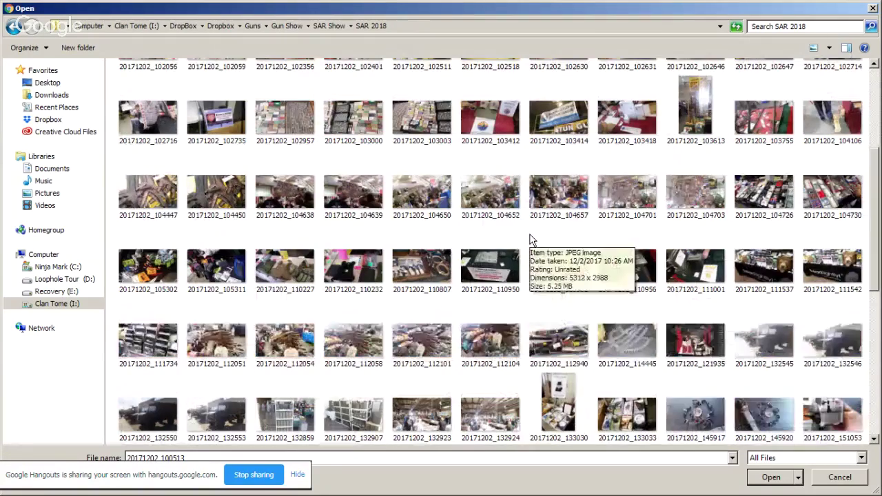
pyautogui.scroll(-3, 531, 240)
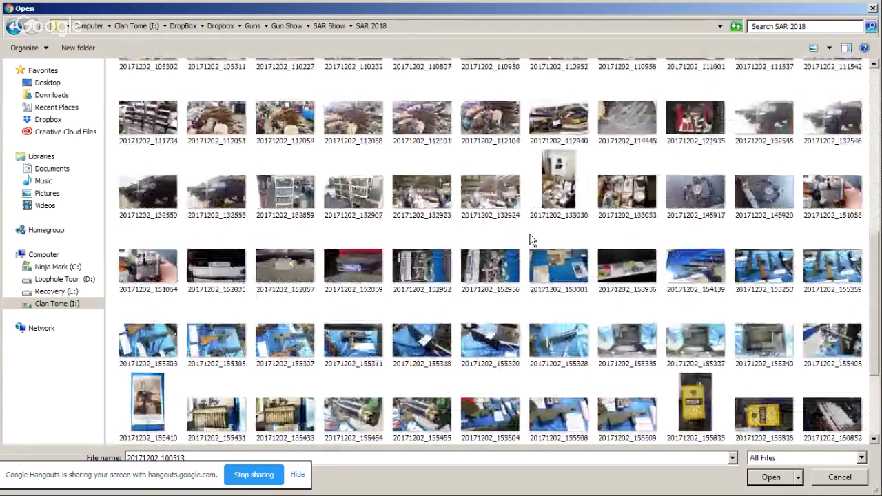
pyautogui.scroll(-3, 531, 239)
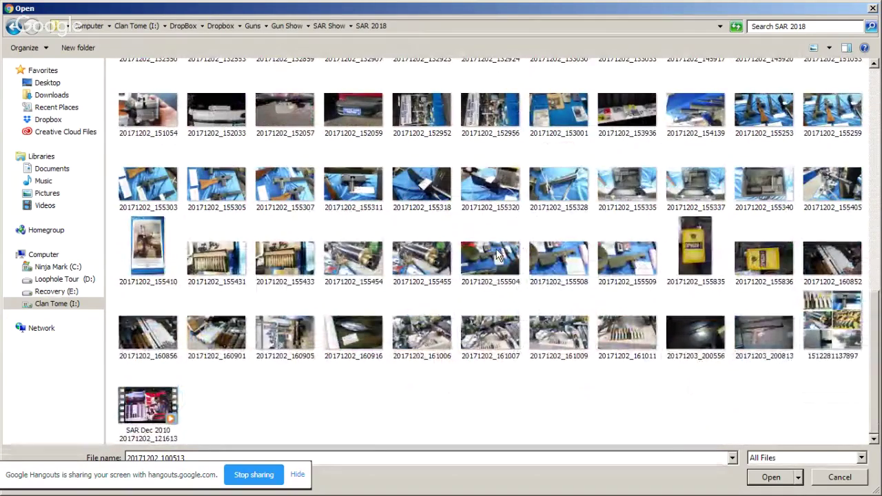
pyautogui.scroll(2, 499, 255)
pyautogui.scroll(5, 499, 255)
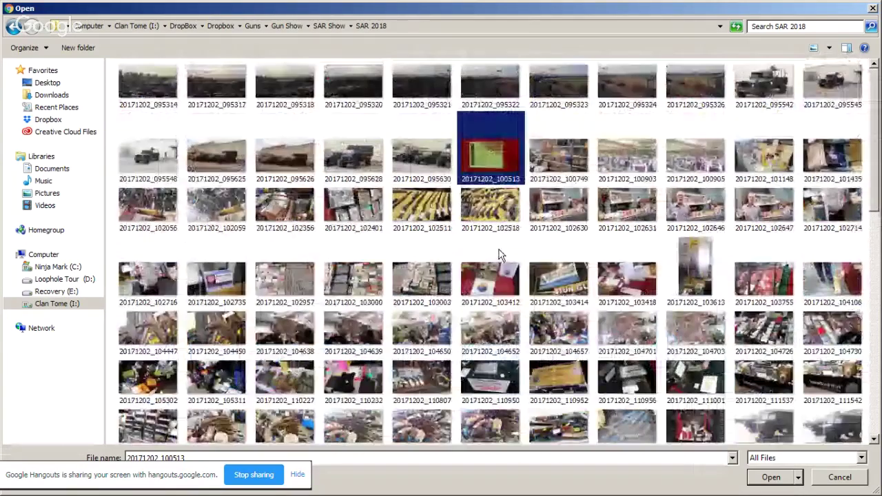
pyautogui.click(702, 165)
pyautogui.rightClick(701, 166)
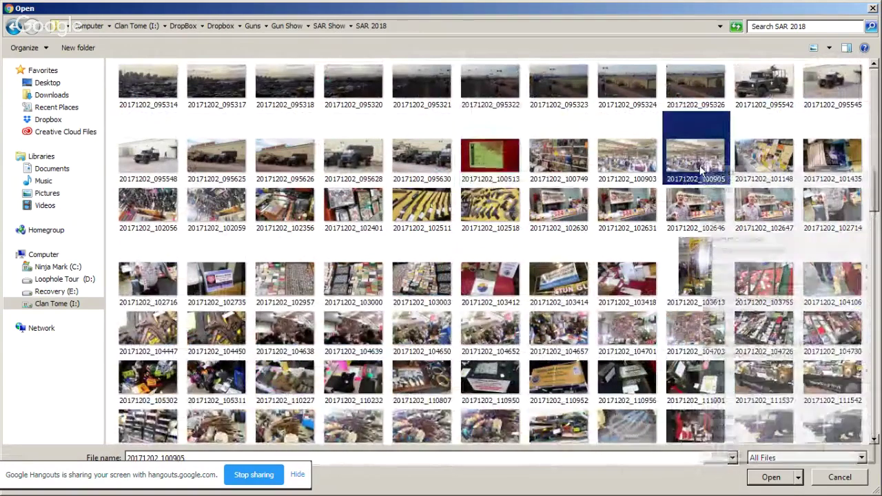
# Step: Open photo 20171202_100905 in Paint and crop it to the crowd area
pyautogui.click(737, 213)
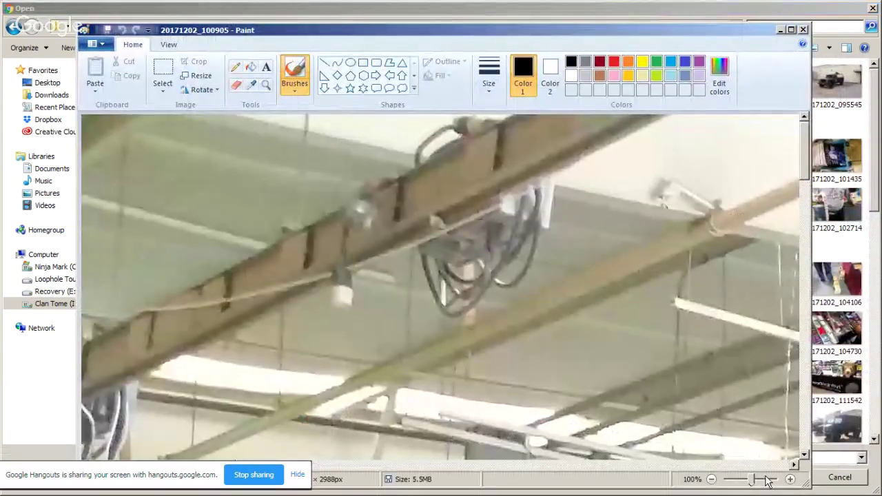
pyautogui.moveTo(754, 481); pyautogui.dragTo(726, 486)
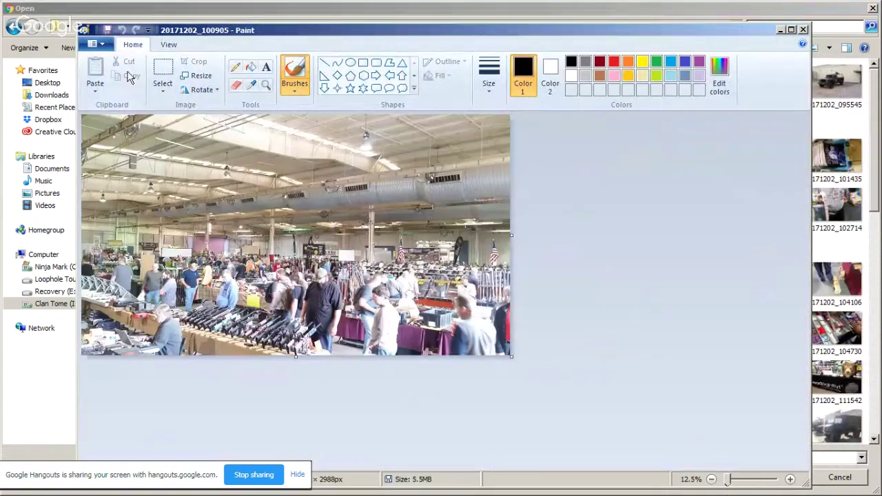
pyautogui.click(163, 73)
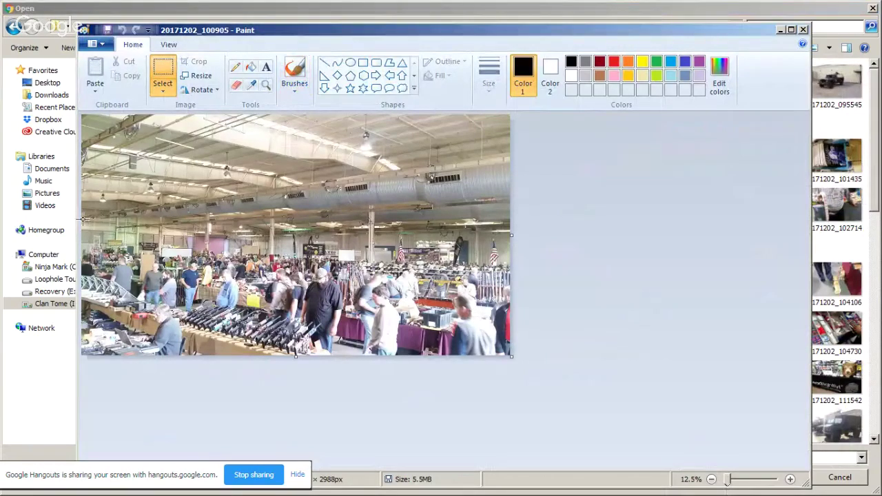
pyautogui.moveTo(261, 277); pyautogui.dragTo(520, 360)
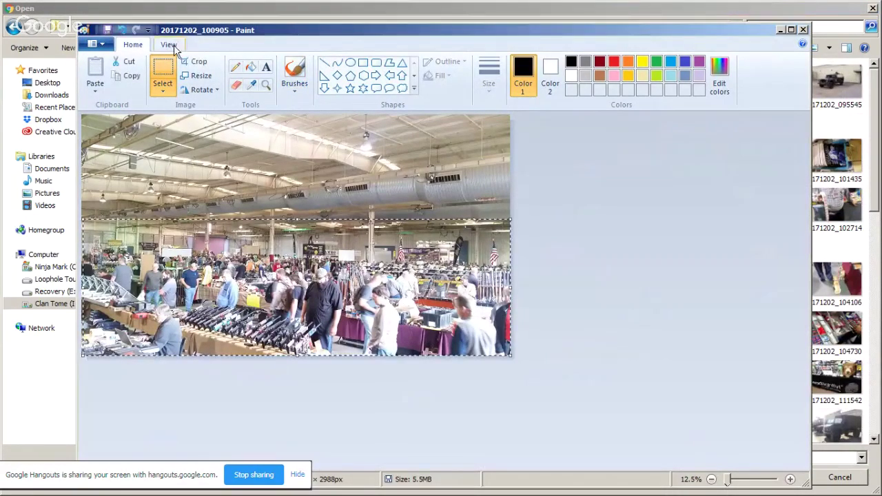
pyautogui.click(198, 62)
# Step: Save the cropped image as JPEG 'SAR 2017' and close Paint
pyautogui.click(95, 43)
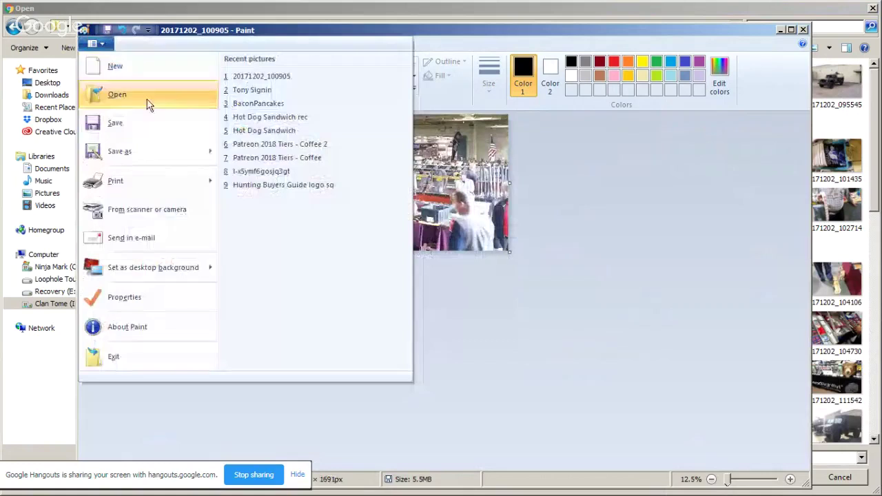
pyautogui.click(151, 156)
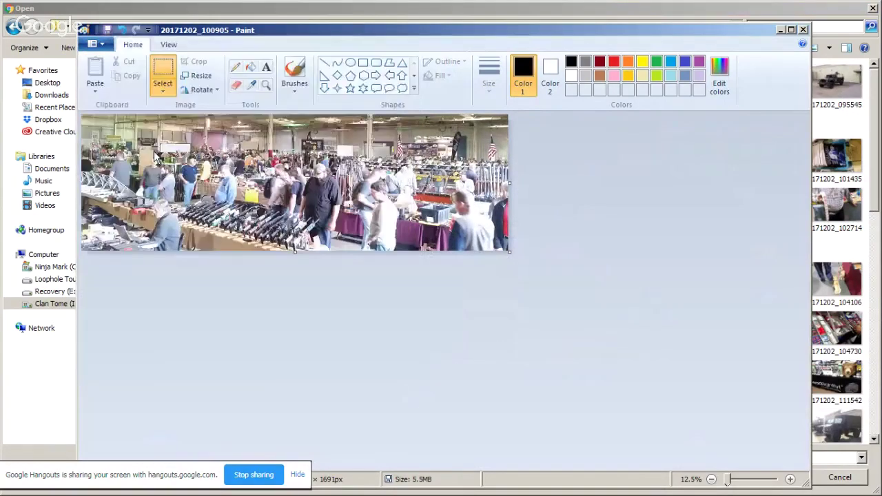
pyautogui.write('SAR ')
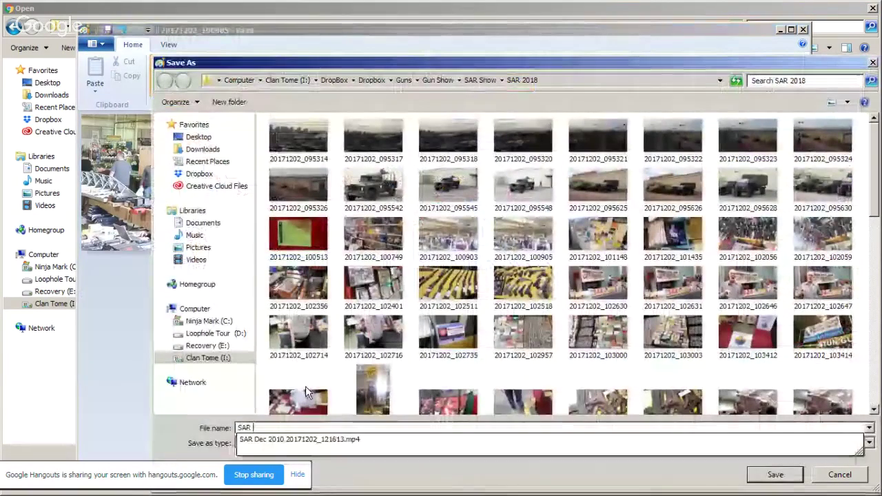
pyautogui.write('201')
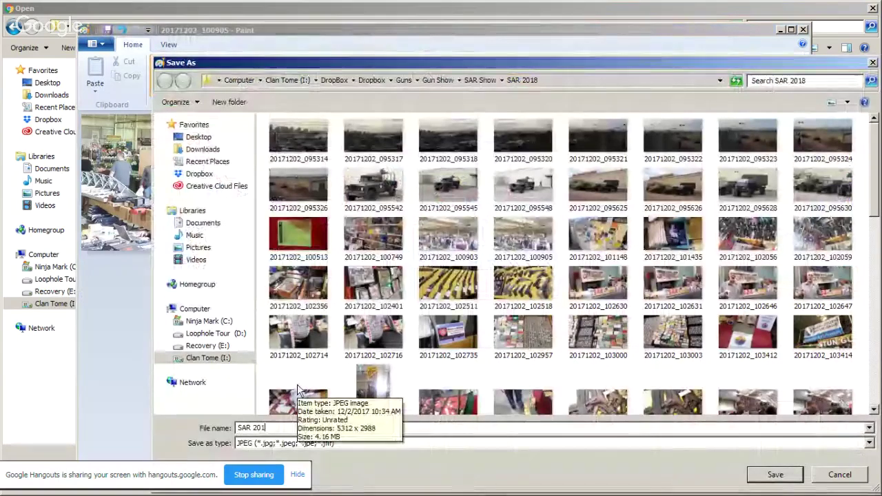
pyautogui.write('7')
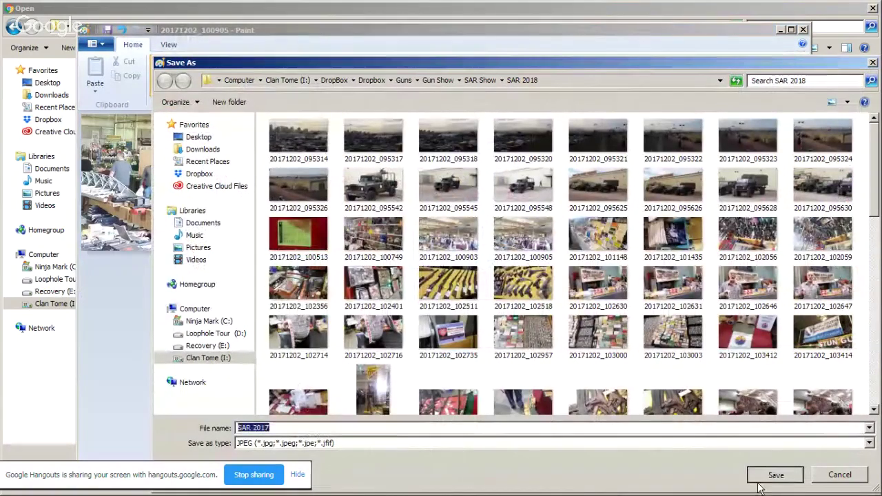
pyautogui.click(765, 475)
pyautogui.click(804, 30)
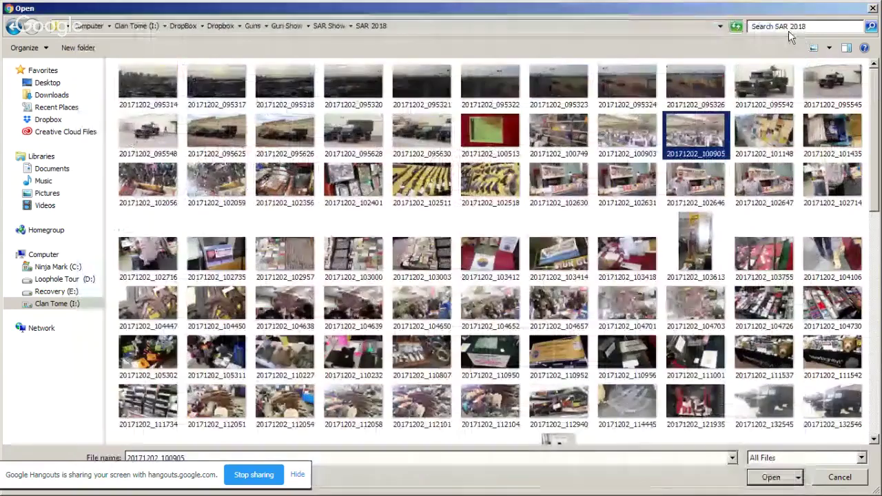
# Step: Upload SAR 2017 as the cover photo of the SAR Show West 2019 event
pyautogui.scroll(-10, 687, 257)
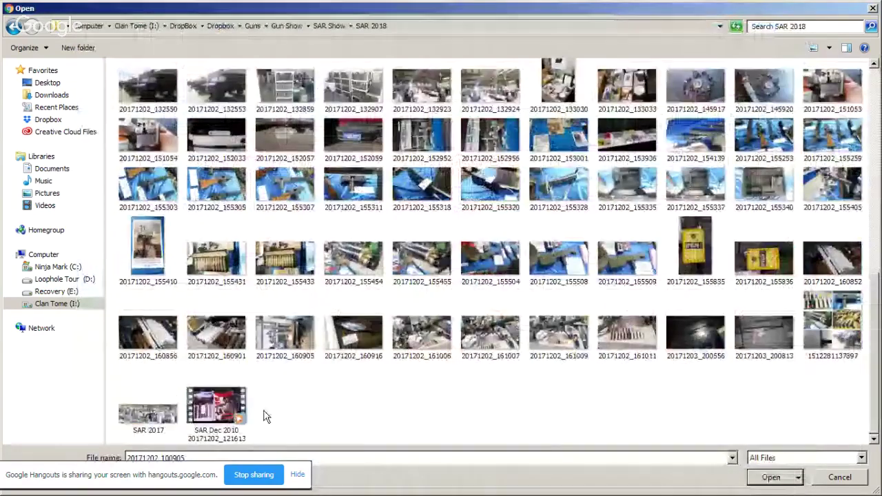
pyautogui.doubleClick(148, 415)
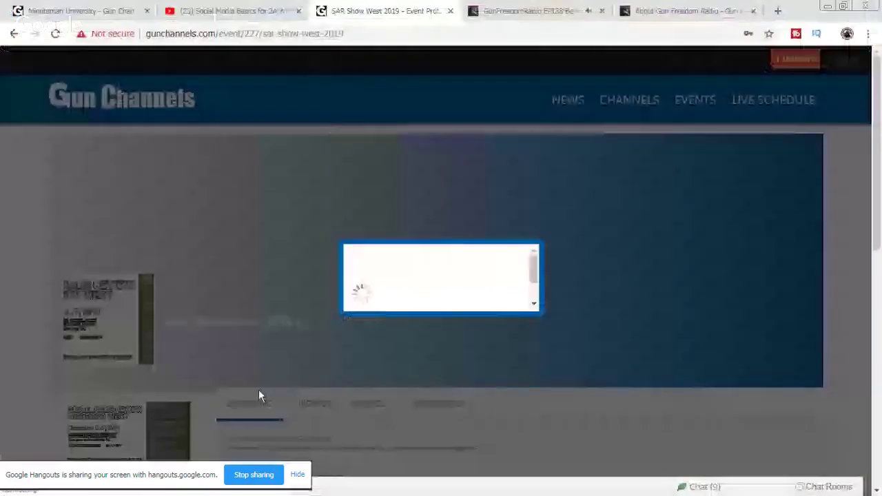
pyautogui.click(547, 11)
pyautogui.click(689, 10)
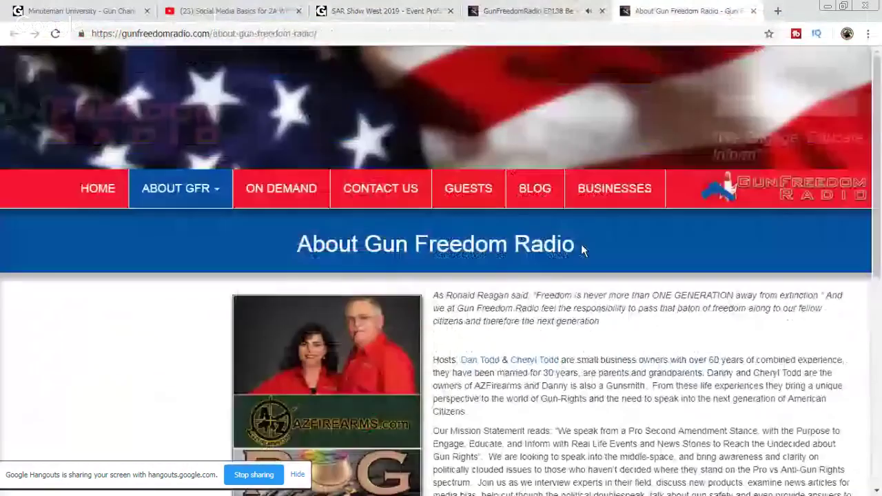
pyautogui.click(514, 11)
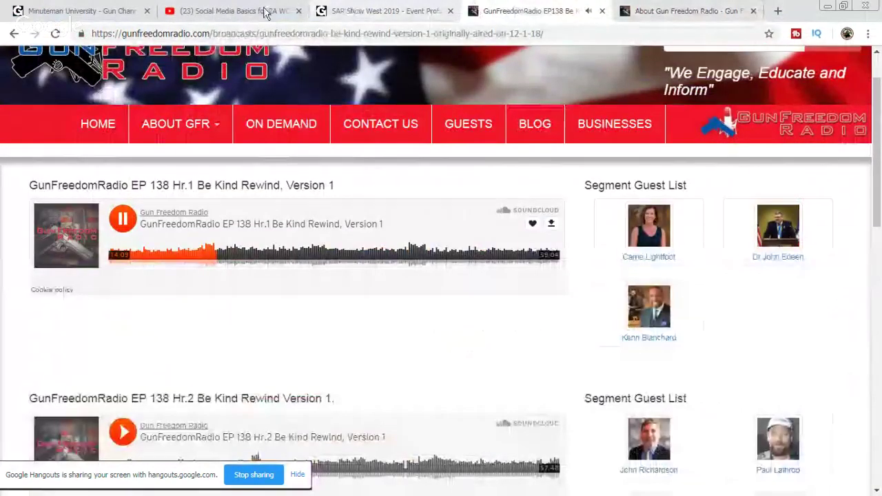
pyautogui.click(373, 11)
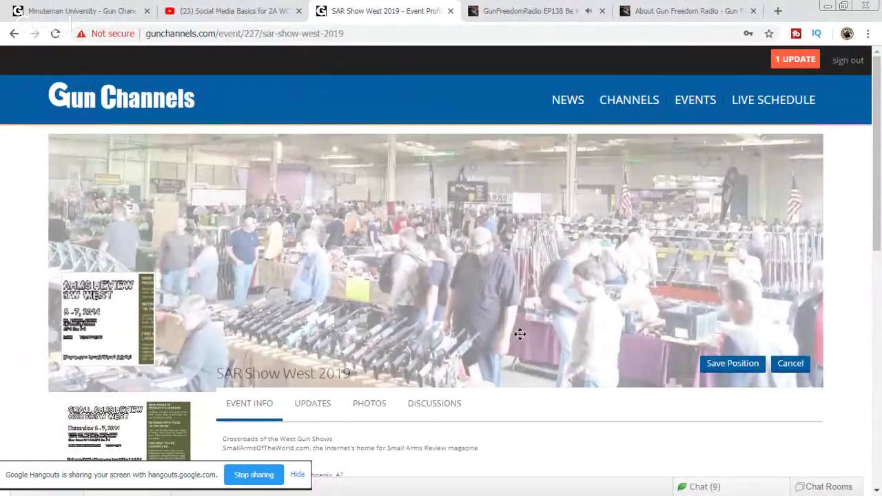
# Step: Save the new cover photo's position on the event page
pyautogui.click(735, 371)
pyautogui.scroll(-1, 572, 242)
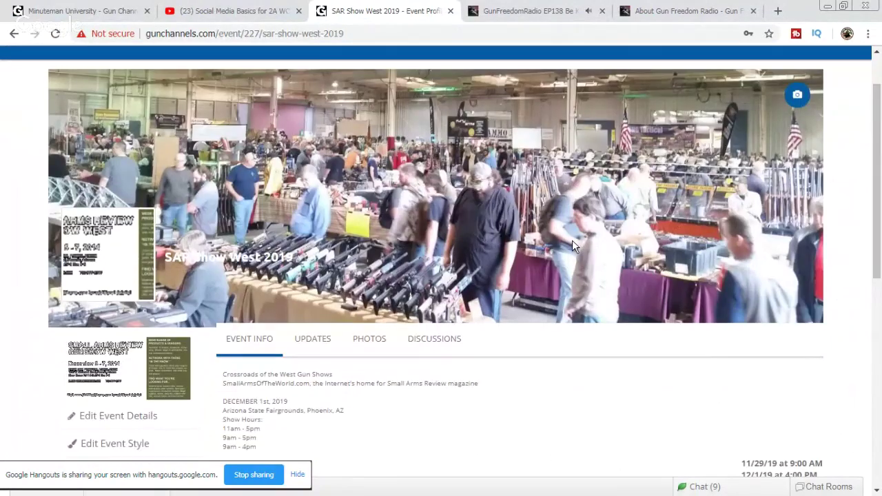
pyautogui.scroll(-2, 572, 240)
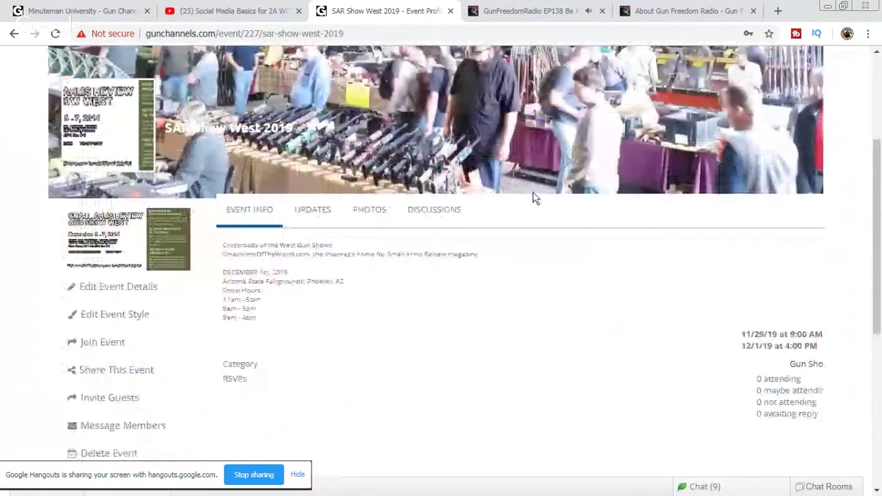
pyautogui.scroll(-3, 585, 299)
pyautogui.scroll(6, 604, 287)
# Step: Scroll through the Gun Channels events calendar to find the Tulsa Arms Show
pyautogui.click(697, 107)
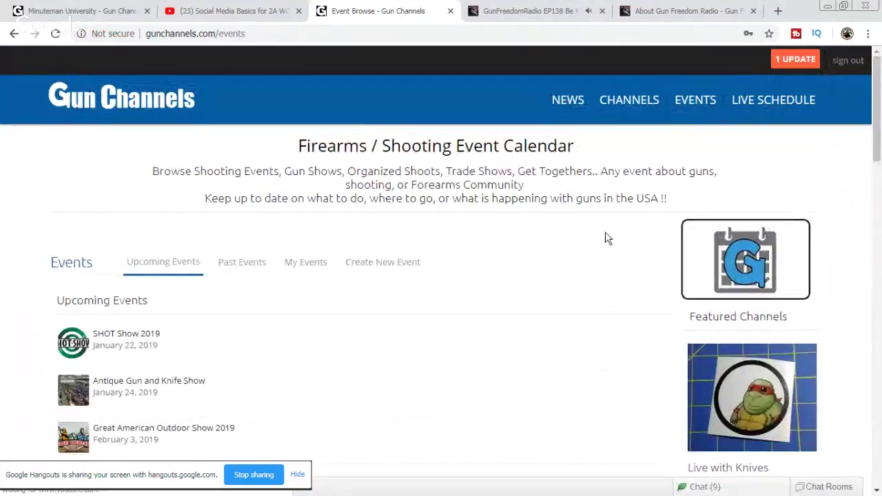
pyautogui.scroll(-2, 600, 237)
pyautogui.scroll(-1, 610, 245)
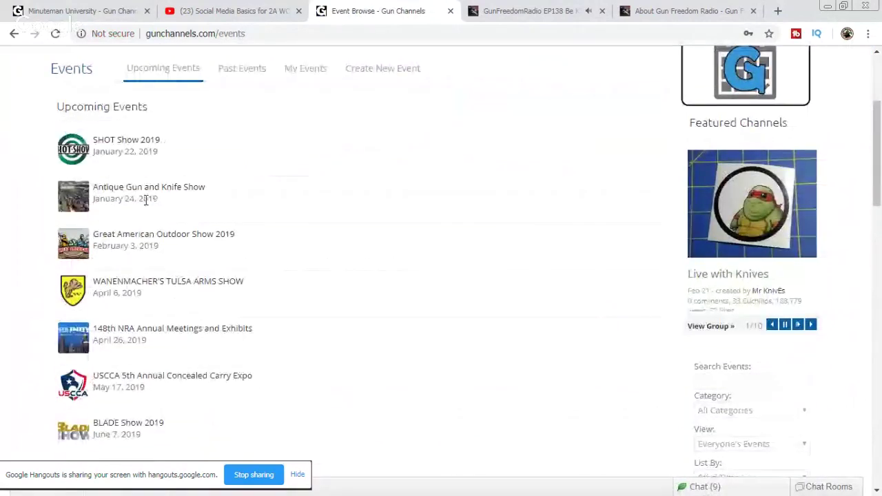
pyautogui.scroll(-1, 358, 287)
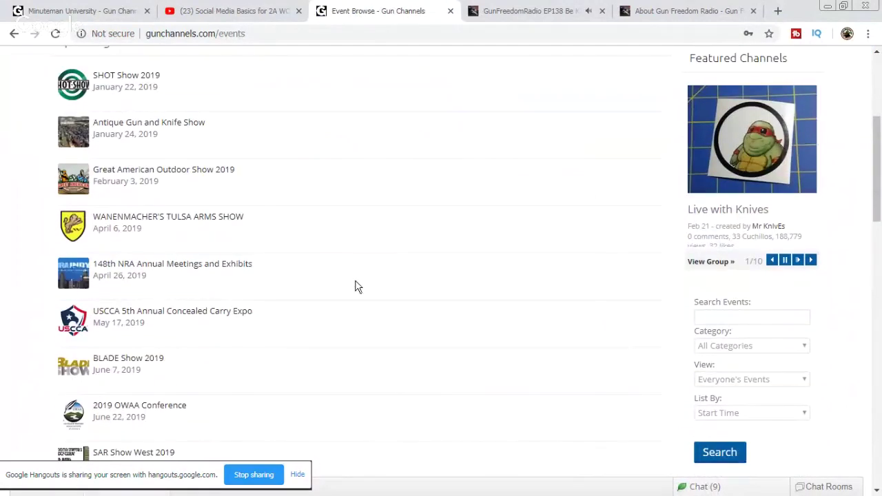
pyautogui.scroll(-4, 305, 281)
pyautogui.scroll(3, 308, 269)
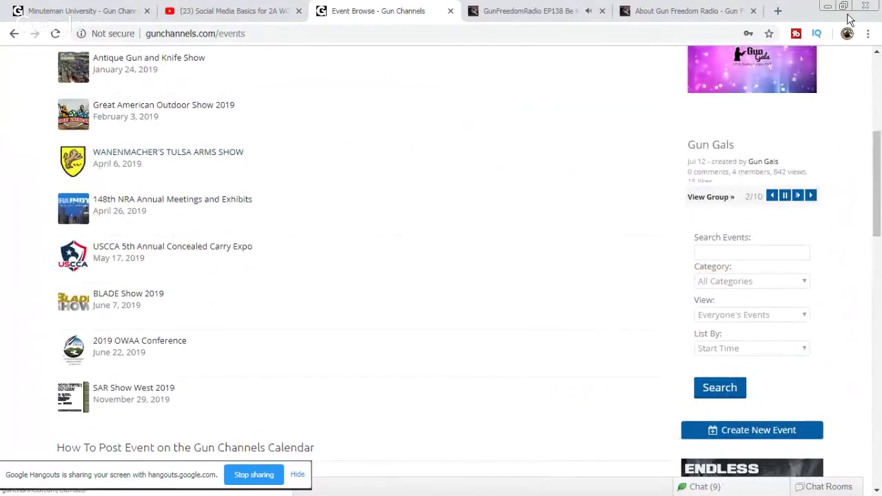
# Step: Search Wanenmacher, open tulsaarmsshow.com, and select the Nov. 9 & 10, 2019 date
pyautogui.click(777, 10)
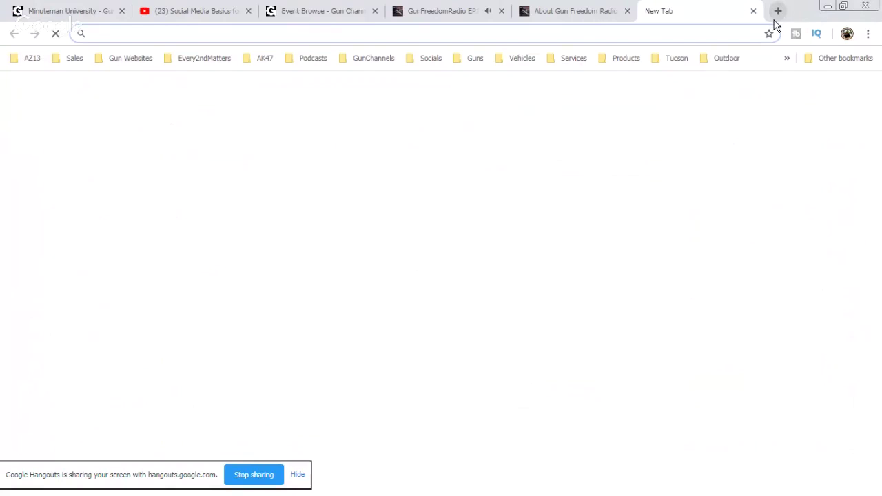
pyautogui.write('wan')
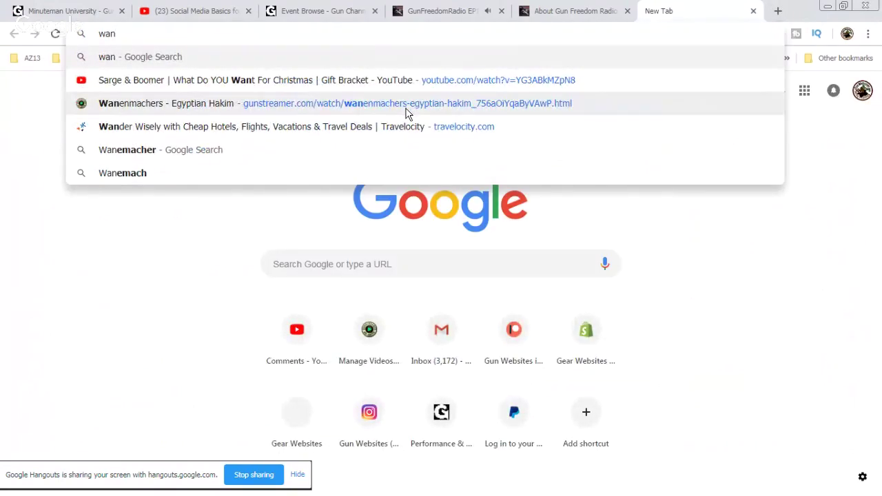
pyautogui.click(276, 150)
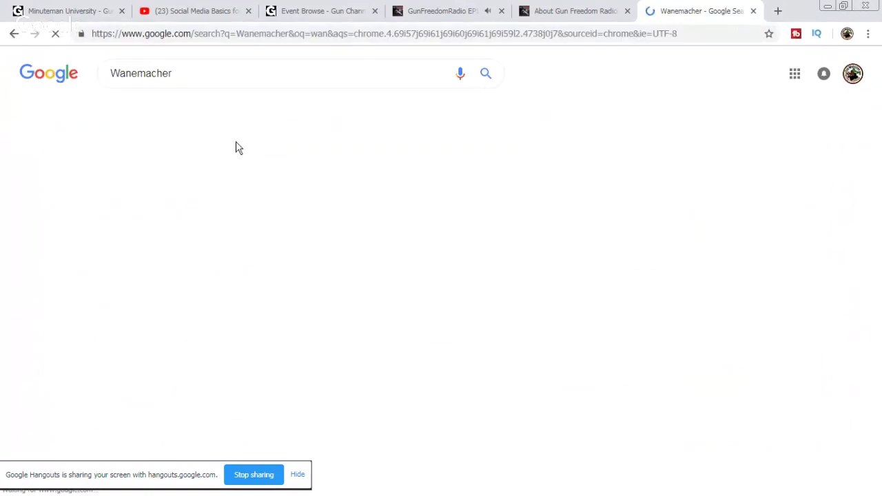
pyautogui.click(256, 168)
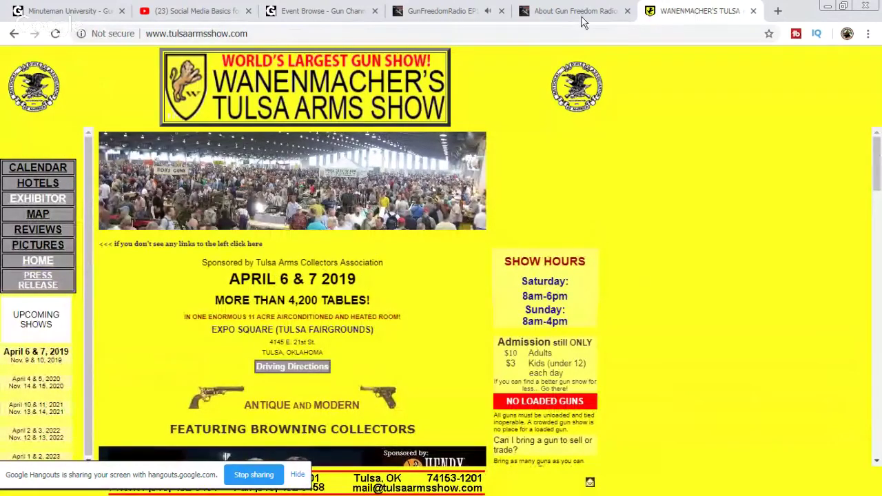
pyautogui.click(324, 14)
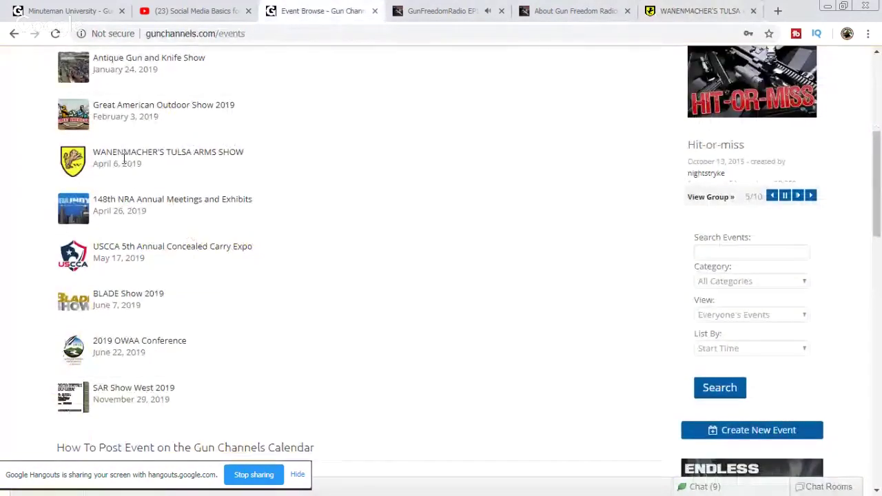
pyautogui.click(699, 11)
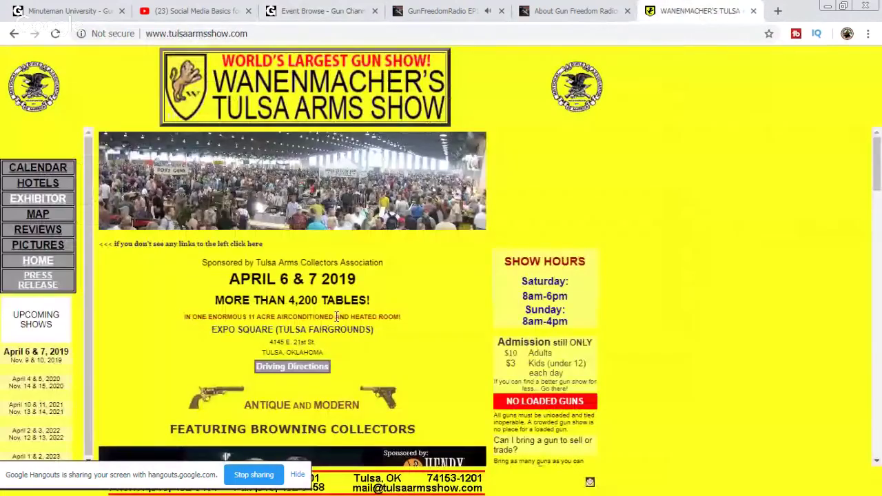
pyautogui.scroll(-1, 336, 317)
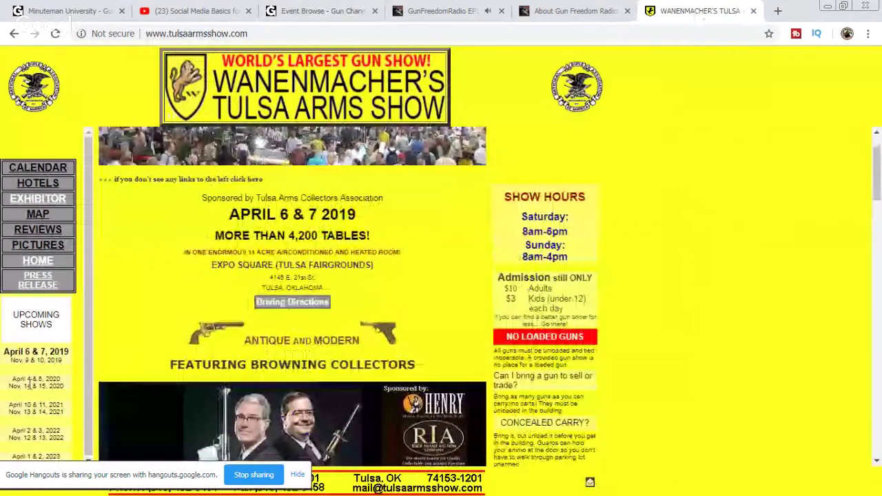
pyautogui.moveTo(63, 360); pyautogui.dragTo(11, 361)
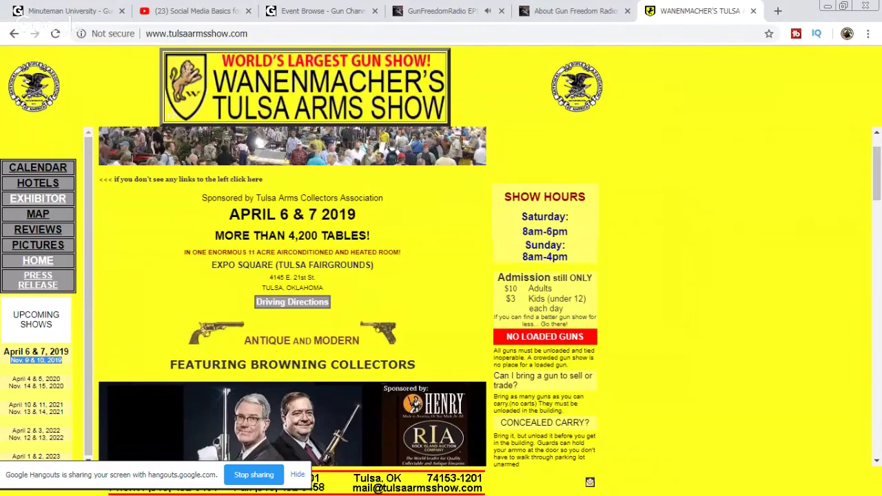
# Step: Visit the episode 138 guest's page, then start playing the episode's first hour
pyautogui.click(557, 11)
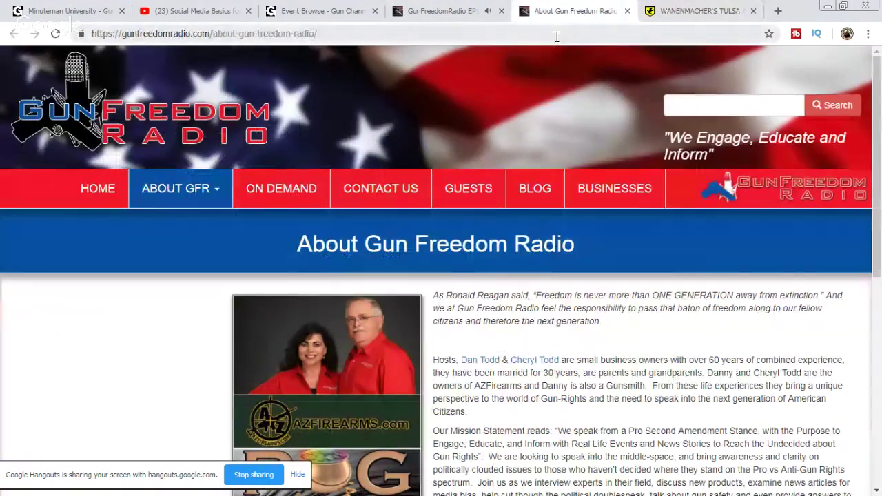
pyautogui.hotkey('ctrl', 'shift', 'Tab')
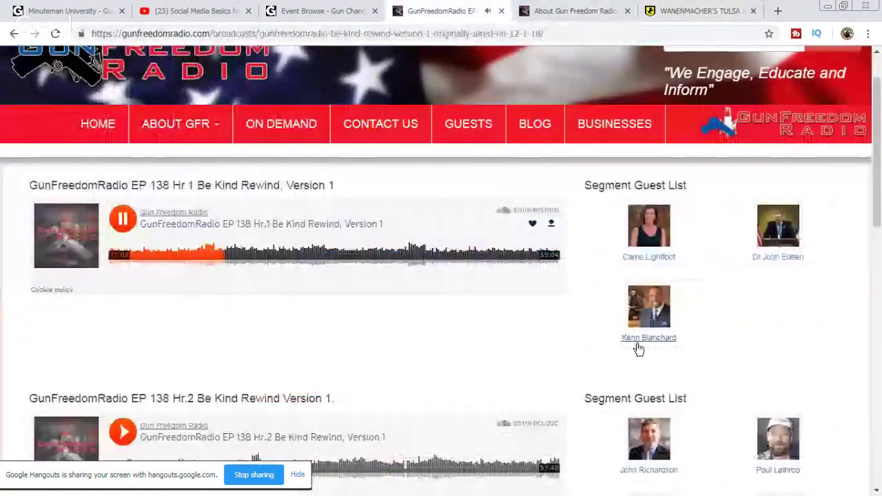
pyautogui.click(637, 344)
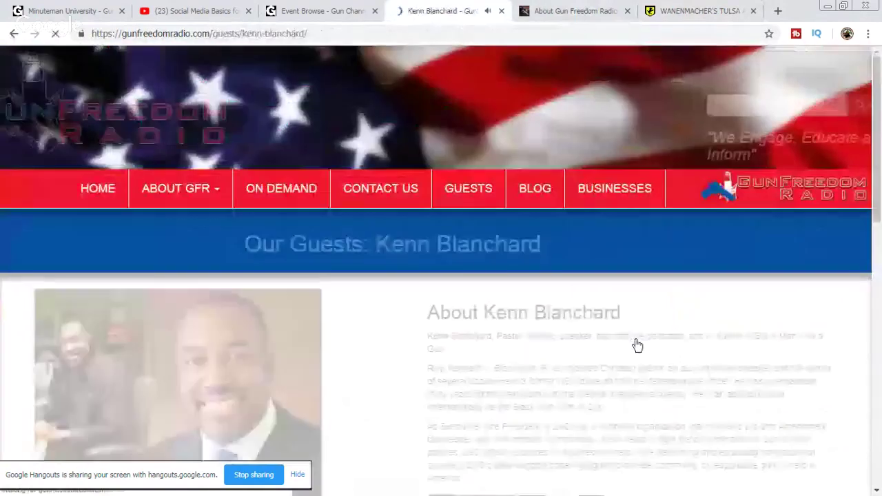
pyautogui.click(14, 33)
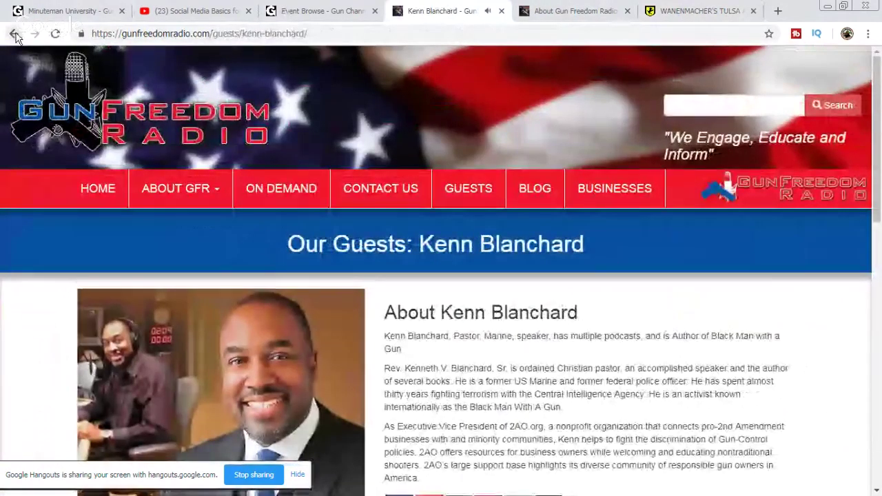
pyautogui.click(230, 257)
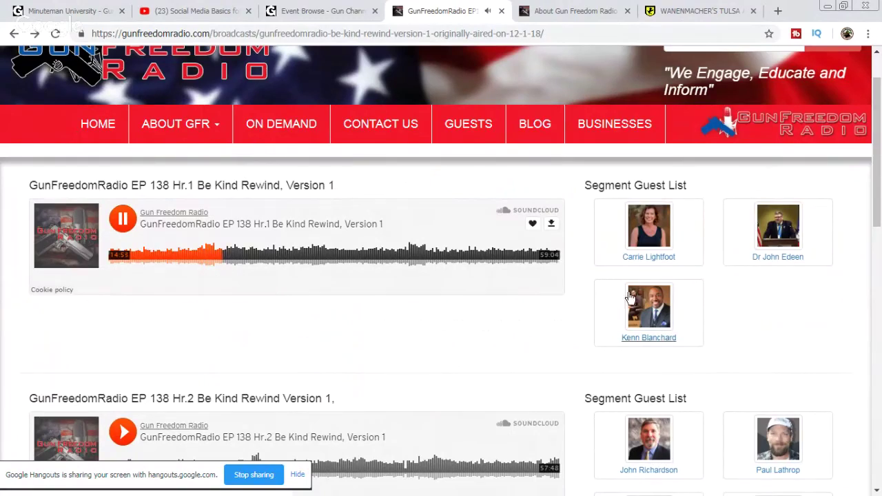
# Step: Open the guest page in a new tab and copy its web address
pyautogui.rightClick(639, 338)
pyautogui.click(687, 345)
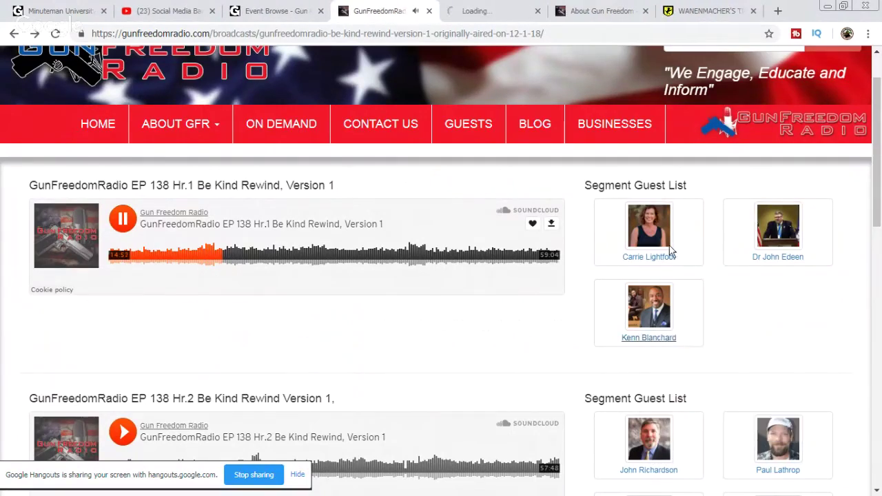
pyautogui.click(502, 9)
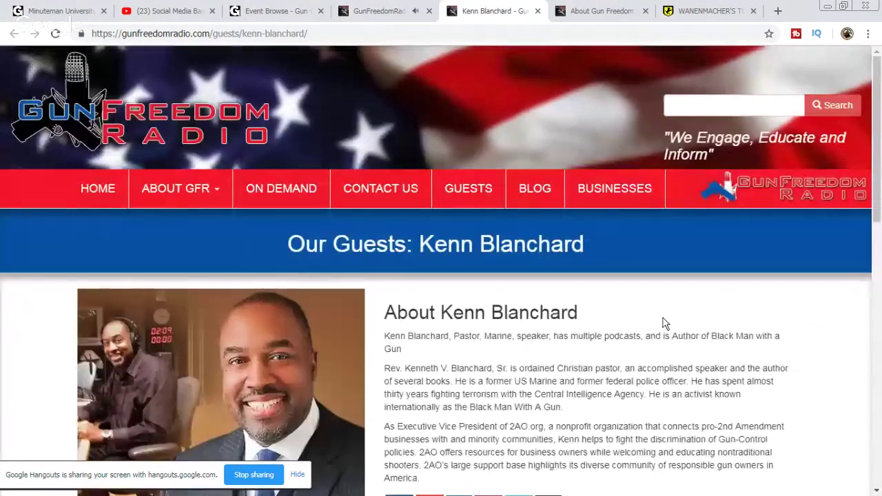
pyautogui.scroll(-2, 666, 321)
pyautogui.click(210, 36)
pyautogui.rightClick(215, 40)
pyautogui.click(253, 81)
pyautogui.click(189, 14)
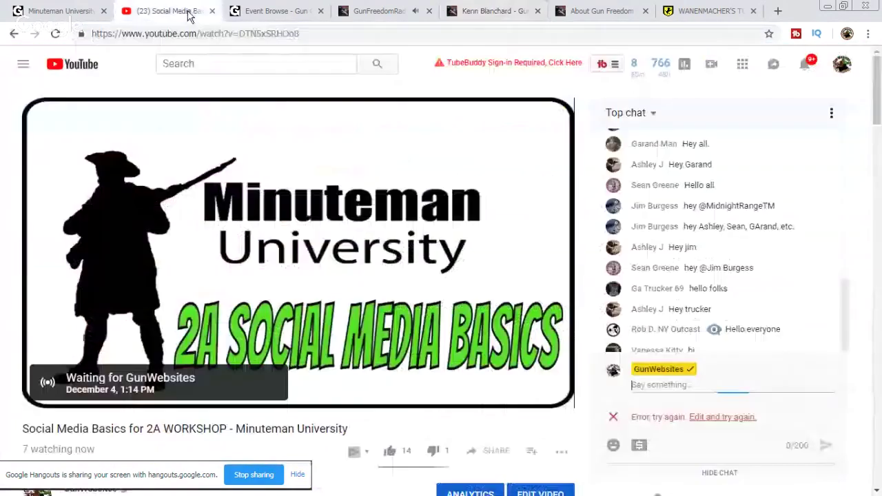
# Step: Post the copied Gun Freedom Radio guest page link in the live chat
pyautogui.rightClick(685, 384)
pyautogui.click(735, 293)
pyautogui.press('Return')
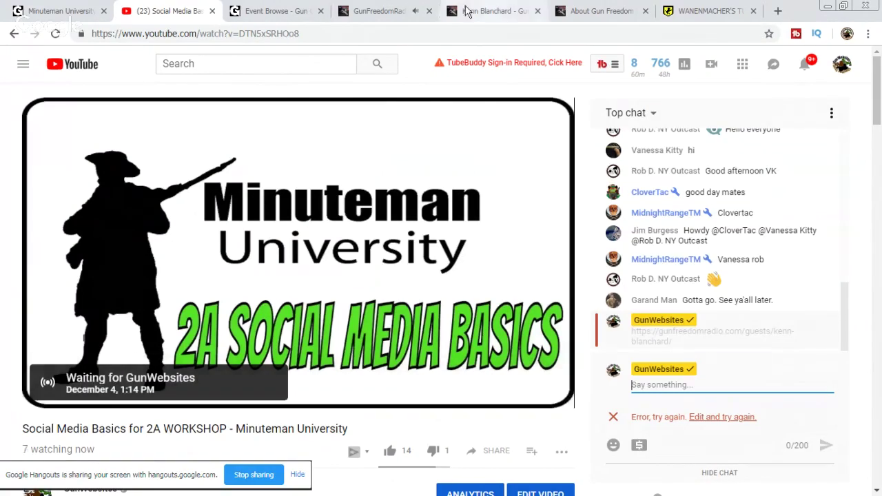
# Step: Pause the episode 138 audio on the Gun Freedom Radio tab
pyautogui.click(375, 10)
pyautogui.click(123, 219)
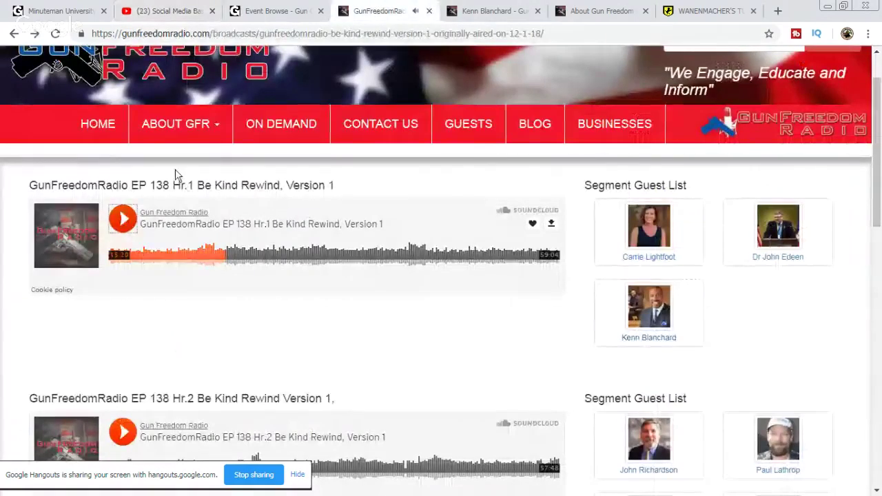
pyautogui.click(168, 10)
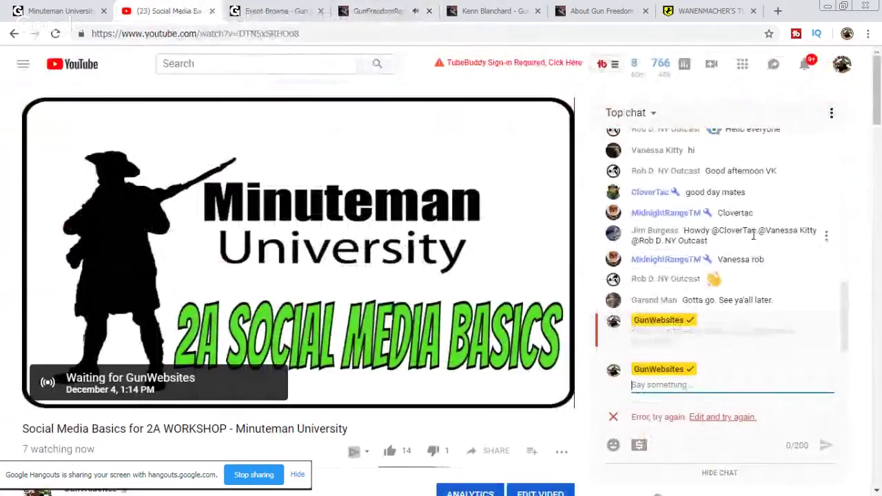
pyautogui.click(59, 11)
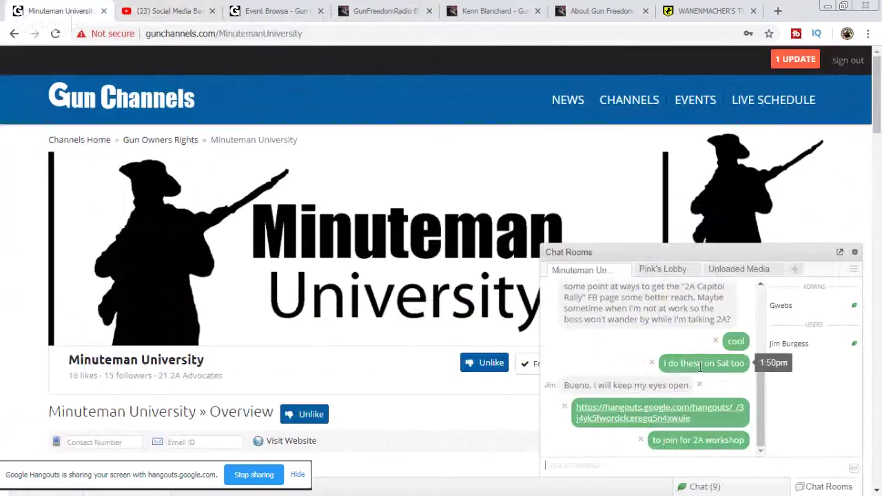
pyautogui.click(174, 12)
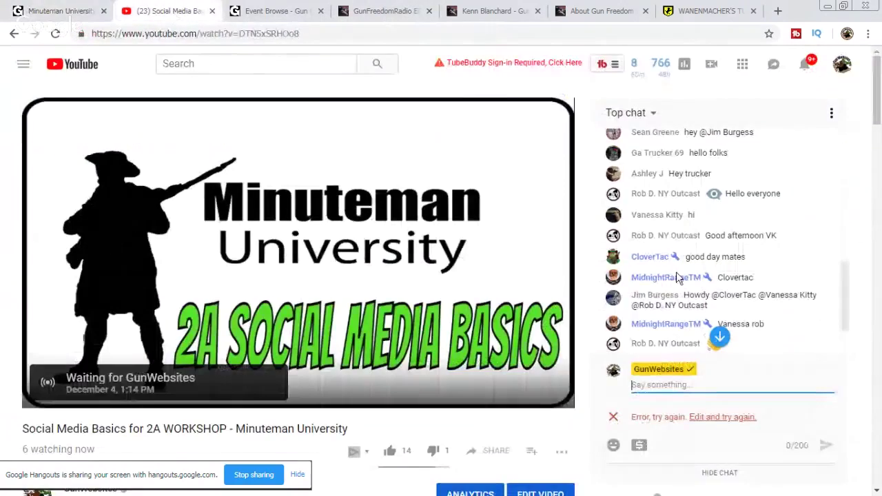
pyautogui.scroll(3, 759, 269)
pyautogui.scroll(1, 769, 264)
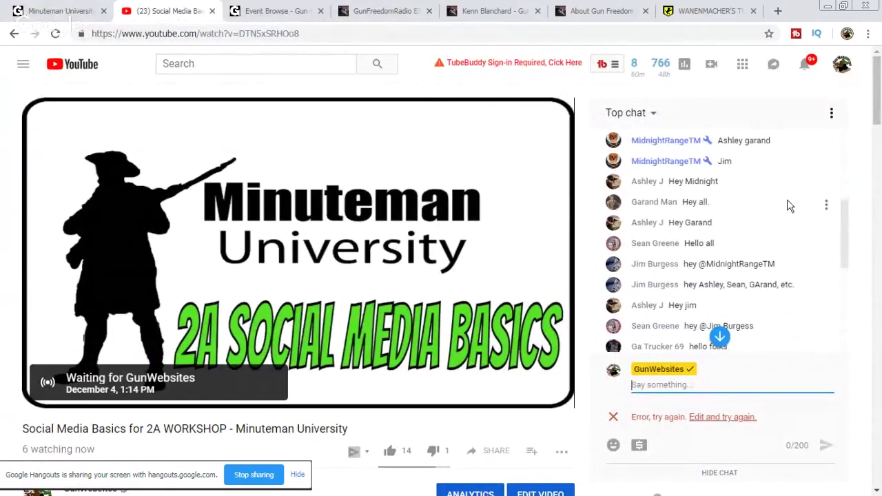
pyautogui.scroll(-3, 790, 205)
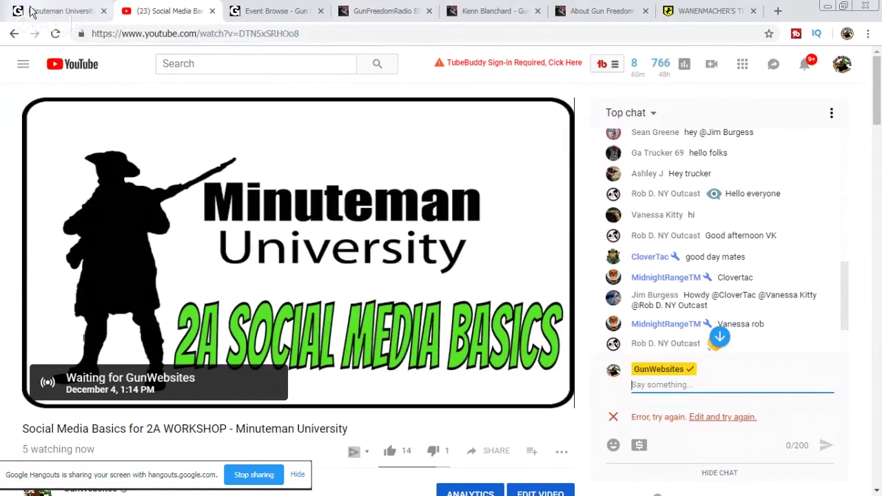
# Step: Copy the Minuteman University page address and post it as plain text in chat
pyautogui.click(31, 11)
pyautogui.click(228, 33)
pyautogui.rightClick(228, 33)
pyautogui.click(245, 82)
pyautogui.click(133, 8)
pyautogui.rightClick(672, 385)
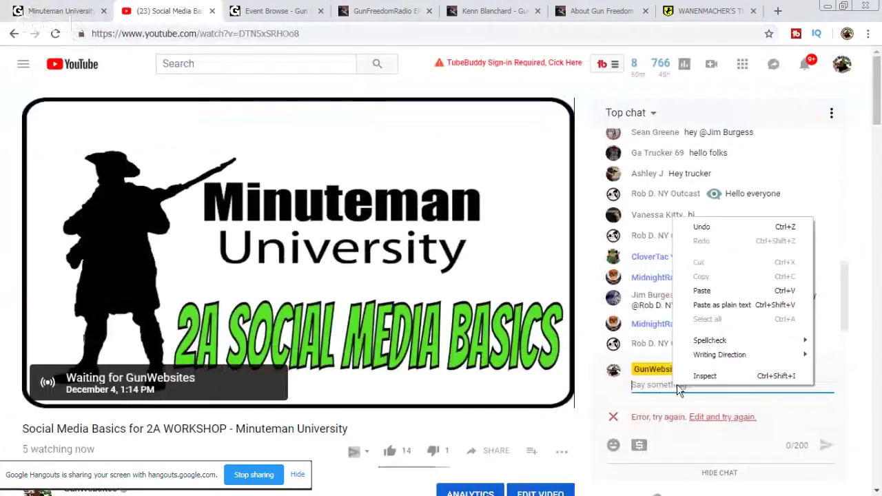
pyautogui.click(741, 305)
pyautogui.press('Return')
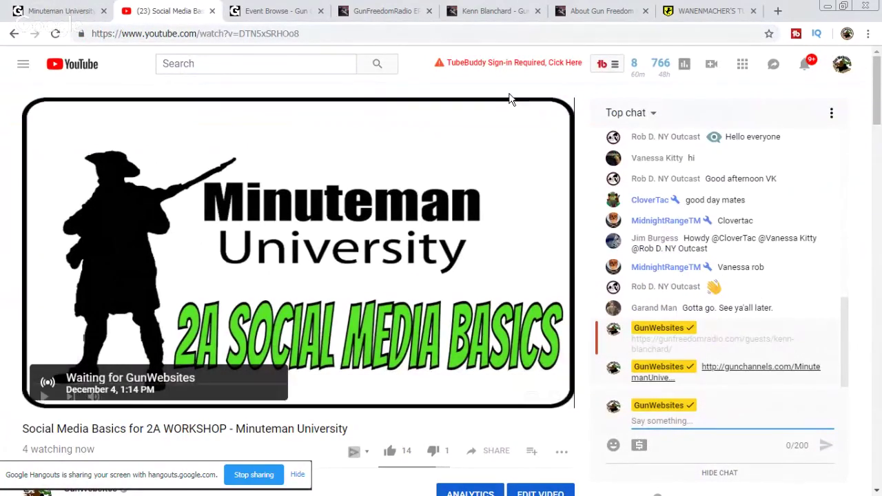
pyautogui.scroll(3, 774, 289)
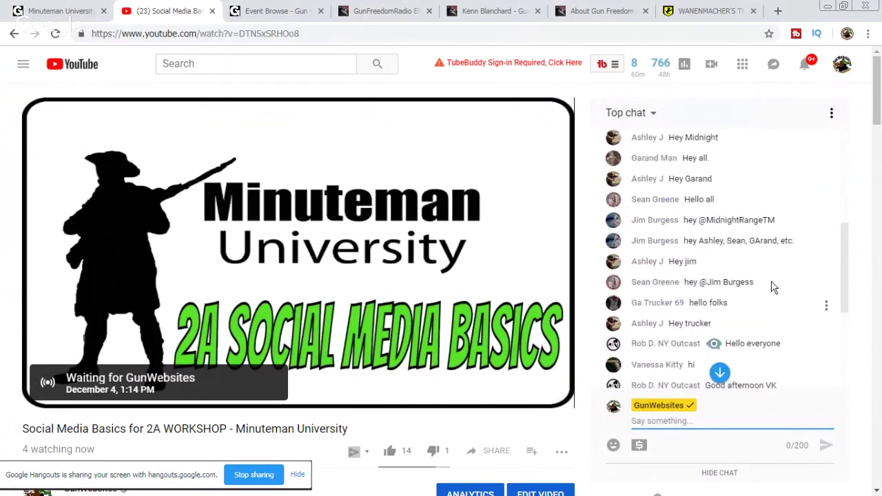
pyautogui.scroll(-5, 778, 282)
pyautogui.scroll(1, 777, 282)
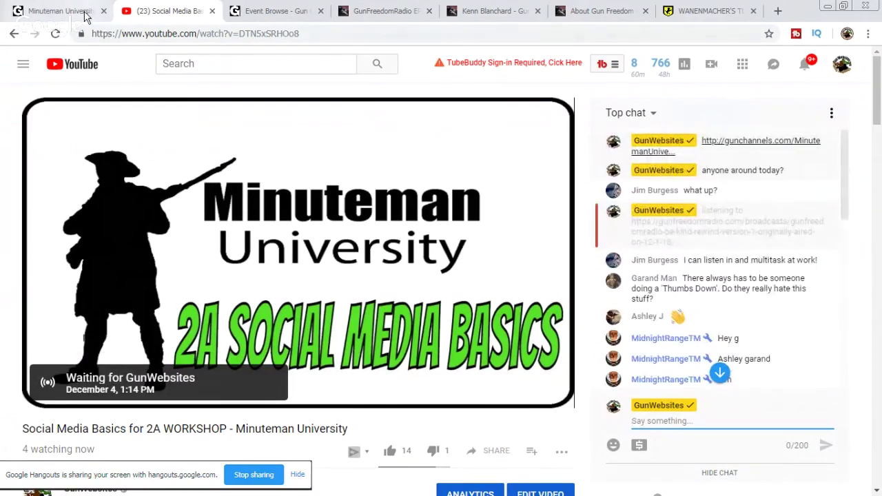
# Step: Play EP 138 Hr.1 Be Kind Rewind, then bring up the About Gun Freedom Radio page
pyautogui.click(96, 11)
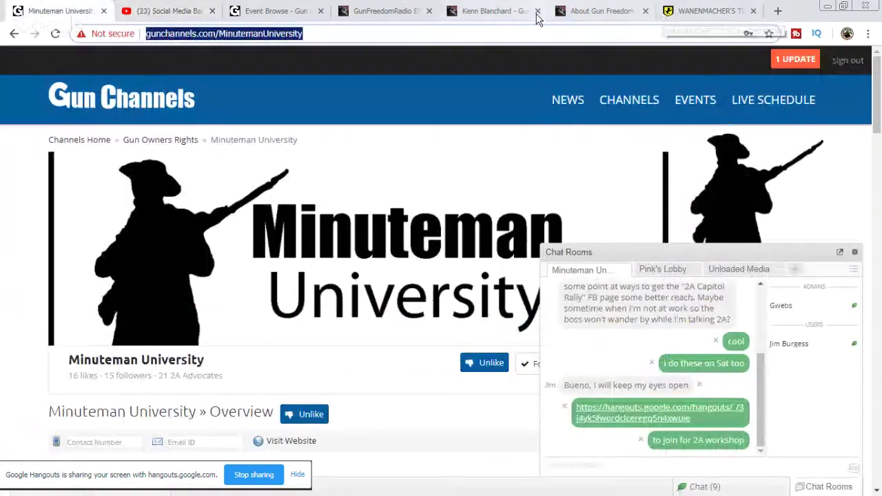
pyautogui.click(593, 11)
pyautogui.click(491, 11)
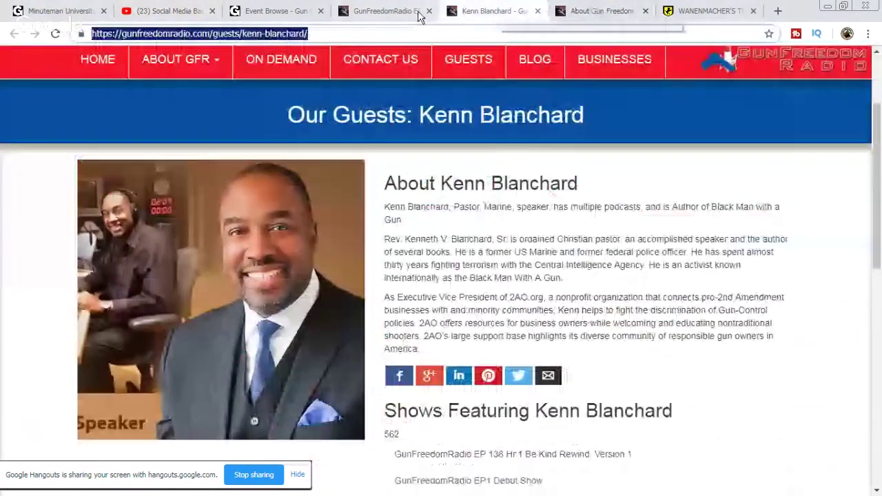
pyautogui.click(387, 11)
pyautogui.click(122, 219)
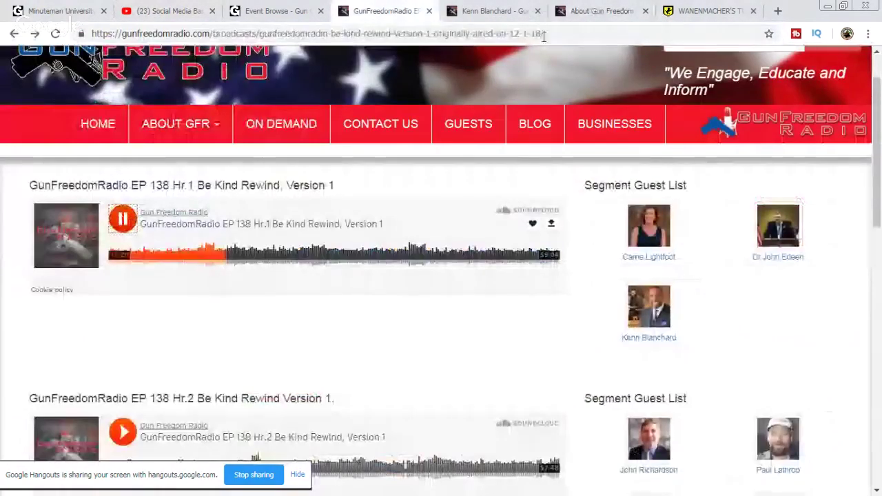
pyautogui.click(504, 11)
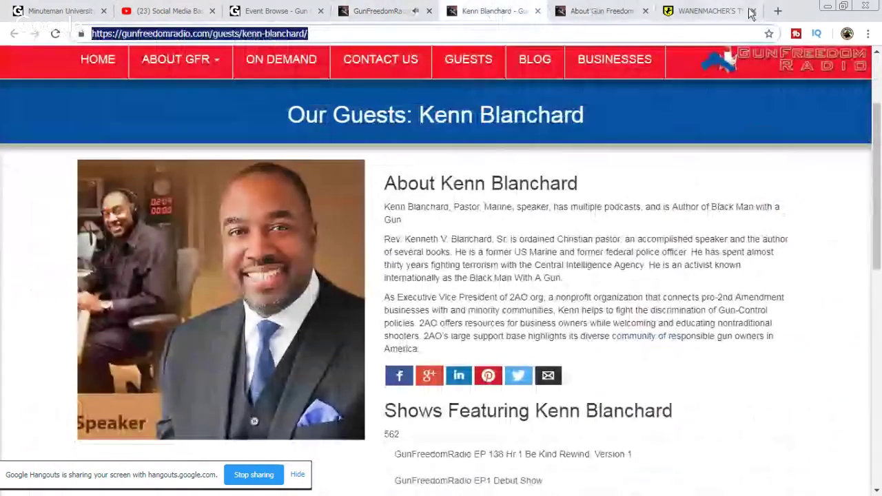
pyautogui.click(691, 12)
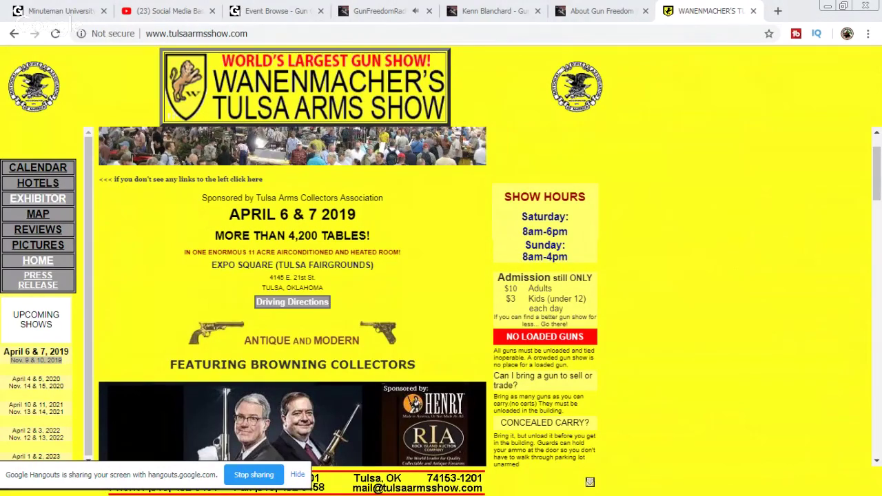
pyautogui.click(591, 19)
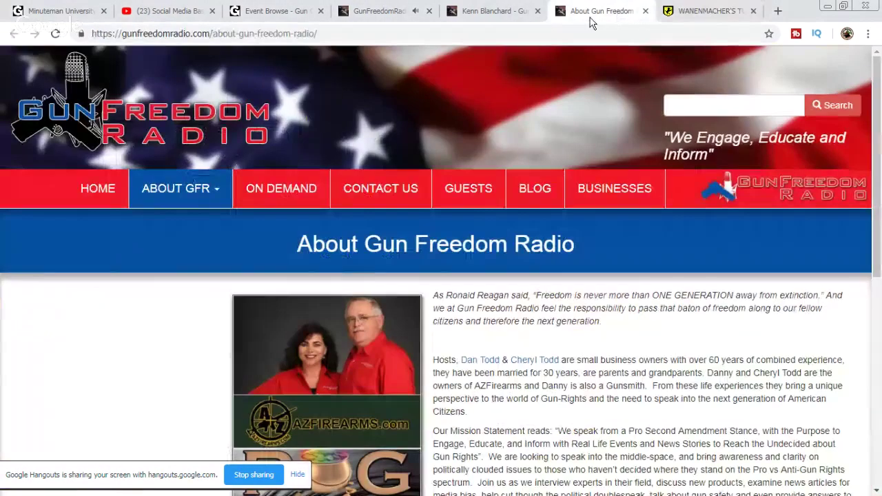
# Step: Go from the guest profile page to the Wanenmacher's Tulsa Arms Show site
pyautogui.click(493, 12)
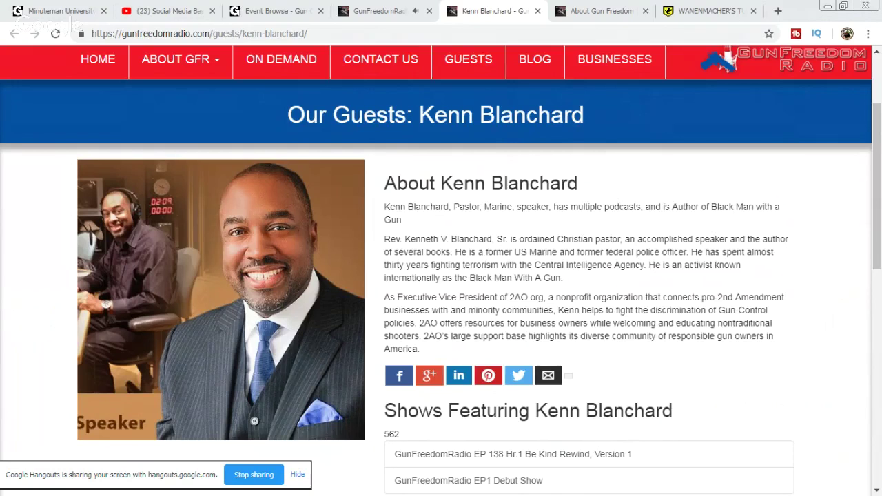
pyautogui.click(720, 7)
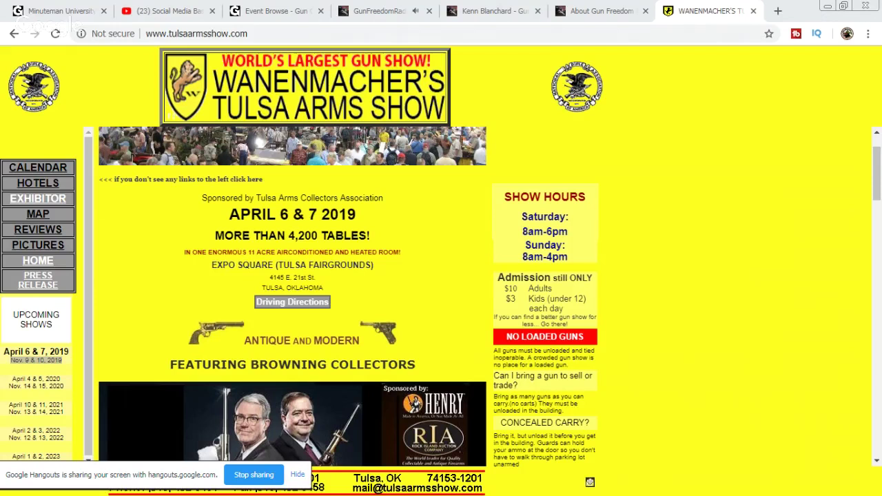
# Step: Reload the Gun Channels events list so the November 9, 2019 Tulsa Arms Show appears
pyautogui.click(295, 8)
pyautogui.click(55, 33)
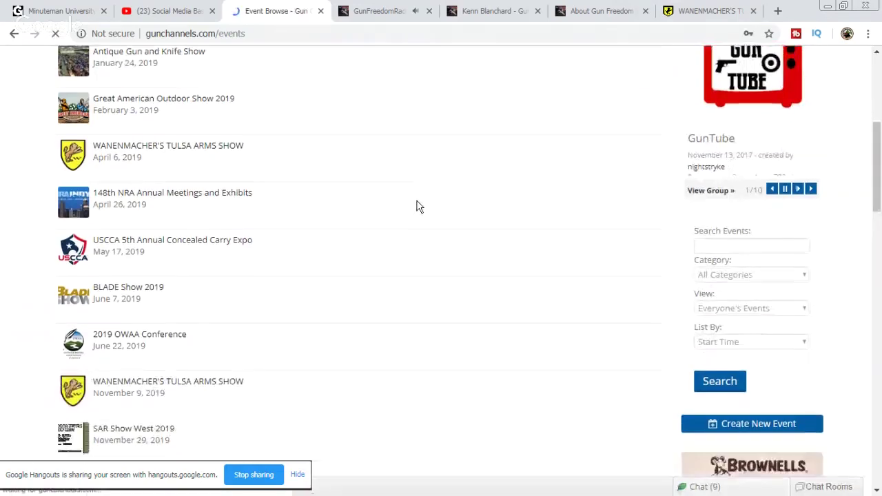
pyautogui.scroll(-2, 223, 273)
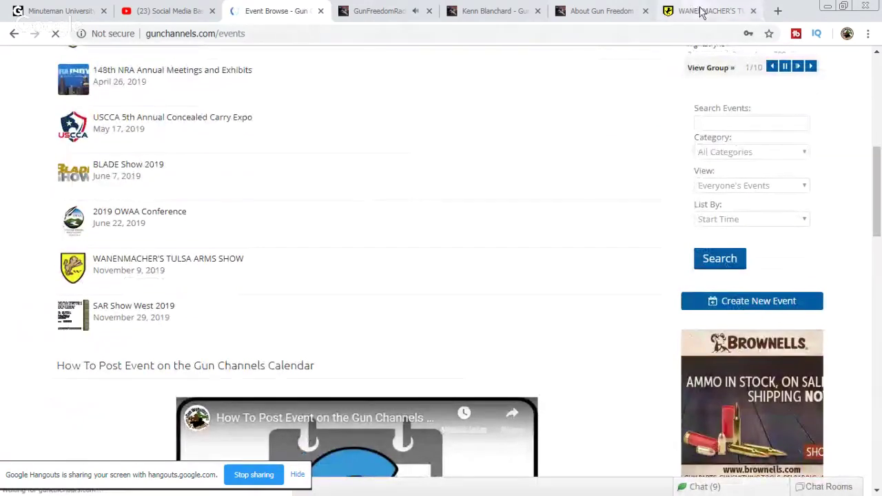
# Step: Close the Tulsa Arms Show site and return to the Minuteman University page
pyautogui.click(701, 9)
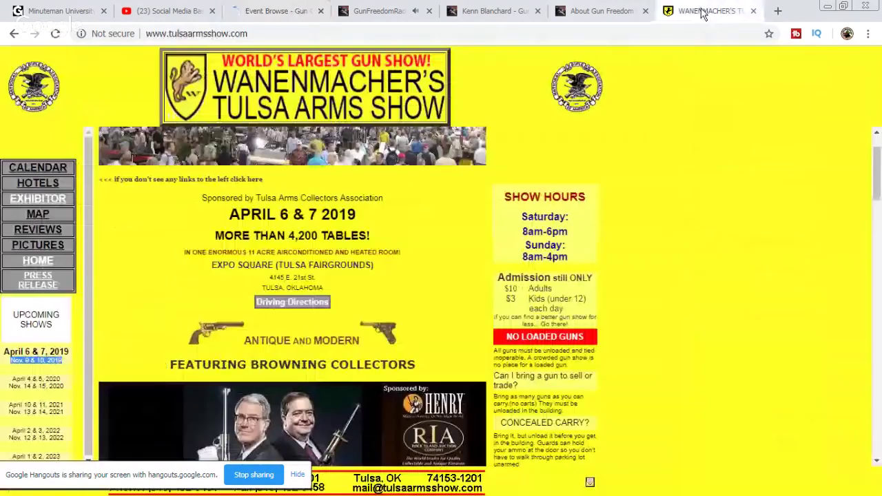
pyautogui.click(753, 11)
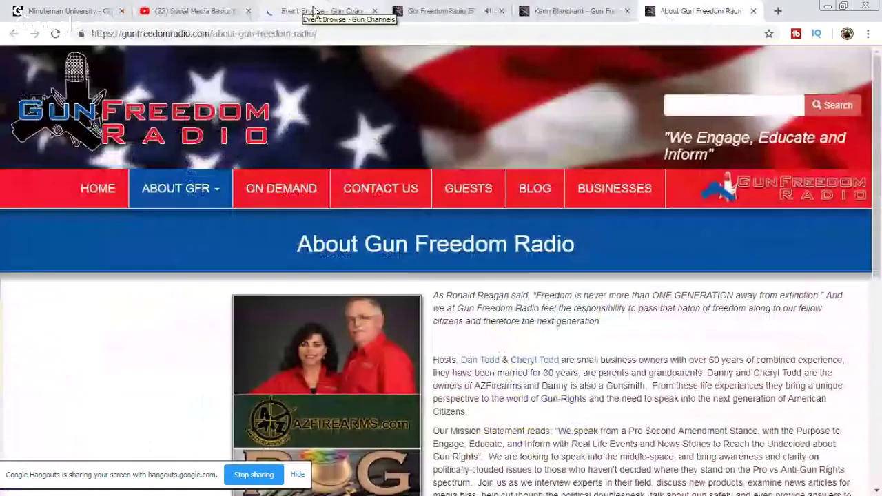
pyautogui.click(83, 11)
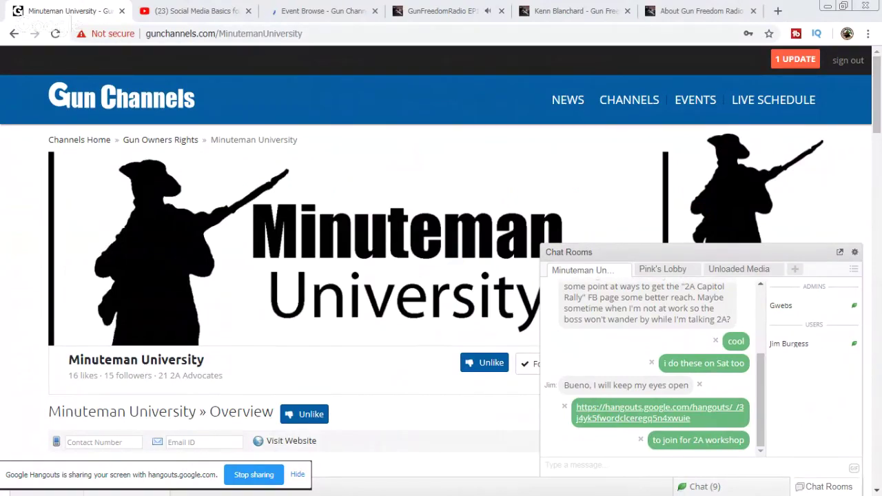
# Step: Post the copied Hangouts invite link as plain text in the Minuteman University chat
pyautogui.rightClick(593, 466)
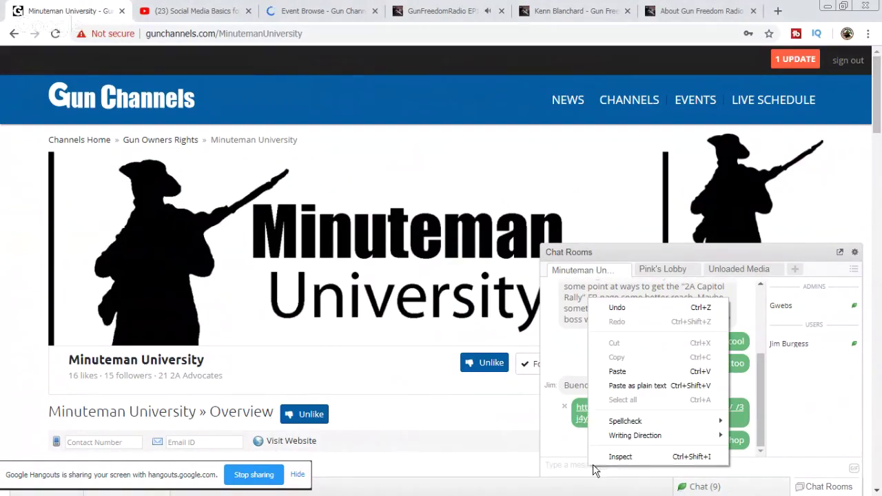
pyautogui.click(635, 384)
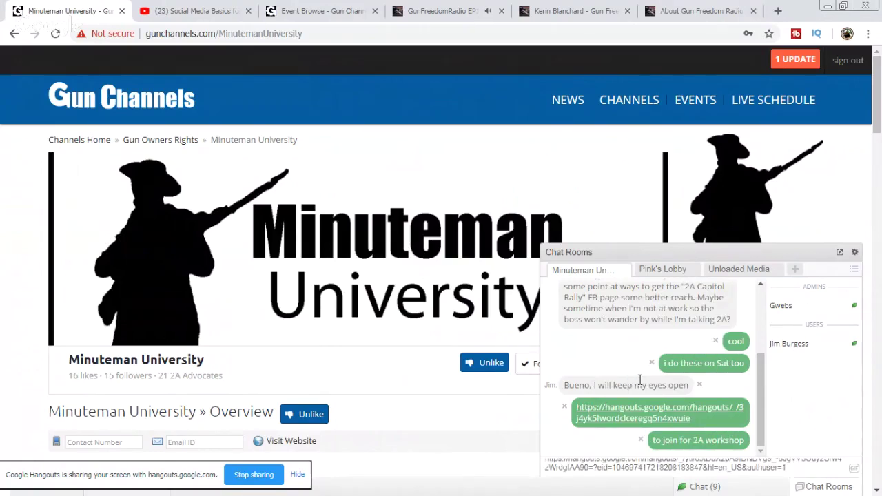
pyautogui.press('Return')
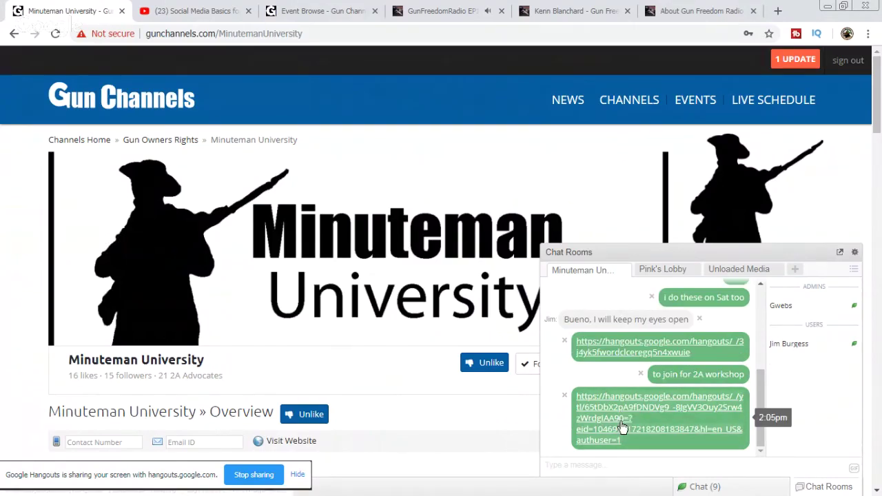
pyautogui.click(185, 7)
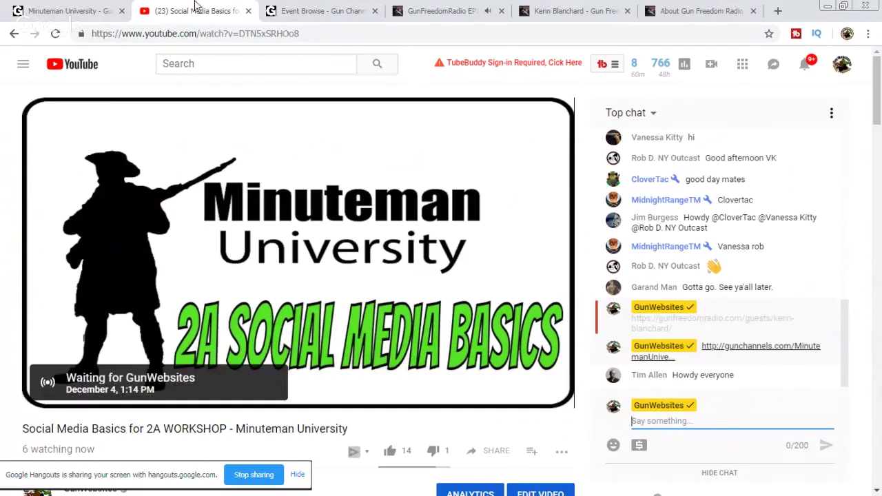
# Step: Move through the events list, episode and Kenn Blanchard tabs to the About Gun Freedom Radio page
pyautogui.click(320, 11)
pyautogui.click(406, 18)
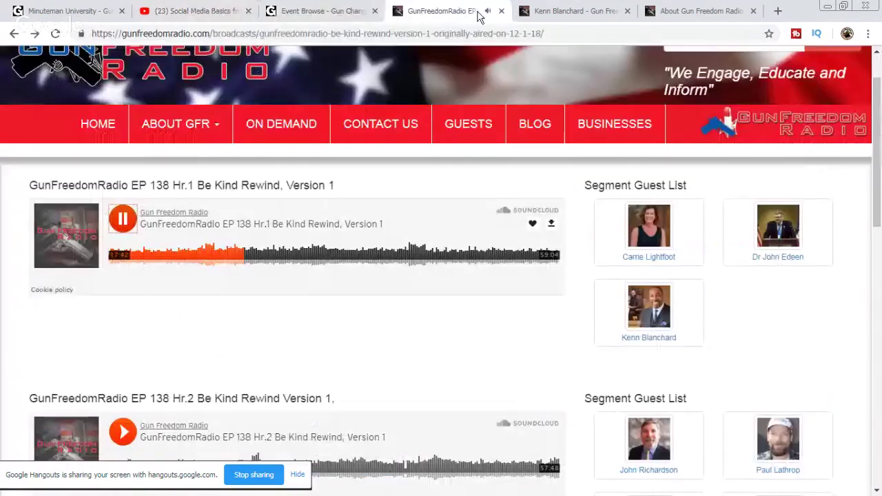
pyautogui.click(579, 8)
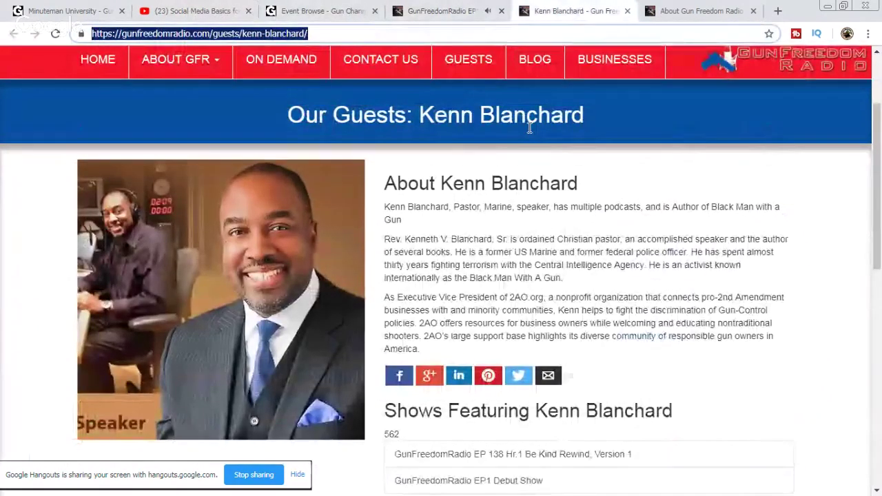
pyautogui.click(735, 12)
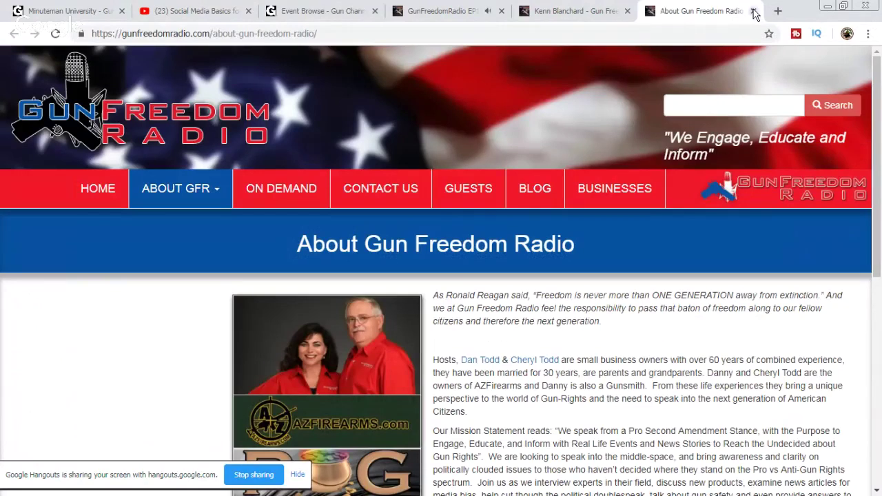
# Step: Glance at the YouTube stream and site chat rooms, then scan the Gun Channels events list
pyautogui.click(296, 11)
pyautogui.click(168, 11)
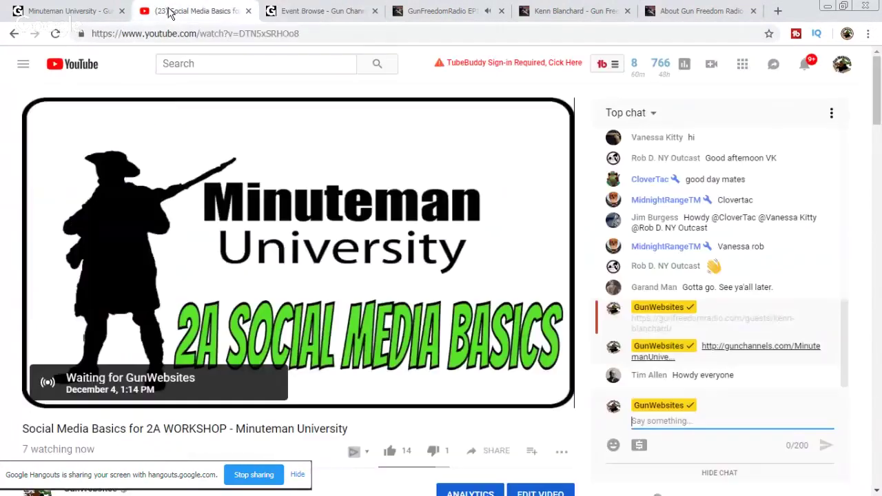
pyautogui.click(300, 12)
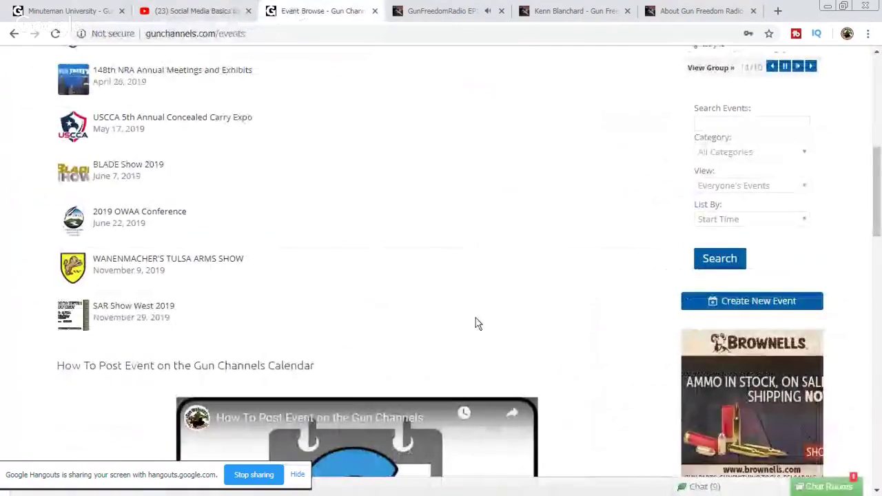
pyautogui.click(827, 486)
pyautogui.click(829, 487)
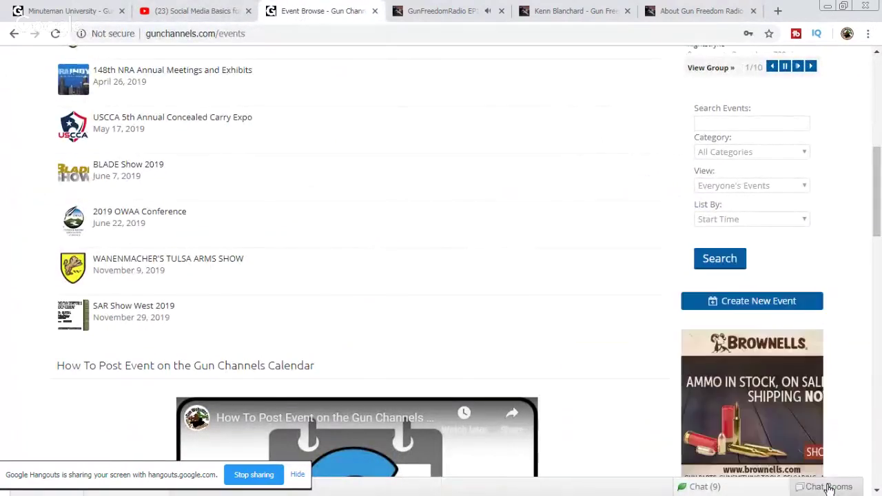
pyautogui.scroll(3, 285, 258)
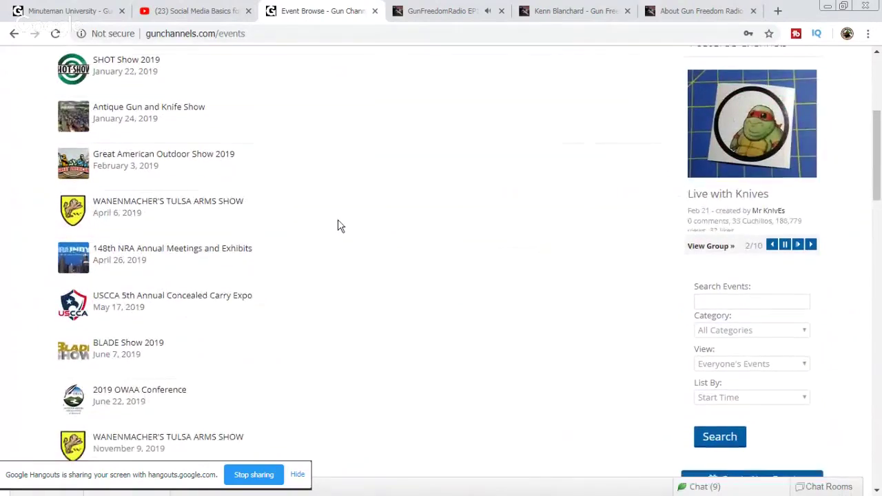
pyautogui.scroll(-1, 337, 226)
# Step: Check the guest page, rescan the events list, and return to Kenn Blanchard's guest profile
pyautogui.click(573, 11)
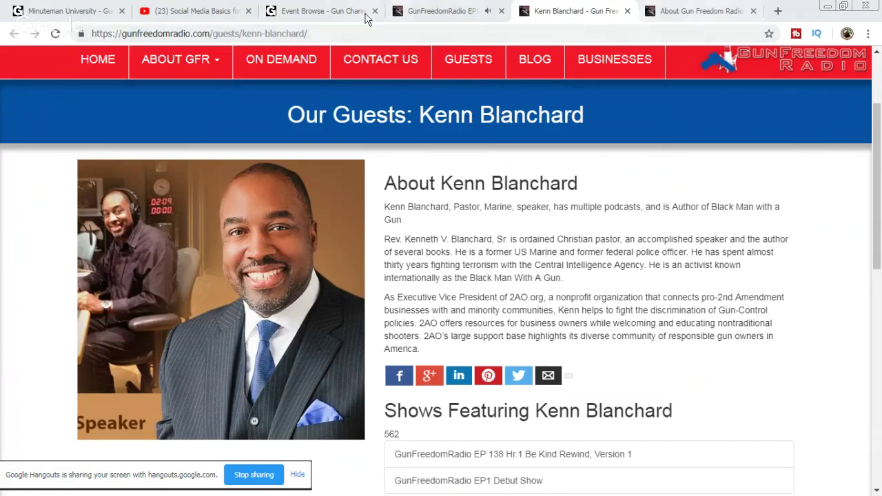
pyautogui.click(312, 17)
pyautogui.scroll(1, 282, 309)
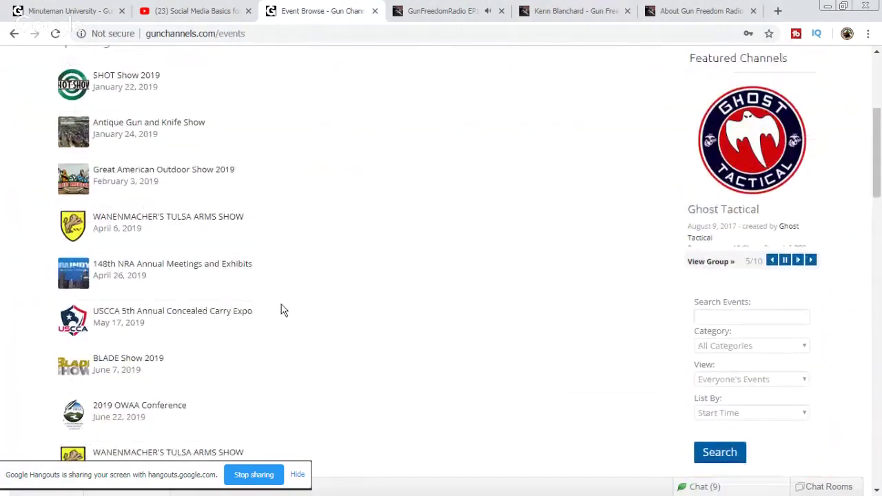
pyautogui.scroll(-3, 441, 290)
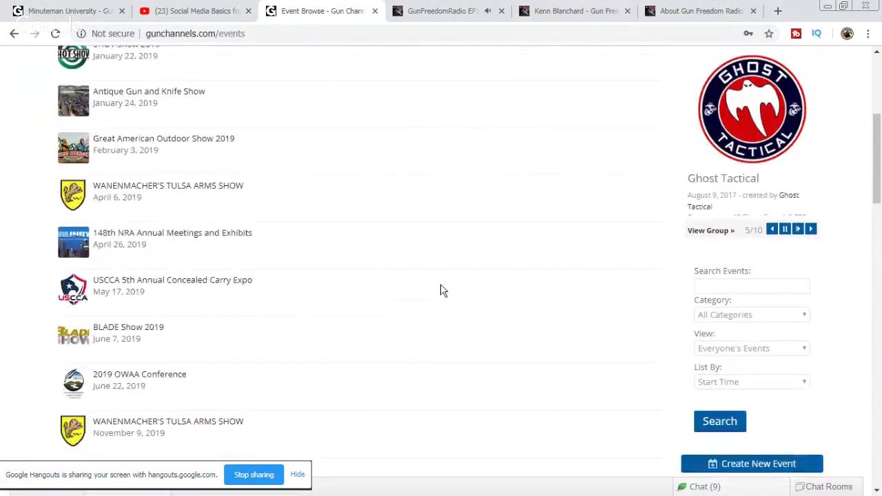
pyautogui.scroll(1, 441, 290)
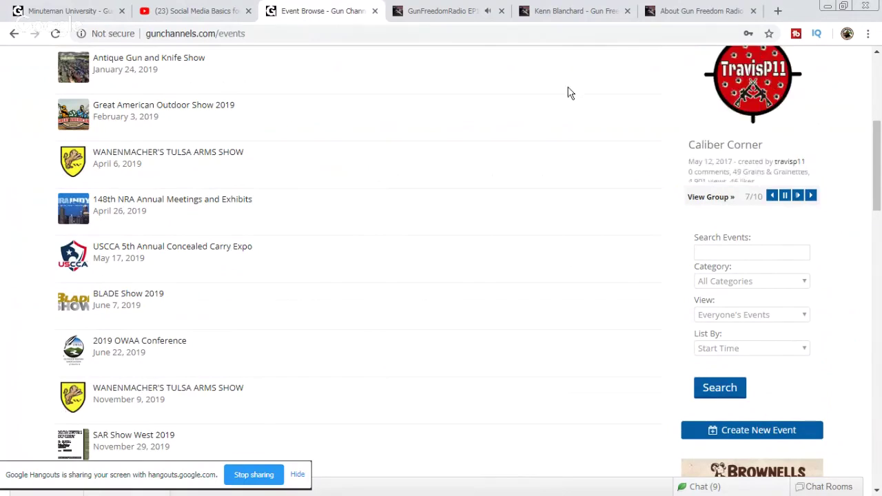
pyautogui.click(594, 9)
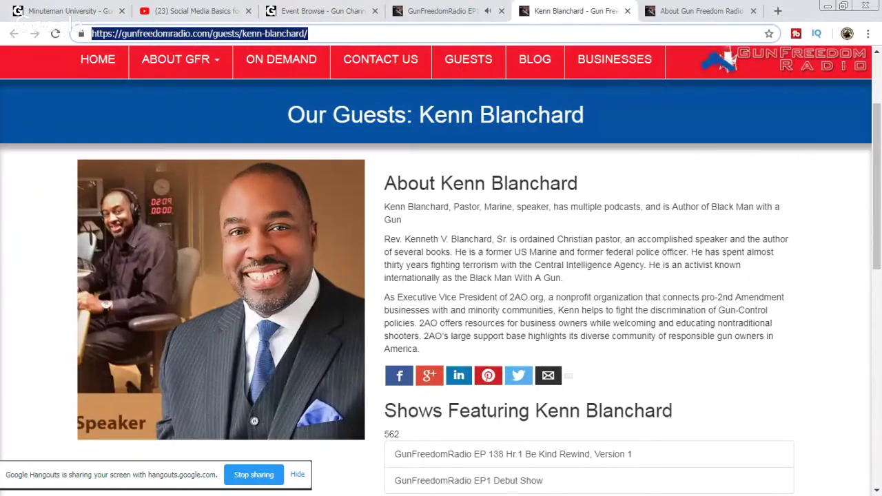
pyautogui.hotkey('alt', 'Tab')
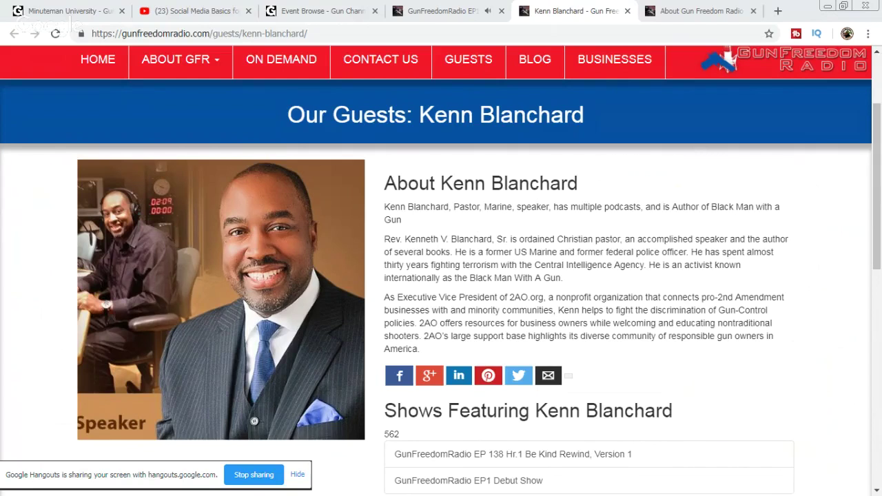
# Step: Search the Oklahoma Full Auto Shoot and Trade Show, open oklahomafullauto.com, then return to the guest page
pyautogui.click(778, 11)
pyautogui.rightClick(701, 37)
pyautogui.click(750, 112)
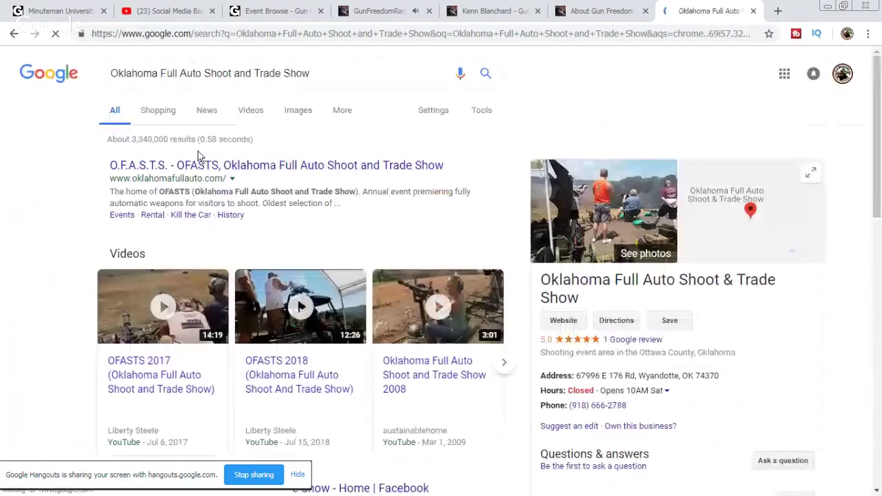
pyautogui.click(212, 173)
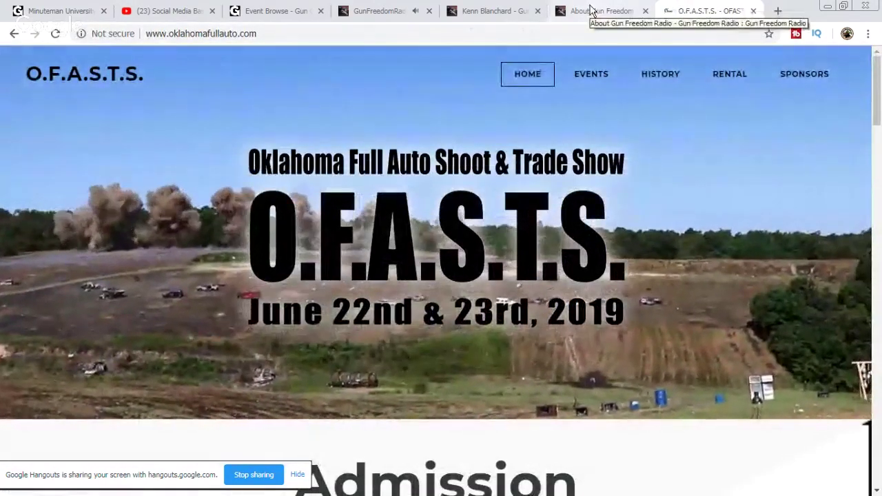
pyautogui.click(473, 10)
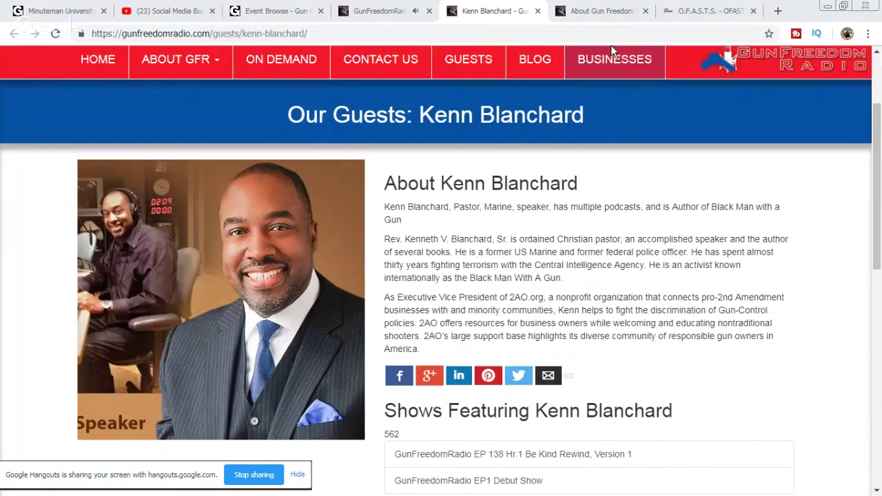
pyautogui.click(778, 11)
# Step: Search Small Arms Review East and check its Gun Show Trader listing, showing none scheduled
pyautogui.rightClick(727, 36)
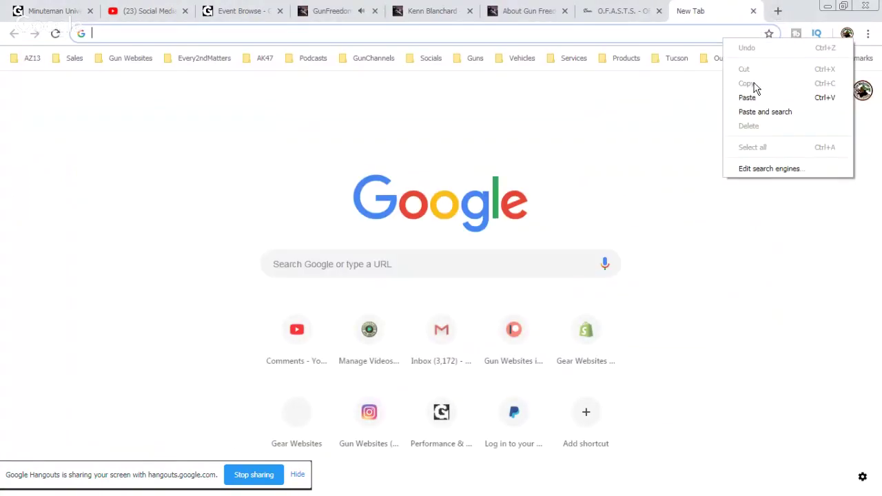
pyautogui.click(758, 115)
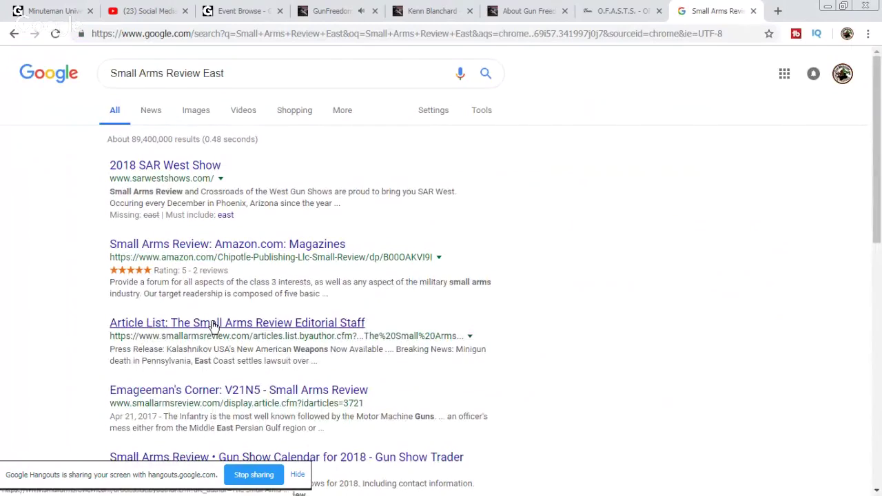
pyautogui.scroll(-1, 177, 400)
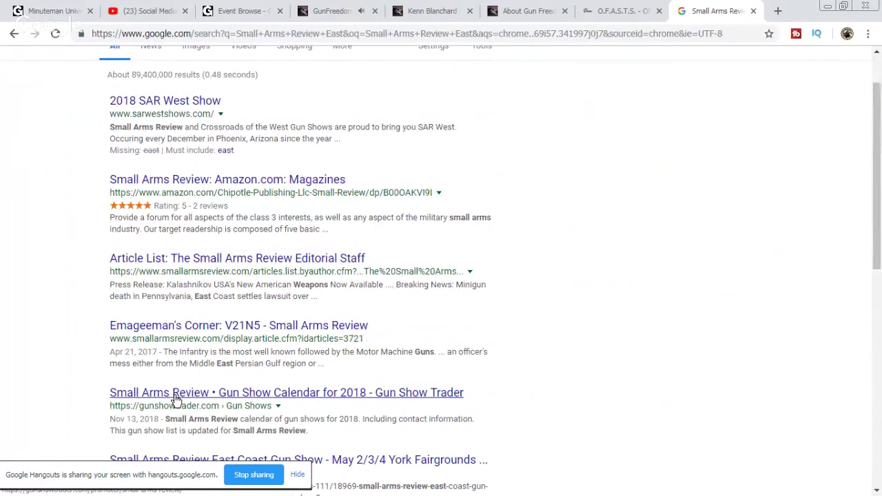
pyautogui.scroll(-1, 76, 394)
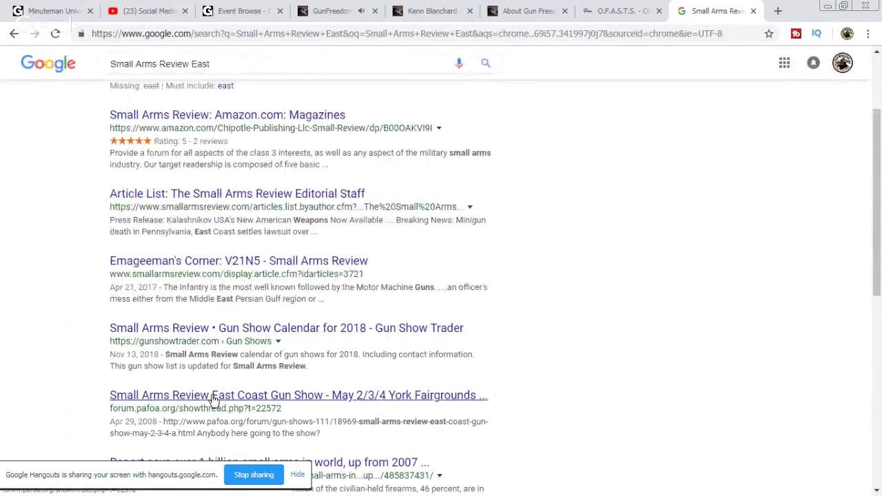
pyautogui.click(279, 332)
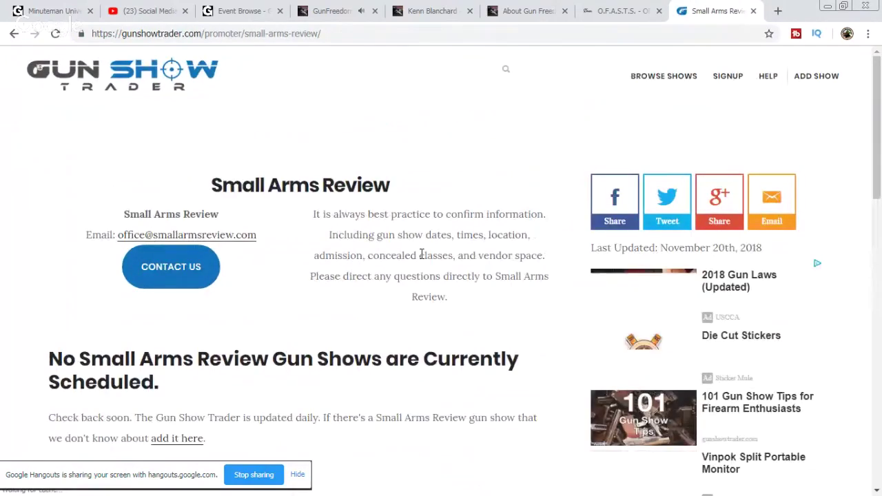
pyautogui.scroll(-2, 420, 254)
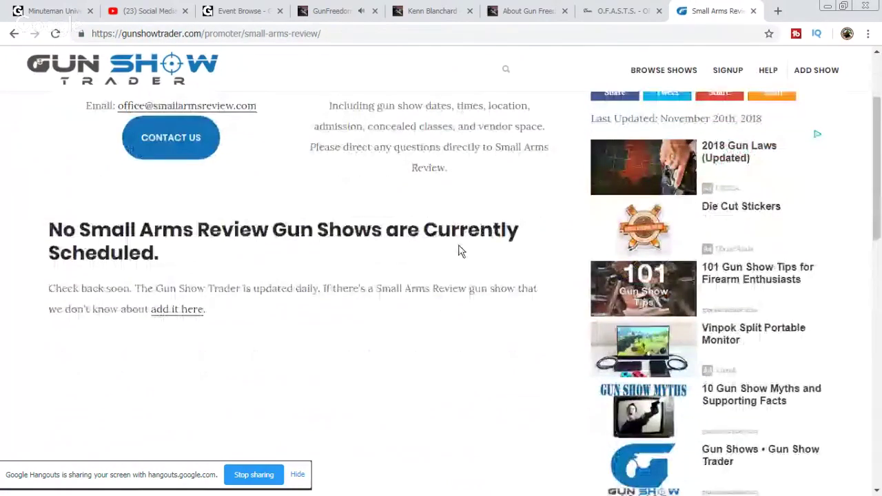
pyautogui.scroll(2, 460, 252)
pyautogui.scroll(-2, 460, 252)
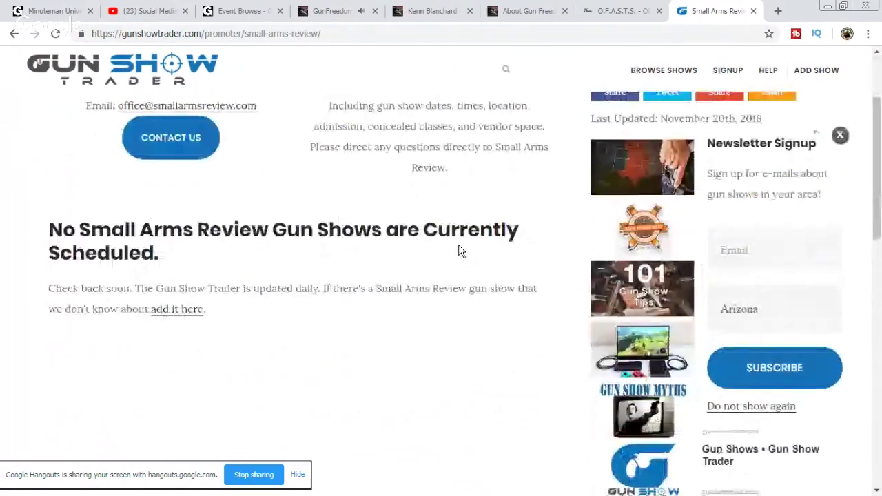
# Step: Close the Small Arms Review page and return to the Kenn Blanchard guest page
pyautogui.click(754, 11)
pyautogui.click(493, 12)
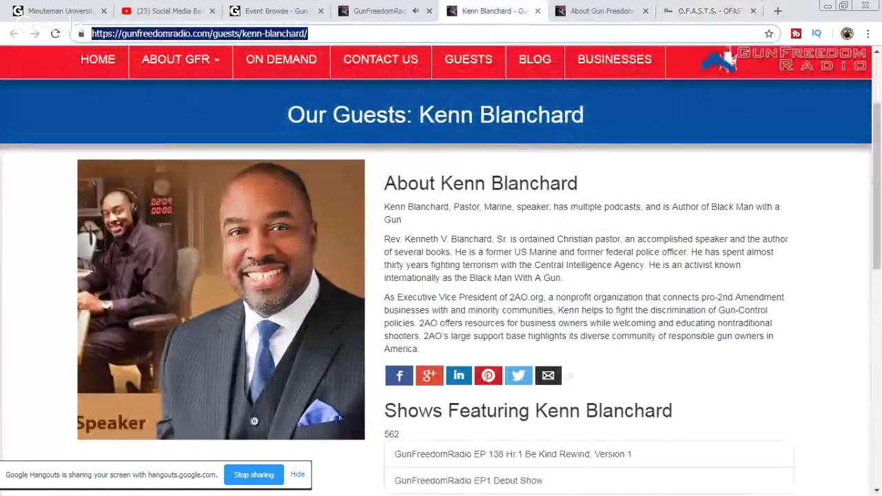
pyautogui.hotkey('alt', 'Tab')
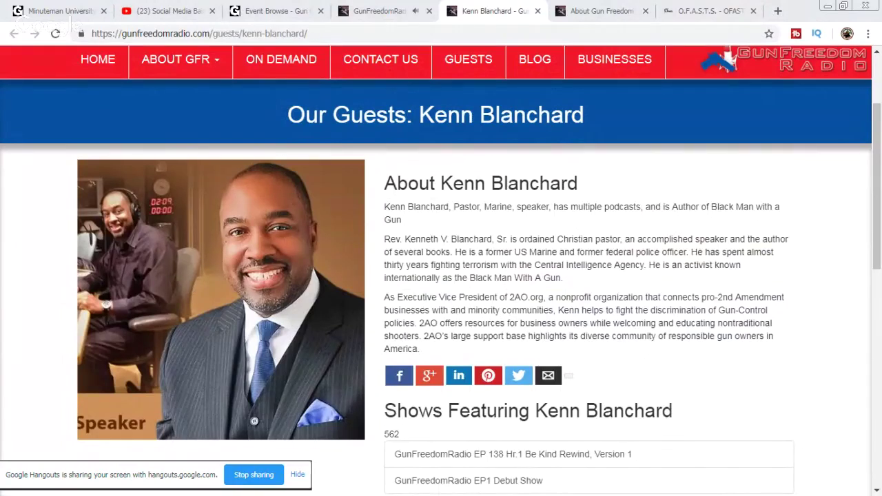
pyautogui.click(786, 15)
# Step: Search Gun Rights Policy Conference in a new tab and view the Second Amendment Foundation page
pyautogui.click(778, 11)
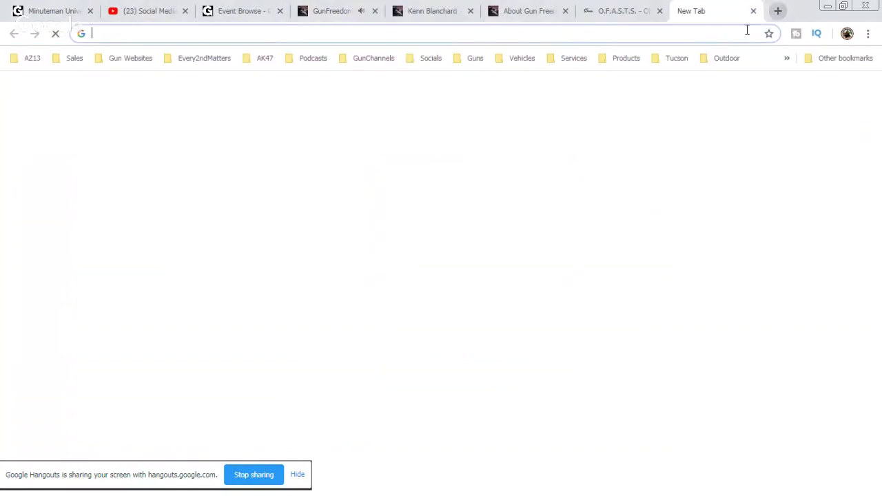
pyautogui.rightClick(724, 35)
pyautogui.click(753, 111)
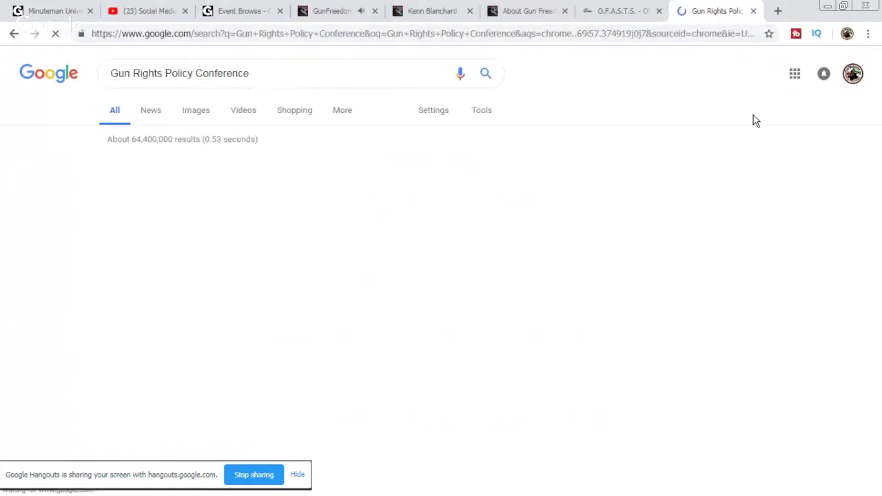
pyautogui.click(259, 171)
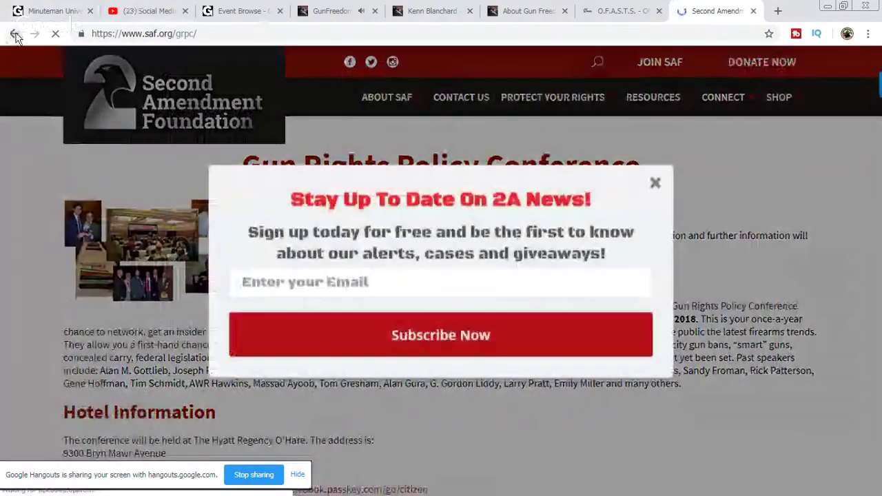
pyautogui.click(15, 34)
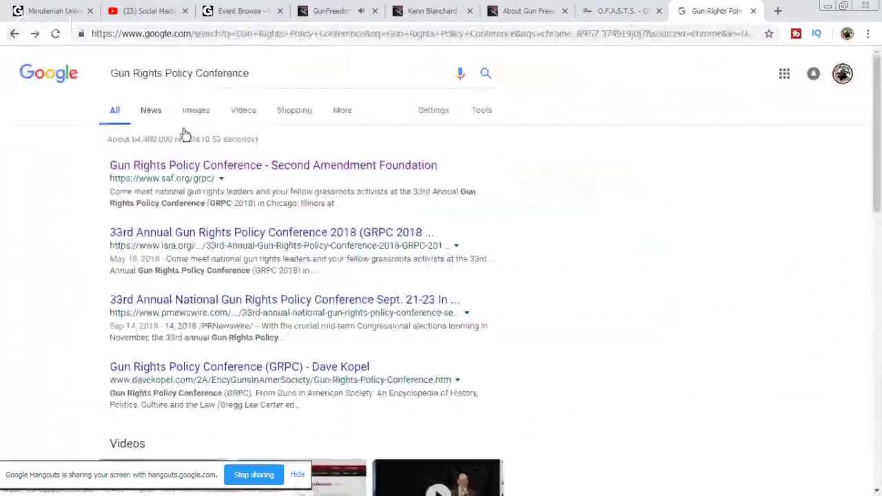
# Step: Refine the search to 'gun rights policy conference 2019' and go to results page 2
pyautogui.click(305, 84)
pyautogui.click(296, 98)
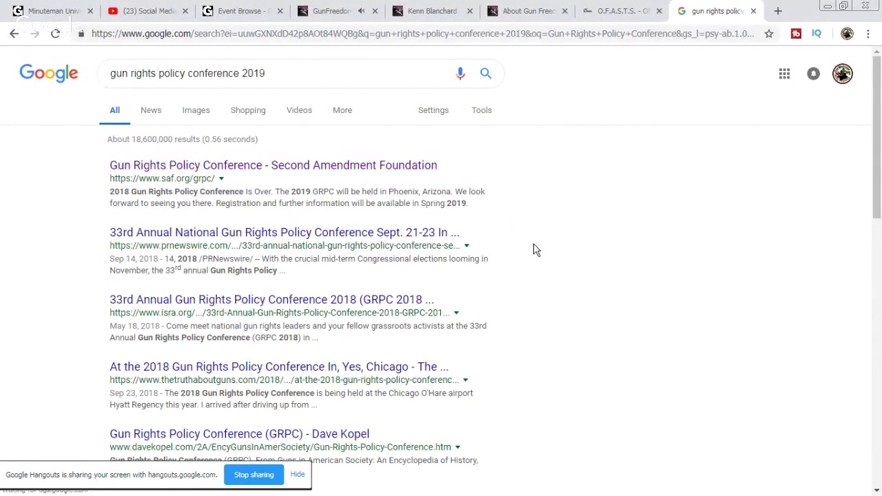
pyautogui.scroll(-1, 537, 250)
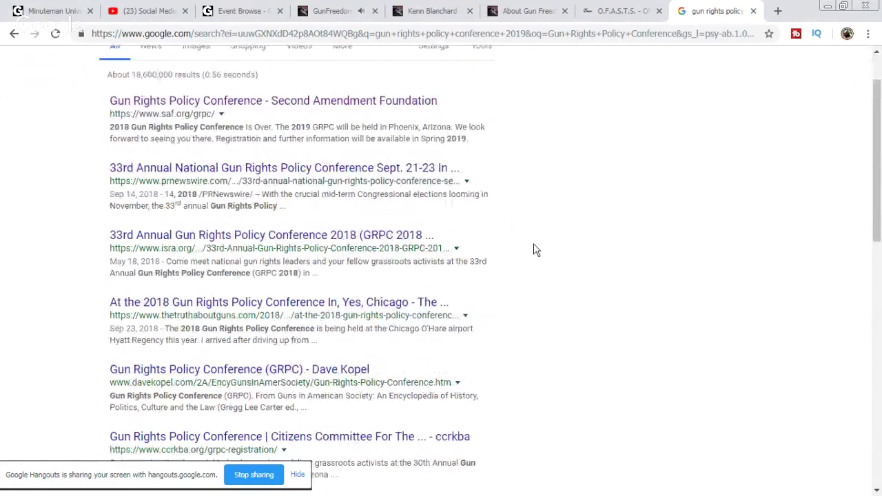
pyautogui.scroll(-1, 537, 250)
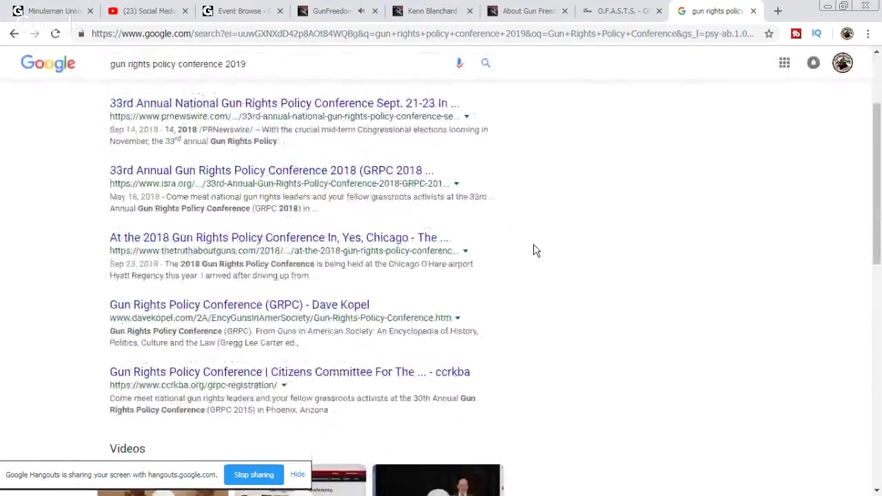
pyautogui.scroll(-3, 536, 250)
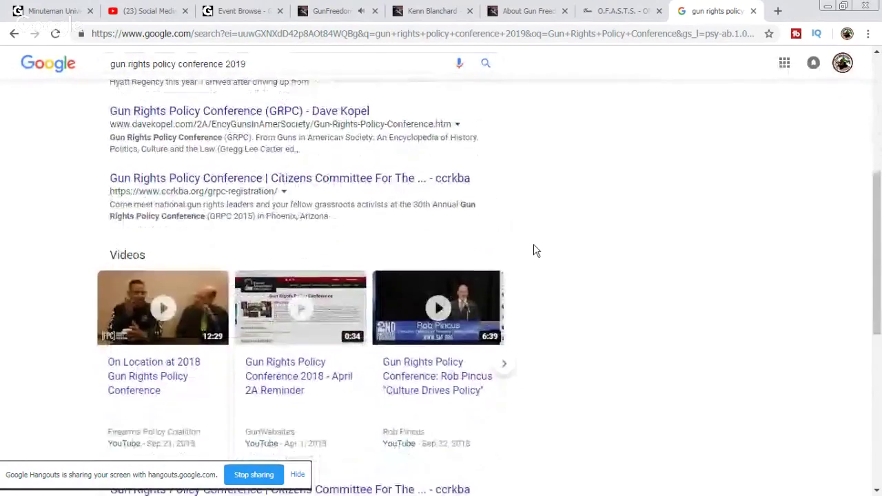
pyautogui.scroll(-3, 536, 250)
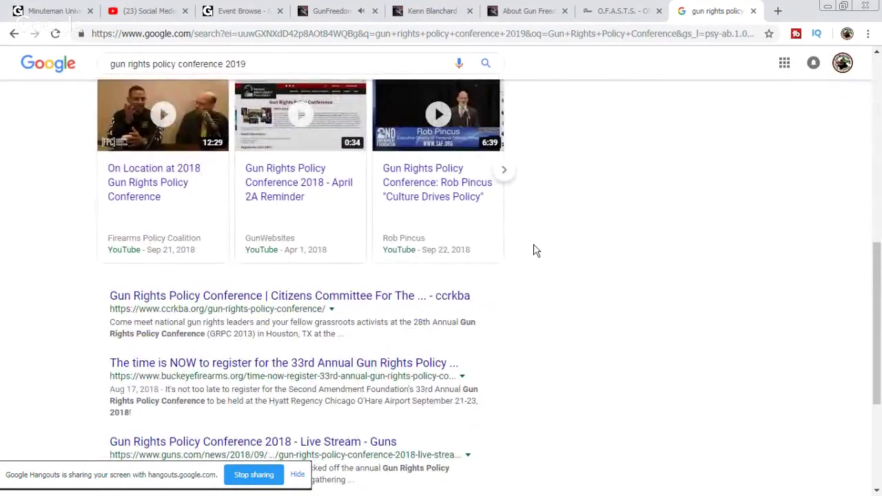
pyautogui.scroll(-2, 532, 260)
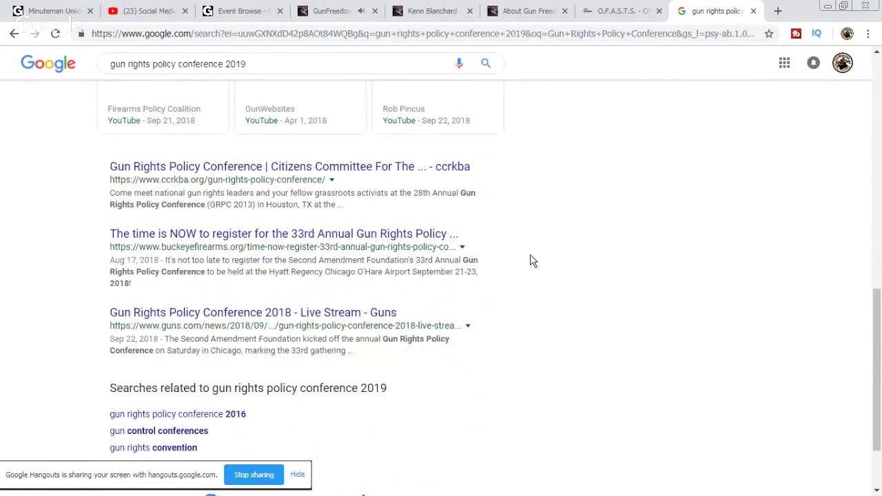
pyautogui.scroll(-2, 532, 261)
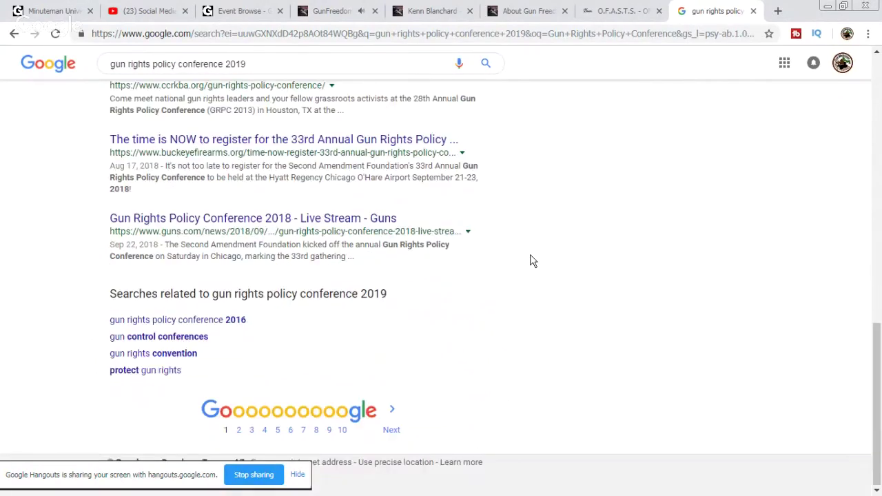
pyautogui.click(390, 432)
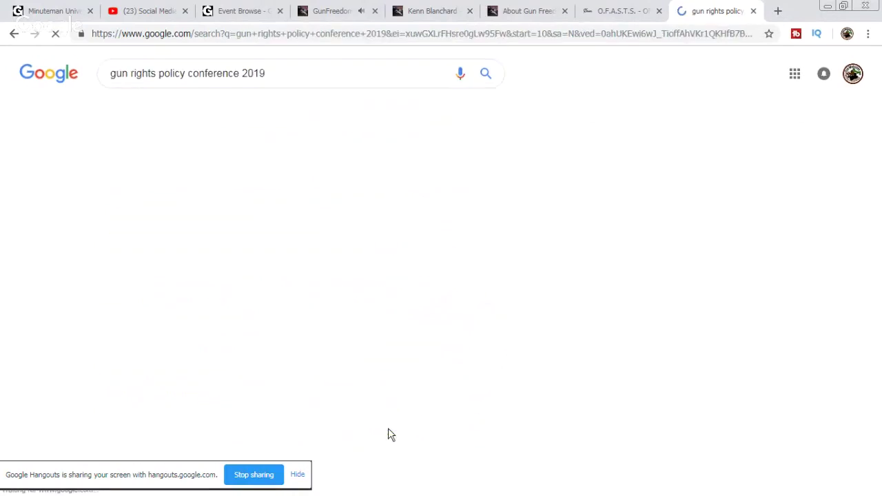
# Step: Scroll results page 2 and open the Amm-Con Second Amendment Media Workshop result in a new tab
pyautogui.scroll(-1, 500, 419)
pyautogui.scroll(-2, 566, 312)
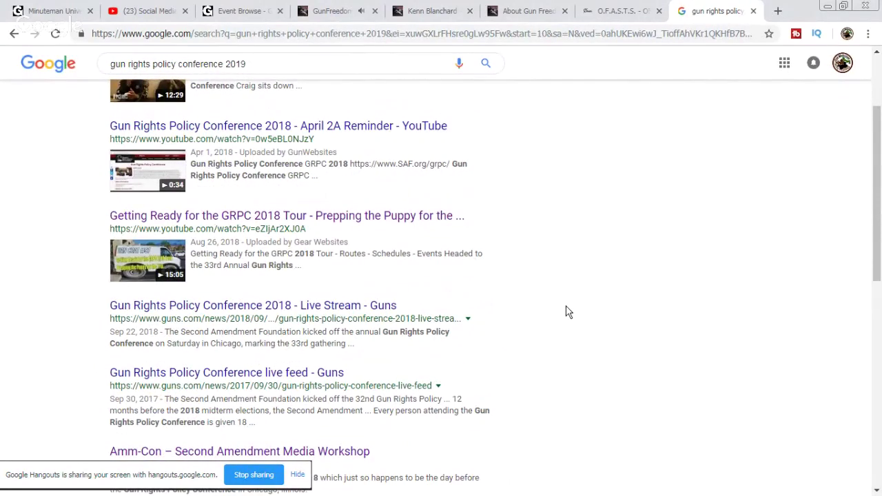
pyautogui.scroll(-2, 566, 312)
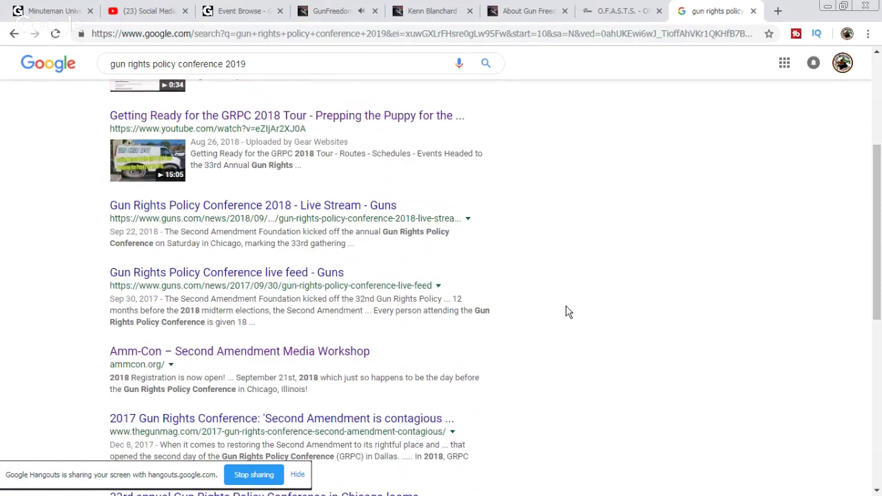
pyautogui.scroll(-1, 567, 312)
pyautogui.rightClick(283, 325)
pyautogui.click(335, 333)
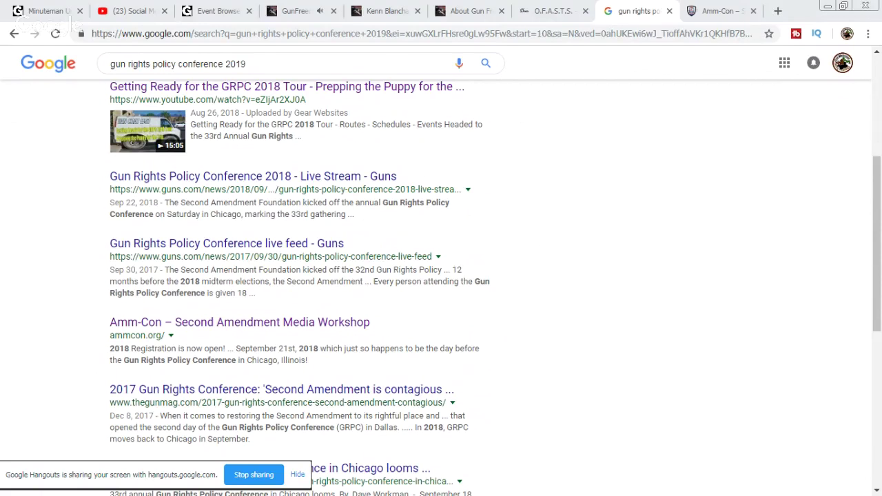
pyautogui.click(779, 11)
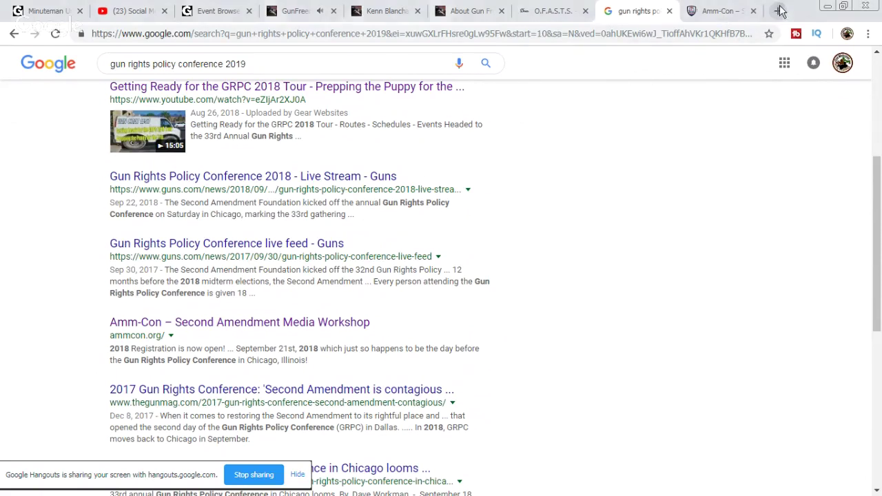
# Step: Search 'BULLPUP SHOOT 2019' and open the Manticore Arms Bullpup Shoot site
pyautogui.rightClick(734, 38)
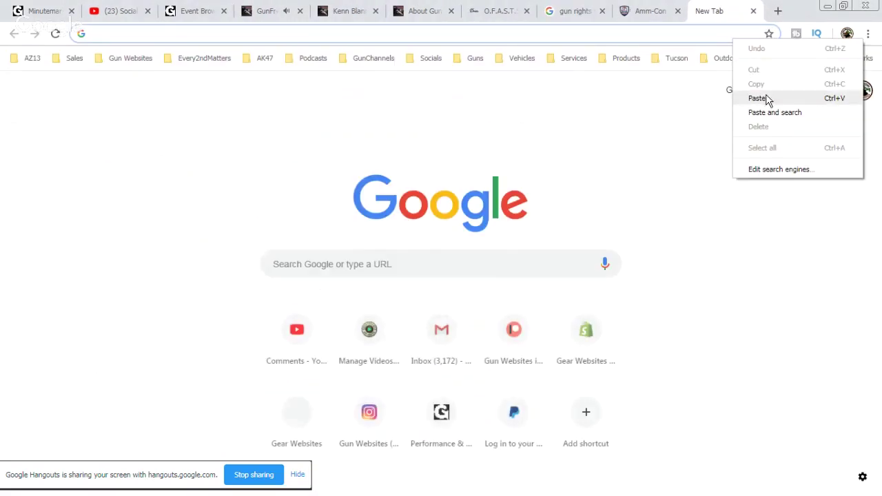
pyautogui.click(768, 97)
pyautogui.moveTo(185, 33); pyautogui.dragTo(197, 34)
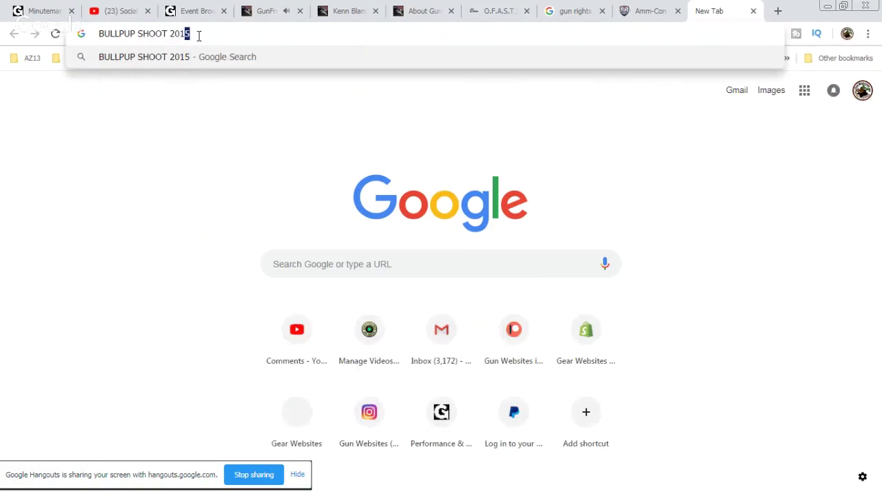
pyautogui.write('9')
pyautogui.press('Return')
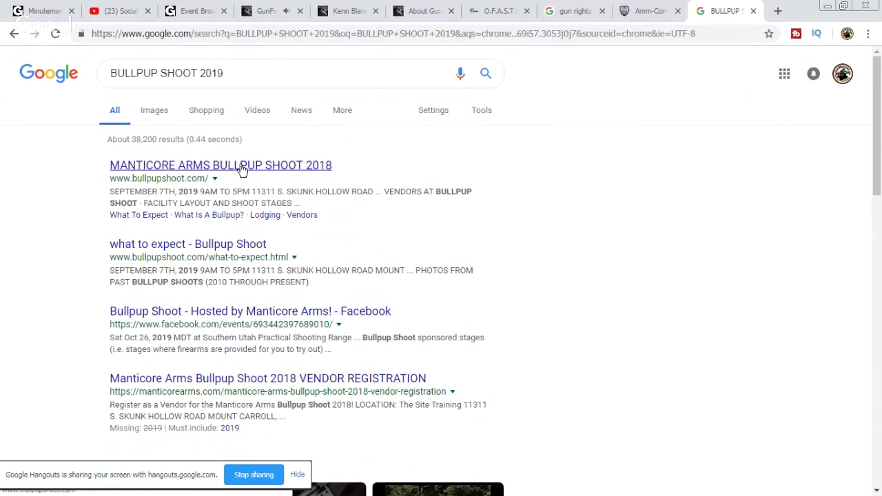
pyautogui.click(250, 168)
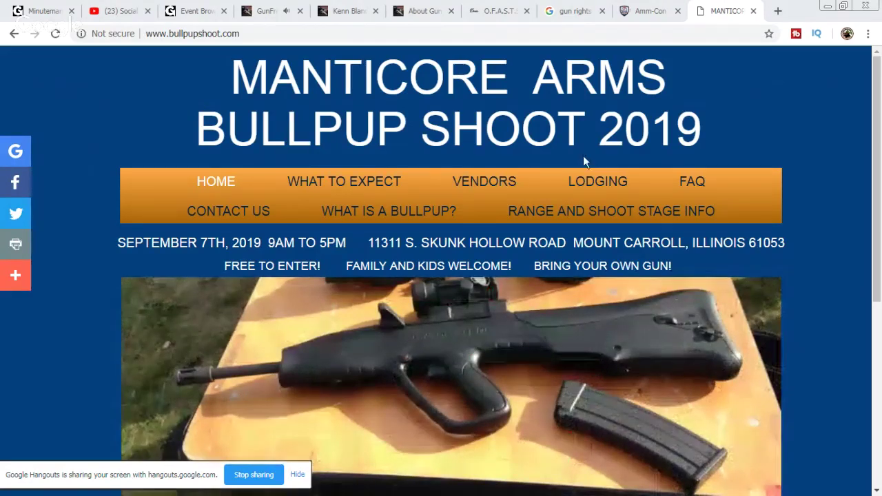
# Step: Return to the guest page, then search Big Sandy Shoot in a new tab
pyautogui.click(341, 12)
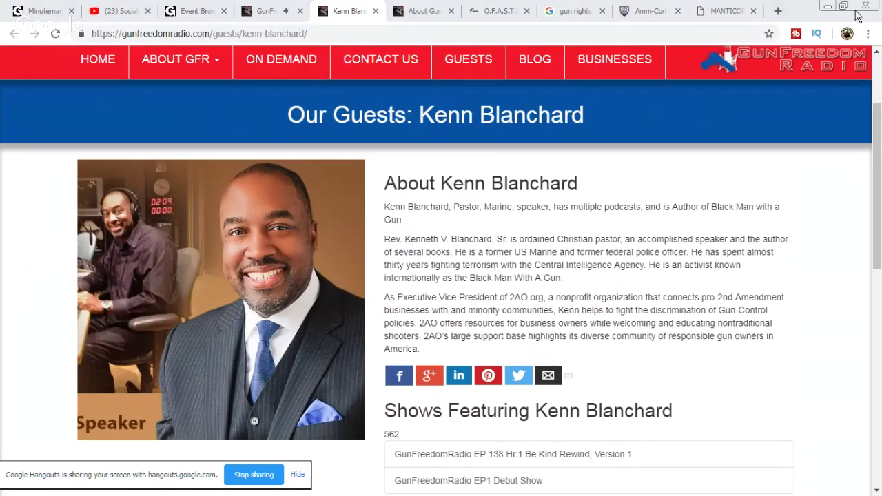
pyautogui.click(735, 38)
pyautogui.hotkey('ctrl', 't')
pyautogui.rightClick(724, 34)
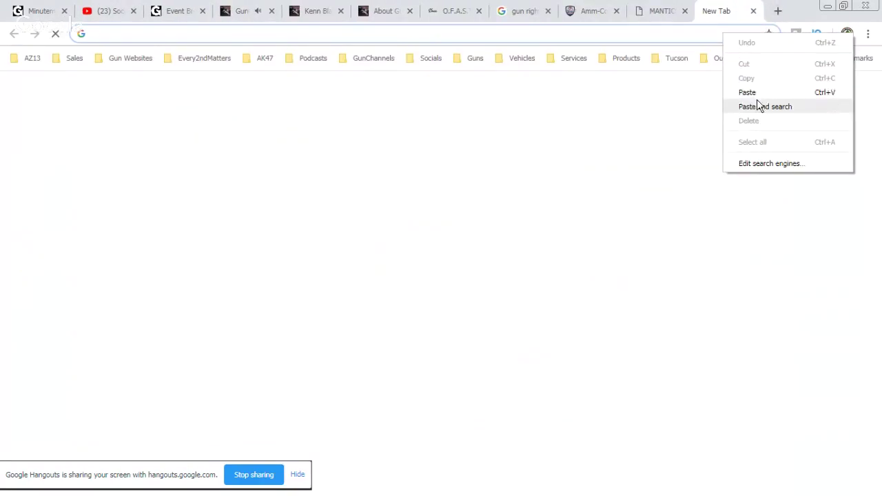
pyautogui.click(761, 104)
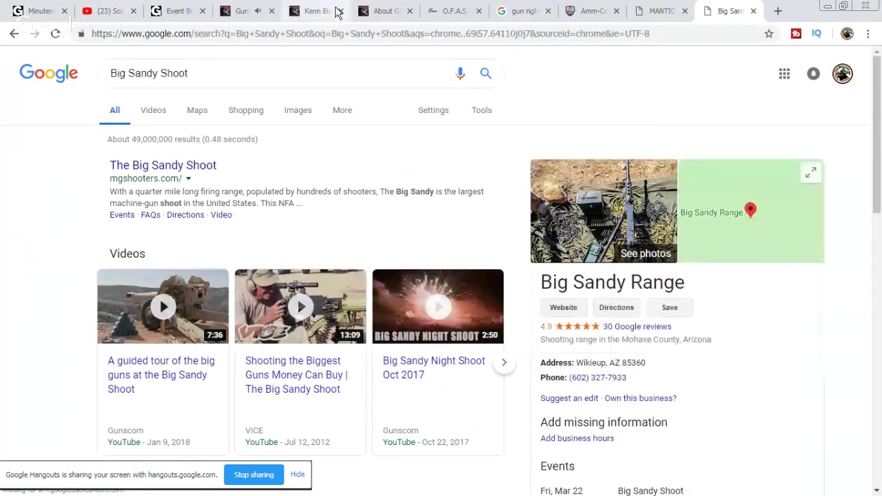
# Step: Scroll the Gun Channels upcoming events from SHOT Show 2019 to SAR Show West 2019
pyautogui.click(337, 12)
pyautogui.click(176, 12)
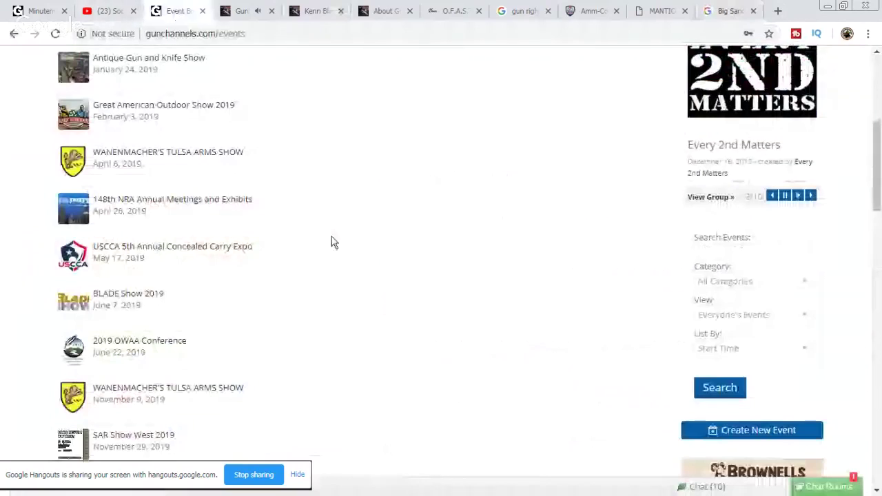
pyautogui.scroll(-1, 272, 369)
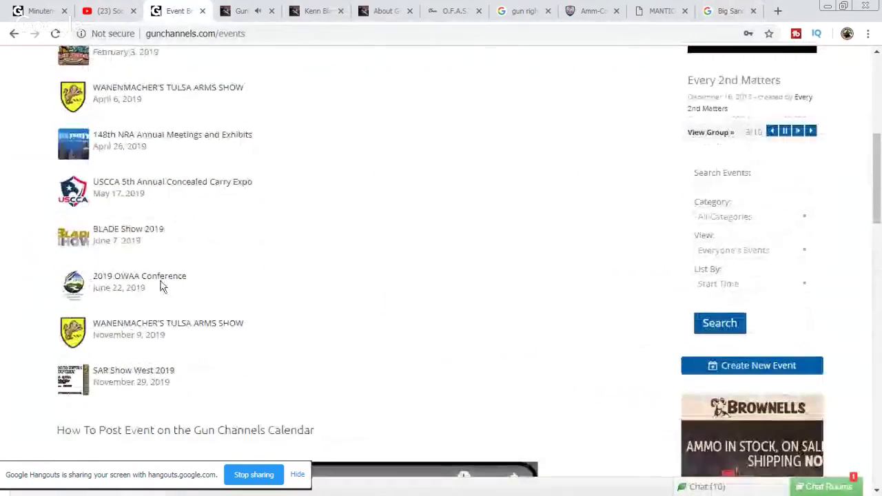
pyautogui.scroll(2, 289, 362)
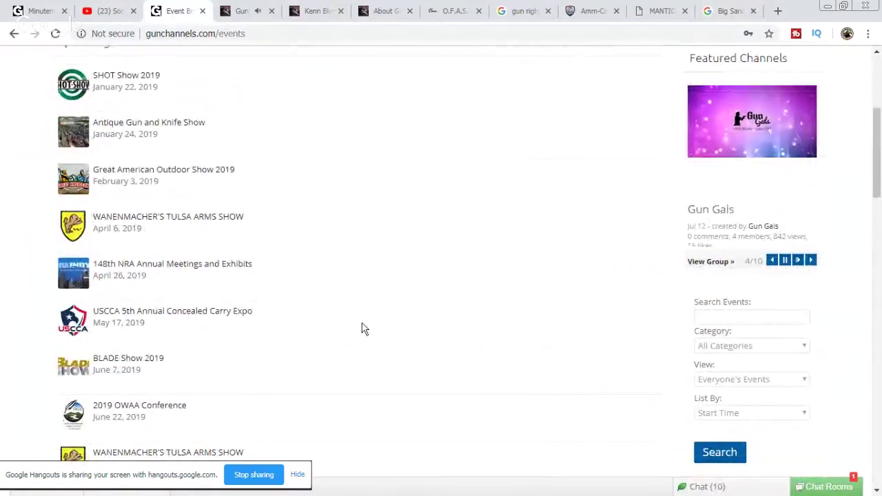
pyautogui.scroll(2, 379, 297)
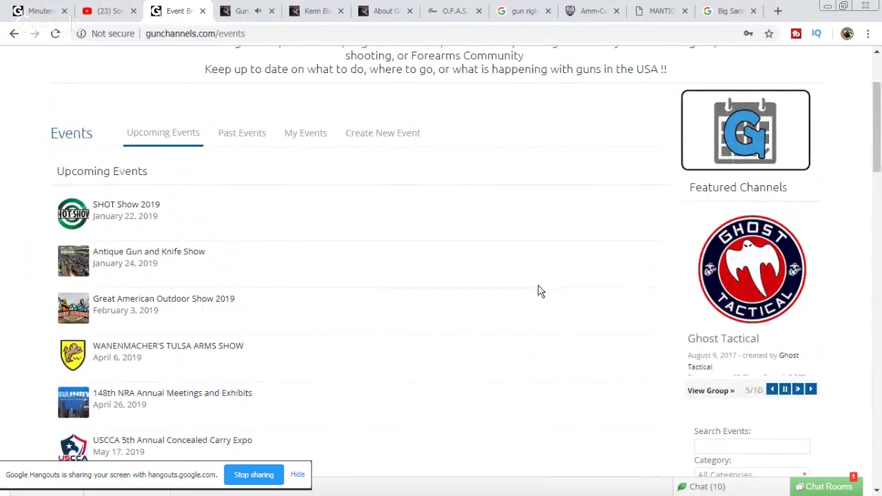
pyautogui.scroll(-2, 540, 291)
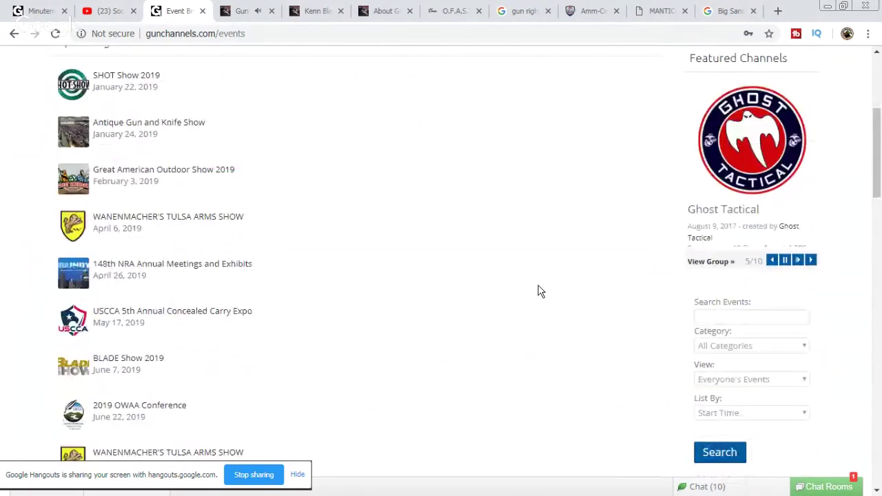
pyautogui.scroll(-2, 540, 291)
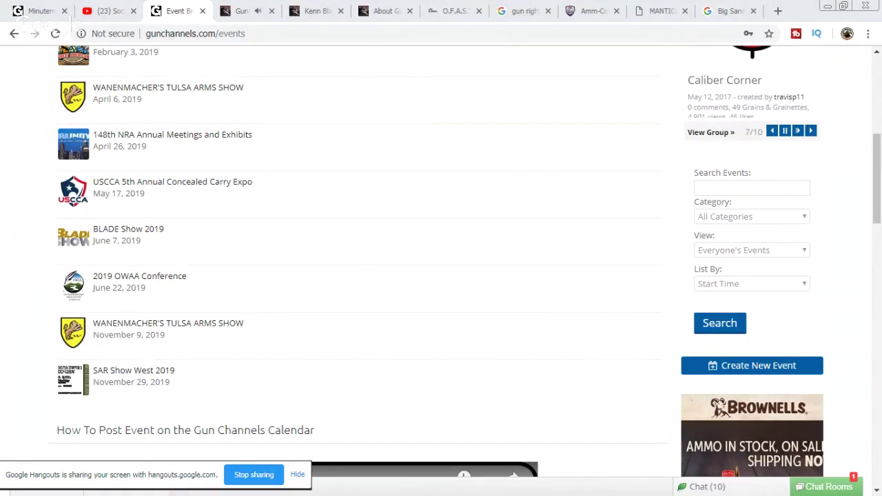
pyautogui.click(779, 11)
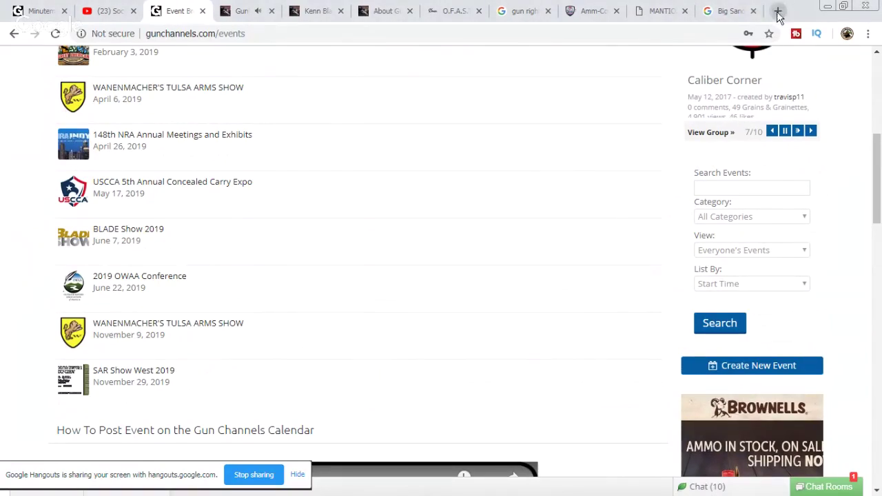
# Step: Search the web for TriggrCon 2019, correcting the mistyped year
pyautogui.rightClick(667, 34)
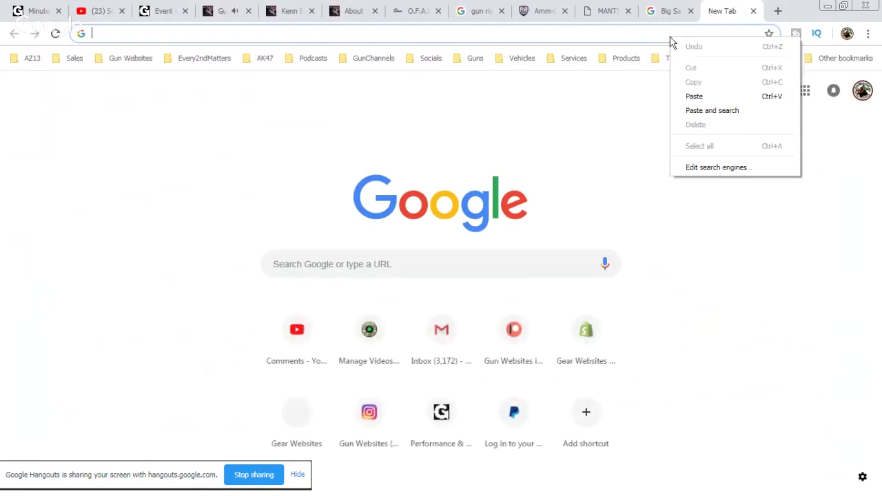
pyautogui.click(707, 98)
pyautogui.write('20189')
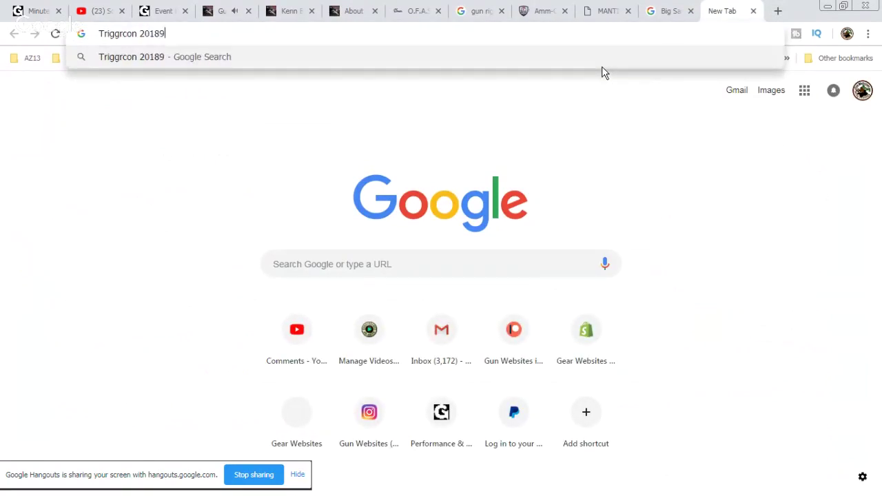
pyautogui.press('Return')
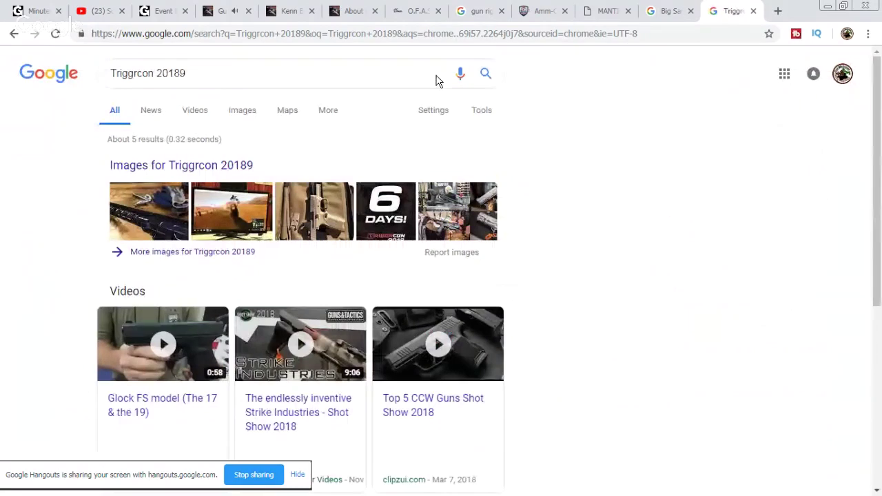
pyautogui.click(181, 73)
pyautogui.press('BackSpace')
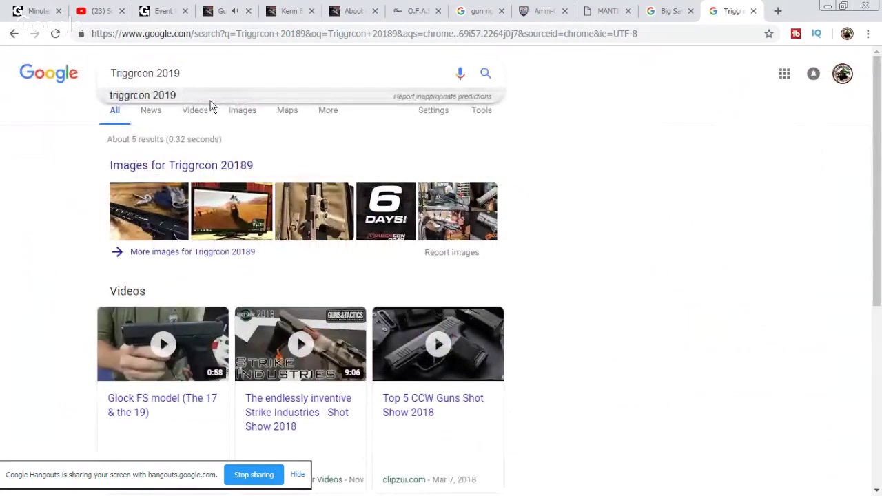
pyautogui.press('Return')
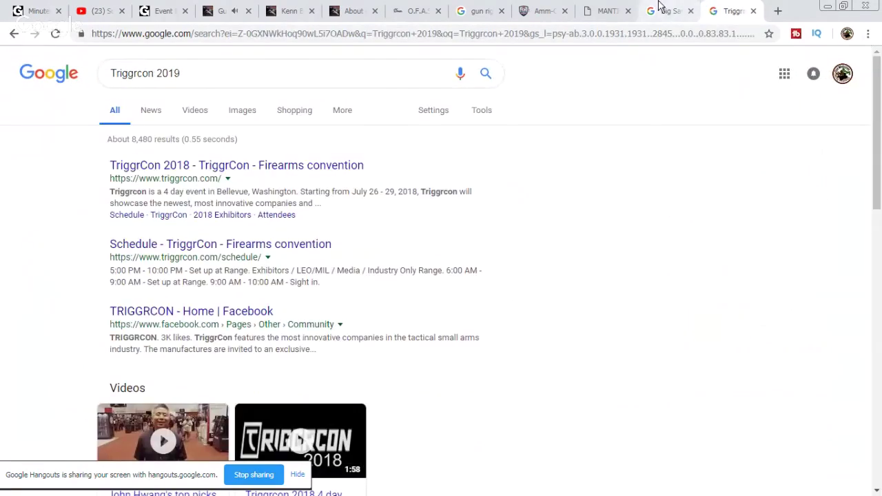
# Step: Open The Big Sandy Shoot website and the TriggrCon firearms convention site from the search results
pyautogui.click(665, 11)
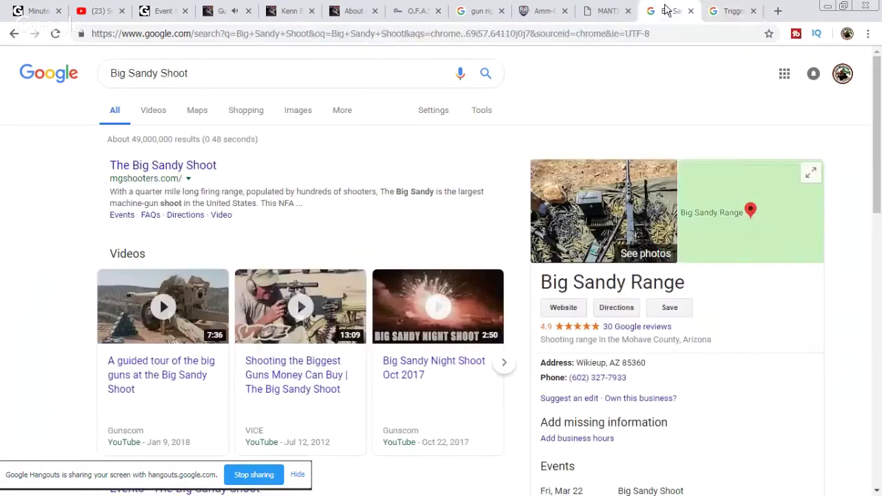
pyautogui.click(145, 167)
pyautogui.click(722, 12)
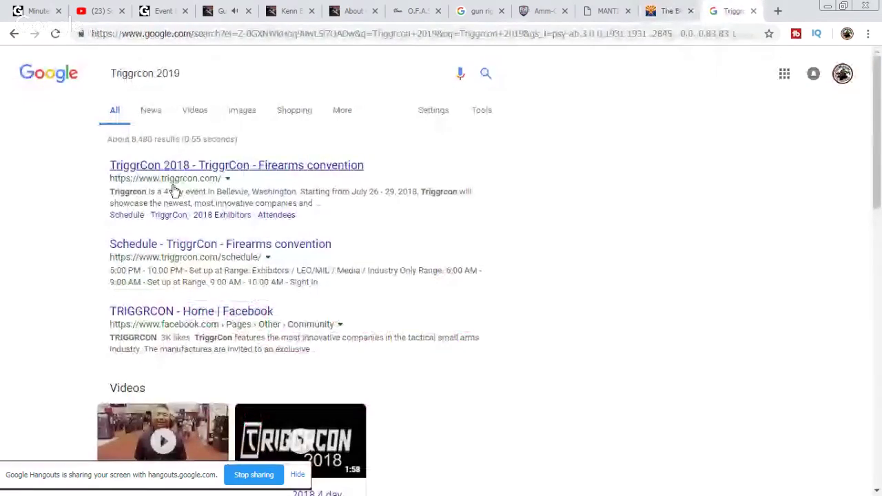
pyautogui.click(211, 173)
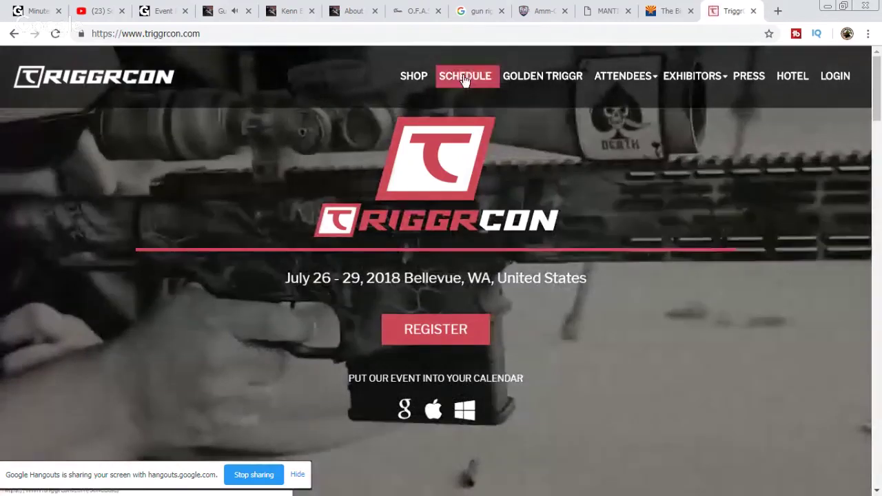
# Step: Browse TriggrCon's Schedule and Press pages, ending on the shop with the KNS Precision stock adapter
pyautogui.click(466, 79)
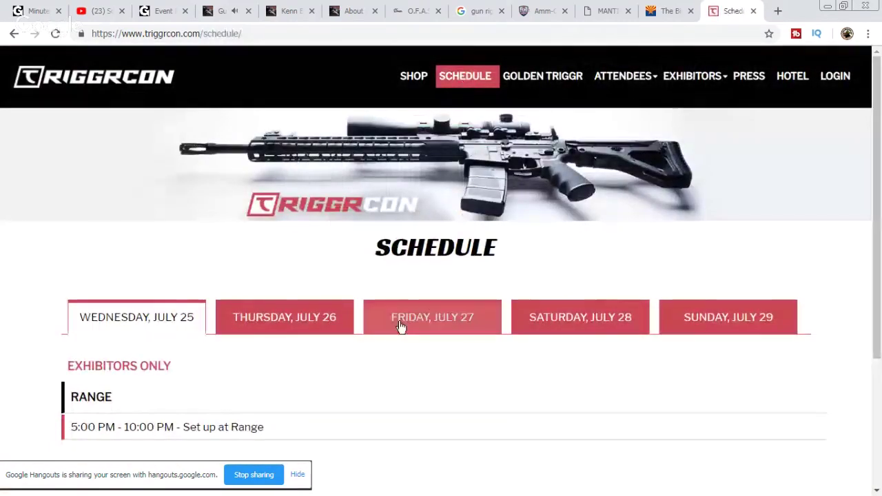
pyautogui.scroll(-3, 667, 255)
pyautogui.scroll(3, 668, 255)
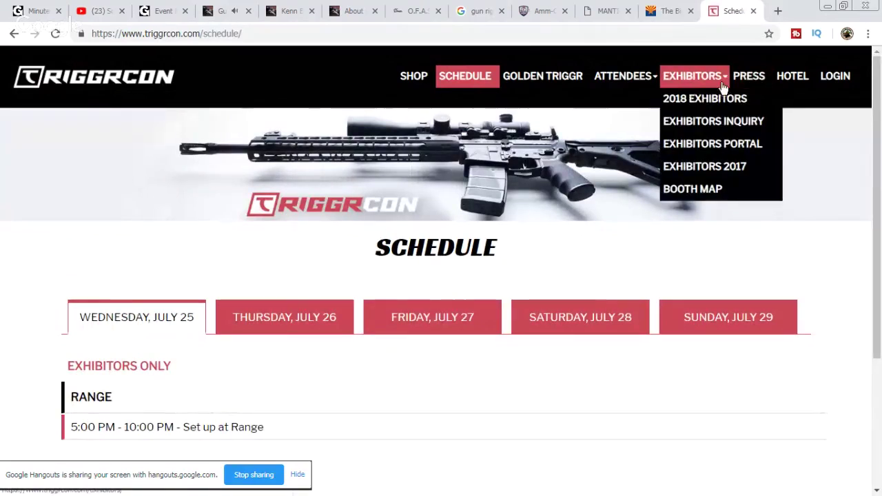
pyautogui.click(748, 82)
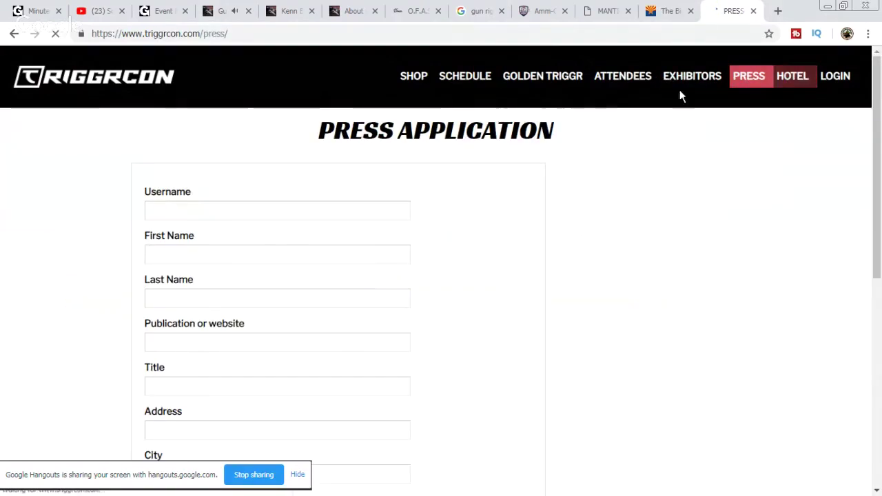
pyautogui.click(408, 78)
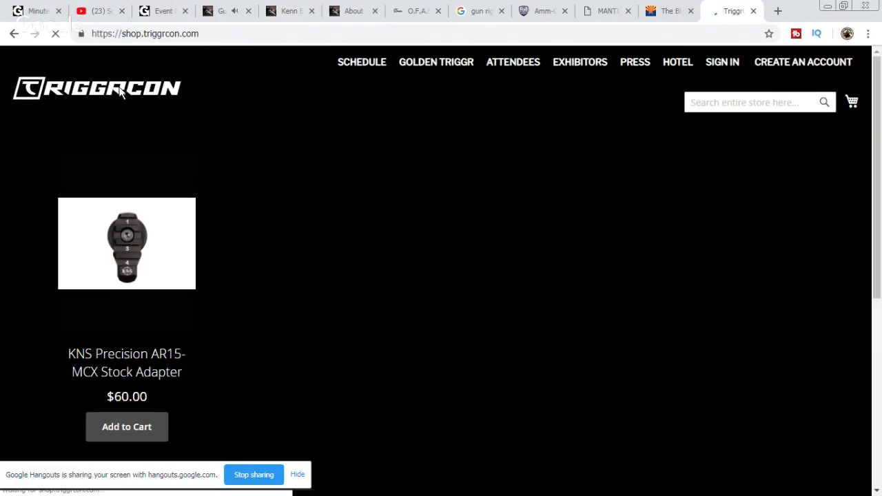
# Step: Close the TriggrCon store tab so the Big Sandy Shoot site is showing
pyautogui.click(754, 11)
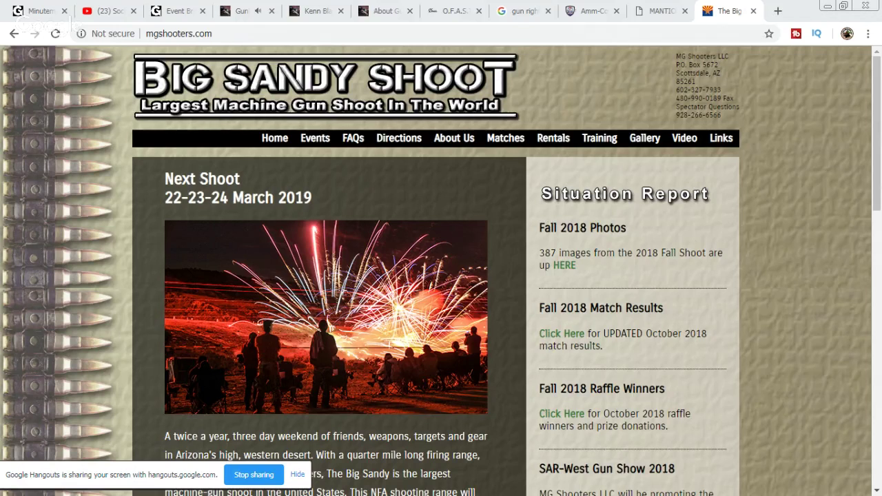
# Step: Reply 'same time lol' and 'EST' in the Minuteman University group chat
pyautogui.click(41, 14)
pyautogui.scroll(-5, 731, 279)
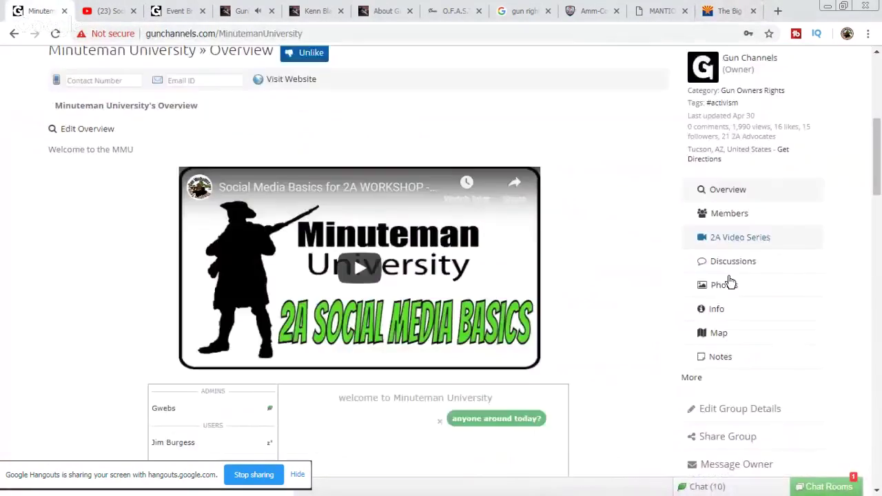
pyautogui.scroll(-4, 730, 280)
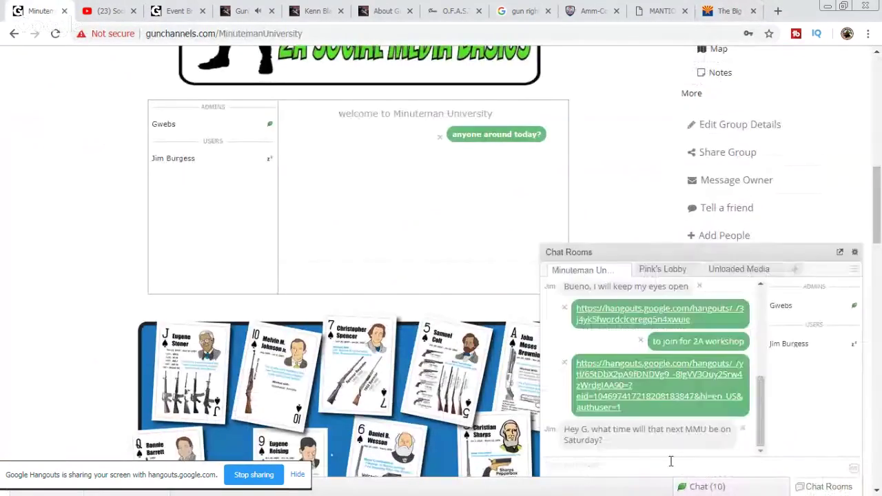
pyautogui.click(674, 463)
pyautogui.write('same')
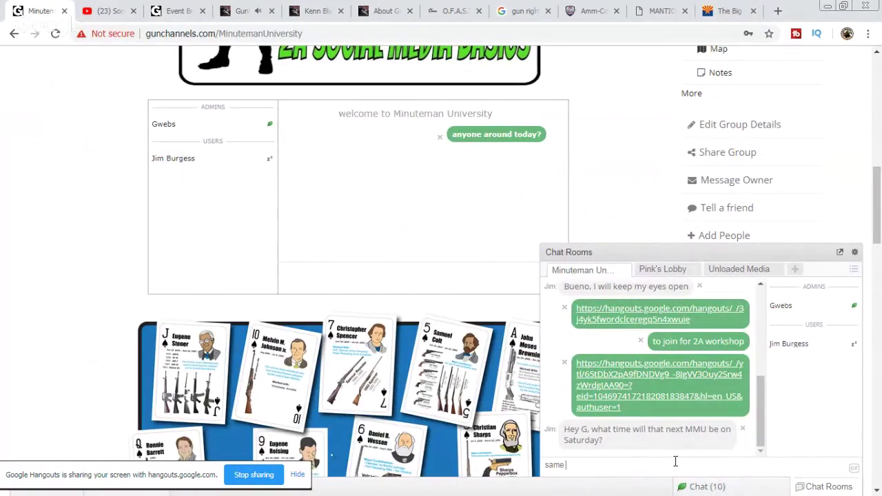
pyautogui.write(' time lol')
pyautogui.press('Return')
pyautogui.write('EST')
pyautogui.hotkey('shift', 'Return')
pyautogui.press('Return')
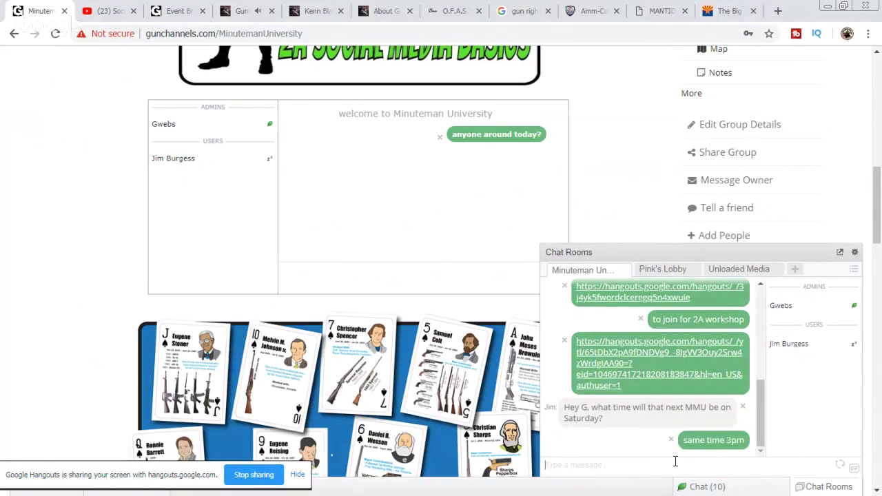
# Step: Copy the Minuteman University page link and post it in the YouTube live chat
pyautogui.click(118, 19)
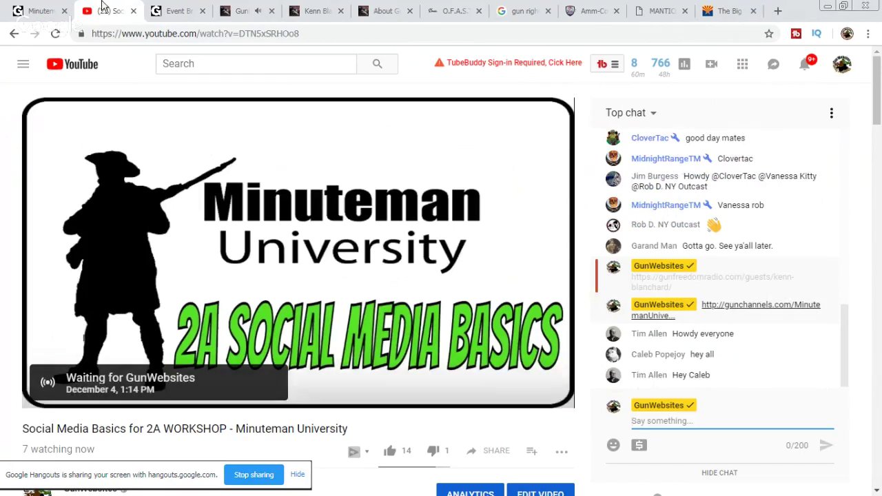
pyautogui.click(40, 14)
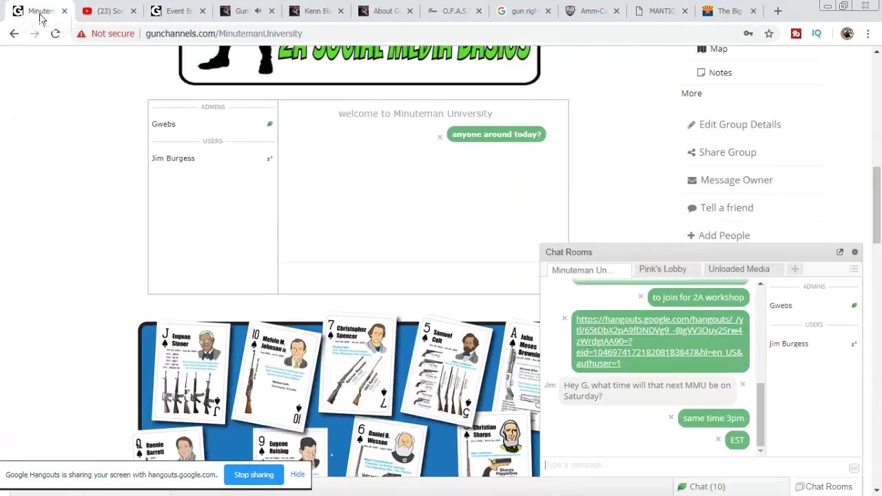
pyautogui.rightClick(254, 33)
pyautogui.hotkey('ctrl', 'c')
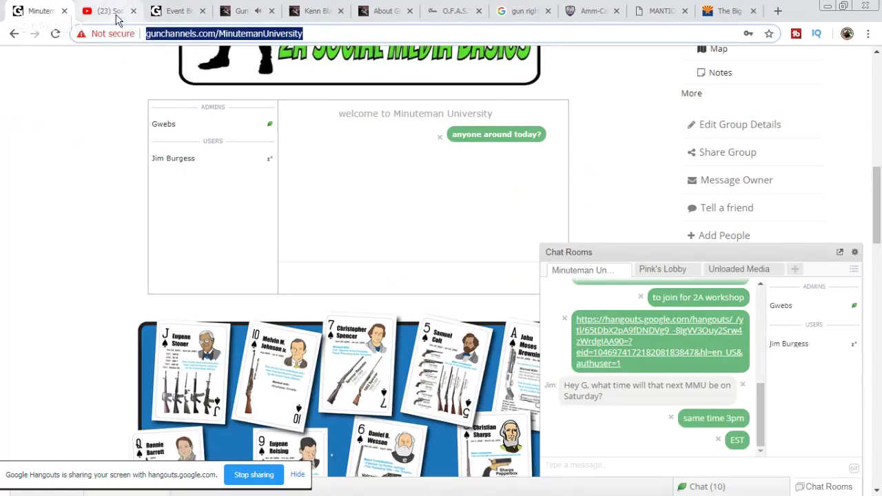
pyautogui.click(111, 12)
pyautogui.rightClick(690, 422)
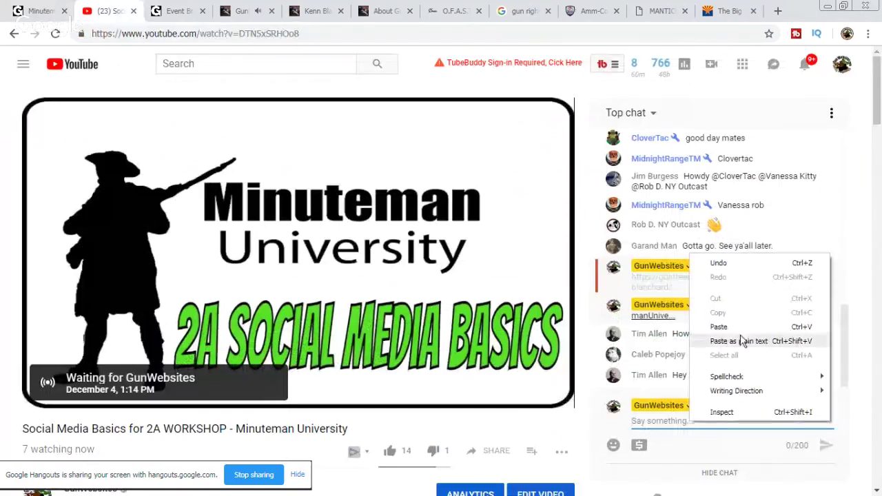
pyautogui.click(740, 322)
pyautogui.press('Return')
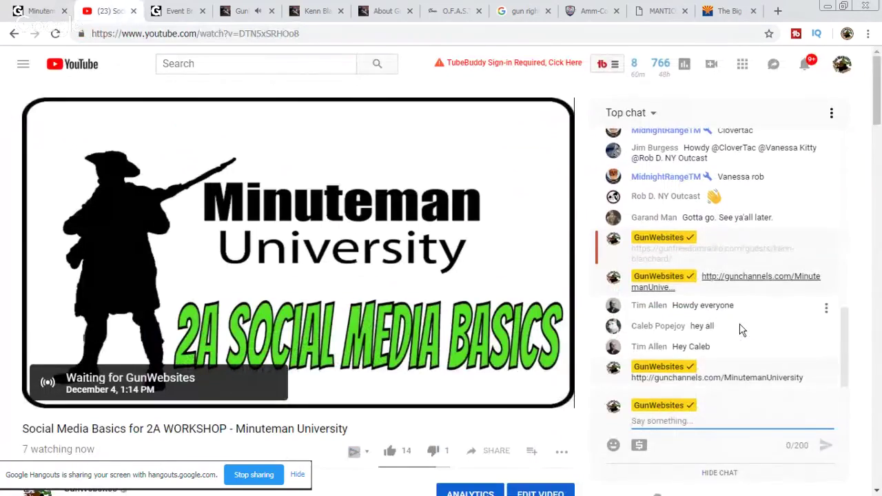
pyautogui.click(178, 12)
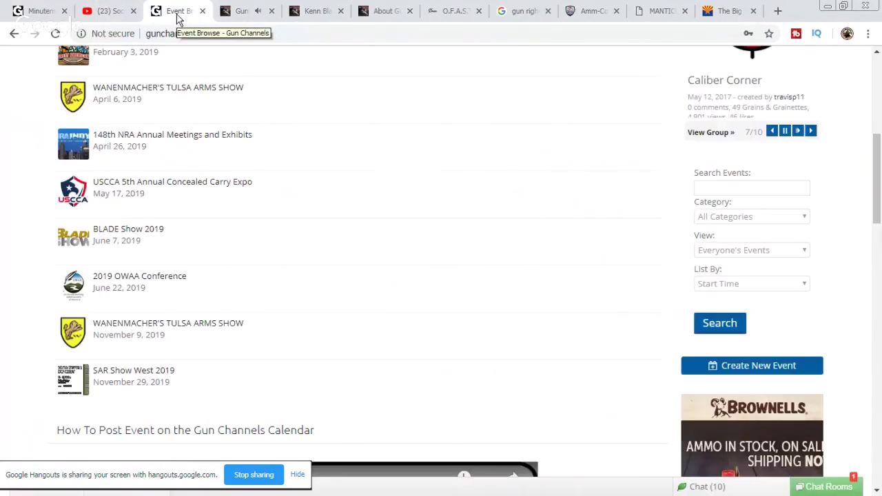
# Step: Collapse the chat panel, scroll the events list, then switch to the Big Sandy Shoot site
pyautogui.click(744, 254)
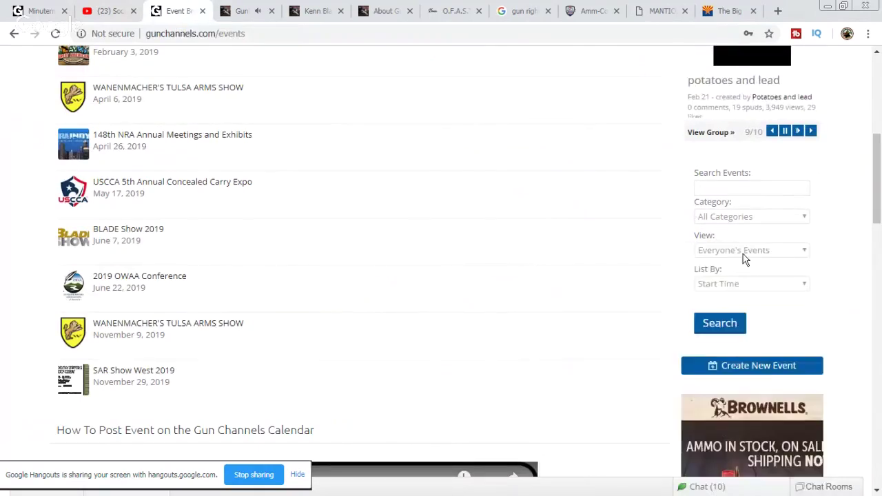
pyautogui.scroll(2, 498, 223)
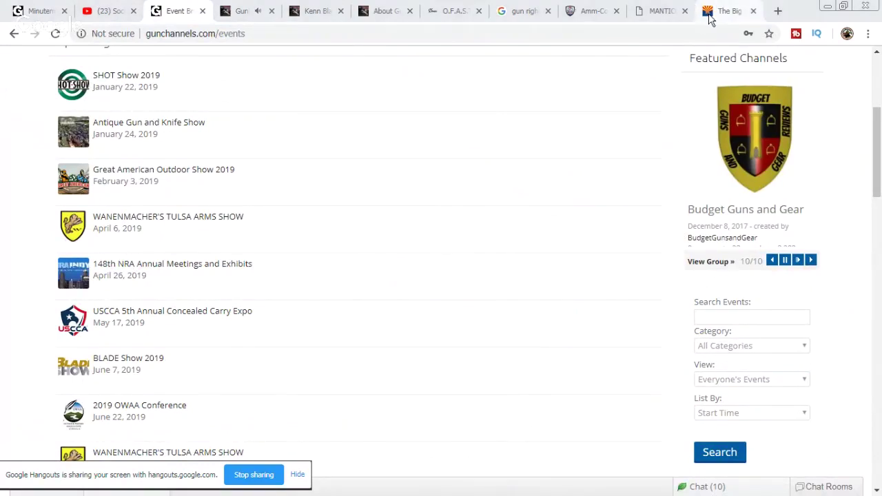
pyautogui.click(732, 19)
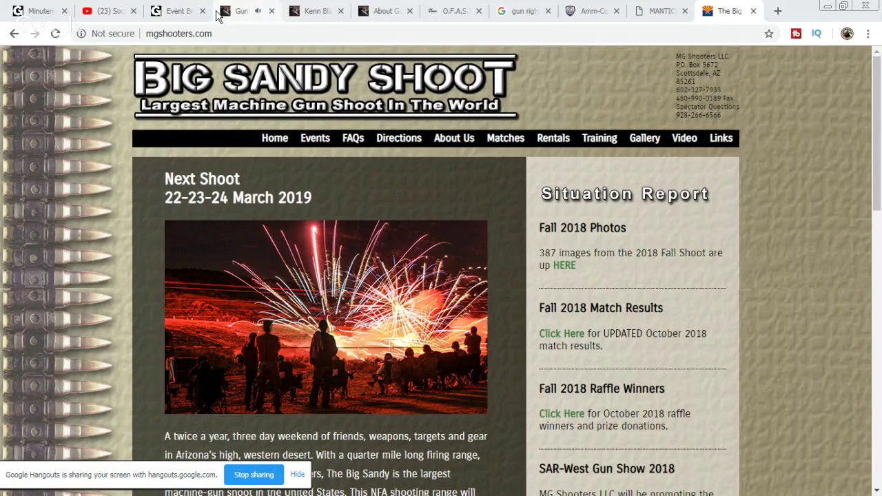
# Step: Reload the Gun Channels events list and check the new March 22, 2019 Big Sandy Shoot entry
pyautogui.click(181, 12)
pyautogui.scroll(3, 418, 294)
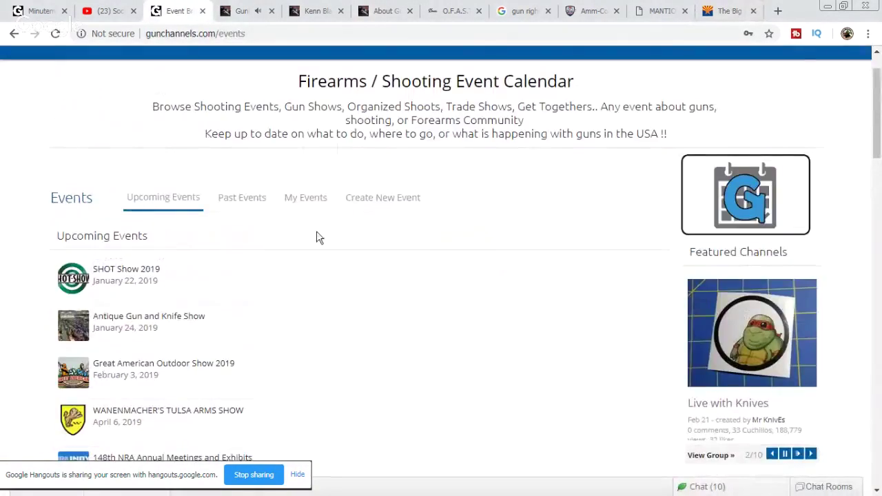
pyautogui.scroll(-2, 317, 237)
pyautogui.click(56, 33)
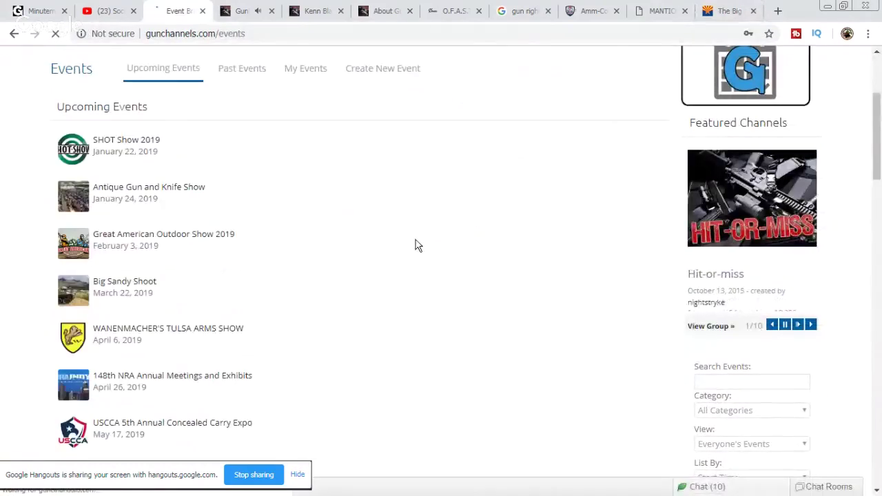
pyautogui.tripleClick(164, 295)
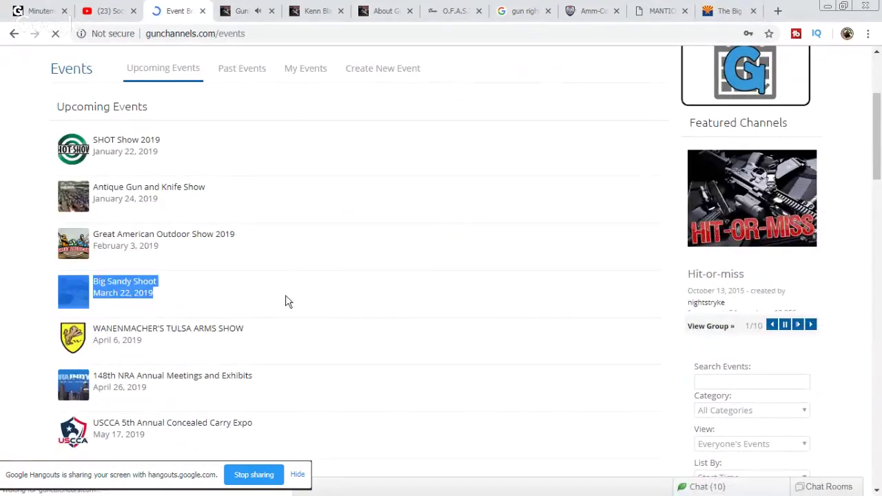
pyautogui.click(343, 308)
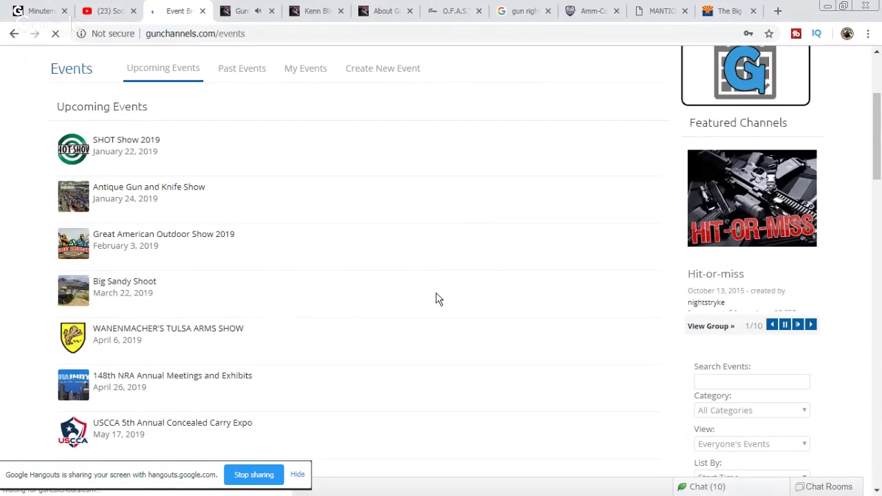
pyautogui.scroll(-2, 435, 300)
pyautogui.scroll(-1, 436, 299)
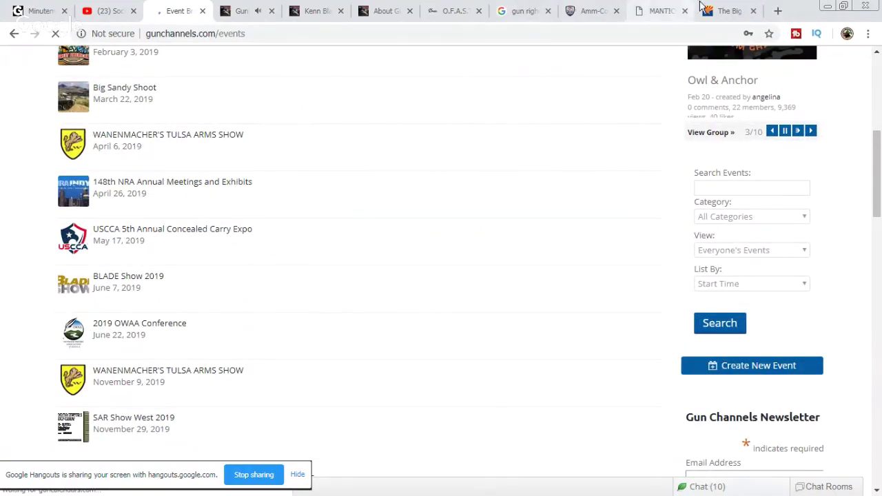
pyautogui.click(740, 8)
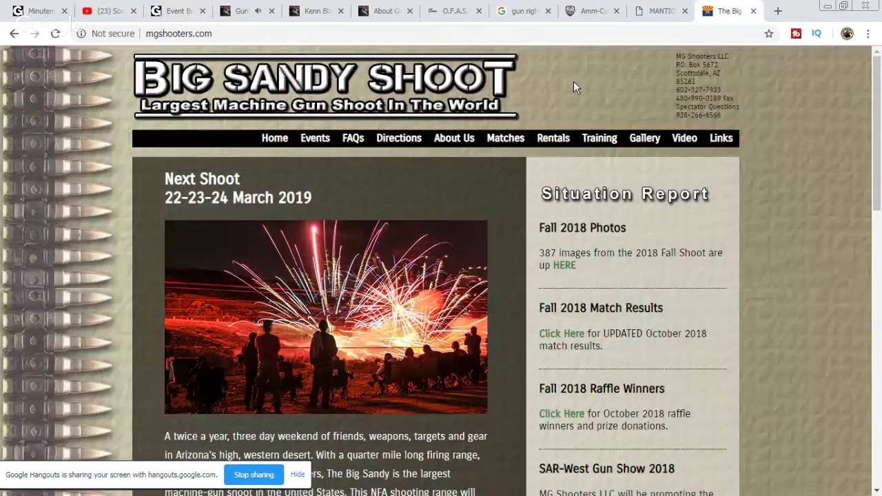
# Step: Open the Big Sandy Shoot events page and select the fall 18-19-20 October 2019 dates
pyautogui.click(315, 138)
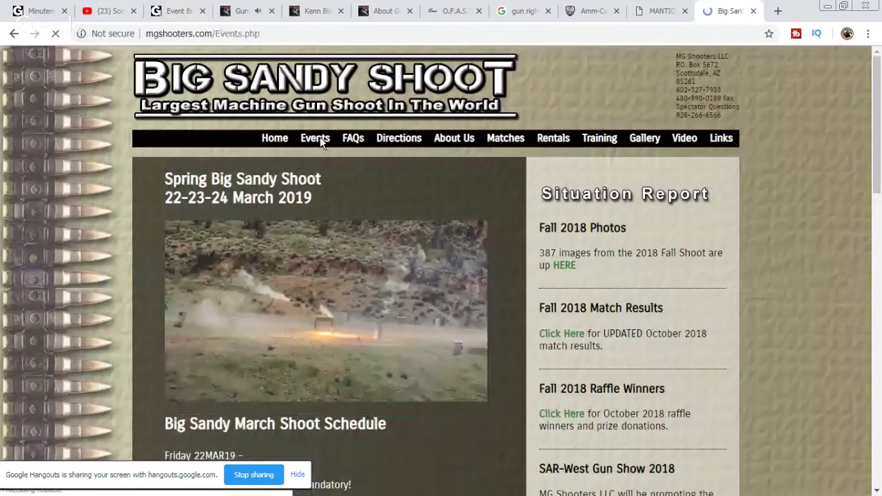
pyautogui.scroll(-3, 513, 244)
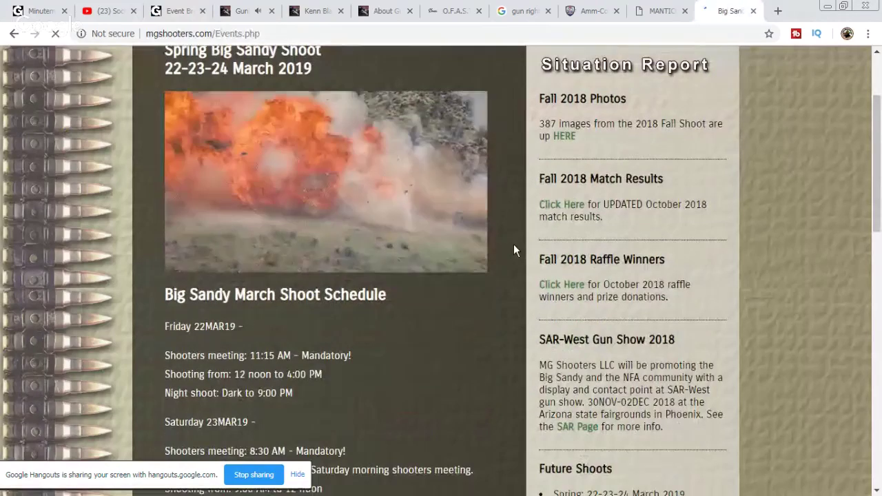
pyautogui.scroll(-5, 332, 316)
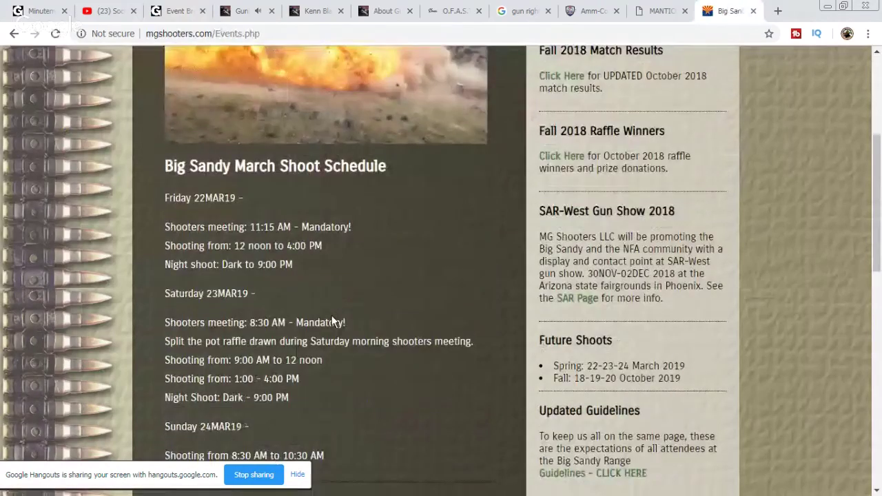
pyautogui.scroll(-4, 332, 315)
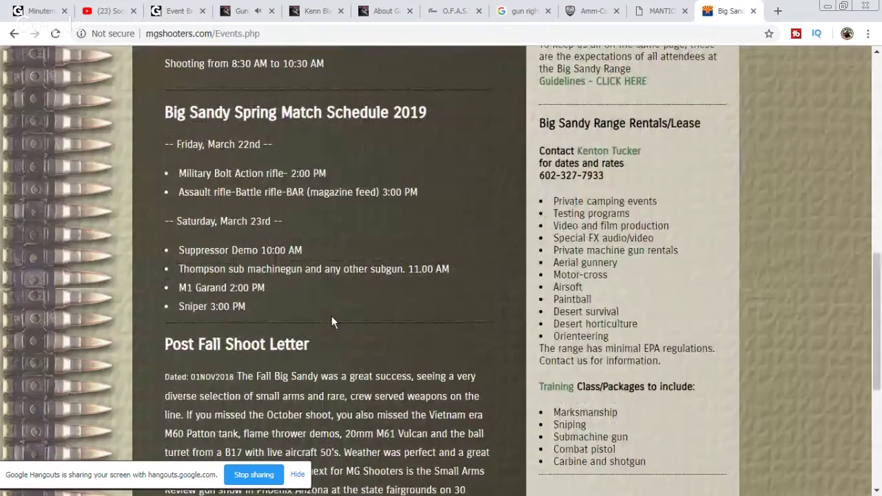
pyautogui.scroll(-1, 331, 320)
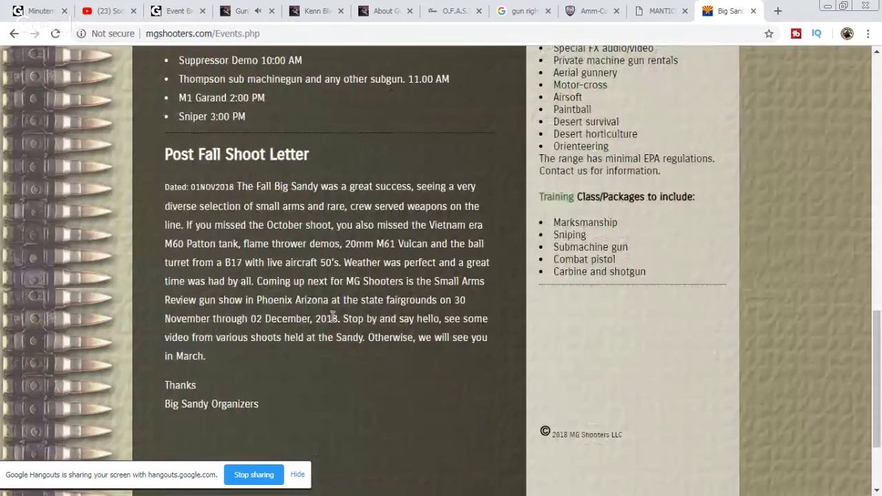
pyautogui.scroll(-1, 334, 324)
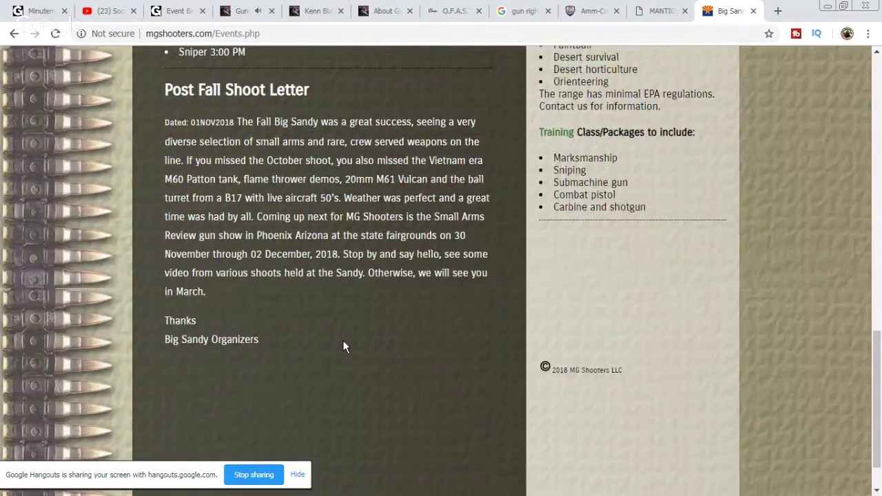
pyautogui.scroll(4, 344, 340)
pyautogui.scroll(3, 357, 338)
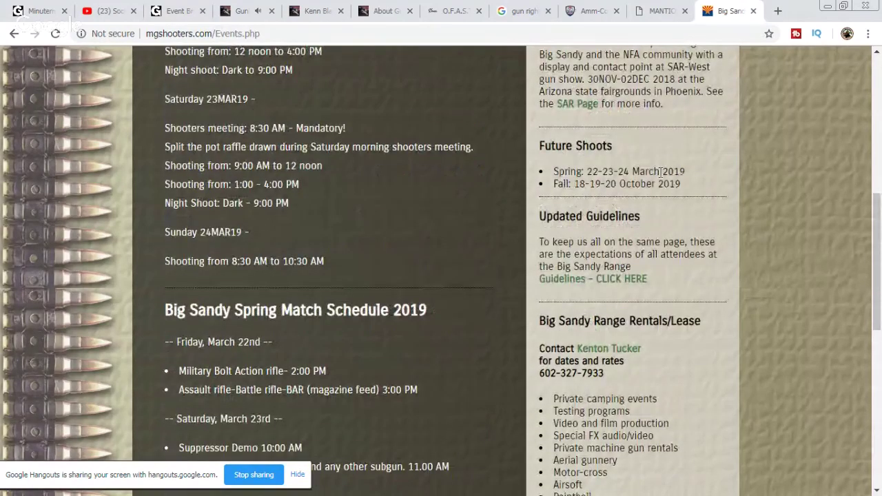
pyautogui.moveTo(684, 186); pyautogui.dragTo(574, 184)
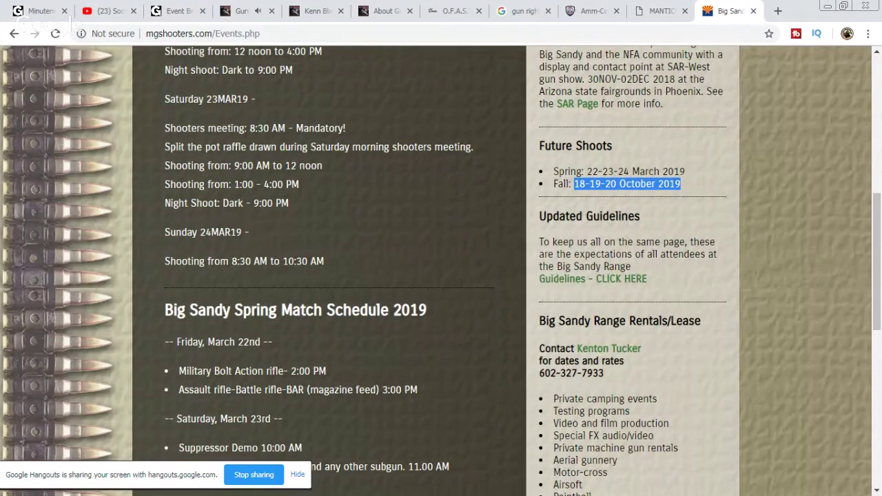
pyautogui.hotkey('alt', 'Tab')
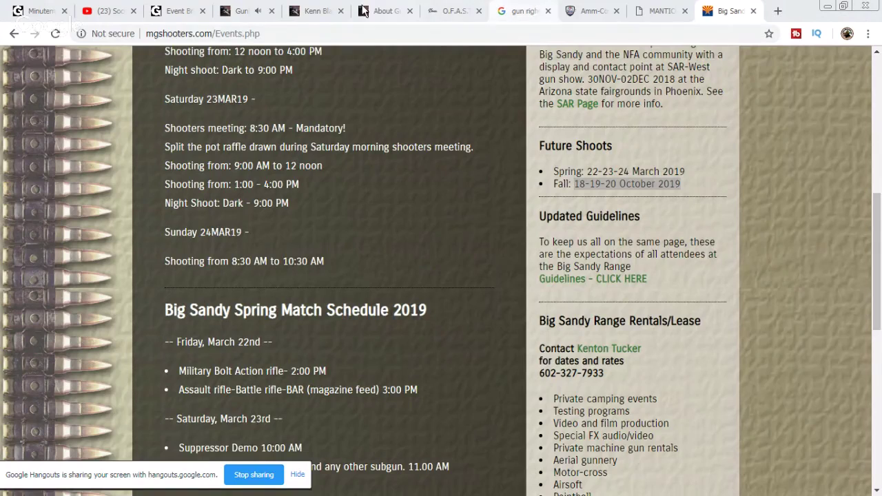
pyautogui.click(319, 12)
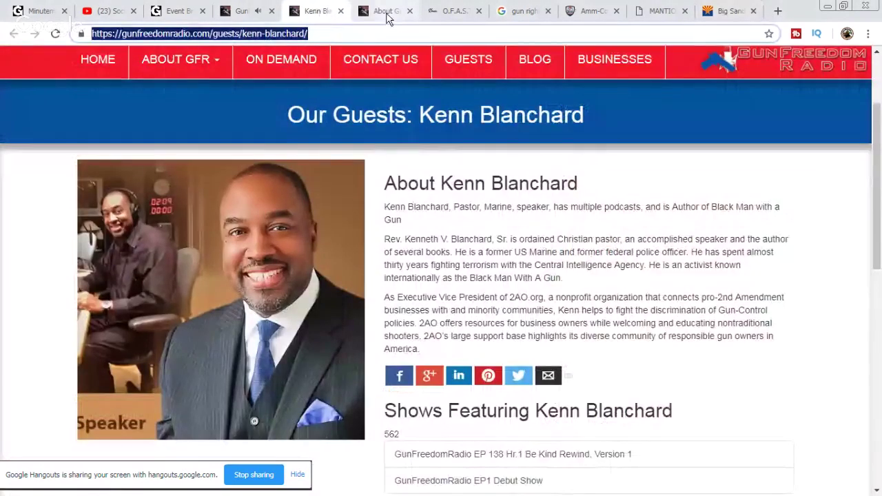
# Step: Read down the About Gun Freedom Radio page, then return to the Big Sandy Shoot events
pyautogui.click(386, 11)
pyautogui.scroll(-2, 568, 371)
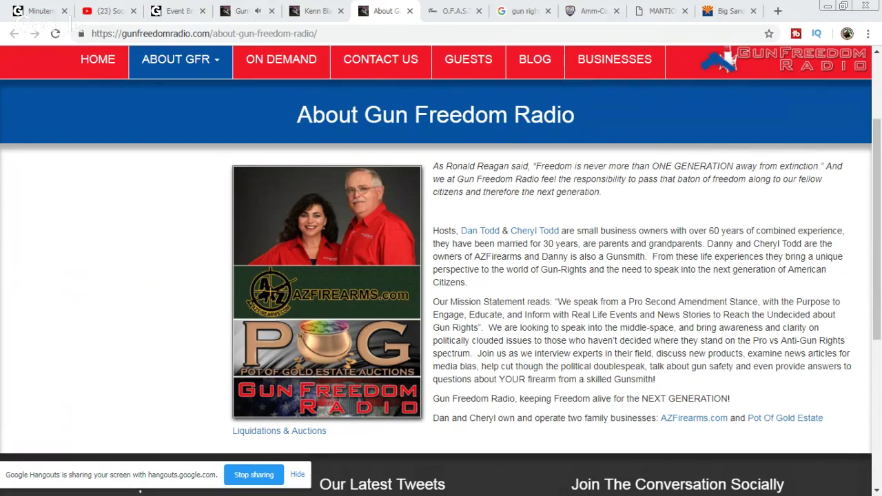
pyautogui.click(724, 19)
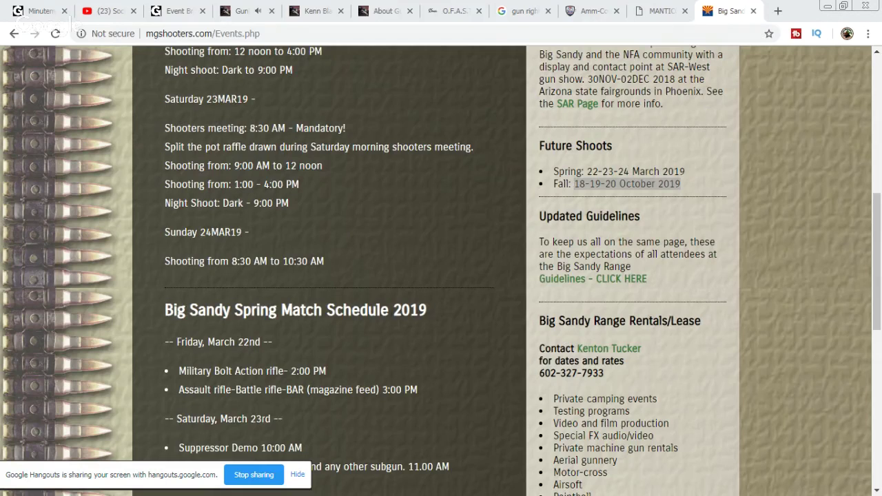
# Step: Reload the Gun Channels events list and mark the October 18, 2019 Big Sandy Shoot entry
pyautogui.click(192, 21)
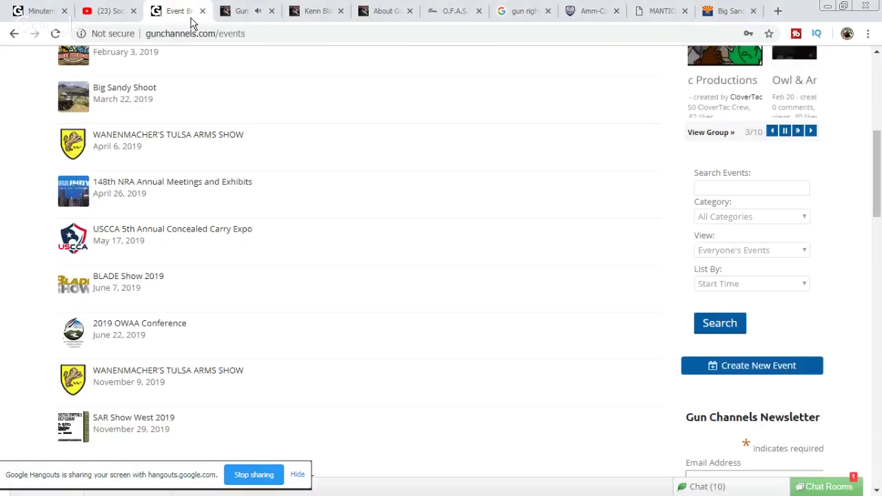
pyautogui.click(55, 33)
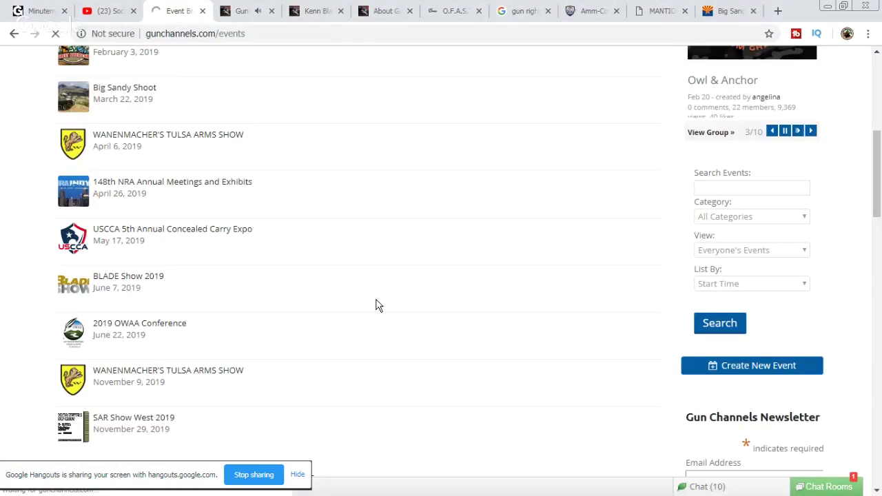
pyautogui.moveTo(211, 387); pyautogui.dragTo(93, 366)
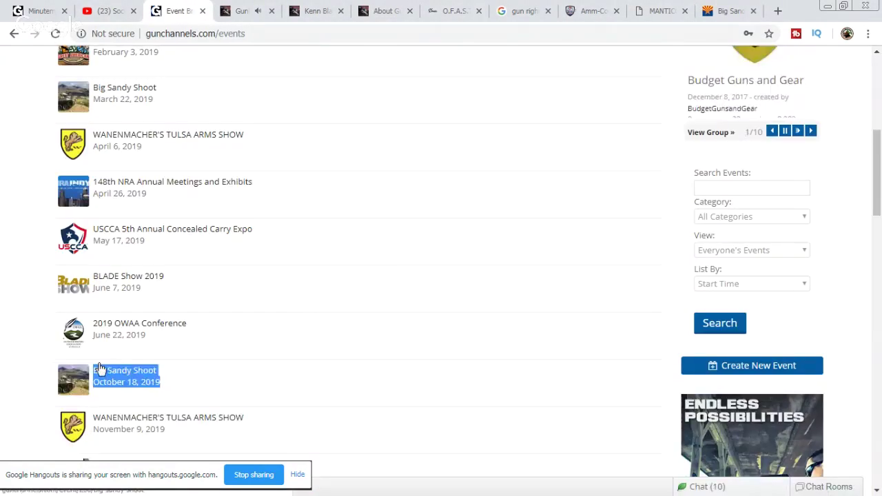
pyautogui.scroll(1, 296, 293)
pyautogui.moveTo(155, 164); pyautogui.dragTo(92, 151)
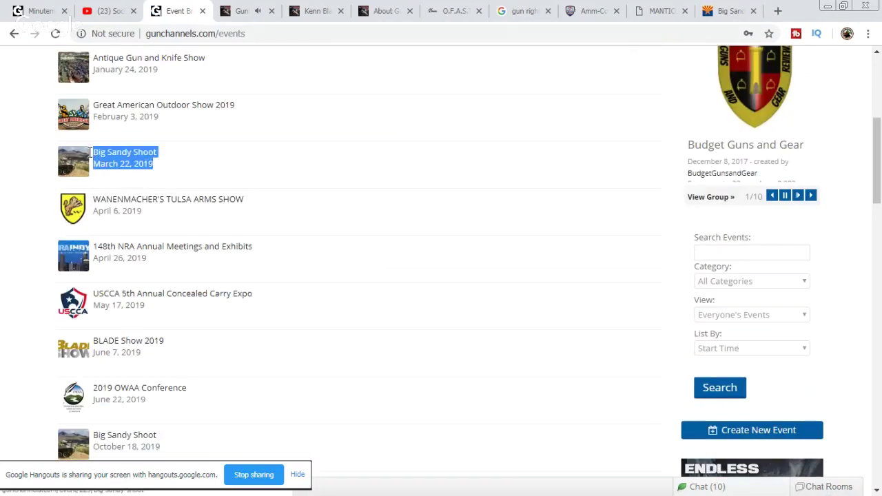
pyautogui.scroll(2, 416, 229)
# Step: Close the Big Sandy Shoot site and mark the September 7th, 2019 shoot date
pyautogui.click(736, 12)
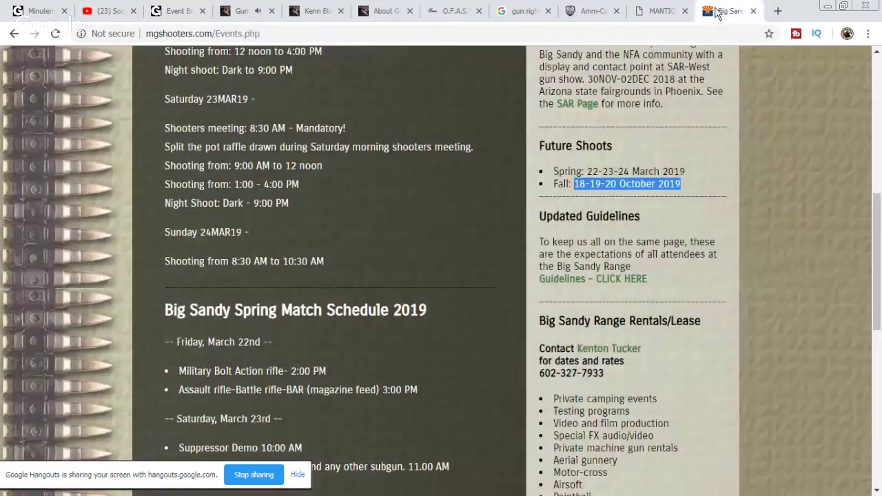
pyautogui.click(754, 11)
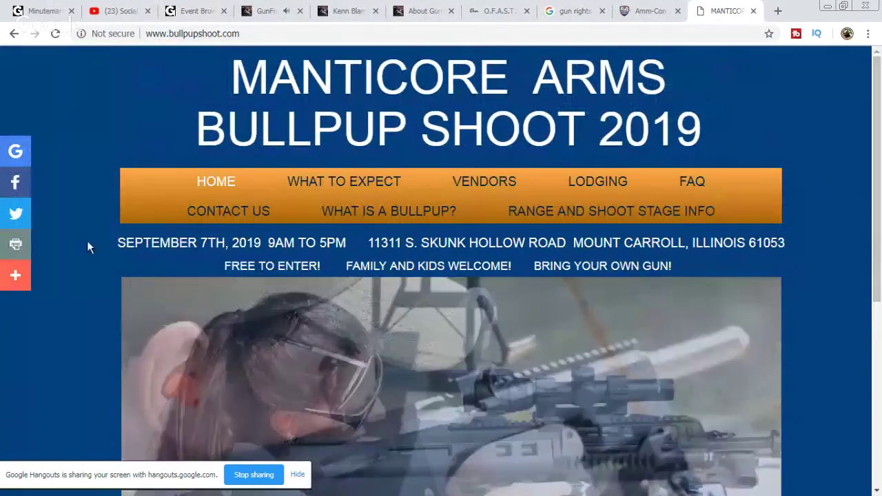
pyautogui.moveTo(117, 242); pyautogui.dragTo(265, 243)
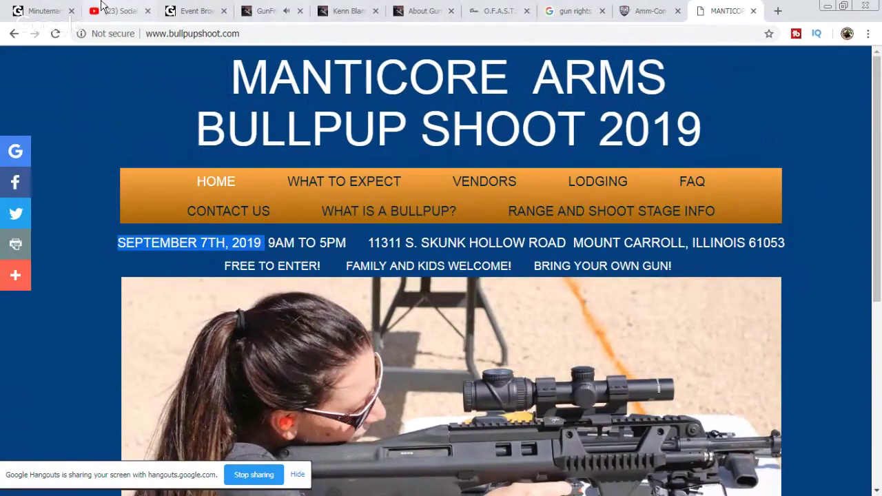
pyautogui.click(181, 9)
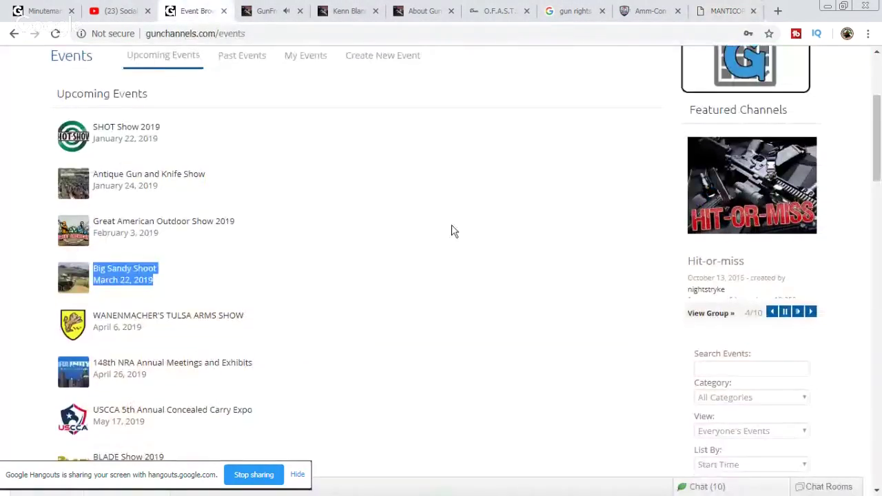
pyautogui.scroll(-4, 451, 231)
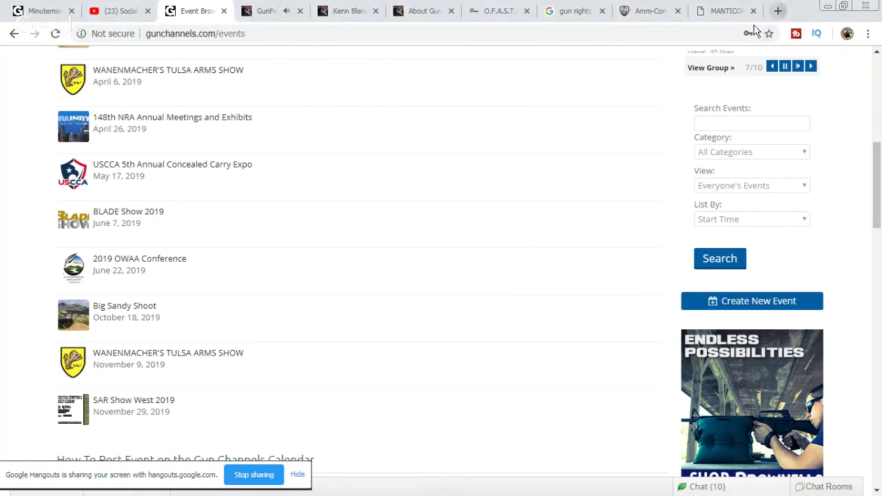
# Step: In a new tab, paste and search for Red Oktober Kalashnikov Championship
pyautogui.click(778, 10)
pyautogui.rightClick(703, 35)
pyautogui.click(758, 112)
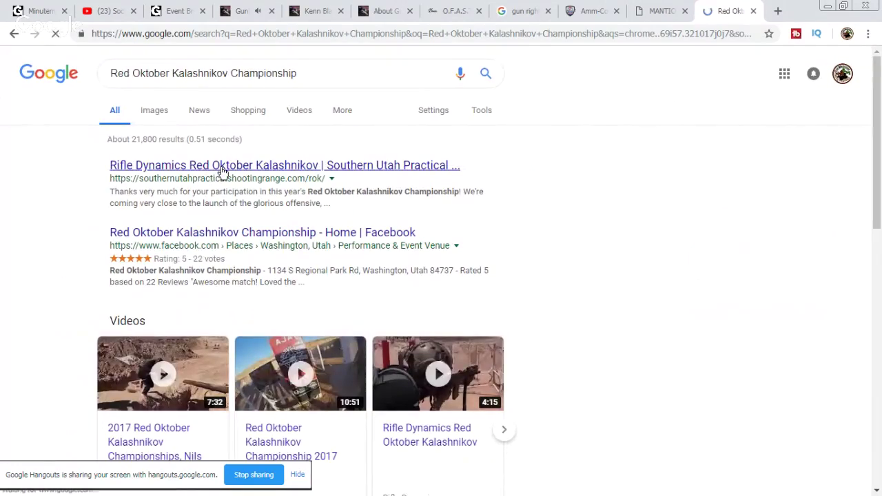
# Step: Open the Red Oktober Kalashnikov Championship site and close the Gun Freedom Radio guest profile tab
pyautogui.click(222, 172)
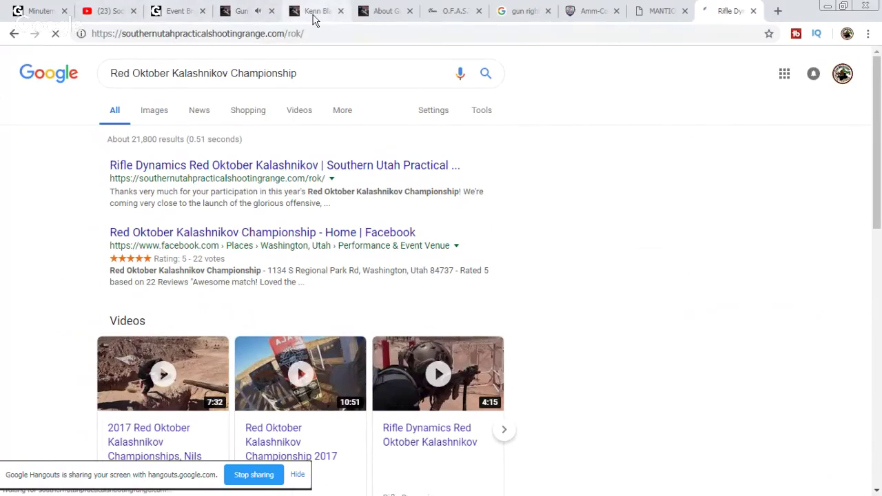
pyautogui.click(373, 16)
pyautogui.click(341, 11)
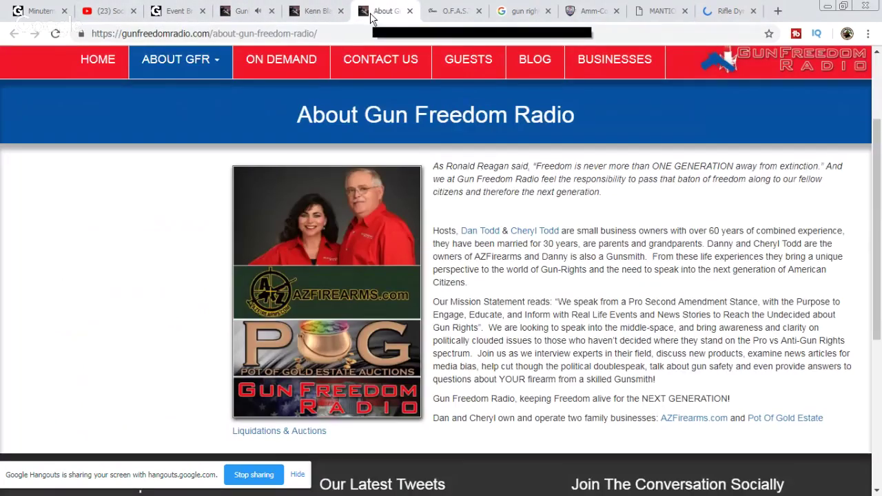
pyautogui.click(242, 12)
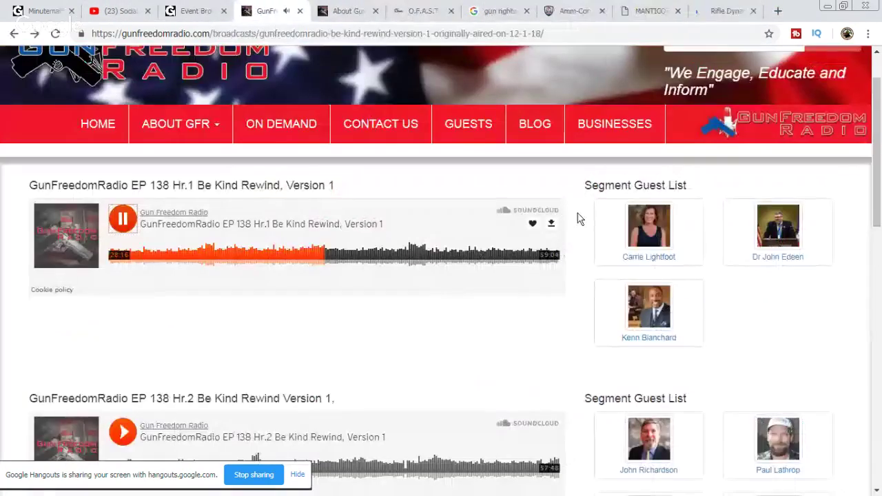
pyautogui.click(358, 13)
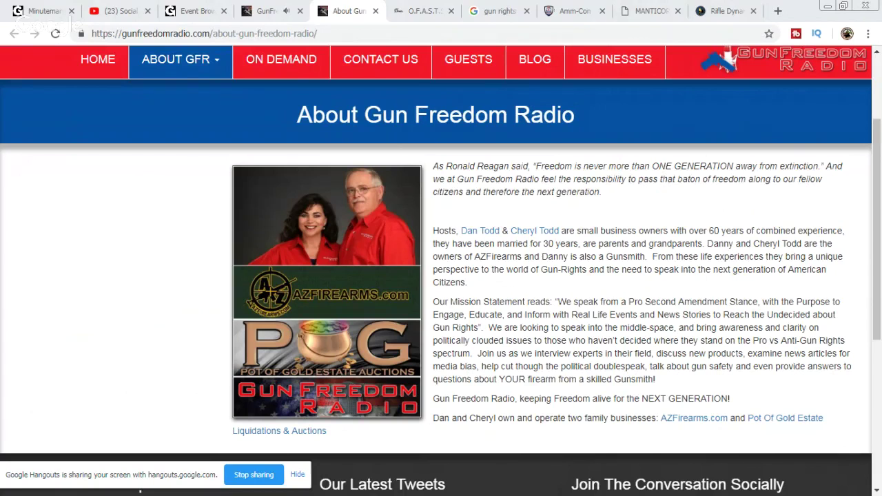
# Step: Check the YouTube live chat and read the Minuteman University chat room messages, then return to the stream
pyautogui.click(134, 12)
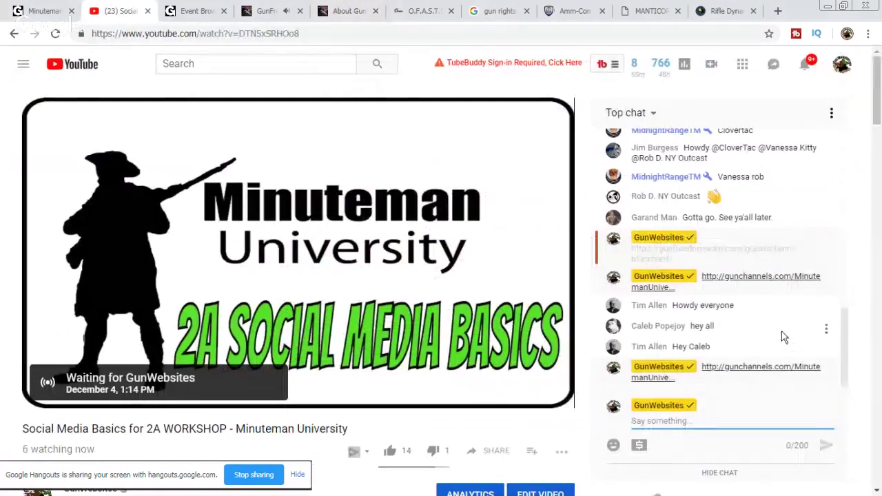
pyautogui.click(37, 12)
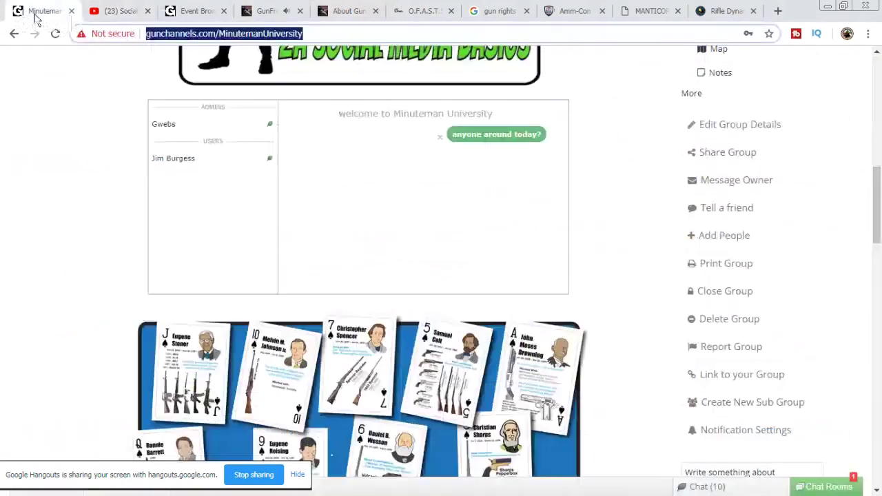
pyautogui.click(103, 13)
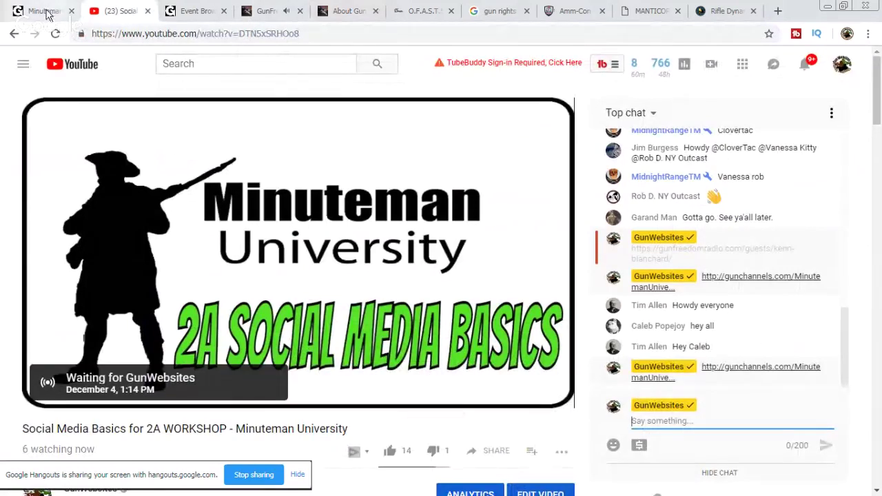
pyautogui.click(43, 14)
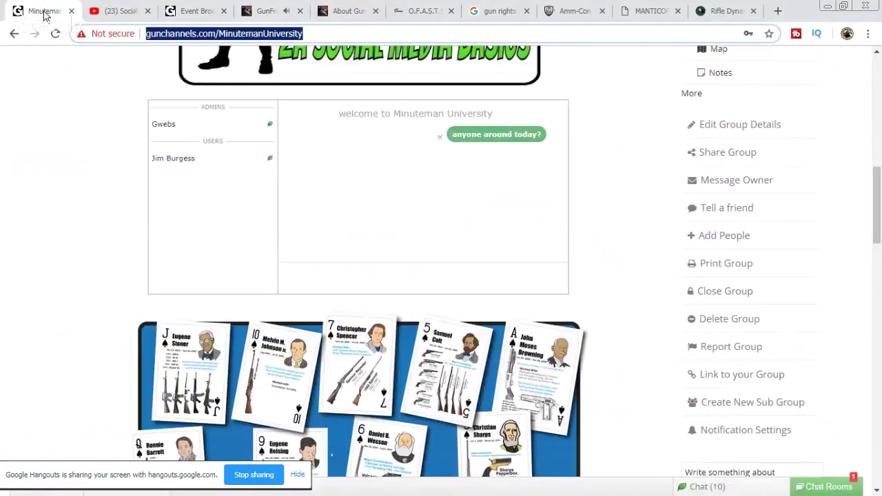
pyautogui.click(825, 490)
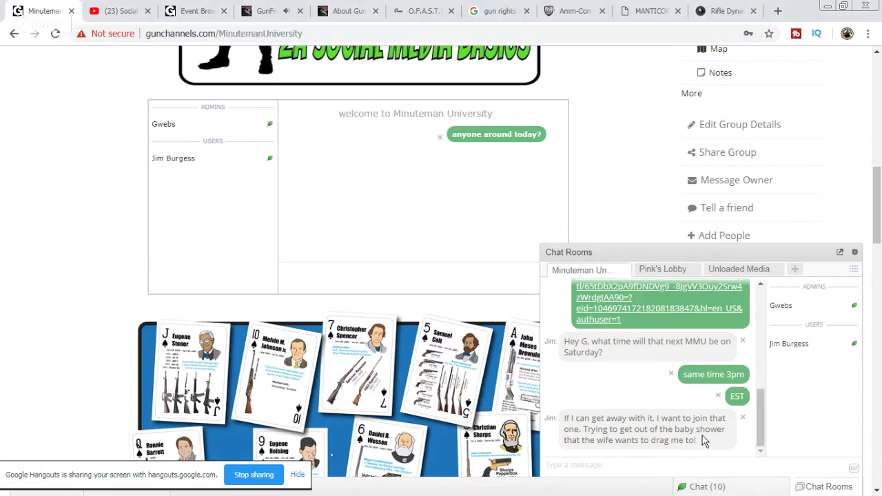
pyautogui.moveTo(716, 444); pyautogui.dragTo(679, 422)
pyautogui.click(663, 429)
pyautogui.click(131, 13)
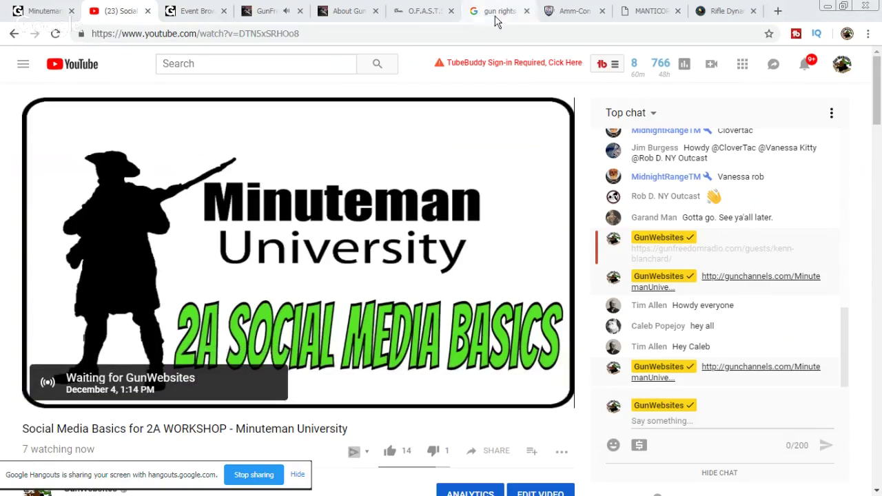
# Step: Pause the Gun Freedom Radio episode and dock the Shopify admin window among the browser tabs
pyautogui.click(266, 11)
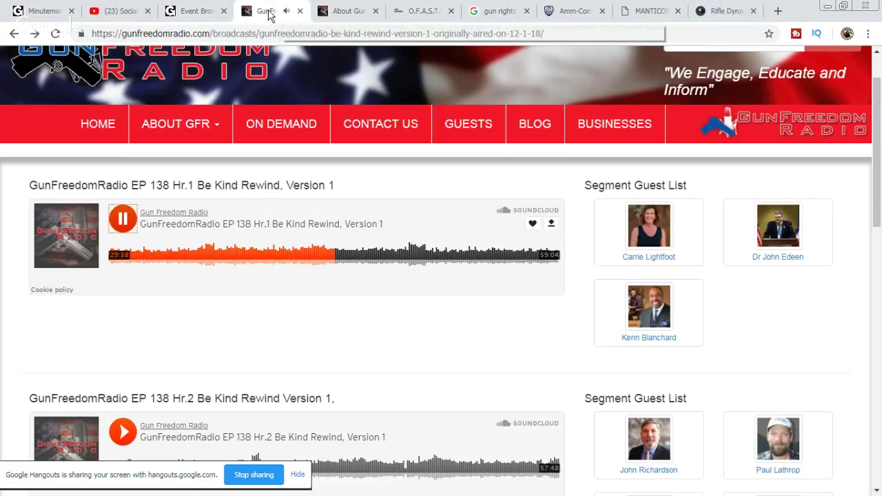
pyautogui.click(122, 219)
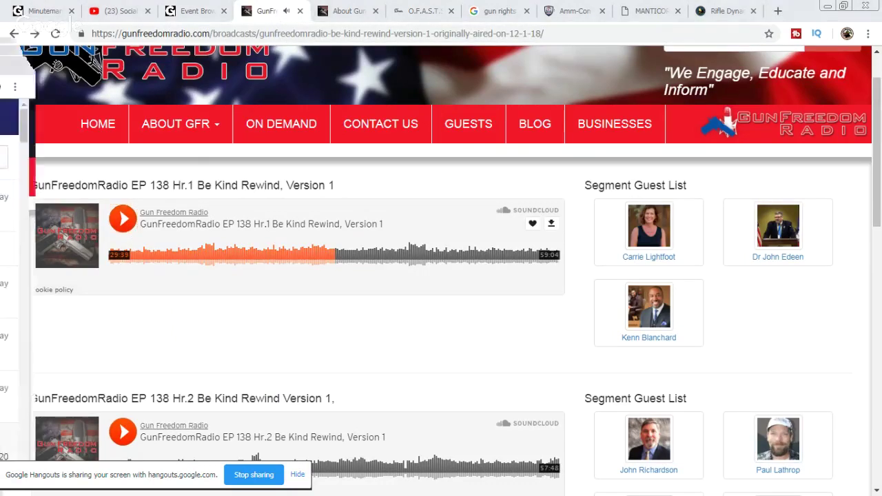
pyautogui.hotkey('alt', 'Tab')
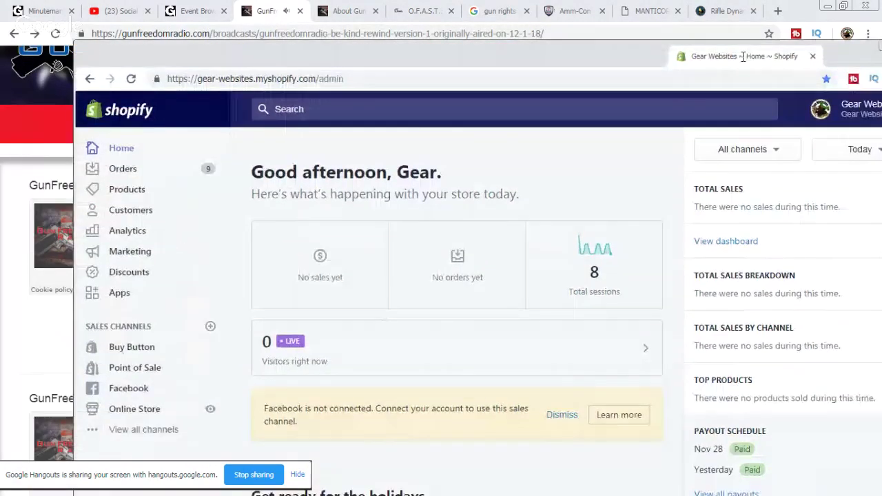
pyautogui.moveTo(743, 56); pyautogui.dragTo(717, 19)
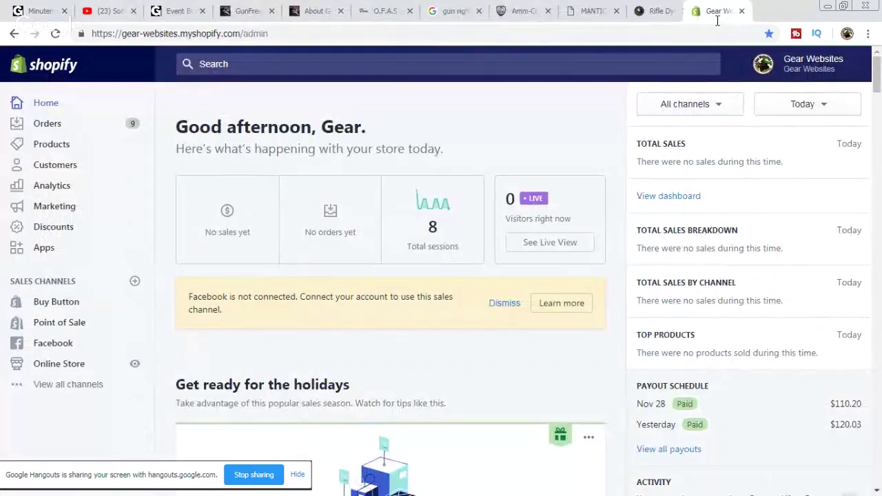
pyautogui.moveTo(717, 20); pyautogui.dragTo(448, 495)
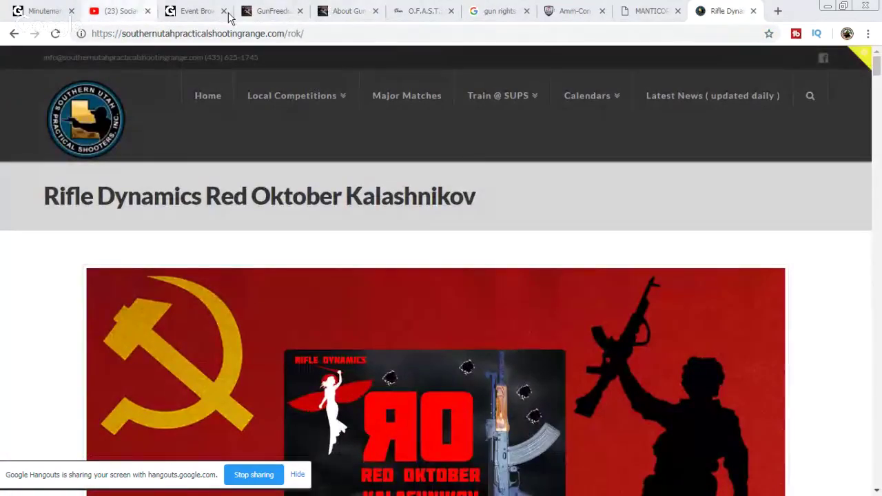
# Step: Resume playing EP 138 Hr.1 Be Kind Rewind on the broadcast page
pyautogui.click(119, 11)
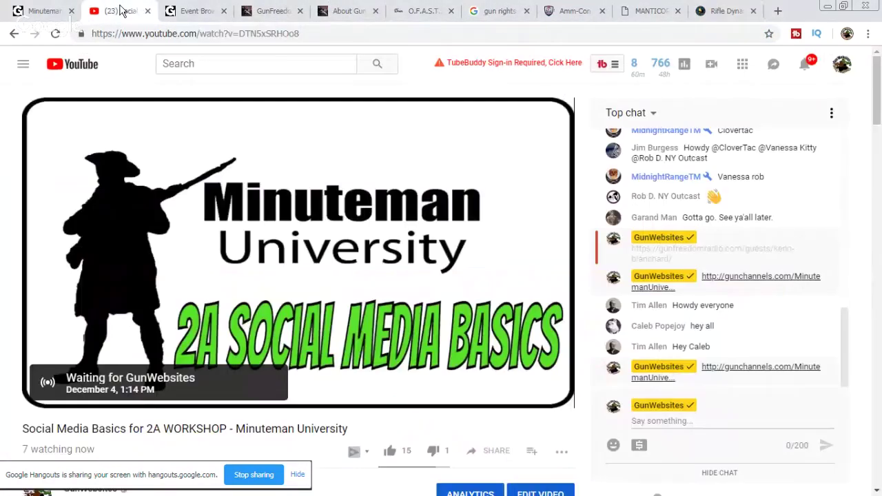
pyautogui.click(276, 11)
pyautogui.click(123, 218)
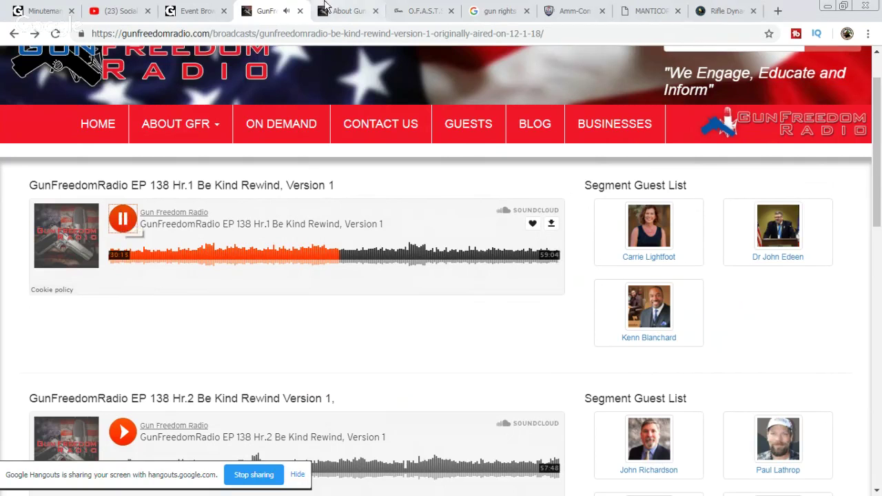
# Step: Open the guest doctor's profile page in a new tab and copy its address
pyautogui.rightClick(786, 234)
pyautogui.click(786, 238)
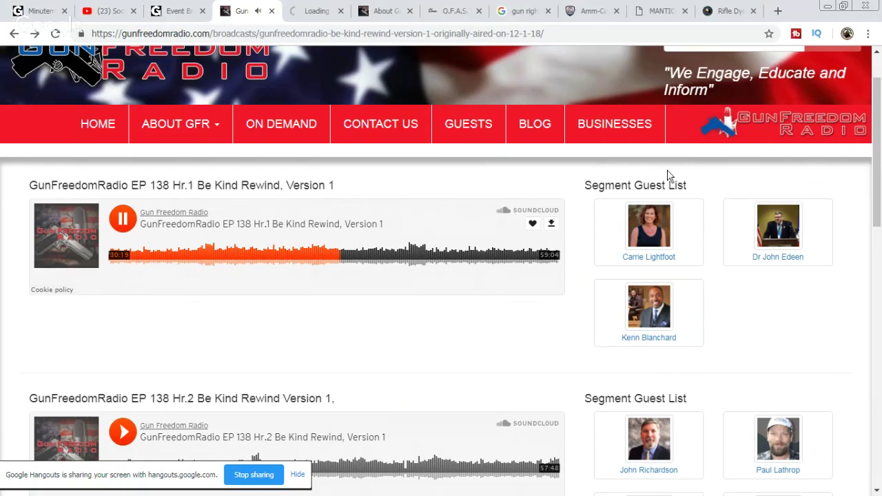
pyautogui.click(312, 11)
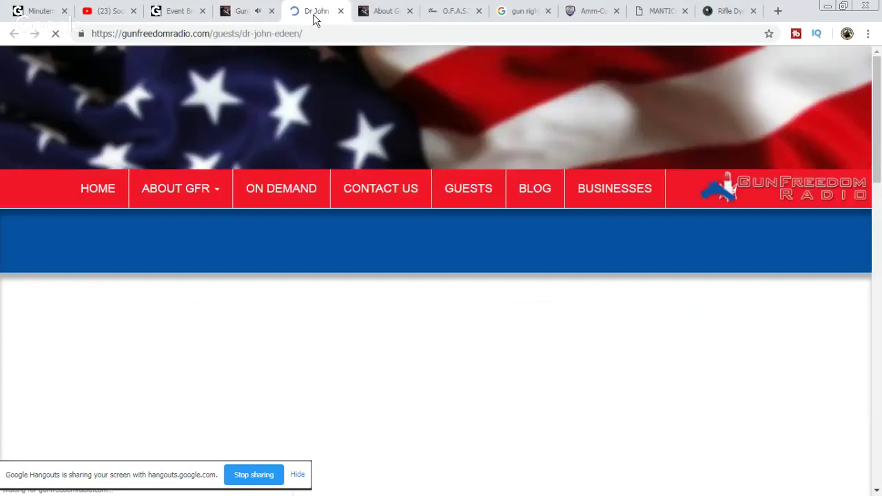
pyautogui.scroll(-2, 580, 293)
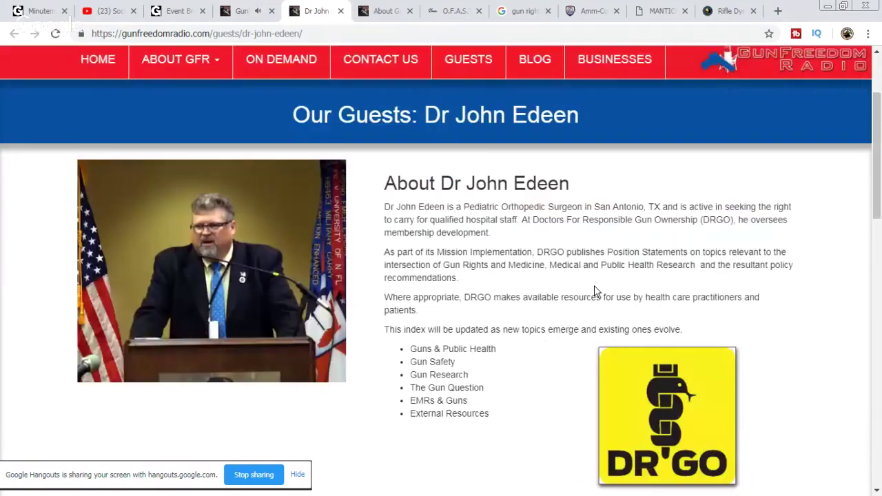
pyautogui.rightClick(243, 33)
pyautogui.click(267, 79)
# Step: Post the guest profile link in the Gun Channels chat room
pyautogui.click(185, 11)
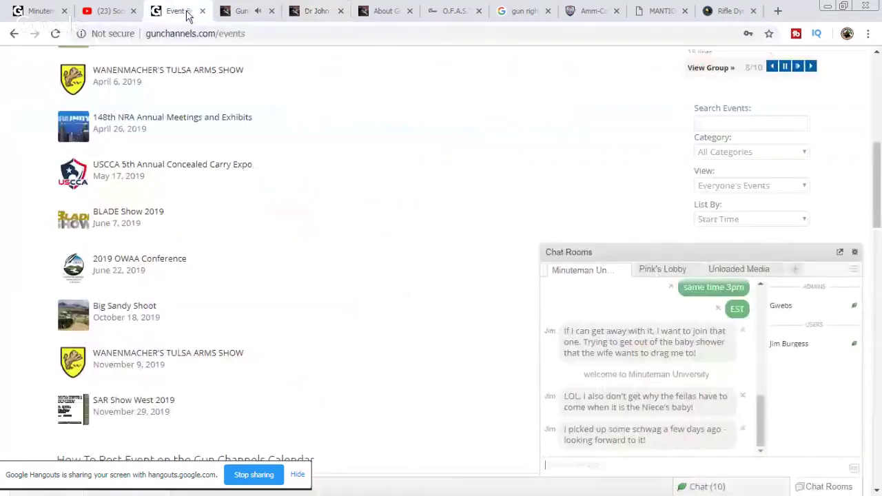
pyautogui.rightClick(611, 468)
pyautogui.click(660, 370)
pyautogui.press('Return')
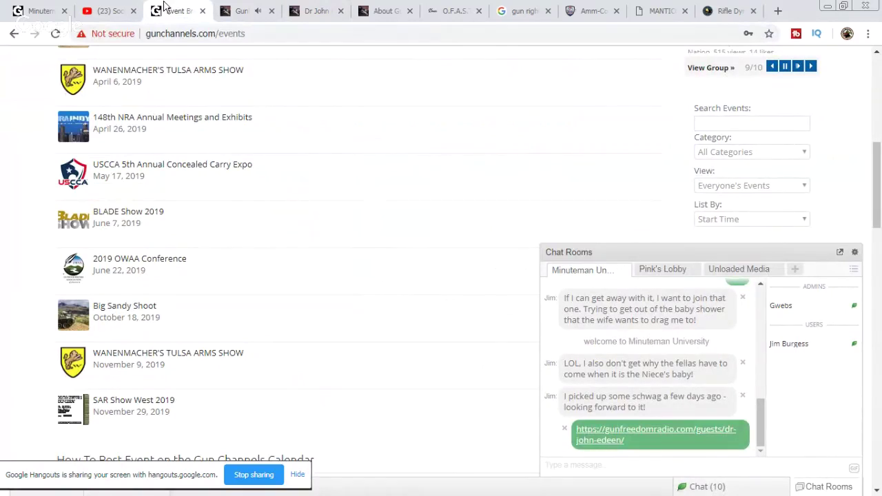
# Step: Post the guest profile link twice in the YouTube live chat
pyautogui.click(108, 11)
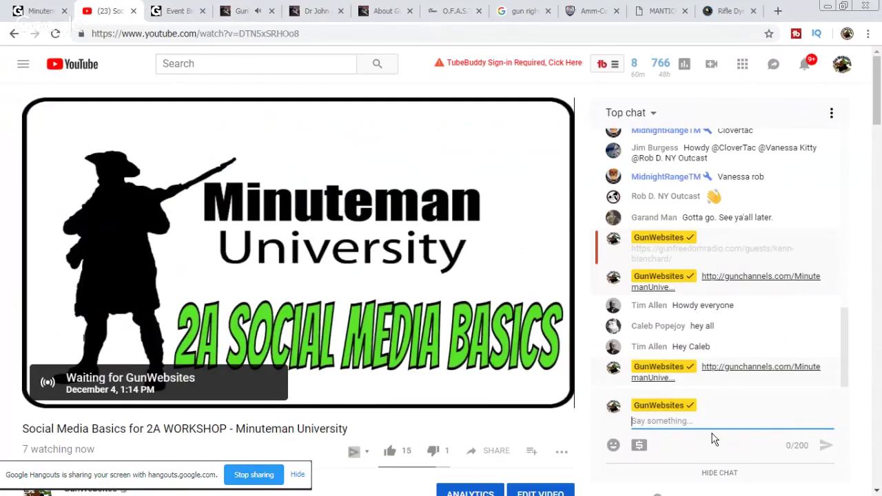
pyautogui.rightClick(686, 421)
pyautogui.click(736, 330)
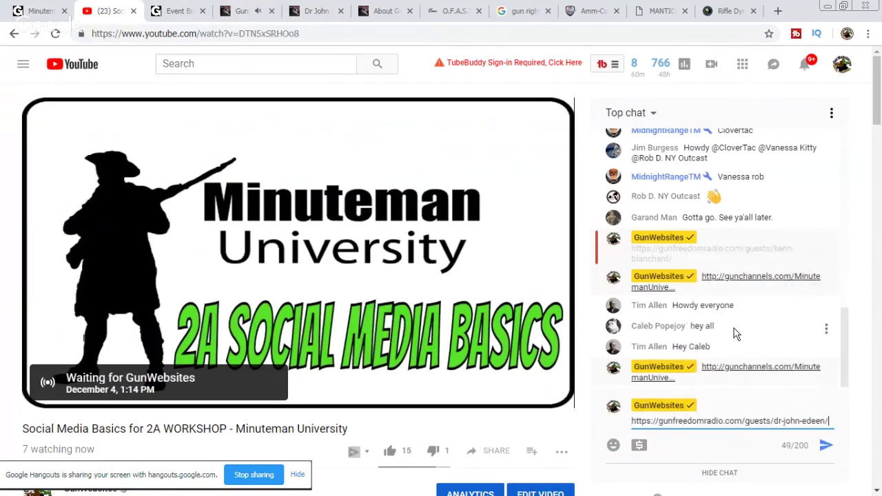
pyautogui.press('Return')
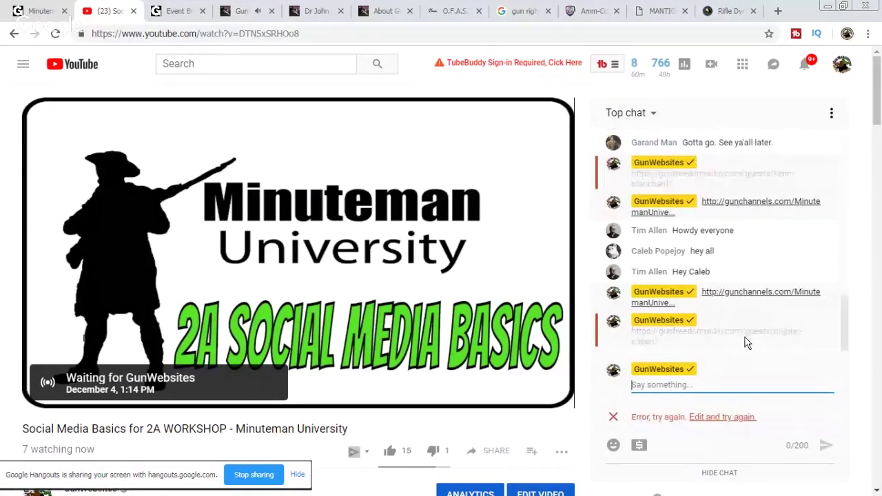
pyautogui.rightClick(697, 381)
pyautogui.click(742, 287)
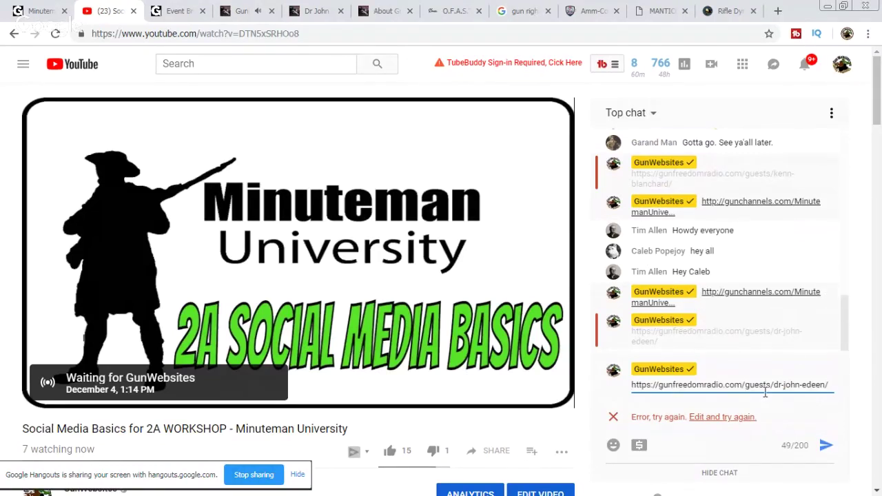
pyautogui.press('Return')
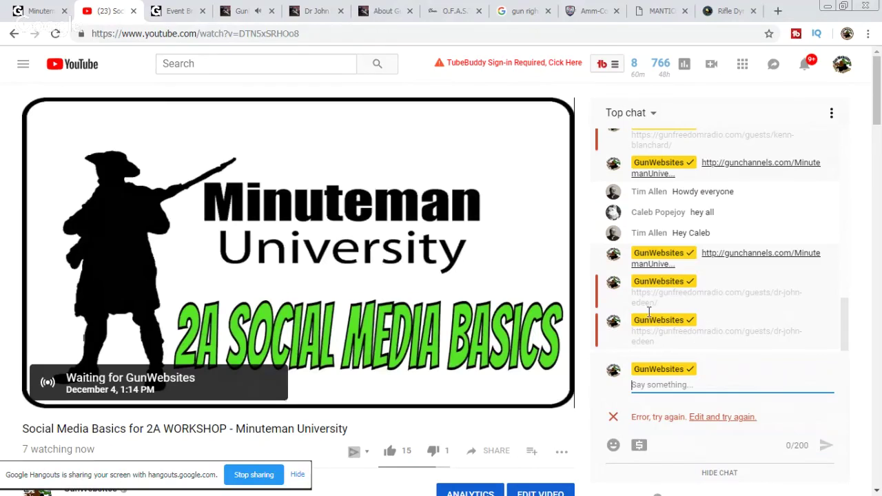
# Step: Look over the About Gun Freedom Radio page and the guest profile page
pyautogui.click(177, 13)
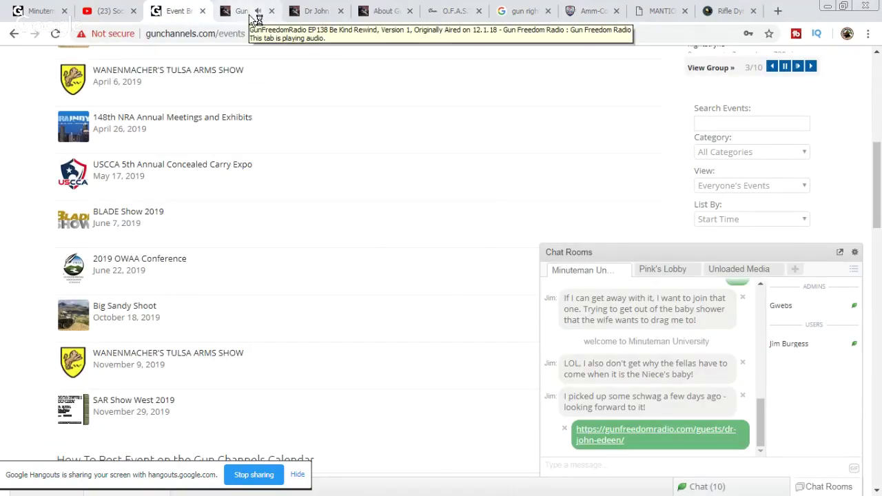
pyautogui.click(251, 14)
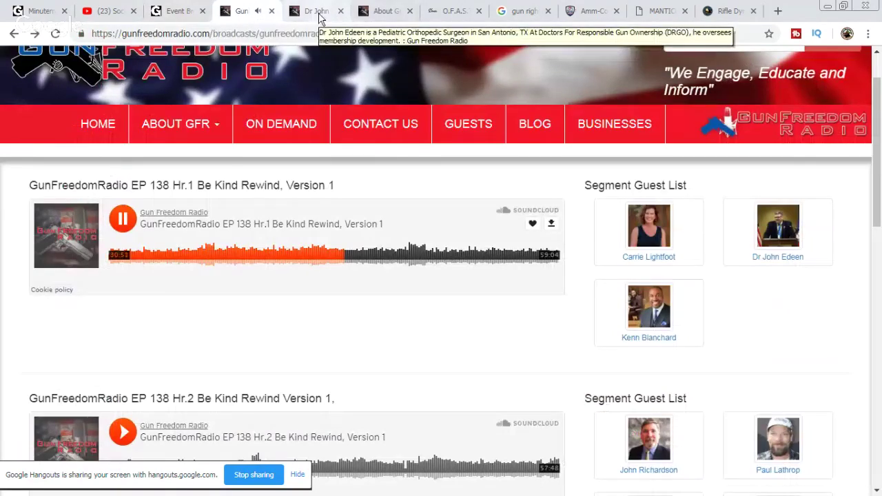
pyautogui.hotkey('ctrl', 'Tab')
pyautogui.hotkey('ctrl', 'Tab')
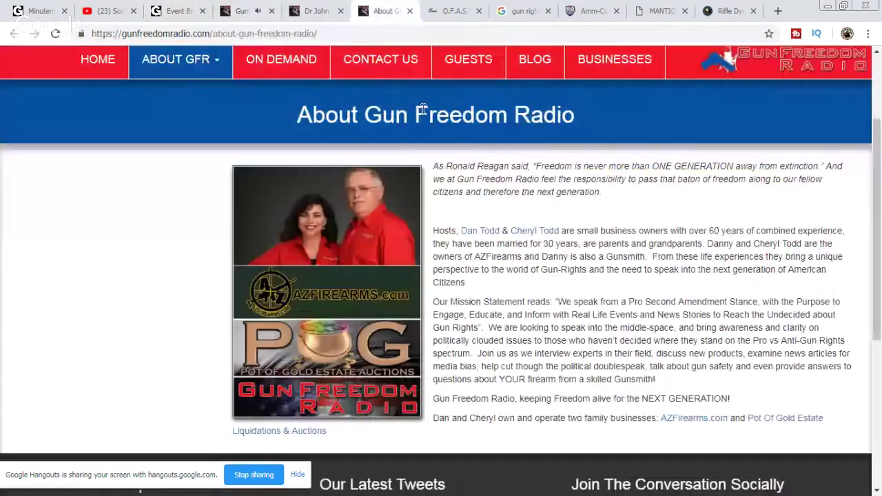
pyautogui.scroll(1, 552, 242)
pyautogui.scroll(1, 552, 238)
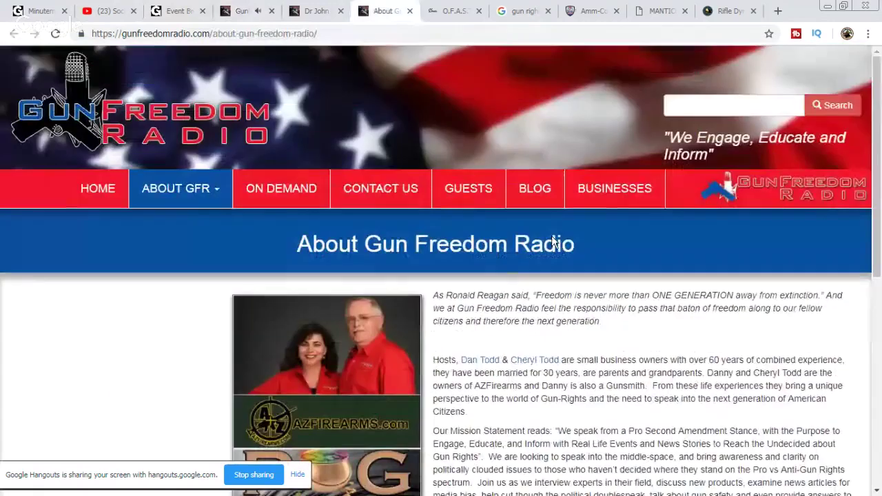
pyautogui.click(319, 13)
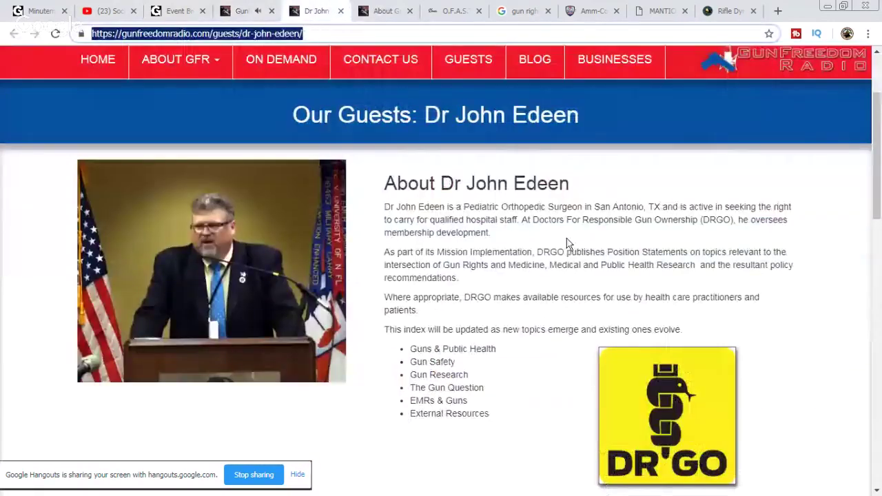
pyautogui.scroll(-5, 769, 290)
pyautogui.scroll(-4, 769, 291)
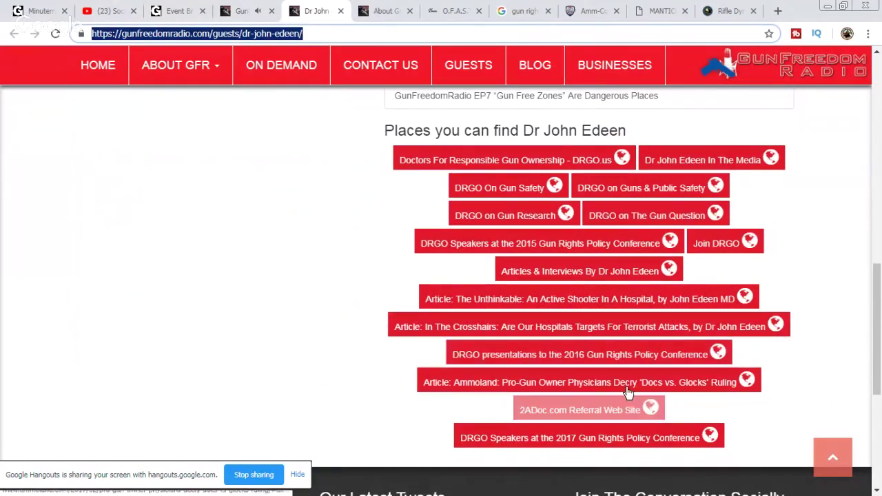
pyautogui.scroll(1, 806, 343)
pyautogui.scroll(10, 805, 343)
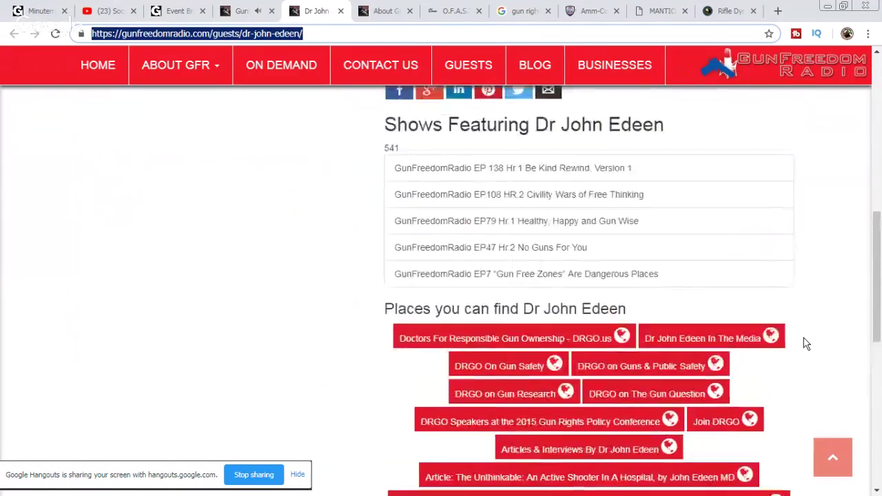
pyautogui.scroll(-1, 804, 338)
pyautogui.scroll(1, 804, 337)
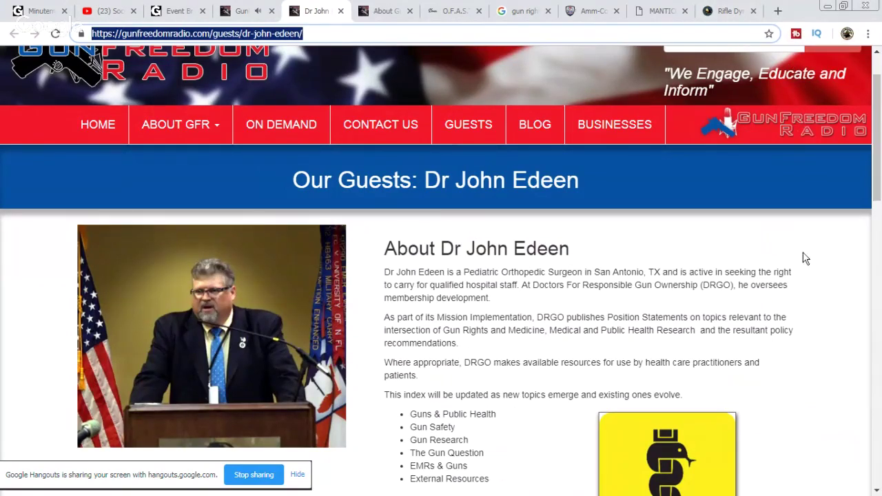
pyautogui.scroll(-5, 807, 272)
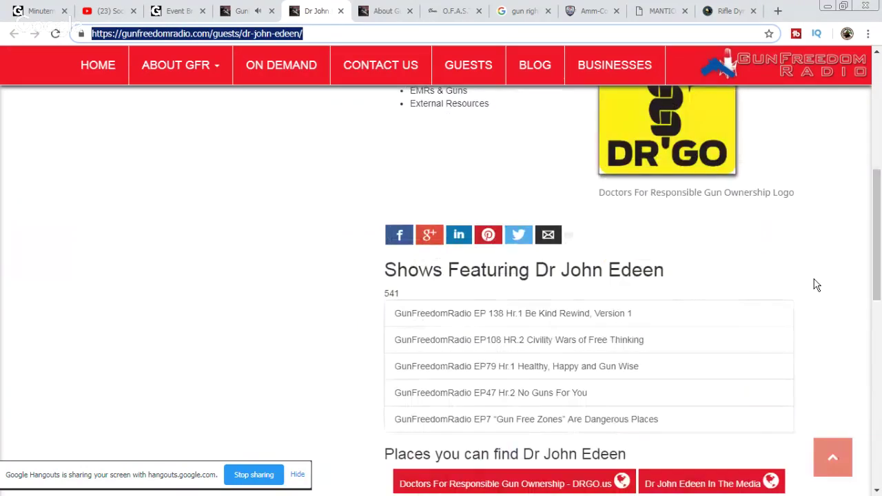
pyautogui.scroll(6, 817, 284)
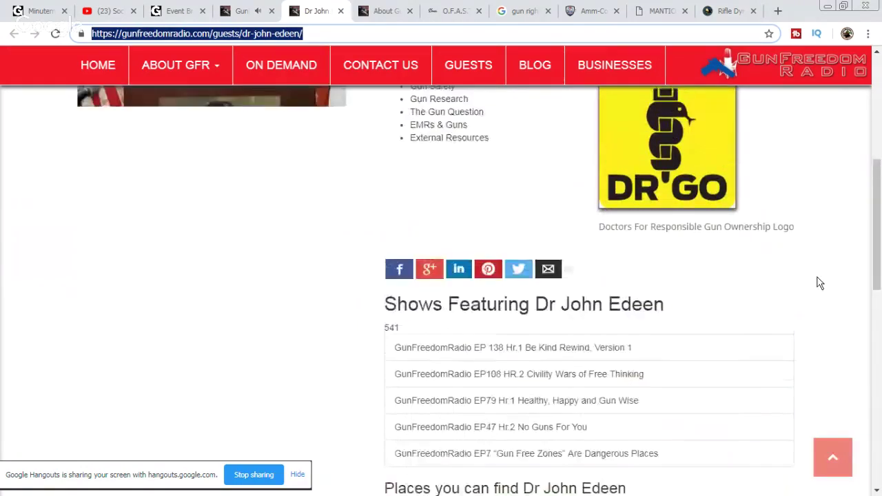
pyautogui.scroll(-2, 820, 281)
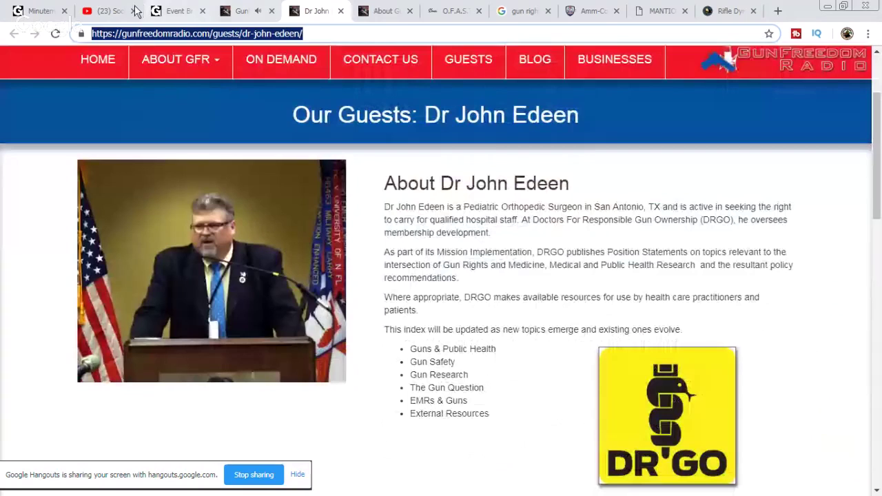
# Step: Pause and then resume the EP 138 Hr.1 episode on the broadcast page
pyautogui.click(245, 12)
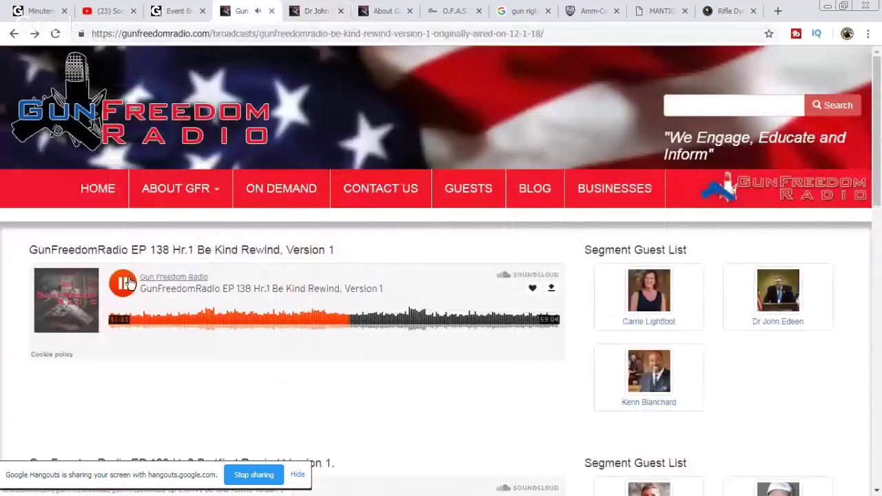
pyautogui.click(126, 282)
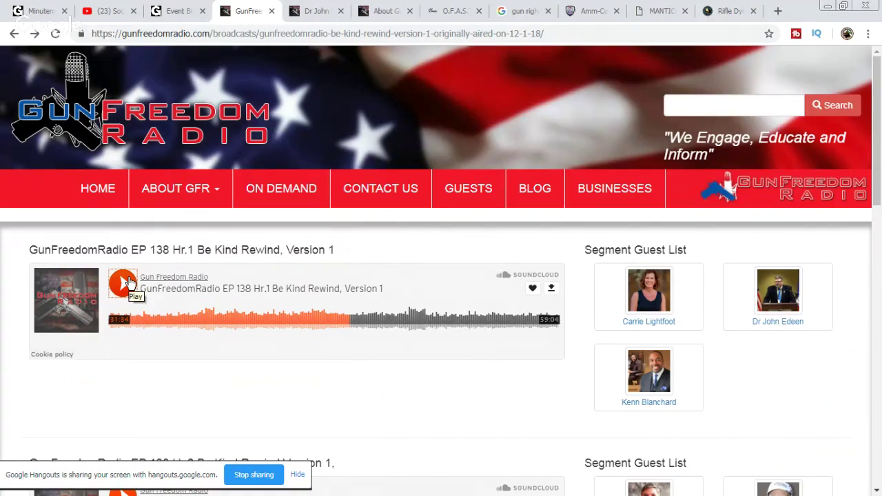
pyautogui.click(123, 283)
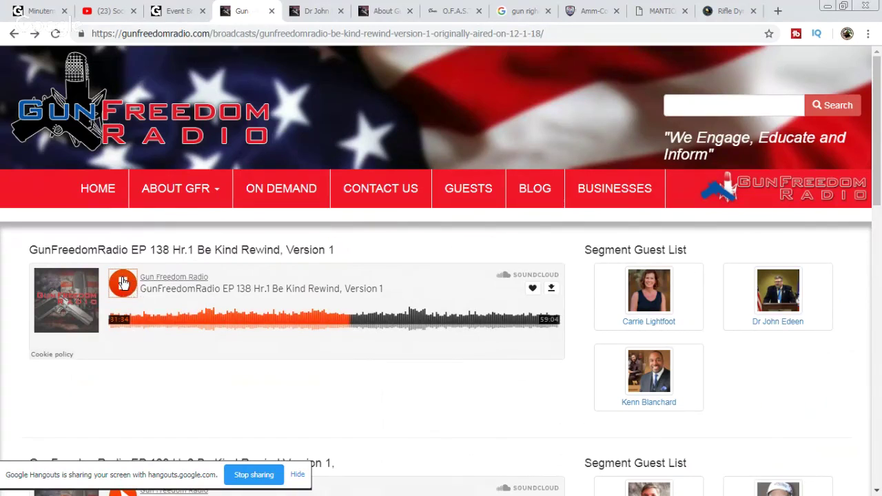
# Step: Reply "yea, whats up with that" in the Gun Channels chat room
pyautogui.click(178, 14)
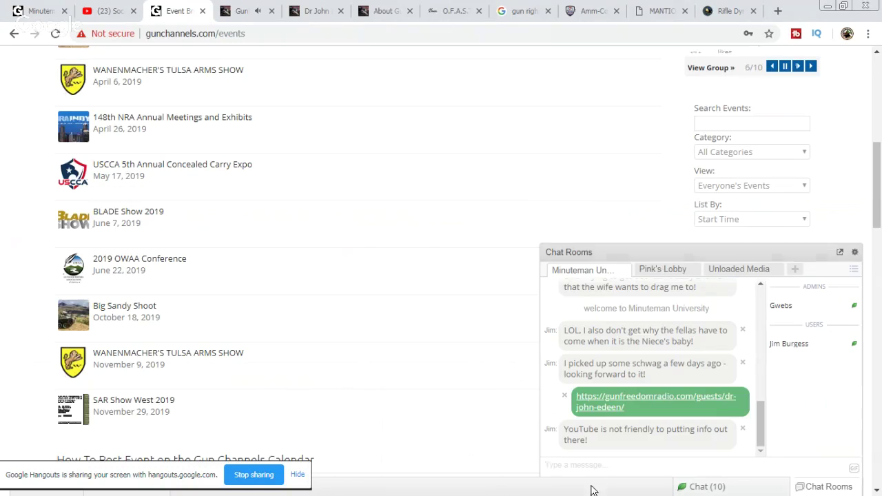
pyautogui.write('yea, whats up')
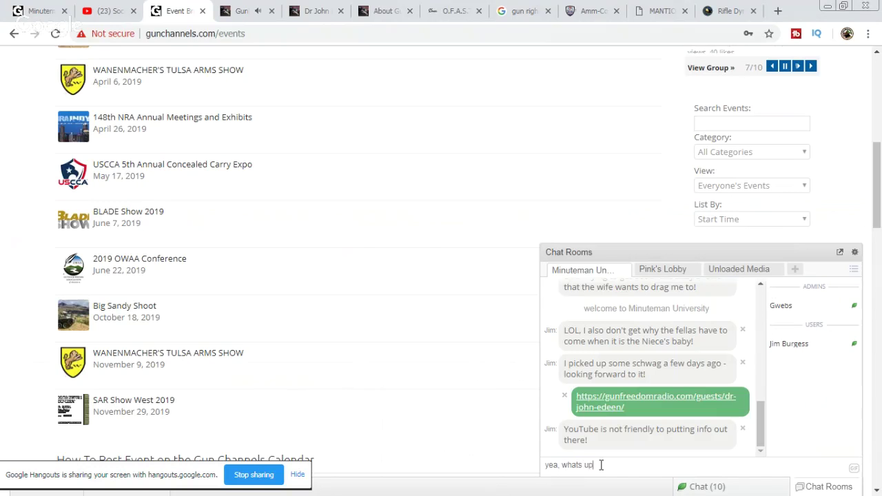
pyautogui.write(' with that')
pyautogui.press('Return')
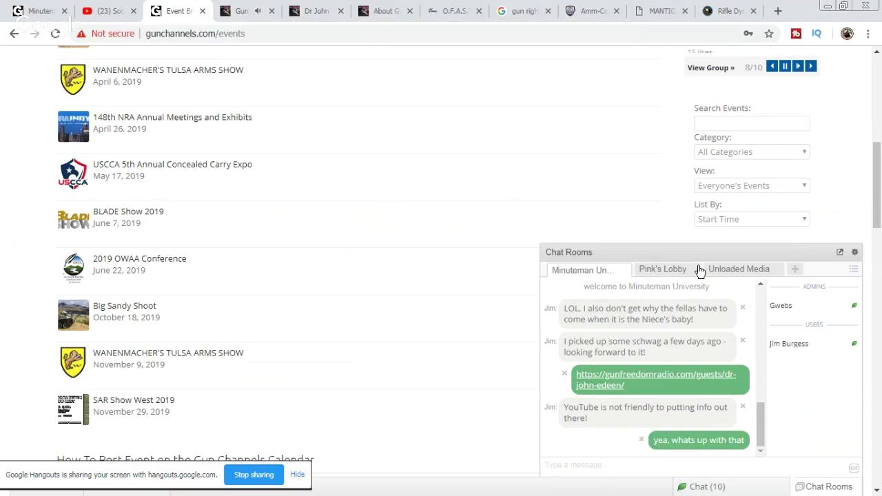
# Step: Collapse the chat rooms panel and scroll through the 2019 events calendar
pyautogui.click(560, 254)
pyautogui.scroll(-1, 487, 274)
pyautogui.scroll(1, 552, 310)
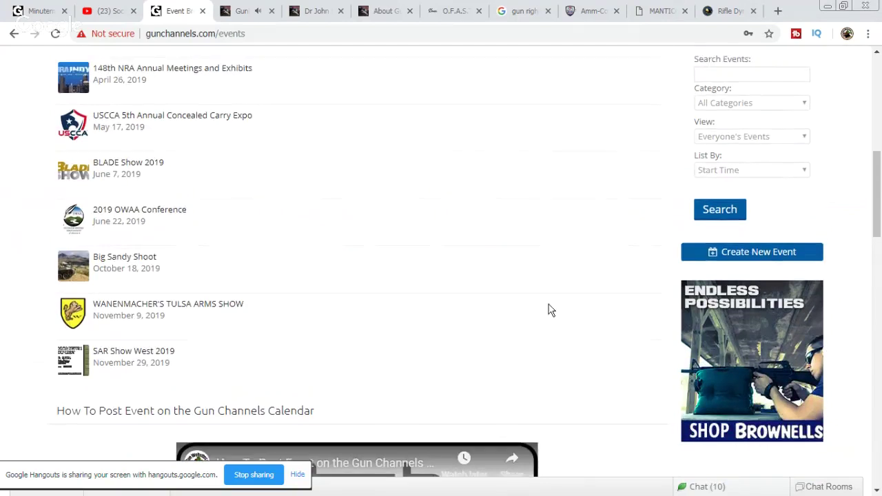
pyautogui.scroll(1, 510, 331)
pyautogui.scroll(2, 500, 285)
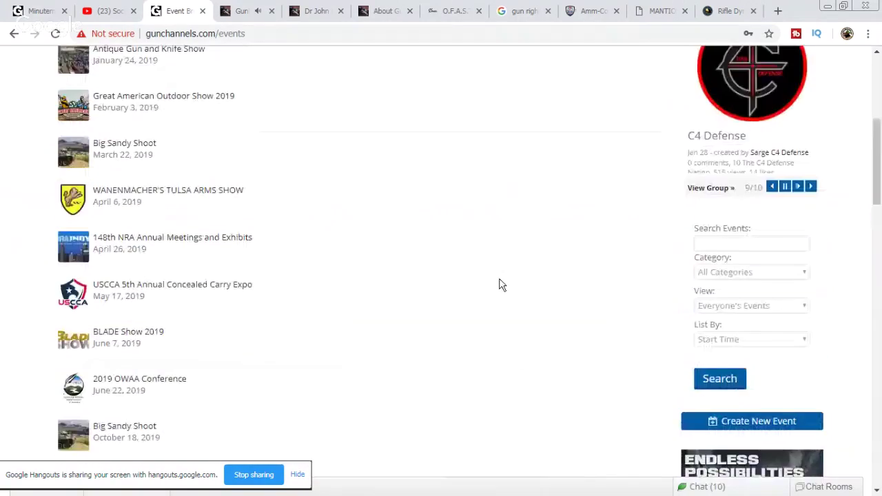
# Step: Open the Minuteman University home page from the Every2ndMatters bookmarks in a new tab
pyautogui.click(778, 11)
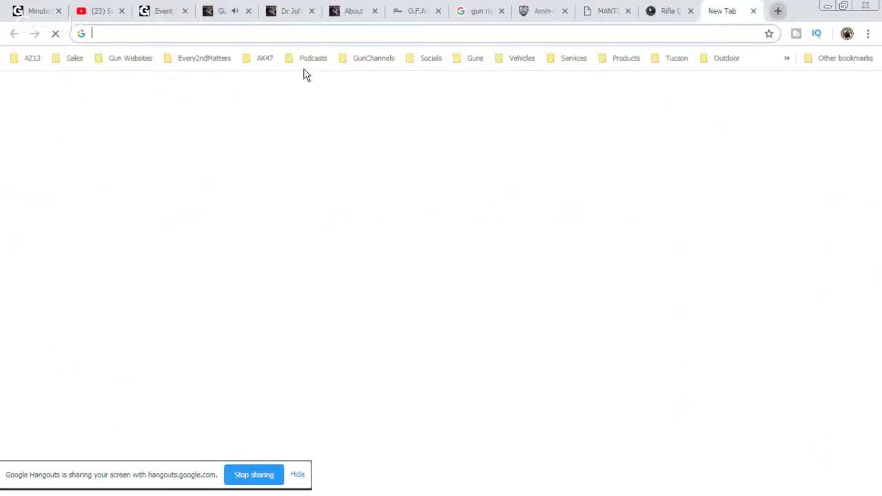
pyautogui.click(191, 60)
pyautogui.moveTo(262, 58)
pyautogui.moveTo(201, 59)
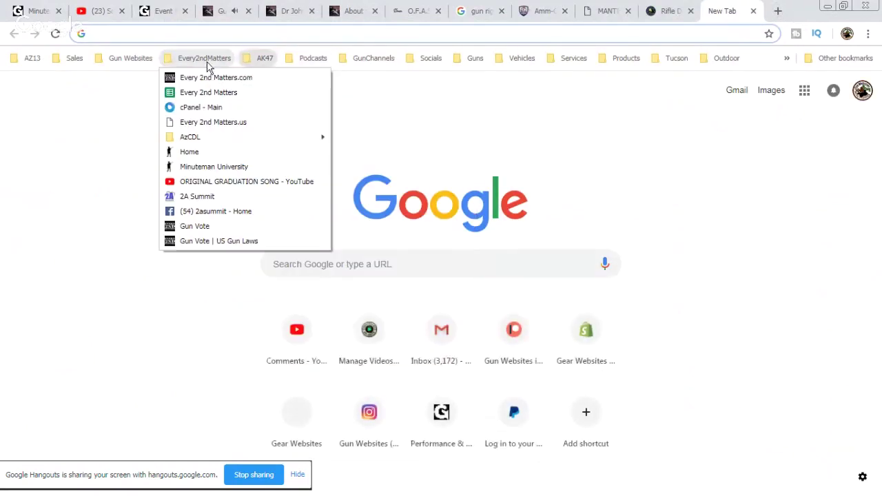
pyautogui.click(207, 155)
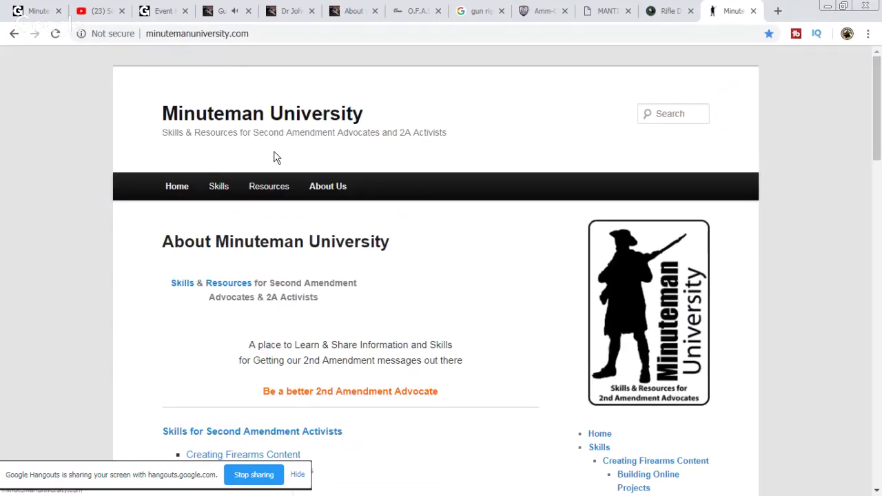
# Step: Open the Resources > Gun Rights Lobby > 2A Activists page and scroll through it
pyautogui.moveTo(269, 187)
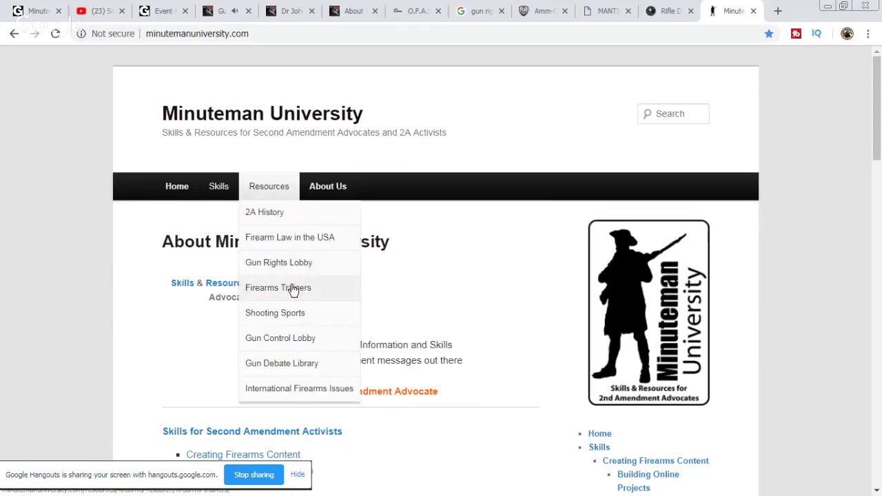
pyautogui.moveTo(305, 272)
pyautogui.click(404, 290)
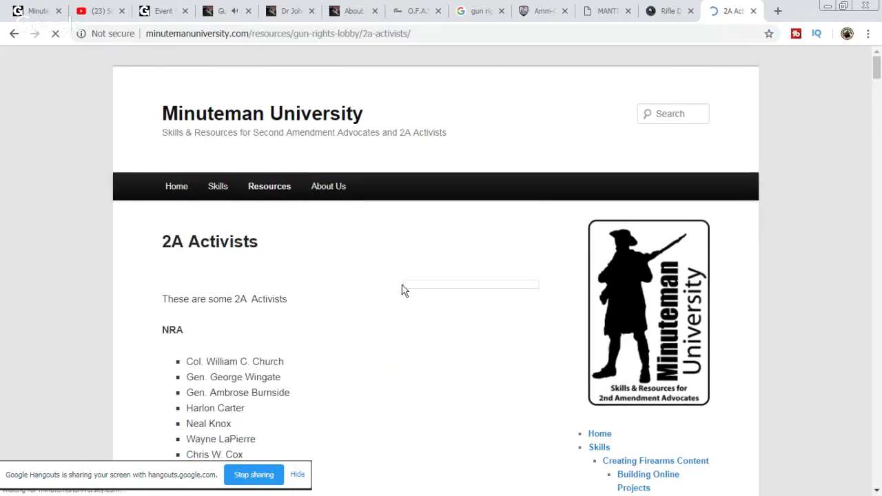
pyautogui.scroll(-8, 448, 269)
pyautogui.scroll(-20, 455, 260)
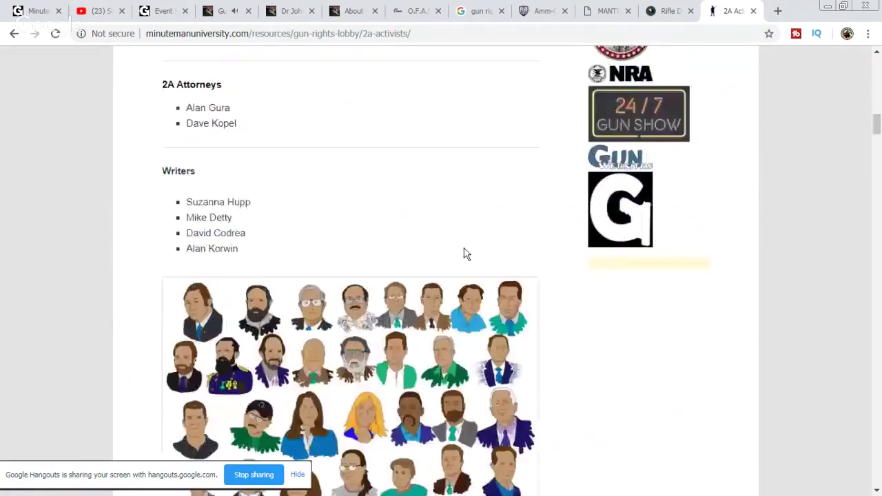
pyautogui.scroll(-20, 466, 252)
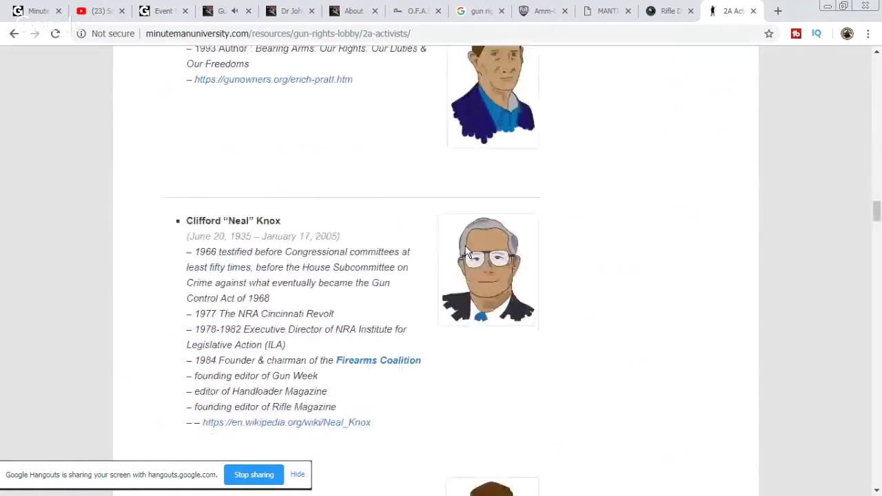
pyautogui.scroll(-20, 466, 253)
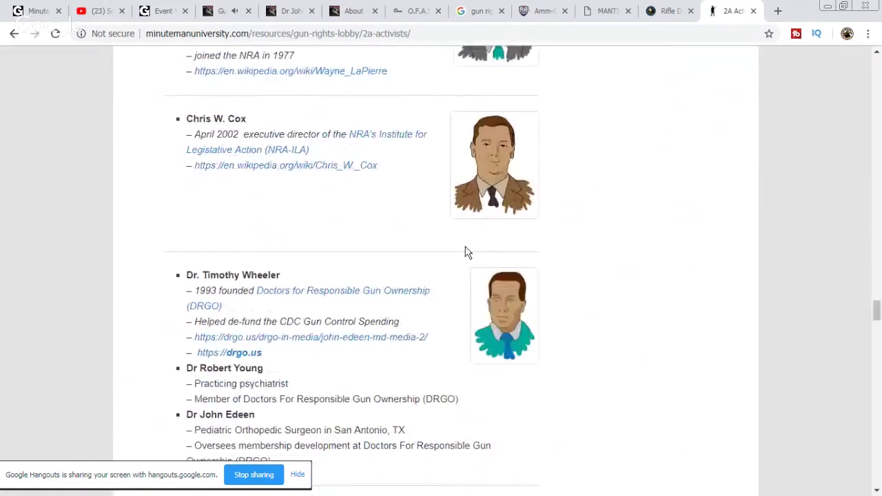
pyautogui.scroll(-3, 465, 253)
pyautogui.scroll(1, 466, 251)
# Step: Open the guest doctor's DRGO link in its own tab
pyautogui.moveTo(165, 145); pyautogui.dragTo(192, 144)
pyautogui.click(317, 164)
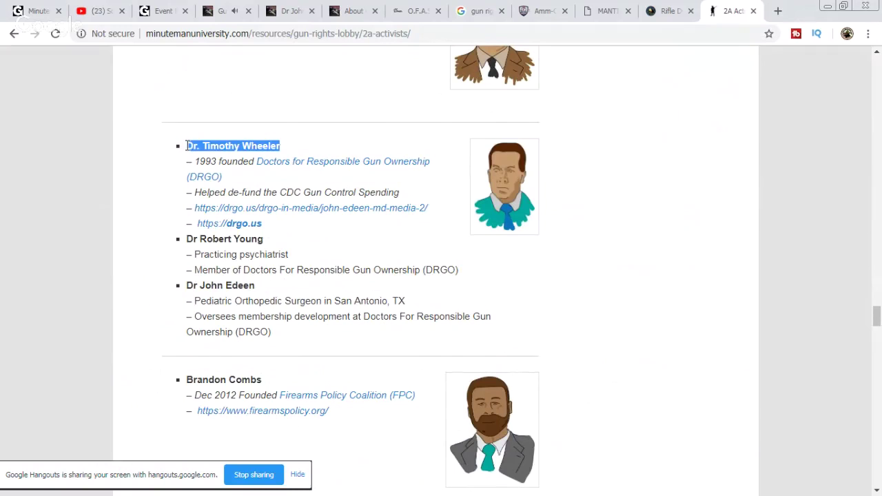
pyautogui.click(290, 240)
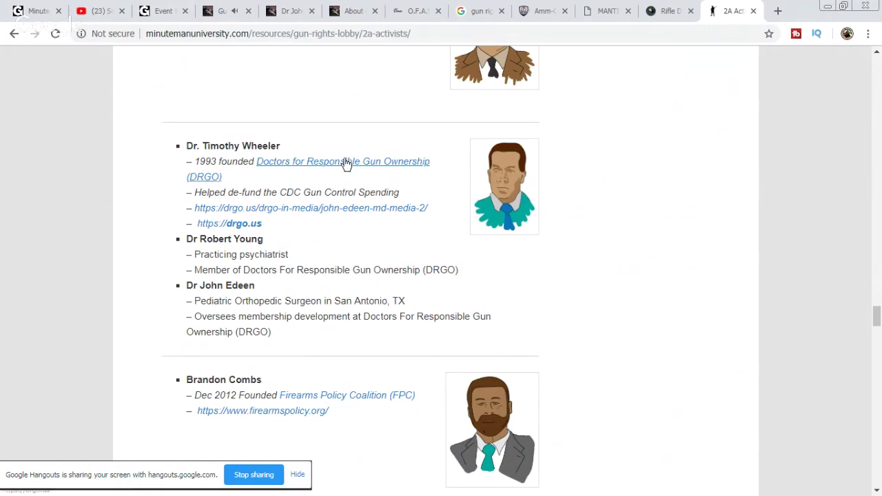
pyautogui.middleClick(369, 168)
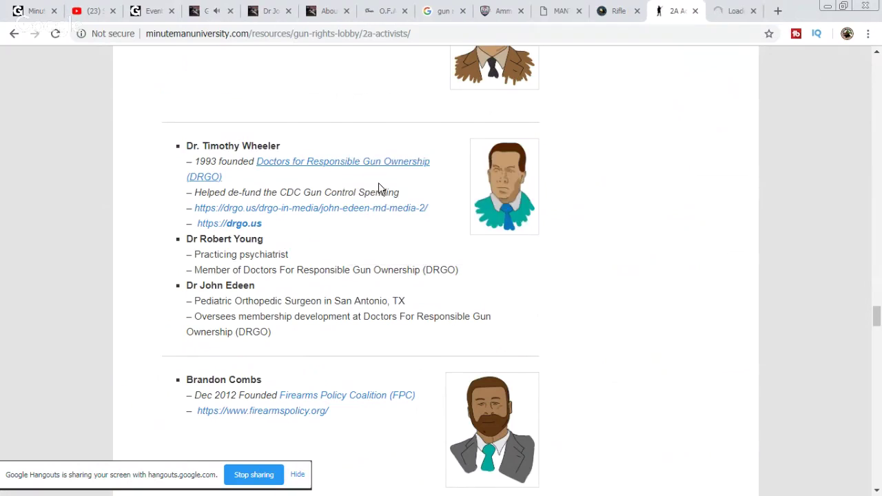
pyautogui.click(740, 12)
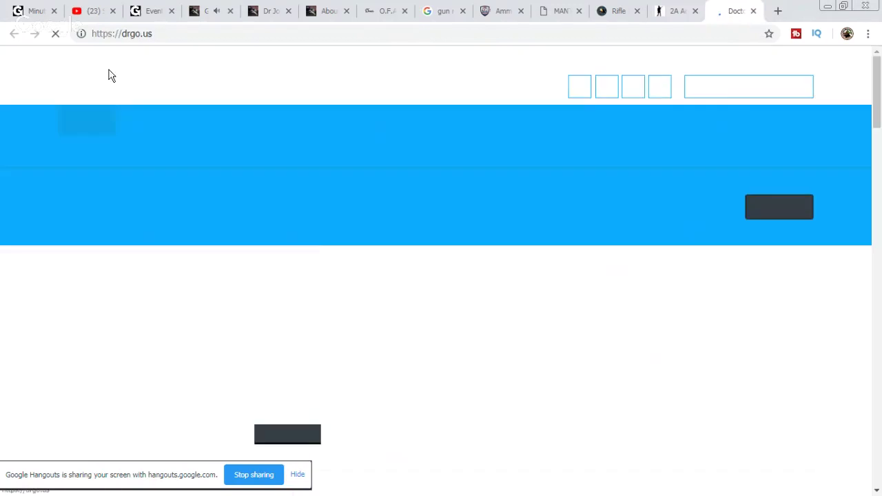
# Step: Copy the DRGO site address and close the YouTube live stream tab
pyautogui.rightClick(121, 33)
pyautogui.click(141, 80)
pyautogui.click(112, 11)
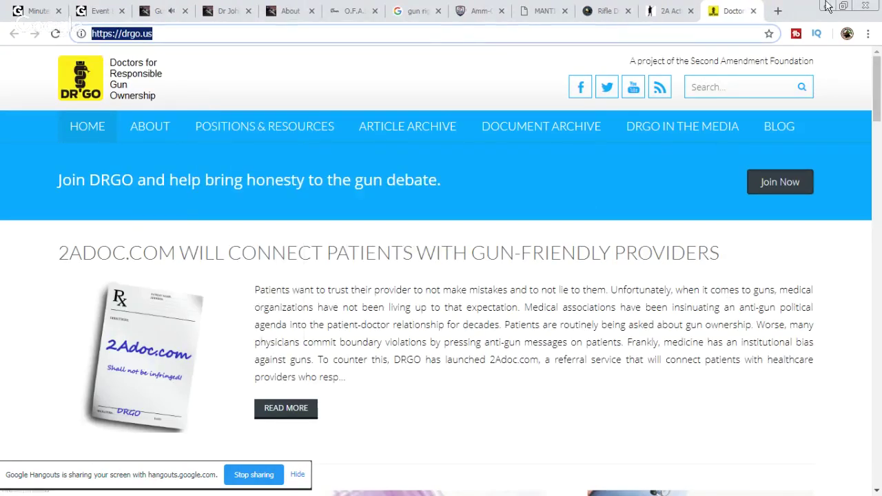
pyautogui.hotkey('ctrl', 't')
# Step: Restore the closed YouTube live stream tab from history, then pause and mute it
pyautogui.click(868, 33)
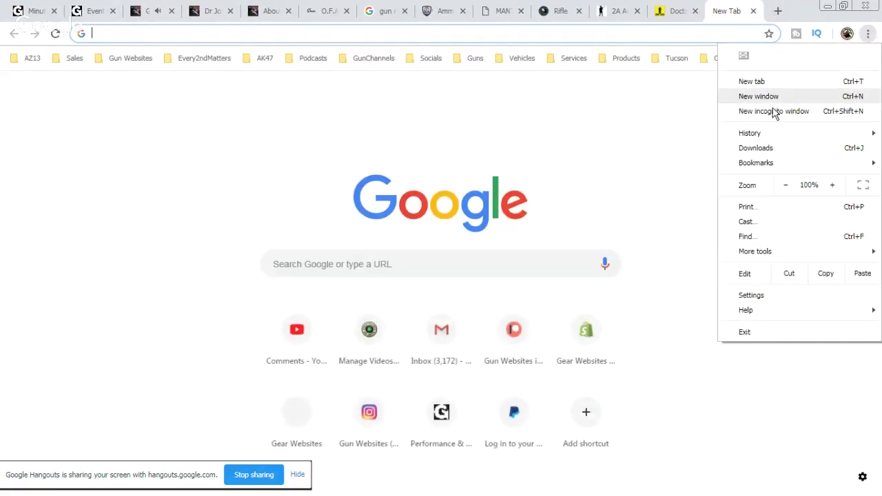
pyautogui.moveTo(759, 133)
pyautogui.click(517, 170)
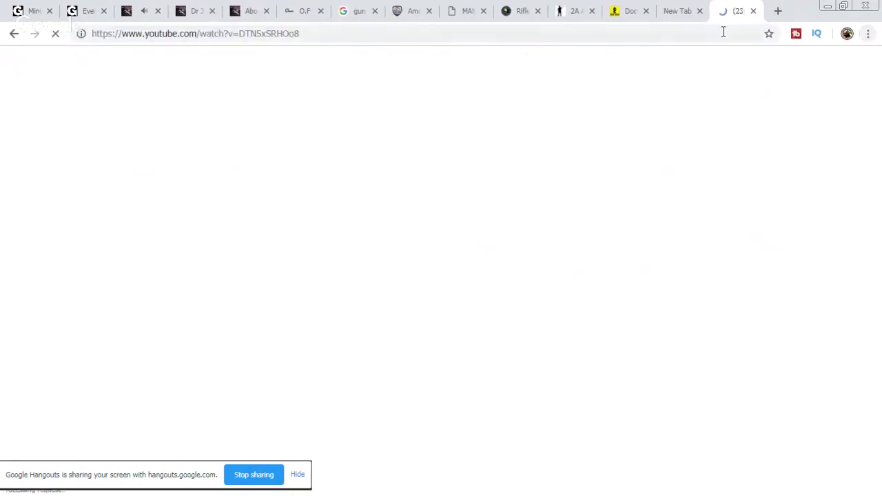
pyautogui.moveTo(733, 14); pyautogui.dragTo(87, 21)
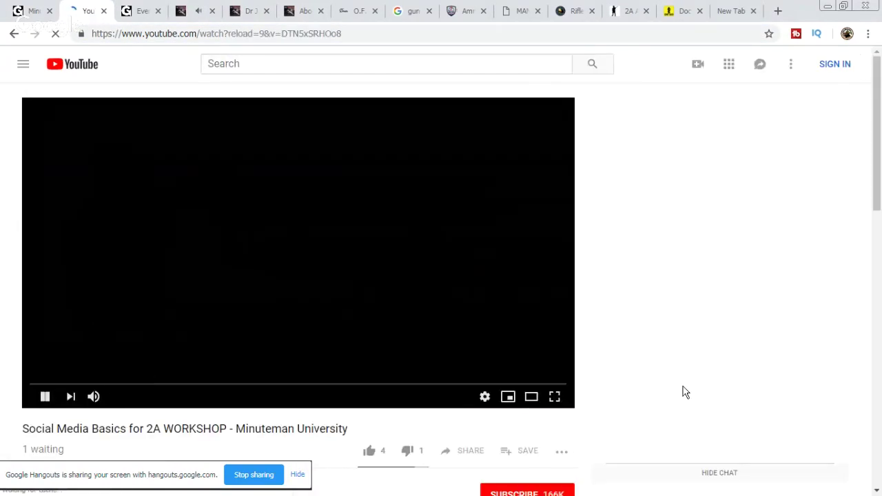
pyautogui.click(100, 397)
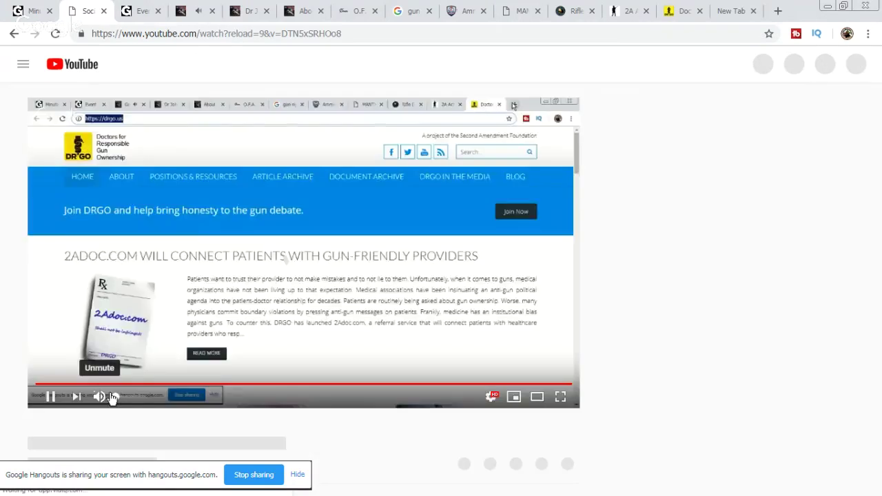
pyautogui.click(52, 397)
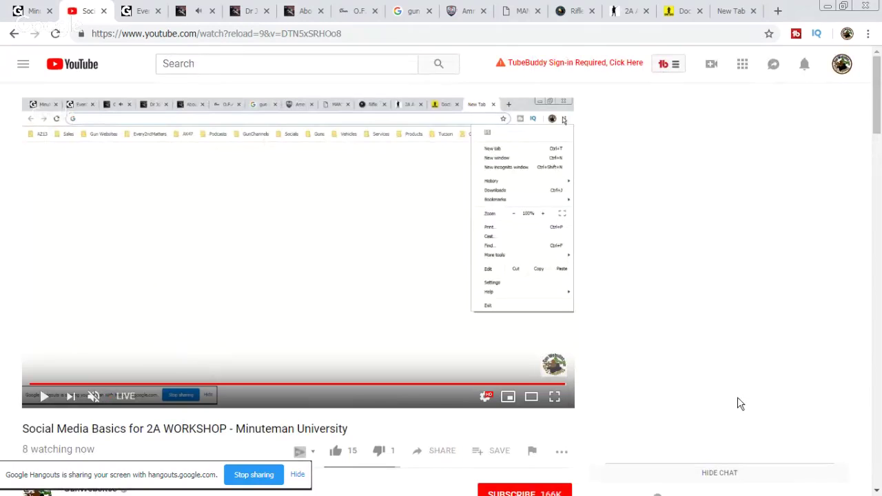
# Step: Post "right on", a thank-you and "it is litterally keeping the light on" in live chat
pyautogui.click(678, 424)
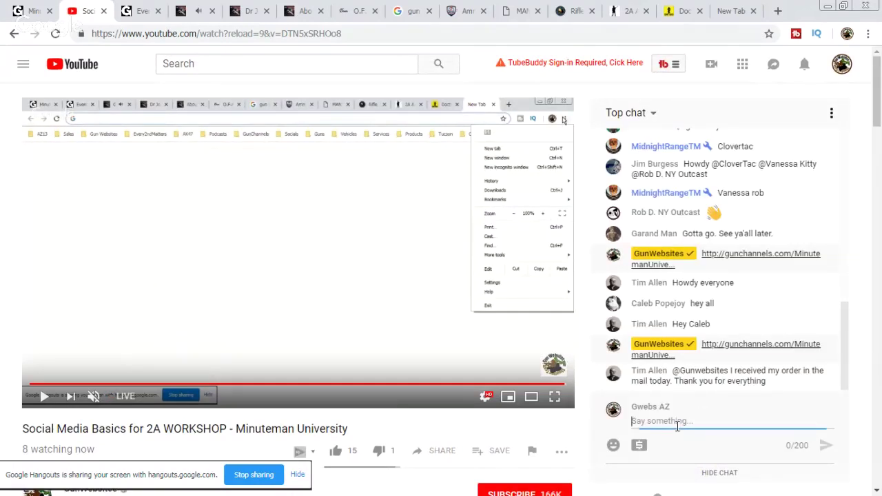
pyautogui.write('right on')
pyautogui.press('Return')
pyautogui.write('thank you supporting the projects !!')
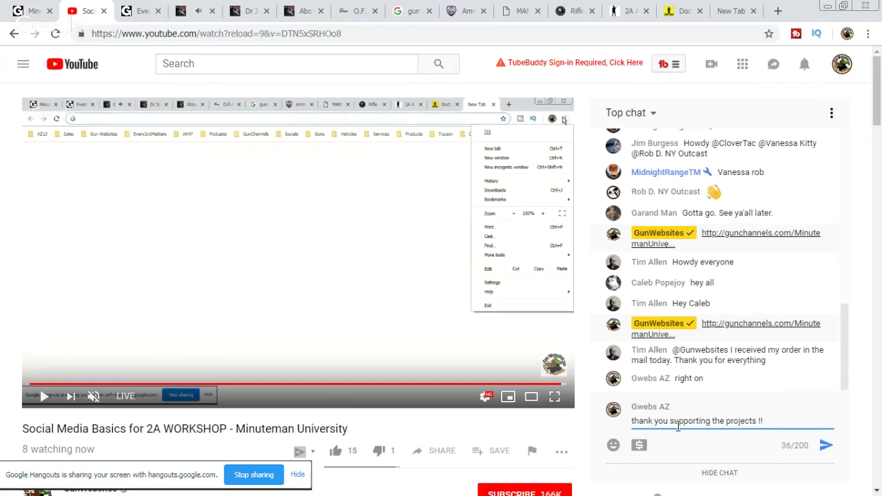
pyautogui.press('Return')
pyautogui.write('I')
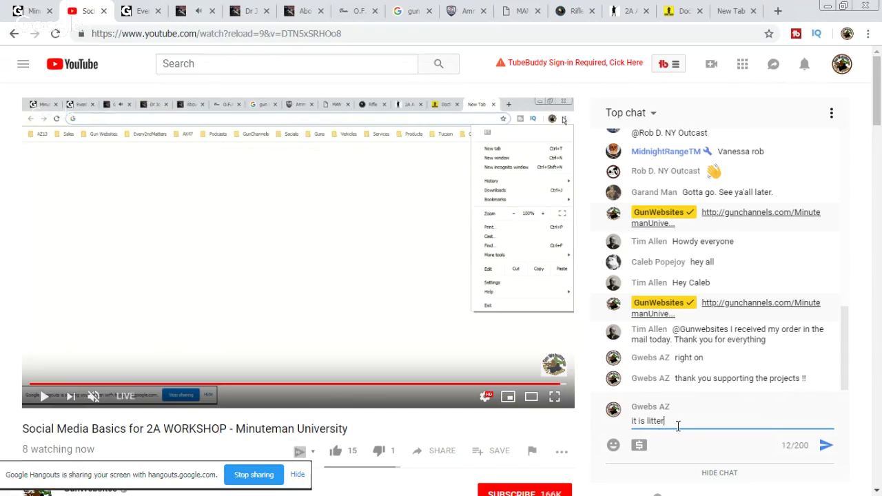
pyautogui.write('eeping the light on')
pyautogui.press('Return')
# Step: Send the drgo.us link in live chat, then return to the 2A Activists page
pyautogui.write('https://drgo.us/')
pyautogui.press('Return')
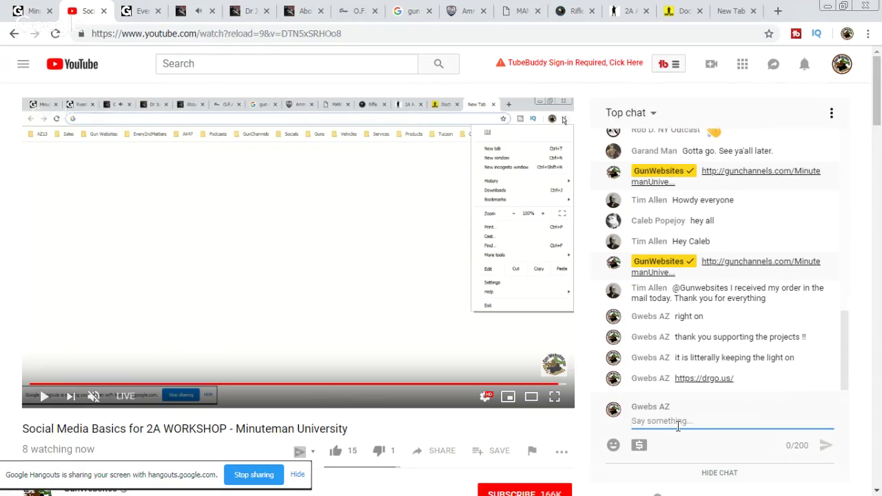
pyautogui.click(686, 11)
pyautogui.click(679, 19)
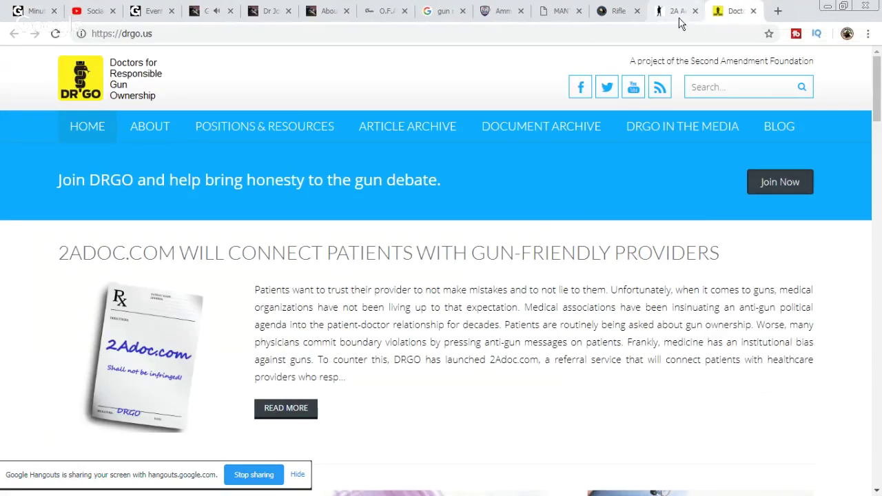
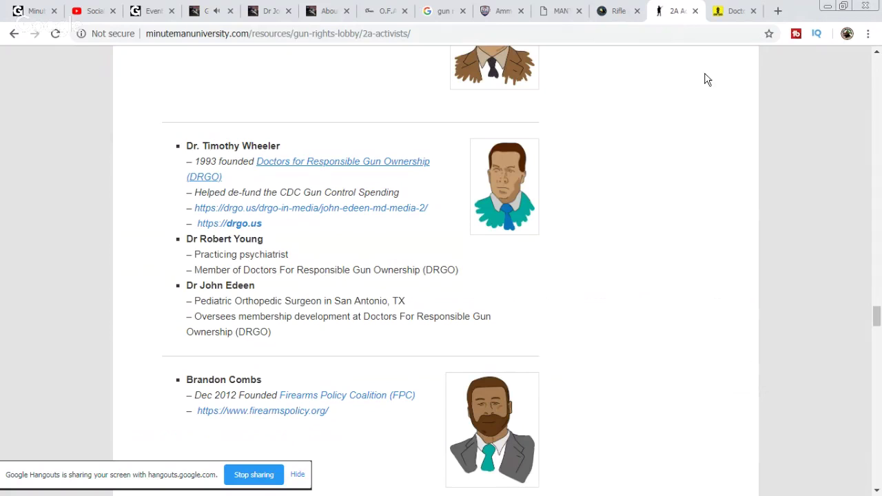
# Step: Copy the doctor's name from his guest page heading, then start a new blank tab
pyautogui.moveTo(261, 287); pyautogui.dragTo(186, 291)
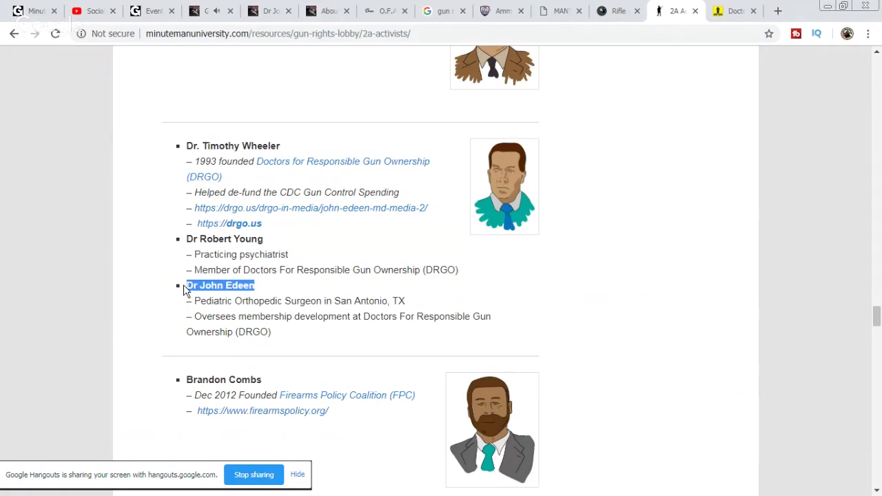
pyautogui.scroll(-1, 411, 269)
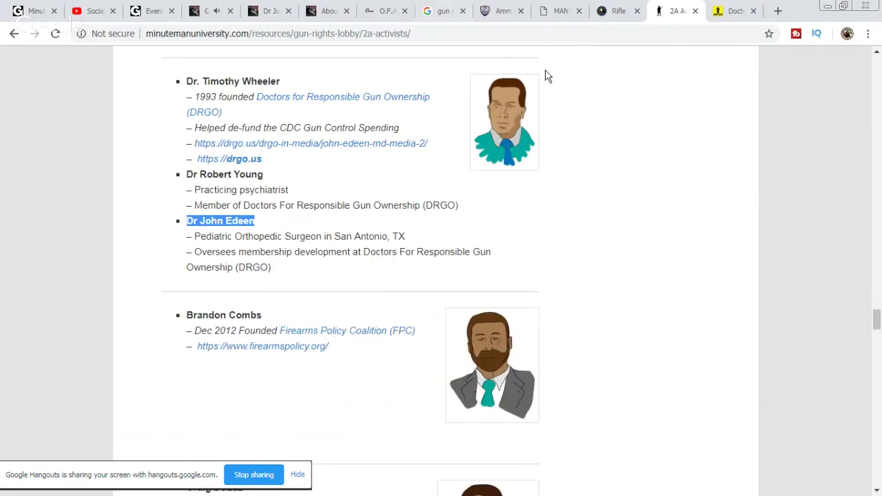
pyautogui.click(275, 13)
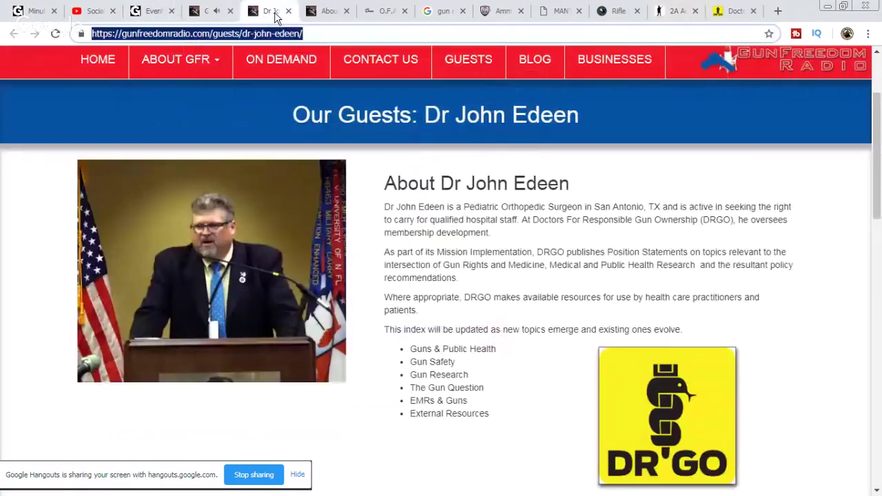
pyautogui.moveTo(579, 184); pyautogui.dragTo(441, 184)
pyautogui.rightClick(442, 182)
pyautogui.click(476, 190)
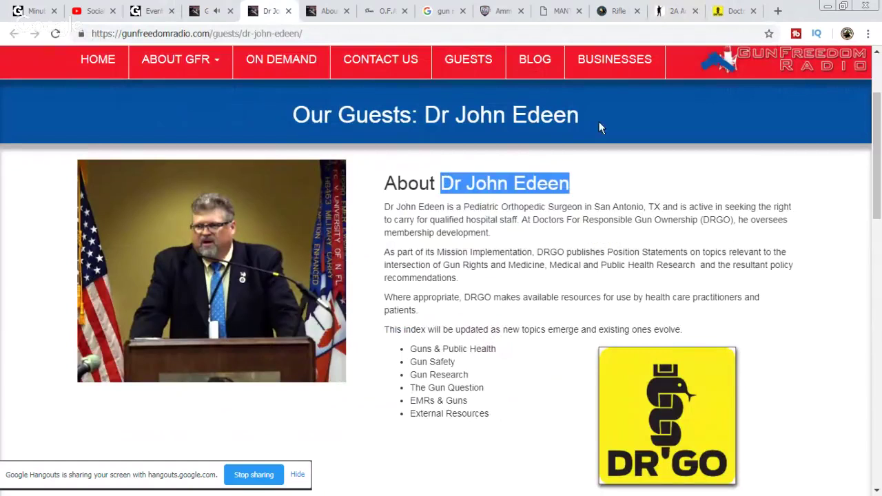
pyautogui.click(779, 11)
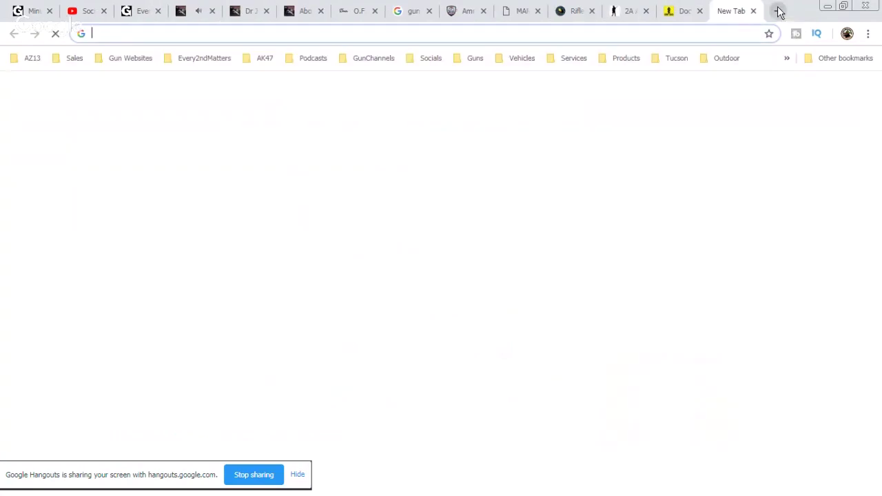
# Step: Search the web for the copied name and browse the Google Images results
pyautogui.rightClick(708, 32)
pyautogui.click(741, 106)
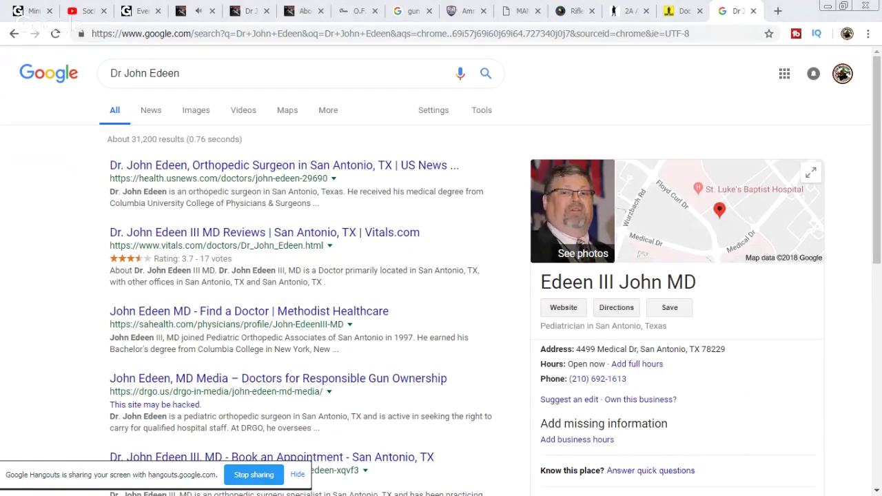
pyautogui.click(195, 112)
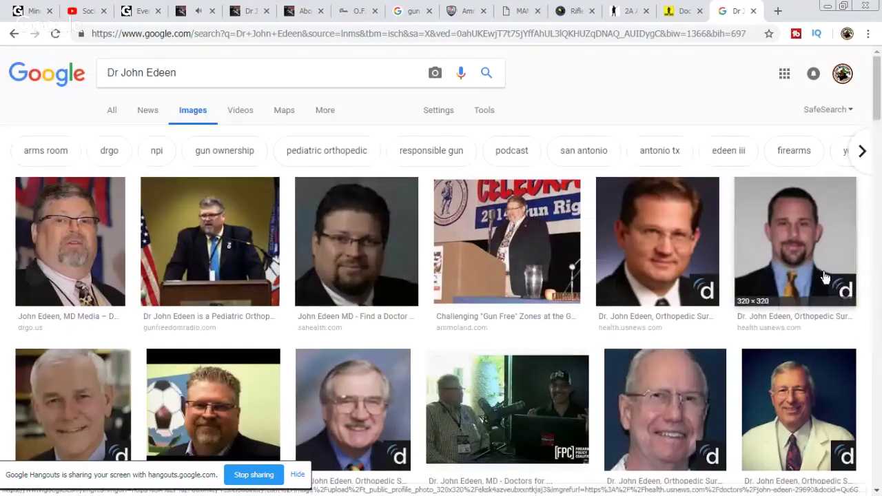
pyautogui.scroll(-1, 743, 314)
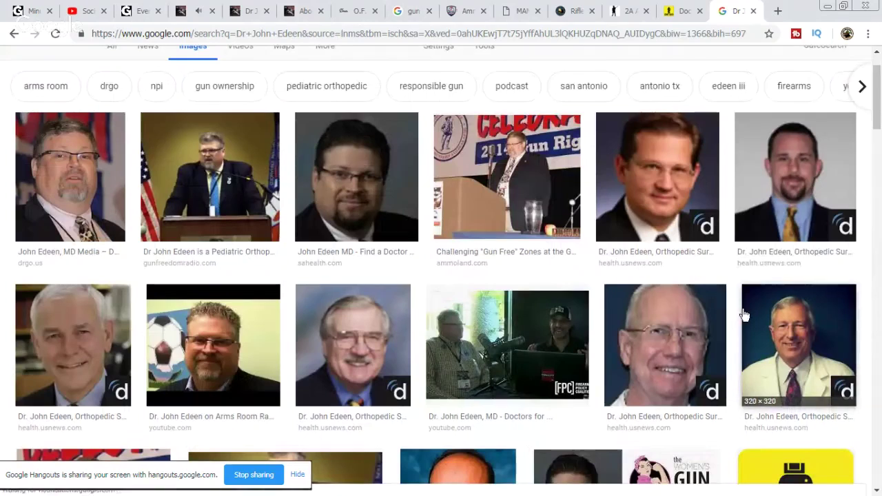
pyautogui.scroll(-2, 745, 315)
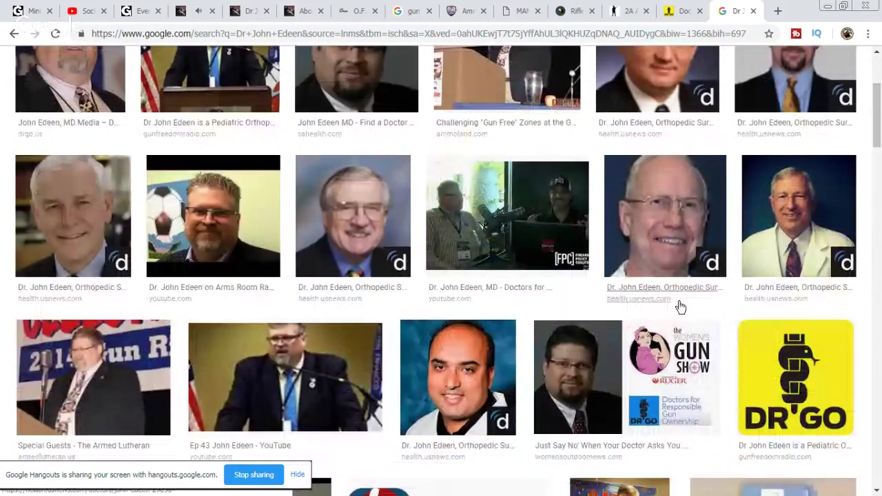
pyautogui.scroll(-2, 681, 307)
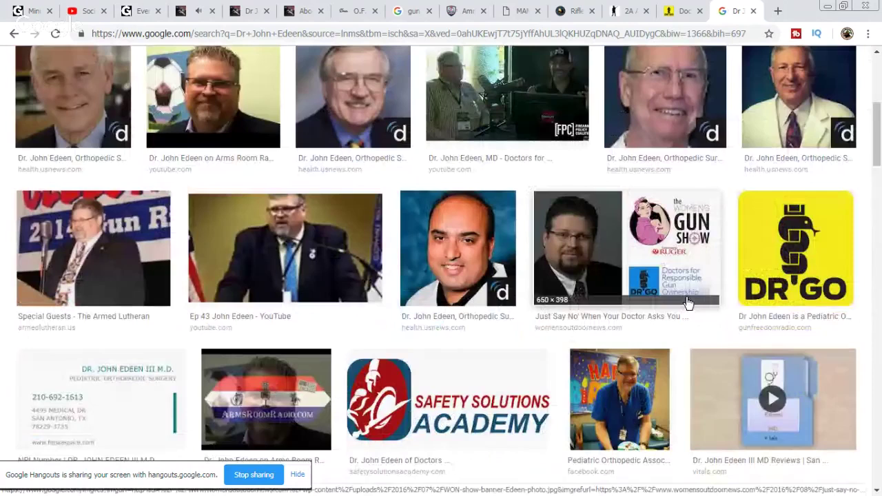
pyautogui.scroll(-2, 688, 304)
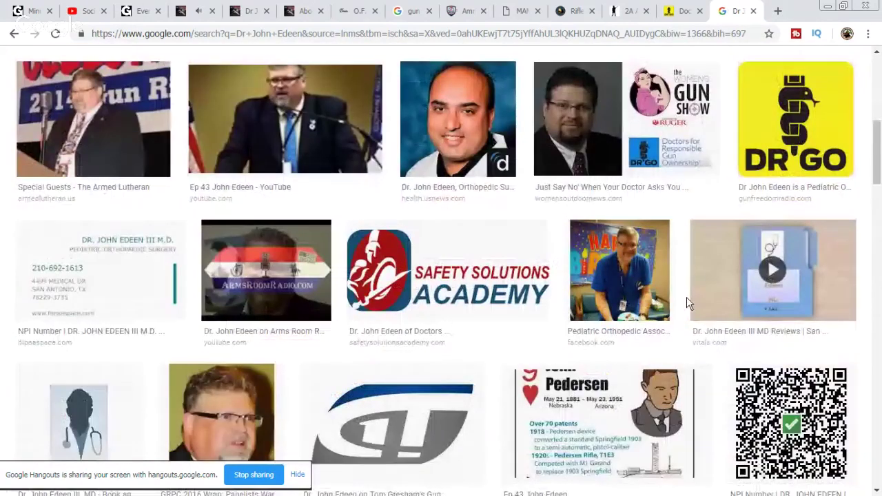
pyautogui.scroll(-1, 688, 304)
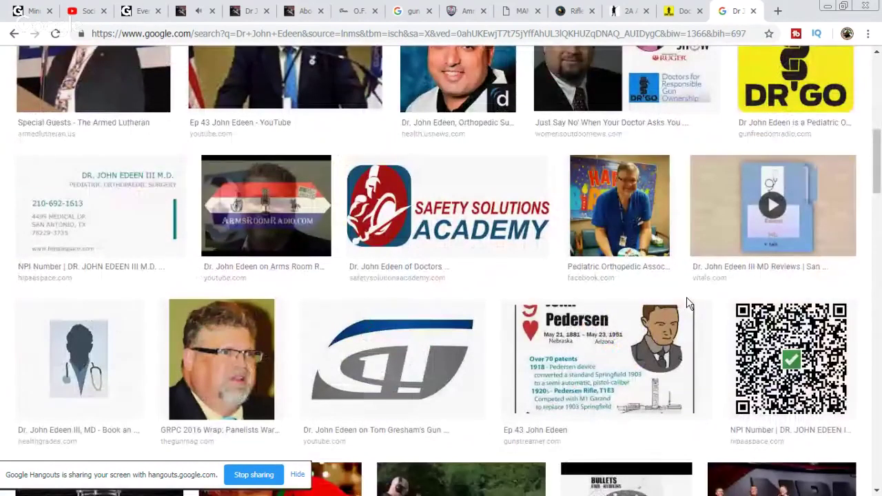
pyautogui.scroll(-2, 688, 303)
pyautogui.scroll(-1, 704, 299)
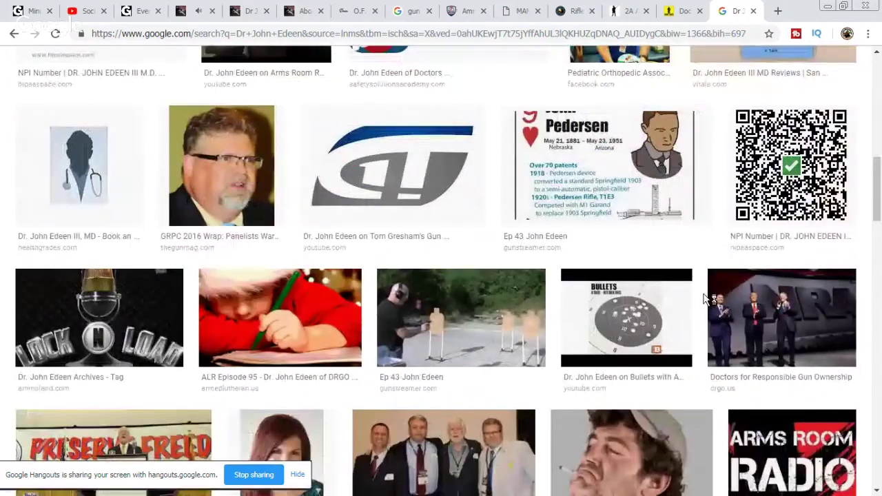
pyautogui.scroll(7, 705, 299)
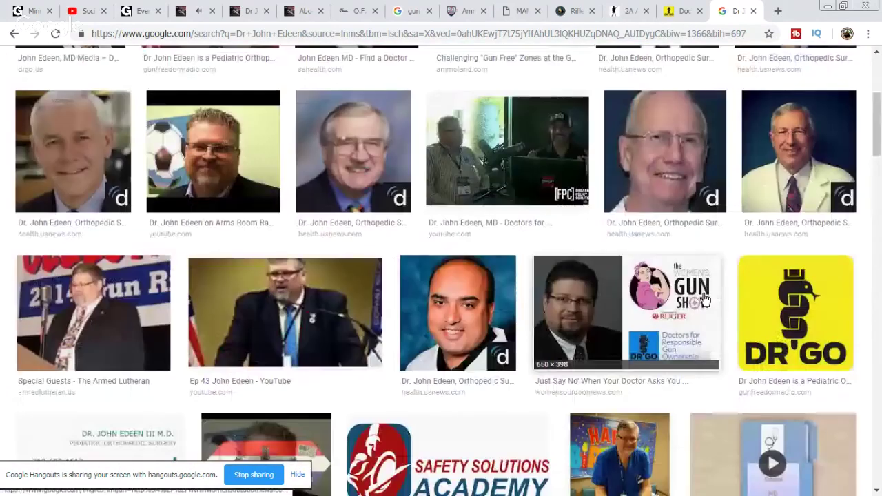
pyautogui.scroll(2, 705, 298)
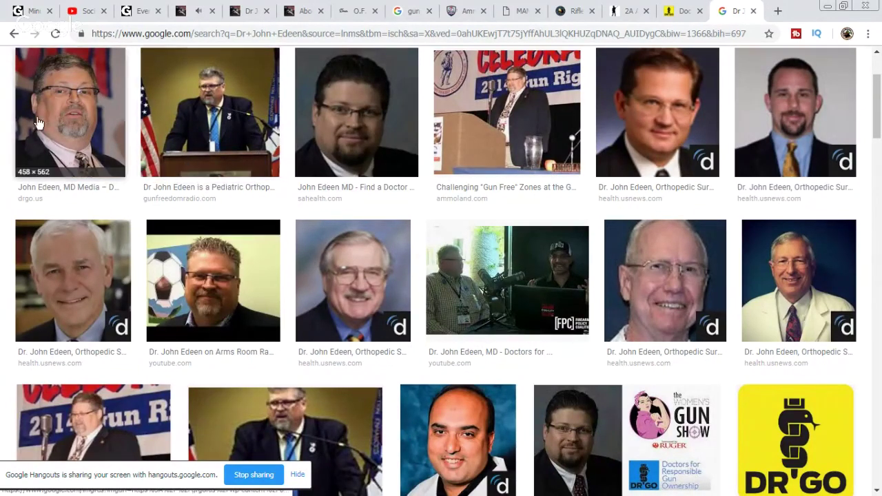
# Step: Open the first result's close-up portrait preview and copy the image
pyautogui.click(77, 133)
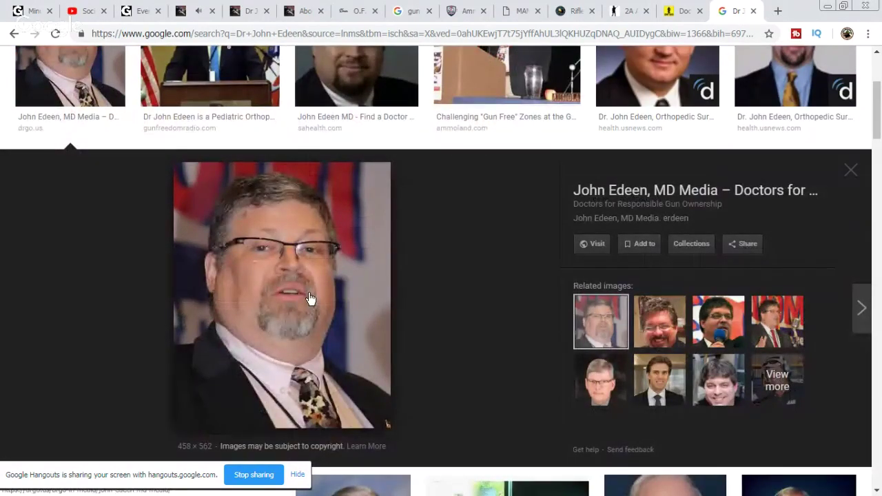
pyautogui.click(795, 346)
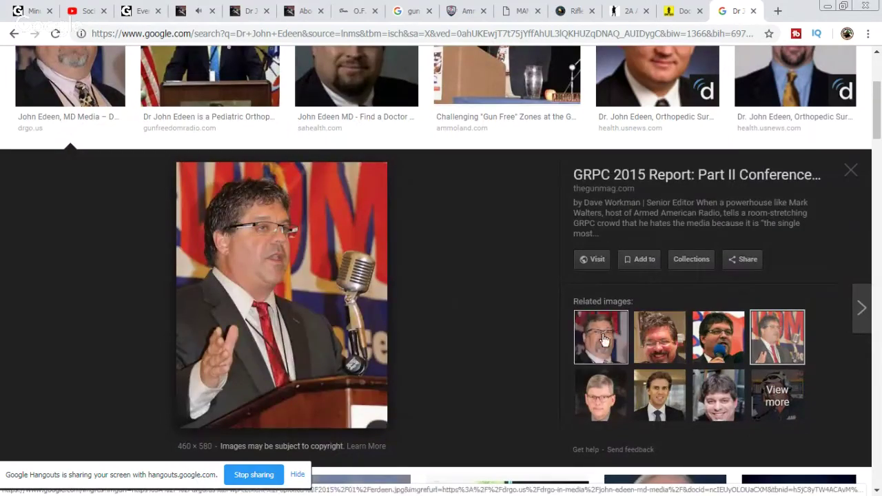
pyautogui.click(603, 339)
pyautogui.rightClick(269, 319)
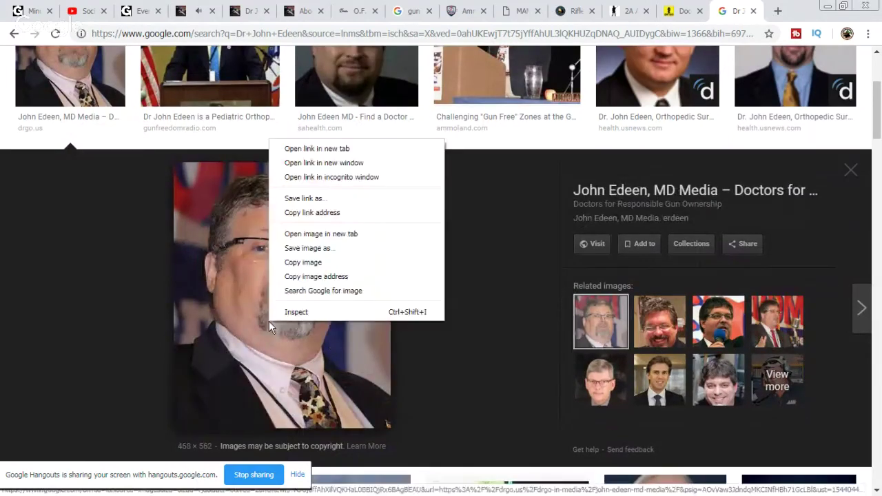
pyautogui.click(339, 263)
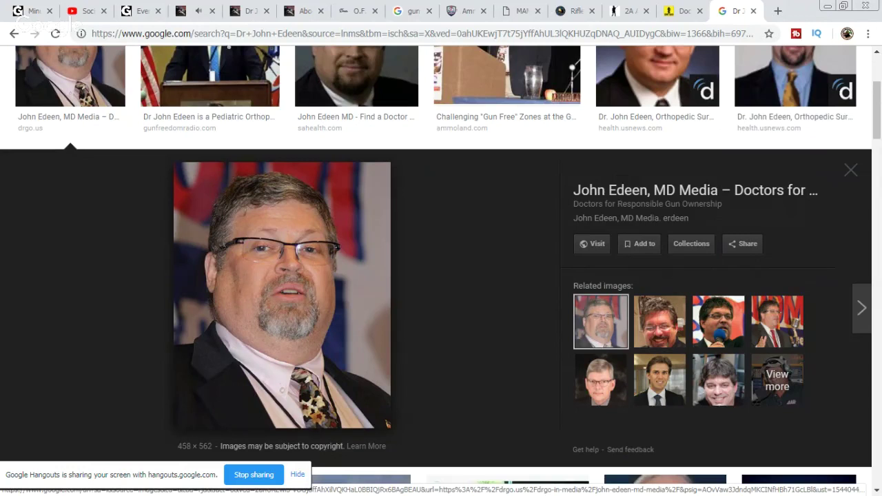
# Step: Copy the doctor's name from the search box and return to Illustrator's start screen
pyautogui.hotkey('alt', 'Tab')
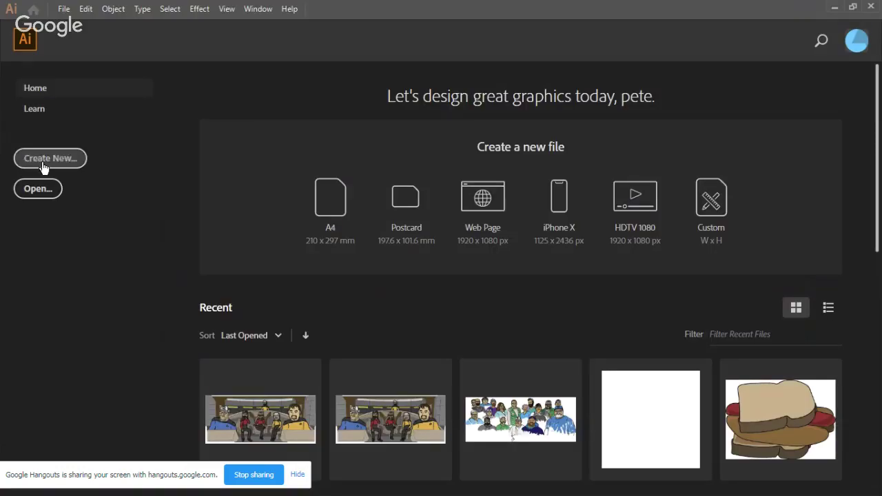
pyautogui.click(835, 9)
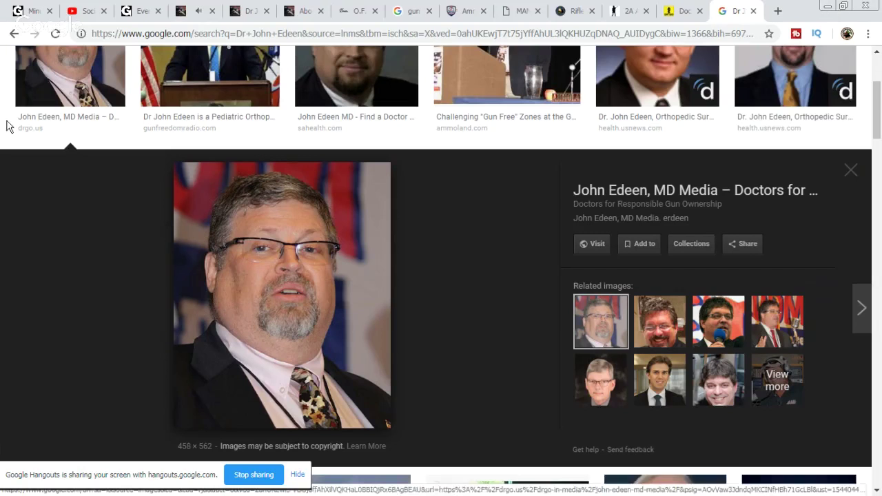
pyautogui.scroll(3, 207, 97)
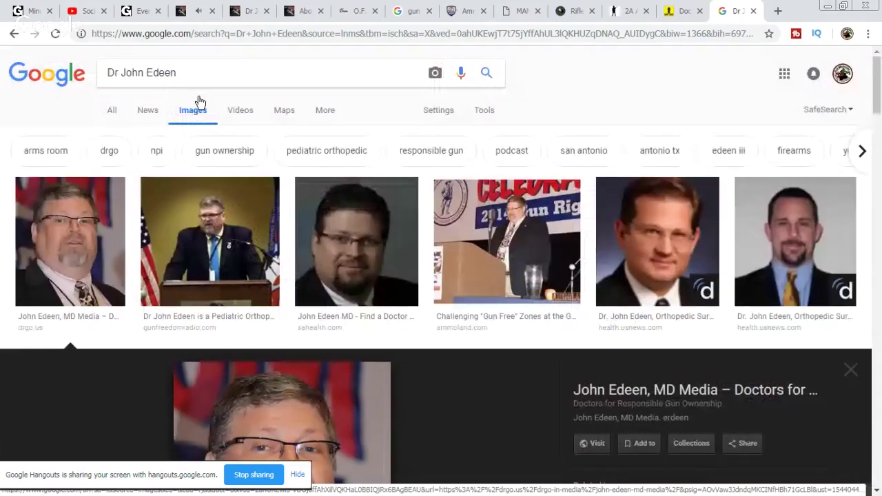
pyautogui.tripleClick(132, 72)
pyautogui.rightClick(133, 70)
pyautogui.click(219, 98)
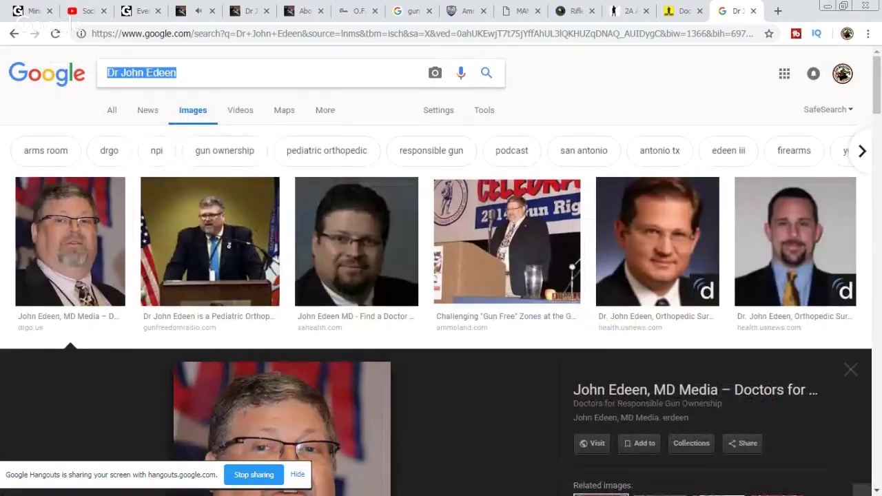
pyautogui.hotkey('alt', 'Tab')
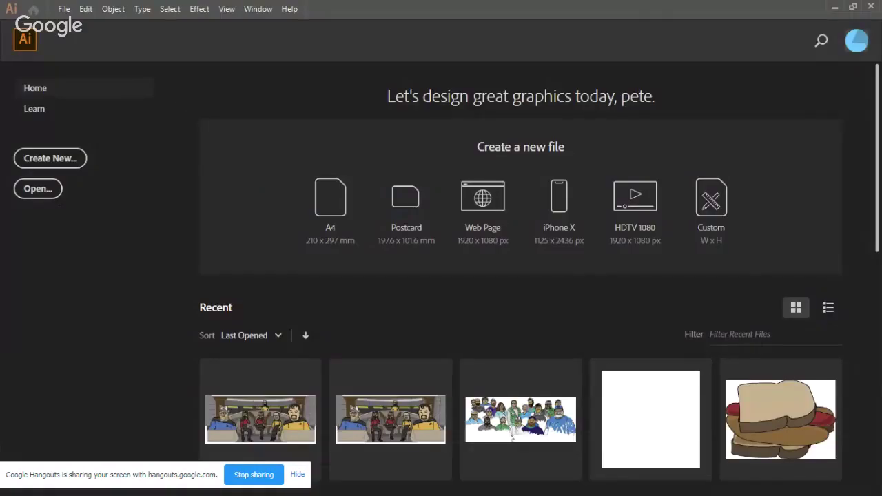
# Step: Browse to Gun Show Loophole Tour 2018 > May Stuff > 2A Activists in the Open dialog
pyautogui.click(37, 189)
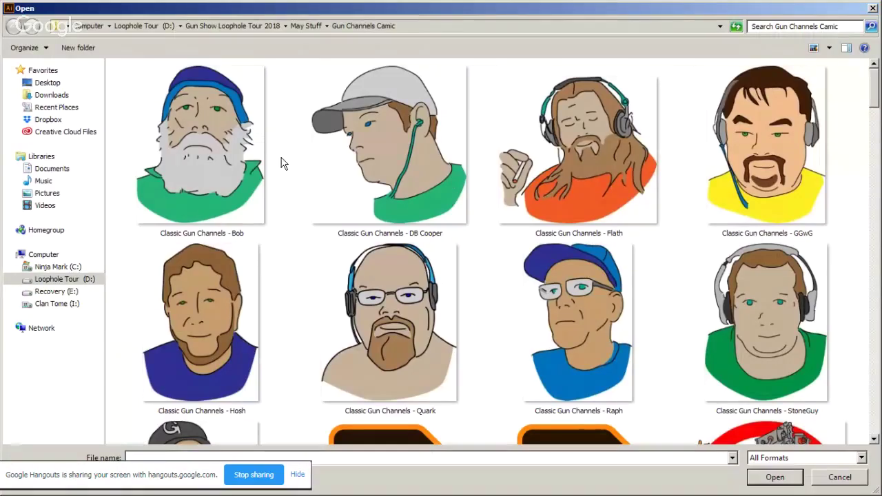
pyautogui.click(81, 279)
pyautogui.doubleClick(169, 141)
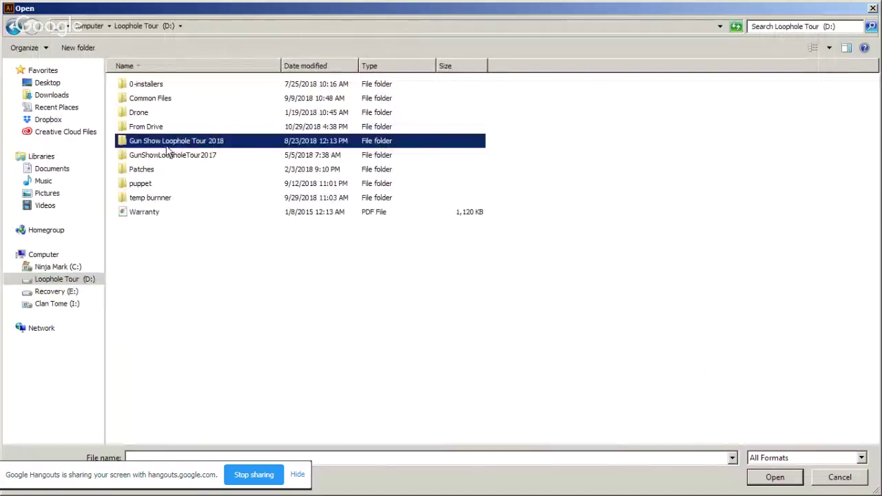
pyautogui.doubleClick(151, 227)
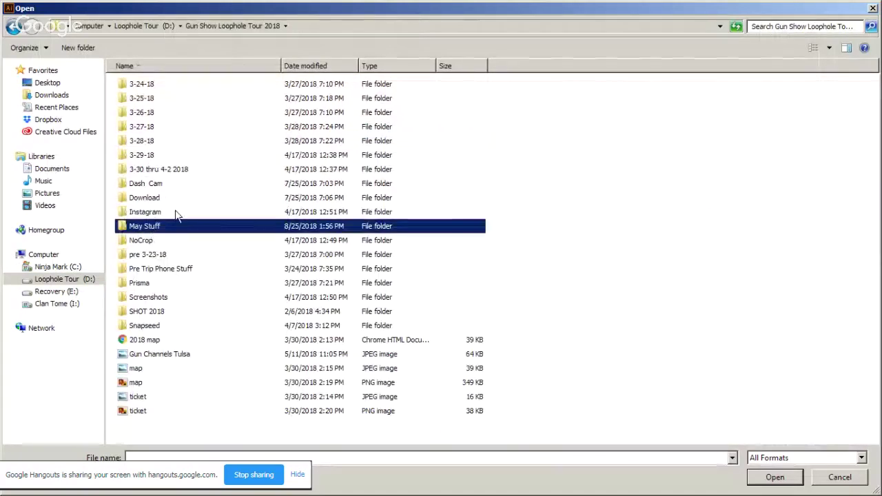
pyautogui.doubleClick(156, 104)
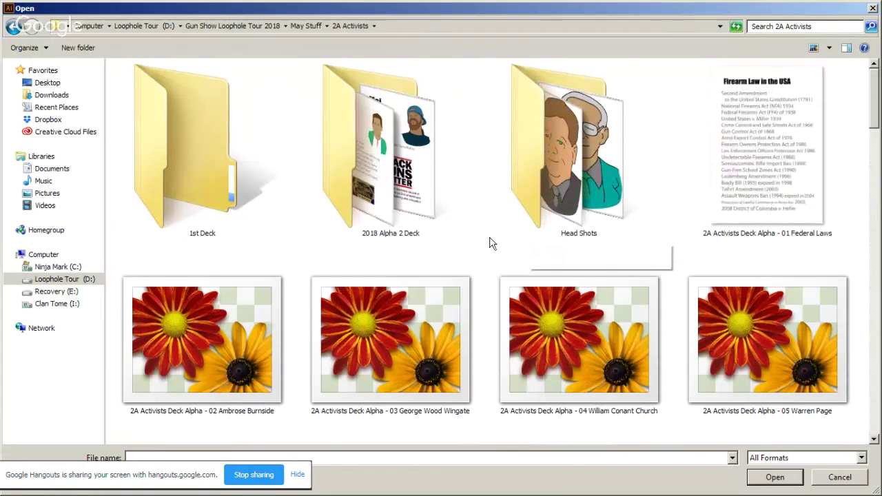
pyautogui.scroll(-2, 495, 242)
pyautogui.scroll(2, 494, 242)
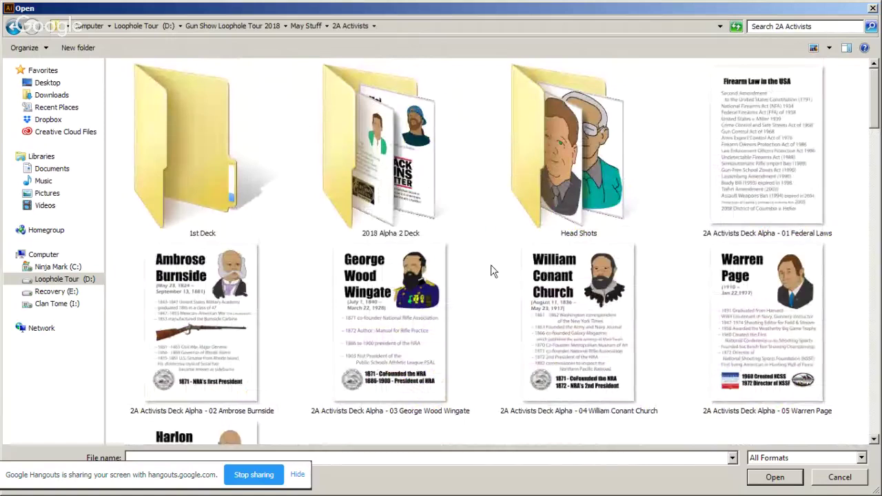
pyautogui.scroll(-6, 501, 222)
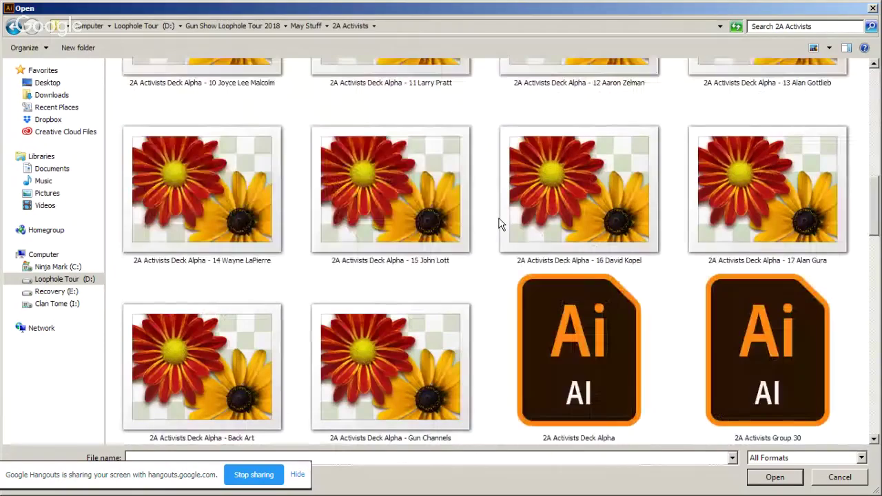
pyautogui.scroll(6, 500, 222)
# Step: Open 2A Activists Deck Alpha.ai from the 2A Activists folder
pyautogui.doubleClick(371, 185)
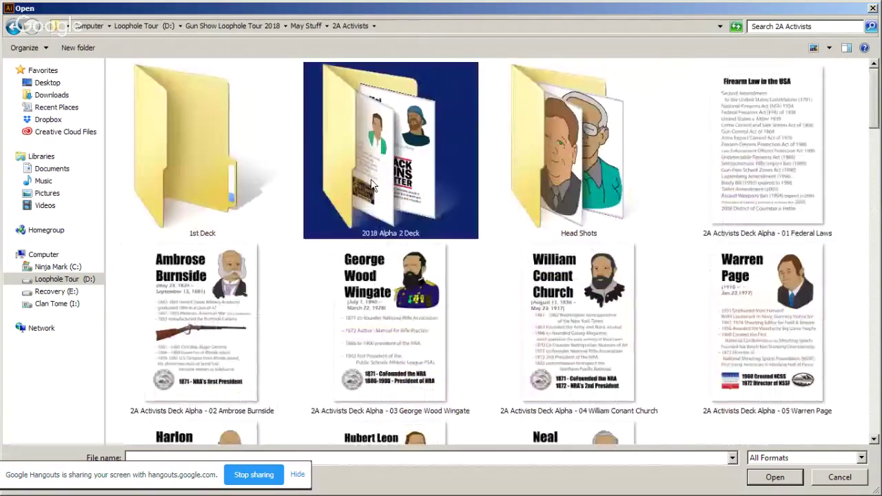
pyautogui.scroll(-2, 371, 185)
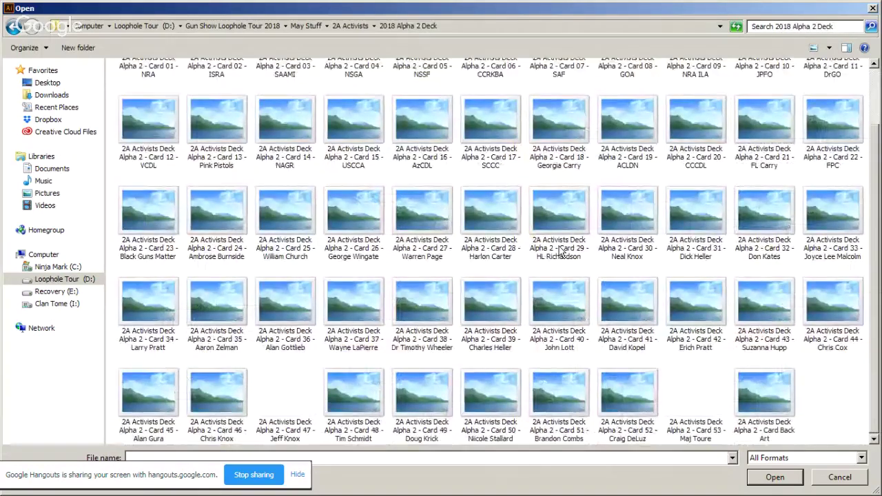
pyautogui.scroll(2, 559, 252)
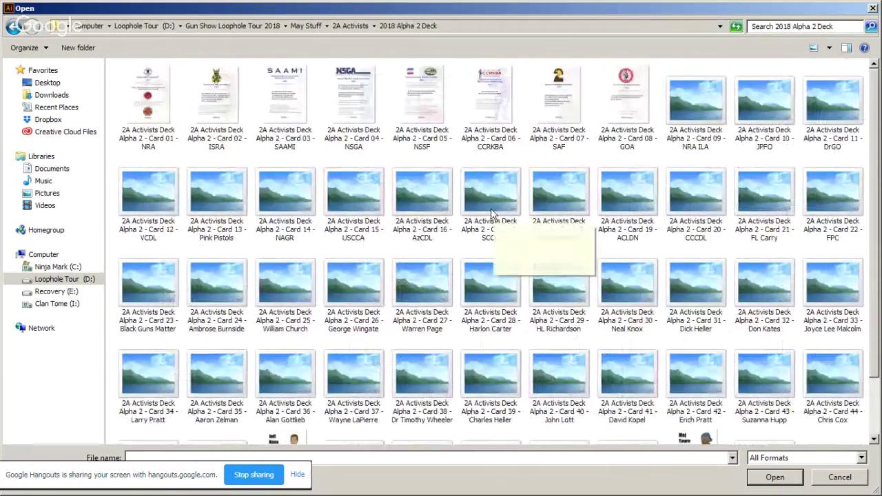
pyautogui.click(353, 25)
pyautogui.scroll(-10, 557, 278)
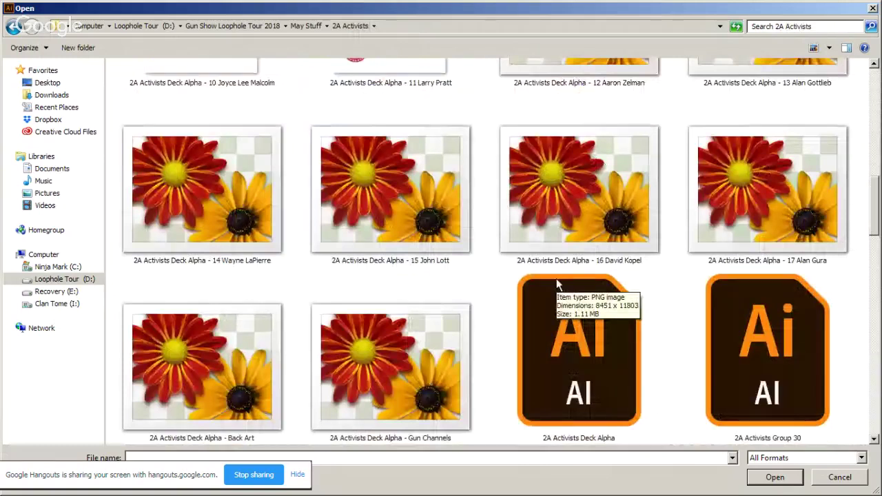
pyautogui.doubleClick(591, 346)
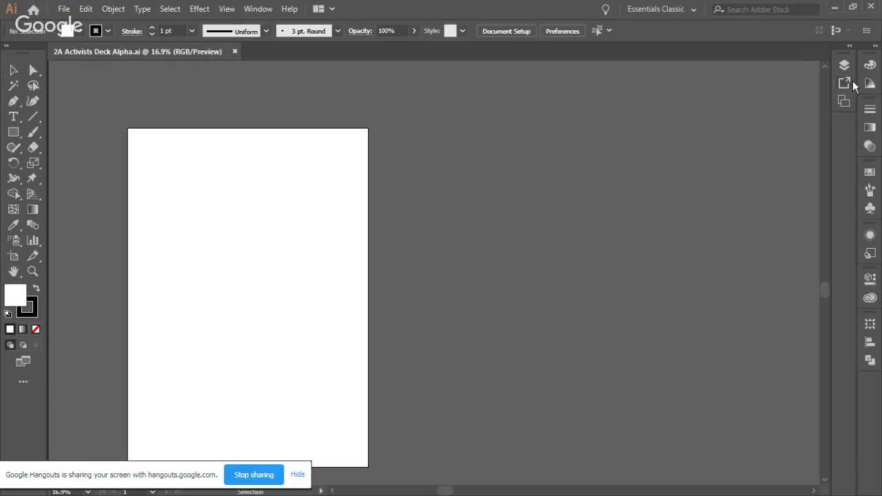
# Step: Create Layer 139 above the DRGO layer, then restore the window to a smaller size
pyautogui.click(847, 66)
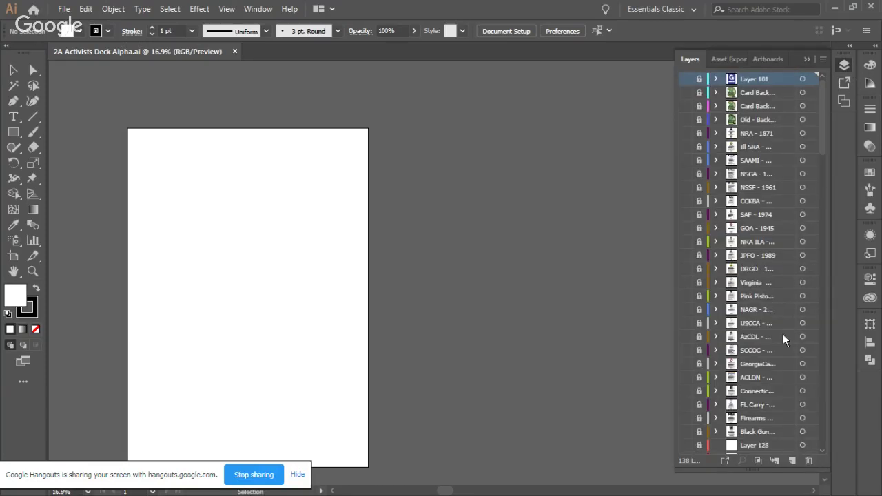
pyautogui.click(751, 271)
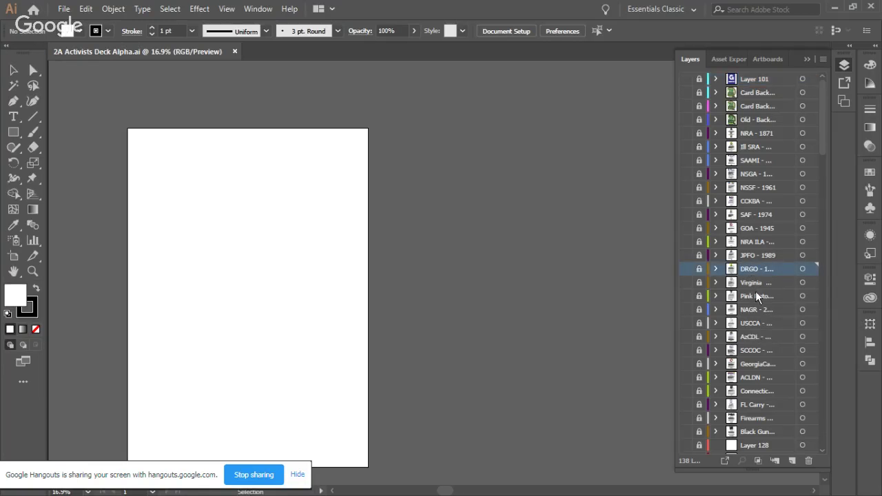
pyautogui.click(793, 460)
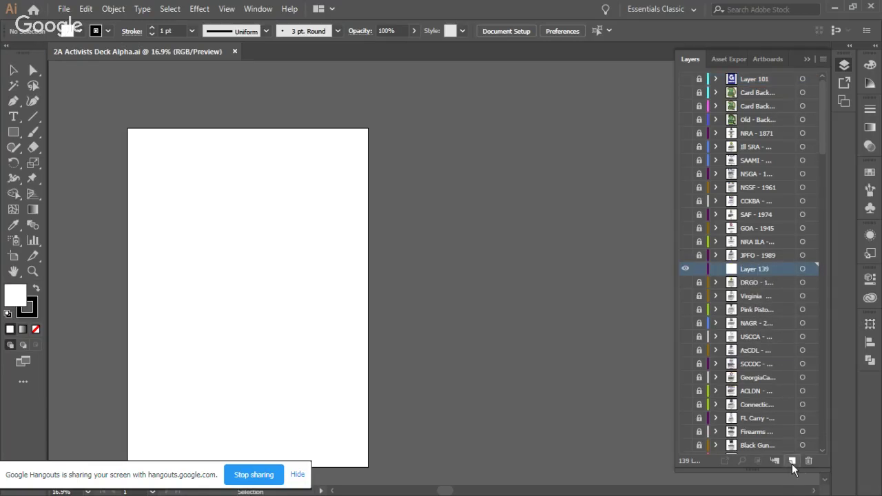
pyautogui.scroll(-3, 772, 317)
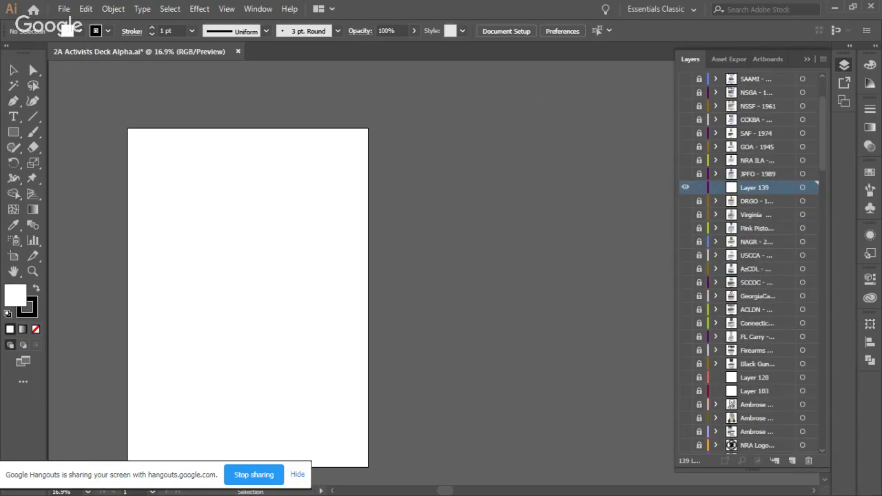
pyautogui.moveTo(557, 10); pyautogui.dragTo(389, 178)
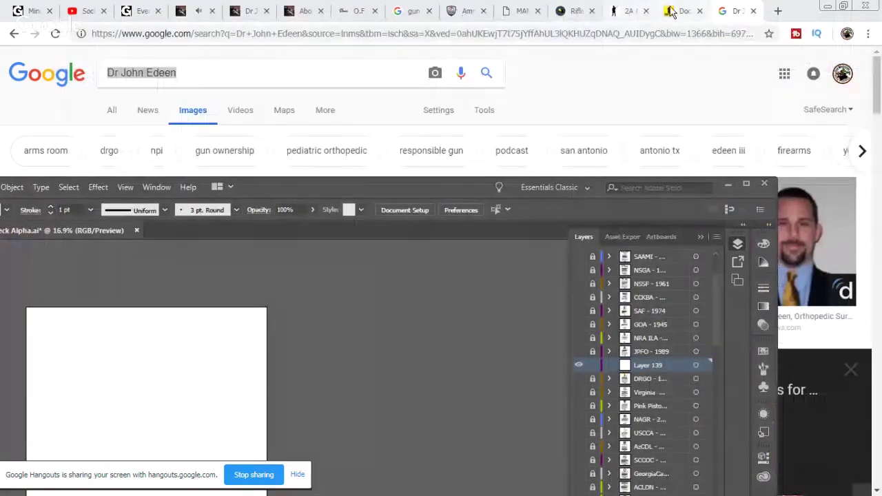
pyautogui.click(621, 11)
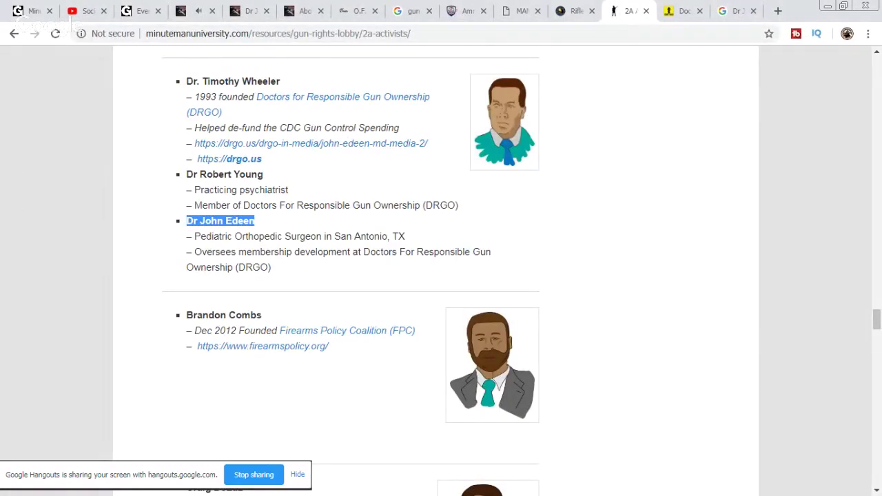
pyautogui.hotkey('alt', 'Tab')
pyautogui.moveTo(438, 187); pyautogui.dragTo(558, 29)
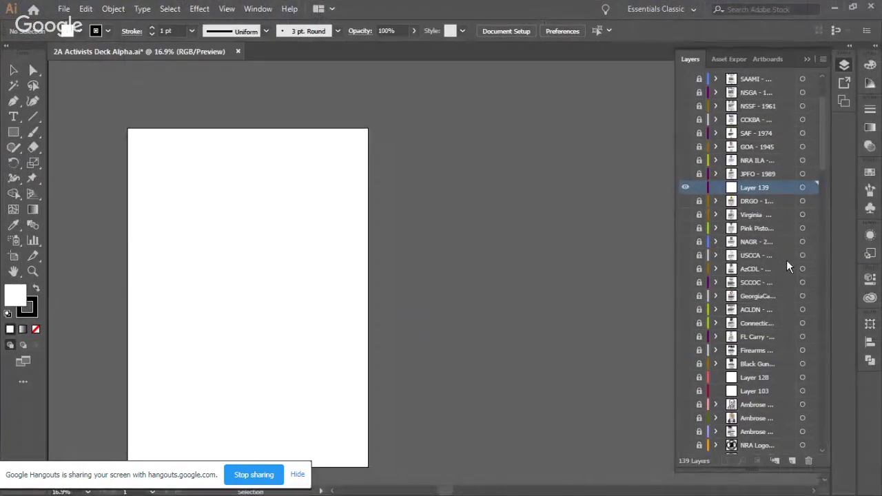
pyautogui.moveTo(756, 193); pyautogui.dragTo(758, 422)
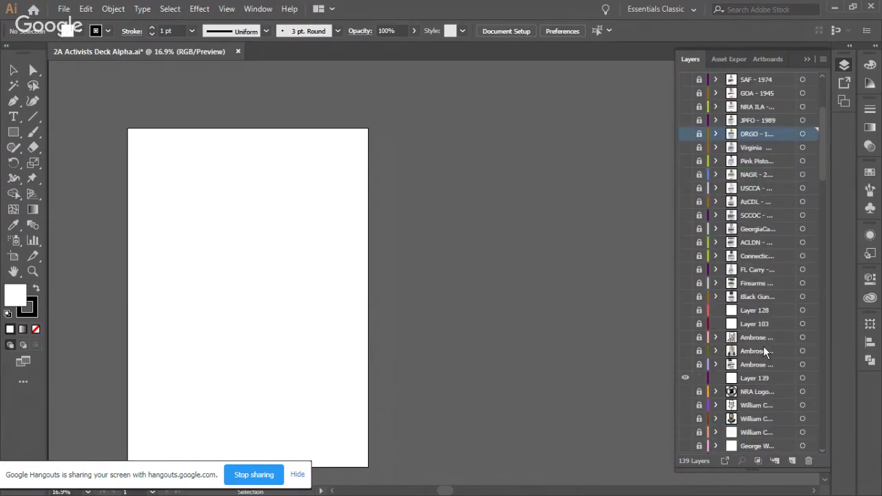
pyautogui.scroll(-6, 759, 358)
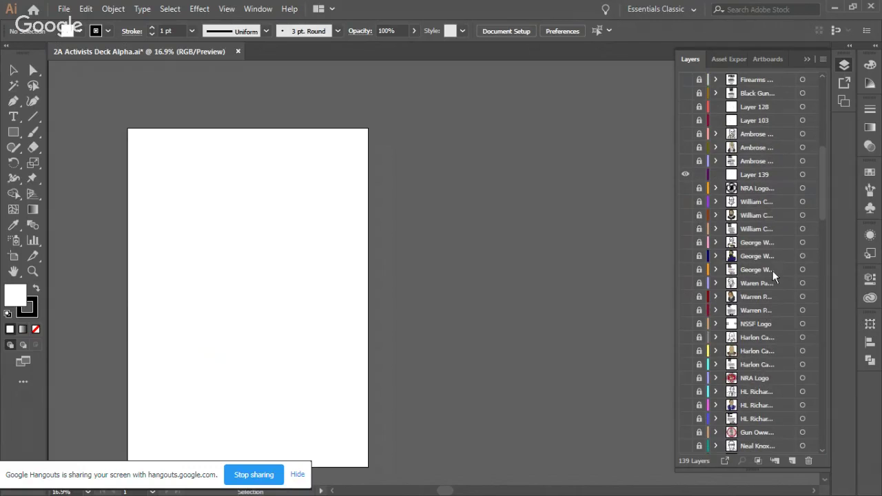
pyautogui.click(754, 176)
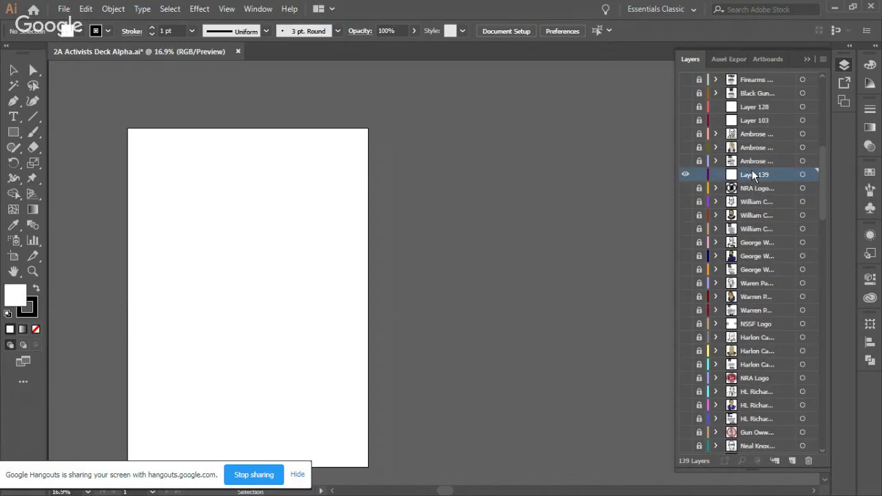
pyautogui.moveTo(754, 176); pyautogui.dragTo(763, 392)
pyautogui.scroll(-4, 763, 392)
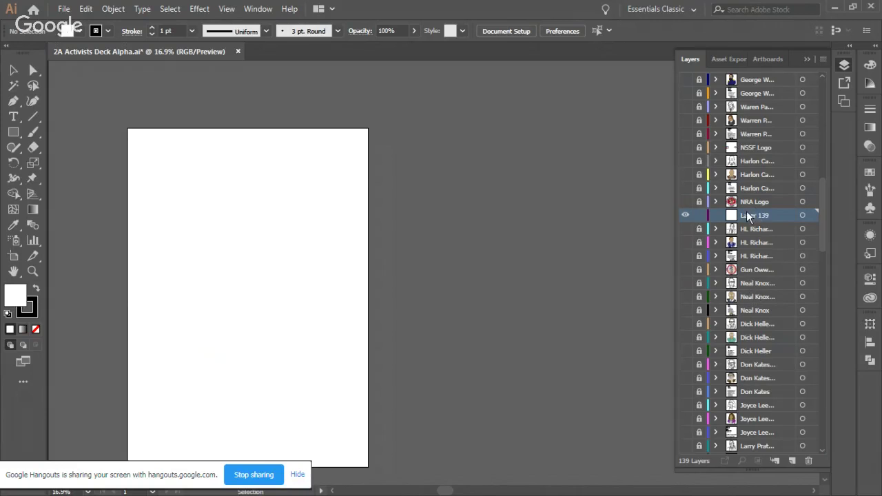
pyautogui.moveTo(750, 216); pyautogui.dragTo(759, 426)
pyautogui.scroll(-7, 770, 374)
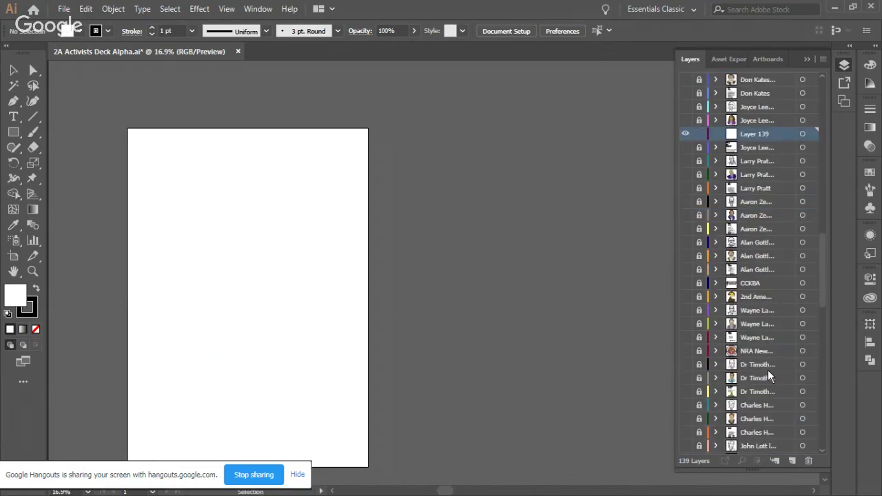
pyautogui.moveTo(759, 138); pyautogui.dragTo(750, 353)
# Step: Rename Layer 139 to the doctor's pasted name in Layer Options
pyautogui.doubleClick(750, 352)
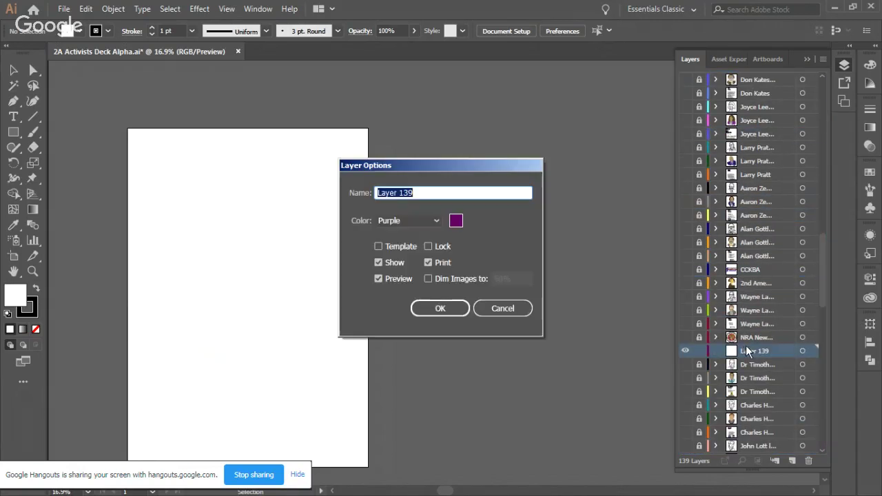
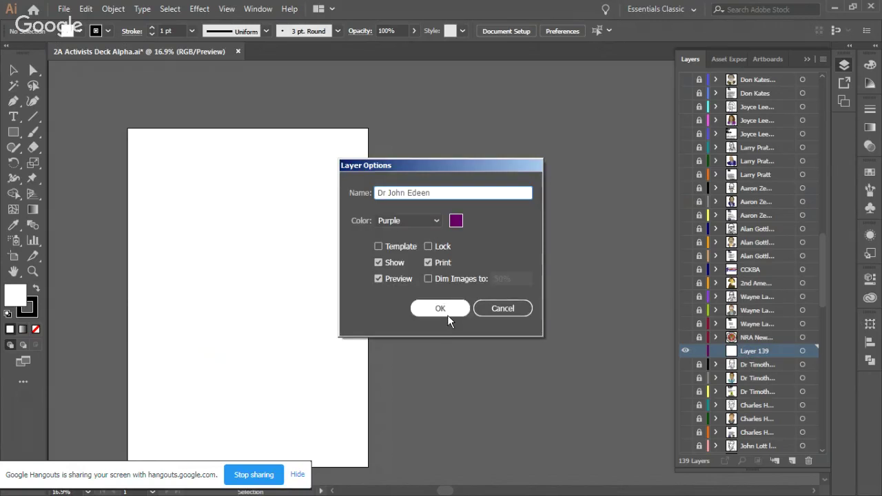
pyautogui.click(446, 309)
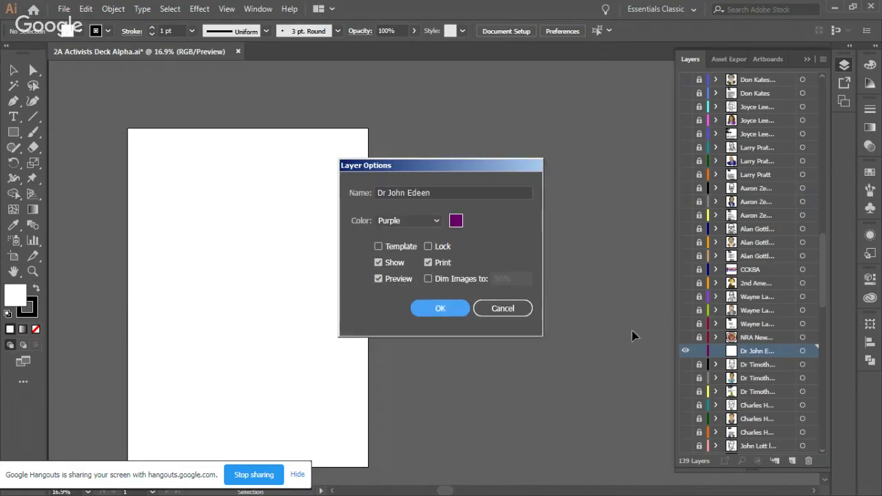
# Step: Add Layers 140 and 141, naming them a short form of his name and his name plus 'lines'
pyautogui.click(793, 462)
pyautogui.click(793, 460)
pyautogui.doubleClick(760, 364)
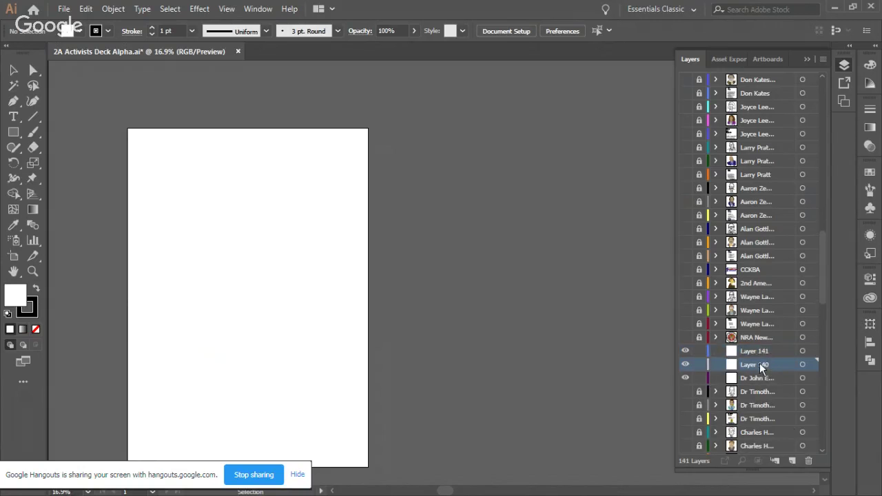
pyautogui.write('John deer')
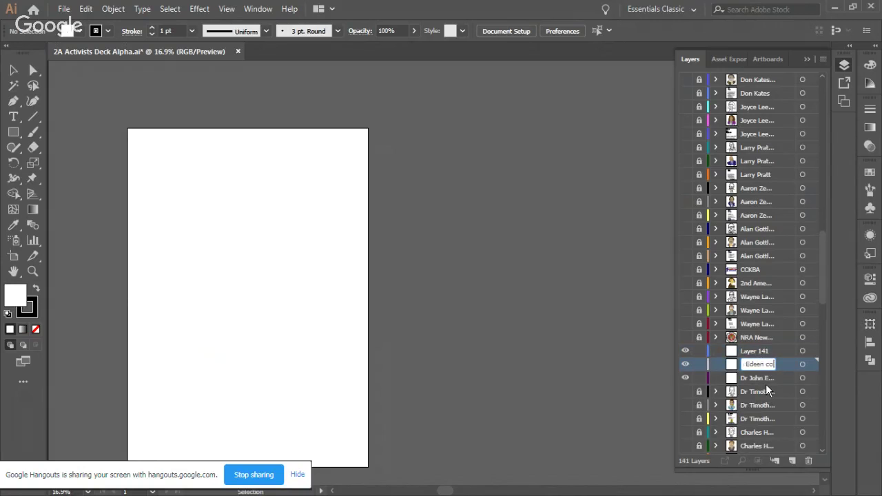
pyautogui.click(756, 353)
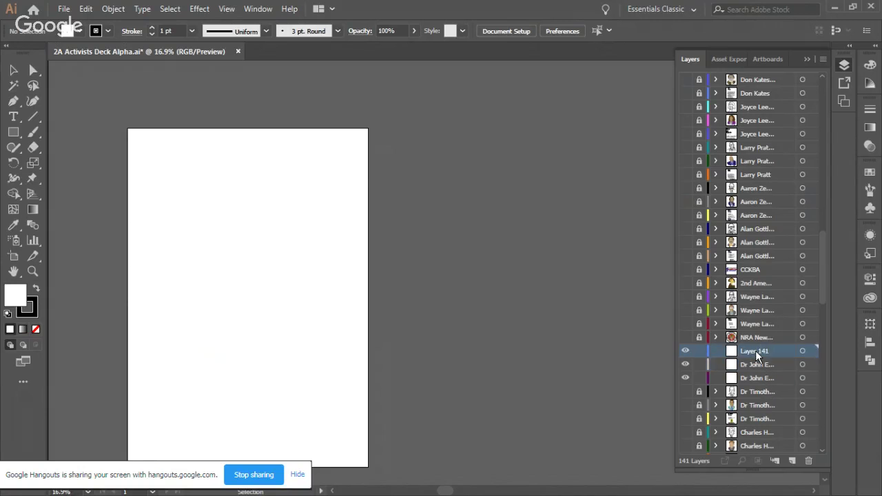
pyautogui.doubleClick(757, 353)
pyautogui.hotkey('ctrl', 'v')
pyautogui.write('lines')
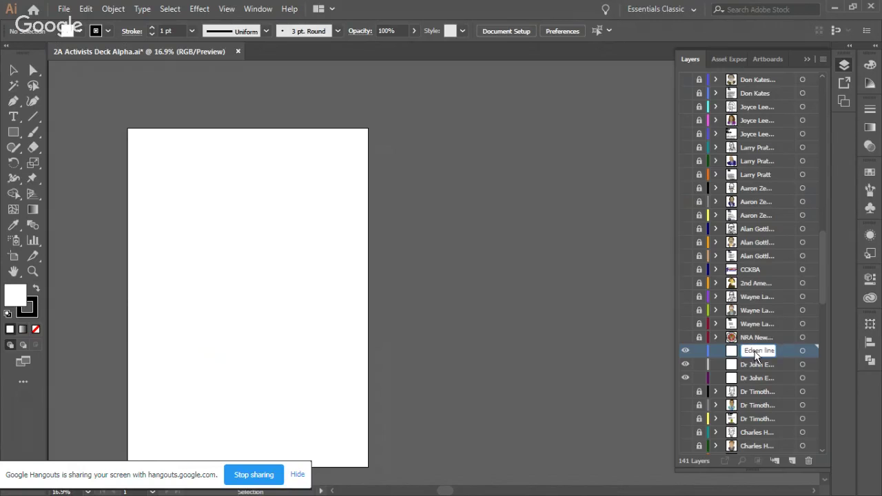
pyautogui.click(743, 379)
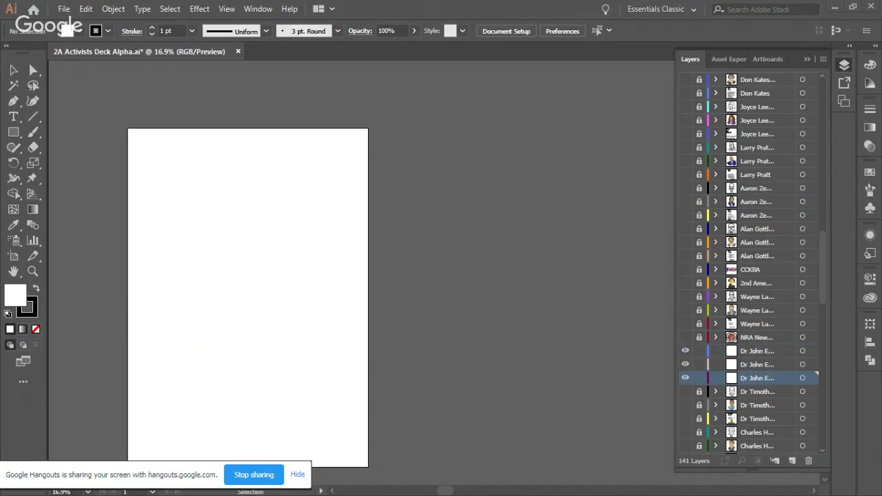
pyautogui.hotkey('alt', 'Tab')
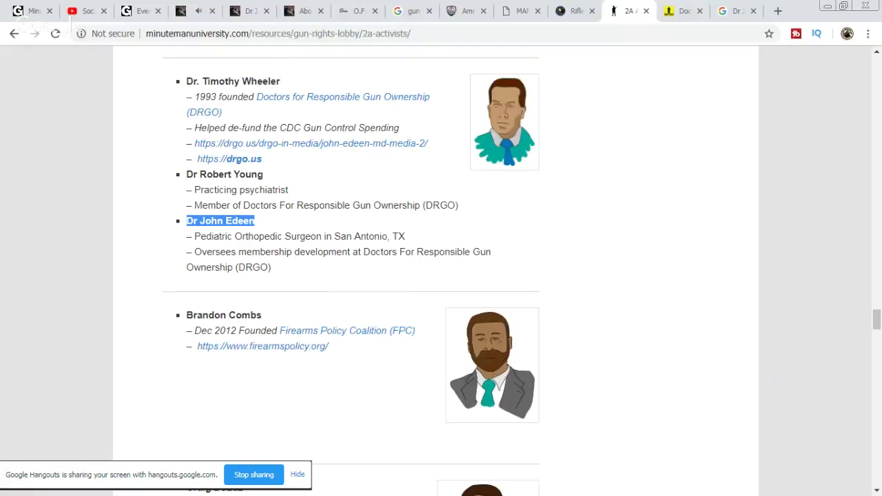
# Step: Copy the enlarged close-up portrait from the Google Images tab and return to Illustrator
pyautogui.click(733, 11)
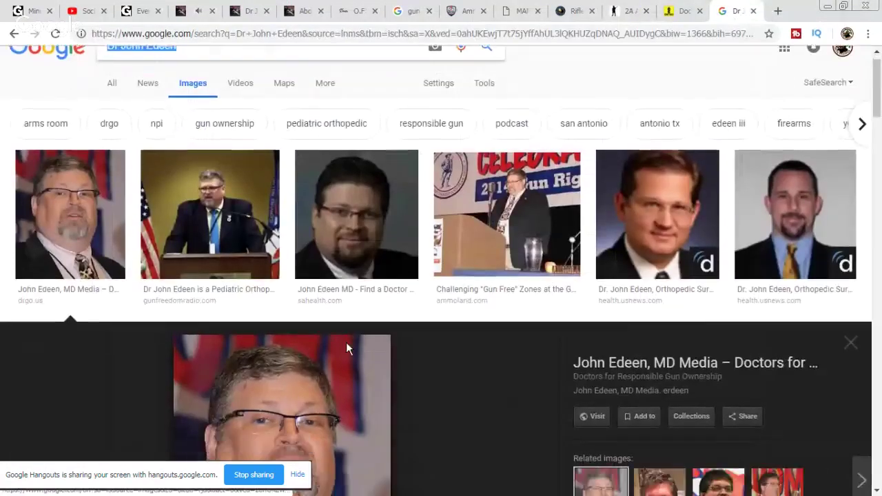
pyautogui.scroll(-3, 347, 341)
pyautogui.rightClick(269, 223)
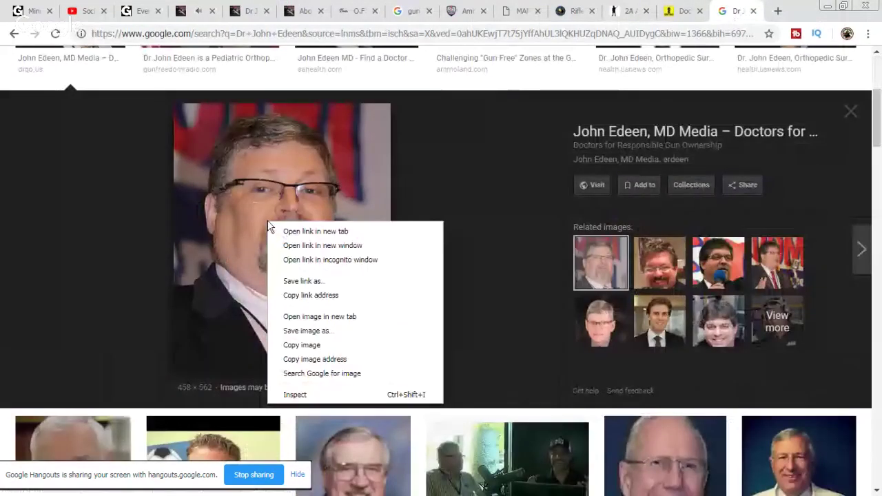
pyautogui.click(333, 345)
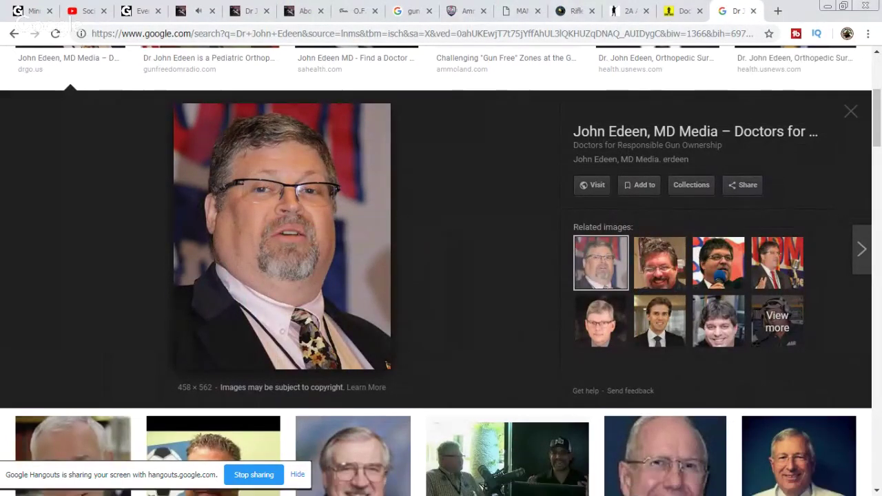
pyautogui.hotkey('alt', 'Tab')
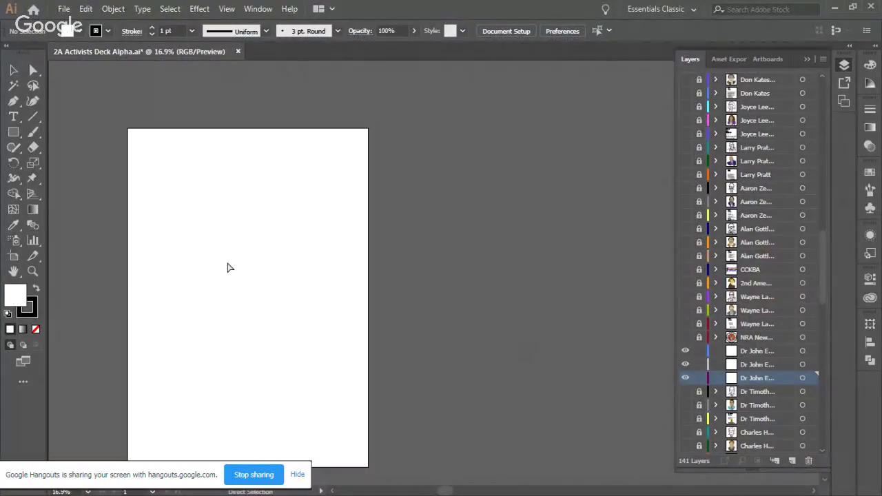
# Step: Paste the portrait, resize it, and move it to the page's right edge
pyautogui.hotkey('ctrl', 'v')
pyautogui.moveTo(427, 275); pyautogui.dragTo(203, 232)
pyautogui.moveTo(235, 264); pyautogui.dragTo(290, 345)
pyautogui.click(351, 256)
pyautogui.hscroll(-1, 351, 255)
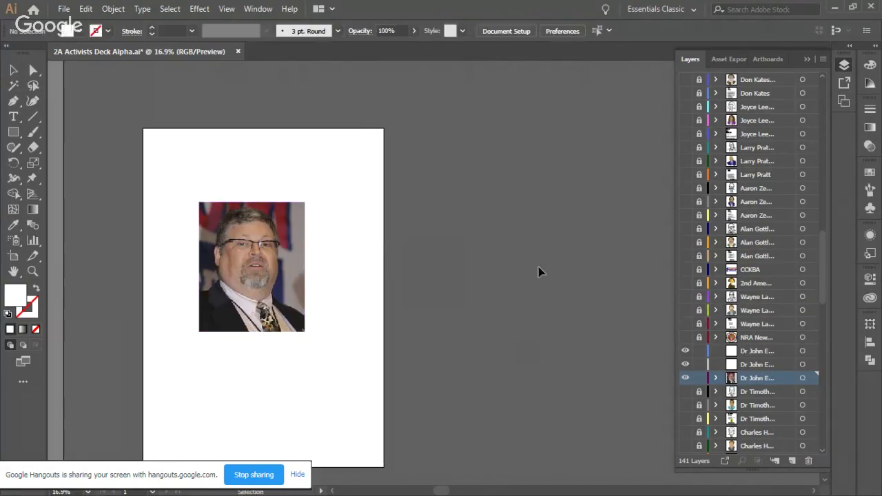
pyautogui.scroll(-2, 536, 271)
pyautogui.hscroll(-3, 536, 271)
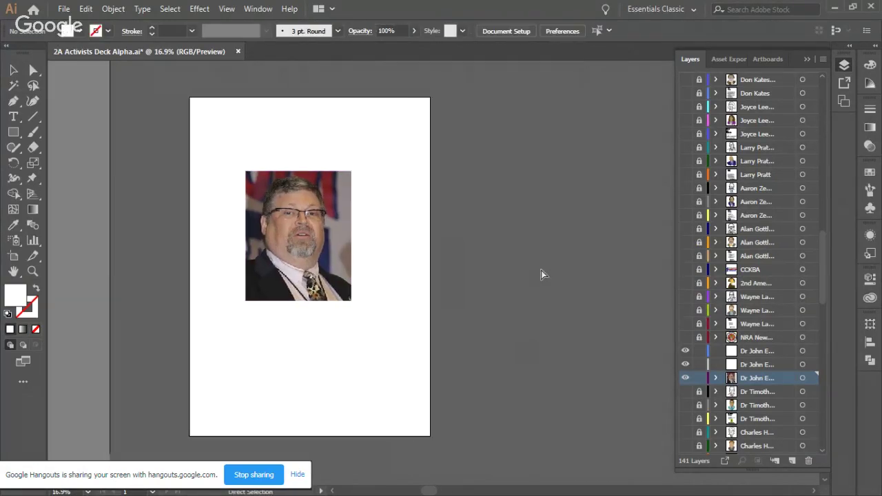
pyautogui.click(686, 310)
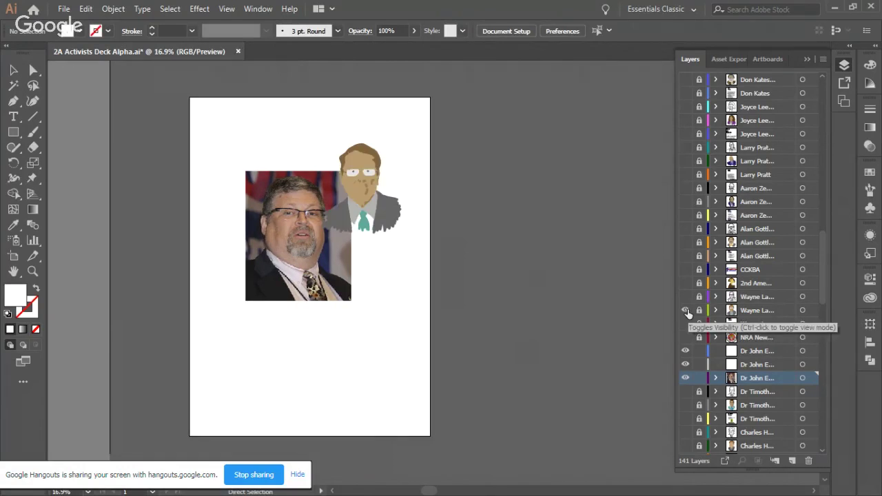
pyautogui.click(687, 310)
pyautogui.moveTo(284, 198); pyautogui.dragTo(314, 166)
pyautogui.moveTo(276, 140); pyautogui.dragTo(302, 173)
pyautogui.moveTo(352, 259); pyautogui.dragTo(347, 231)
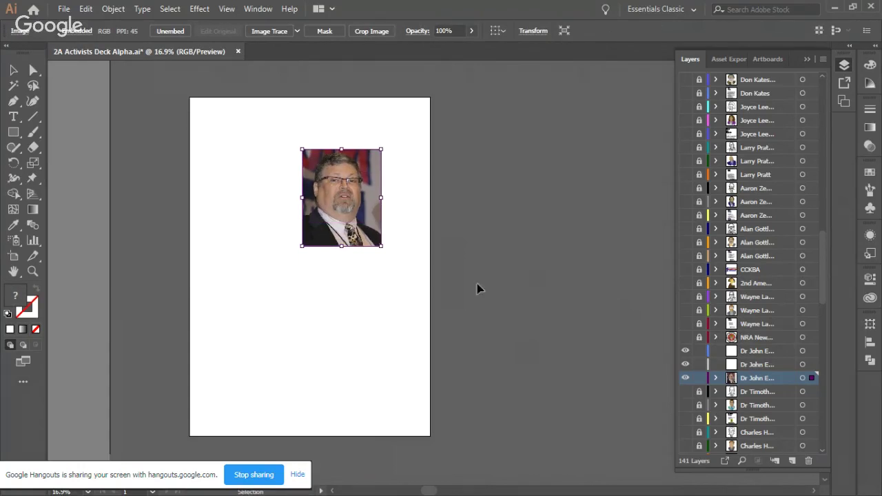
pyautogui.moveTo(356, 188); pyautogui.dragTo(463, 205)
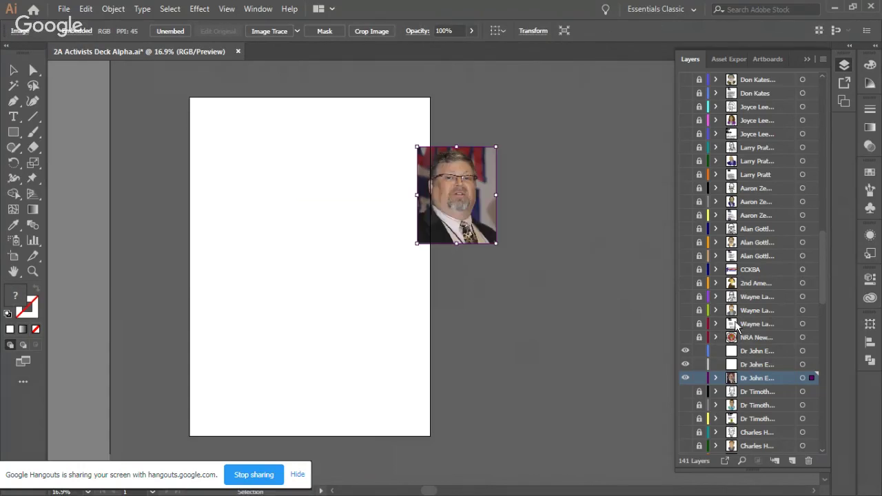
# Step: Compare against finished portraits, then enlarge the photo and nudge it back onto the page
pyautogui.click(686, 202)
pyautogui.click(686, 203)
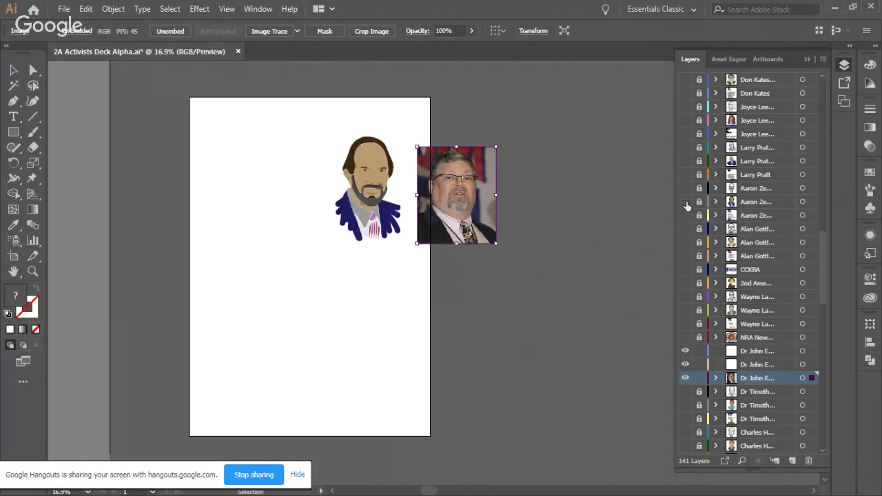
pyautogui.click(685, 161)
pyautogui.click(685, 162)
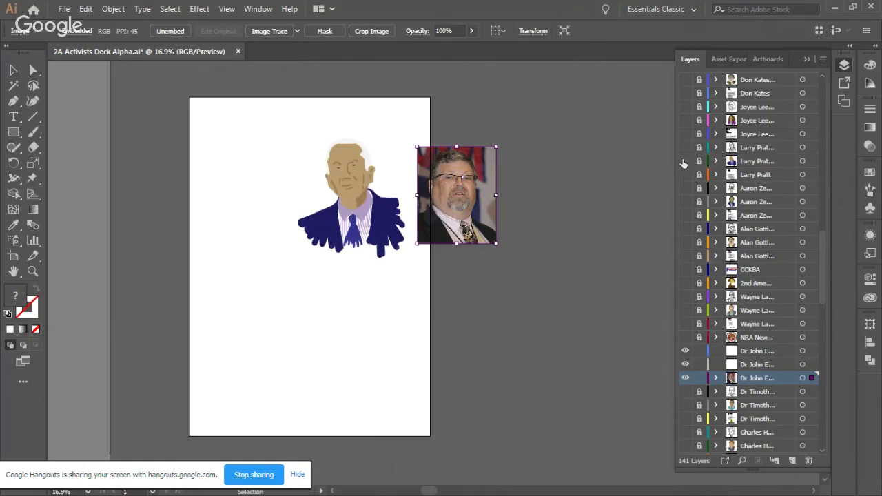
pyautogui.click(686, 121)
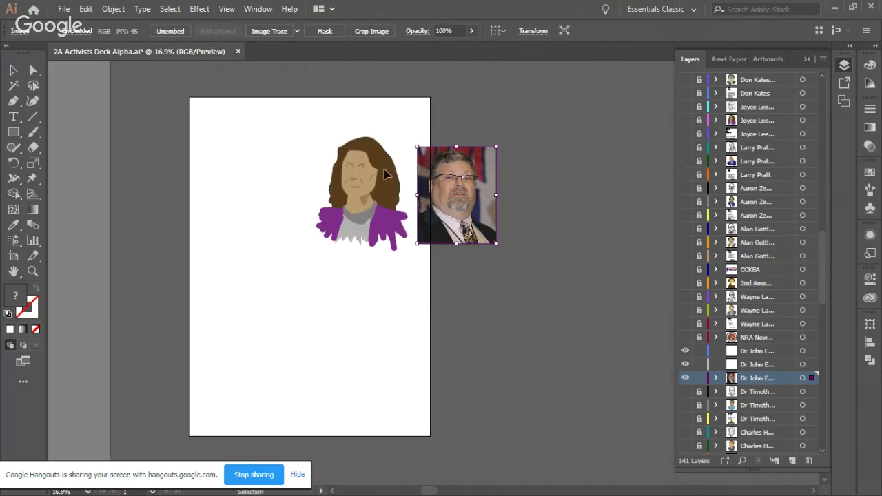
pyautogui.click(685, 121)
pyautogui.moveTo(416, 146); pyautogui.dragTo(400, 125)
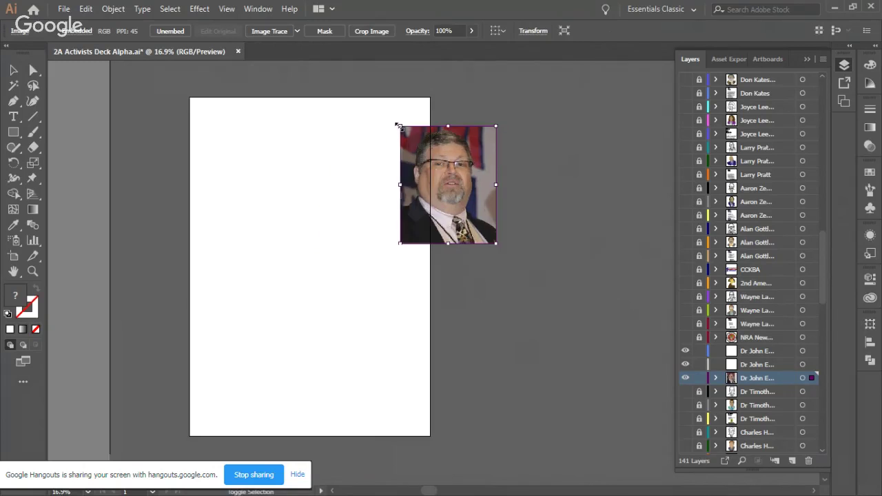
pyautogui.moveTo(408, 213); pyautogui.dragTo(392, 207)
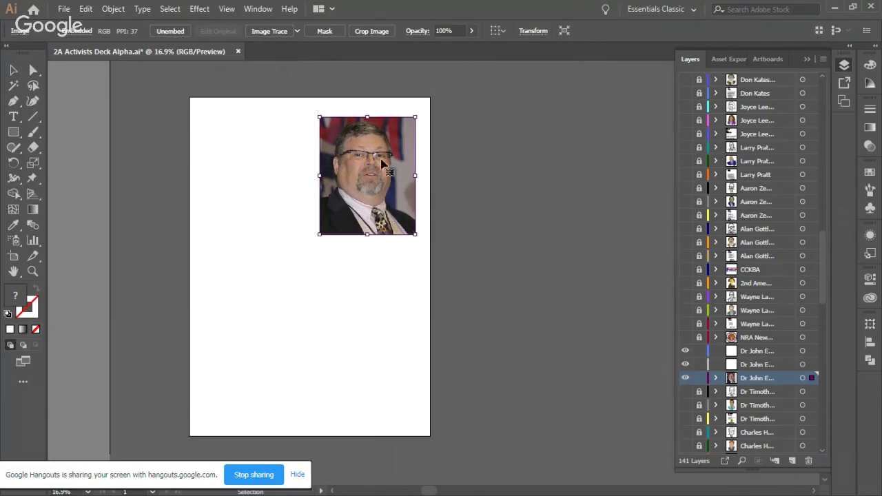
# Step: Fade the photo to 54% opacity and lock its layer
pyautogui.click(473, 30)
pyautogui.moveTo(468, 46); pyautogui.dragTo(447, 48)
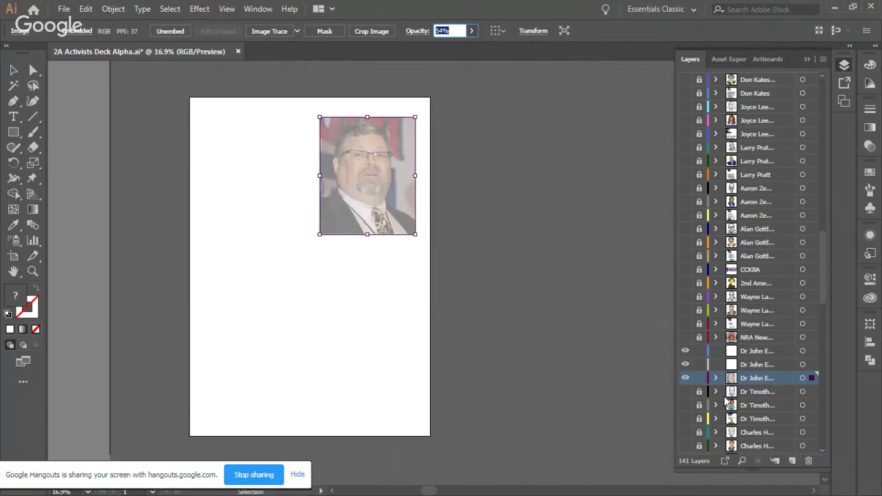
pyautogui.click(699, 377)
pyautogui.click(713, 353)
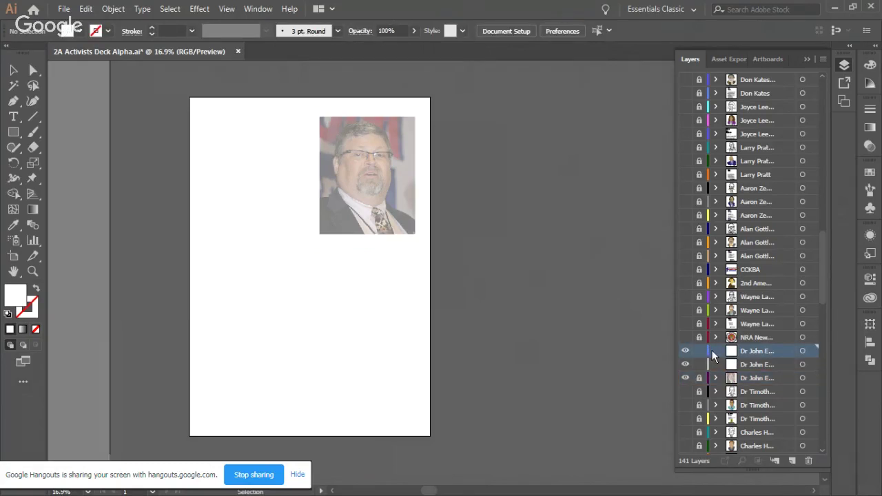
# Step: Lock the middle empty layer and set the Paintbrush to a black stroke with no fill
pyautogui.click(699, 365)
pyautogui.click(32, 132)
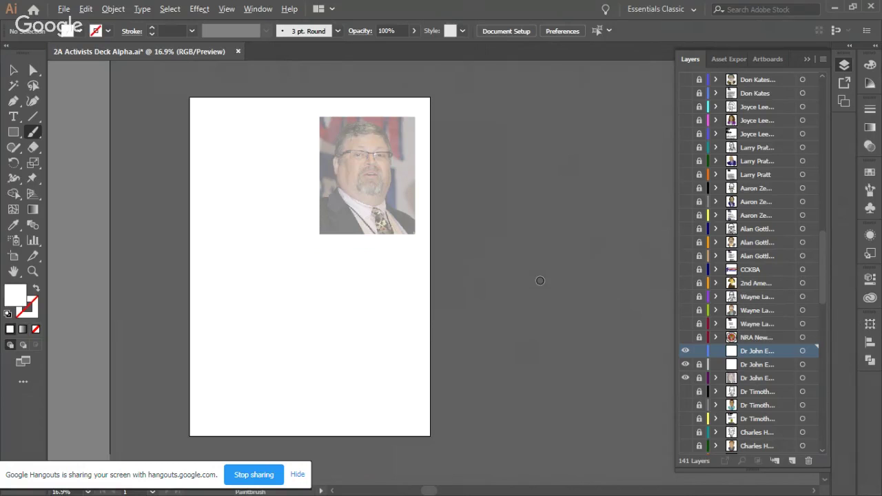
pyautogui.keyDown('alt'); pyautogui.scroll(2, 540, 280); pyautogui.keyUp('alt')
pyautogui.scroll(5, 550, 276)
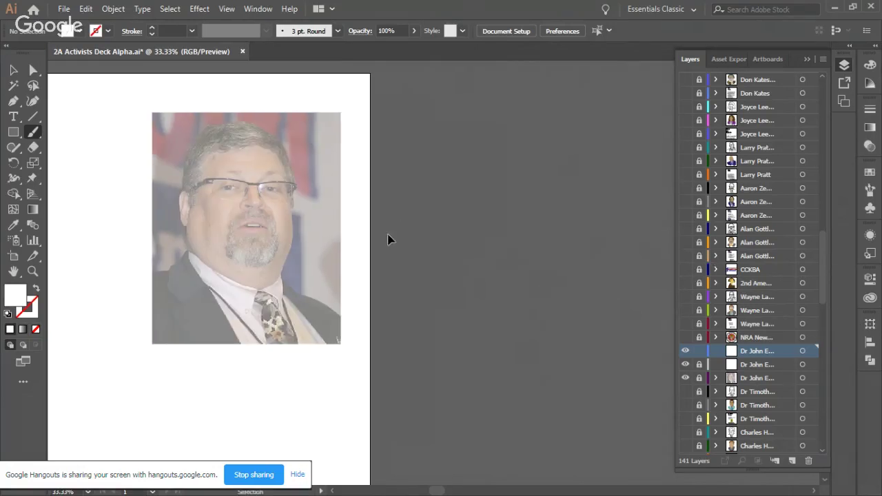
pyautogui.hscroll(-5, 388, 240)
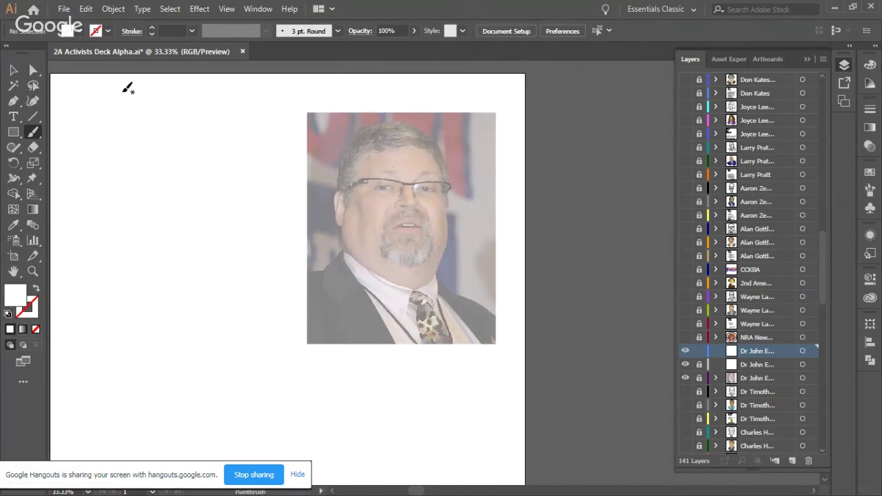
pyautogui.click(99, 31)
pyautogui.click(35, 52)
pyautogui.click(80, 30)
pyautogui.click(80, 30)
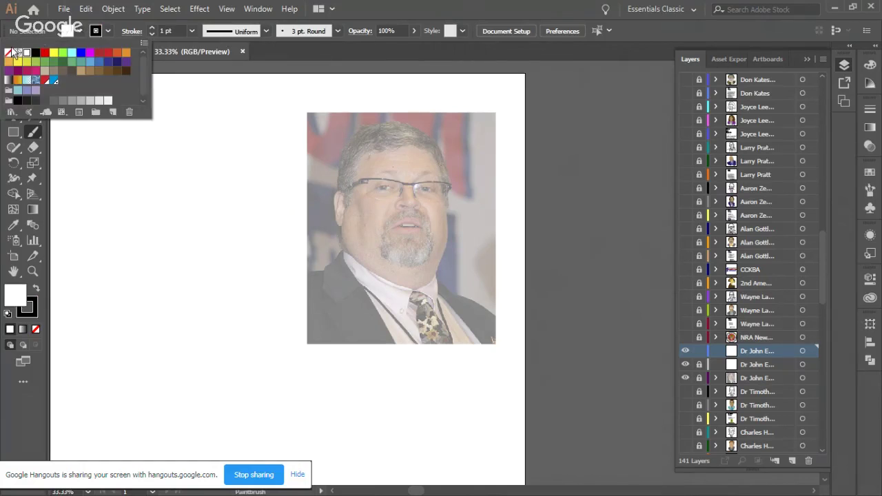
pyautogui.click(8, 53)
pyautogui.click(80, 29)
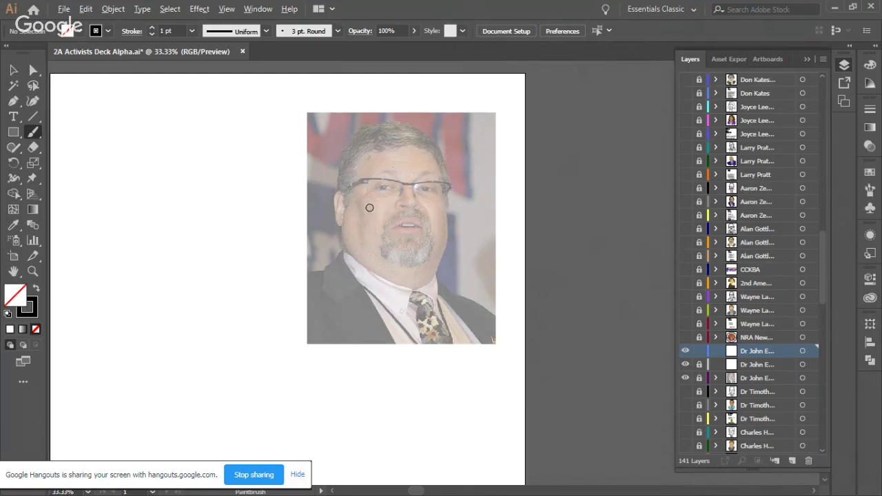
# Step: Test a stroke along the glasses top, undo it, and center the Mouse Properties window
pyautogui.scroll(2, 370, 208)
pyautogui.hscroll(-1, 359, 193)
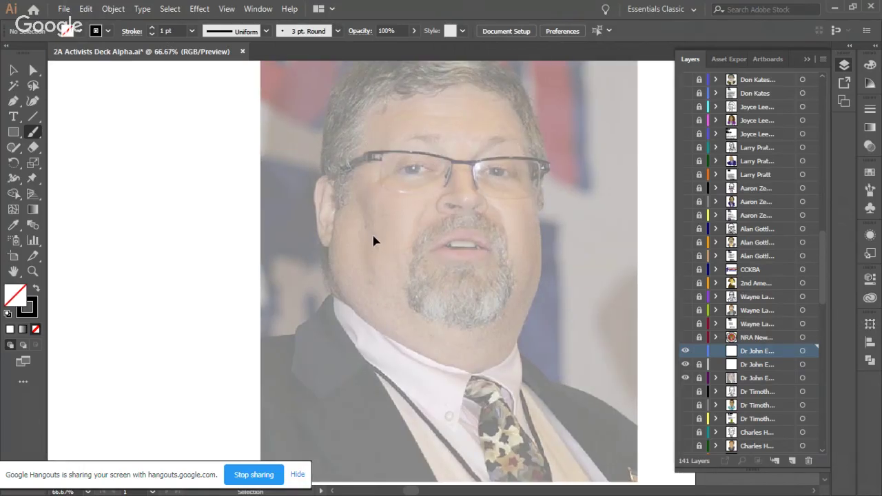
pyautogui.scroll(2, 379, 231)
pyautogui.hscroll(3, 380, 233)
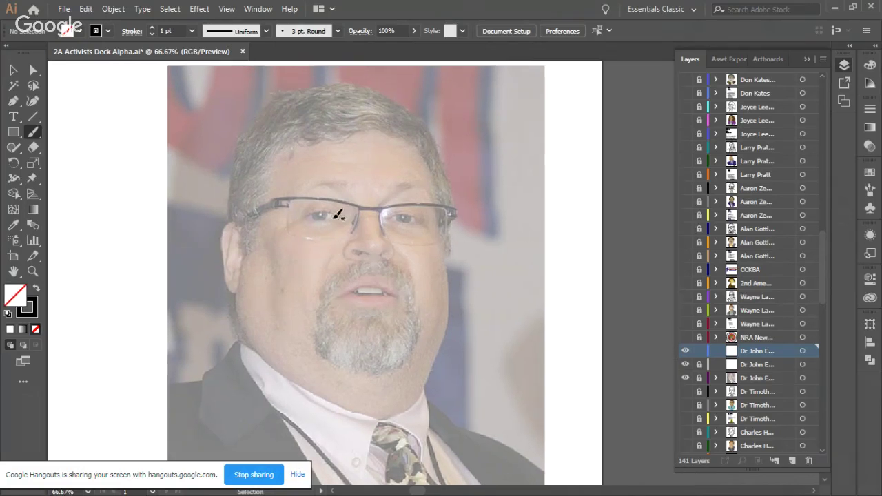
pyautogui.moveTo(273, 201)
pyautogui.mouseDown()
pyautogui.moveTo(440, 198)
pyautogui.moveTo(458, 205)
pyautogui.mouseUp()
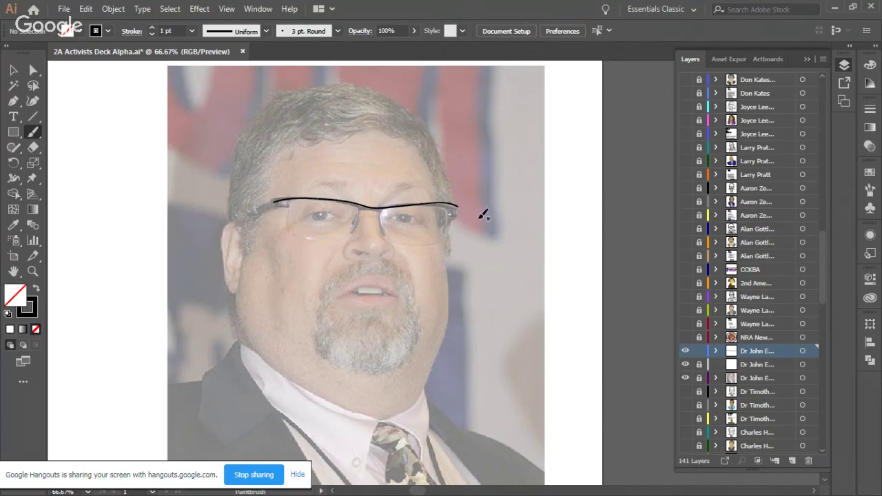
pyautogui.hotkey('ctrl', 'z')
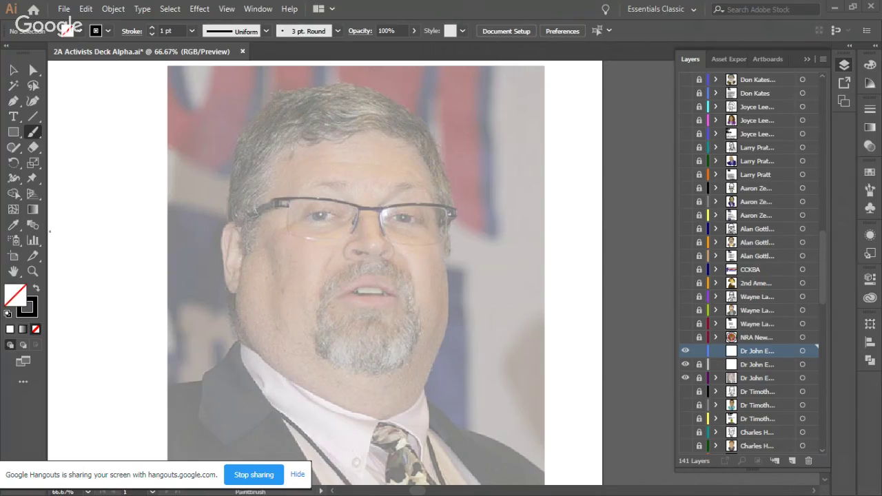
pyautogui.moveTo(231, 115); pyautogui.dragTo(454, 95)
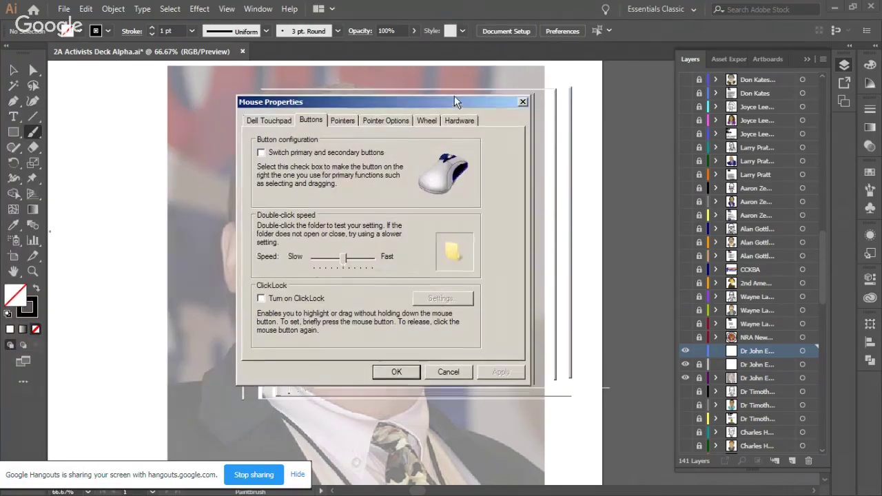
# Step: Lower the pointer speed slider toward Slow in Pointer Options and apply with OK
pyautogui.click(340, 119)
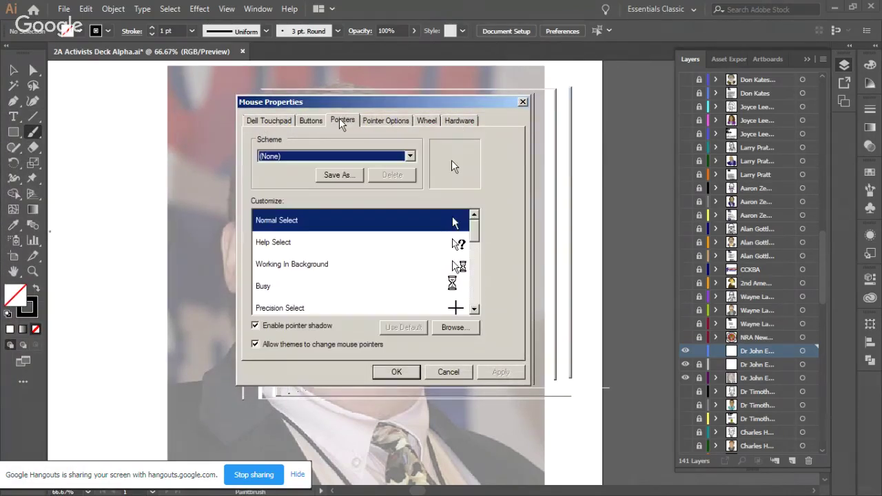
pyautogui.click(312, 126)
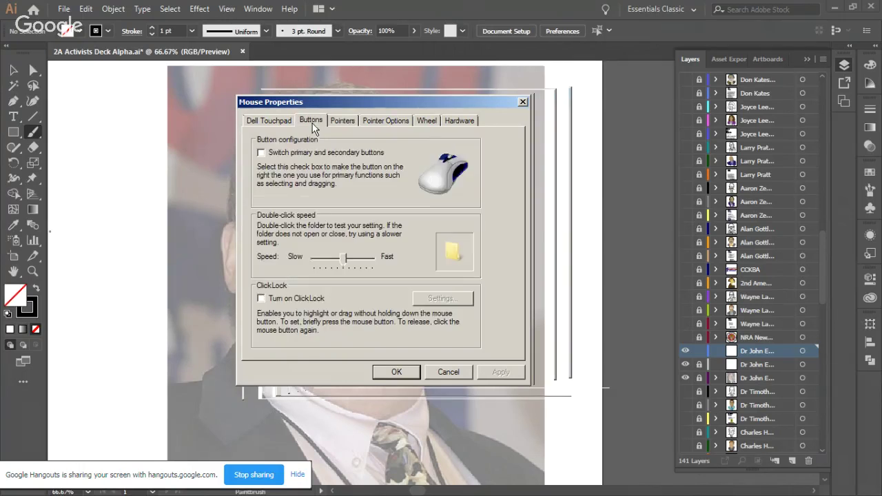
pyautogui.click(399, 125)
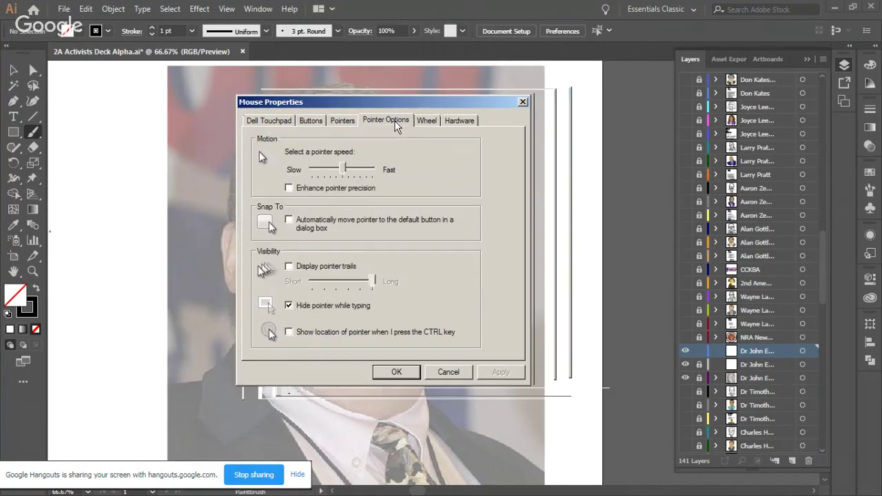
pyautogui.moveTo(350, 169); pyautogui.dragTo(324, 172)
pyautogui.moveTo(324, 172); pyautogui.dragTo(317, 172)
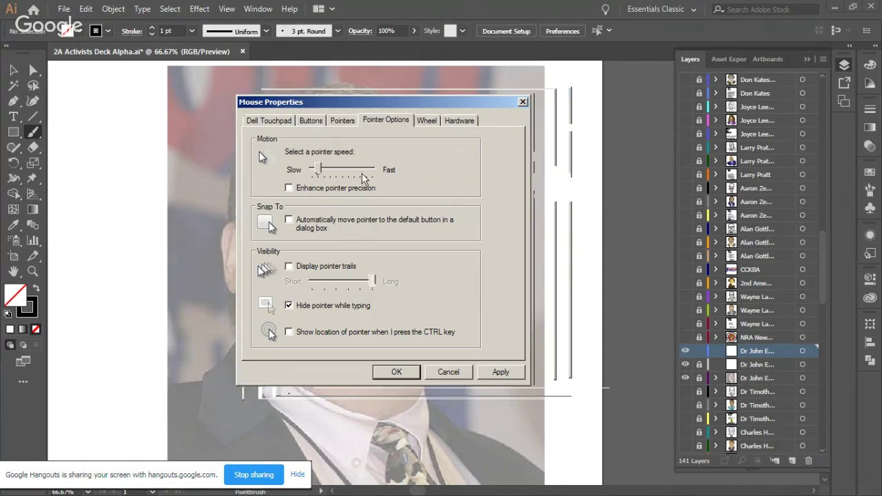
pyautogui.moveTo(318, 171); pyautogui.dragTo(325, 171)
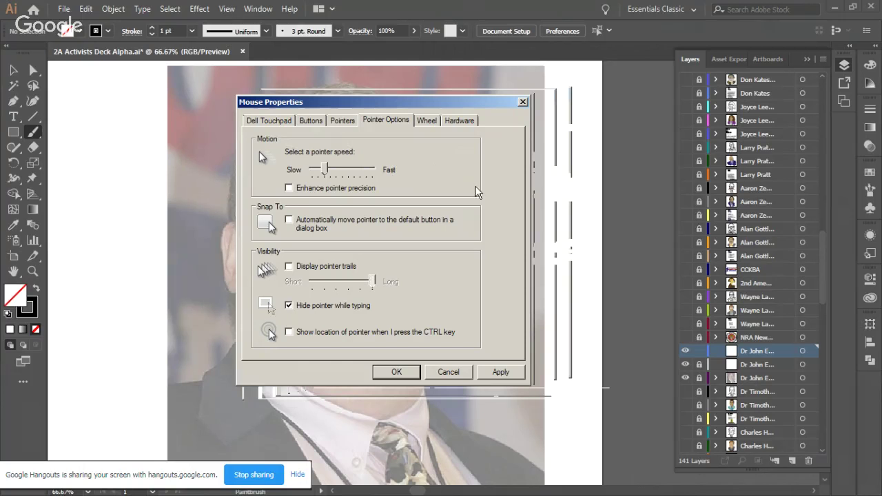
pyautogui.click(398, 372)
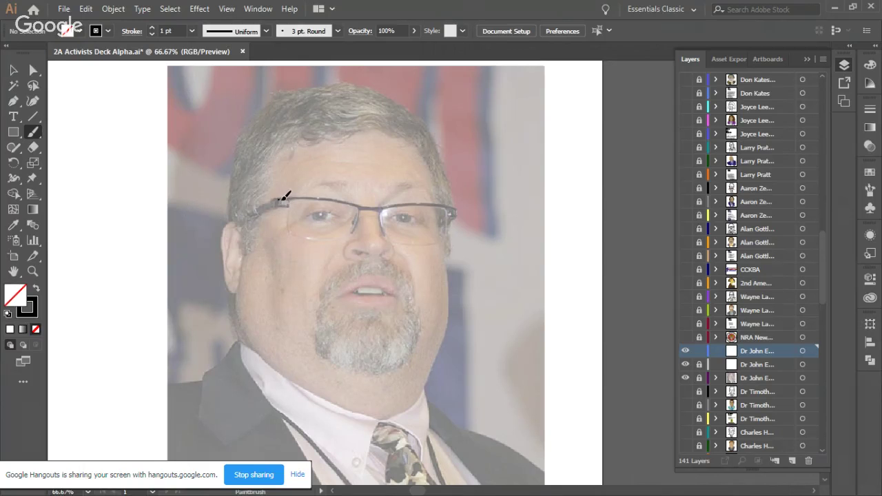
# Step: Trace the top of the glasses frame from the left lens to the right temple
pyautogui.moveTo(289, 199); pyautogui.dragTo(301, 198)
pyautogui.moveTo(388, 205); pyautogui.dragTo(399, 204)
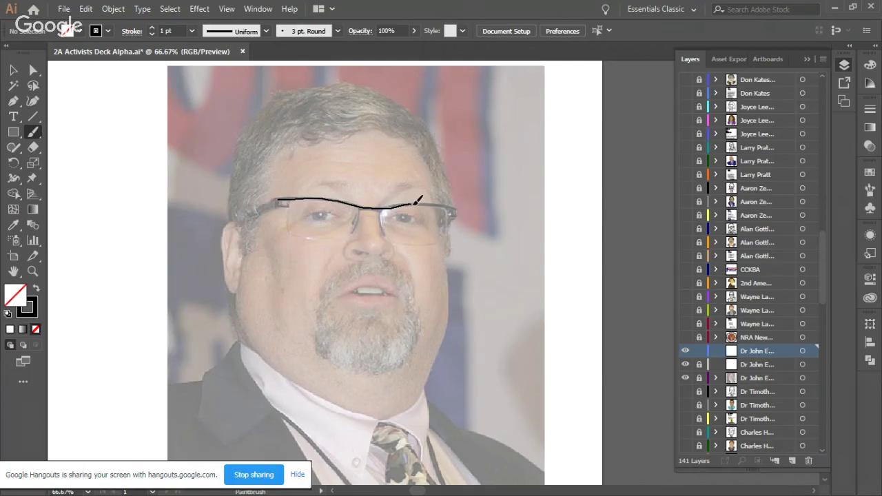
pyautogui.moveTo(437, 201); pyautogui.dragTo(463, 206)
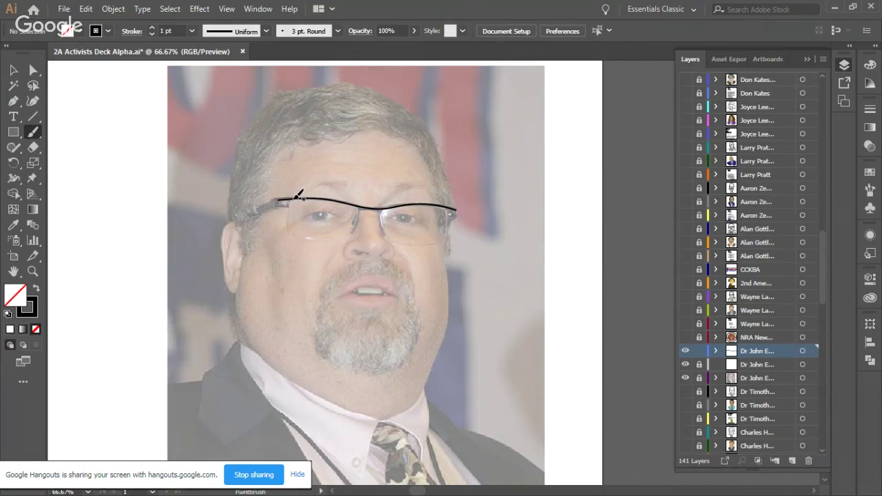
# Step: Outline the left lens edge and redraw the right lens's lower rim until it fits
pyautogui.moveTo(288, 201)
pyautogui.mouseDown()
pyautogui.moveTo(298, 232)
pyautogui.moveTo(324, 240)
pyautogui.moveTo(353, 234)
pyautogui.moveTo(374, 207)
pyautogui.moveTo(391, 238)
pyautogui.moveTo(441, 237)
pyautogui.moveTo(453, 204)
pyautogui.mouseUp()
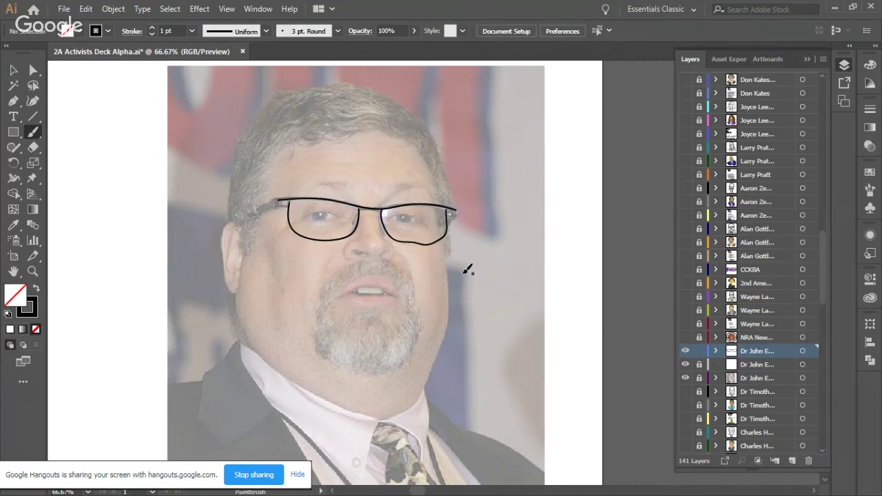
pyautogui.hotkey('ctrl', 'z')
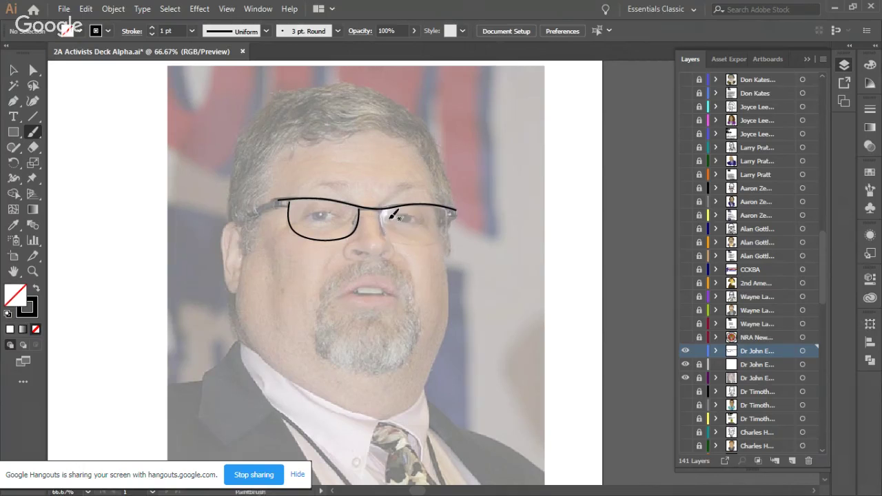
pyautogui.moveTo(384, 209)
pyautogui.mouseDown()
pyautogui.moveTo(386, 233)
pyautogui.moveTo(419, 244)
pyautogui.moveTo(442, 241)
pyautogui.moveTo(450, 207)
pyautogui.mouseUp()
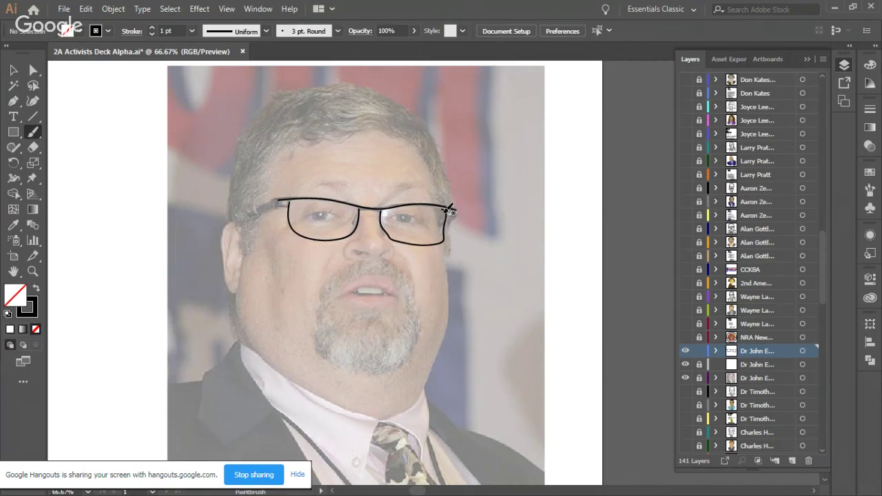
pyautogui.hotkey('ctrl', 'z')
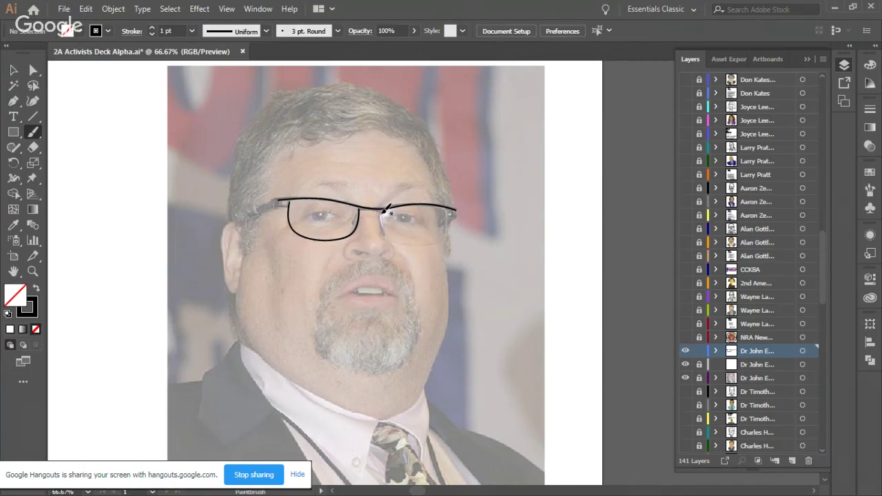
pyautogui.moveTo(391, 234)
pyautogui.mouseDown()
pyautogui.moveTo(435, 241)
pyautogui.moveTo(452, 204)
pyautogui.mouseUp()
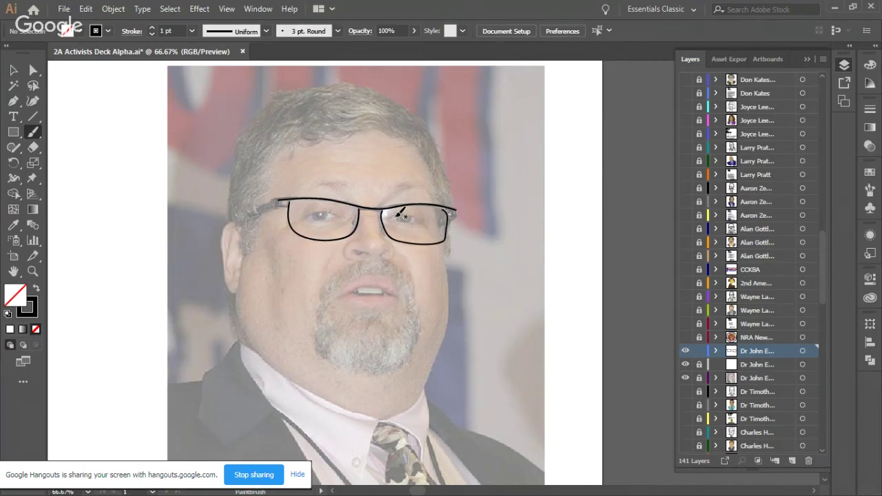
# Step: Draw the eyelid arcs inside the left and right lenses, redoing poor strokes
pyautogui.moveTo(405, 216); pyautogui.dragTo(419, 217)
pyautogui.moveTo(333, 211); pyautogui.dragTo(319, 205)
pyautogui.hotkey('ctrl', 'z')
pyautogui.moveTo(313, 211); pyautogui.dragTo(307, 219)
pyautogui.hotkey('ctrl', 'z')
pyautogui.moveTo(319, 214); pyautogui.dragTo(320, 218)
pyautogui.moveTo(402, 215); pyautogui.dragTo(412, 218)
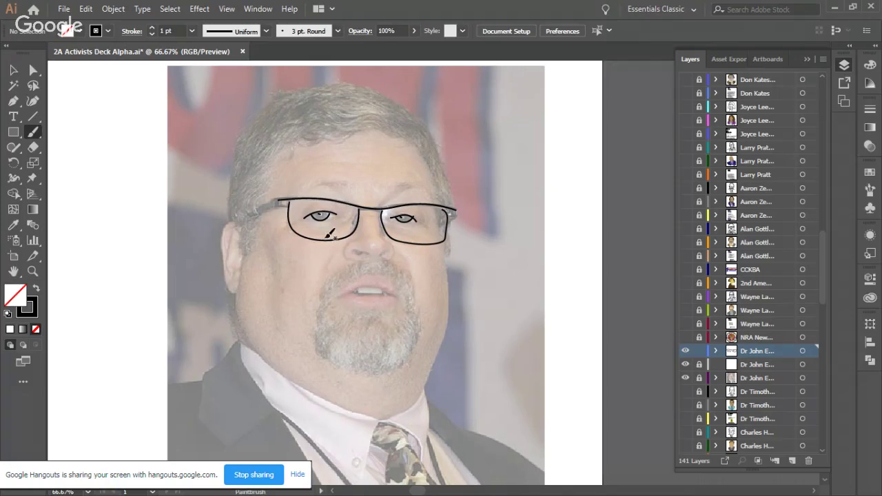
# Step: Draw a curve along the left ear, removing the unwanted jaw stroke
pyautogui.press('v')
pyautogui.press('b')
pyautogui.moveTo(224, 224)
pyautogui.mouseDown()
pyautogui.moveTo(230, 277)
pyautogui.moveTo(233, 287)
pyautogui.moveTo(241, 283)
pyautogui.moveTo(254, 346)
pyautogui.moveTo(338, 404)
pyautogui.moveTo(395, 419)
pyautogui.moveTo(410, 412)
pyautogui.moveTo(446, 366)
pyautogui.moveTo(450, 332)
pyautogui.moveTo(445, 342)
pyautogui.mouseUp()
pyautogui.hotkey('ctrl', 'z')
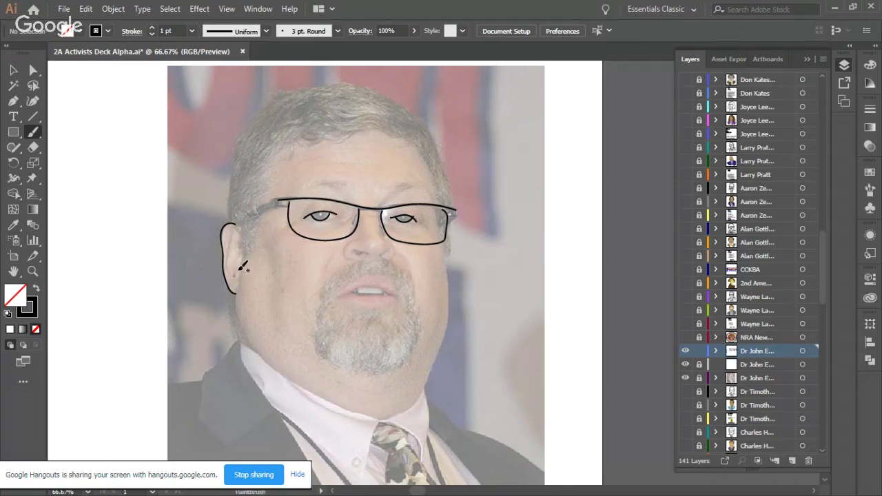
# Step: Stroke the jawline from the left cheek to the chin and up the right, plus both ears
pyautogui.moveTo(242, 262)
pyautogui.mouseDown()
pyautogui.moveTo(240, 312)
pyautogui.moveTo(259, 350)
pyautogui.moveTo(315, 393)
pyautogui.moveTo(373, 416)
pyautogui.mouseUp()
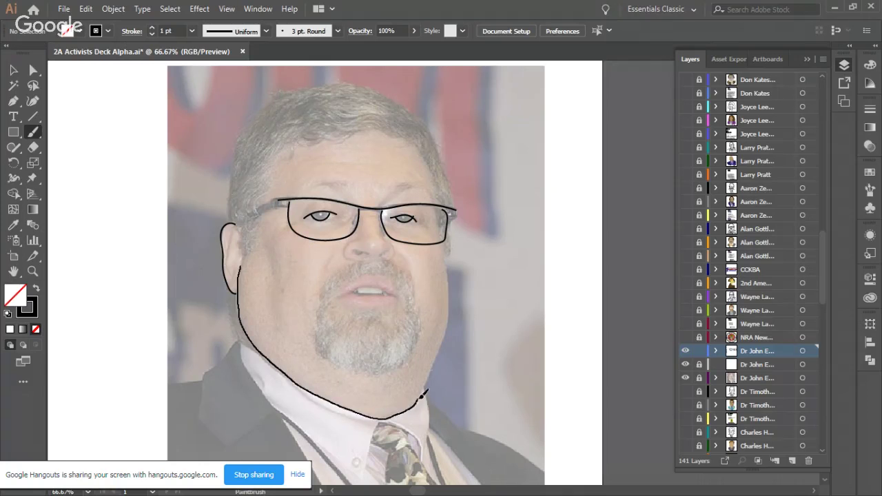
pyautogui.moveTo(436, 364)
pyautogui.mouseDown()
pyautogui.moveTo(452, 297)
pyautogui.moveTo(442, 237)
pyautogui.mouseUp()
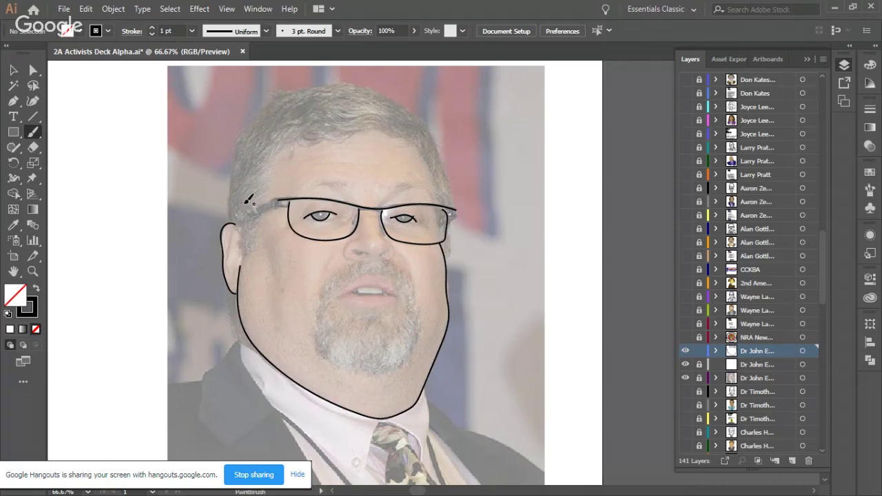
pyautogui.moveTo(236, 228)
pyautogui.mouseDown()
pyautogui.moveTo(242, 259)
pyautogui.moveTo(293, 144)
pyautogui.moveTo(357, 133)
pyautogui.moveTo(418, 140)
pyautogui.moveTo(440, 204)
pyautogui.mouseUp()
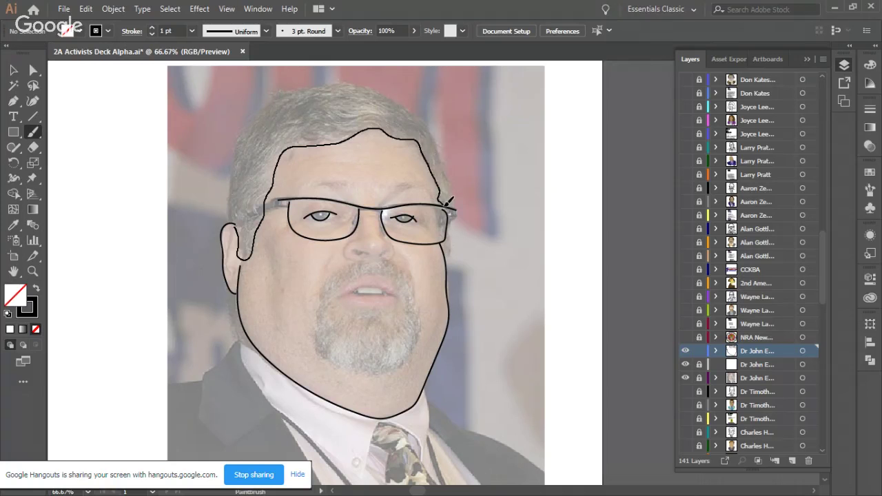
pyautogui.moveTo(449, 256)
pyautogui.mouseDown()
pyautogui.moveTo(457, 188)
pyautogui.moveTo(434, 128)
pyautogui.moveTo(412, 101)
pyautogui.moveTo(355, 81)
pyautogui.moveTo(286, 86)
pyautogui.moveTo(267, 96)
pyautogui.moveTo(237, 142)
pyautogui.moveTo(227, 191)
pyautogui.moveTo(233, 227)
pyautogui.mouseUp()
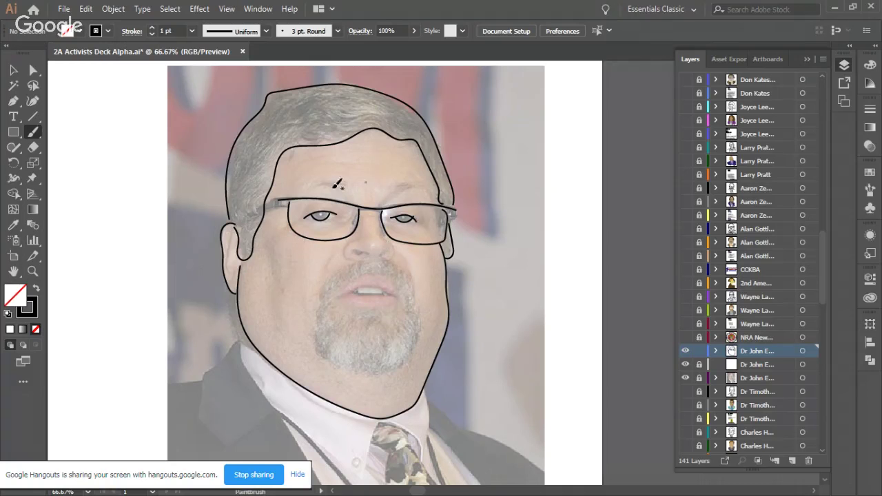
# Step: Draw both eyebrows, the line under the nose, the left nostril and the nose's right side
pyautogui.moveTo(340, 182); pyautogui.dragTo(319, 183)
pyautogui.moveTo(397, 184)
pyautogui.mouseDown()
pyautogui.moveTo(432, 186)
pyautogui.moveTo(433, 197)
pyautogui.mouseUp()
pyautogui.press('v')
pyautogui.moveTo(349, 255); pyautogui.dragTo(361, 252)
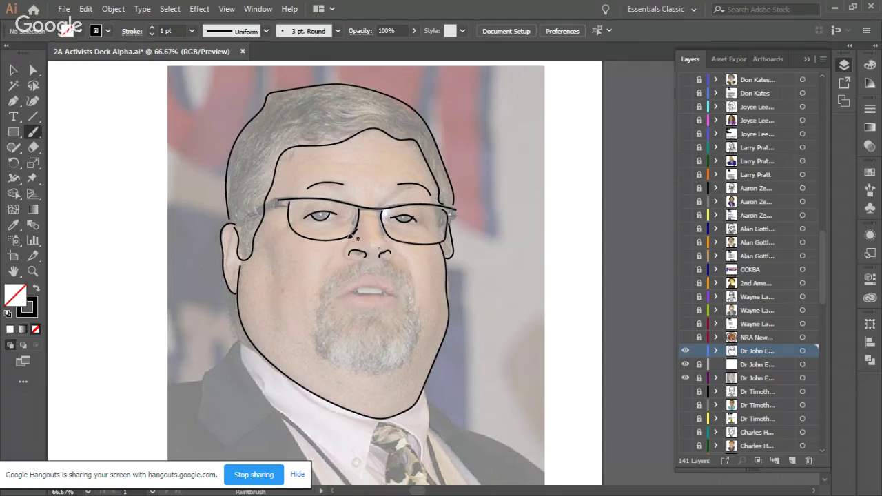
pyautogui.moveTo(345, 252); pyautogui.dragTo(352, 240)
pyautogui.moveTo(381, 219); pyautogui.dragTo(401, 254)
# Step: Outline the goatee around the chin and the upper lip around the mouth
pyautogui.moveTo(346, 294); pyautogui.dragTo(400, 296)
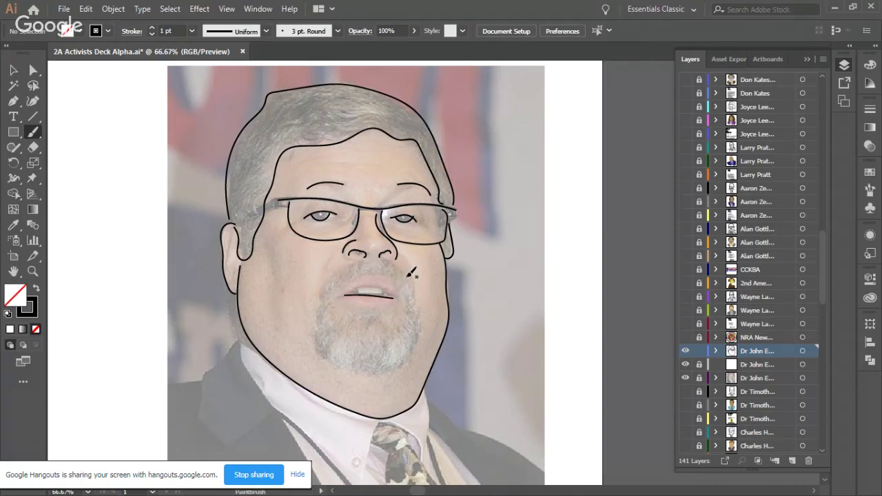
pyautogui.hotkey('ctrl', 'z')
pyautogui.moveTo(345, 293)
pyautogui.mouseDown()
pyautogui.moveTo(396, 294)
pyautogui.moveTo(384, 293)
pyautogui.mouseUp()
pyautogui.moveTo(339, 274)
pyautogui.mouseDown()
pyautogui.moveTo(361, 261)
pyautogui.moveTo(402, 260)
pyautogui.moveTo(421, 313)
pyautogui.moveTo(413, 357)
pyautogui.moveTo(353, 374)
pyautogui.moveTo(319, 353)
pyautogui.moveTo(315, 314)
pyautogui.mouseUp()
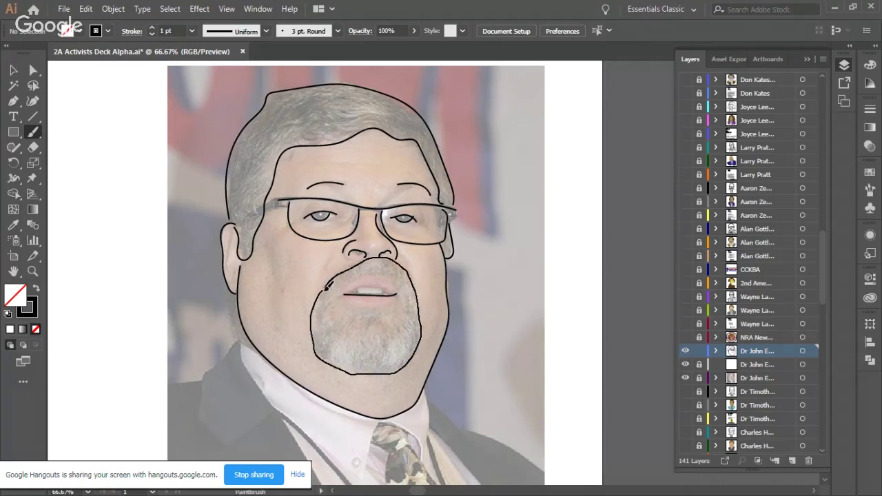
pyautogui.moveTo(332, 282); pyautogui.dragTo(334, 279)
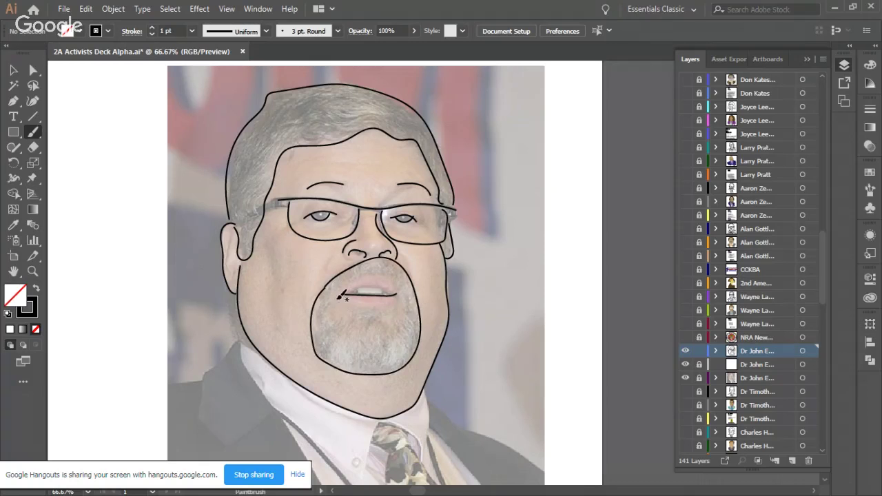
pyautogui.moveTo(373, 270)
pyautogui.mouseDown()
pyautogui.moveTo(401, 275)
pyautogui.moveTo(405, 302)
pyautogui.moveTo(397, 312)
pyautogui.moveTo(337, 305)
pyautogui.mouseUp()
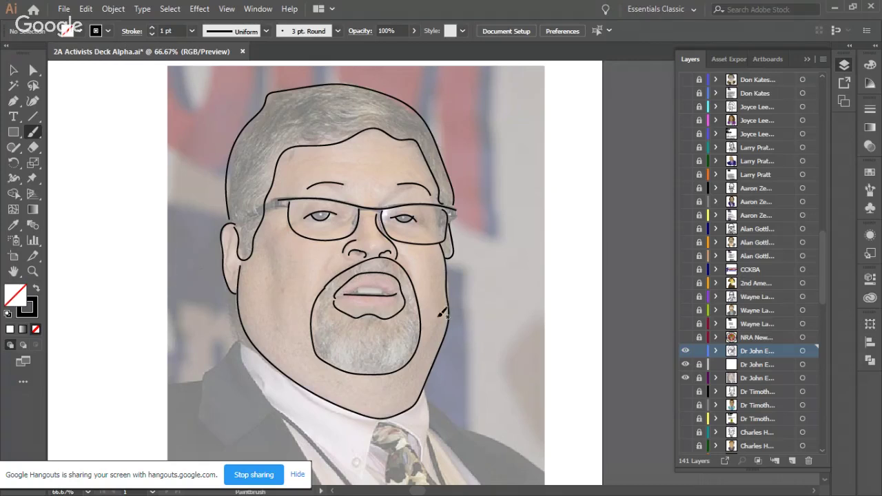
# Step: Trace both sides of the shirt collar, its two collar-tip buttons and the tie edge
pyautogui.scroll(-1, 350, 317)
pyautogui.scroll(-5, 351, 307)
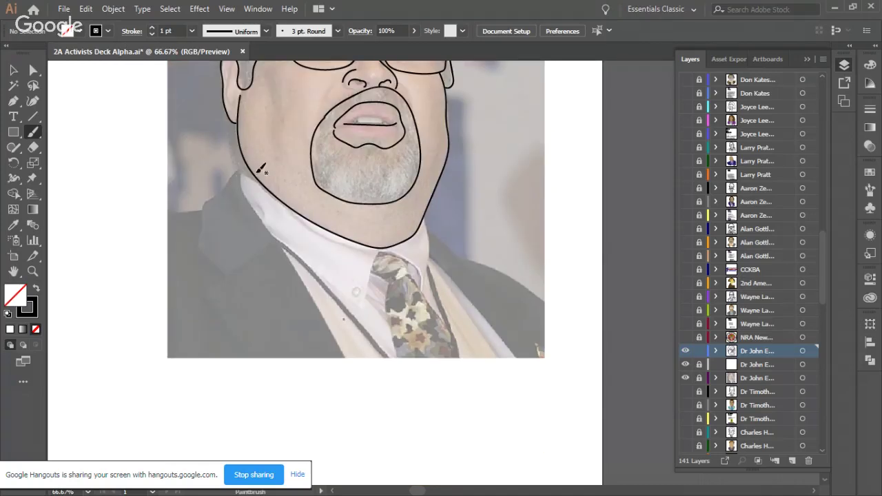
pyautogui.moveTo(241, 173)
pyautogui.mouseDown()
pyautogui.moveTo(276, 236)
pyautogui.moveTo(355, 301)
pyautogui.moveTo(373, 296)
pyautogui.moveTo(381, 248)
pyautogui.moveTo(408, 253)
pyautogui.moveTo(426, 272)
pyautogui.moveTo(422, 289)
pyautogui.mouseUp()
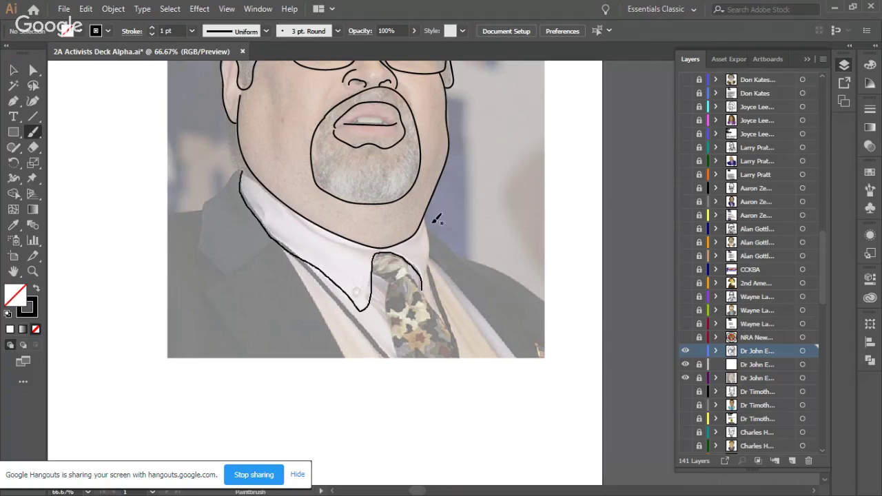
pyautogui.moveTo(427, 218); pyautogui.dragTo(428, 278)
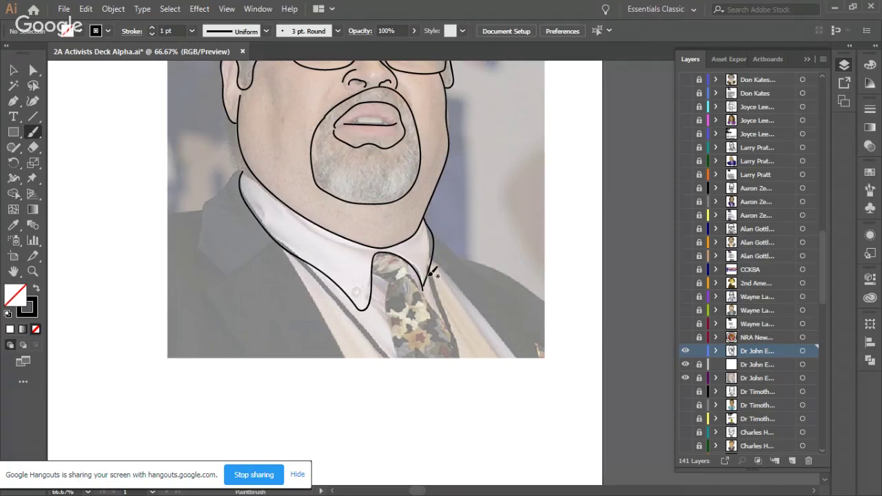
pyautogui.moveTo(428, 266); pyautogui.dragTo(426, 267)
pyautogui.moveTo(359, 291)
pyautogui.mouseDown()
pyautogui.moveTo(414, 271)
pyautogui.moveTo(455, 350)
pyautogui.mouseUp()
pyautogui.moveTo(391, 283); pyautogui.dragTo(400, 359)
# Step: Trace the lapel edges and the left jacket lines running down from the collar
pyautogui.moveTo(433, 257)
pyautogui.mouseDown()
pyautogui.moveTo(461, 278)
pyautogui.moveTo(499, 356)
pyautogui.mouseUp()
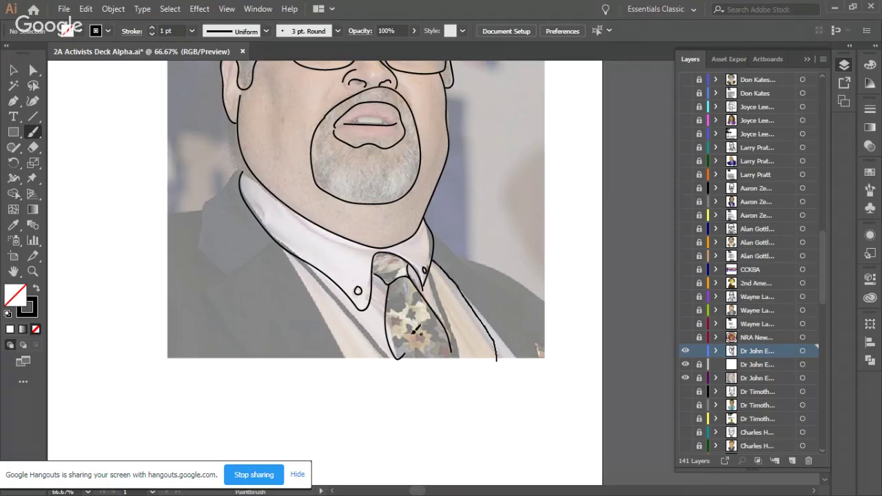
pyautogui.moveTo(296, 271); pyautogui.dragTo(370, 379)
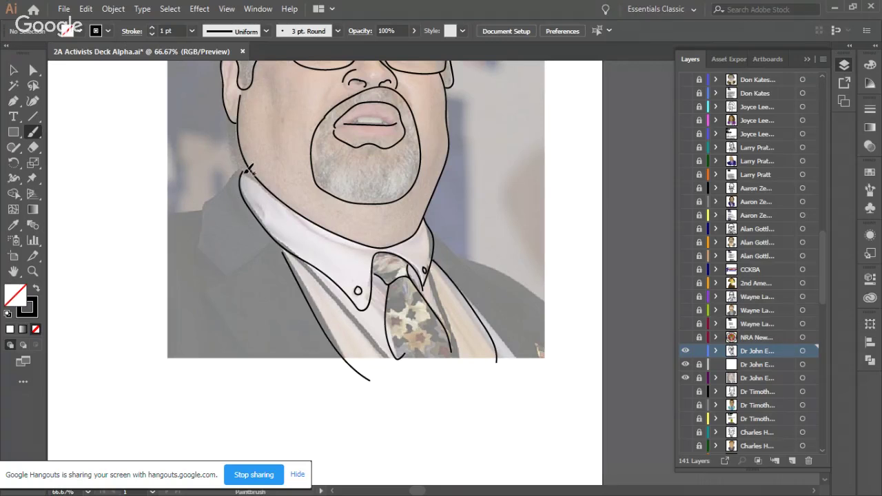
pyautogui.moveTo(203, 209)
pyautogui.mouseDown()
pyautogui.moveTo(200, 236)
pyautogui.moveTo(218, 270)
pyautogui.mouseUp()
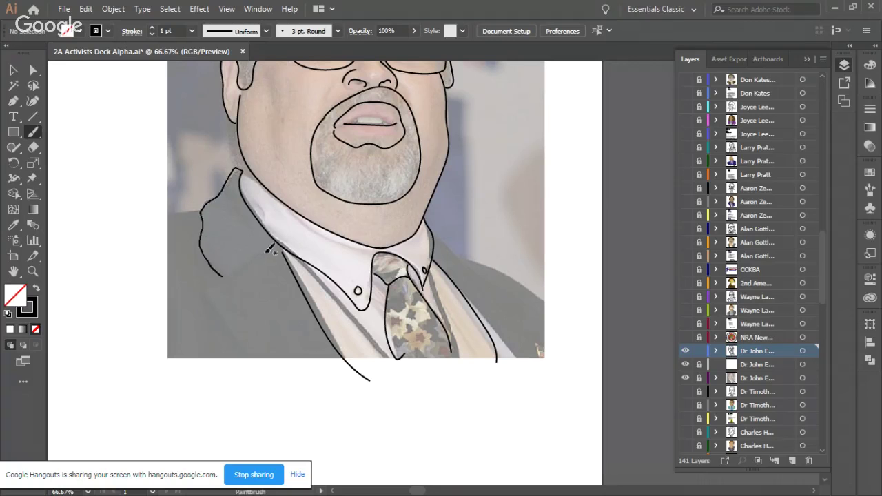
pyautogui.moveTo(267, 253)
pyautogui.mouseDown()
pyautogui.moveTo(218, 274)
pyautogui.moveTo(217, 304)
pyautogui.moveTo(291, 372)
pyautogui.mouseUp()
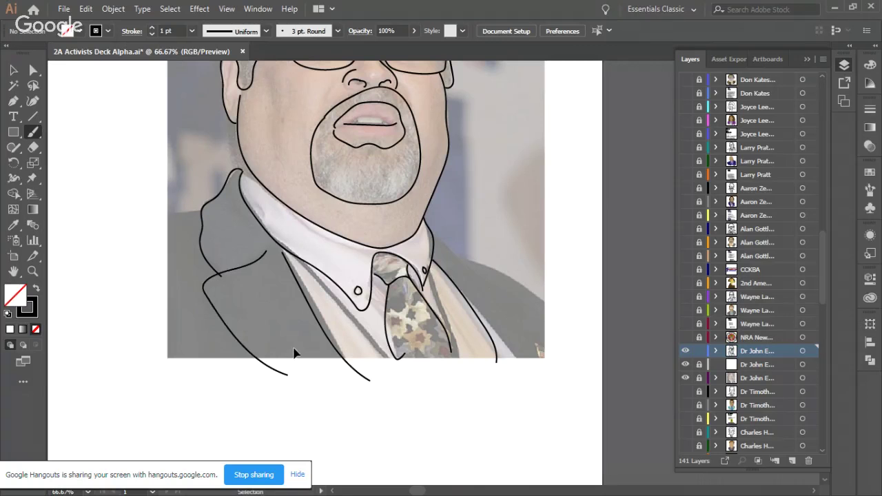
pyautogui.hotkey('ctrl', 'z')
pyautogui.moveTo(266, 247); pyautogui.dragTo(232, 264)
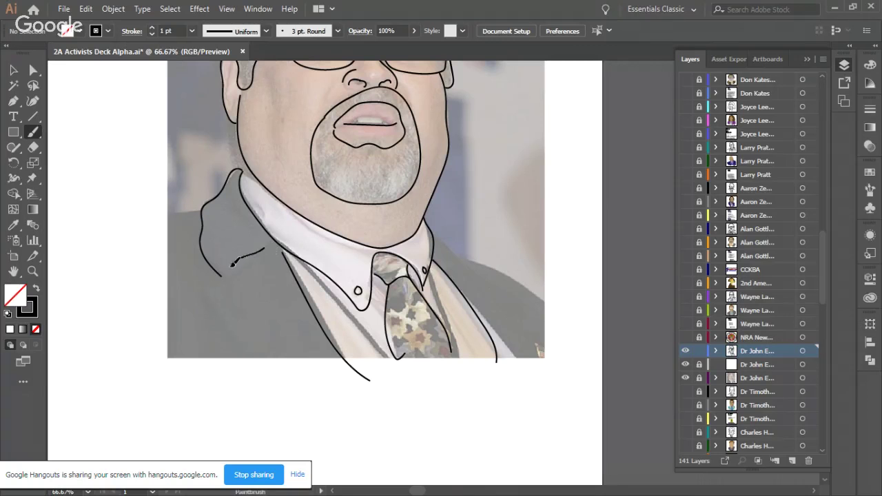
pyautogui.hotkey('ctrl', 'z')
pyautogui.moveTo(255, 258)
pyautogui.mouseDown()
pyautogui.moveTo(235, 275)
pyautogui.moveTo(226, 316)
pyautogui.moveTo(287, 388)
pyautogui.mouseUp()
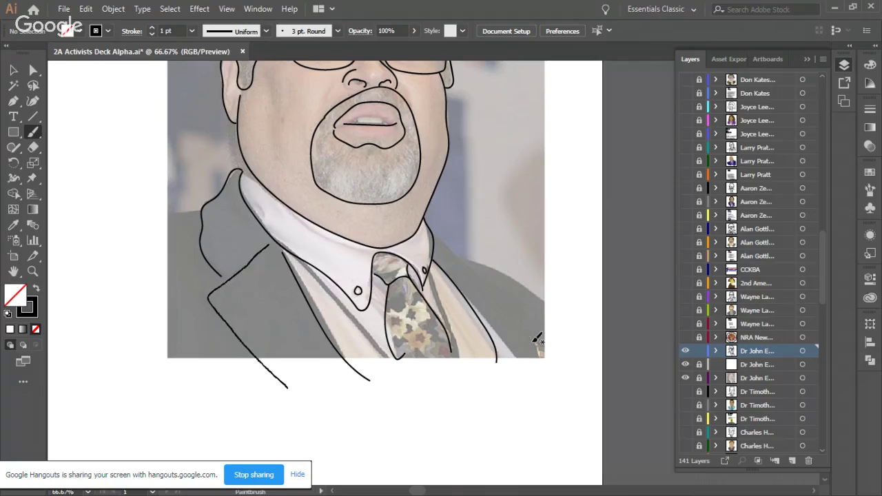
# Step: Trace the right jacket edge, the right collar line and the left shoulder
pyautogui.moveTo(446, 260)
pyautogui.mouseDown()
pyautogui.moveTo(504, 289)
pyautogui.moveTo(529, 366)
pyautogui.mouseUp()
pyautogui.moveTo(472, 269); pyautogui.dragTo(451, 251)
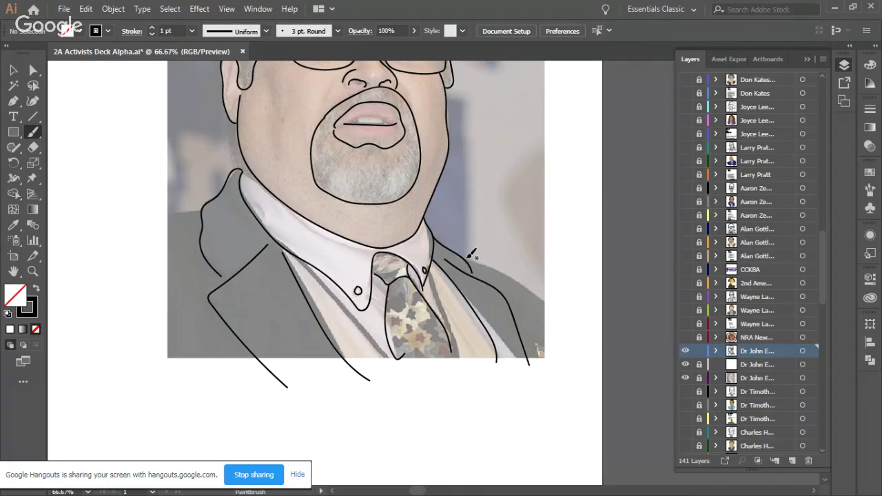
pyautogui.moveTo(503, 259); pyautogui.dragTo(546, 298)
pyautogui.hotkey('ctrl', 'z')
pyautogui.moveTo(483, 260); pyautogui.dragTo(542, 305)
pyautogui.moveTo(202, 208); pyautogui.dragTo(182, 208)
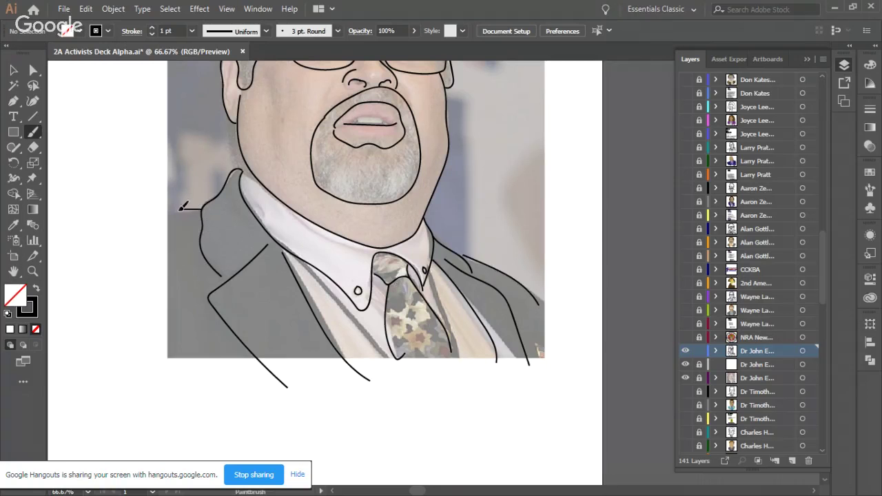
pyautogui.scroll(5, 208, 212)
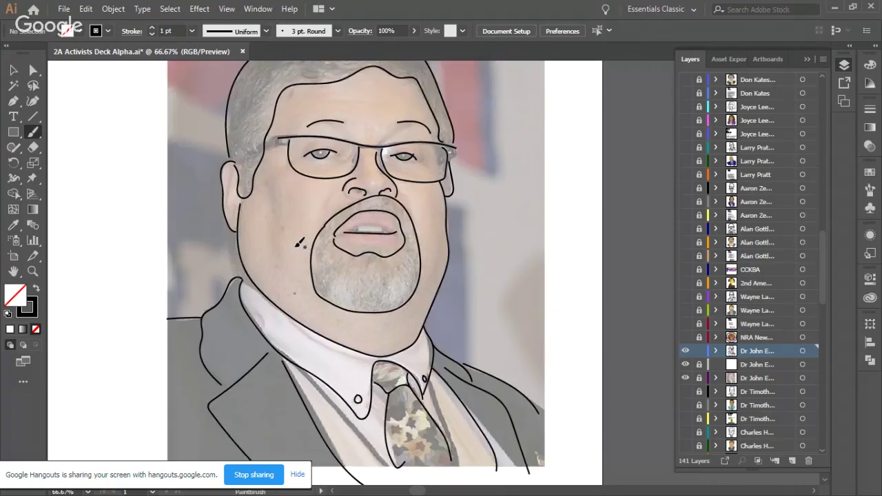
pyautogui.hscroll(2, 303, 252)
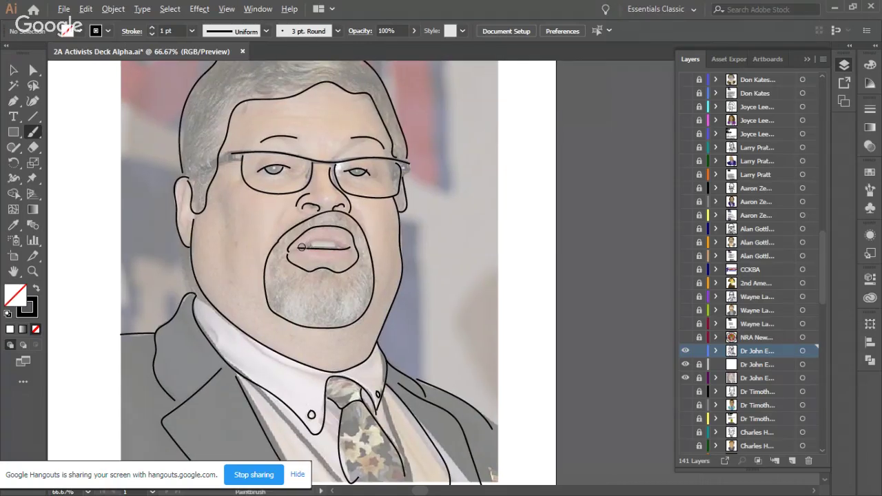
pyautogui.scroll(-1, 304, 251)
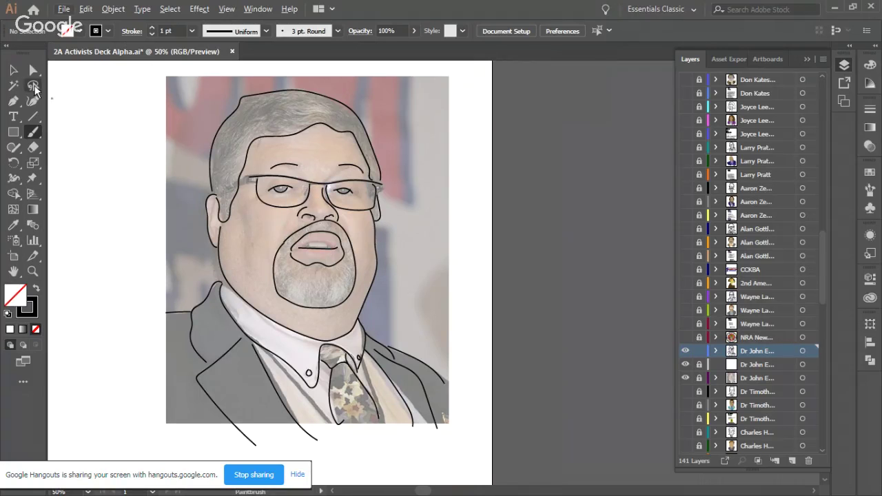
pyautogui.click(15, 71)
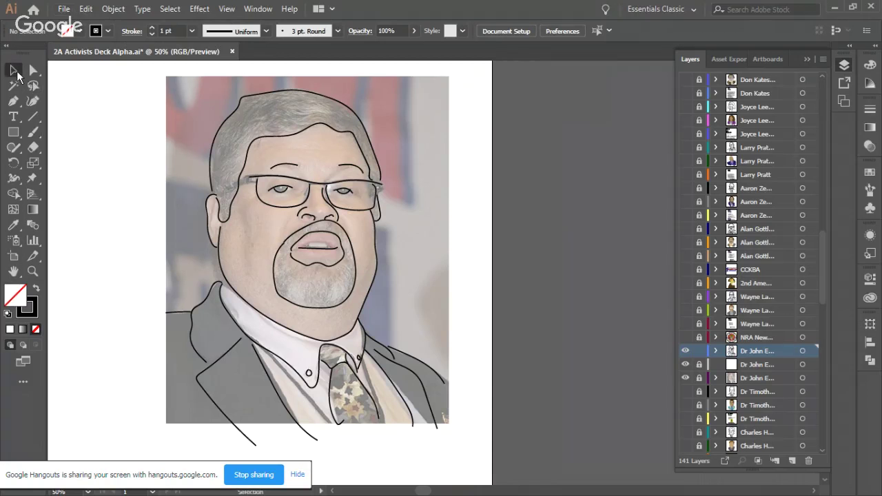
pyautogui.click(326, 207)
pyautogui.click(611, 212)
pyautogui.click(686, 378)
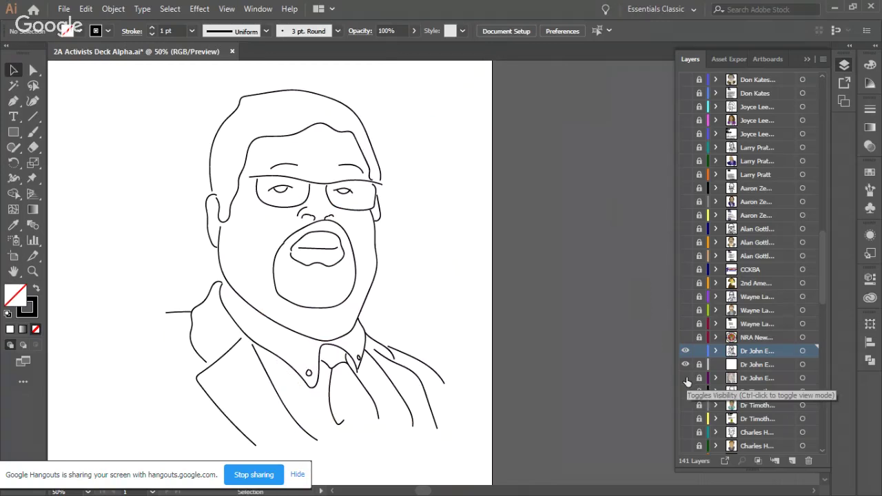
pyautogui.click(686, 378)
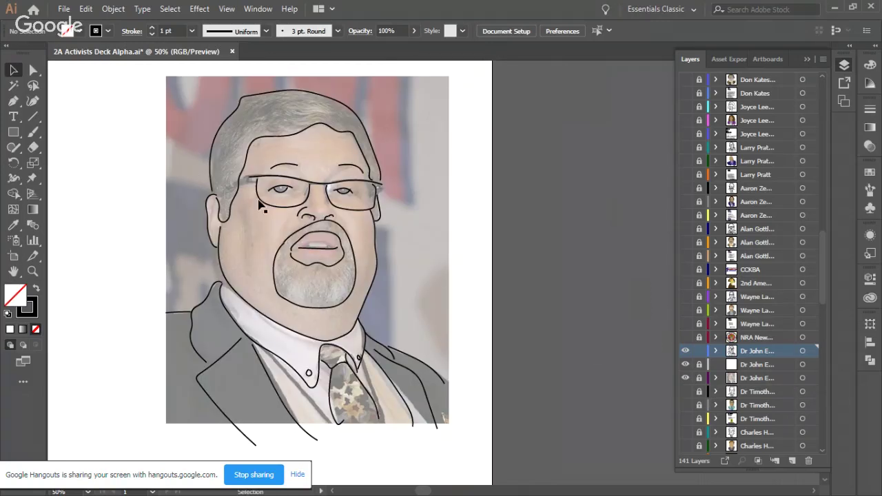
pyautogui.scroll(1, 234, 203)
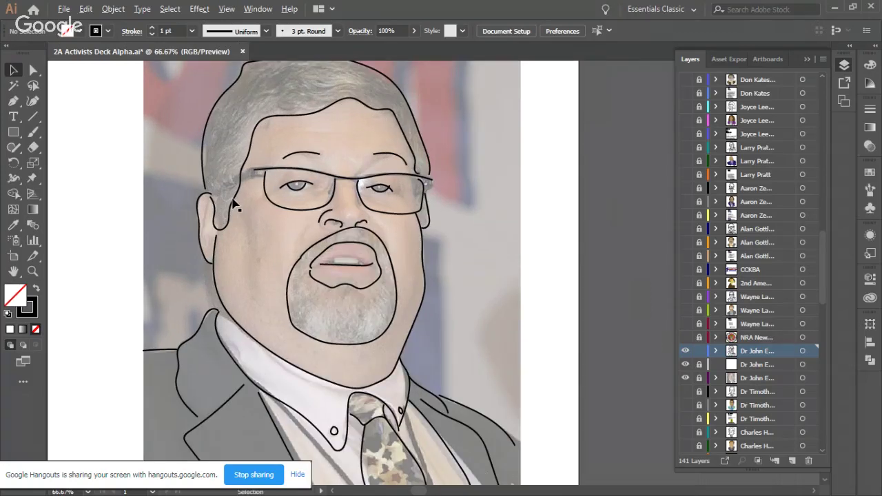
# Step: With the Paintbrush, draw a curved crease across the goatee below the lower lip
pyautogui.click(36, 136)
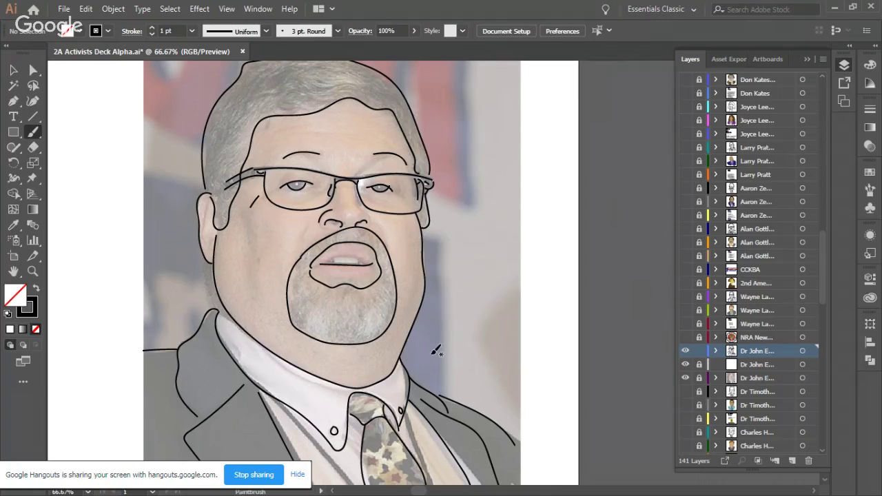
pyautogui.moveTo(344, 324); pyautogui.dragTo(366, 318)
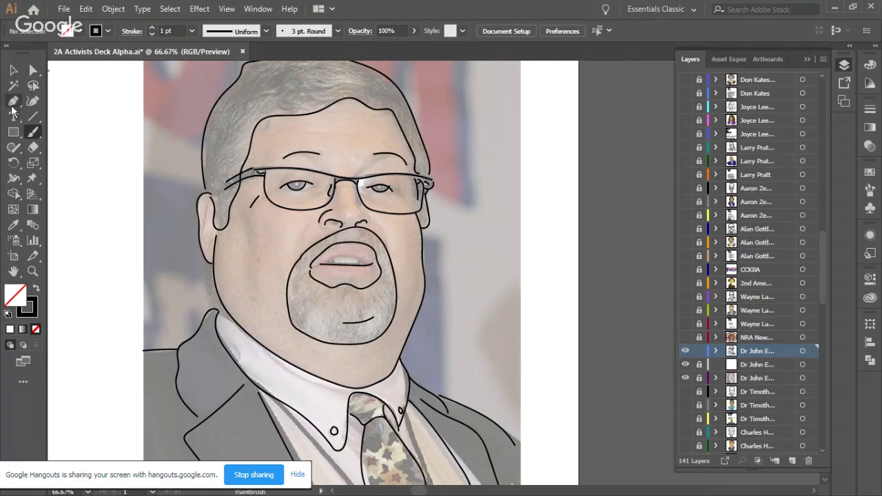
# Step: On the lower Dr John layer, ready the Pen with no stroke and a tan (R=198 G=156 B=109) fill
pyautogui.moveTo(661, 312); pyautogui.dragTo(675, 345)
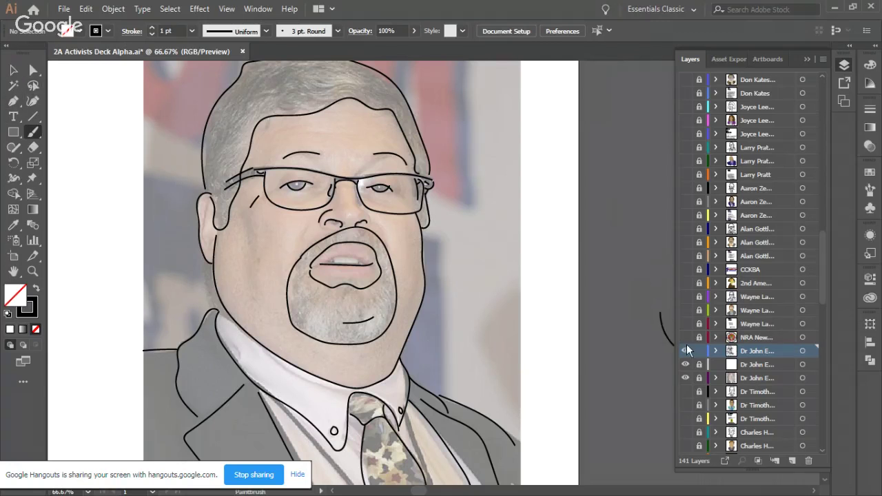
pyautogui.hotkey('ctrl', 'z')
pyautogui.click(745, 364)
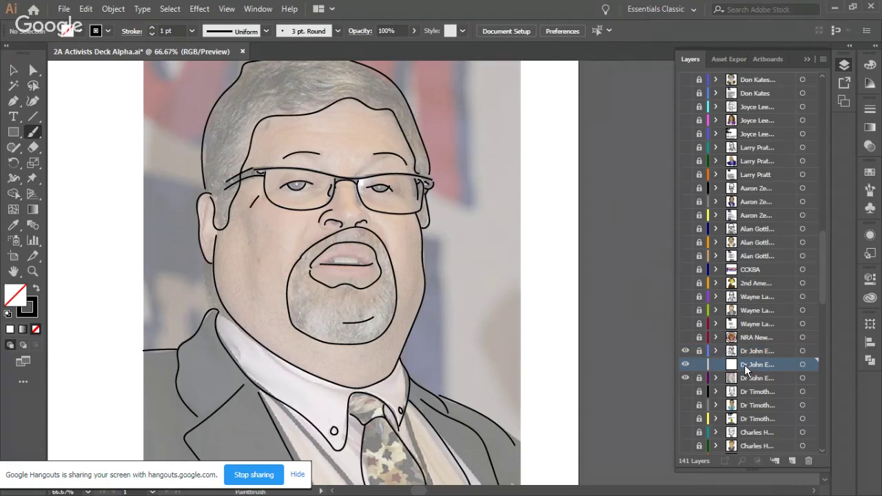
pyautogui.click(14, 102)
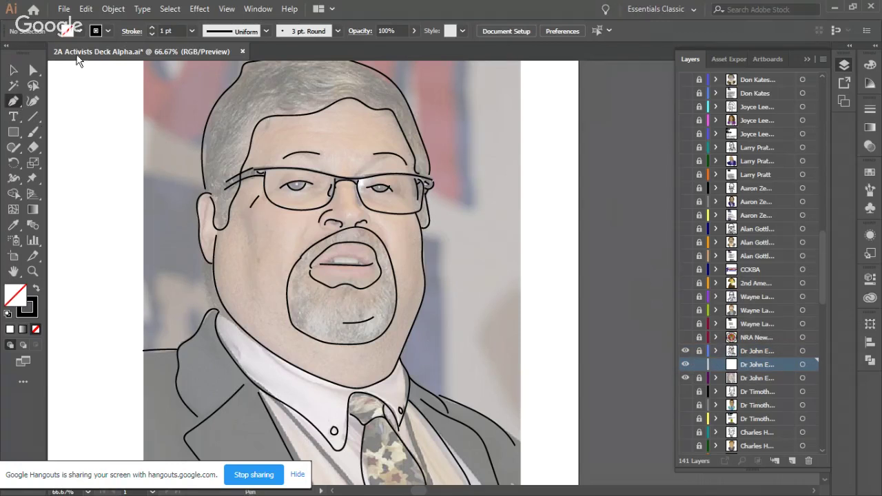
pyautogui.click(107, 31)
pyautogui.click(10, 57)
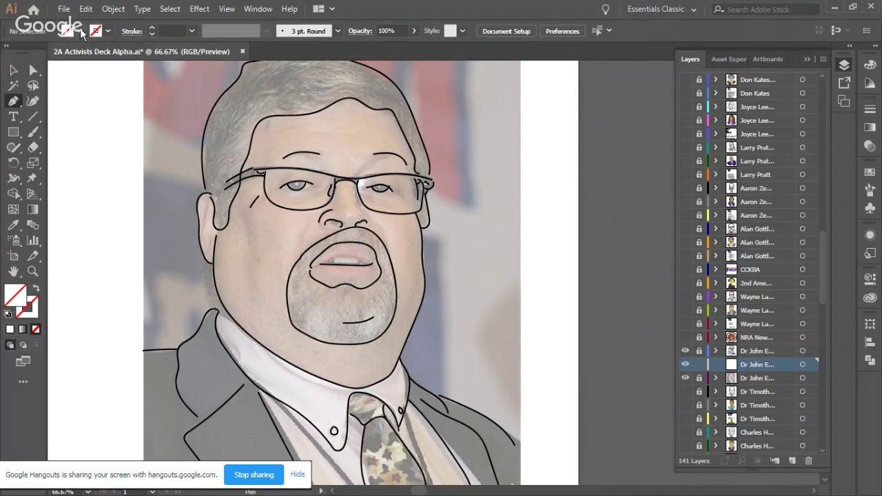
pyautogui.click(77, 33)
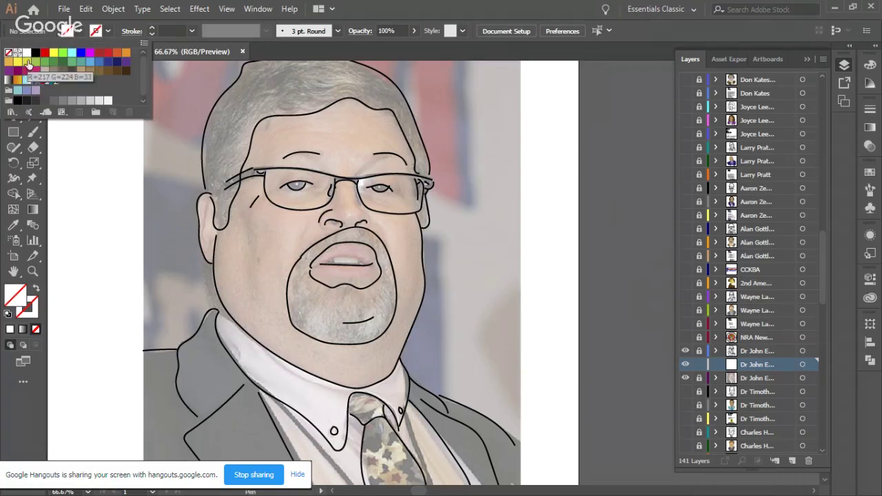
pyautogui.click(88, 72)
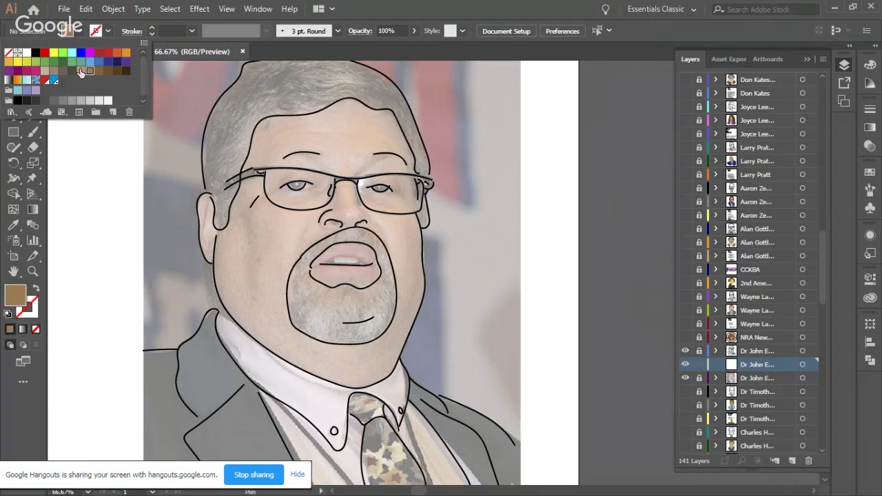
pyautogui.click(82, 32)
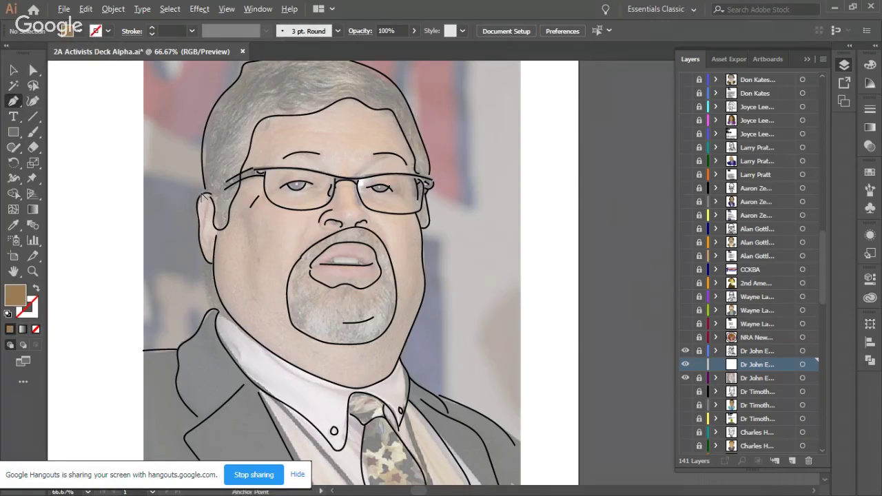
pyautogui.scroll(1, 204, 198)
pyautogui.scroll(1, 204, 198)
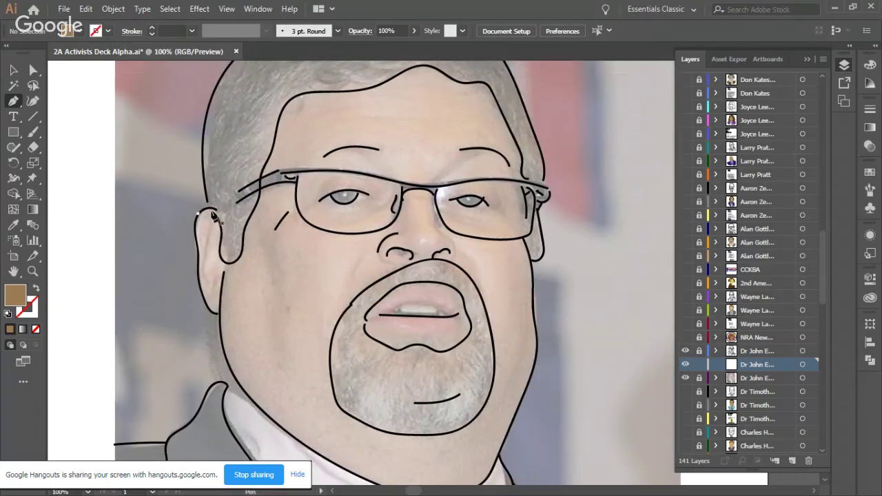
# Step: Start the tan skin path at the ear and curve it down the right side of the face
pyautogui.click(206, 211)
pyautogui.moveTo(219, 221); pyautogui.dragTo(535, 319)
pyautogui.scroll(1, 437, 82)
pyautogui.click(536, 339)
pyautogui.moveTo(537, 362); pyautogui.dragTo(537, 389)
pyautogui.scroll(-5, 536, 358)
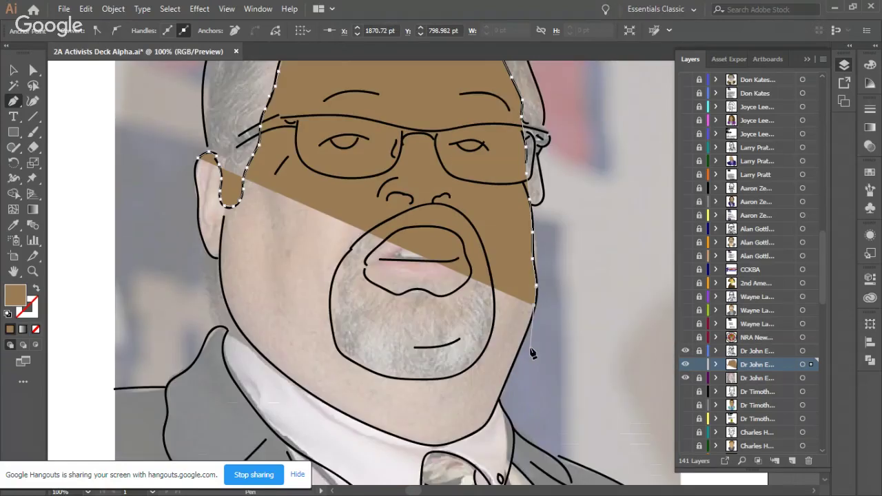
pyautogui.click(532, 248)
pyautogui.moveTo(522, 275); pyautogui.dragTo(512, 302)
# Step: Continue the skin path around the chin and up the left jawline
pyautogui.click(509, 299)
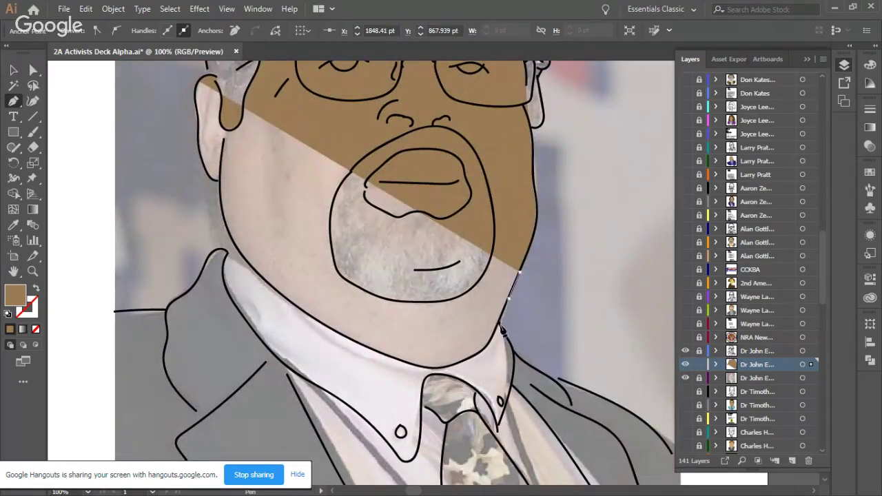
pyautogui.click(496, 324)
pyautogui.click(483, 353)
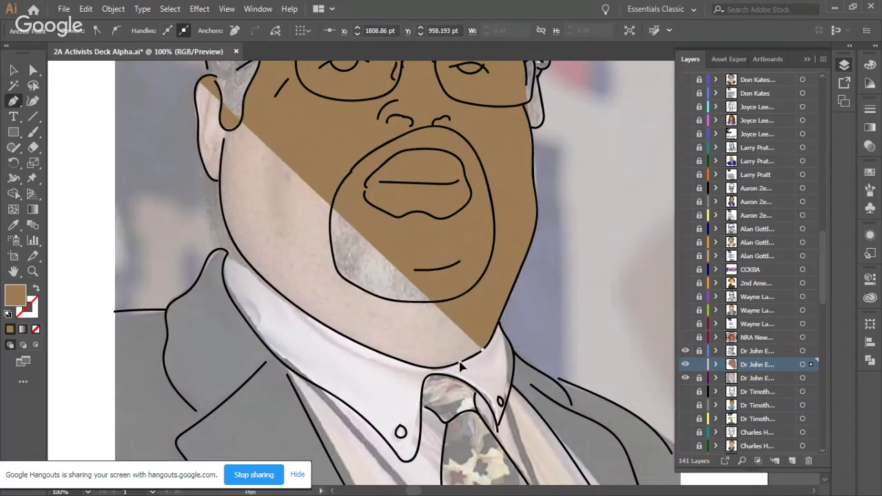
pyautogui.click(461, 362)
pyautogui.click(433, 368)
pyautogui.moveTo(401, 361); pyautogui.dragTo(374, 354)
pyautogui.click(362, 343)
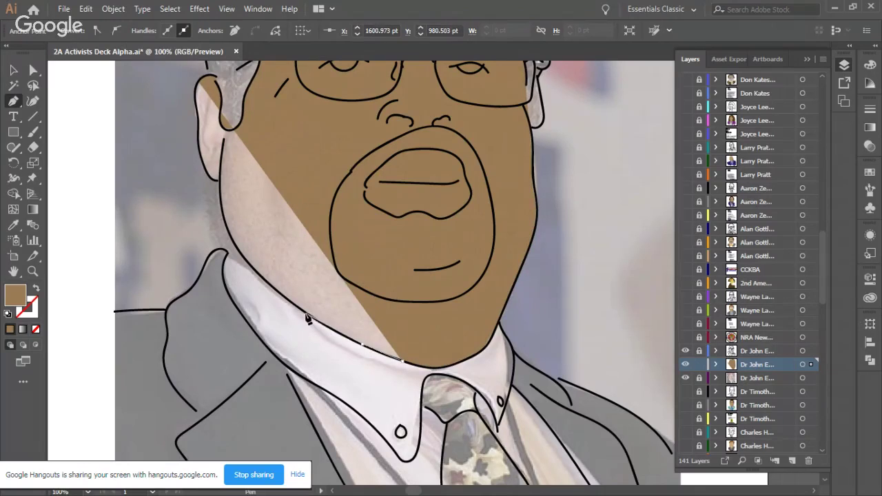
pyautogui.click(309, 317)
pyautogui.click(274, 289)
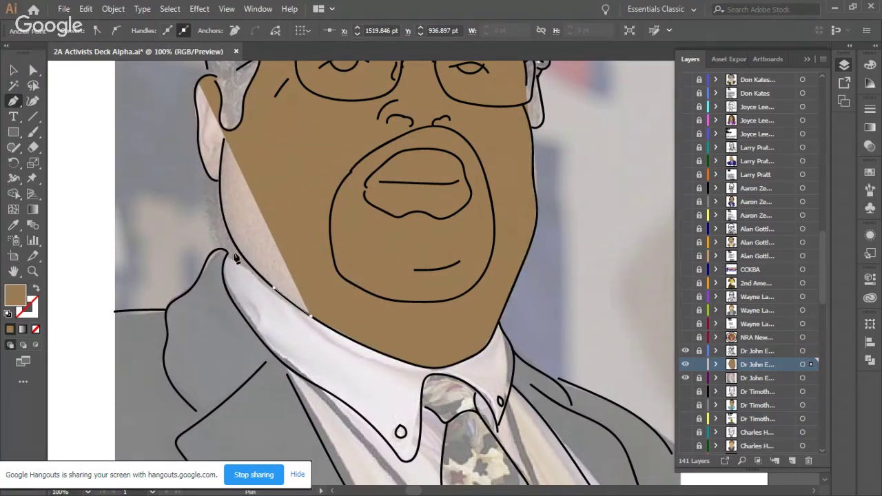
pyautogui.click(238, 253)
# Step: Carry the path up the cheek and ear edge, close it at the start point, and deselect
pyautogui.click(228, 230)
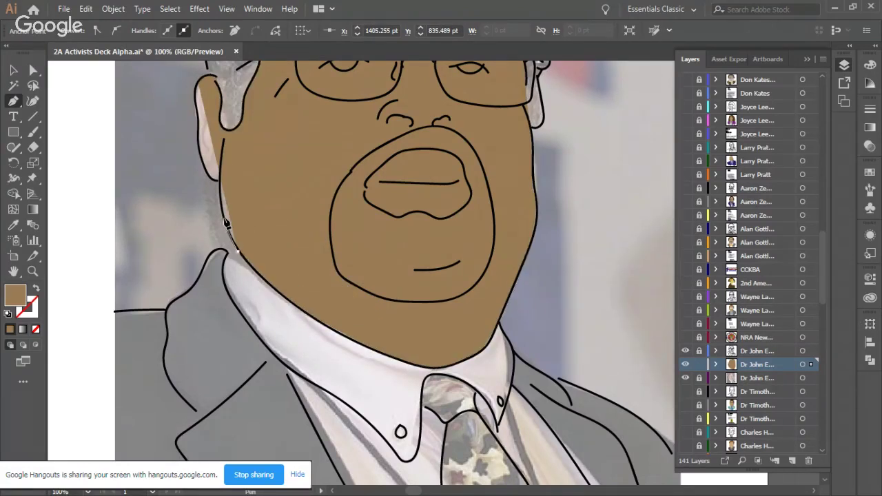
pyautogui.click(221, 188)
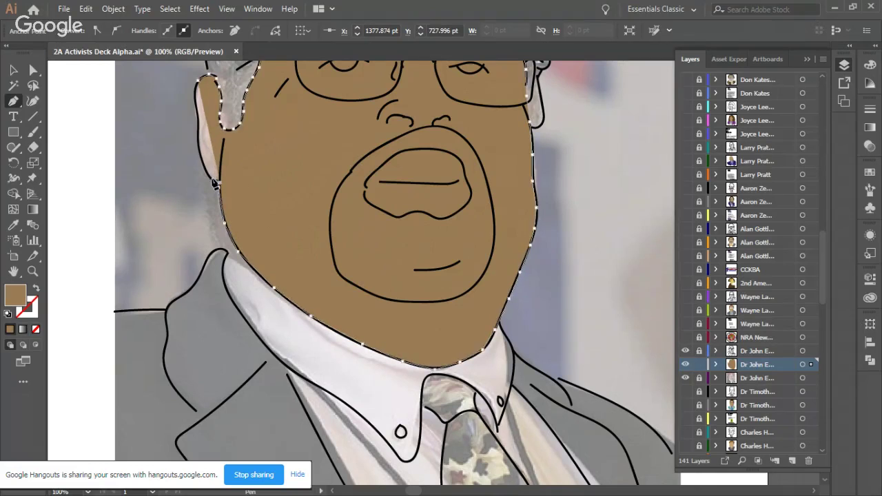
pyautogui.click(203, 159)
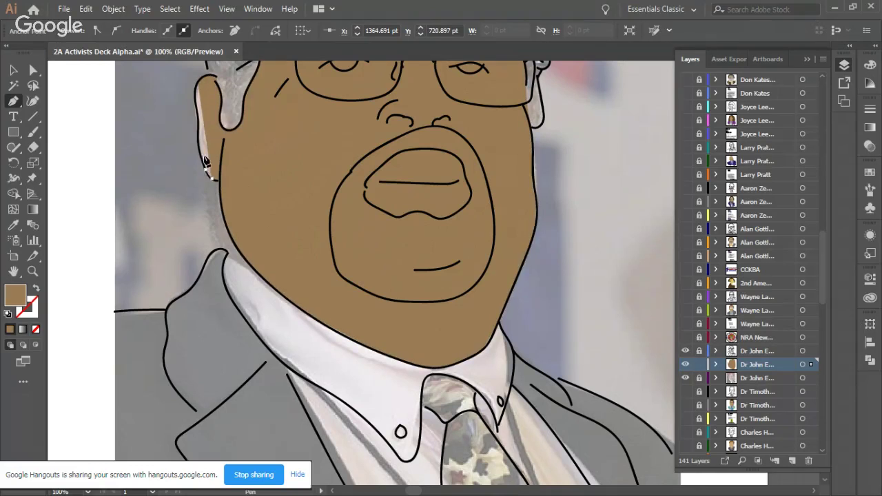
pyautogui.click(201, 122)
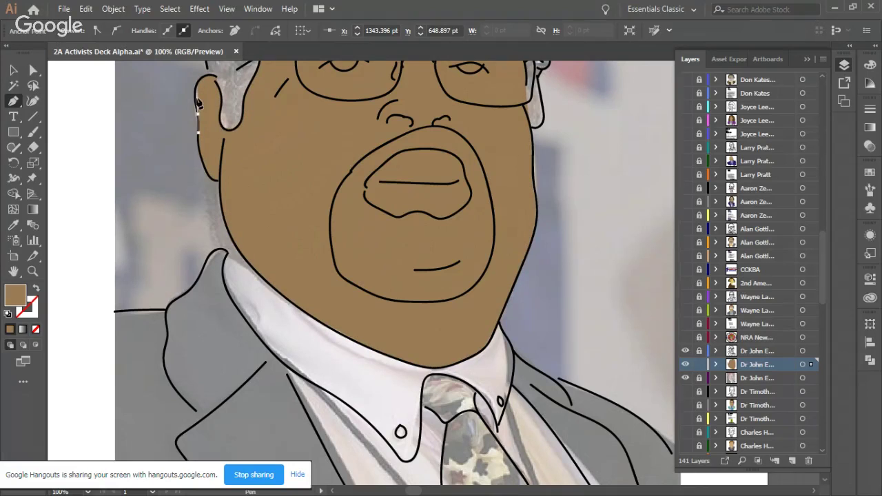
pyautogui.click(198, 88)
pyautogui.click(198, 81)
pyautogui.click(13, 70)
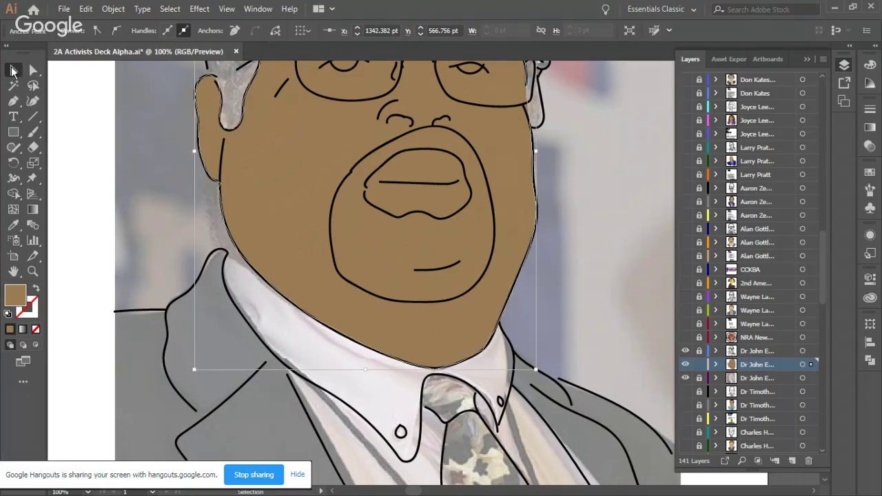
pyautogui.click(184, 200)
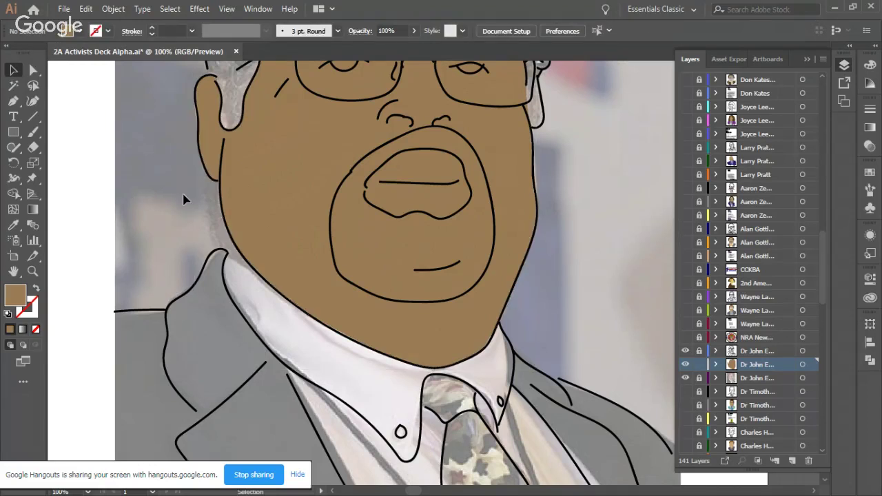
# Step: Start a new Pen shape at the ear and trace up the temple and along the hairline
pyautogui.scroll(7, 184, 200)
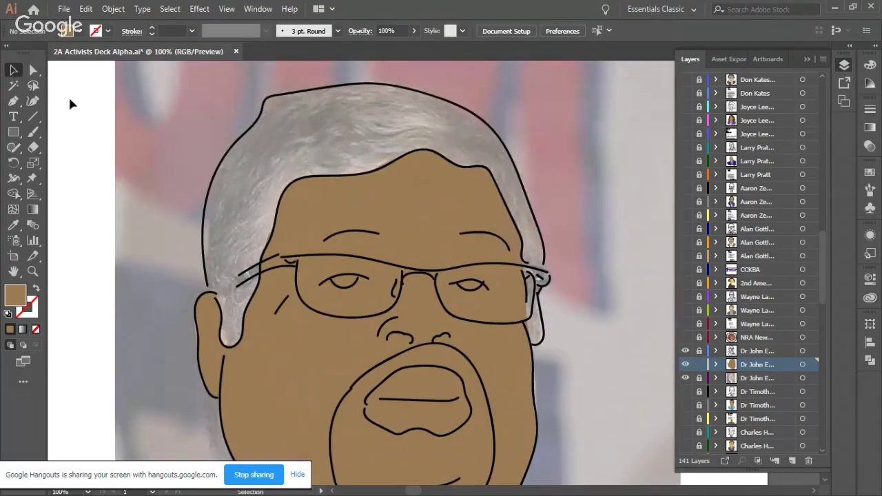
pyautogui.click(14, 101)
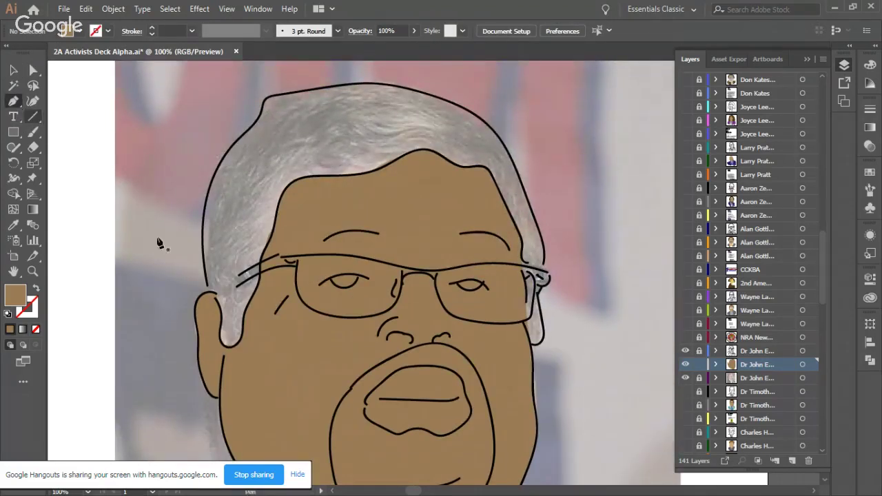
pyautogui.click(208, 290)
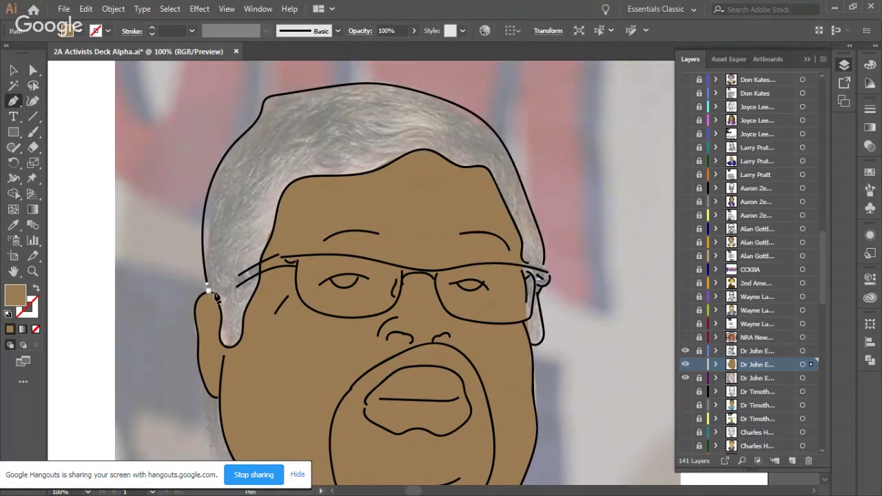
pyautogui.click(219, 337)
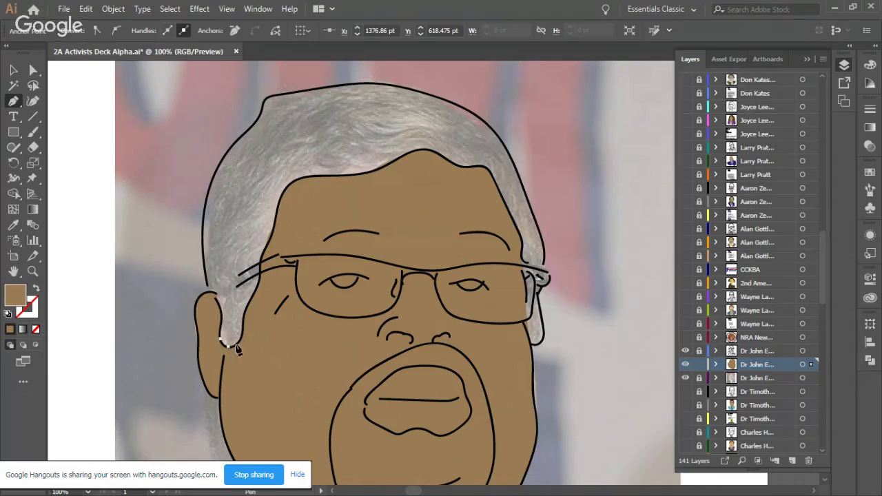
pyautogui.click(243, 327)
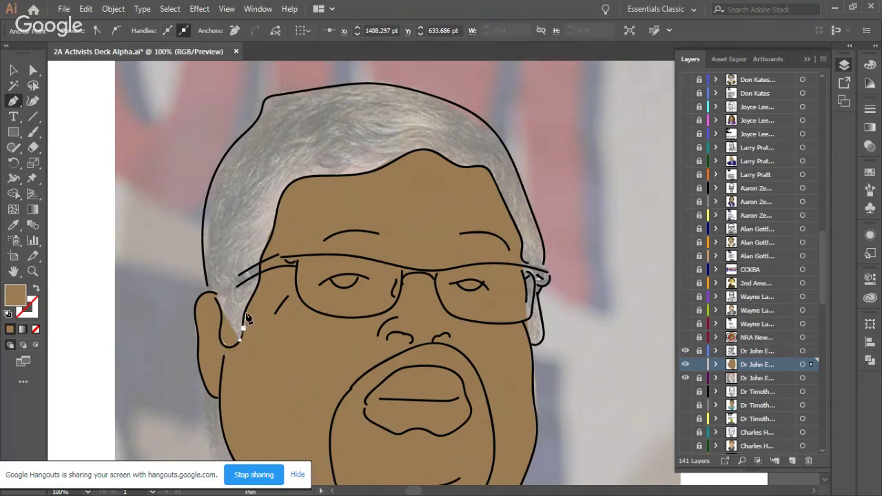
pyautogui.click(251, 295)
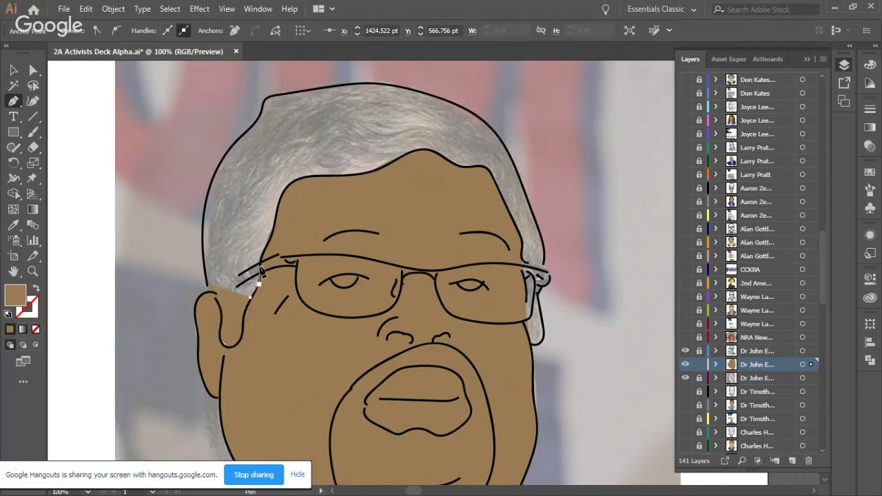
pyautogui.click(262, 265)
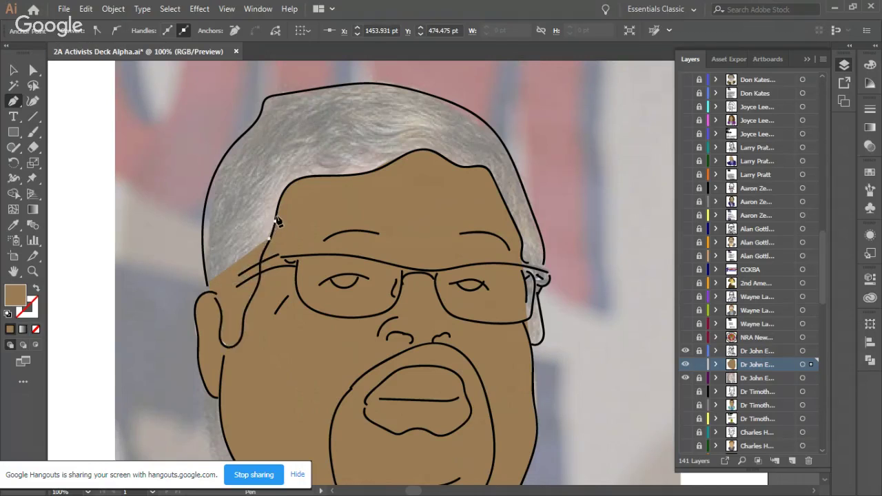
pyautogui.click(283, 190)
pyautogui.click(316, 177)
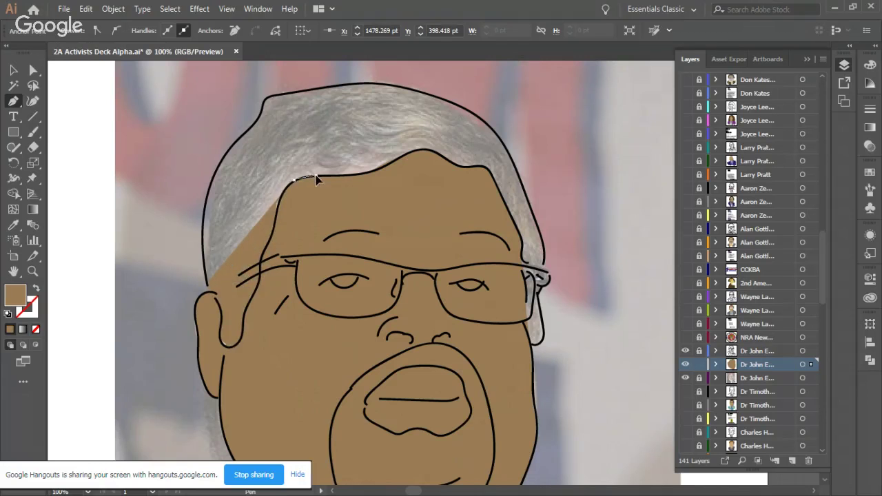
pyautogui.click(333, 176)
pyautogui.click(360, 177)
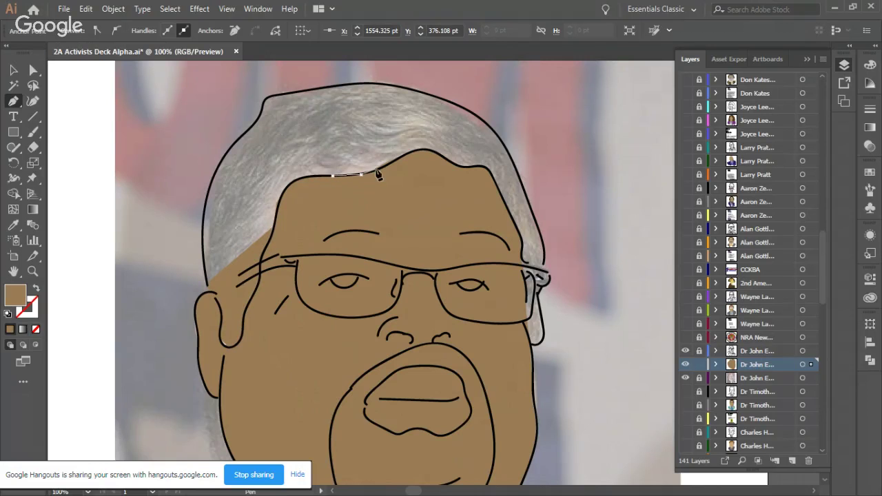
pyautogui.click(399, 158)
pyautogui.click(418, 150)
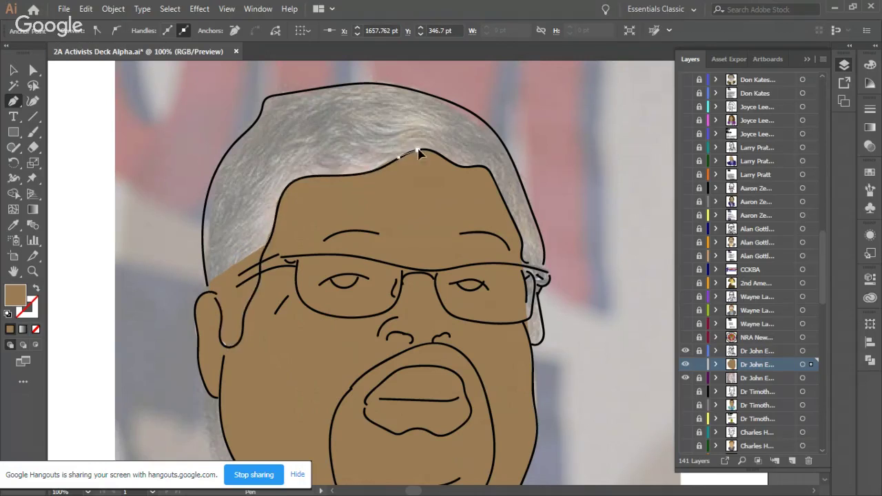
pyautogui.click(438, 155)
pyautogui.press('Escape')
# Step: Continue the hair outline down the right hairline and along the right cheek edge
pyautogui.click(488, 169)
pyautogui.click(502, 197)
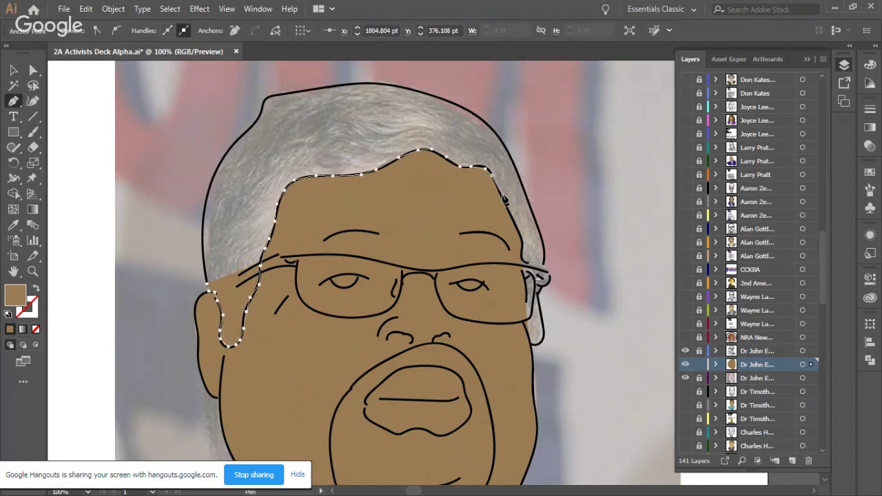
pyautogui.press('Escape')
pyautogui.click(532, 269)
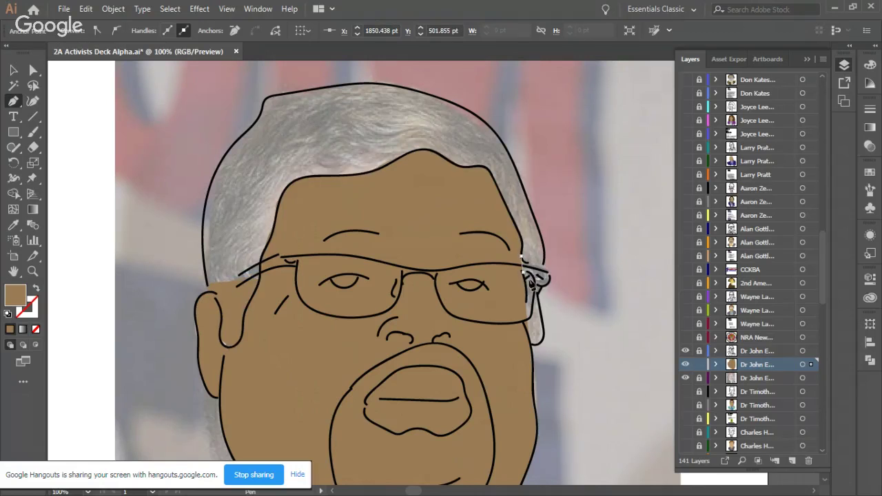
pyautogui.click(528, 310)
pyautogui.press('Escape')
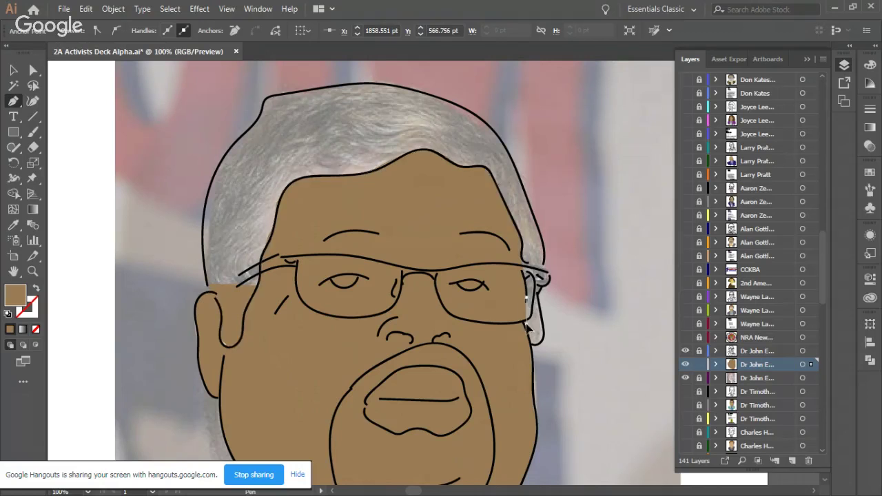
pyautogui.click(533, 343)
pyautogui.click(544, 338)
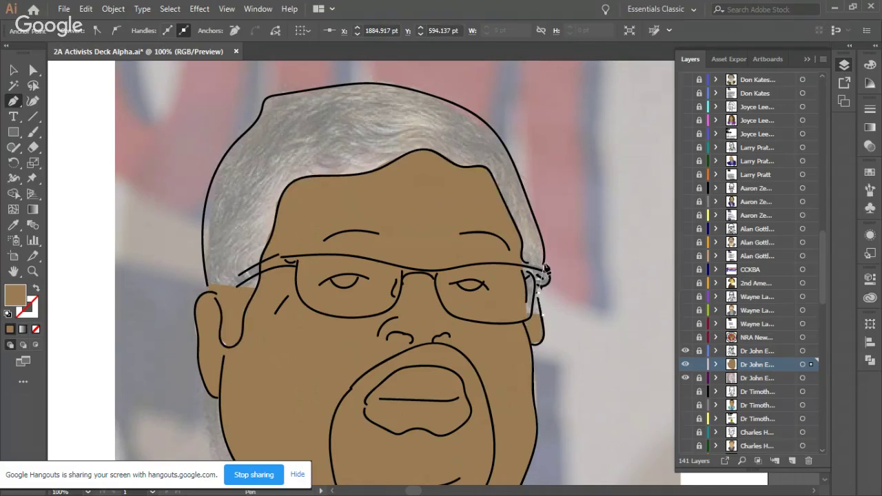
# Step: Extend the hair outline up the right side of the head and across the crown
pyautogui.click(544, 263)
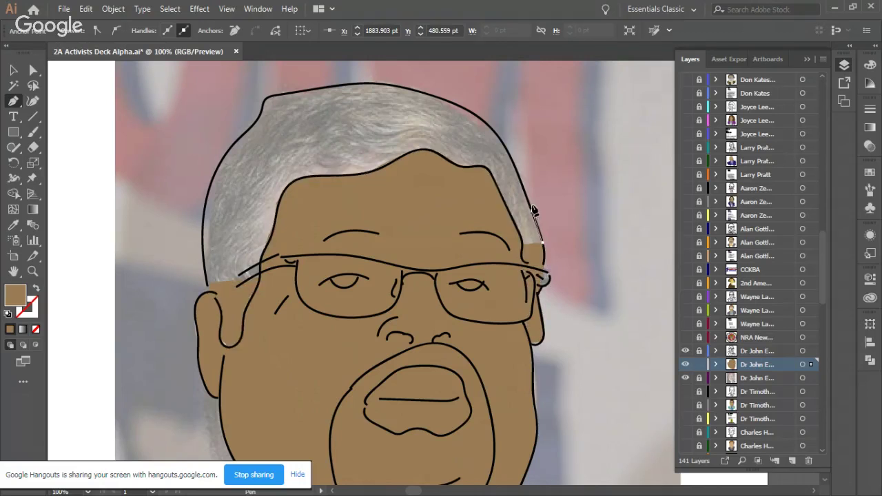
pyautogui.click(519, 177)
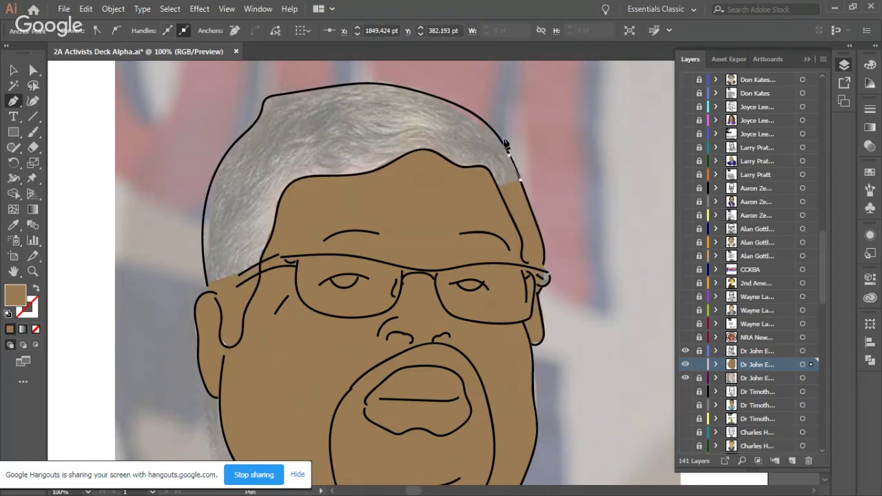
pyautogui.click(497, 136)
pyautogui.click(482, 122)
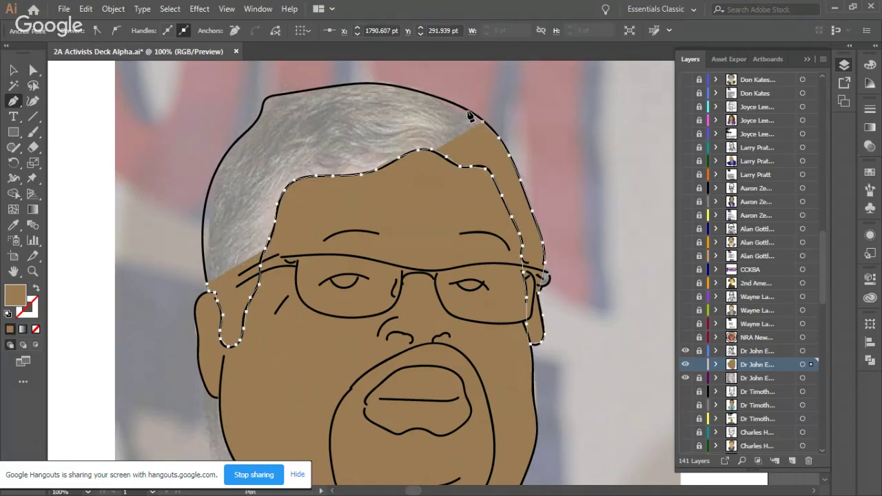
pyautogui.click(437, 97)
pyautogui.click(407, 89)
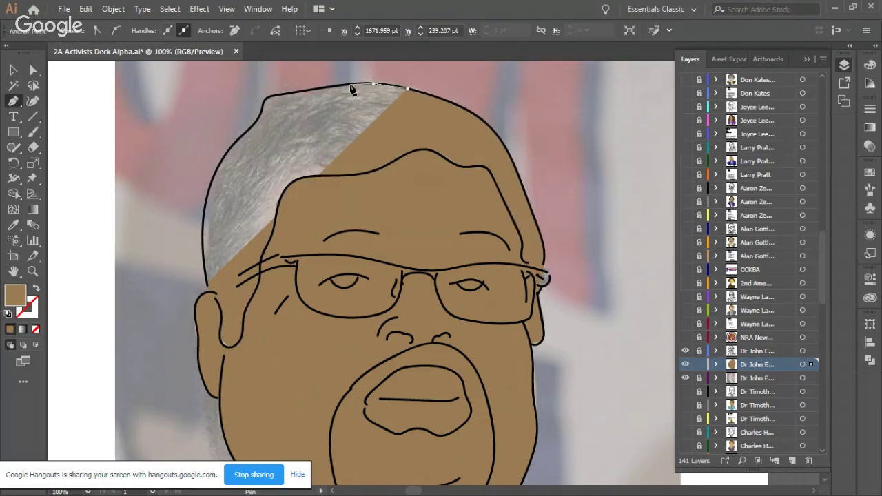
pyautogui.click(349, 85)
pyautogui.click(295, 92)
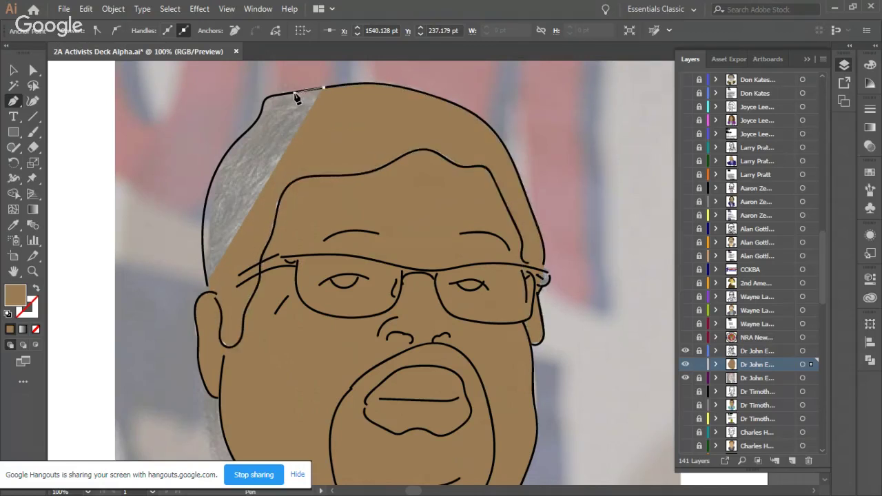
pyautogui.click(271, 97)
pyautogui.moveTo(267, 104); pyautogui.dragTo(262, 120)
# Step: Bring the hair outline down the left side, close it at the ear, and select it
pyautogui.click(253, 130)
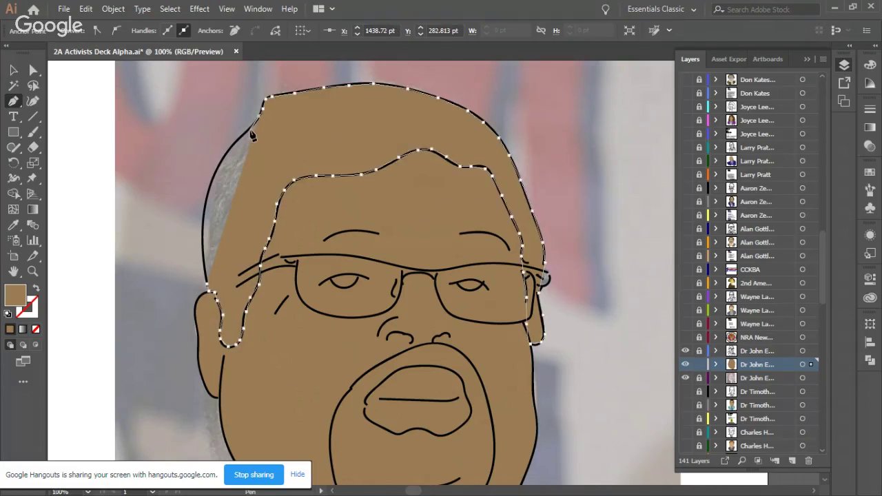
pyautogui.click(235, 145)
pyautogui.click(224, 159)
pyautogui.moveTo(216, 175); pyautogui.dragTo(208, 202)
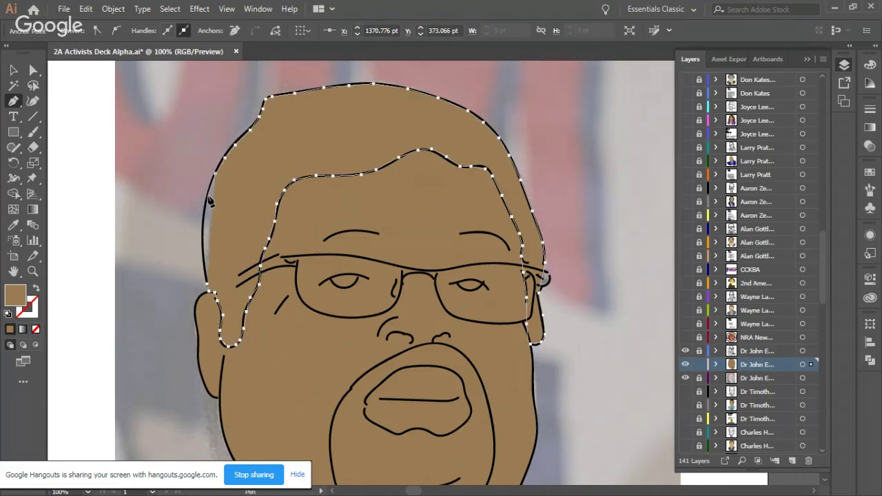
pyautogui.moveTo(205, 221); pyautogui.dragTo(205, 240)
pyautogui.click(215, 286)
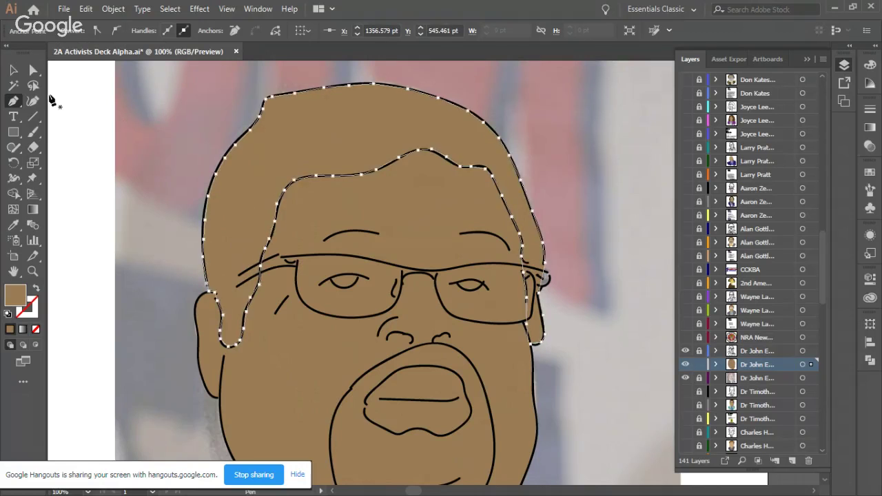
pyautogui.click(13, 70)
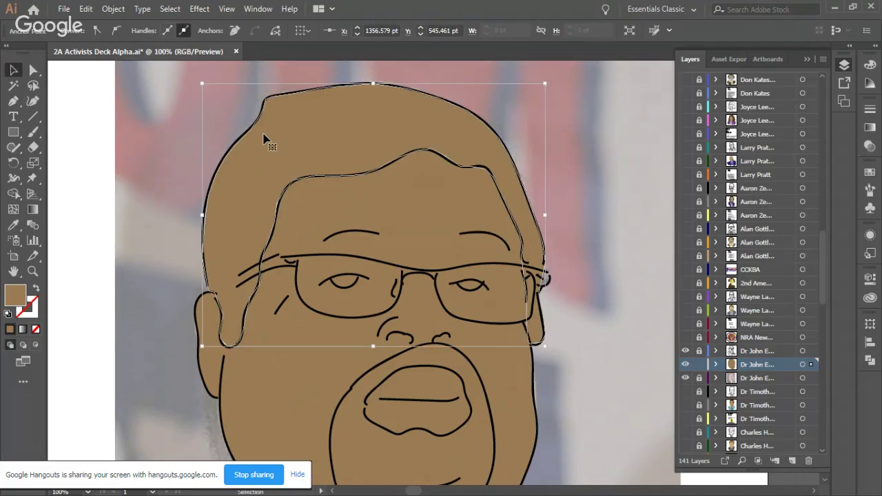
# Step: Fill the hair with light grey from the Fill swatches, then deselect it
pyautogui.click(78, 33)
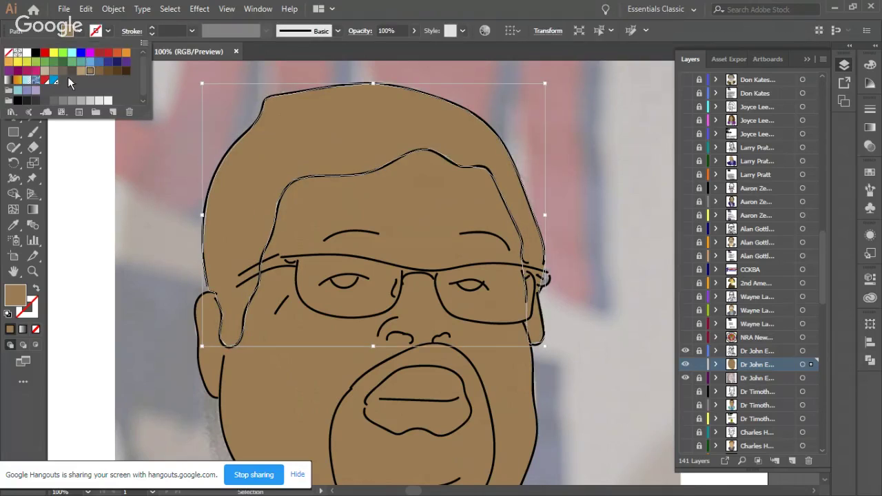
pyautogui.click(72, 100)
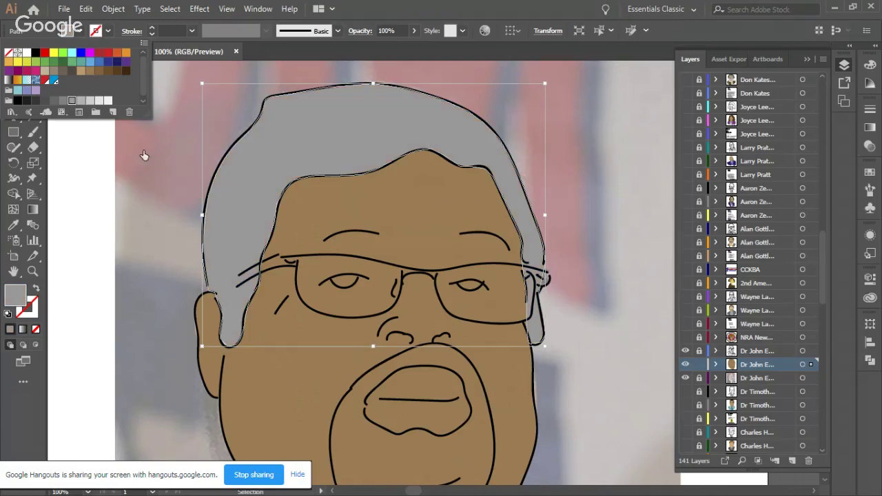
pyautogui.click(96, 174)
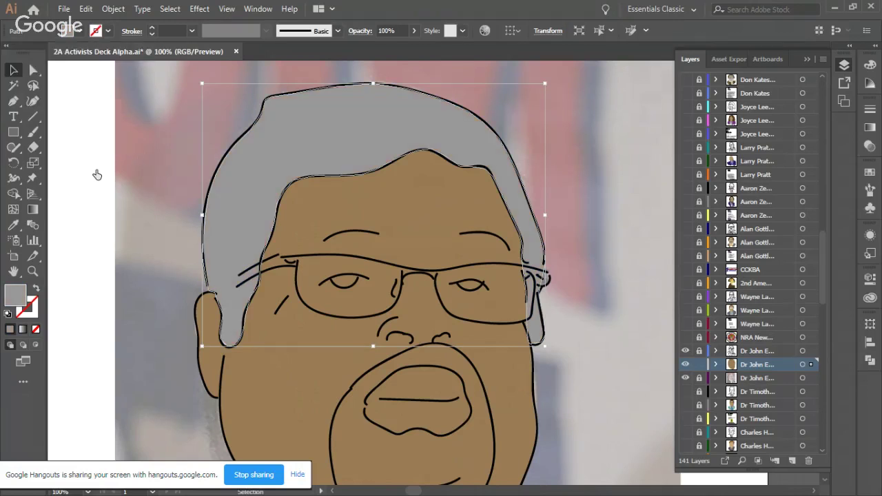
pyautogui.click(121, 183)
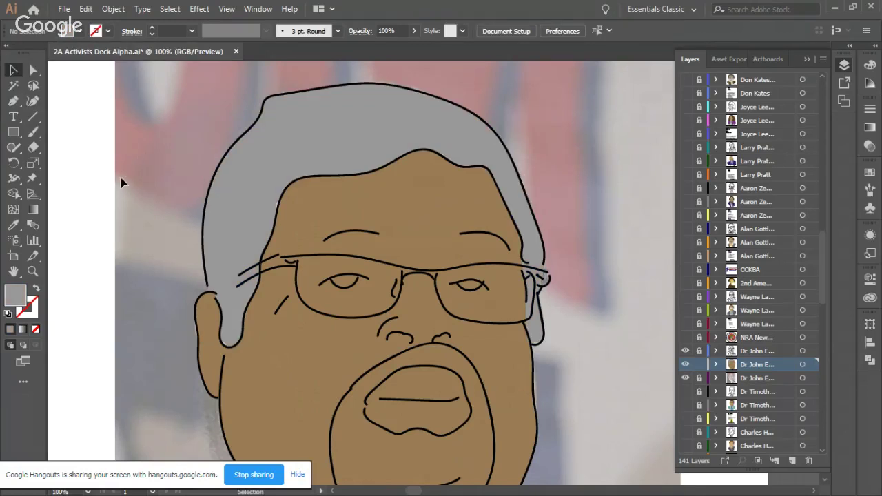
# Step: With the Pen tool, outline the moustache under the nose and down the mouth's right side
pyautogui.scroll(-10, 255, 216)
pyautogui.click(13, 101)
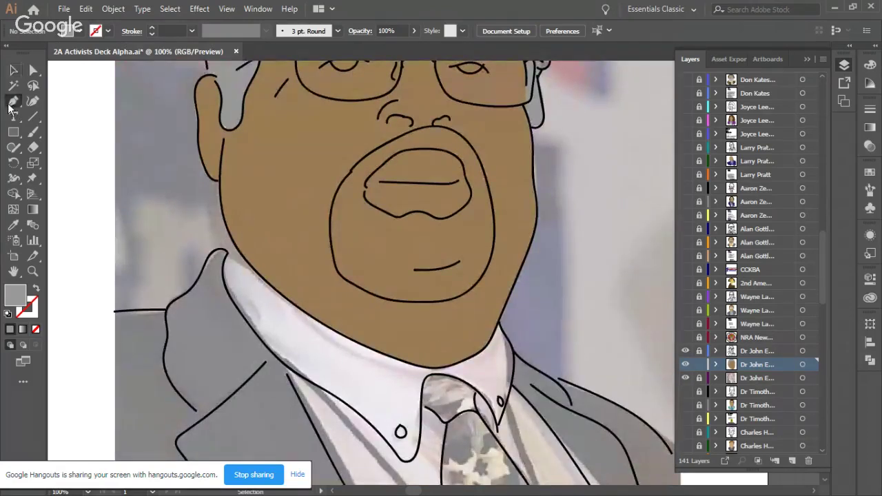
pyautogui.click(374, 150)
pyautogui.click(402, 136)
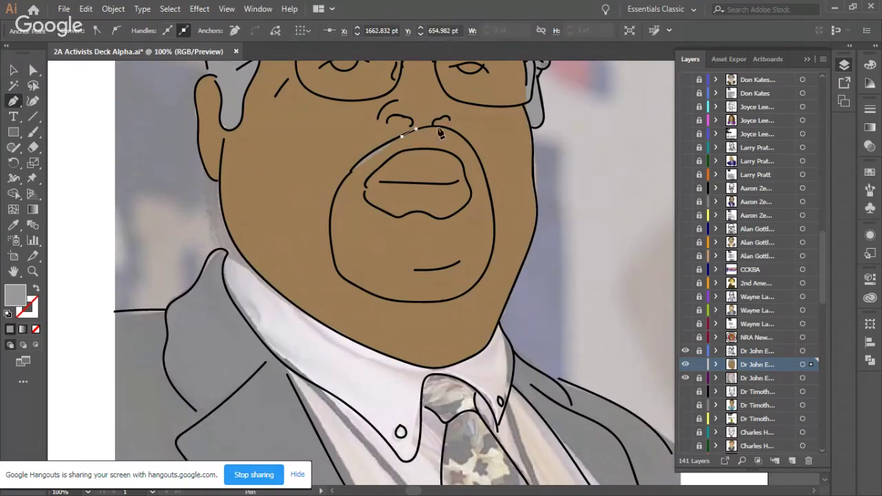
pyautogui.click(441, 127)
pyautogui.click(452, 129)
pyautogui.click(466, 139)
pyautogui.click(478, 156)
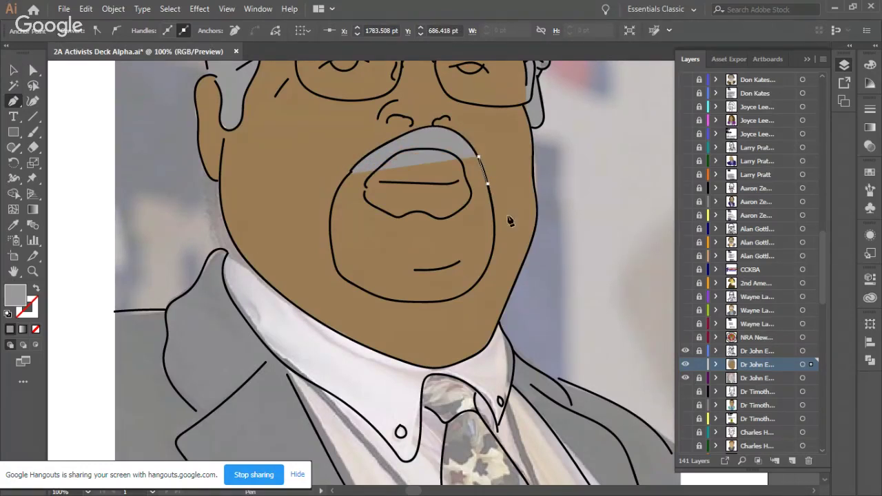
pyautogui.click(495, 215)
pyautogui.click(494, 243)
pyautogui.click(487, 266)
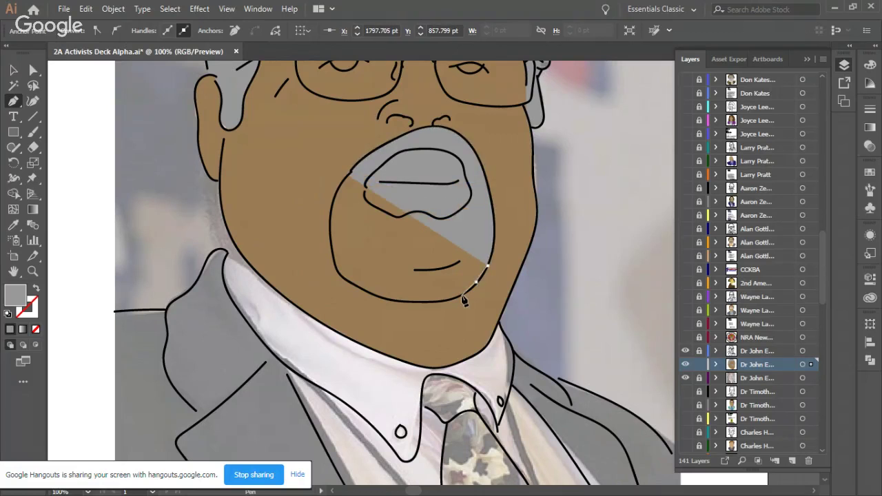
# Step: Trace the beard along the chin and up the left side, closing the goatee shape
pyautogui.click(460, 295)
pyautogui.click(443, 299)
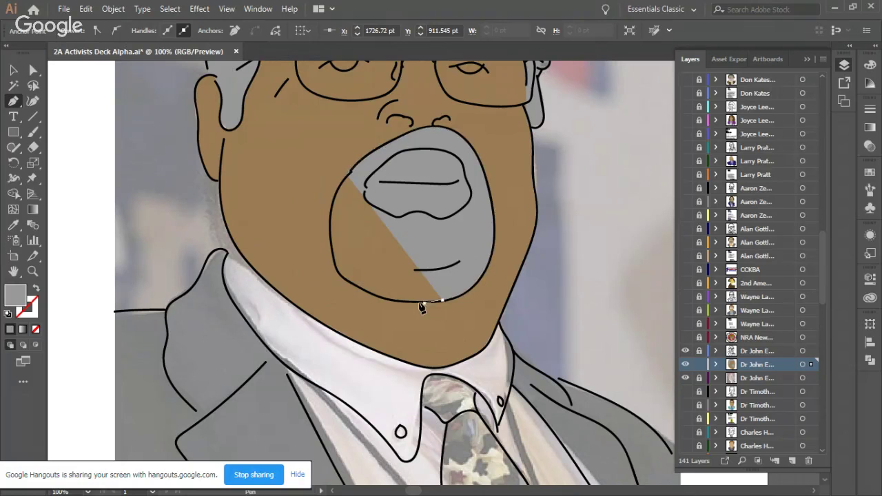
pyautogui.moveTo(404, 301); pyautogui.dragTo(369, 295)
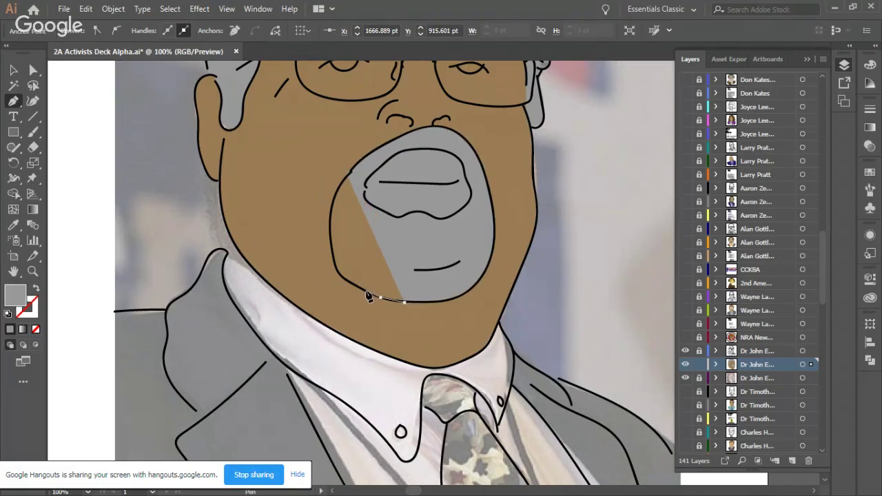
pyautogui.click(366, 292)
pyautogui.click(348, 282)
pyautogui.click(336, 269)
pyautogui.click(334, 245)
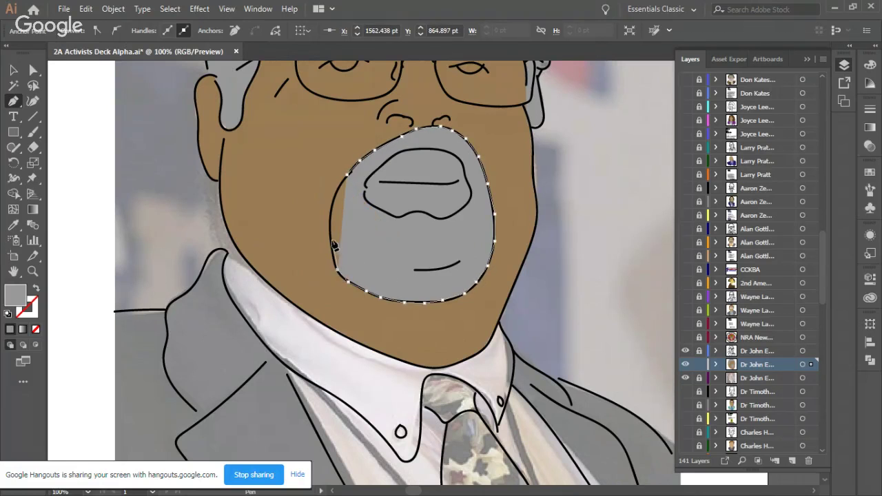
pyautogui.click(331, 219)
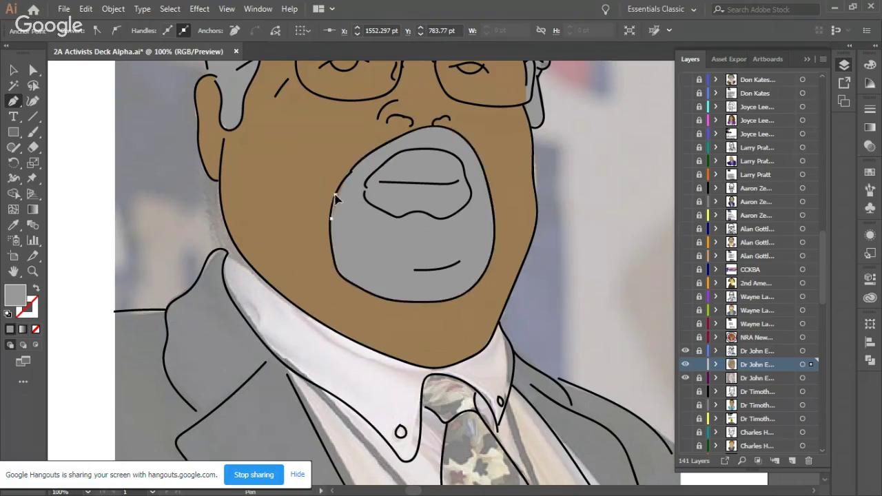
pyautogui.click(346, 173)
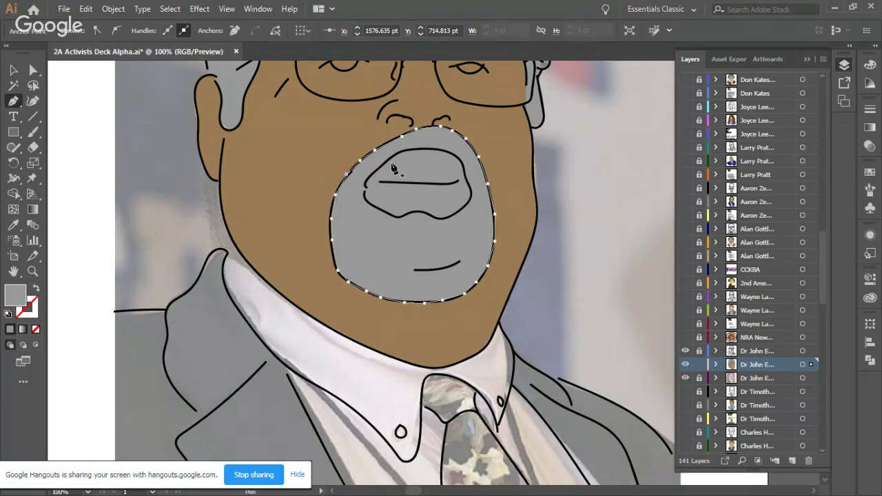
pyautogui.hotkey('ctrl', 'shift', 'a')
# Step: Begin a new path outlining the upper lip and lower lip
pyautogui.click(426, 149)
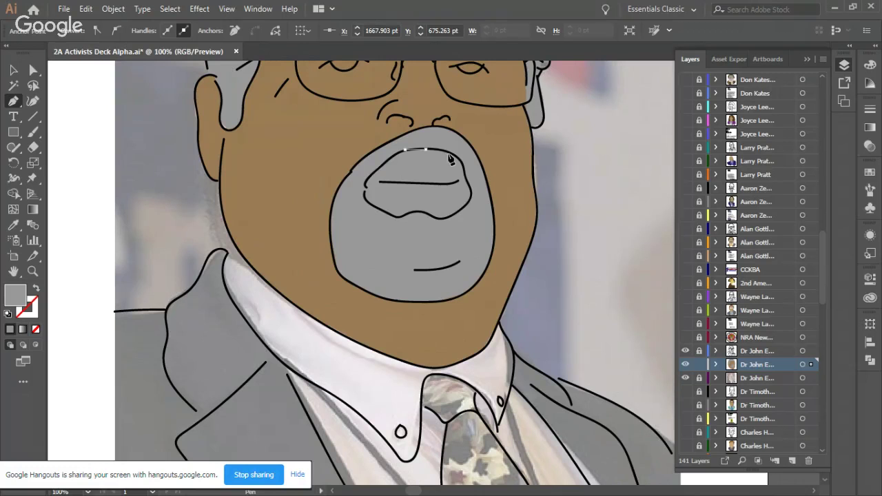
pyautogui.click(444, 151)
pyautogui.moveTo(461, 163); pyautogui.dragTo(367, 194)
pyautogui.click(451, 220)
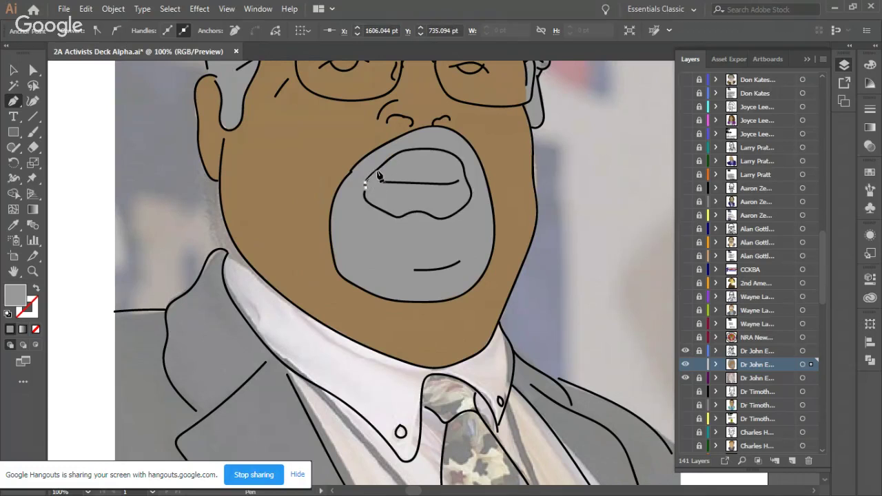
# Step: Close the lip outline and subtract it from the beard with Pathfinder Minus Front
pyautogui.moveTo(389, 161); pyautogui.dragTo(403, 152)
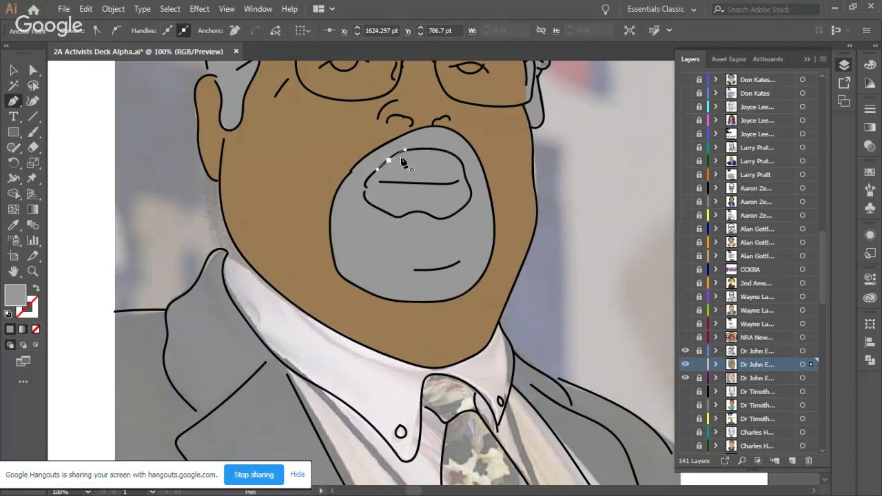
pyautogui.press('v')
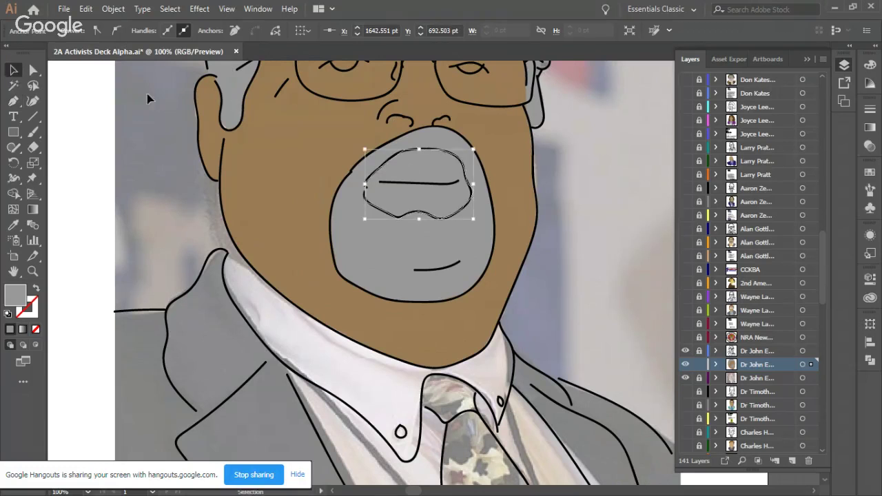
pyautogui.click(322, 167)
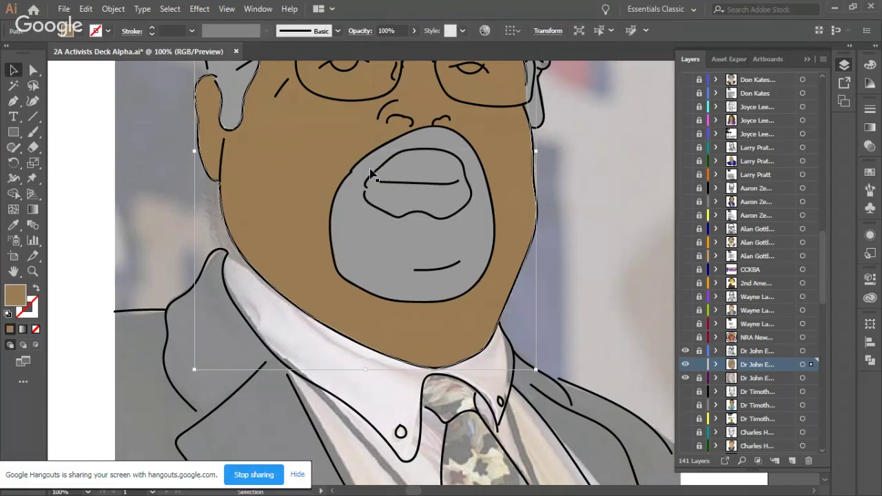
pyautogui.click(426, 182)
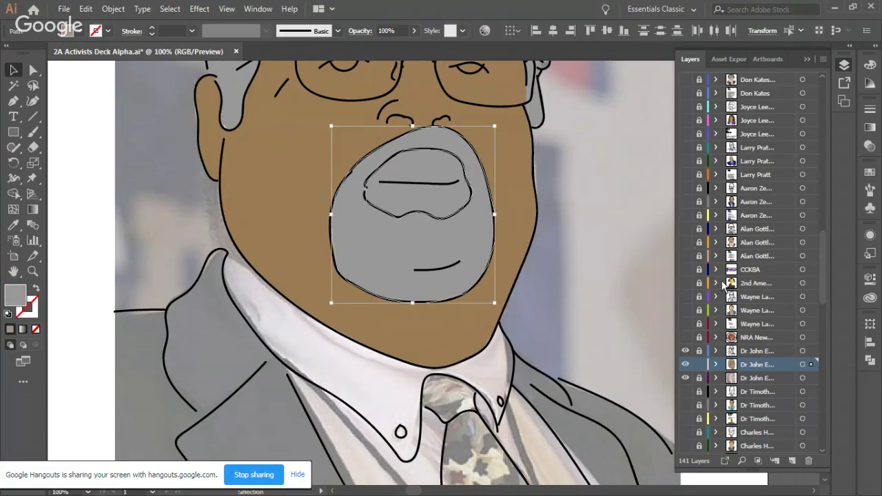
pyautogui.click(866, 360)
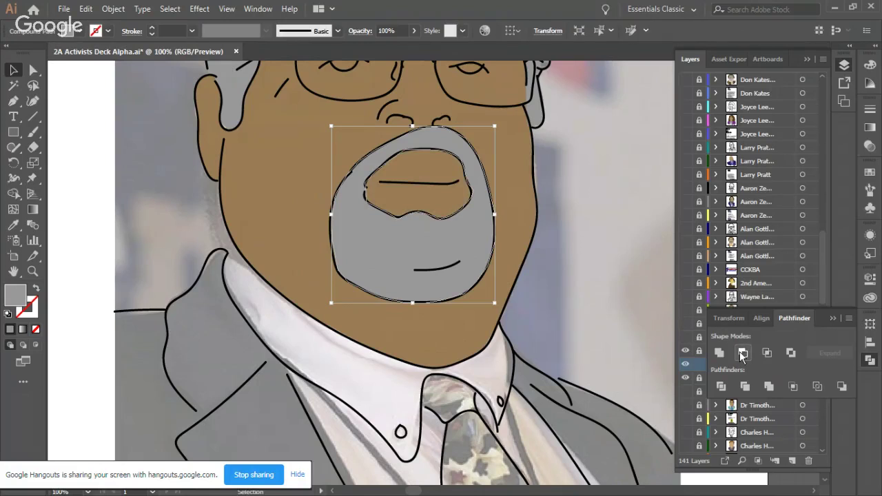
pyautogui.click(610, 238)
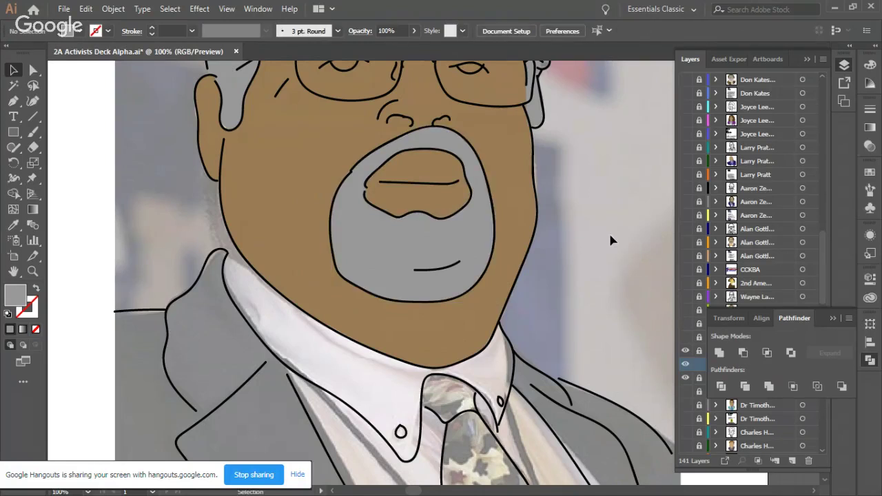
# Step: Change the face fill to a lighter tan, C19167, in the Color Picker
pyautogui.scroll(2, 601, 244)
pyautogui.scroll(2, 602, 249)
pyautogui.click(315, 232)
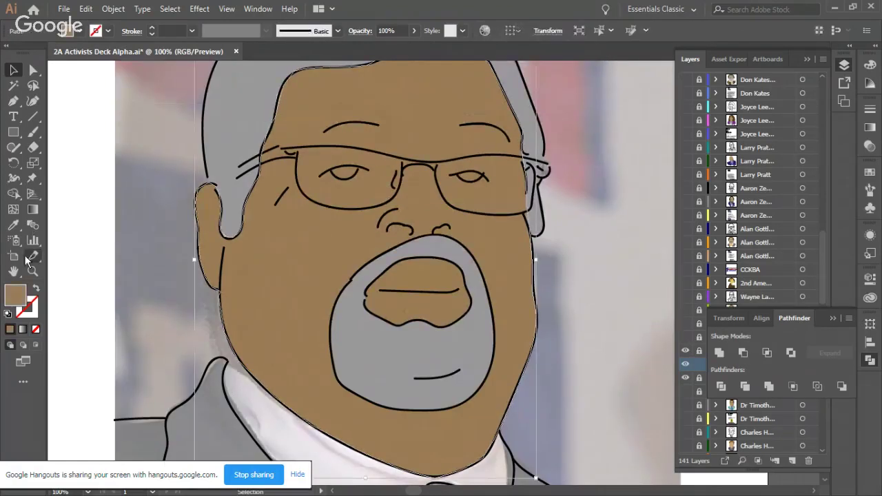
pyautogui.doubleClick(18, 302)
pyautogui.click(348, 205)
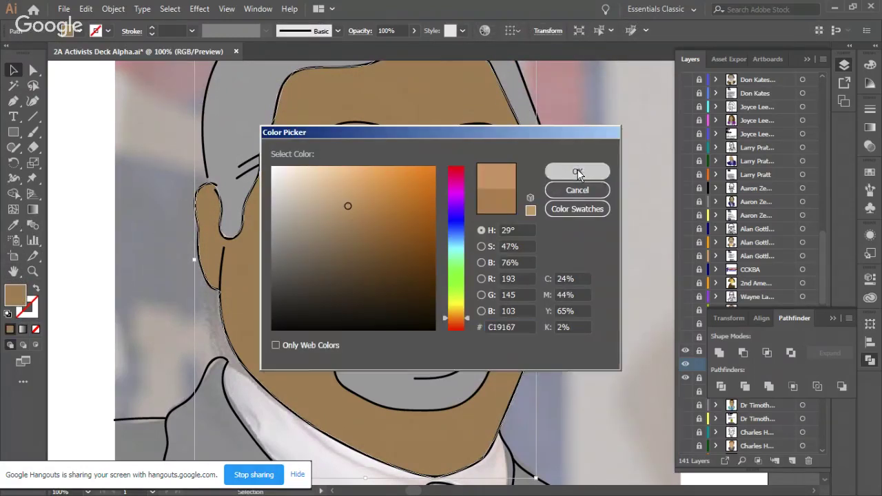
pyautogui.click(574, 172)
pyautogui.click(598, 227)
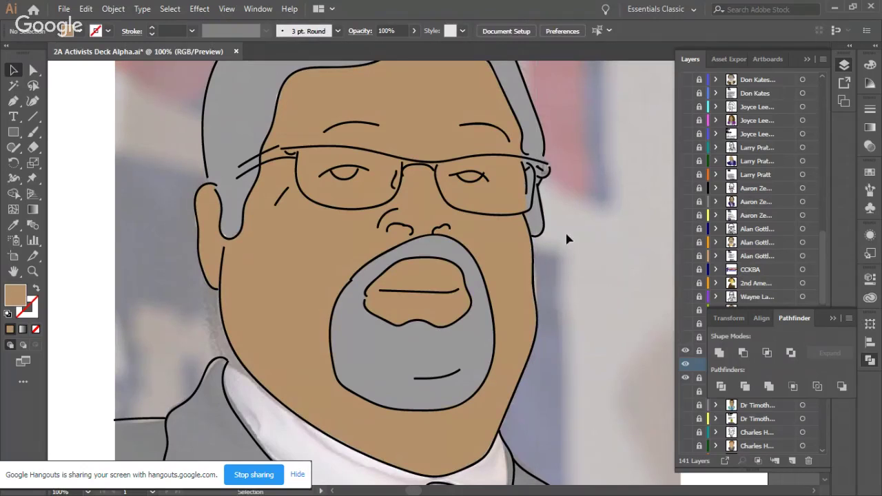
pyautogui.scroll(2, 567, 238)
# Step: Trace a closed Pen-tool shape over the left eye
pyautogui.click(14, 101)
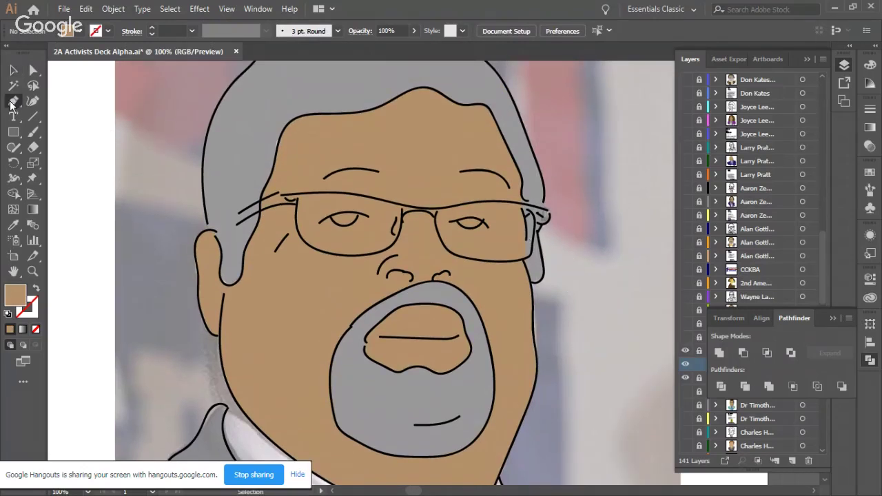
pyautogui.click(333, 218)
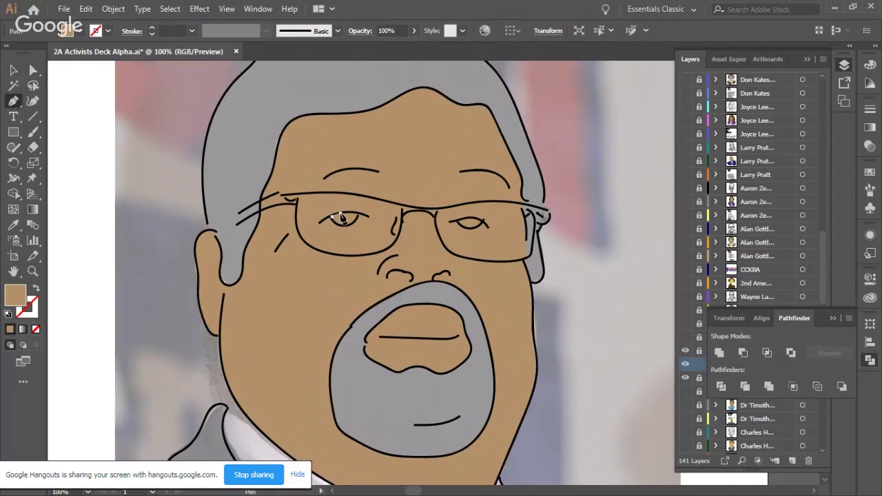
pyautogui.click(352, 216)
pyautogui.click(357, 215)
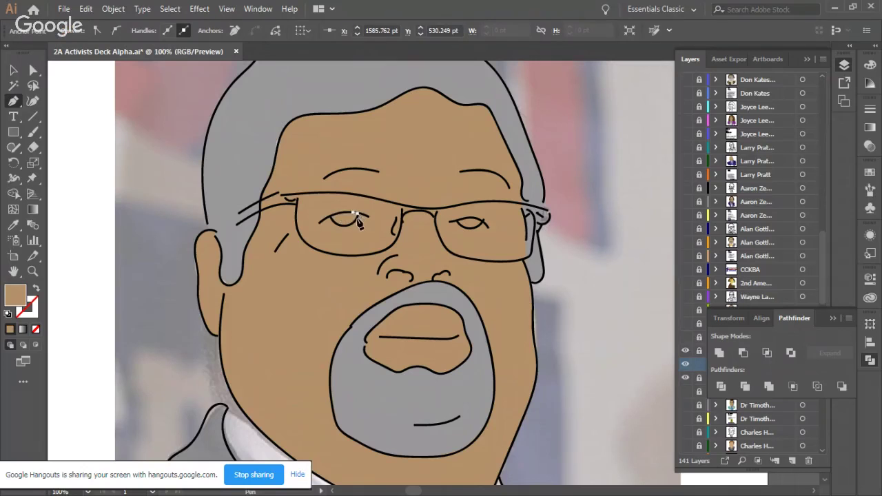
pyautogui.click(335, 224)
pyautogui.click(319, 219)
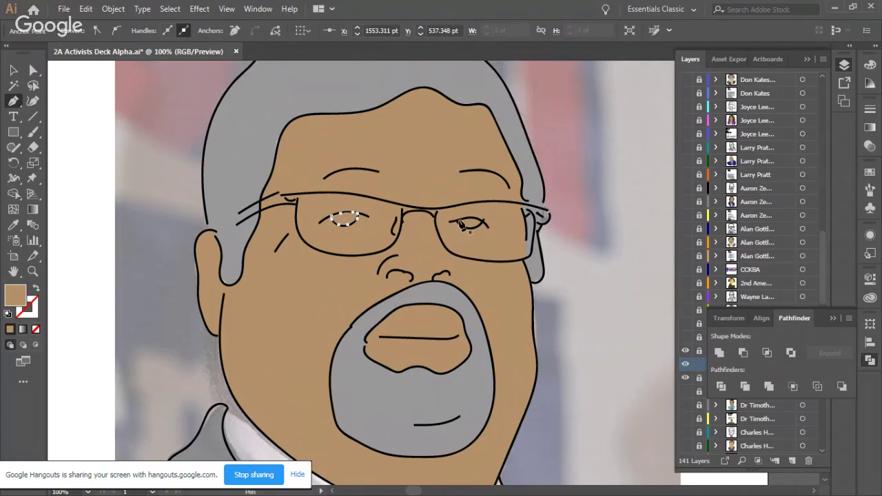
# Step: Trace a shape over the right eye, then select both eye shapes
pyautogui.click(469, 224)
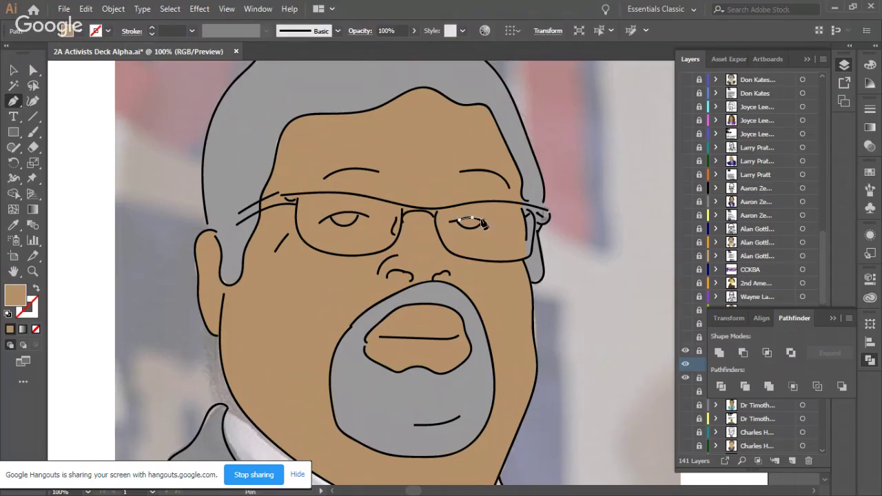
pyautogui.click(481, 222)
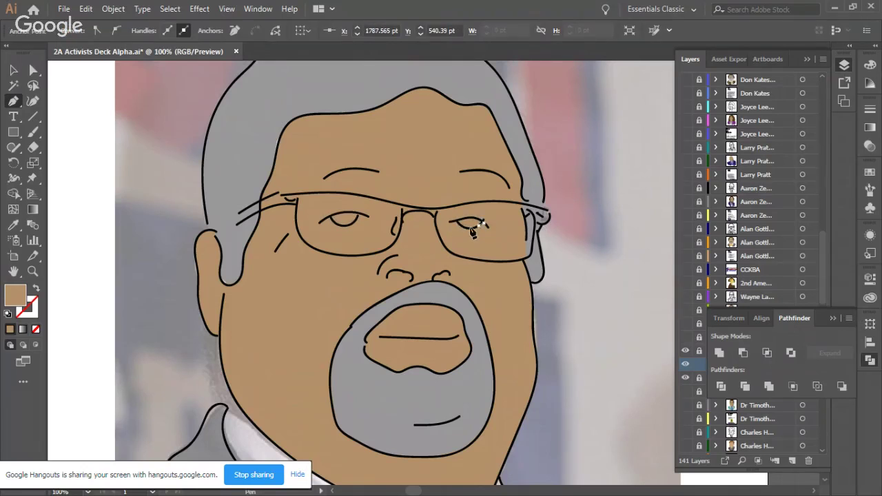
pyautogui.click(460, 224)
pyautogui.click(13, 69)
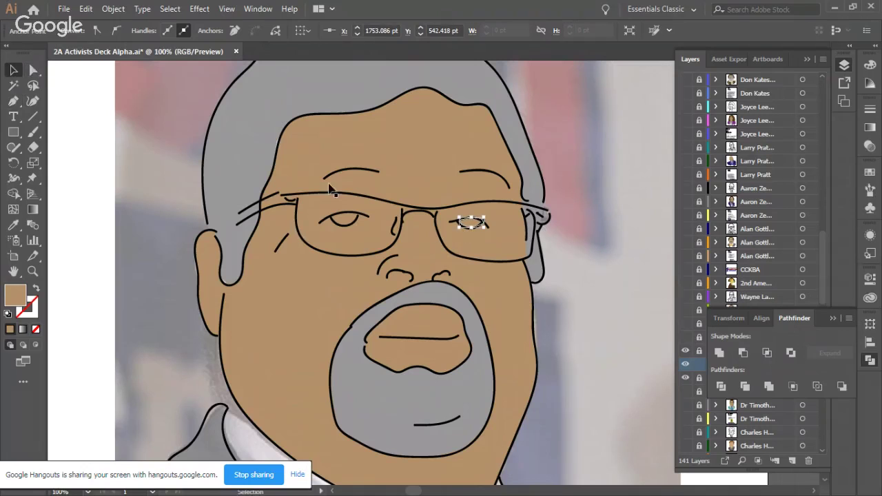
pyautogui.keyDown('shift'); pyautogui.click(352, 224); pyautogui.keyUp('shift')
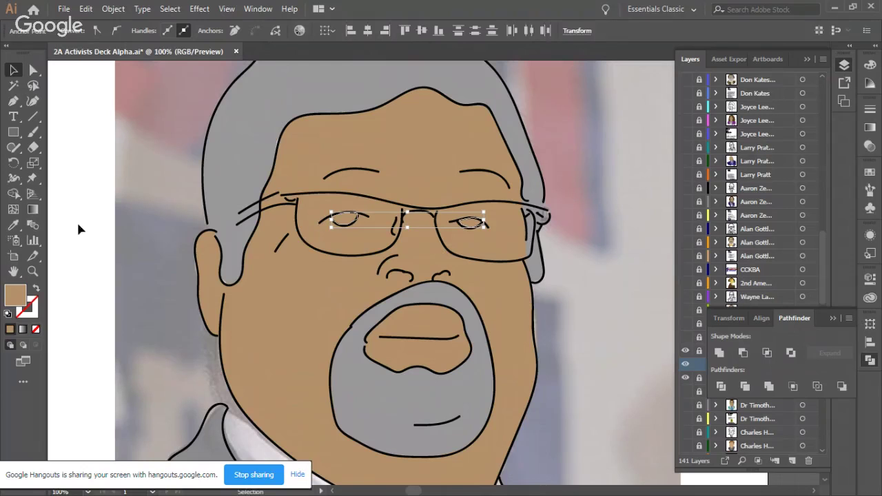
# Step: Fill both eye shapes with green 67BF67 via the Color Picker
pyautogui.doubleClick(17, 295)
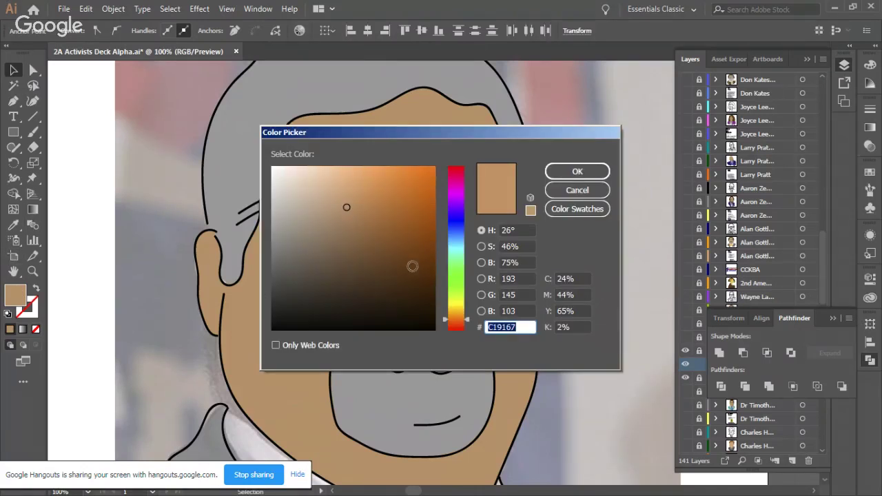
pyautogui.click(457, 277)
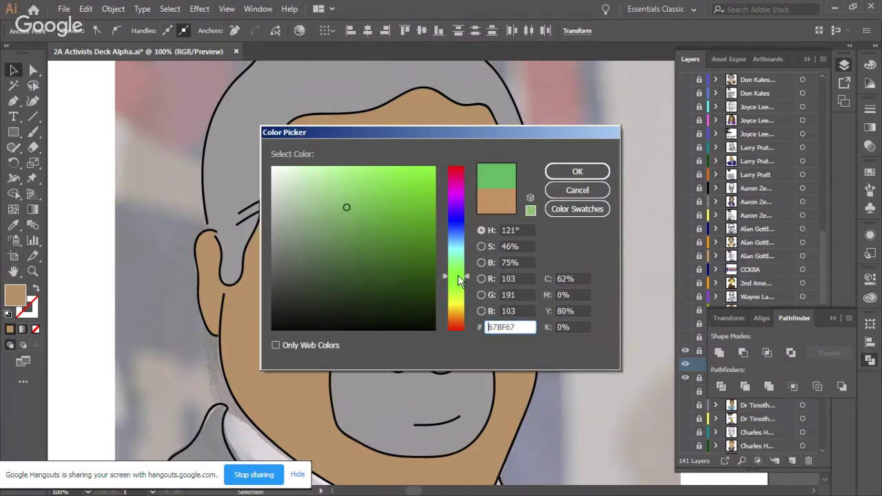
pyautogui.click(576, 172)
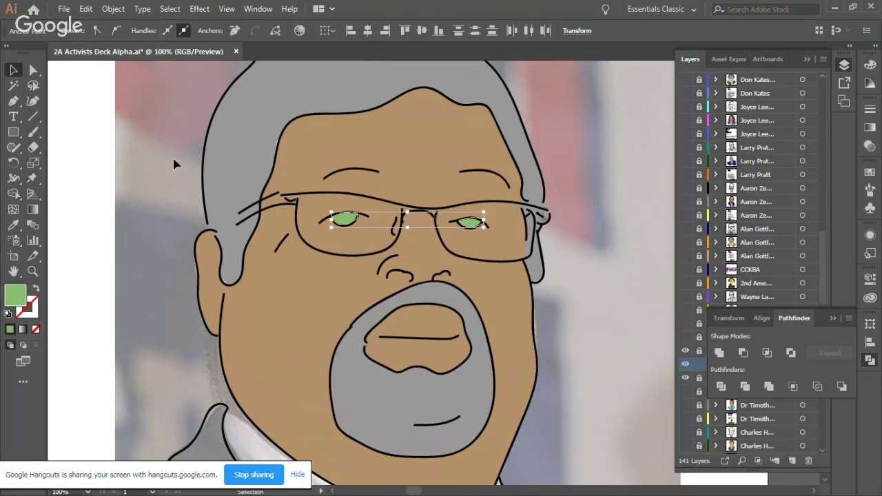
pyautogui.click(174, 173)
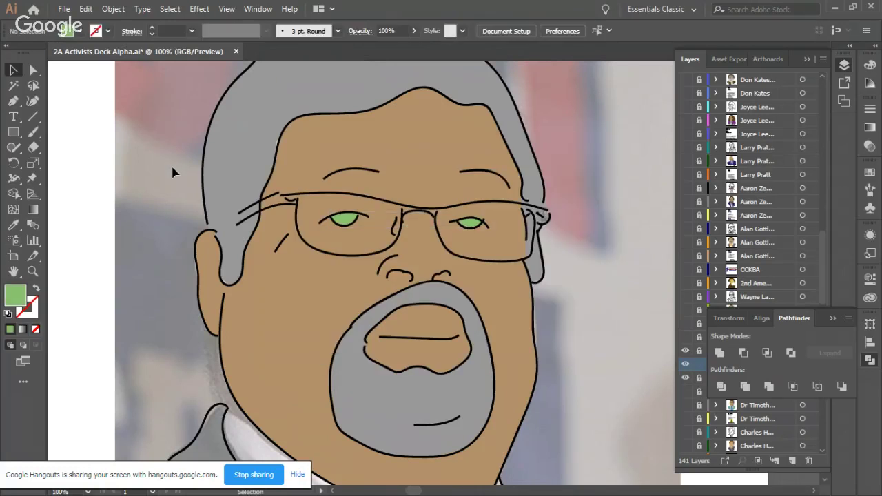
# Step: Reselect both green eyes and set their opacity to 65%
pyautogui.click(346, 219)
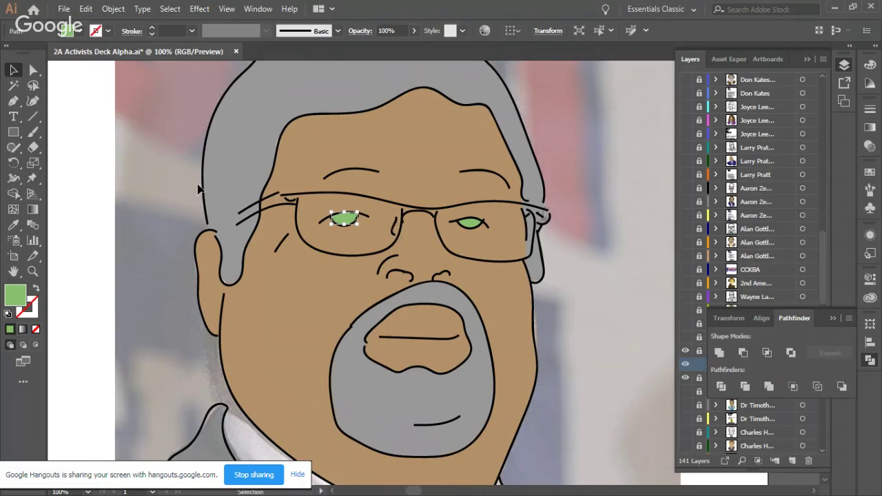
pyautogui.keyDown('shift'); pyautogui.click(471, 222); pyautogui.keyUp('shift')
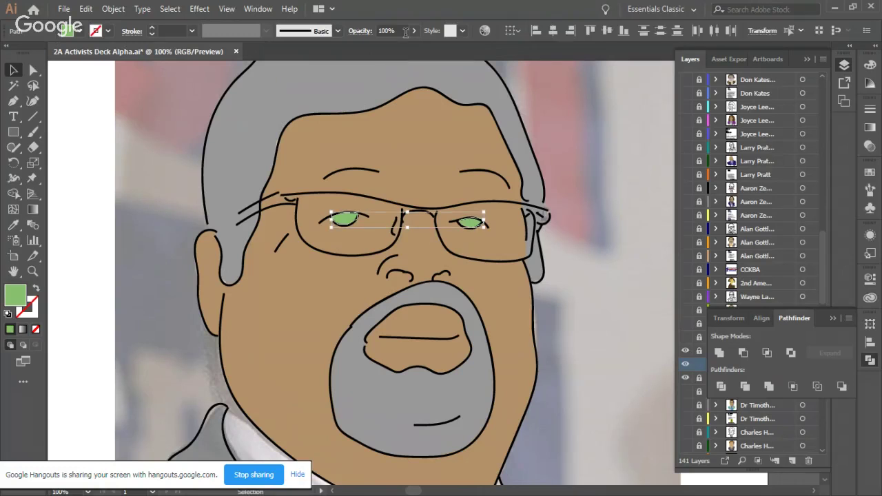
pyautogui.click(414, 31)
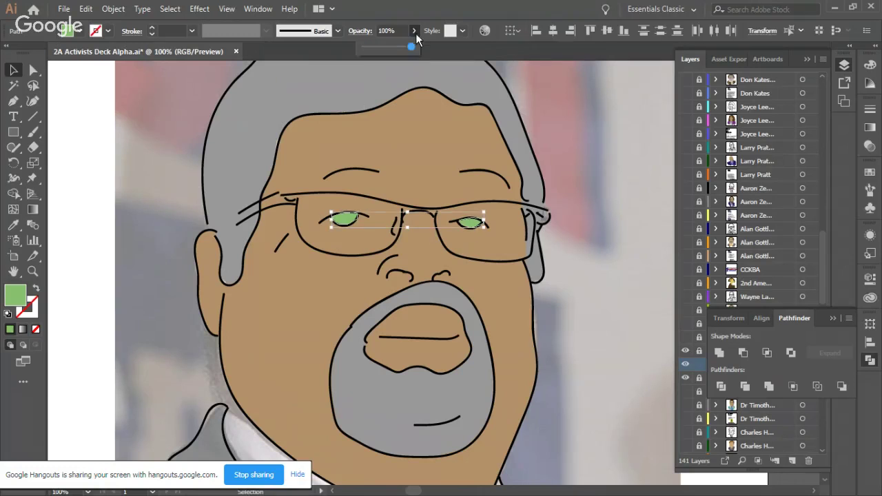
pyautogui.click(207, 113)
pyautogui.click(149, 135)
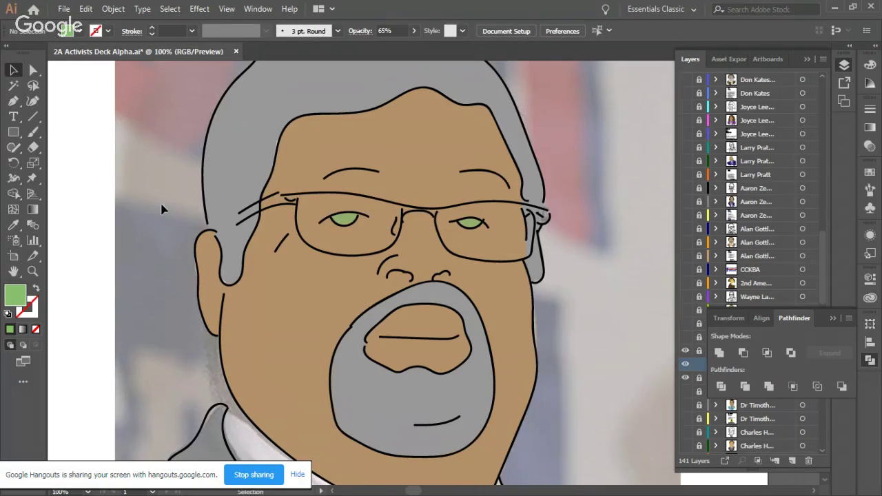
pyautogui.scroll(3, 158, 231)
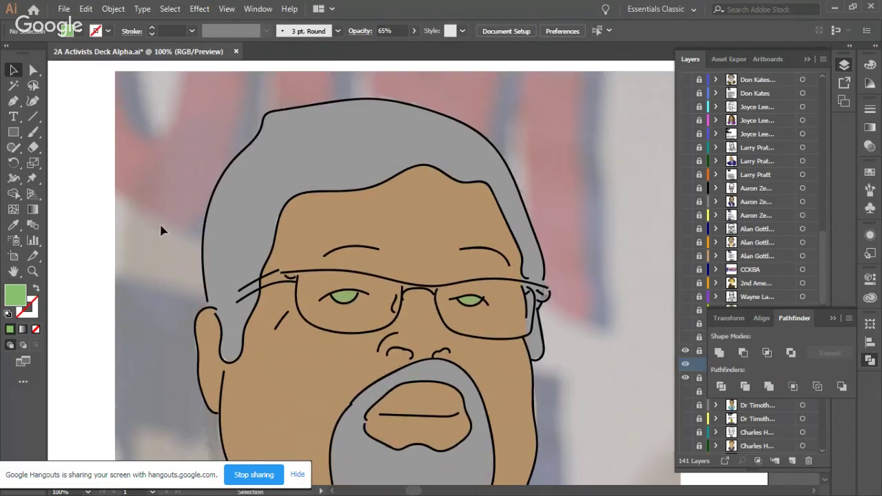
# Step: Trace the glasses' top rim with the Pen tool from the left temple across both lenses
pyautogui.click(15, 101)
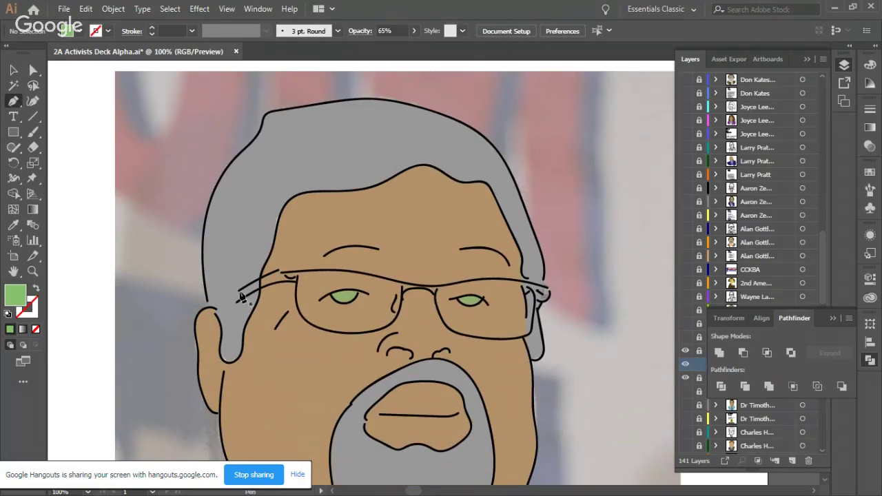
pyautogui.click(240, 290)
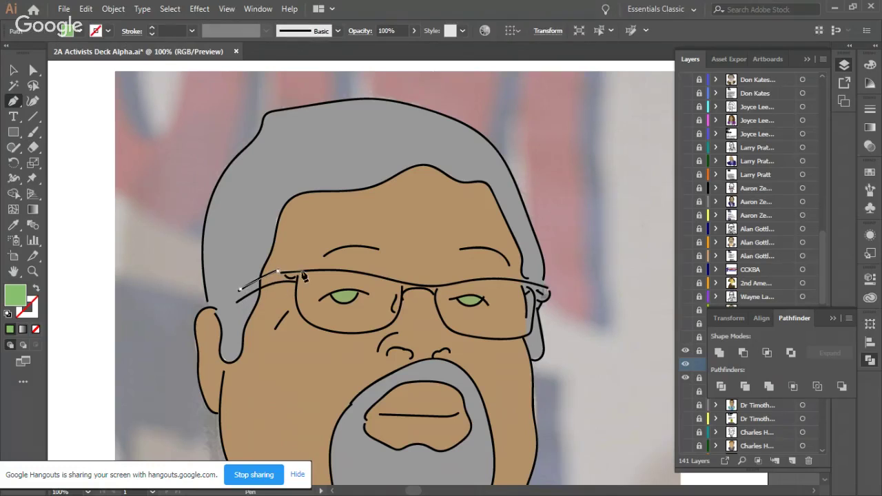
pyautogui.moveTo(298, 276); pyautogui.dragTo(304, 276)
pyautogui.click(350, 273)
pyautogui.click(407, 283)
pyautogui.click(439, 285)
pyautogui.click(472, 280)
pyautogui.click(503, 280)
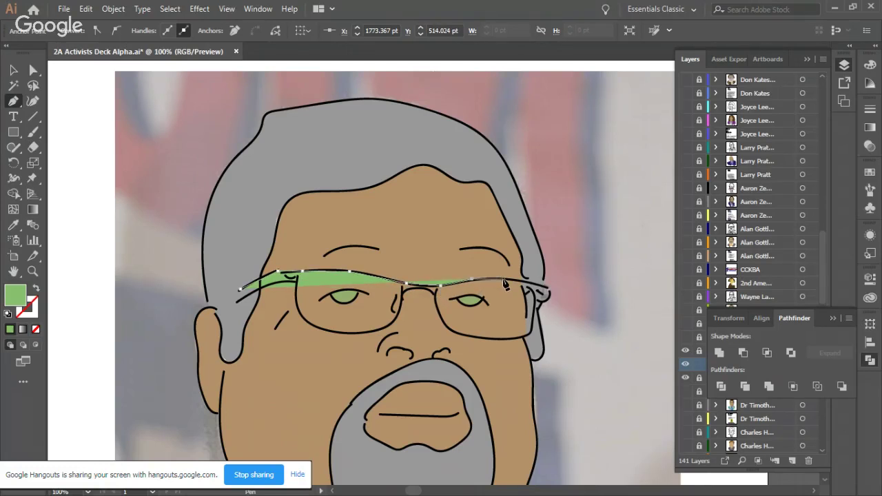
pyautogui.click(539, 287)
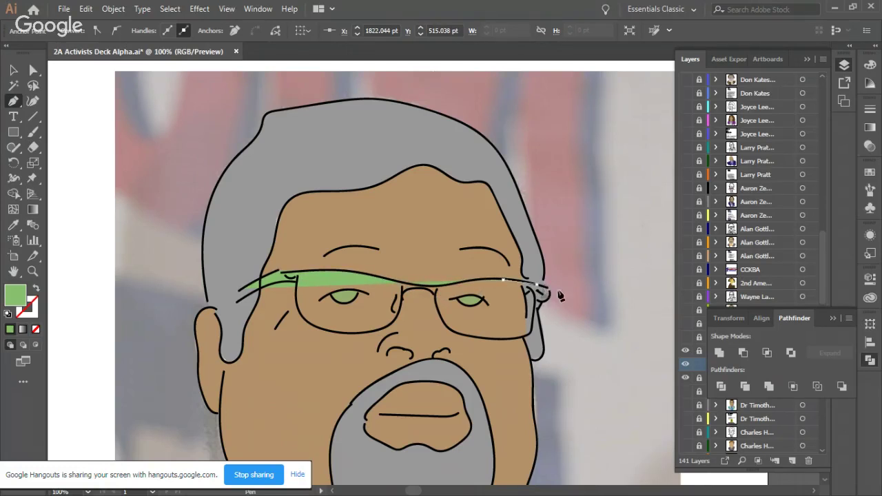
# Step: Wrap the band around the right hinge and trace back along its lower edge
pyautogui.keyDown('ctrl'); pyautogui.click(550, 293); pyautogui.keyUp('ctrl')
pyautogui.click(550, 294)
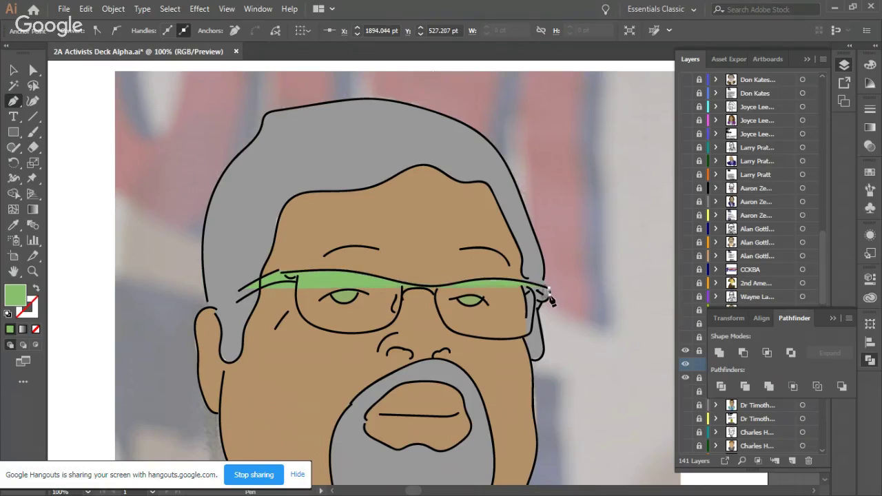
pyautogui.click(545, 297)
pyautogui.click(537, 303)
pyautogui.click(528, 303)
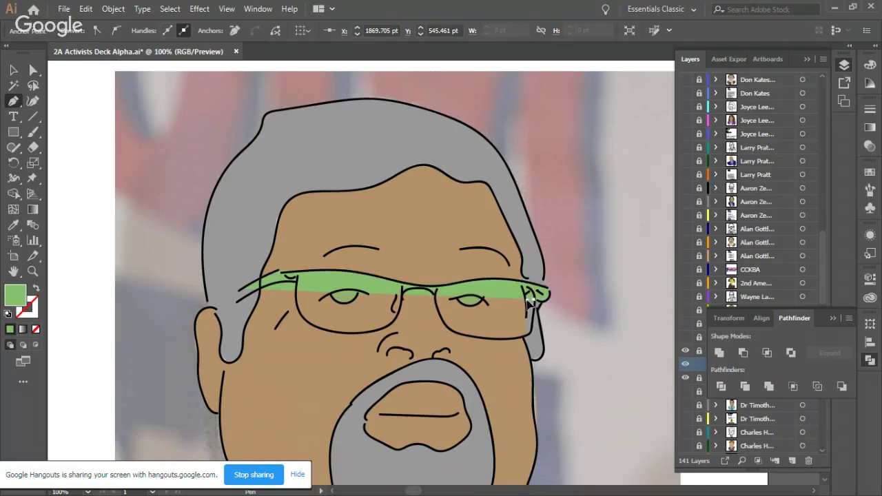
pyautogui.click(527, 299)
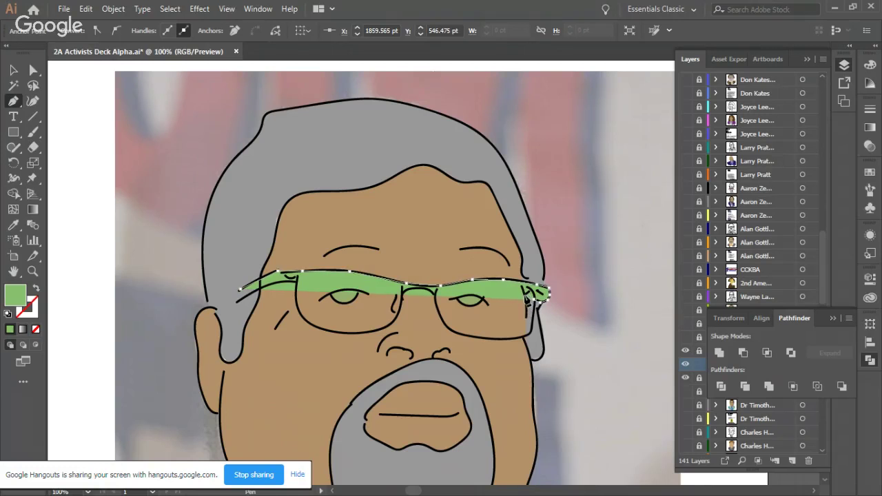
pyautogui.click(524, 290)
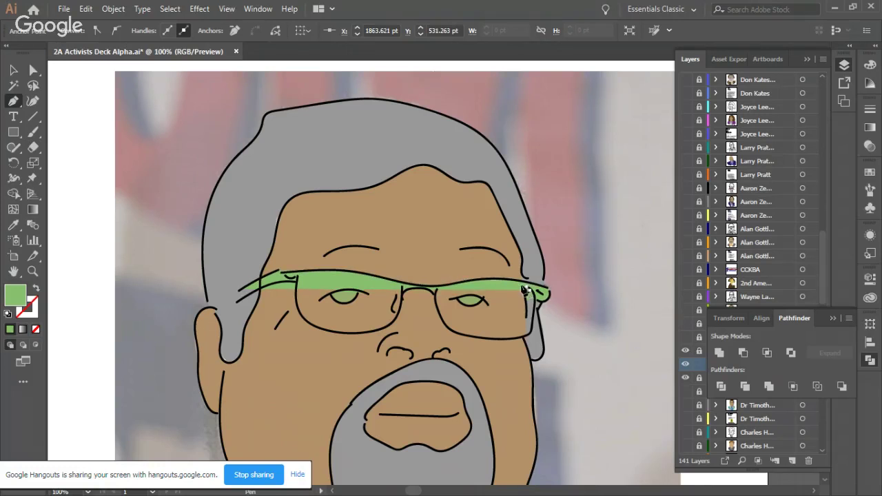
pyautogui.click(488, 284)
pyautogui.click(453, 289)
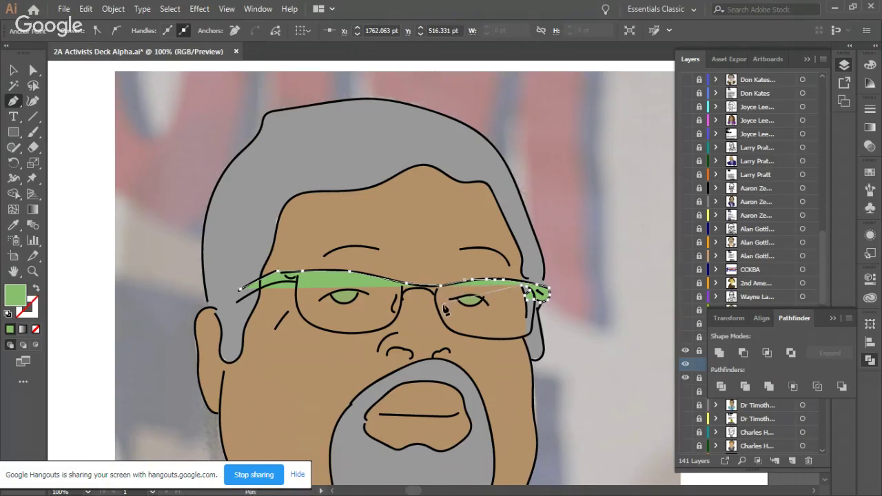
# Step: Select the existing green glasses fill path, try reshaping its lower edge, then undo
pyautogui.click(509, 300)
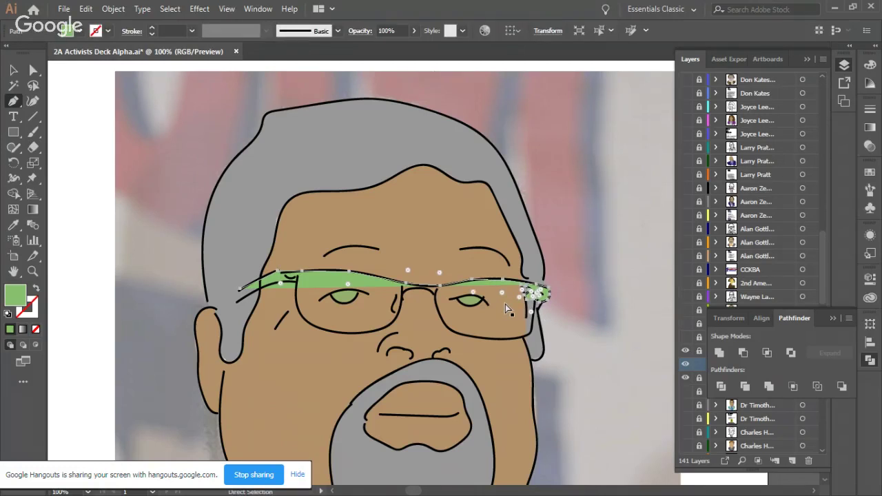
pyautogui.keyDown('ctrl'); pyautogui.click(509, 297); pyautogui.keyUp('ctrl')
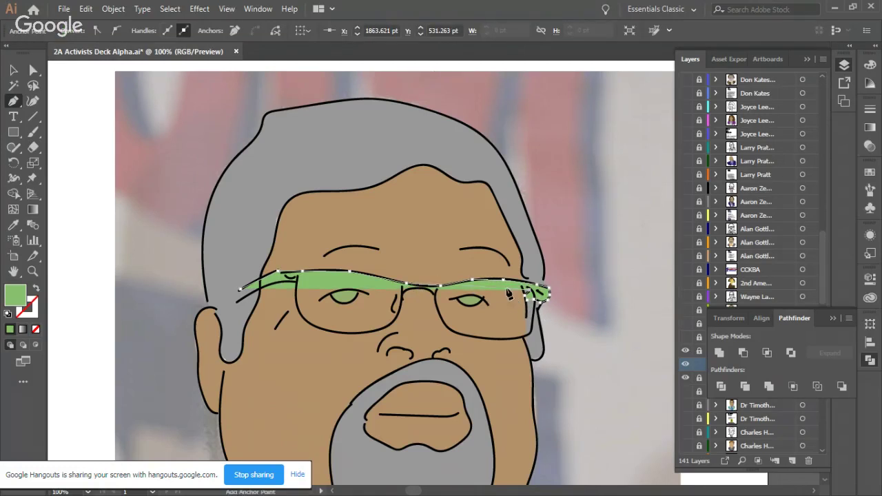
pyautogui.scroll(3, 535, 293)
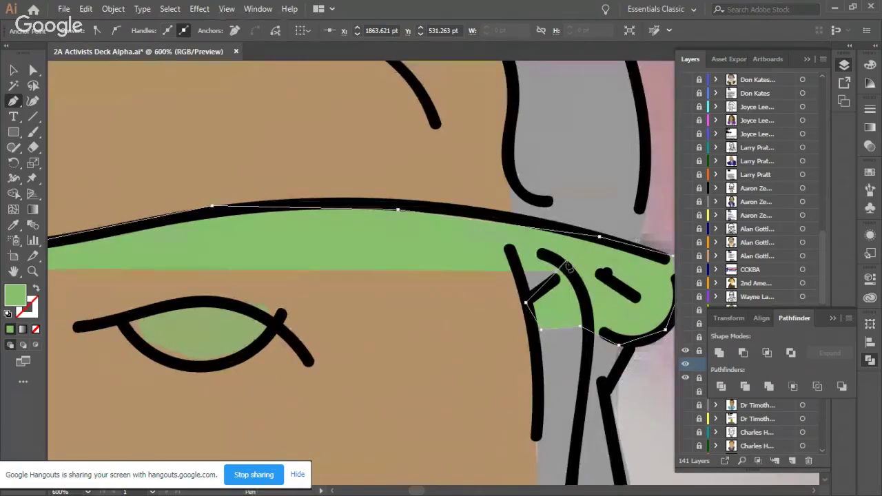
pyautogui.moveTo(567, 266); pyautogui.dragTo(545, 255)
pyautogui.hotkey('ctrl', 'z')
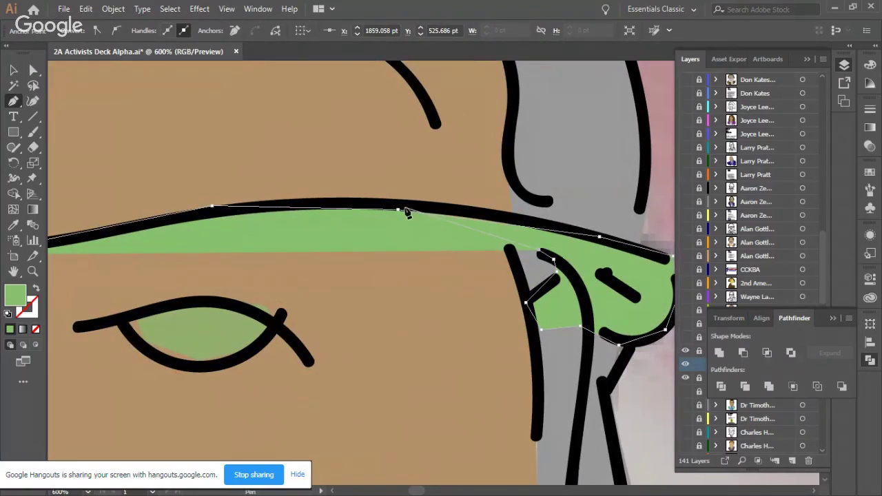
# Step: Place Pen anchors along the top rim from the right temple across the nose bridge
pyautogui.click(476, 218)
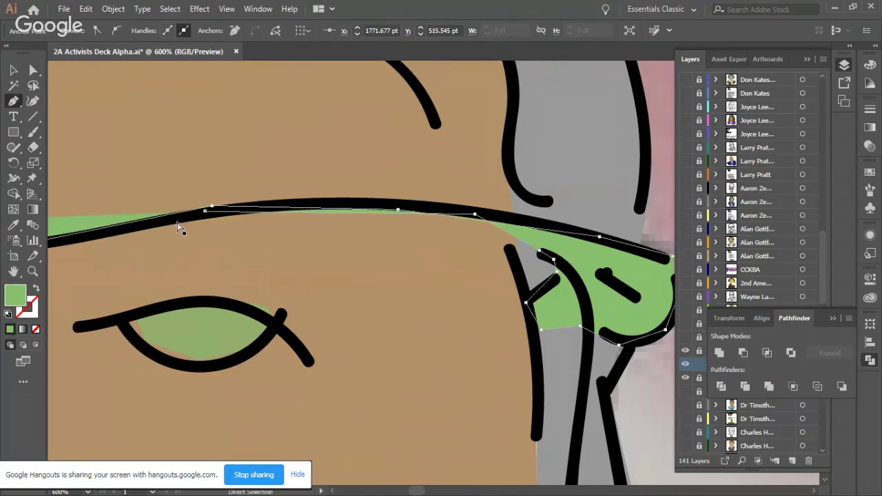
pyautogui.hscroll(-3, 177, 223)
pyautogui.hscroll(-2, 178, 226)
pyautogui.click(183, 253)
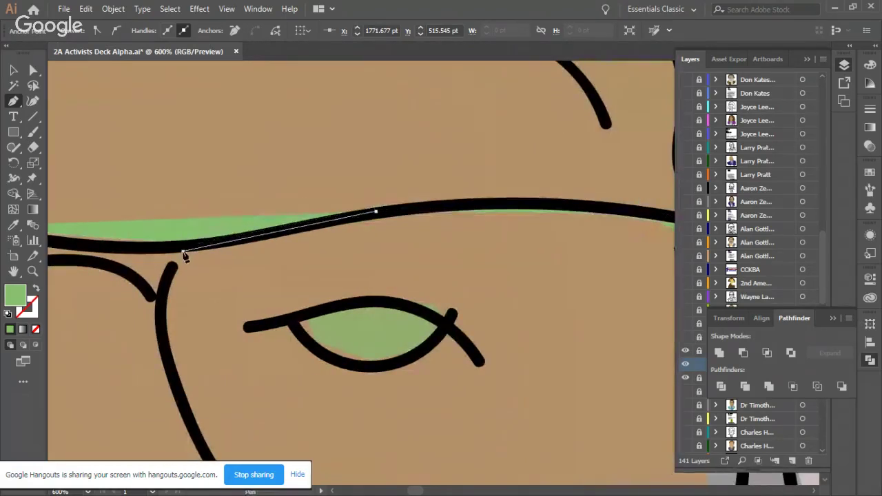
pyautogui.click(164, 299)
pyautogui.hscroll(-4, 163, 298)
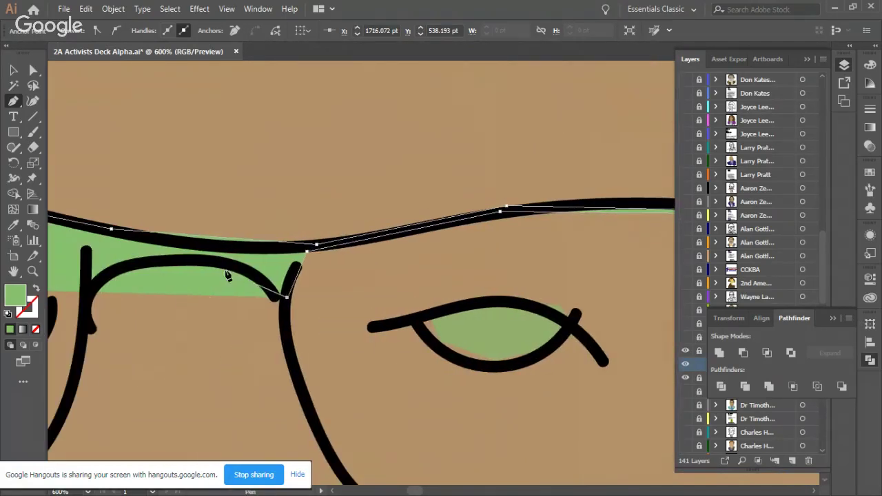
pyautogui.click(141, 264)
pyautogui.click(88, 293)
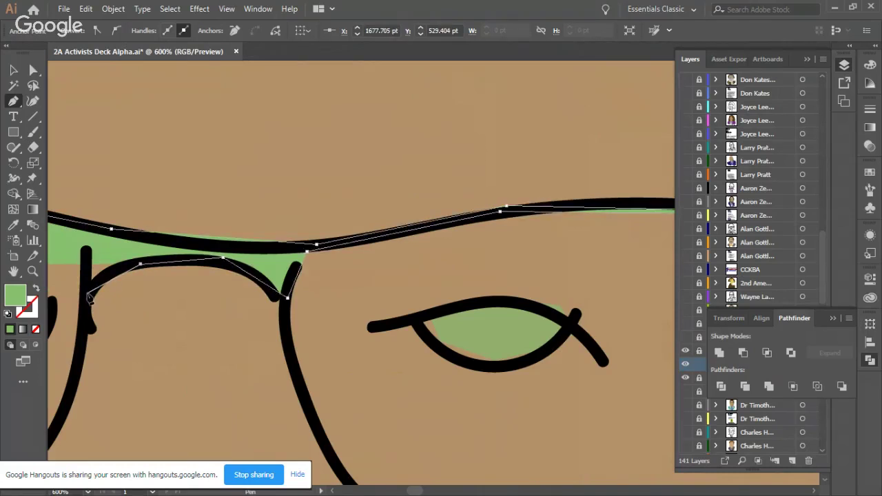
pyautogui.click(87, 251)
pyautogui.hscroll(-12, 87, 251)
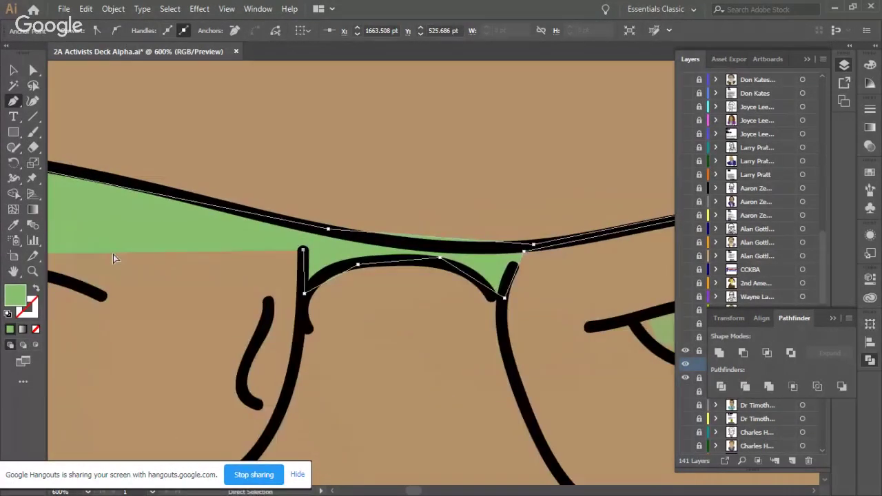
pyautogui.hscroll(-3, 139, 259)
pyautogui.click(249, 162)
pyautogui.hscroll(-1, 62, 176)
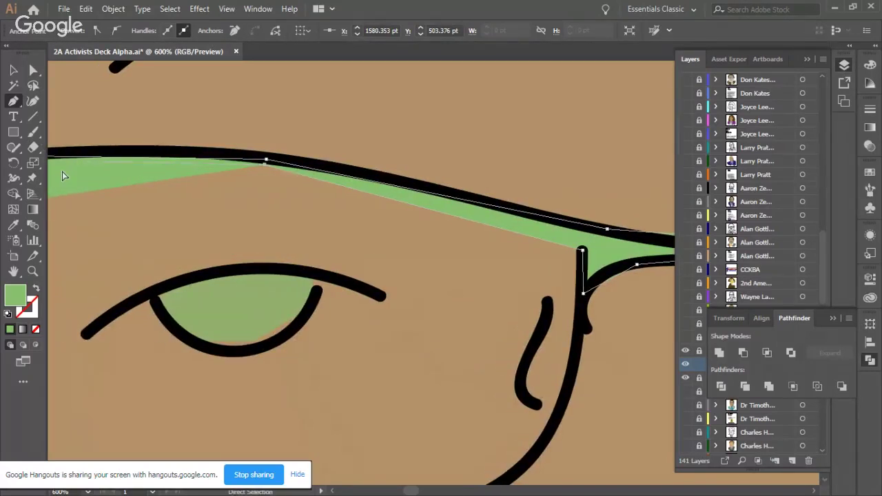
pyautogui.hscroll(-8, 62, 176)
# Step: Continue anchors along the left lens rim to the left arm's tip and close the shape
pyautogui.click(204, 172)
pyautogui.click(198, 226)
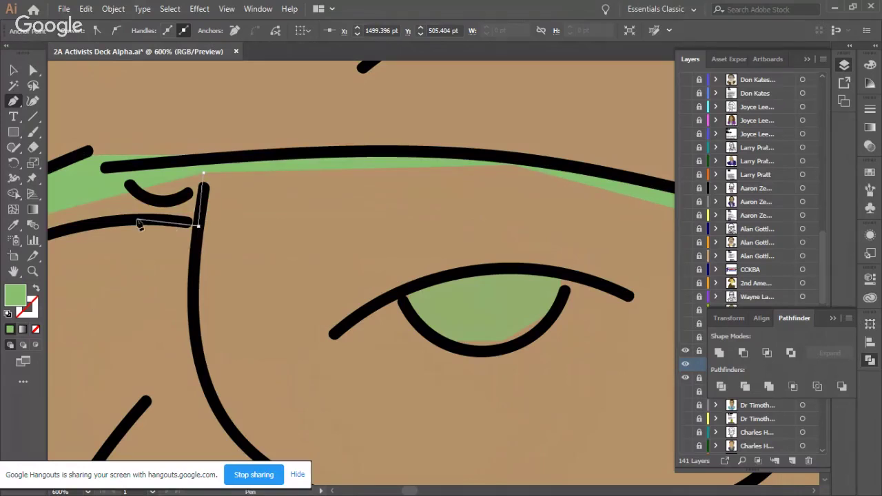
pyautogui.click(137, 222)
pyautogui.hscroll(-7, 102, 223)
pyautogui.click(257, 237)
pyautogui.click(139, 289)
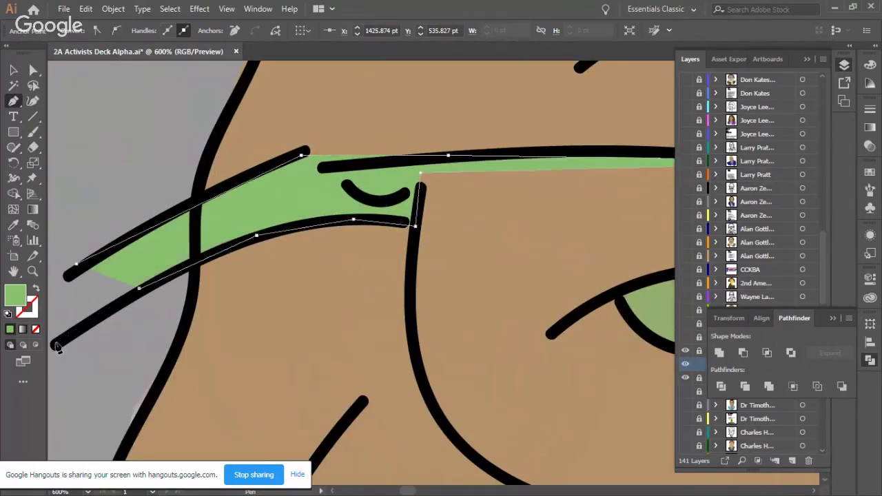
pyautogui.hscroll(-1, 58, 347)
pyautogui.moveTo(99, 343); pyautogui.dragTo(130, 343)
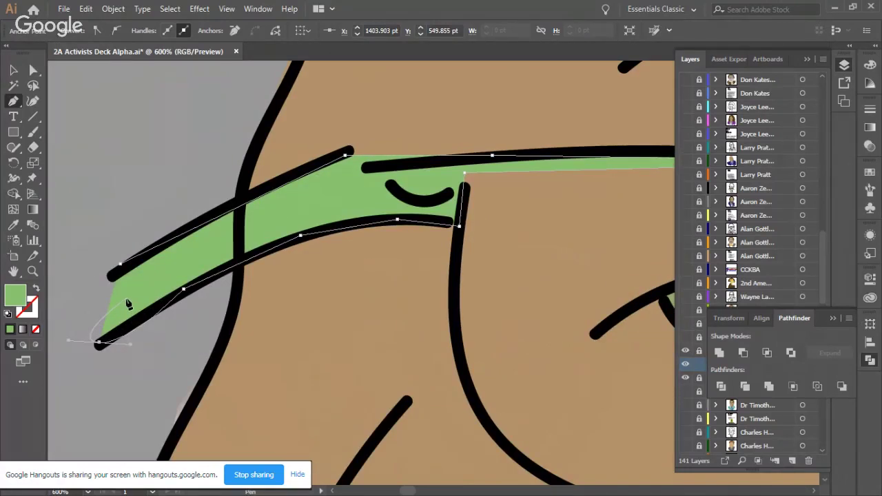
pyautogui.keyDown('ctrl'); pyautogui.click(128, 304); pyautogui.keyUp('ctrl')
pyautogui.click(102, 345)
pyautogui.click(135, 295)
pyautogui.click(103, 290)
pyautogui.click(120, 266)
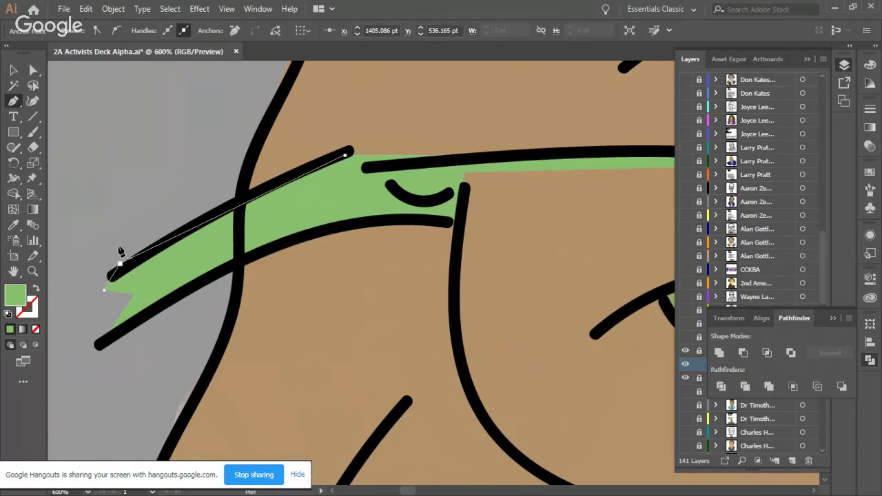
# Step: Select the glasses' top-rim fill shape and give it a dark grey fill swatch
pyautogui.press('v')
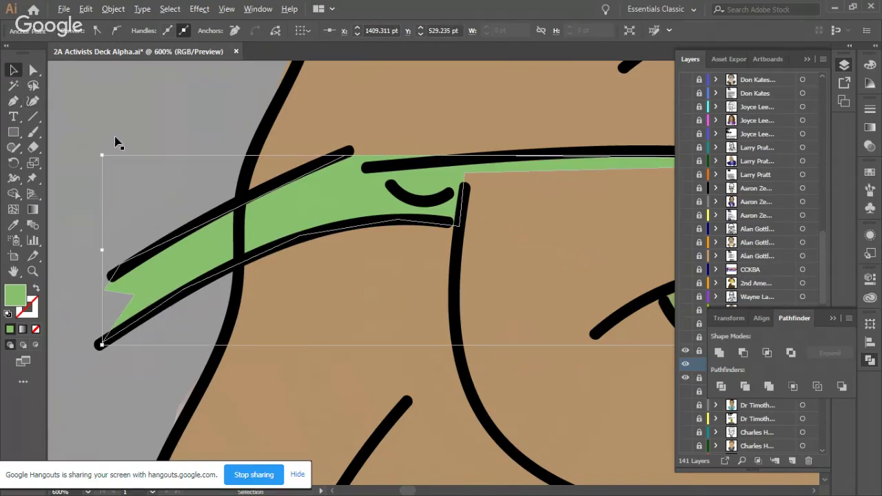
pyautogui.scroll(-2, 116, 143)
pyautogui.scroll(-3, 124, 164)
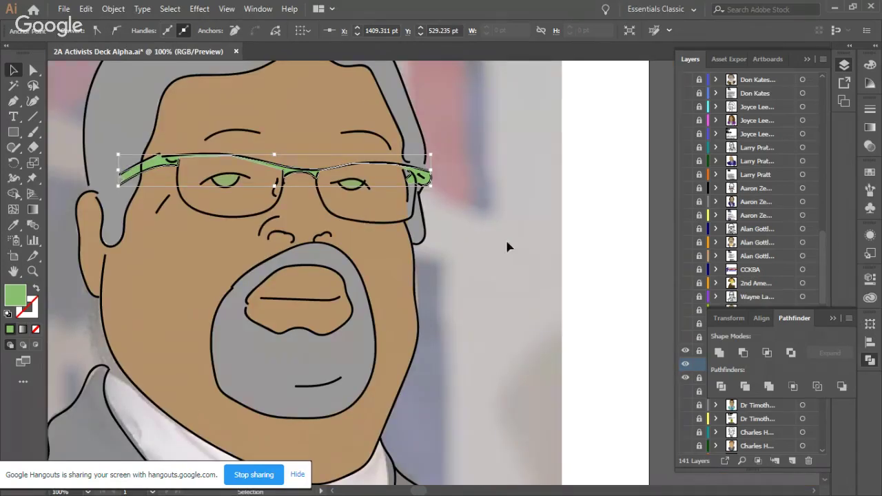
pyautogui.click(467, 240)
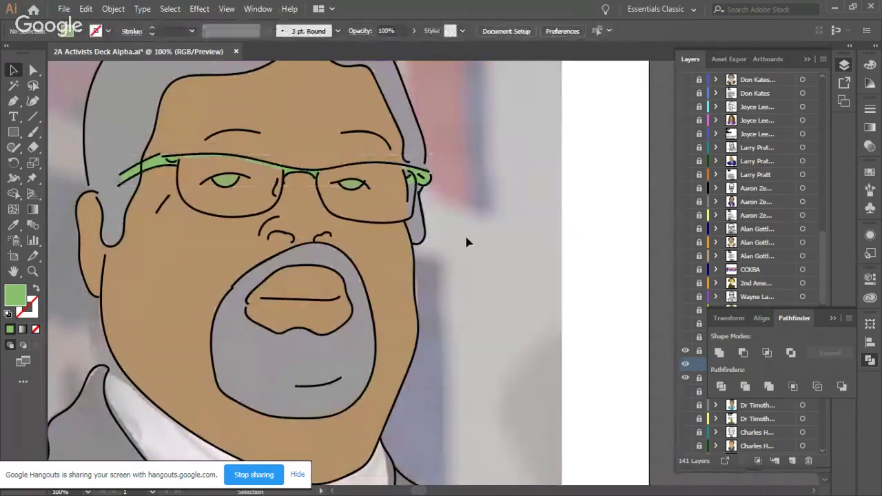
pyautogui.click(156, 165)
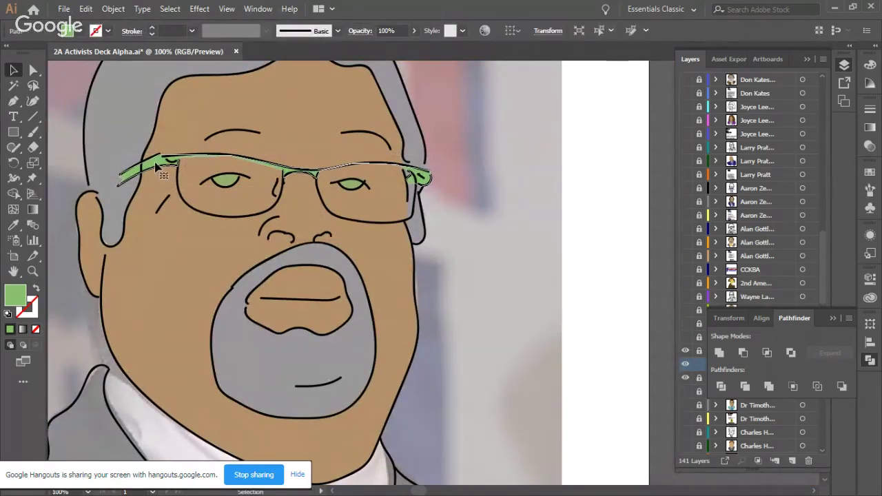
pyautogui.click(80, 29)
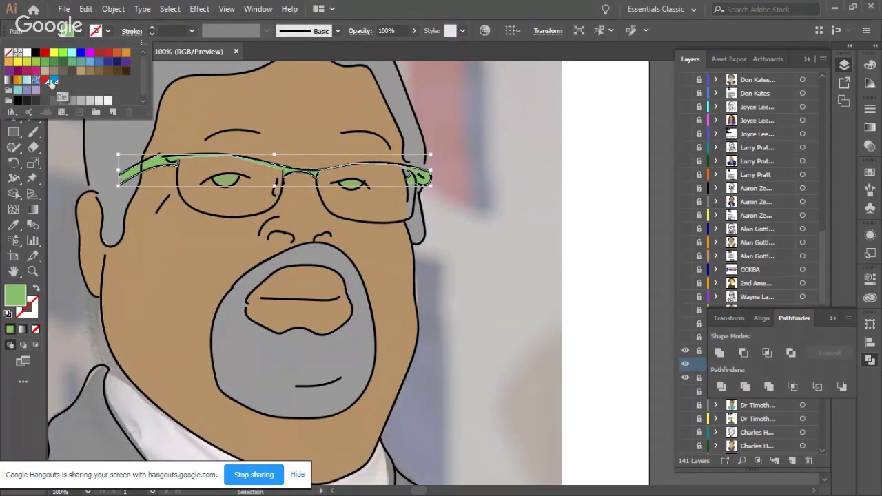
pyautogui.click(37, 100)
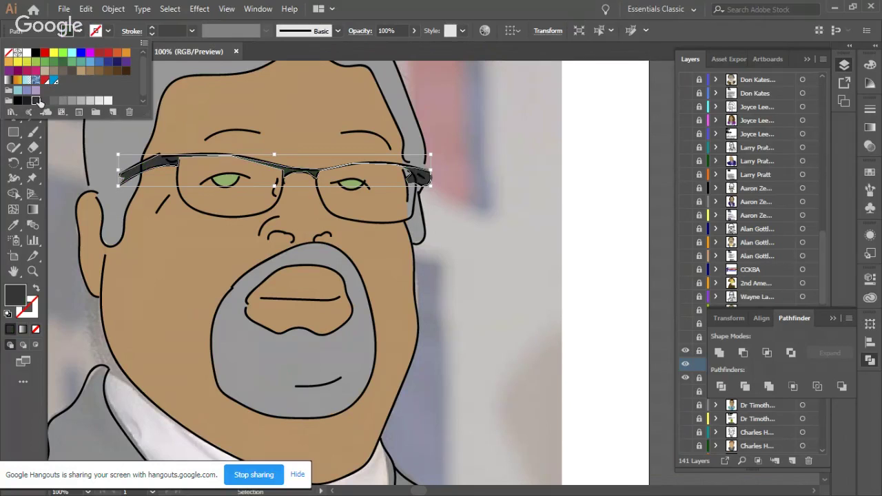
pyautogui.click(590, 205)
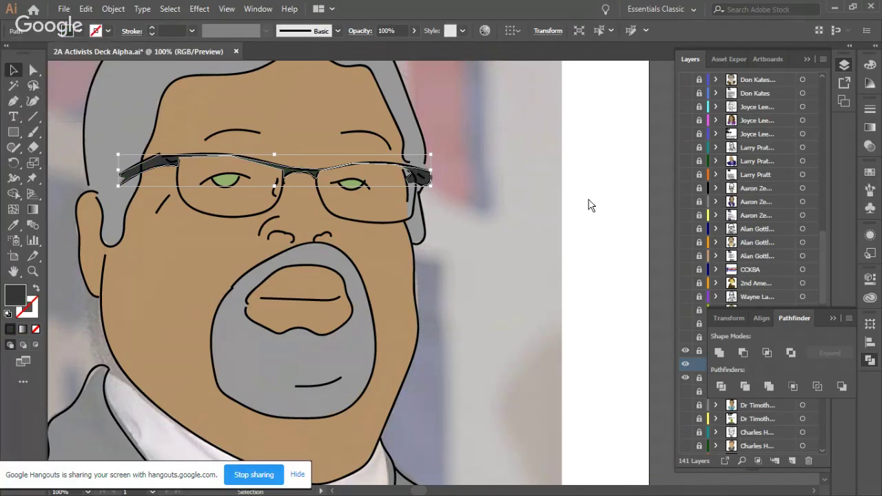
pyautogui.click(589, 204)
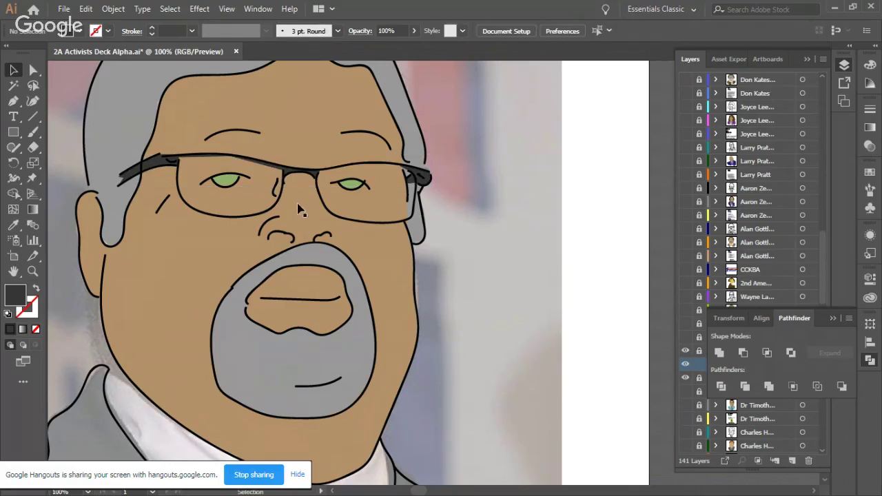
# Step: With the Pen tool active, set the fill to light grey (R=230 G=230 B=230), cancelling Swatch Options
pyautogui.scroll(2, 308, 234)
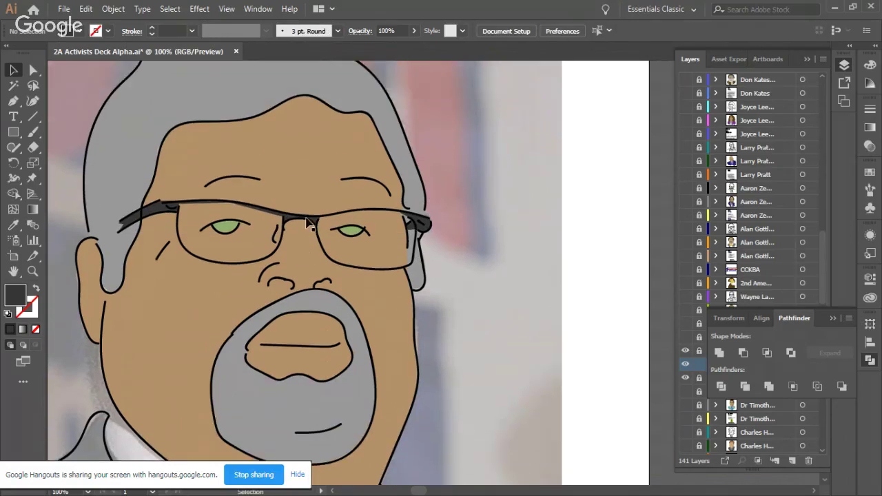
pyautogui.hscroll(-3, 308, 234)
pyautogui.click(13, 100)
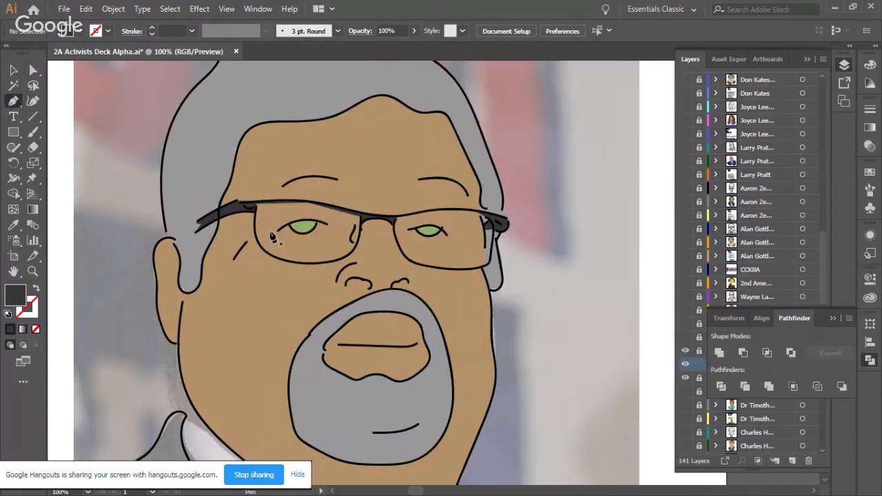
pyautogui.click(80, 30)
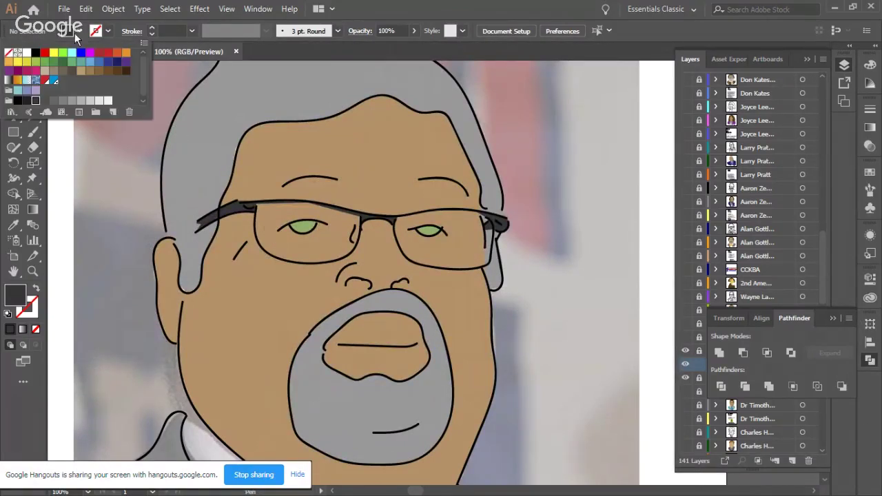
pyautogui.click(98, 101)
pyautogui.doubleClick(91, 100)
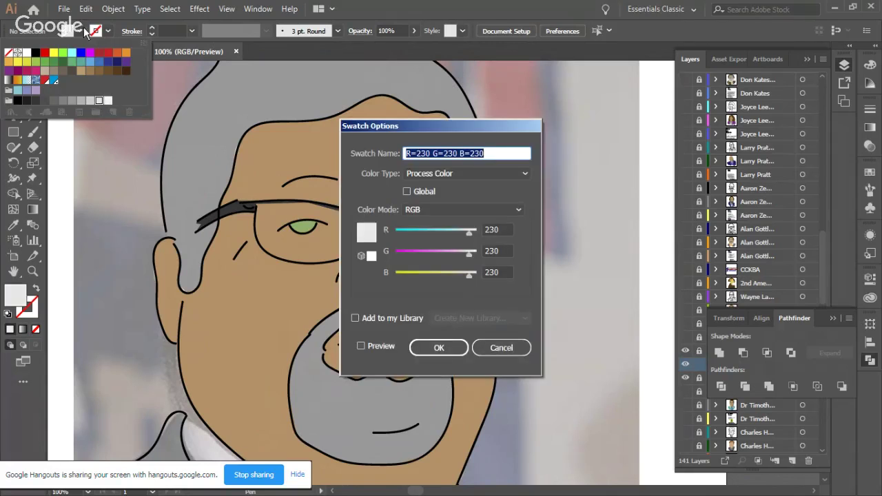
pyautogui.click(501, 347)
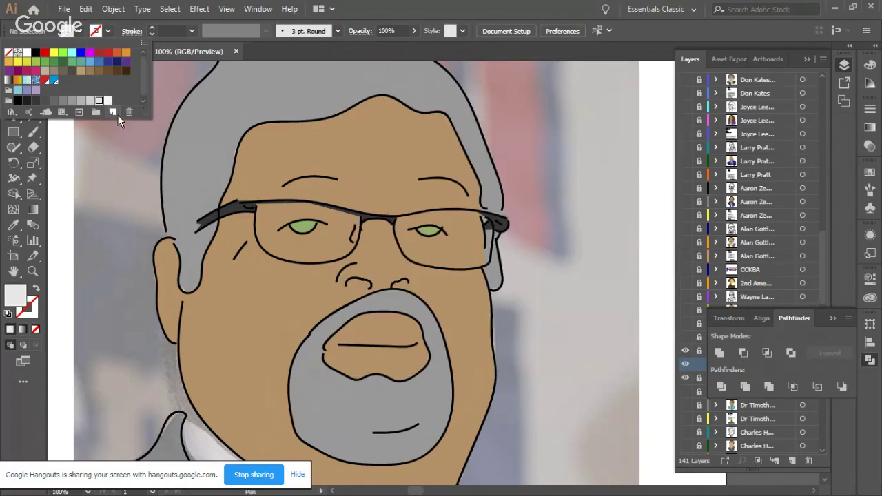
pyautogui.click(84, 29)
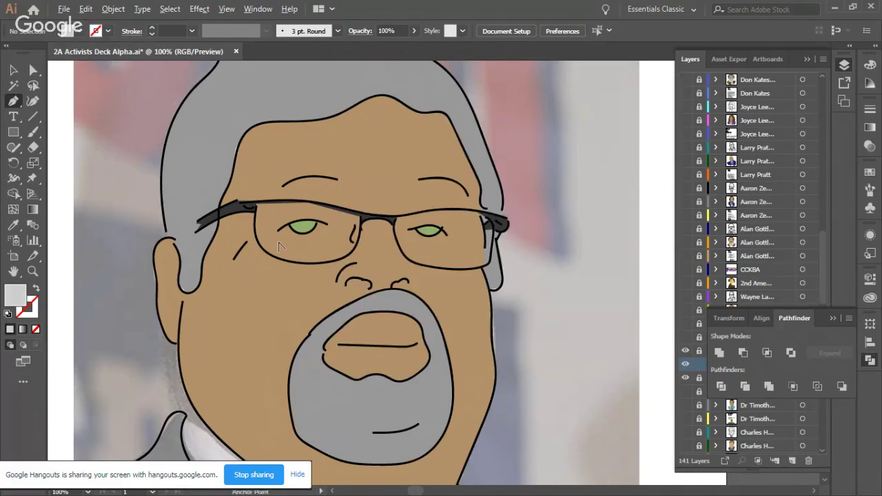
# Step: Trace the left lens as a closed light-grey shape with a curved top edge
pyautogui.scroll(1, 279, 245)
pyautogui.click(244, 188)
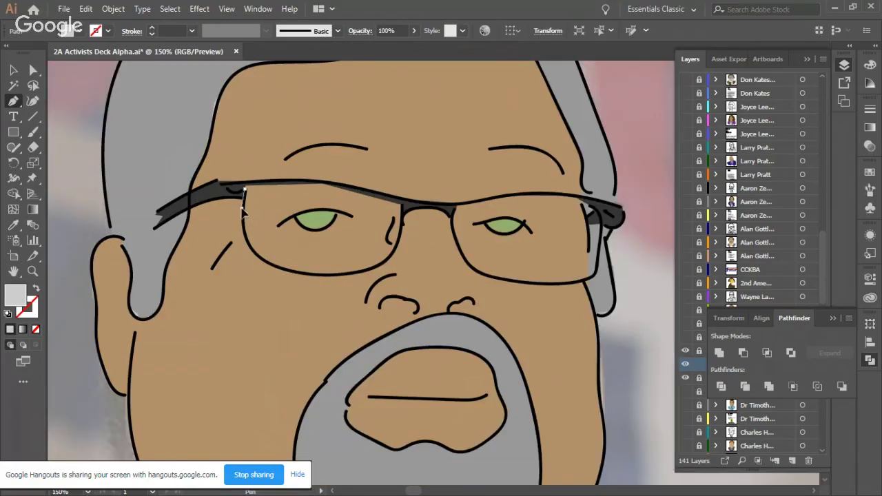
pyautogui.click(248, 245)
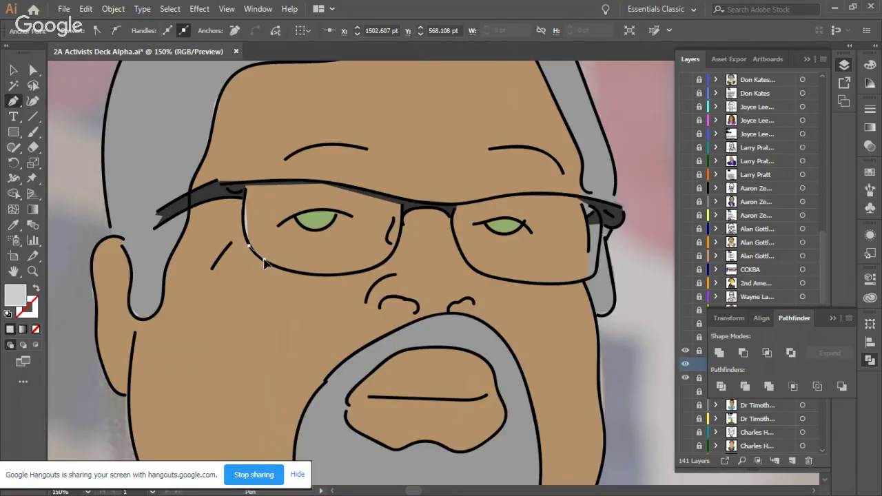
pyautogui.moveTo(307, 274); pyautogui.dragTo(394, 255)
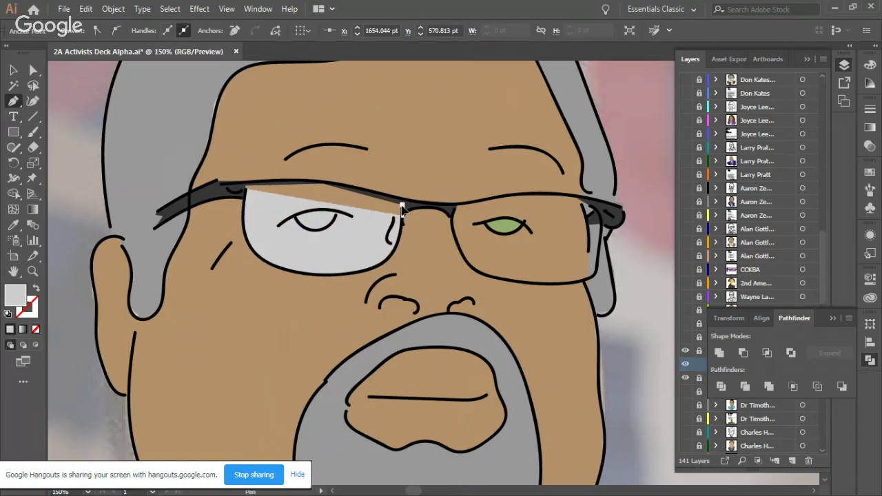
pyautogui.click(404, 206)
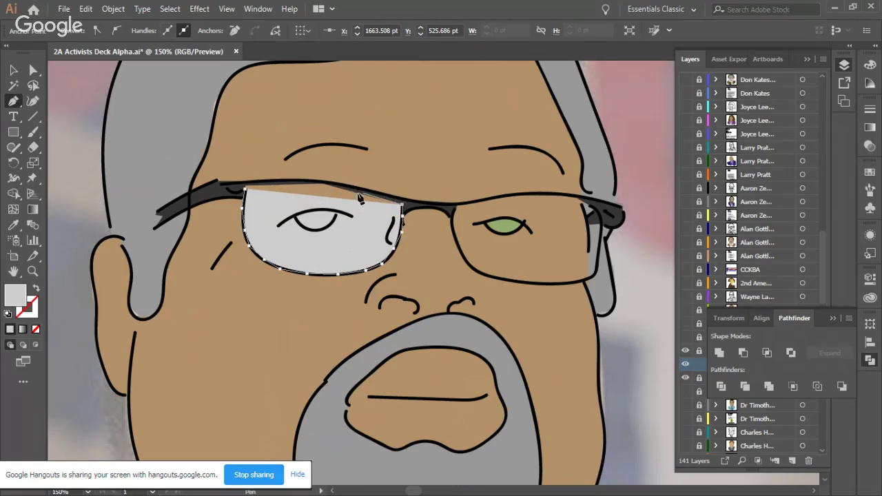
pyautogui.moveTo(245, 189); pyautogui.dragTo(181, 214)
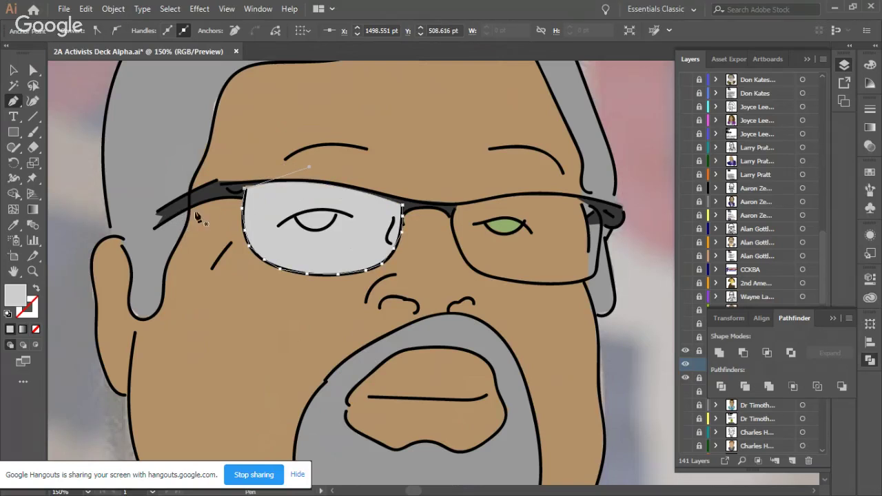
# Step: Trace the right lens around its rim and close it with a curved top edge
pyautogui.click(457, 206)
pyautogui.click(466, 262)
pyautogui.click(480, 275)
pyautogui.click(495, 278)
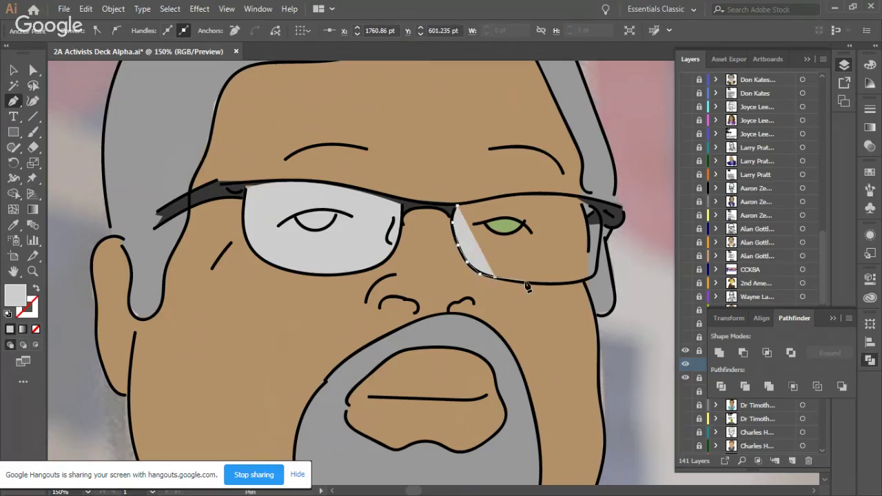
pyautogui.click(541, 283)
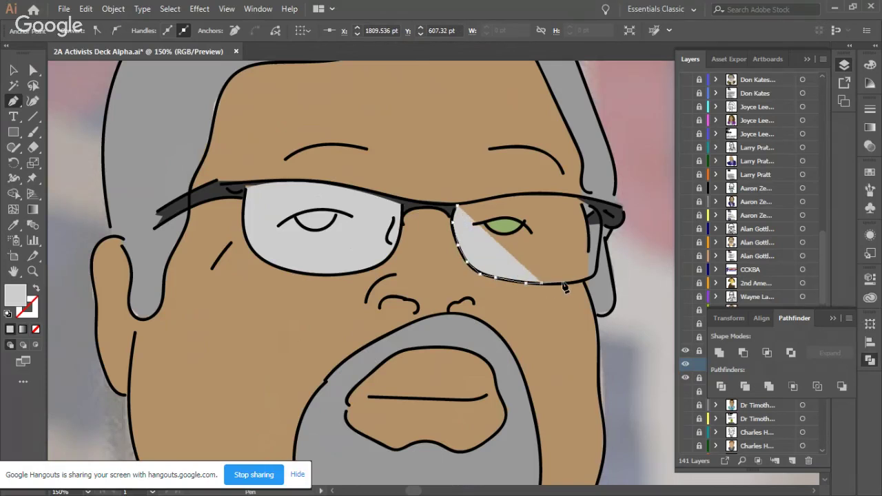
pyautogui.click(589, 280)
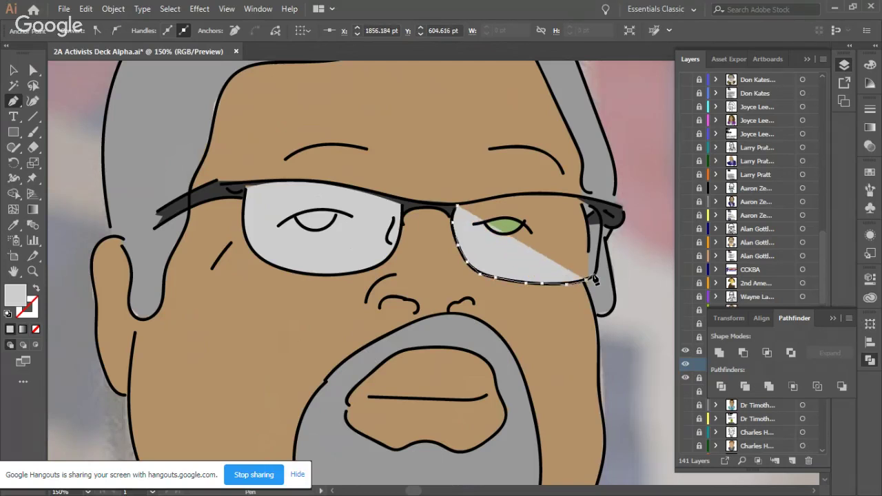
pyautogui.click(598, 250)
pyautogui.click(599, 222)
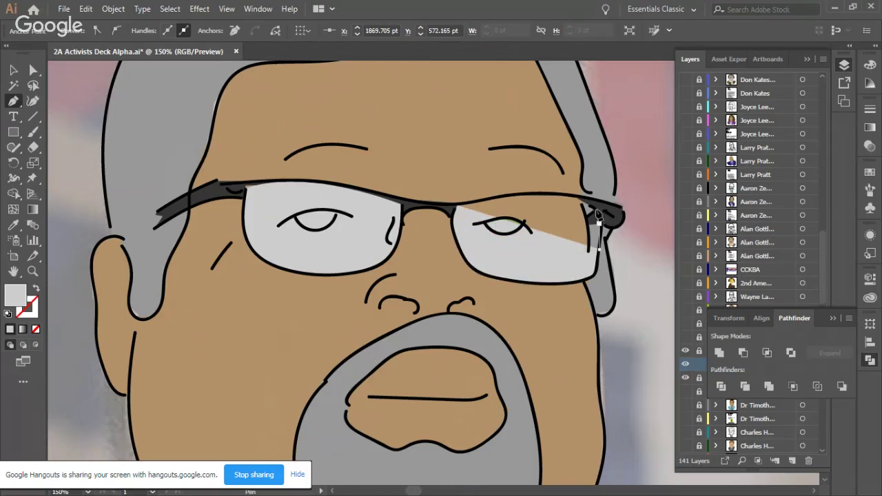
pyautogui.click(590, 205)
pyautogui.moveTo(457, 207); pyautogui.dragTo(347, 237)
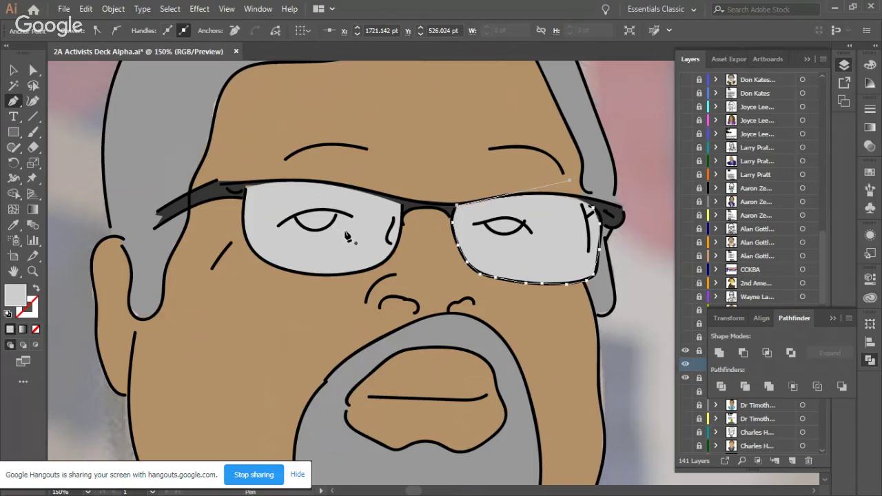
pyautogui.click(15, 70)
# Step: Select both lens shapes and lower their opacity to 33%
pyautogui.click(542, 240)
pyautogui.keyDown('shift'); pyautogui.click(397, 207); pyautogui.keyUp('shift')
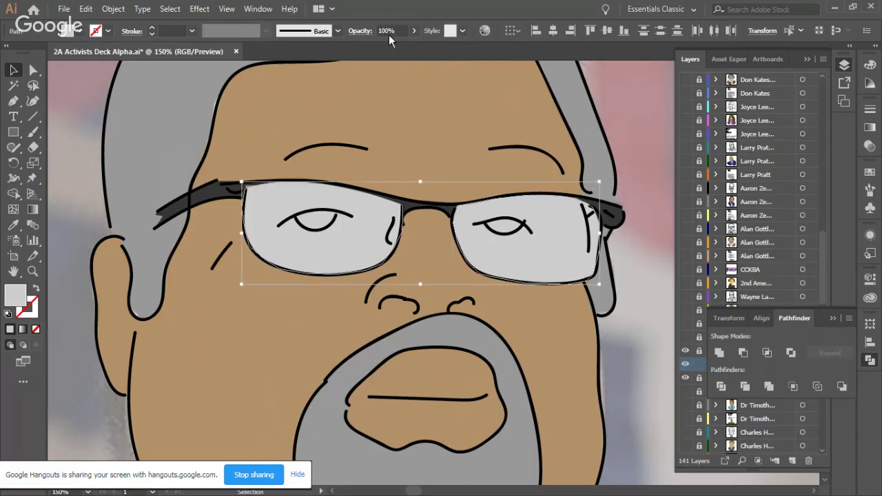
pyautogui.click(413, 31)
pyautogui.moveTo(414, 47); pyautogui.dragTo(376, 49)
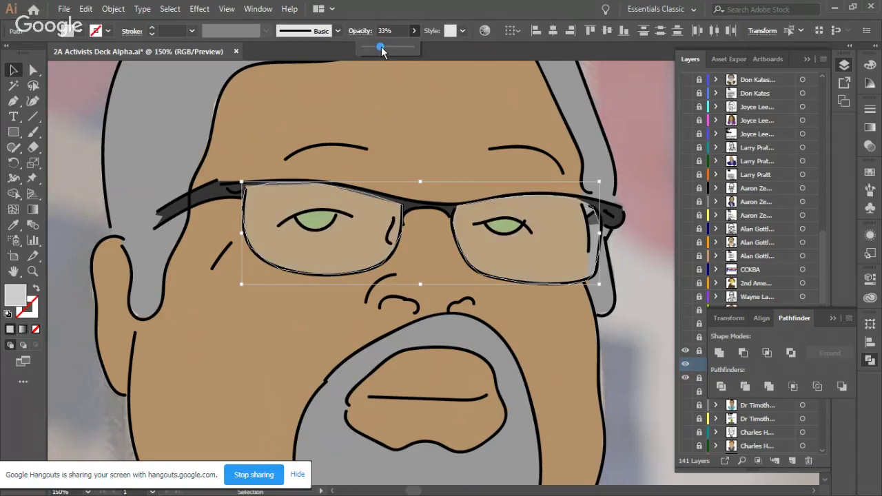
pyautogui.moveTo(385, 50); pyautogui.dragTo(386, 47)
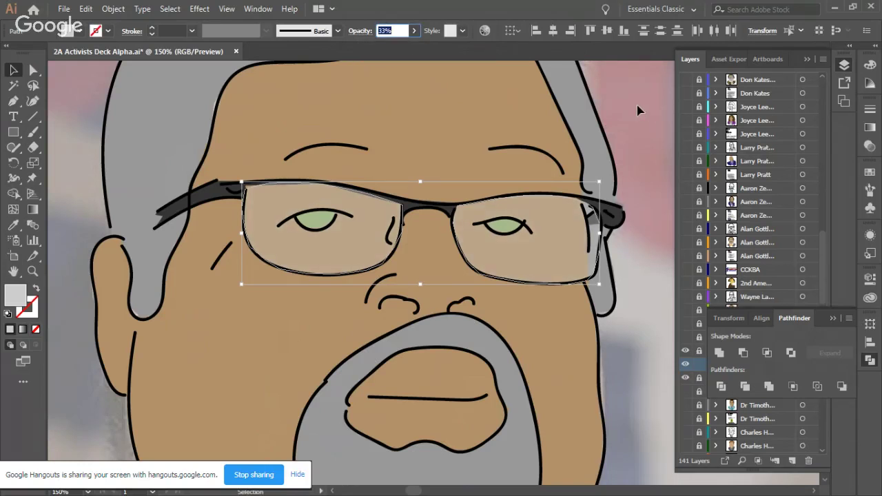
# Step: Deselect the lenses and zoom out to 33.33% to view the whole portrait
pyautogui.scroll(-1, 639, 127)
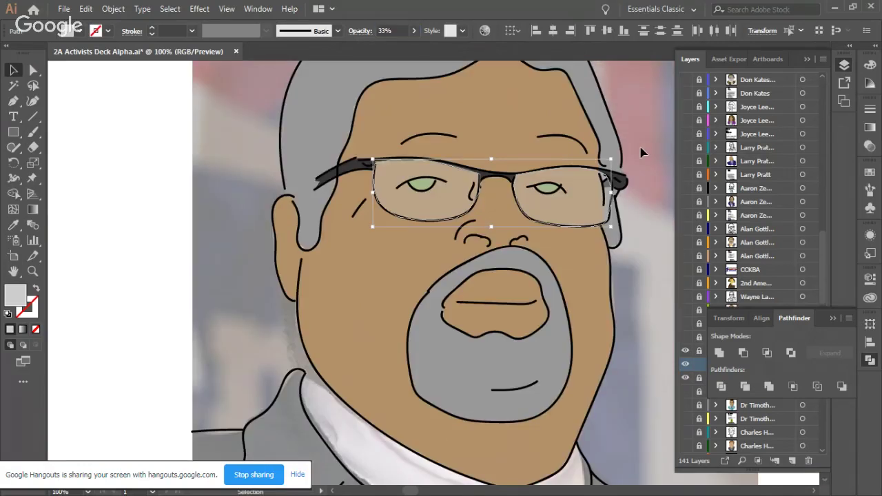
pyautogui.click(641, 152)
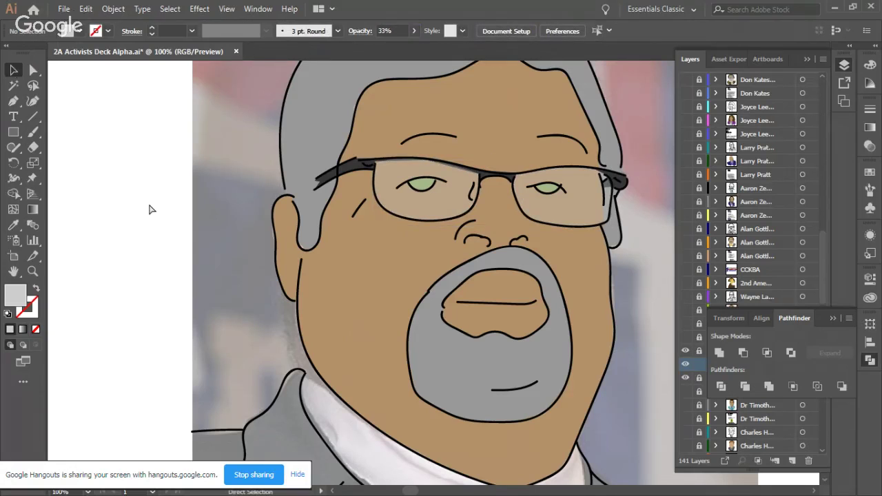
pyautogui.scroll(-1, 140, 201)
pyautogui.scroll(-1, 160, 213)
pyautogui.scroll(3, 164, 219)
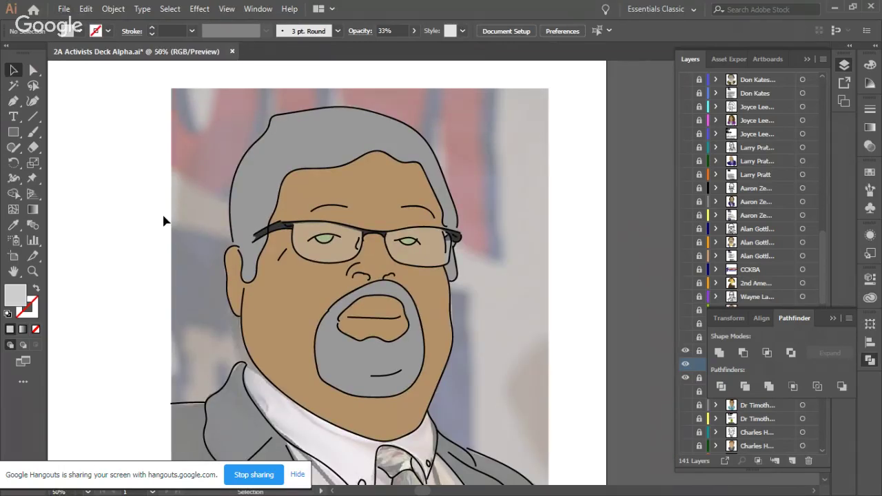
pyautogui.scroll(-2, 163, 220)
pyautogui.hscroll(-3, 164, 220)
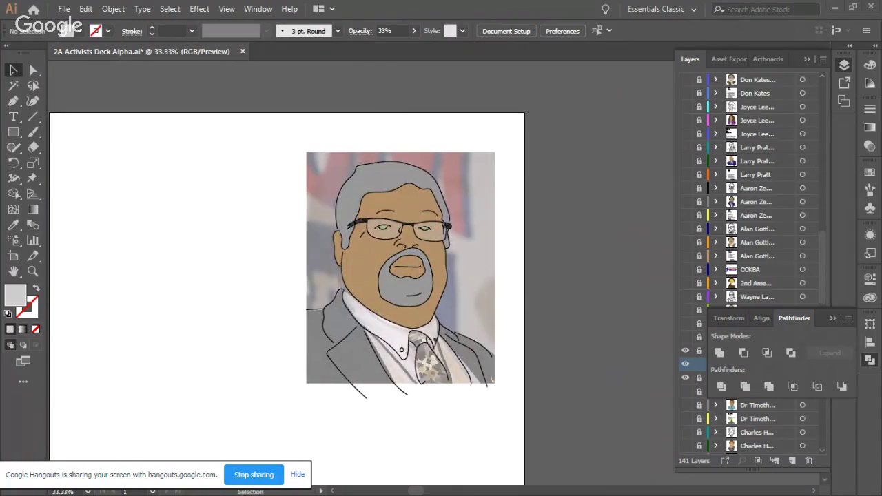
pyautogui.hotkey('alt', 'Tab')
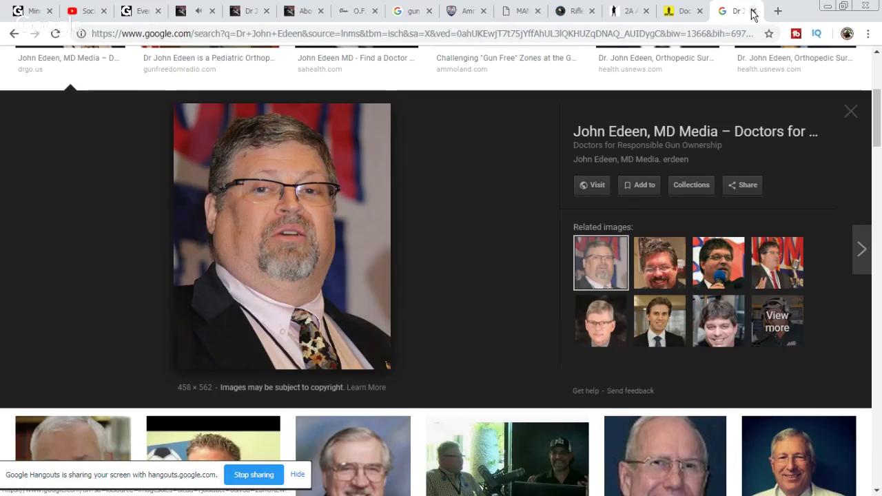
# Step: Tidy the browser tabs and open the guest's page from the episode page in a new tab
pyautogui.click(753, 14)
pyautogui.click(341, 13)
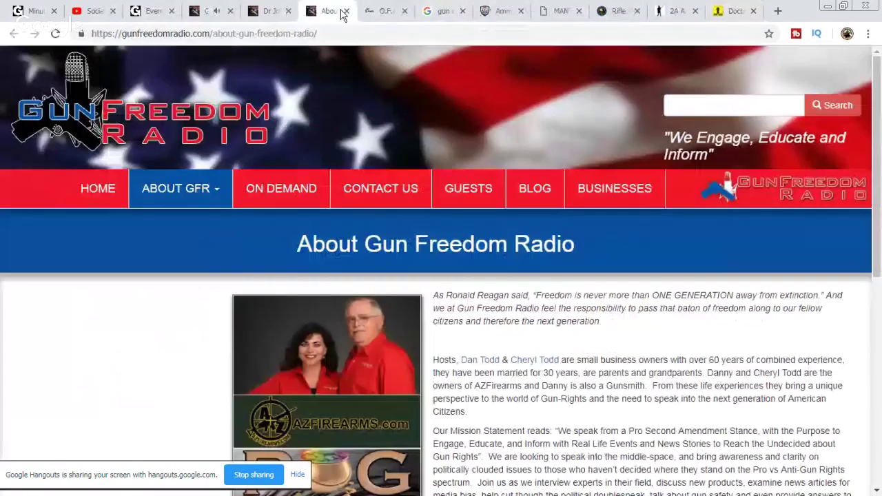
pyautogui.click(275, 11)
pyautogui.click(289, 12)
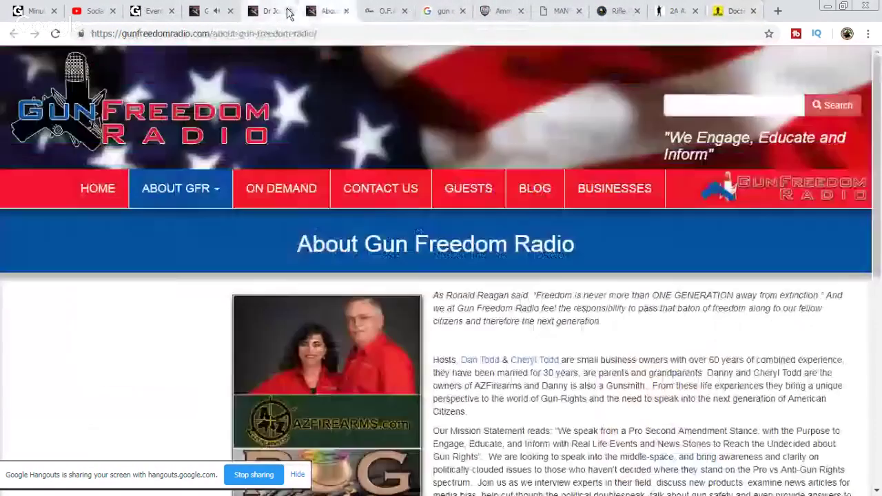
pyautogui.click(288, 12)
pyautogui.click(207, 11)
pyautogui.rightClick(648, 289)
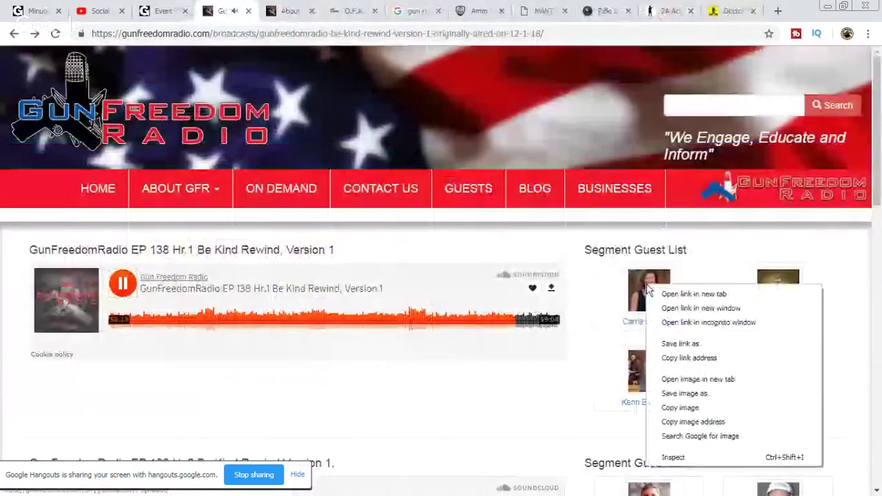
pyautogui.click(682, 294)
pyautogui.click(266, 12)
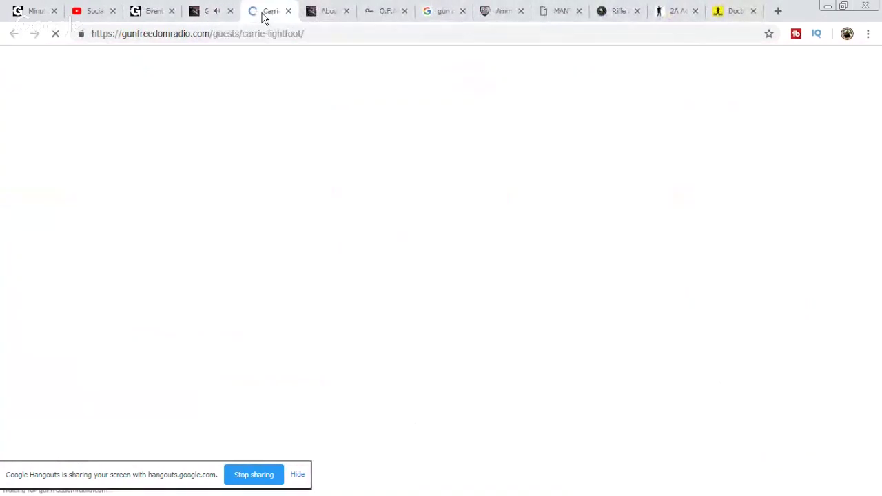
pyautogui.scroll(-4, 600, 227)
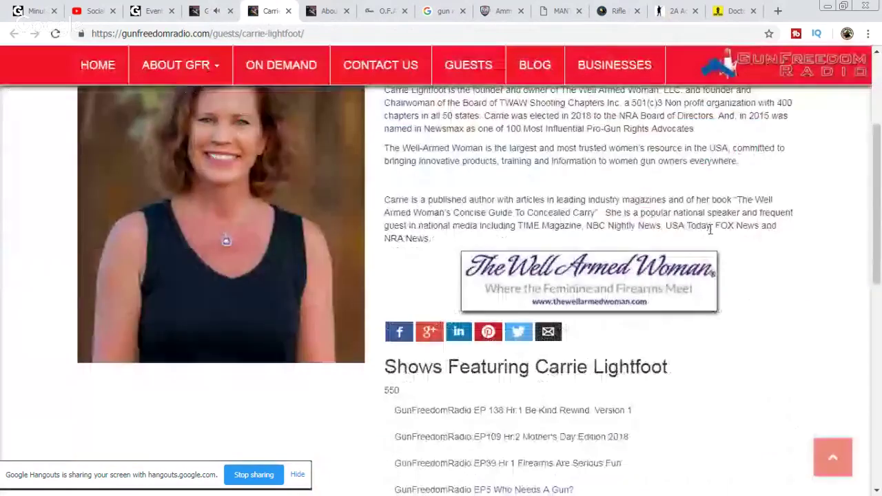
pyautogui.scroll(2, 758, 233)
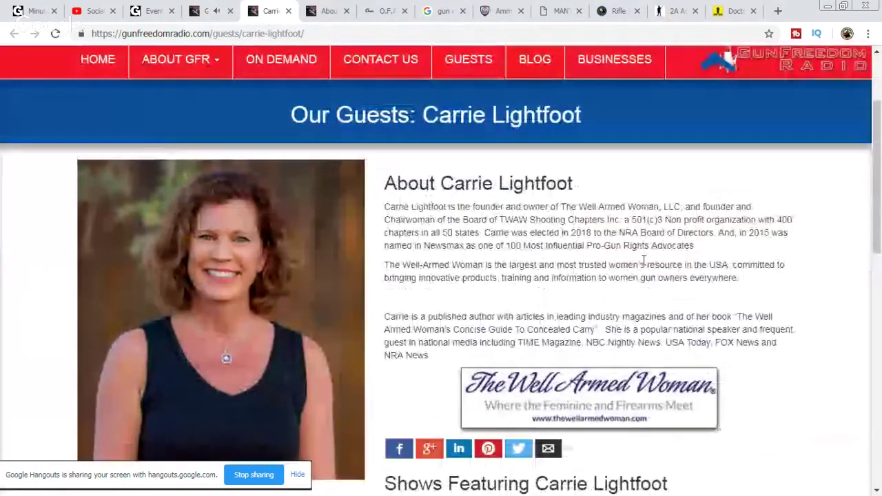
# Step: Copy the guest page URL, post it in the Minuteman University group chat, then go to YouTube
pyautogui.rightClick(263, 33)
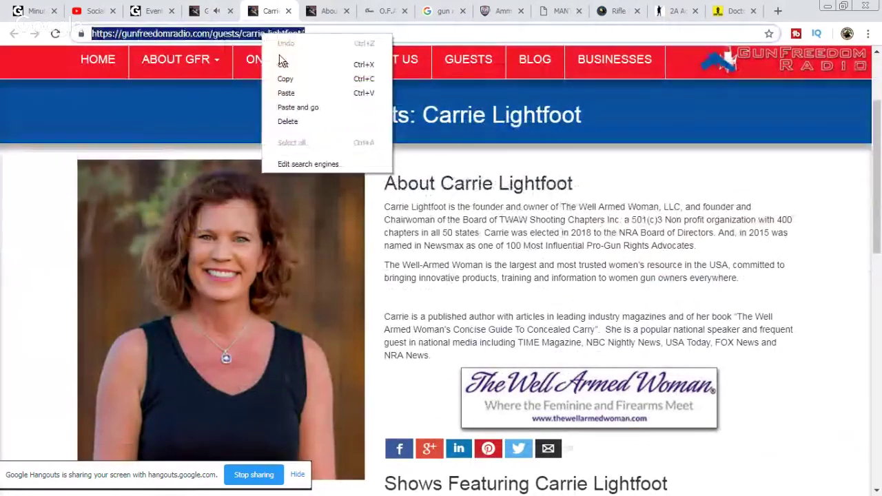
pyautogui.click(285, 78)
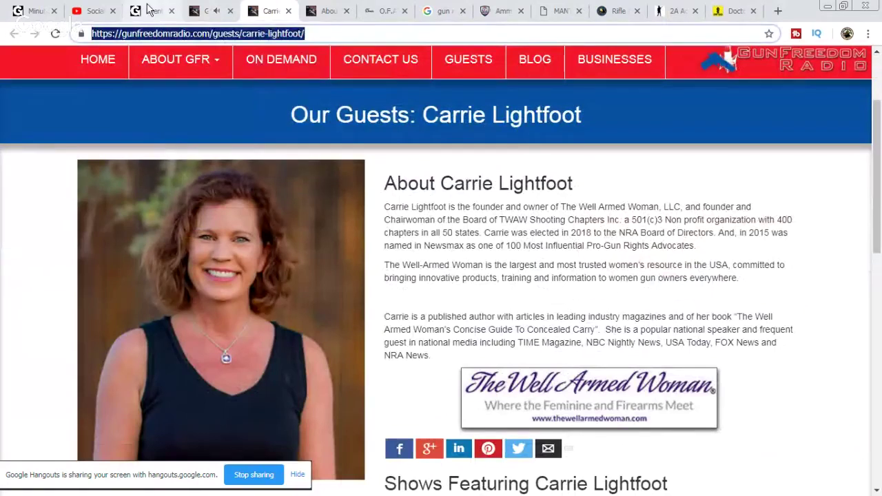
pyautogui.click(34, 11)
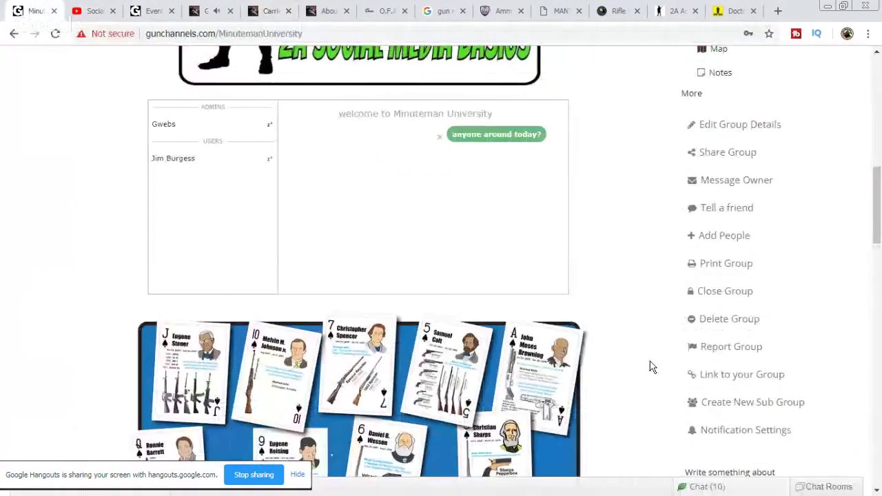
pyautogui.rightClick(354, 284)
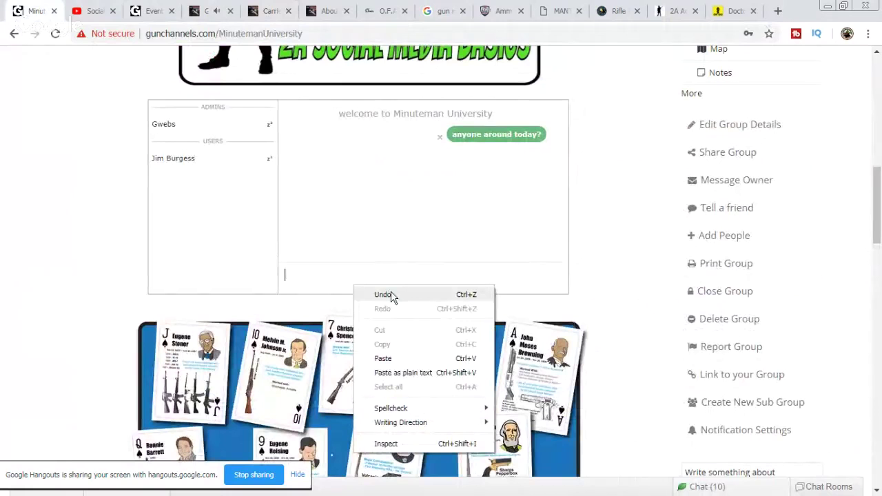
pyautogui.click(396, 356)
pyautogui.press('Return')
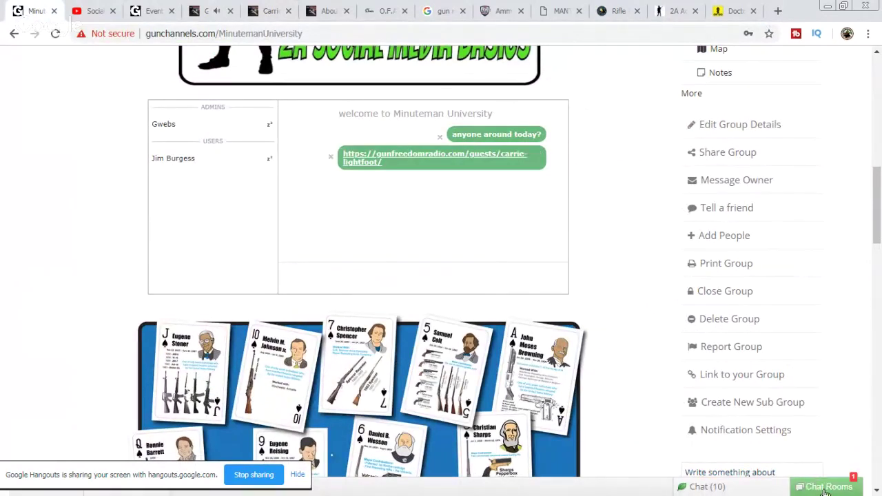
pyautogui.click(825, 488)
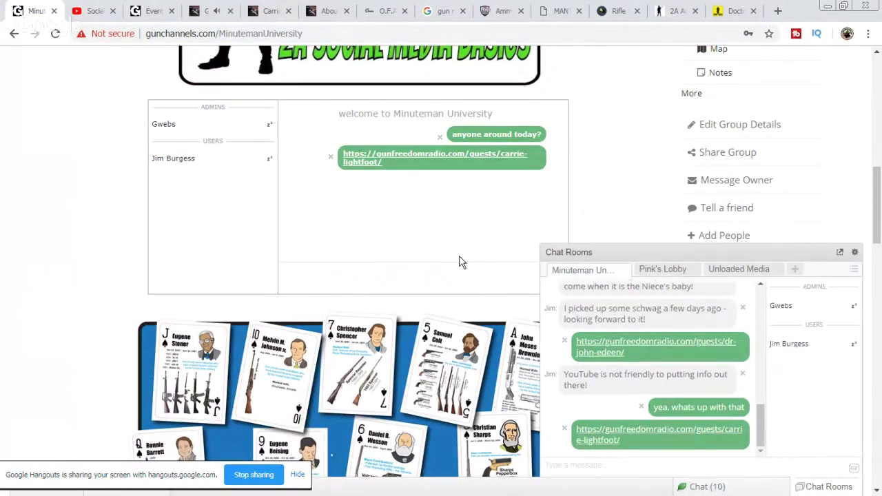
pyautogui.click(93, 12)
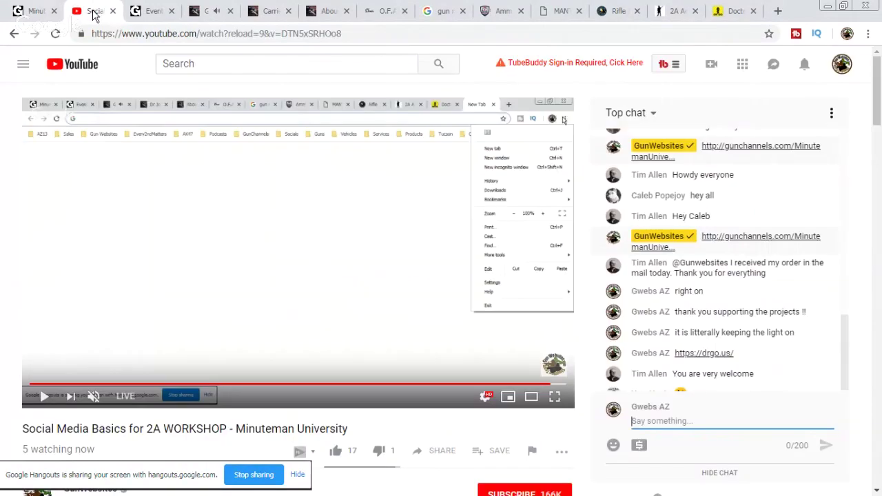
# Step: Paste the Gun Freedom Radio guest-page link into the YouTube live chat, send it, and return to Illustrator
pyautogui.rightClick(659, 421)
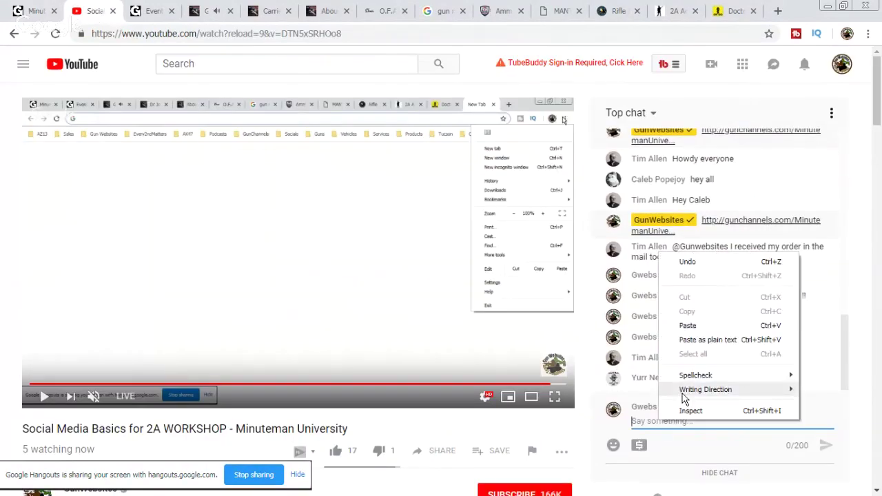
pyautogui.click(690, 331)
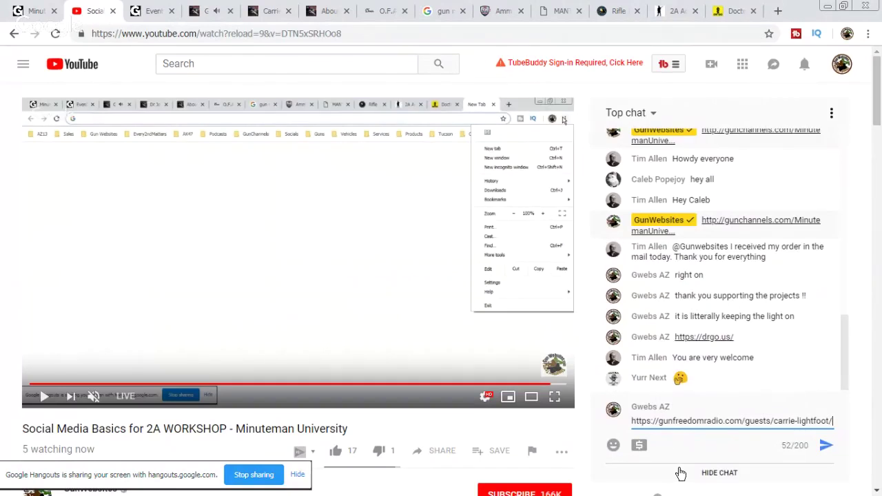
pyautogui.press('Return')
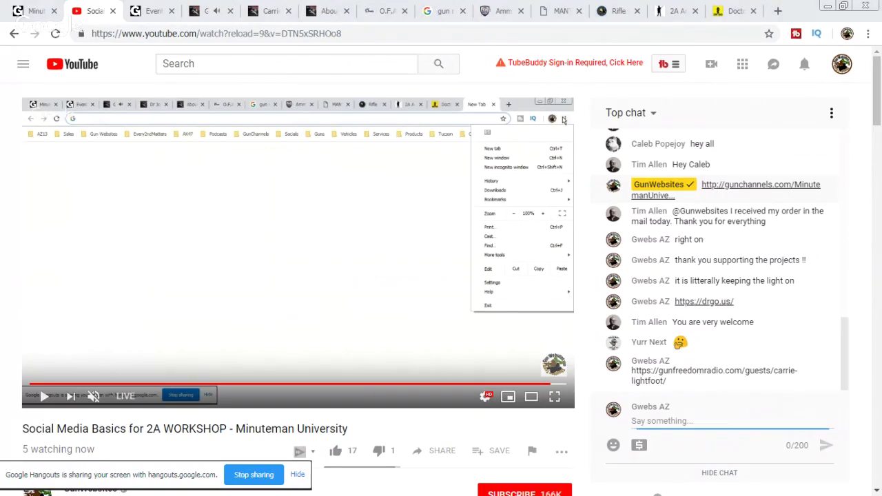
pyautogui.hotkey('alt', 'Tab')
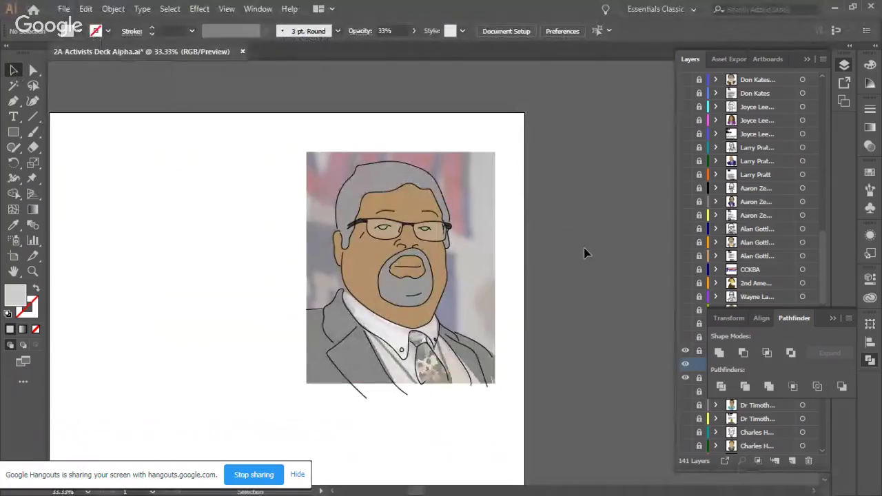
# Step: Zoom to 100% on the collar and tie area and pick the Pen tool
pyautogui.scroll(-2, 566, 283)
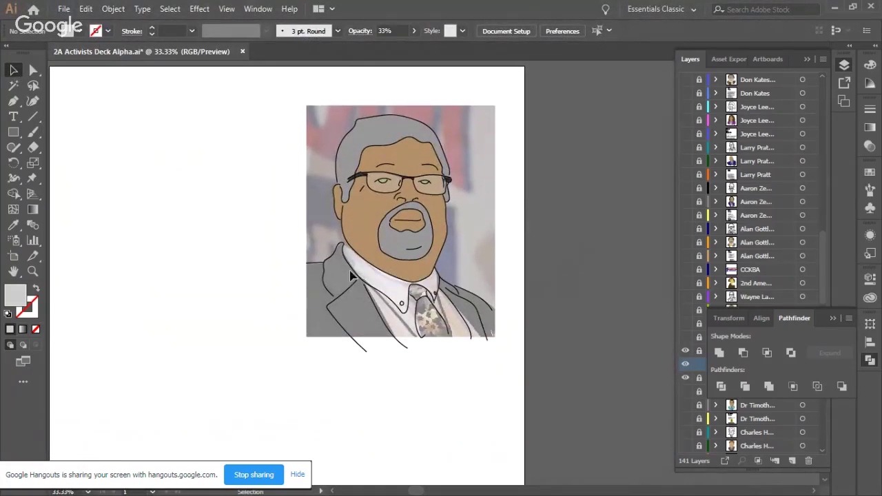
pyautogui.scroll(1, 395, 279)
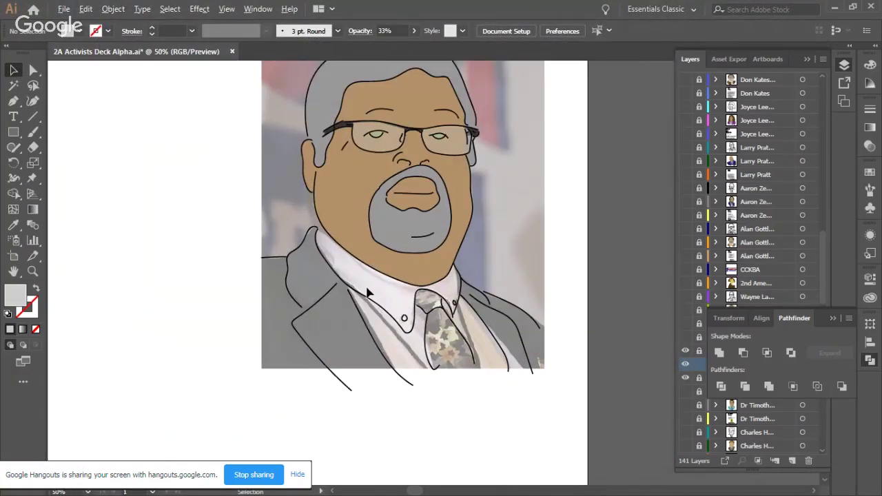
pyautogui.scroll(1, 367, 293)
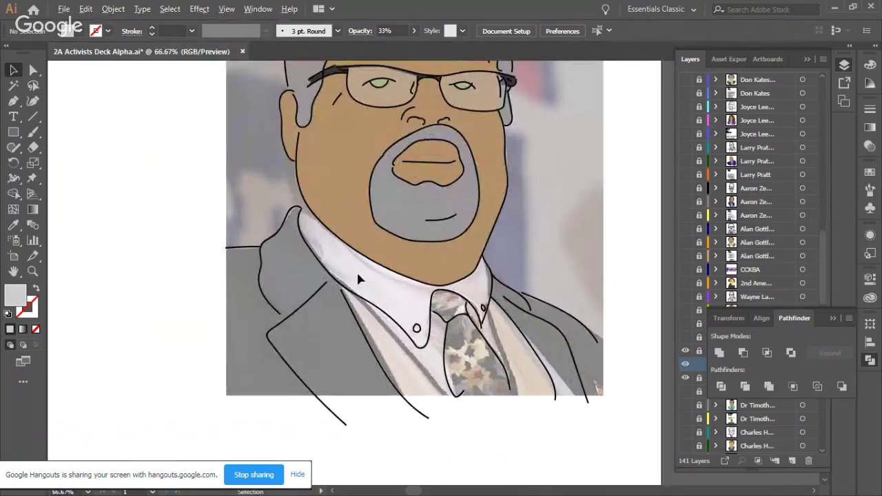
pyautogui.scroll(1, 358, 279)
pyautogui.click(14, 102)
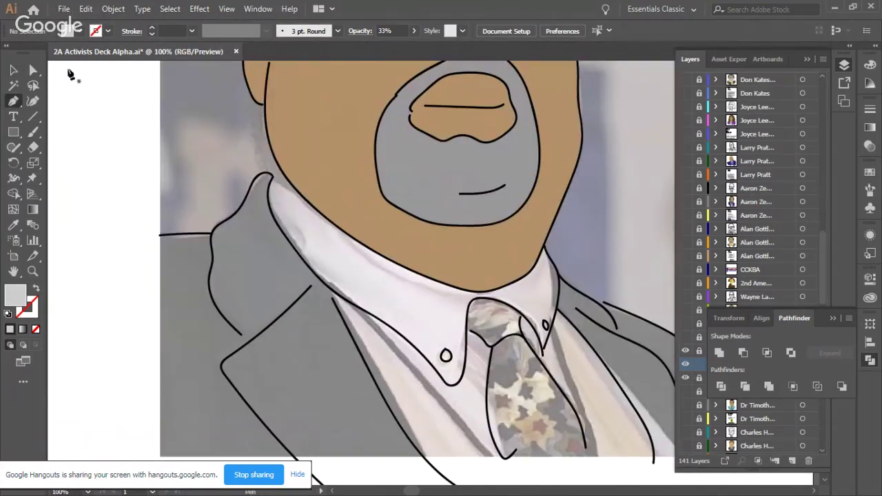
# Step: Trace the collar's left edge from its upper-left corner down to its bottom tip
pyautogui.click(271, 181)
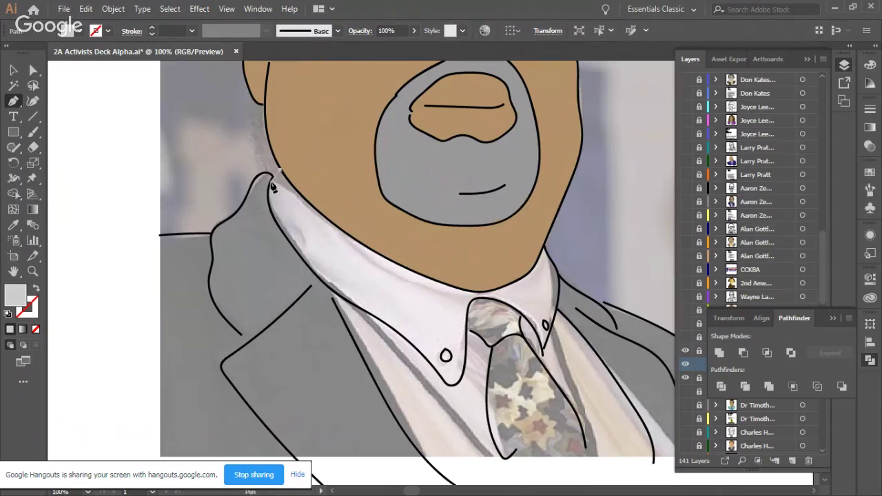
pyautogui.click(269, 200)
pyautogui.click(278, 228)
pyautogui.click(301, 256)
pyautogui.click(318, 279)
pyautogui.click(337, 299)
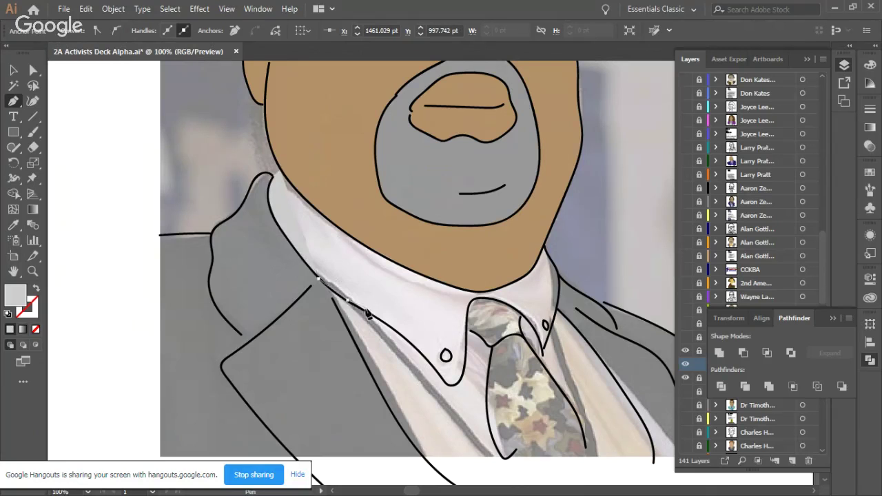
pyautogui.click(371, 316)
pyautogui.click(395, 332)
pyautogui.click(418, 352)
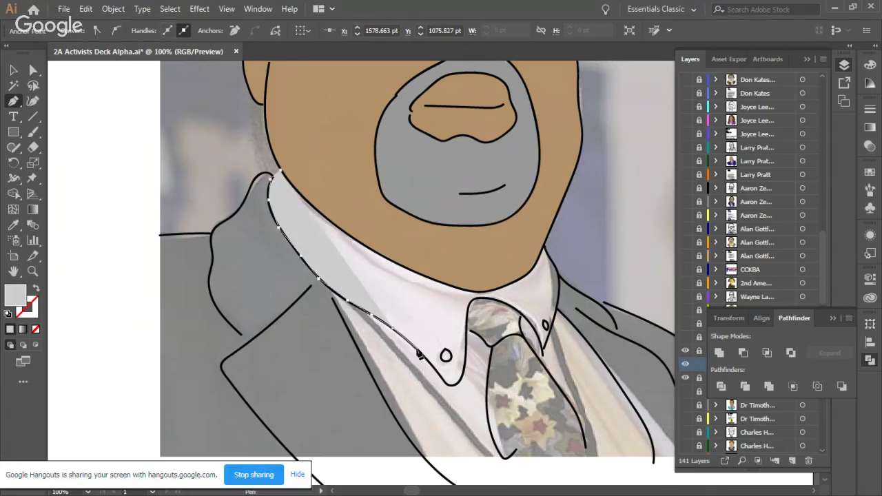
pyautogui.click(437, 372)
pyautogui.click(452, 390)
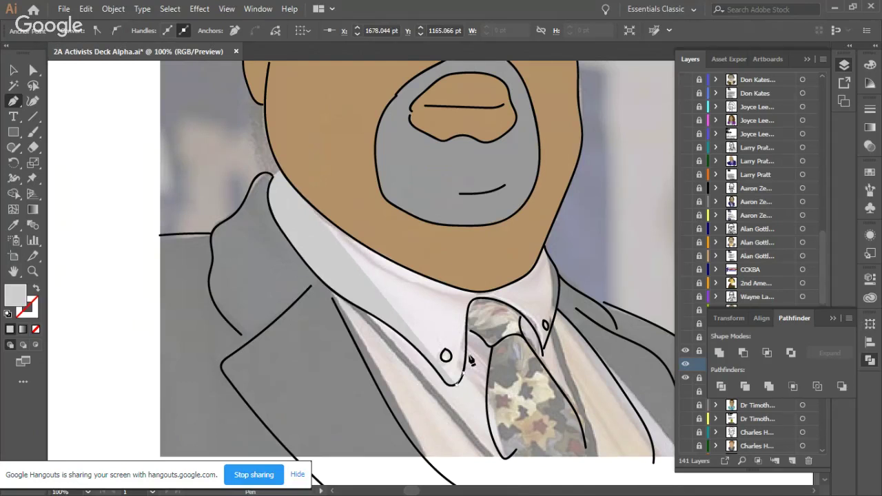
# Step: Carry the collar outline up past the tie knot and along the right side toward the chin
pyautogui.click(468, 359)
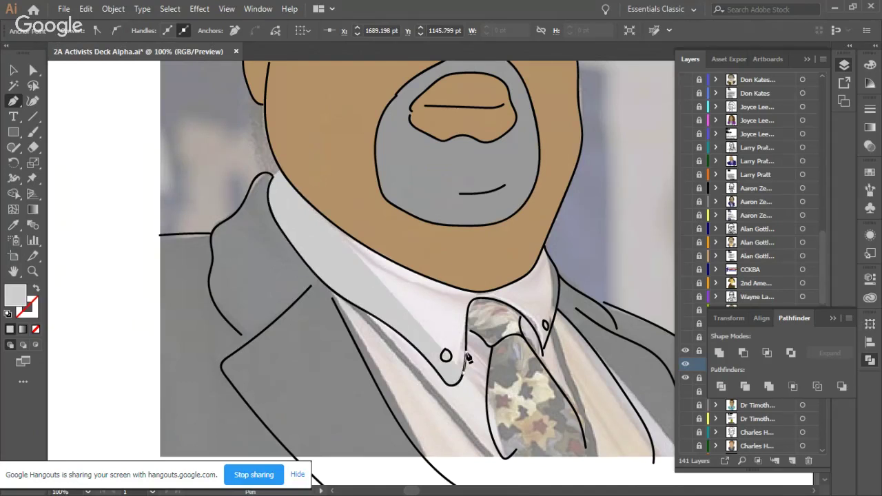
pyautogui.click(477, 303)
pyautogui.click(508, 308)
pyautogui.click(534, 329)
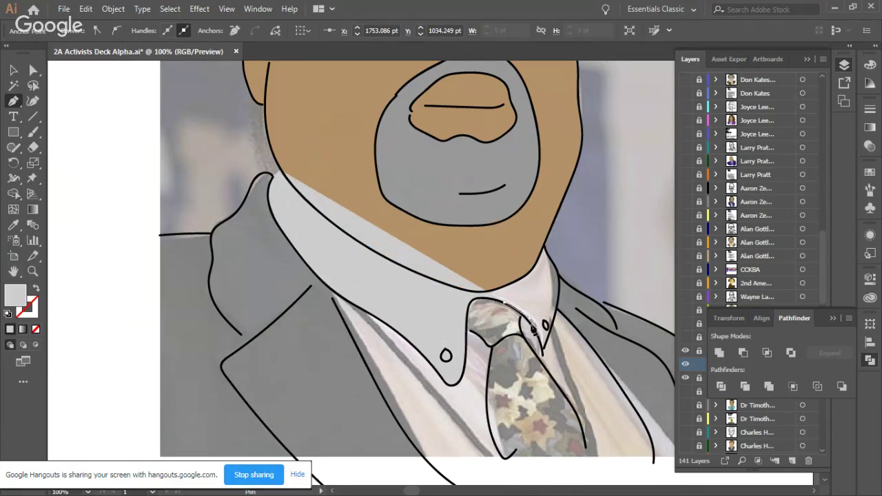
pyautogui.click(545, 356)
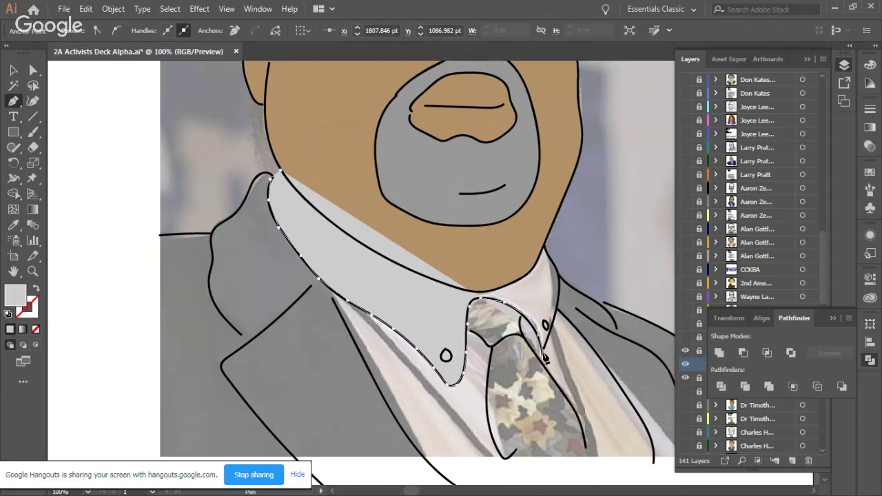
pyautogui.keyDown('ctrl'); pyautogui.click(557, 326); pyautogui.keyUp('ctrl')
pyautogui.click(559, 298)
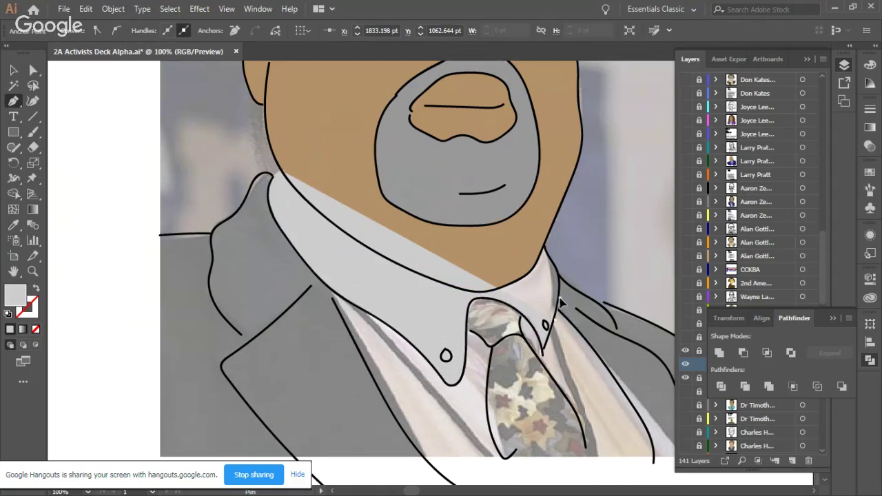
pyautogui.click(547, 254)
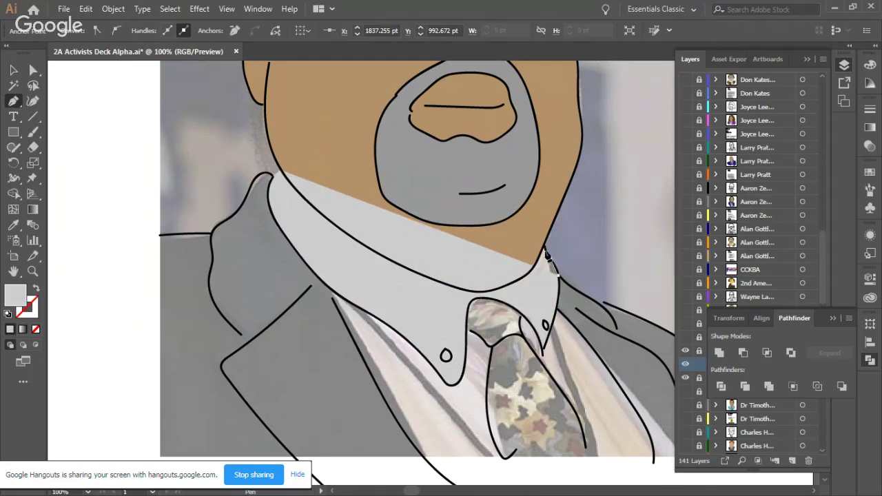
# Step: Trace the collar's top edge along the chin back to the neck, completing the light-grey collar
pyautogui.click(508, 283)
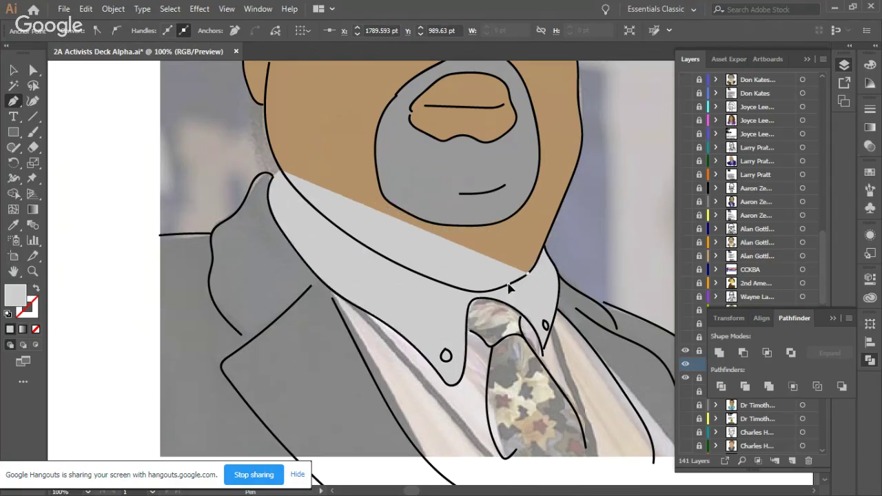
pyautogui.click(464, 293)
pyautogui.click(449, 283)
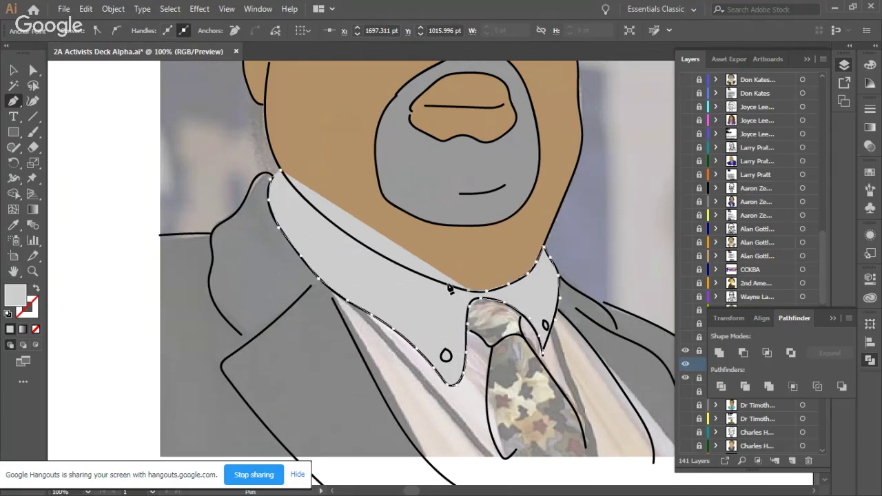
pyautogui.click(384, 260)
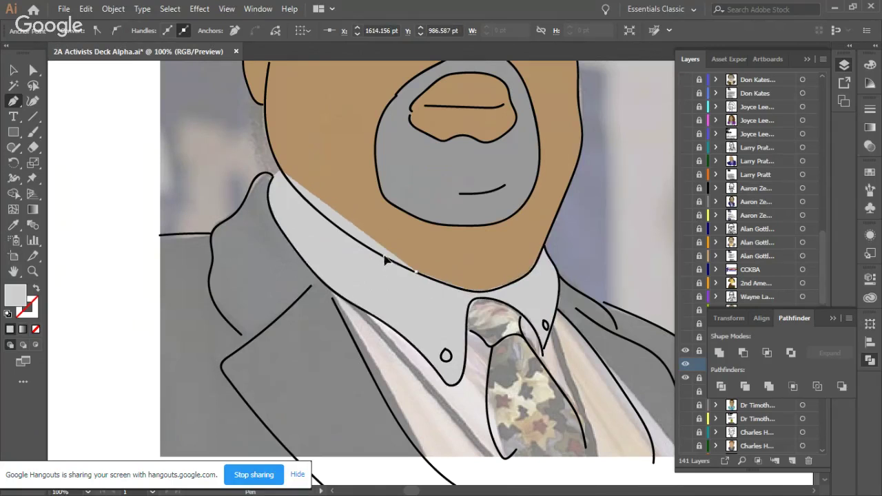
pyautogui.click(348, 236)
pyautogui.click(329, 220)
pyautogui.click(281, 172)
pyautogui.click(271, 202)
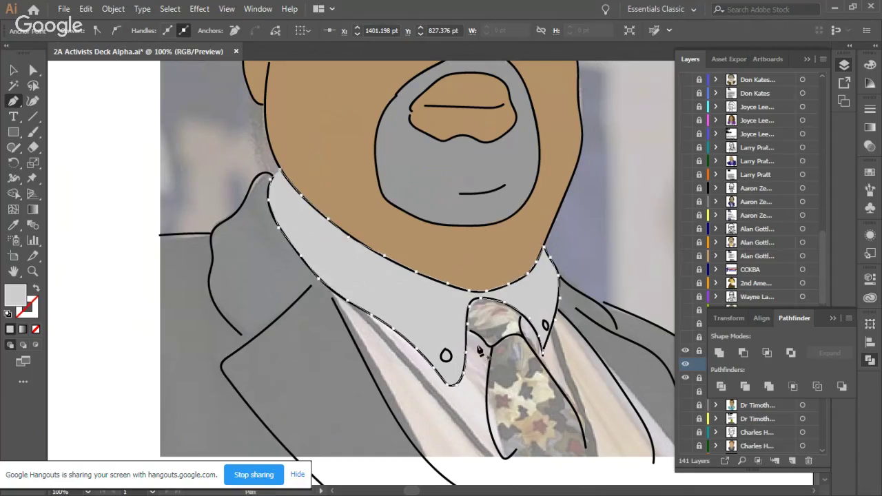
# Step: Select the small tie-knot path and begin outlining the tie's left edge
pyautogui.keyDown('ctrl'); pyautogui.click(484, 342); pyautogui.keyUp('ctrl')
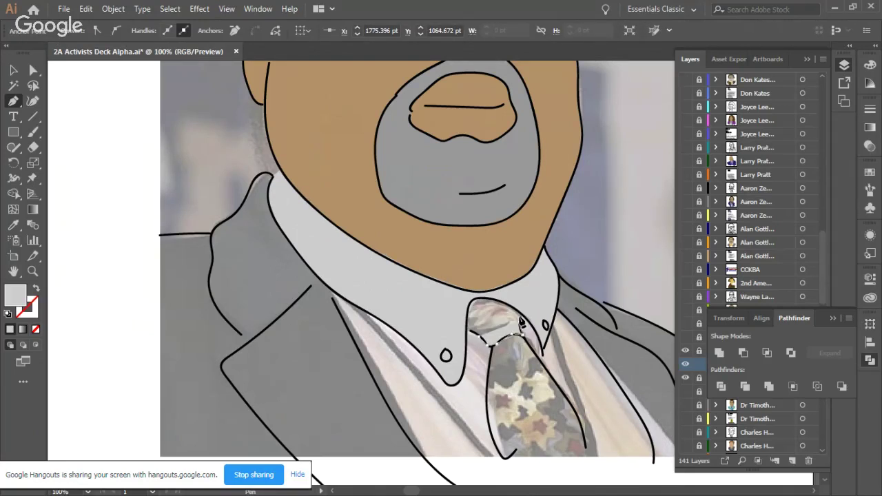
pyautogui.keyDown('ctrl'); pyautogui.click(521, 332); pyautogui.keyUp('ctrl')
pyautogui.keyDown('ctrl'); pyautogui.click(521, 333); pyautogui.keyUp('ctrl')
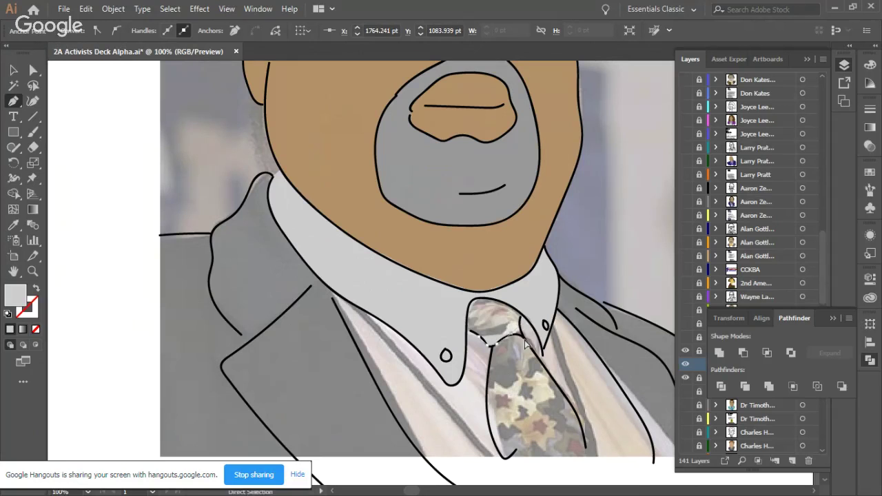
pyautogui.scroll(-2, 520, 351)
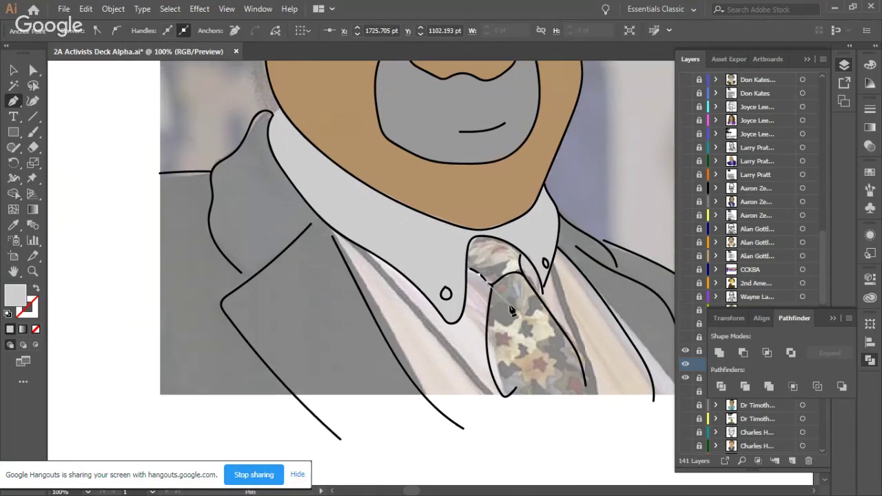
pyautogui.click(490, 303)
# Step: Complete the tie outline around its rounded bottom and up around the knot
pyautogui.moveTo(497, 384); pyautogui.dragTo(506, 402)
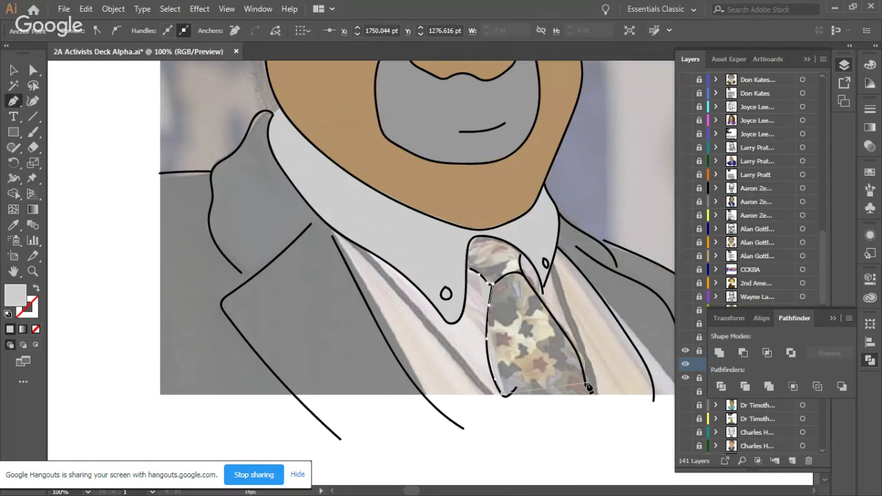
pyautogui.moveTo(585, 383); pyautogui.dragTo(603, 424)
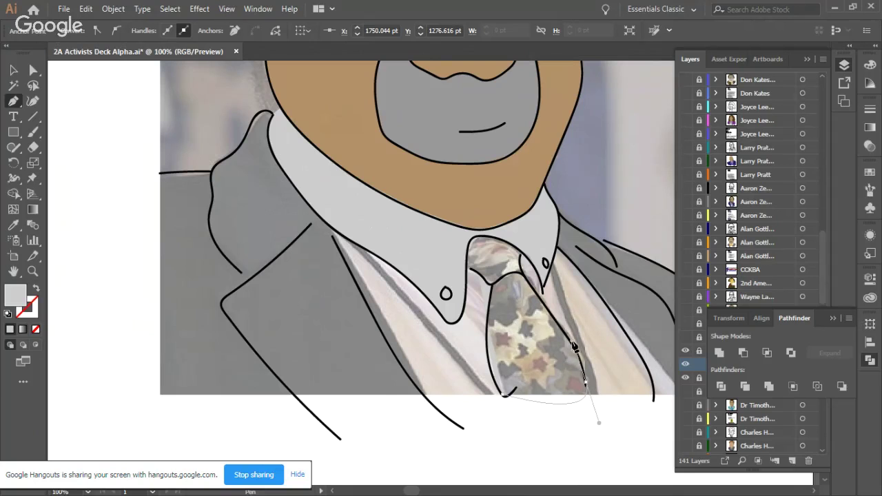
pyautogui.click(575, 349)
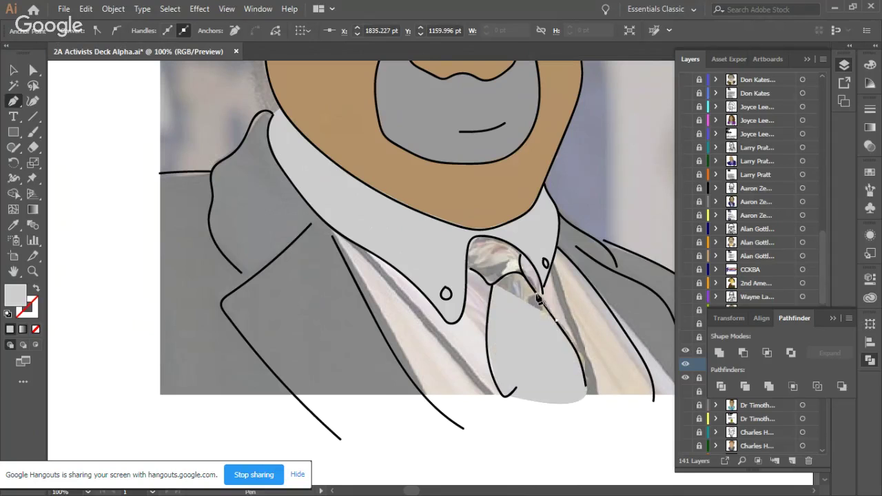
pyautogui.click(522, 258)
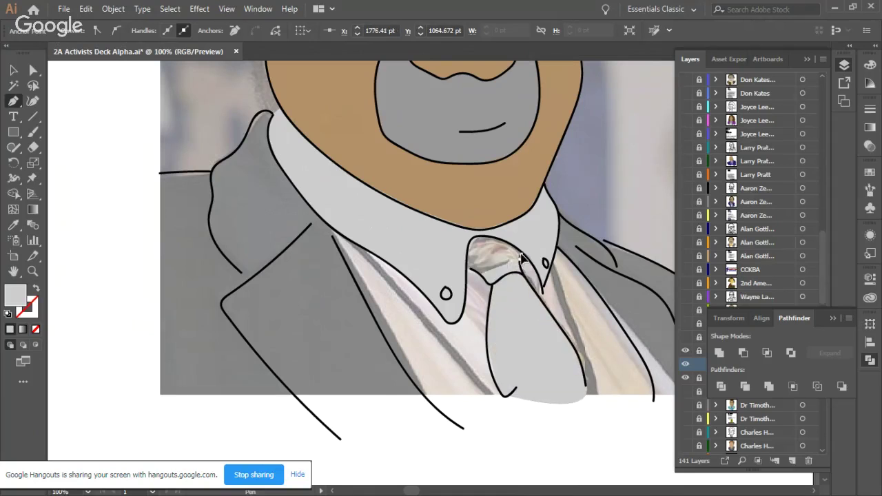
pyautogui.click(498, 236)
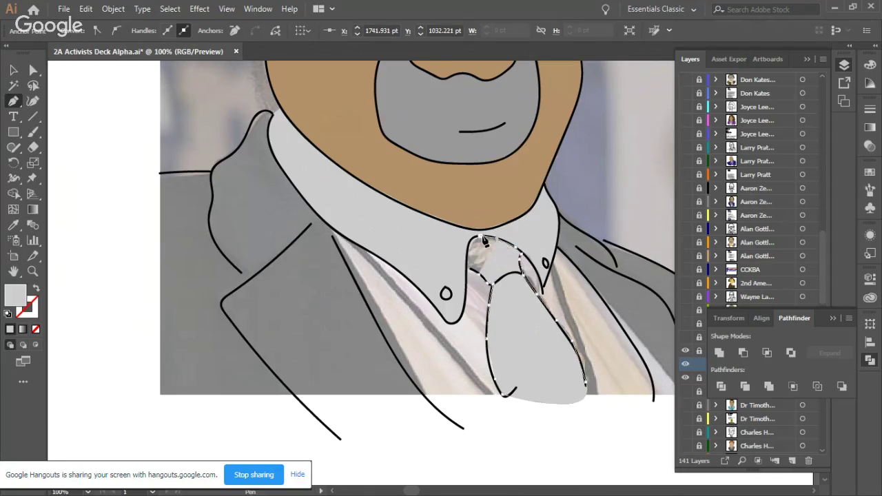
pyautogui.click(469, 245)
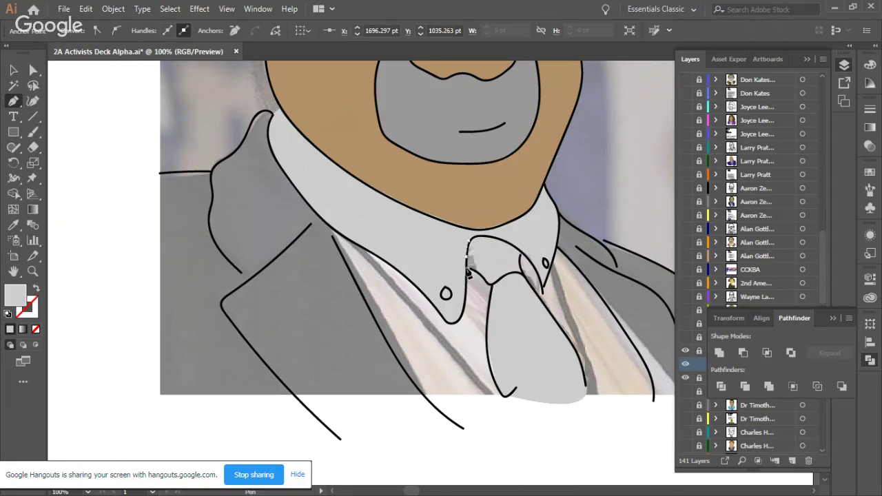
pyautogui.click(469, 273)
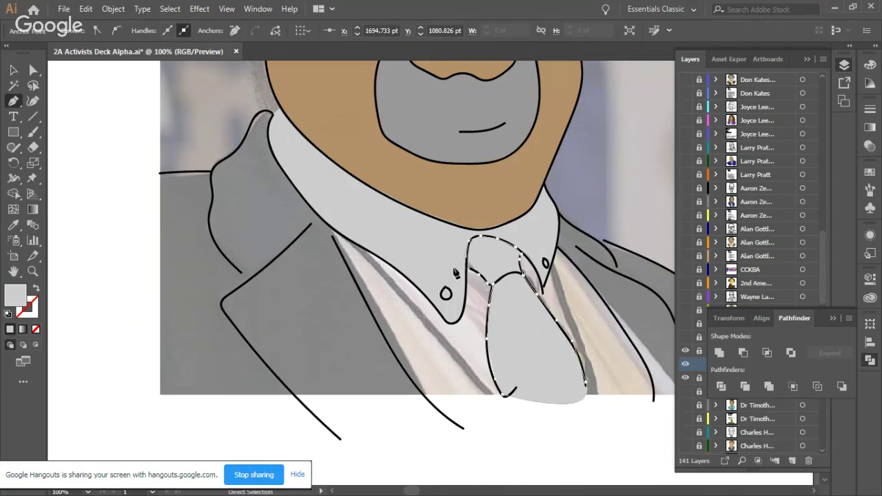
pyautogui.hotkey('ctrl', 'z')
pyautogui.click(470, 272)
pyautogui.click(482, 278)
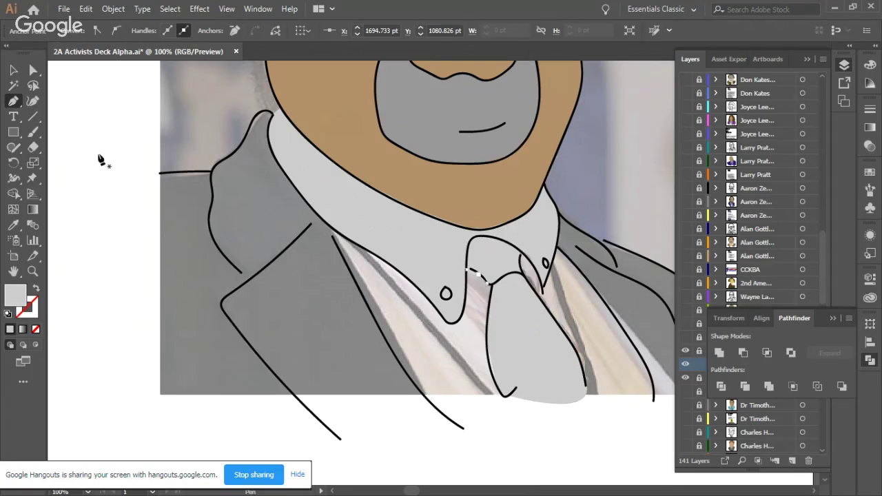
# Step: Fill the tie with green, then lighten it to a pale mint in the Color Picker
pyautogui.click(23, 68)
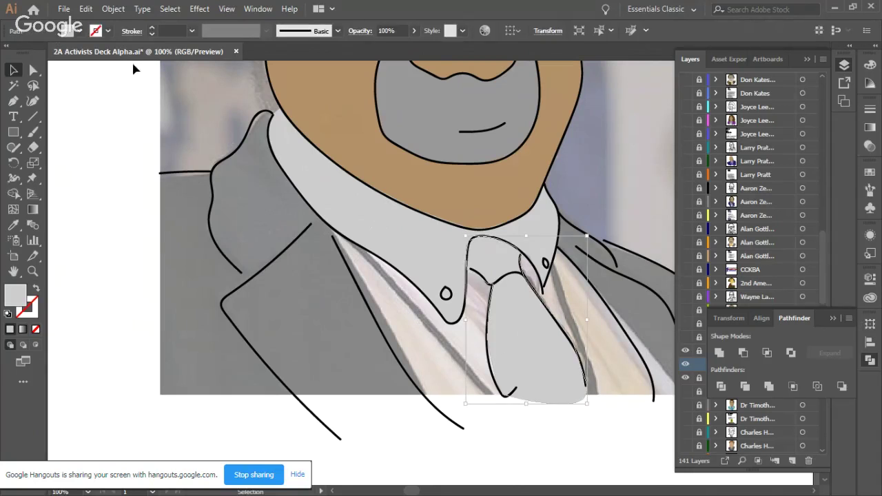
pyautogui.click(81, 31)
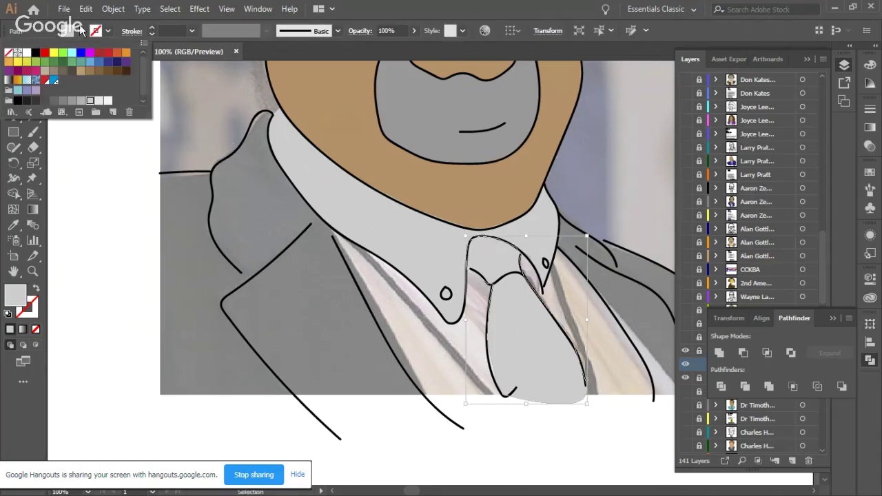
pyautogui.click(72, 63)
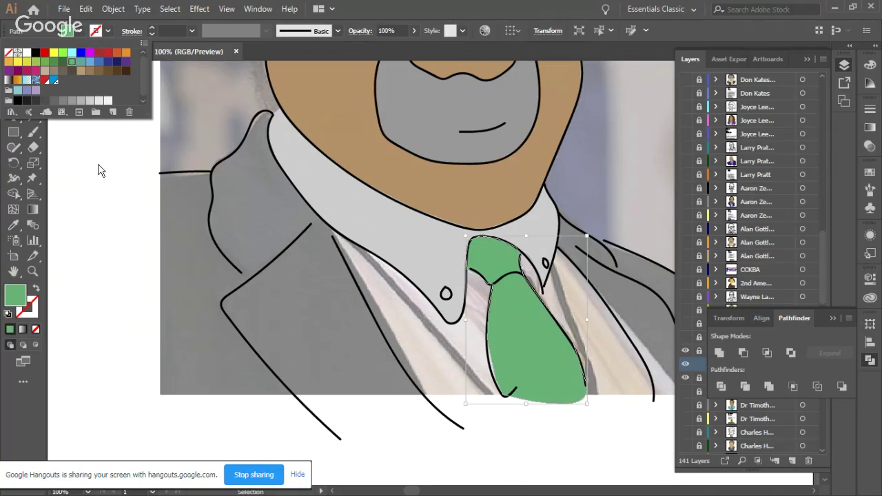
pyautogui.doubleClick(11, 303)
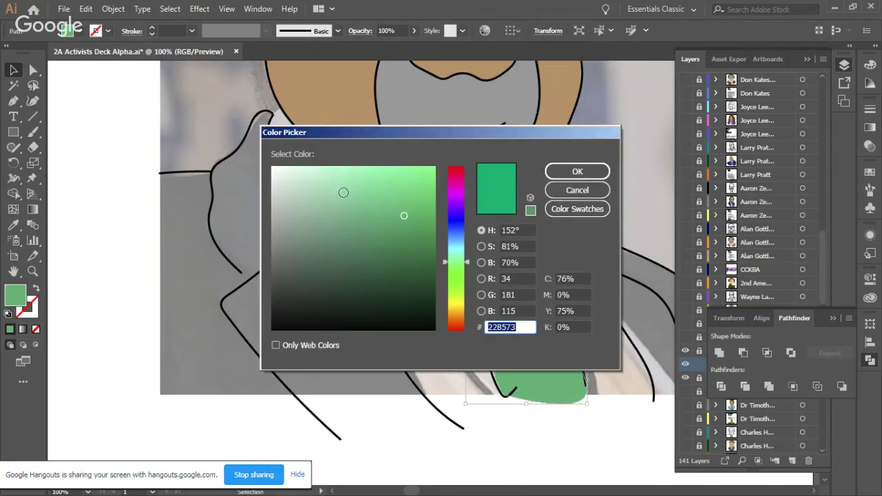
pyautogui.click(343, 192)
pyautogui.click(564, 175)
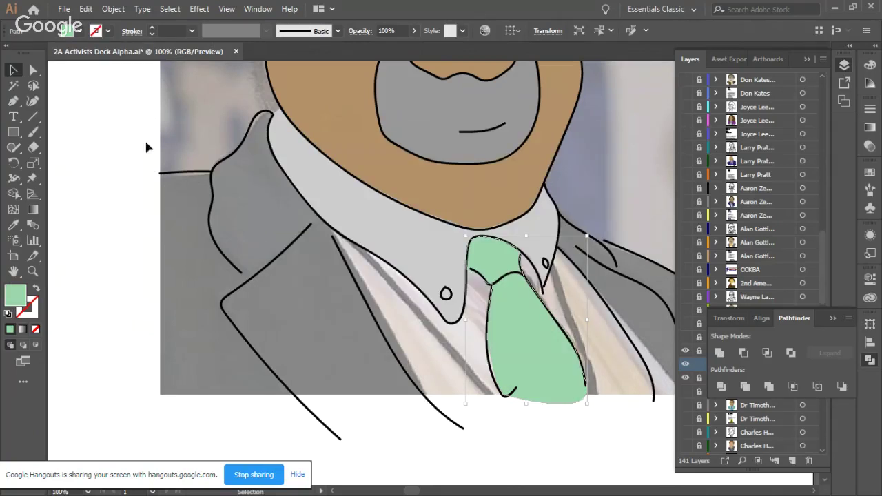
pyautogui.click(90, 155)
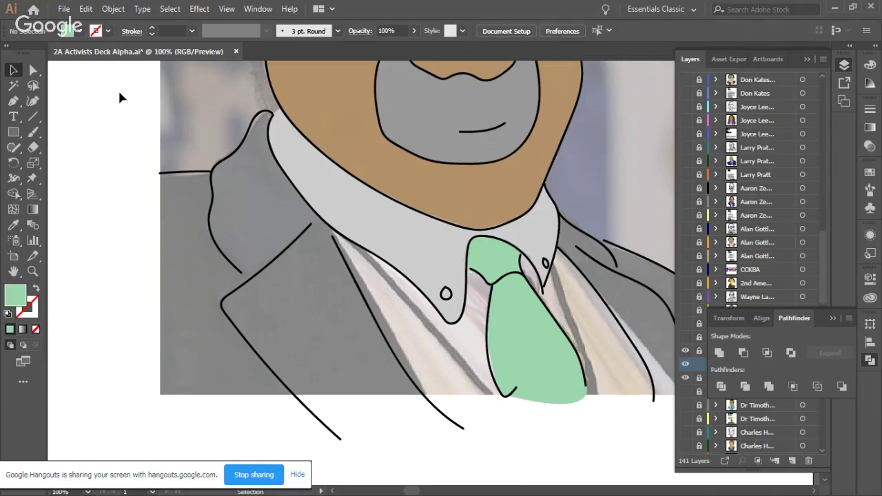
# Step: Trace a new Pen shape down the left shoulder, extending past the portrait's left edge
pyautogui.click(13, 102)
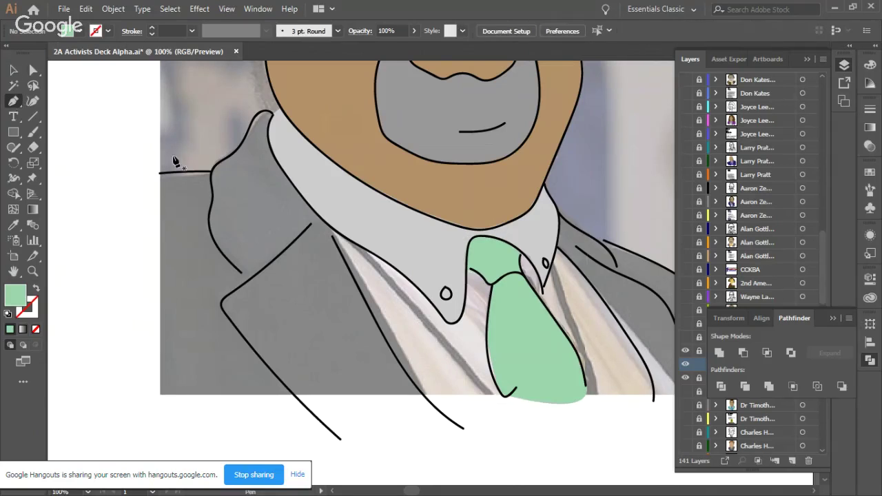
pyautogui.click(267, 113)
pyautogui.click(252, 128)
pyautogui.click(229, 153)
pyautogui.click(217, 166)
pyautogui.click(208, 175)
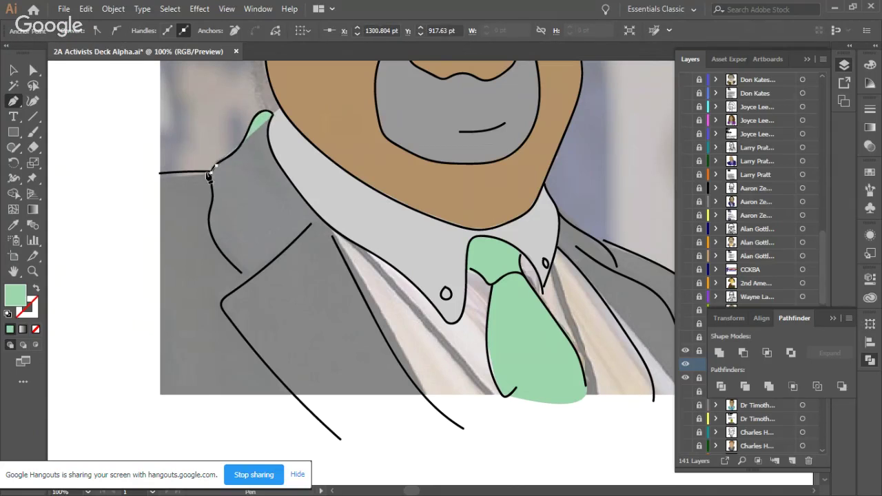
pyautogui.click(182, 171)
pyautogui.click(129, 286)
# Step: Continue the shape along the bottom and up the right shoulder toward the collar
pyautogui.scroll(-2, 245, 398)
pyautogui.scroll(-1, 246, 395)
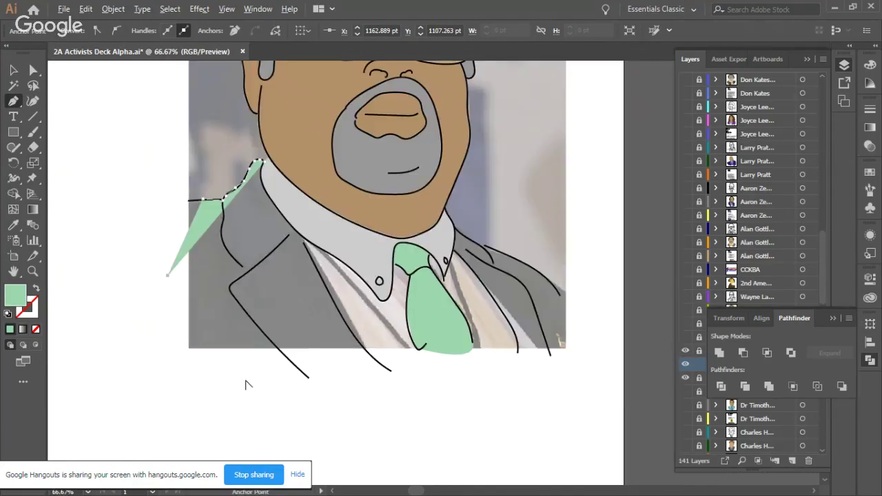
pyautogui.click(295, 433)
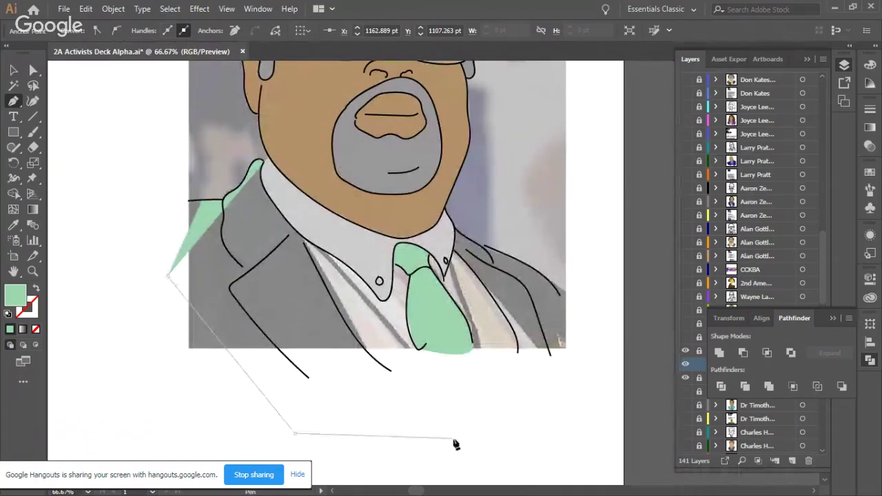
pyautogui.click(511, 452)
pyautogui.click(559, 344)
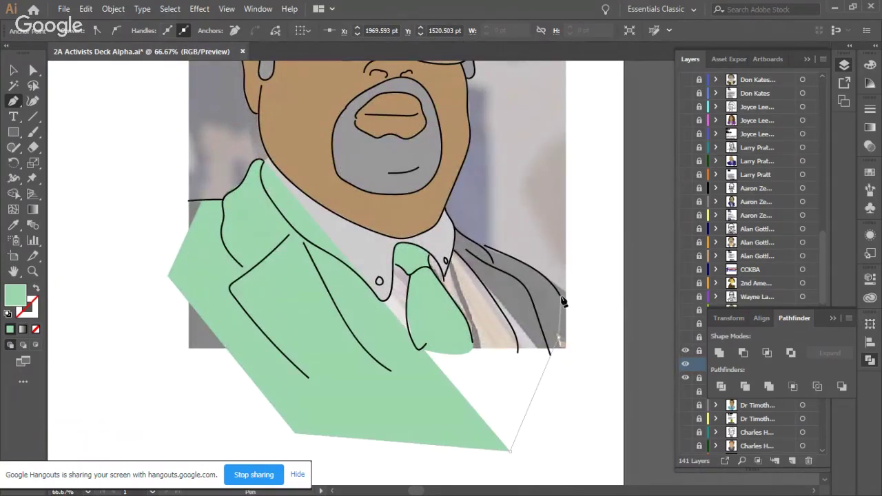
pyautogui.click(551, 286)
pyautogui.click(513, 264)
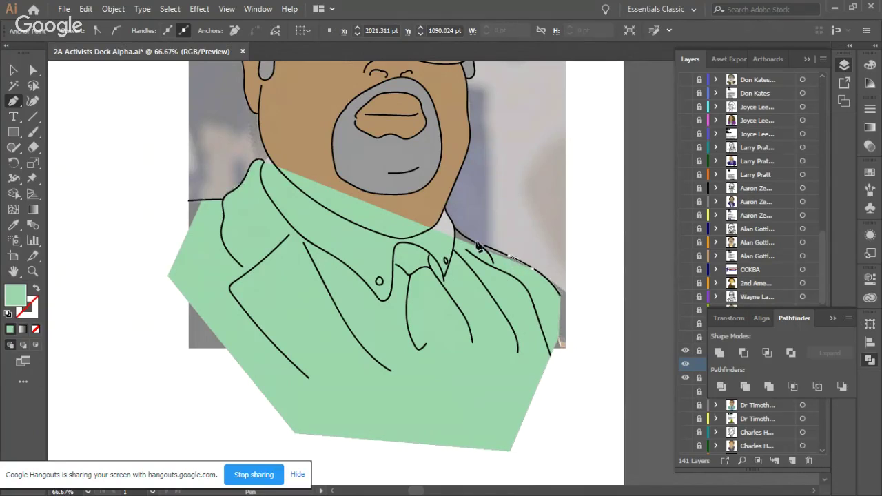
pyautogui.keyDown('ctrl'); pyautogui.click(482, 248); pyautogui.keyUp('ctrl')
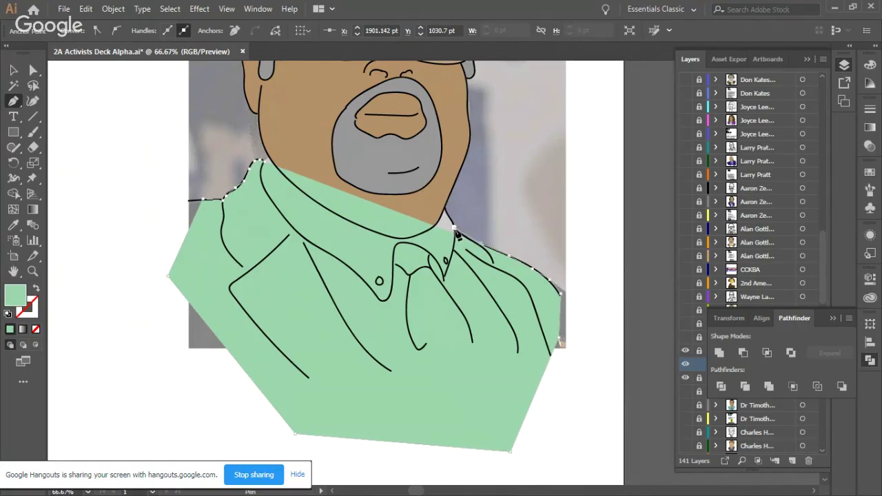
pyautogui.click(451, 232)
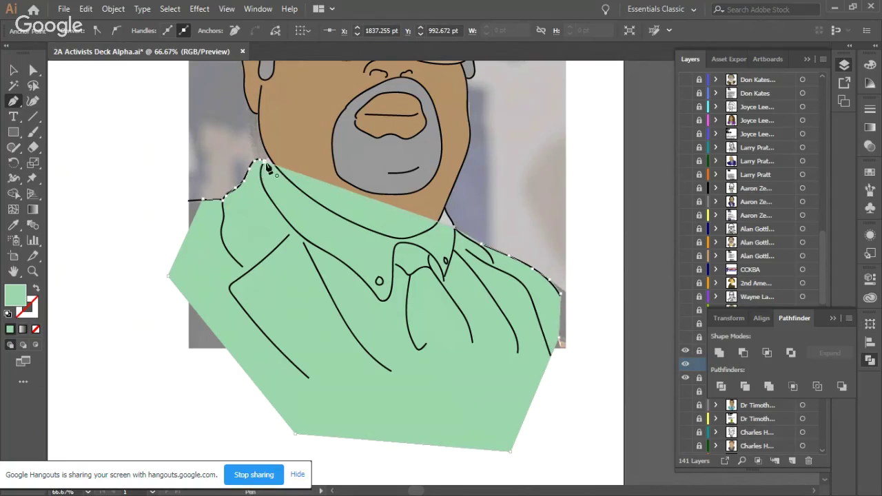
# Step: Convert the left, bottom-left, bottom-right and right-edge corner anchors into smooth curves
pyautogui.click(14, 70)
pyautogui.click(34, 72)
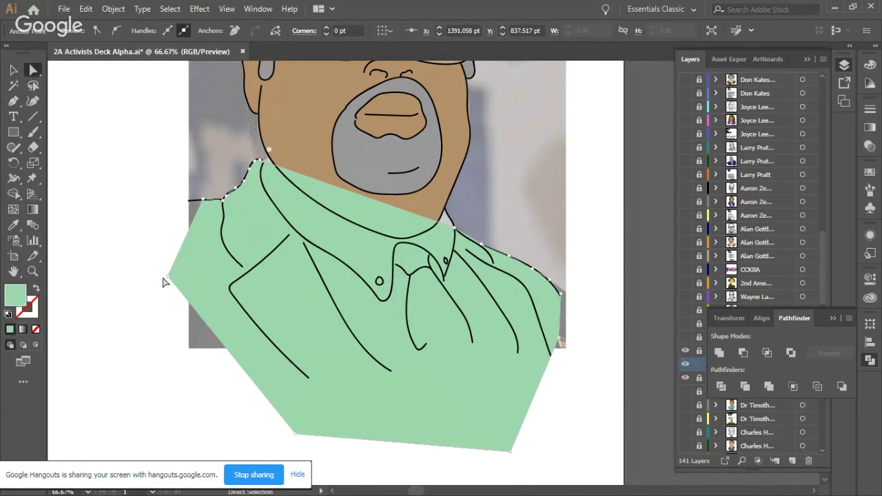
pyautogui.click(169, 277)
pyautogui.click(117, 35)
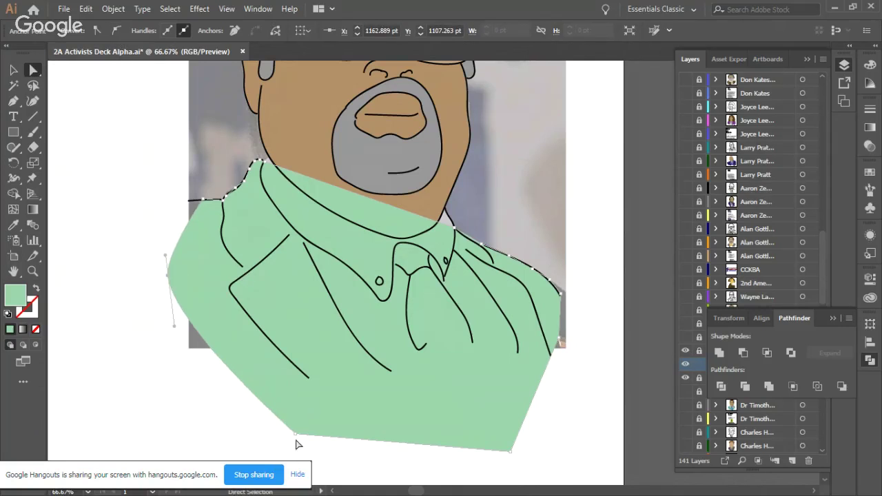
pyautogui.click(296, 436)
pyautogui.click(114, 30)
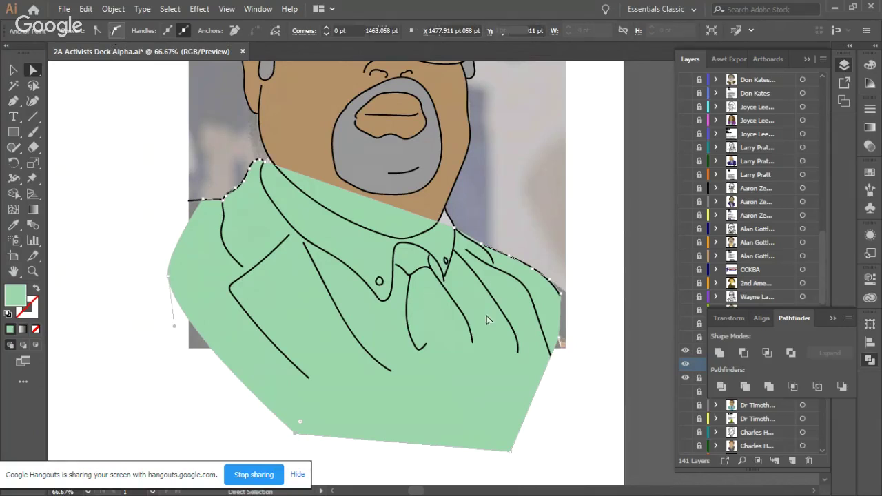
pyautogui.click(510, 453)
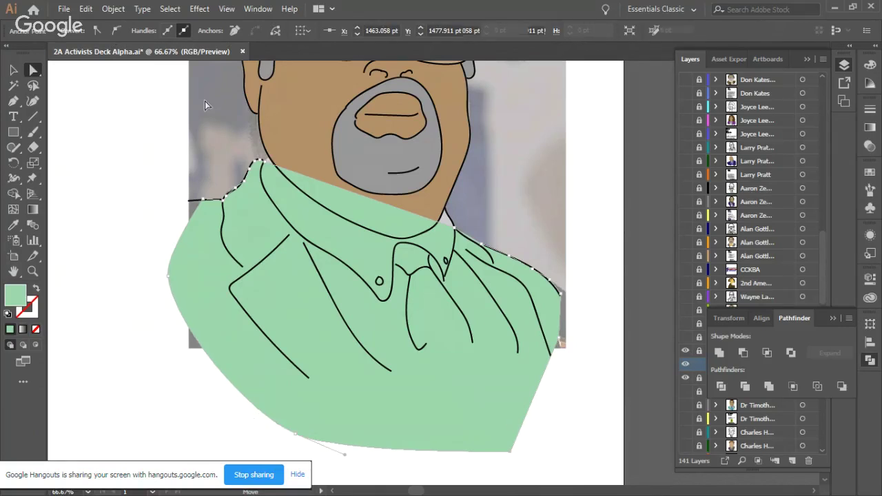
pyautogui.click(116, 30)
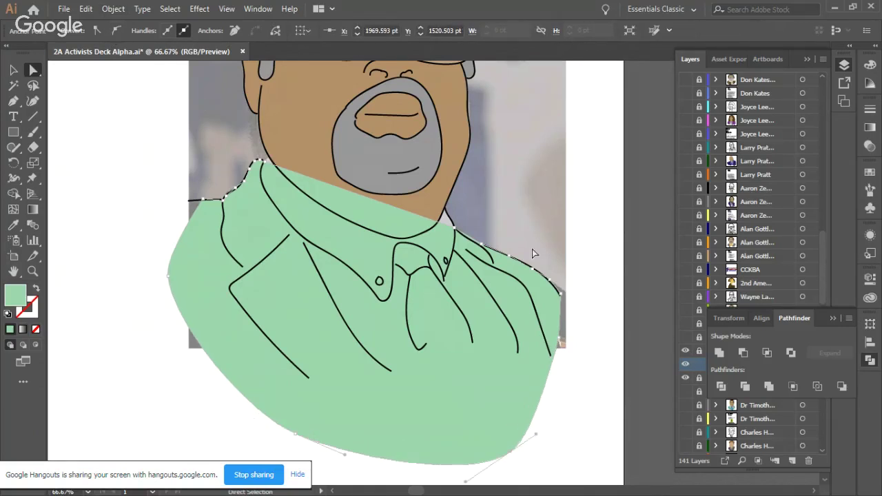
pyautogui.click(560, 342)
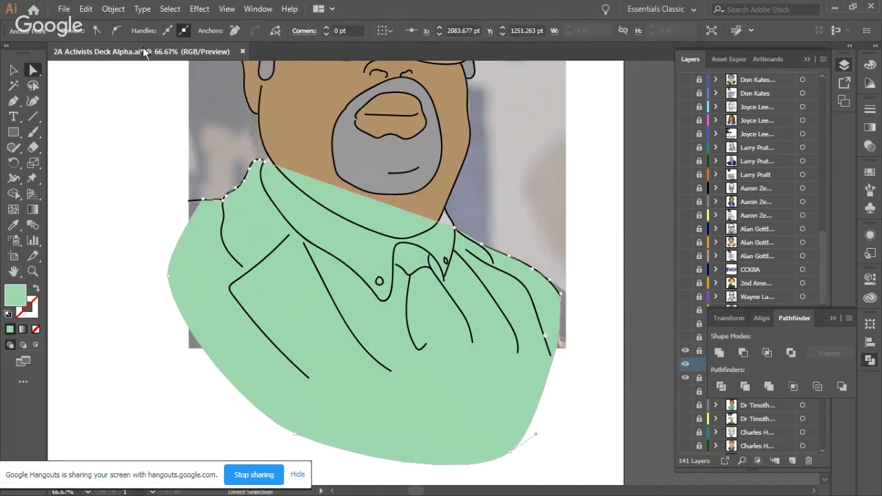
pyautogui.click(116, 30)
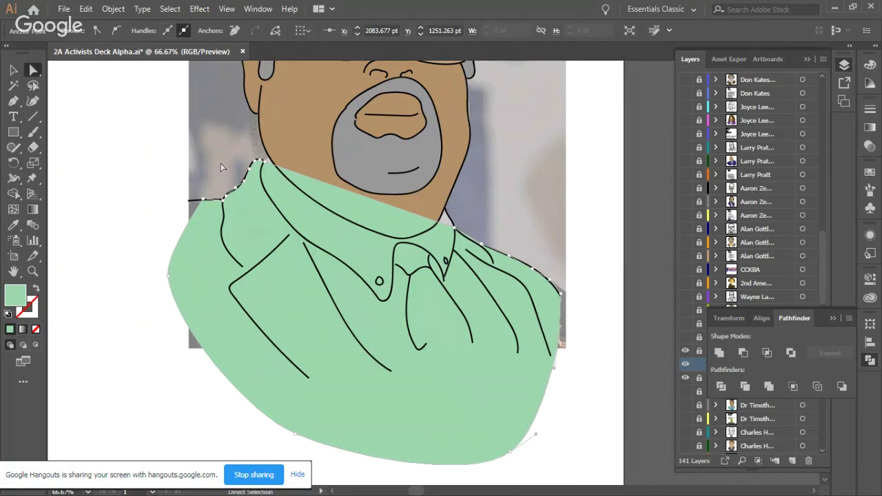
pyautogui.click(612, 152)
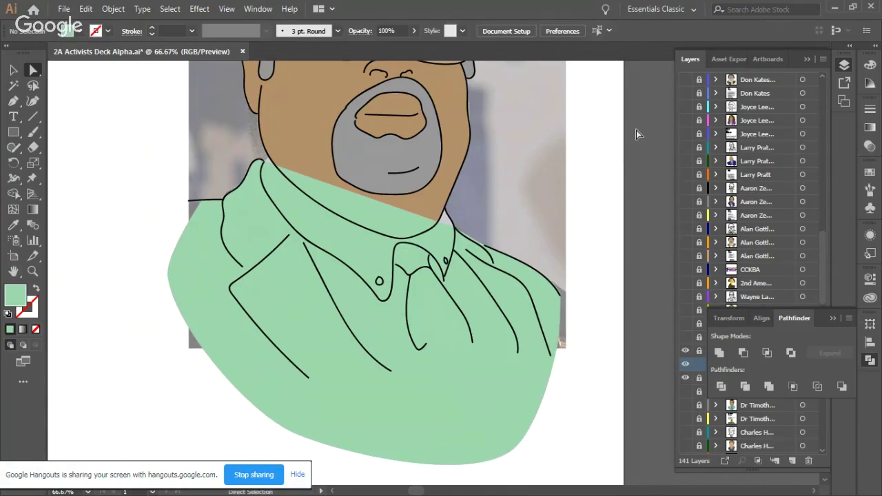
# Step: Expand the portrait layer and move the green sweater sublayer to the bottom of the stack
pyautogui.click(832, 318)
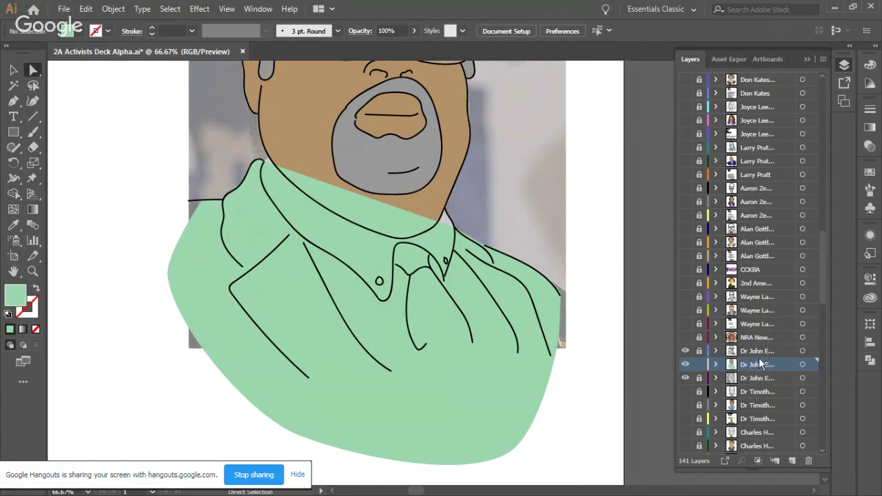
pyautogui.click(718, 364)
pyautogui.scroll(-6, 744, 320)
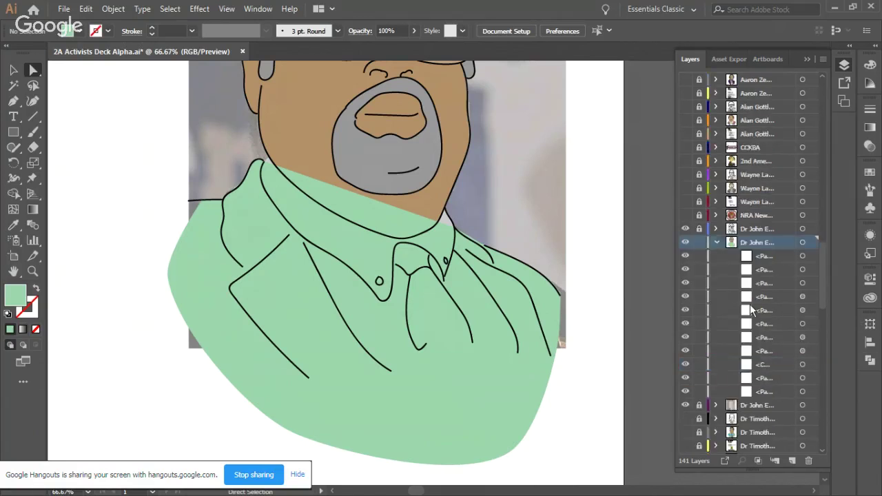
pyautogui.click(768, 147)
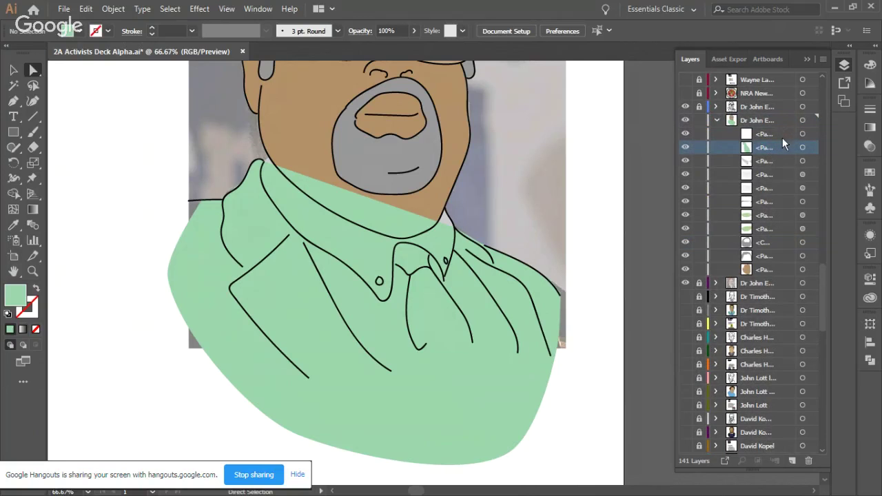
pyautogui.moveTo(786, 147); pyautogui.dragTo(782, 273)
# Step: Reorder the collar sublayer so it sits above the sweater
pyautogui.click(778, 132)
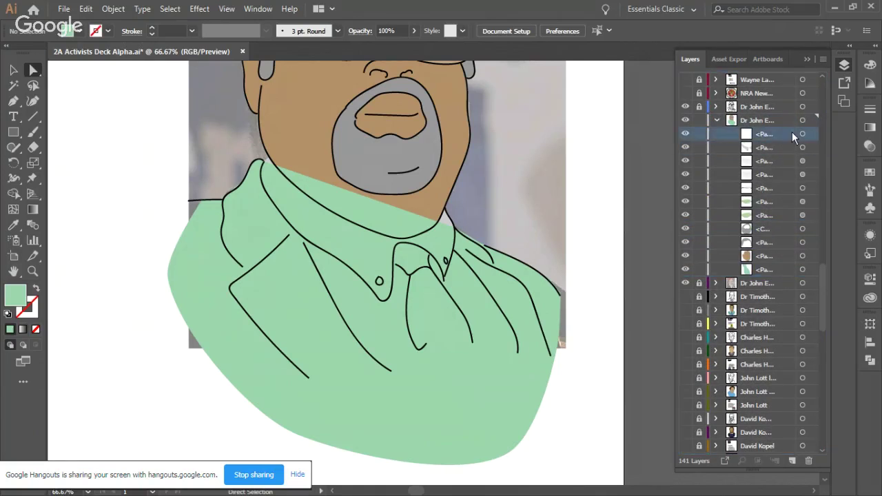
pyautogui.moveTo(792, 132); pyautogui.dragTo(782, 273)
pyautogui.click(779, 254)
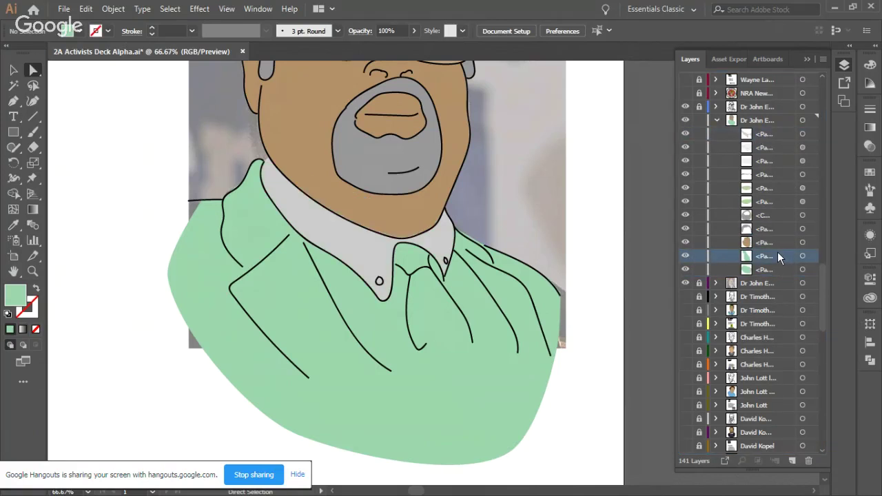
pyautogui.scroll(3, 780, 262)
pyautogui.moveTo(773, 340); pyautogui.dragTo(785, 212)
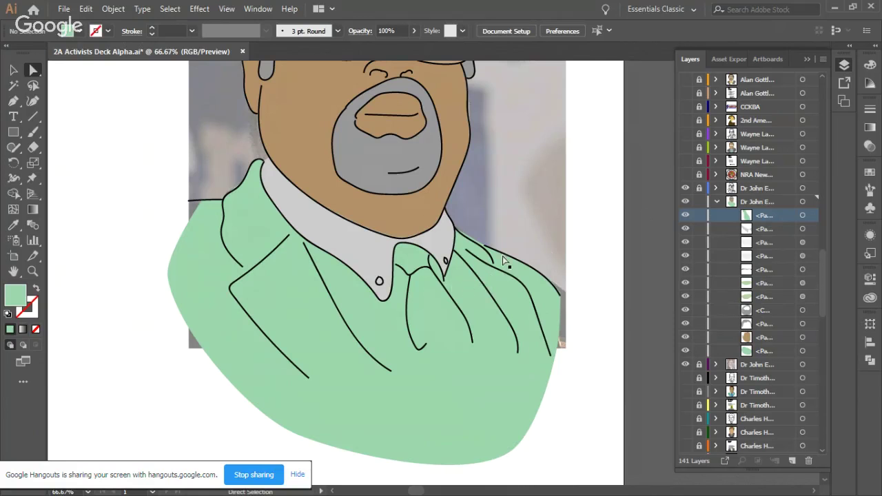
# Step: Select the sweater shape and fill it with a blue swatch
pyautogui.click(13, 70)
pyautogui.click(244, 250)
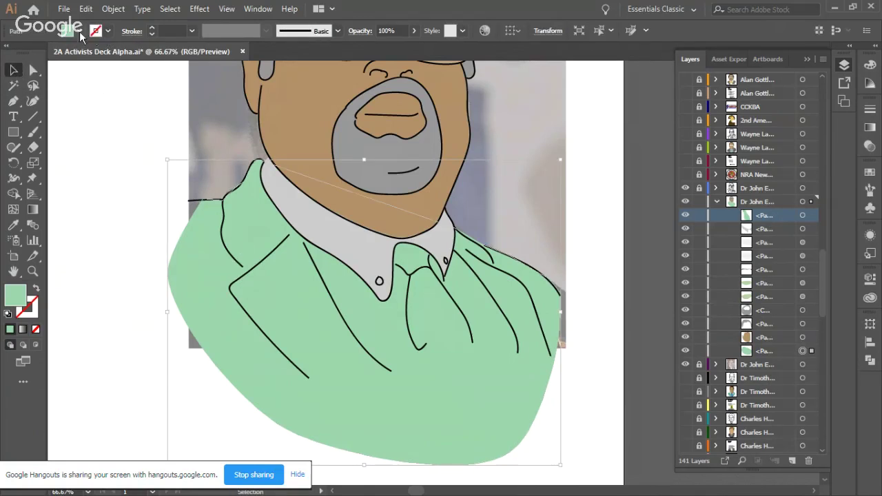
pyautogui.click(78, 33)
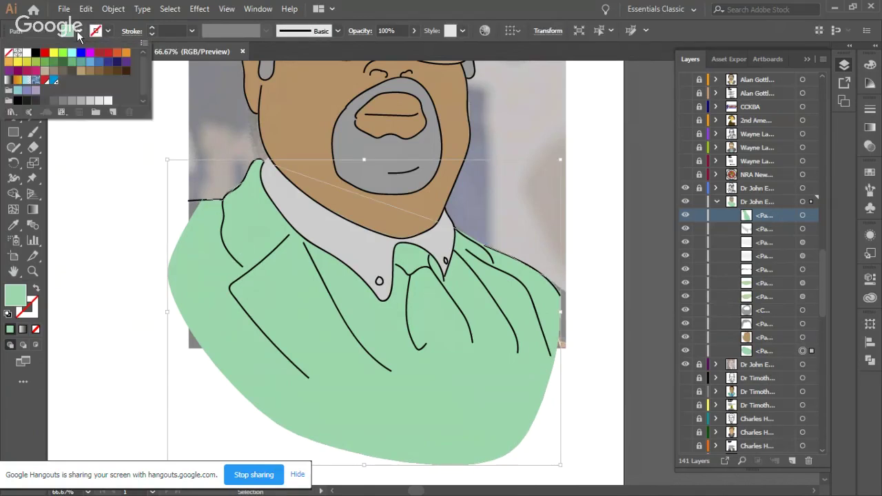
pyautogui.click(100, 63)
pyautogui.click(266, 284)
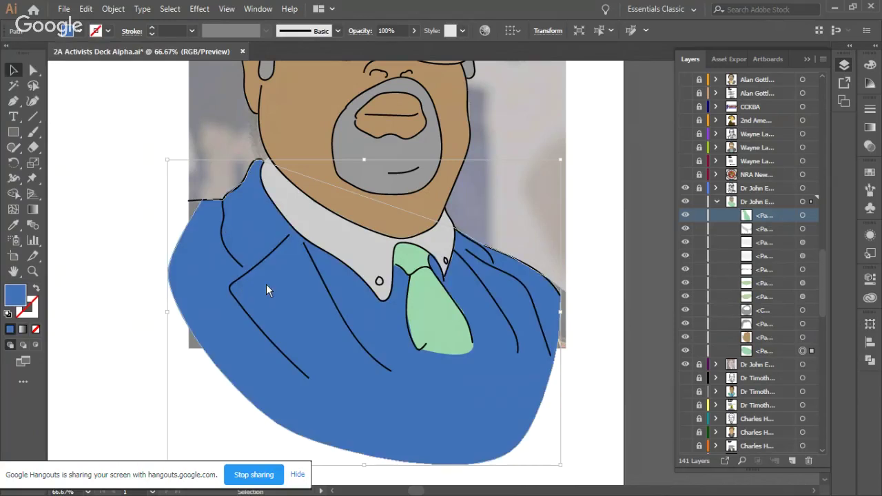
# Step: Darken the sweater's blue to dark navy in the Color Picker
pyautogui.doubleClick(272, 286)
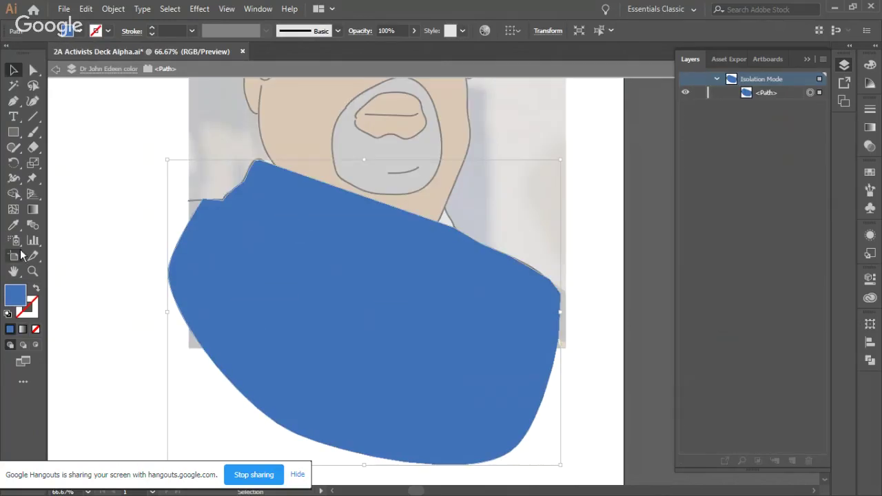
pyautogui.doubleClick(17, 295)
pyautogui.moveTo(405, 232); pyautogui.dragTo(406, 271)
pyautogui.click(577, 171)
# Step: Exit Isolation Mode and select the tie for recolouring
pyautogui.doubleClick(136, 168)
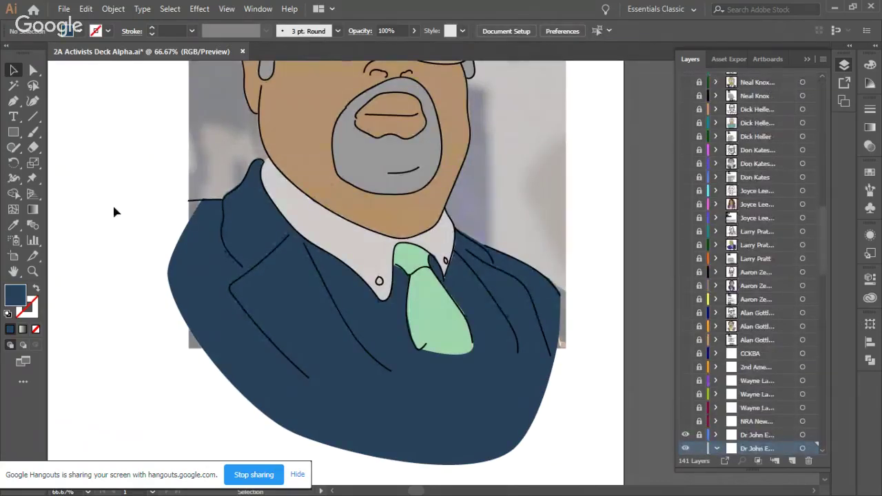
pyautogui.scroll(2, 111, 242)
pyautogui.click(405, 390)
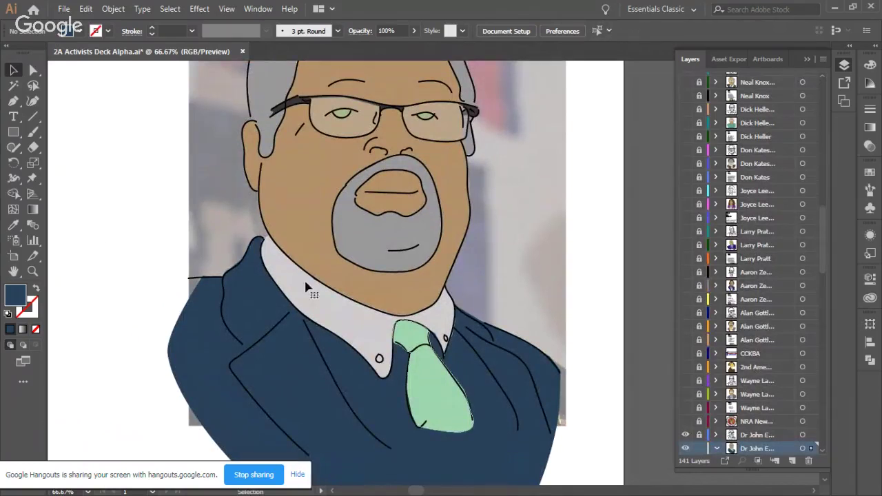
pyautogui.click(81, 31)
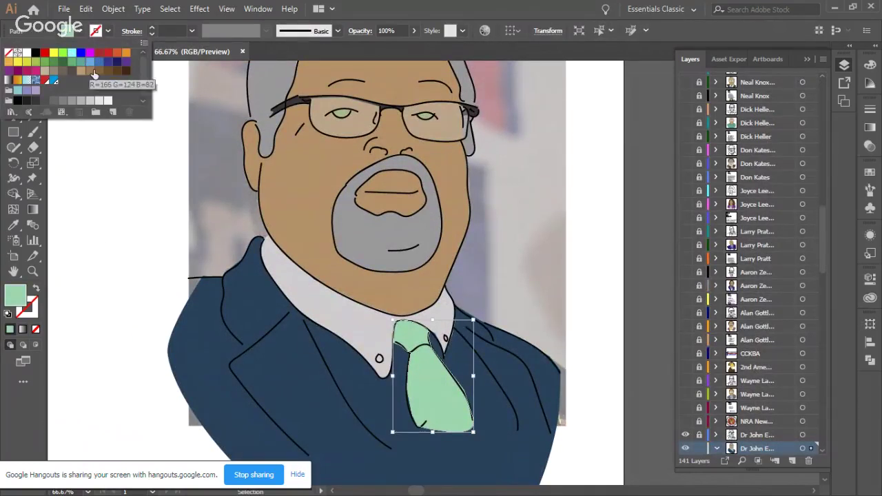
# Step: Change the tie's fill to the tan swatch and deselect it
pyautogui.click(45, 70)
pyautogui.click(99, 198)
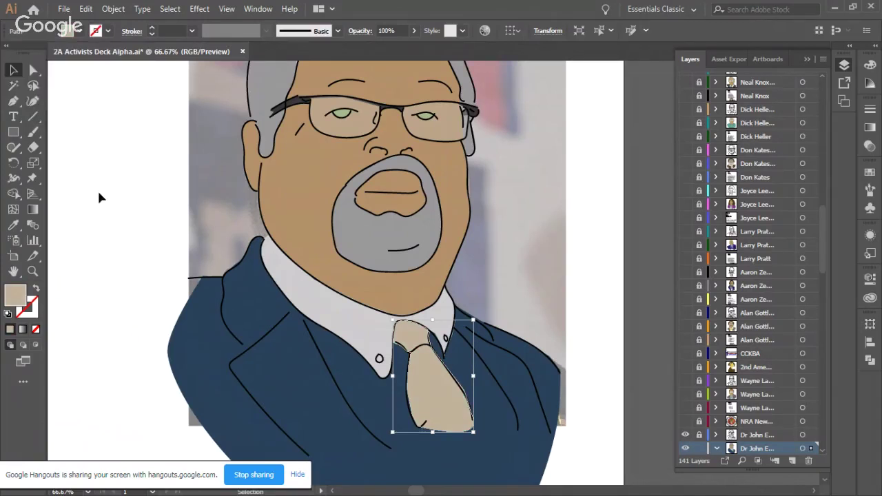
pyautogui.click(116, 217)
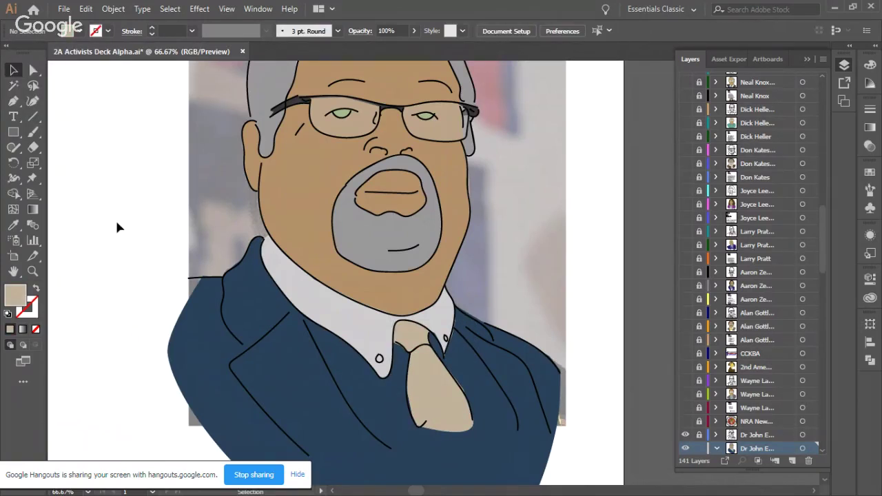
pyautogui.scroll(-2, 126, 232)
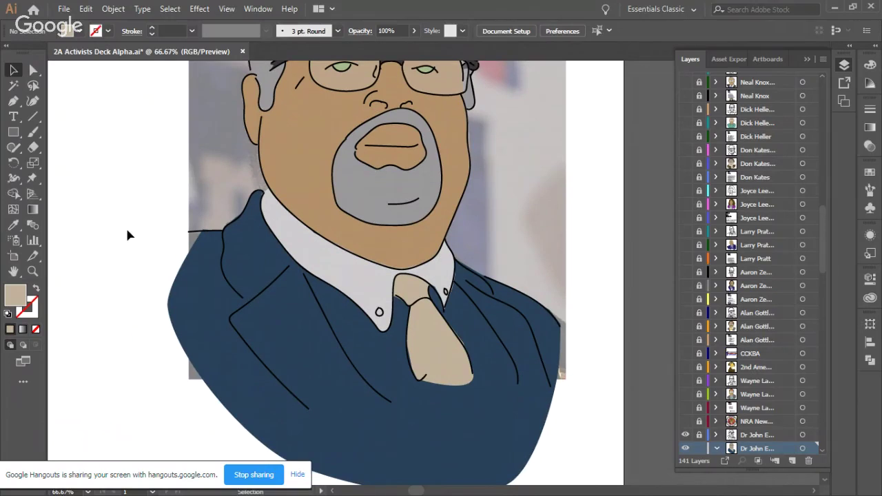
pyautogui.hscroll(3, 126, 234)
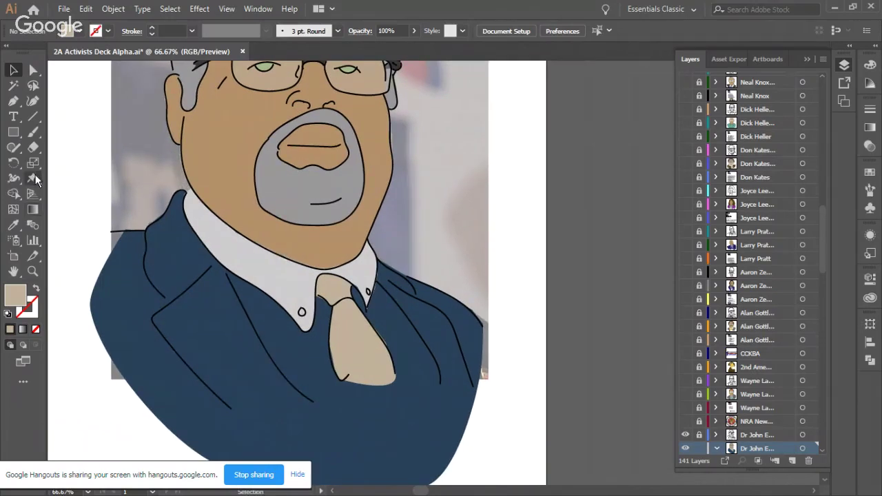
pyautogui.click(13, 101)
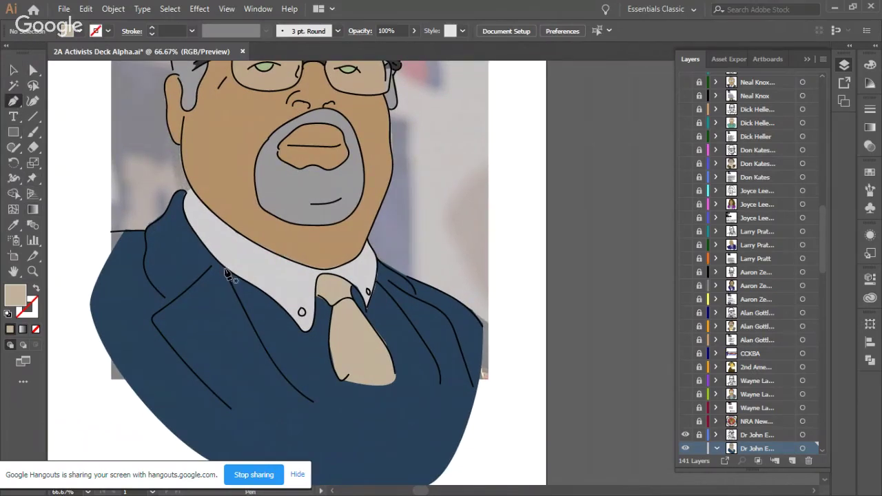
# Step: Start the shirt-front path with curved points along the collar's left edge
pyautogui.moveTo(238, 277); pyautogui.dragTo(290, 317)
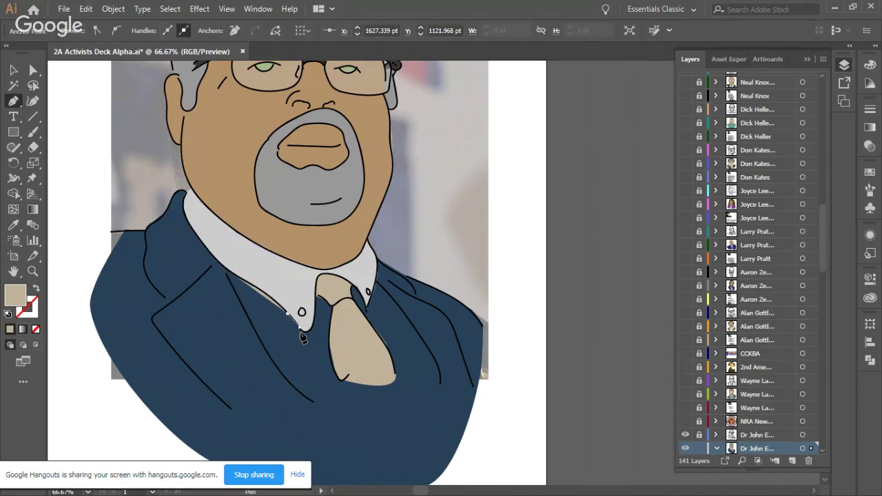
pyautogui.moveTo(304, 330); pyautogui.dragTo(349, 306)
pyautogui.press('ctrl')
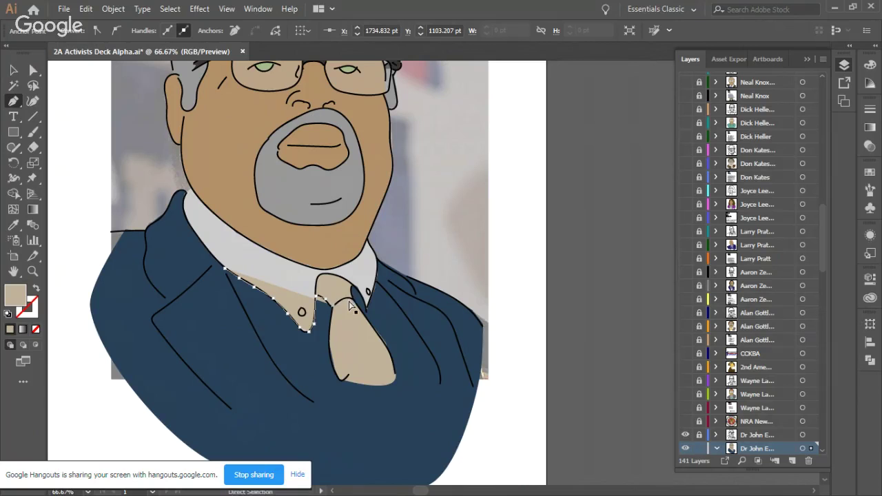
pyautogui.hotkey('ctrl', 'z')
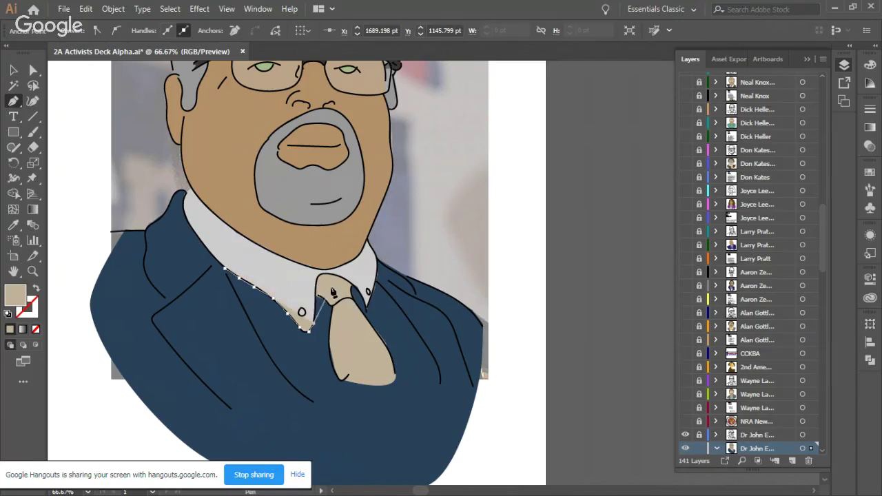
pyautogui.hotkey('ctrl', 'shift', 'z')
pyautogui.hotkey('ctrl', 'z')
pyautogui.hotkey('ctrl', 'shift', 'z')
pyautogui.hotkey('ctrl', 'z')
pyautogui.hotkey('ctrl', 'z')
pyautogui.hotkey('ctrl', 'shift', 'z')
pyautogui.hotkey('ctrl', 'z')
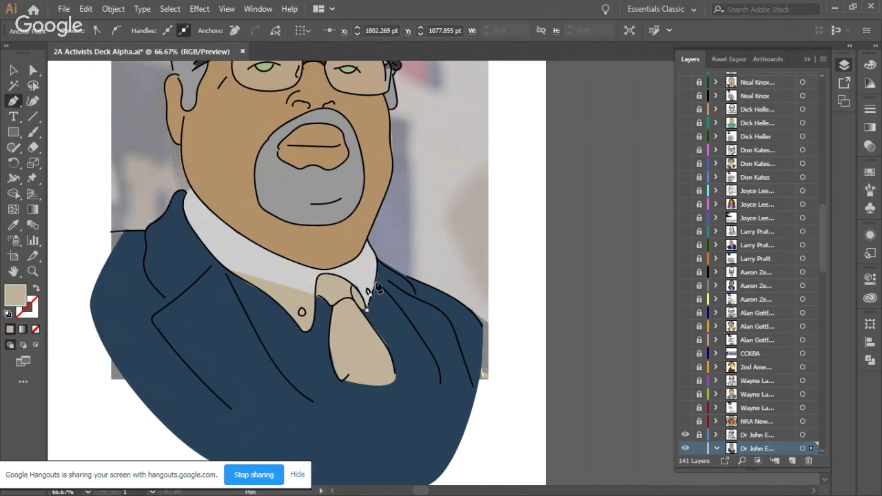
pyautogui.hotkey('ctrl', 'shift', 'z')
pyautogui.hotkey('ctrl', 'z')
pyautogui.hotkey('ctrl', 'shift', 'z')
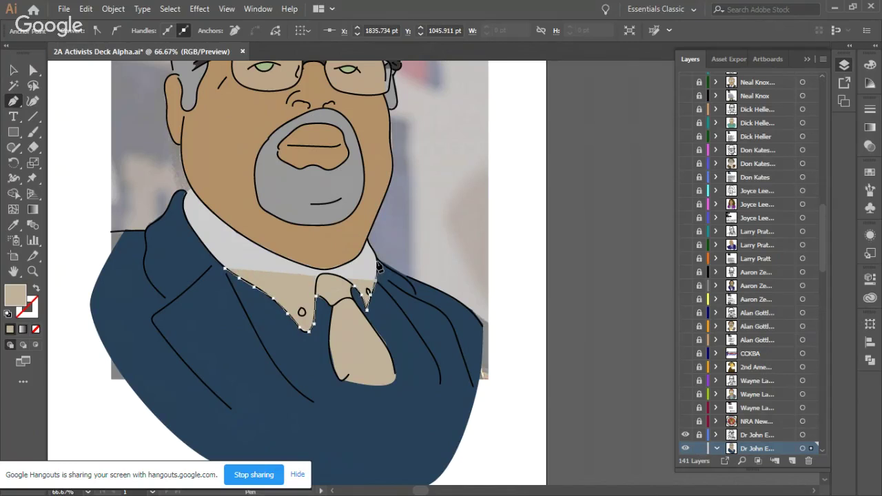
pyautogui.hotkey('ctrl', 'z')
# Step: Trace down the right lapel, curve the lower edge and close the shirt-front shape
pyautogui.click(393, 302)
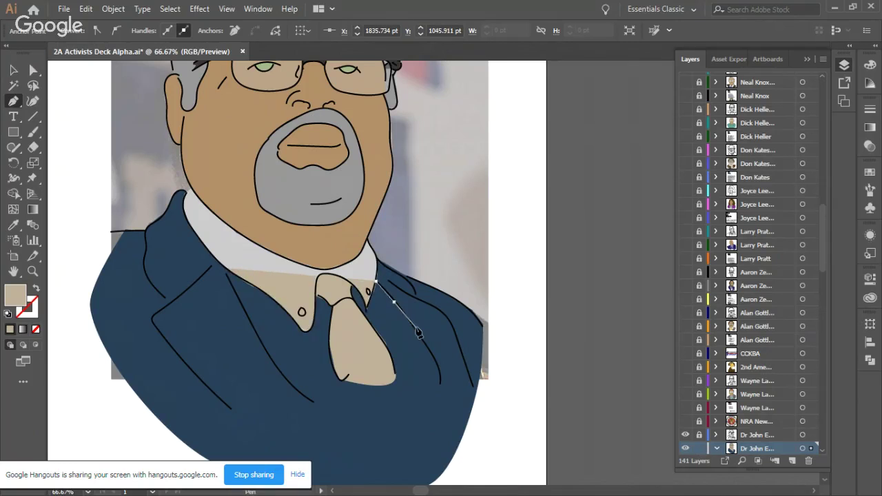
pyautogui.click(416, 328)
pyautogui.click(430, 353)
pyautogui.click(442, 380)
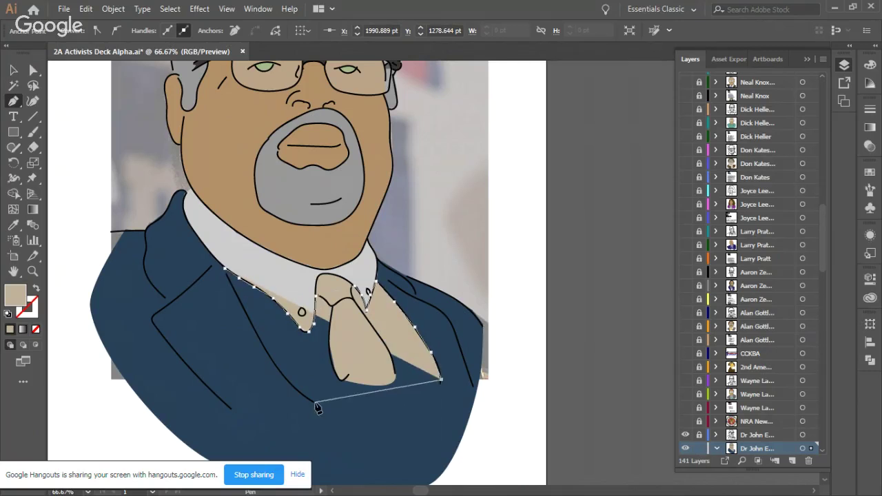
pyautogui.moveTo(315, 404); pyautogui.dragTo(198, 268)
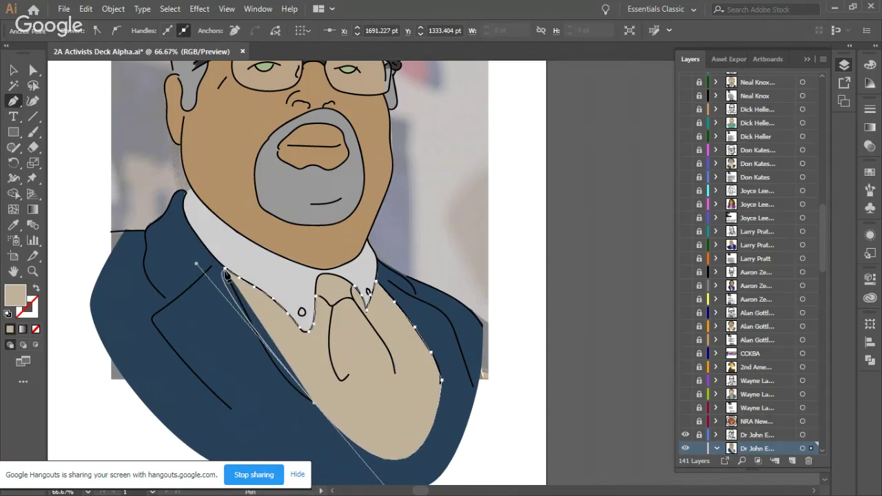
pyautogui.click(225, 269)
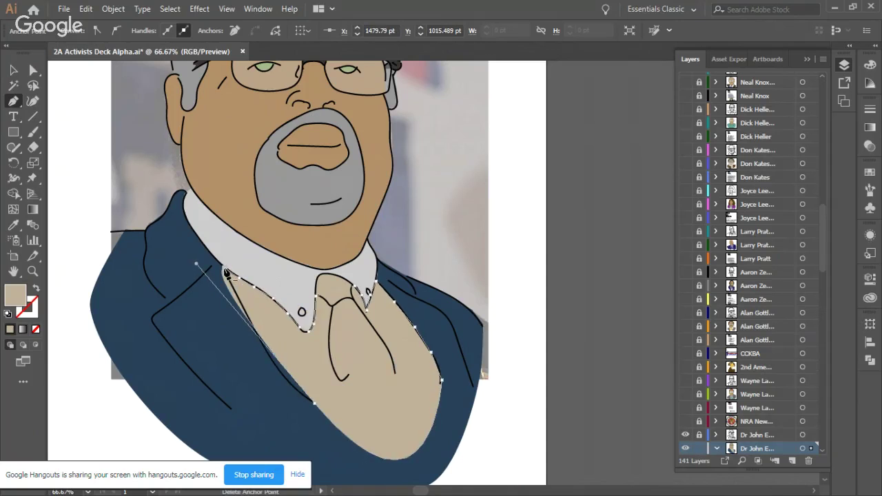
# Step: Pull the shirt front's lower anchors down with Direct Selection to round its bottom
pyautogui.press('a')
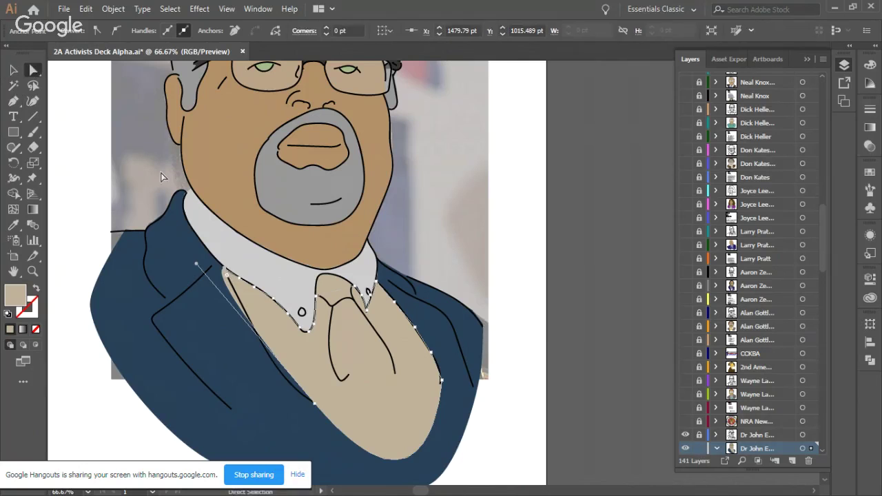
pyautogui.moveTo(315, 408); pyautogui.dragTo(383, 482)
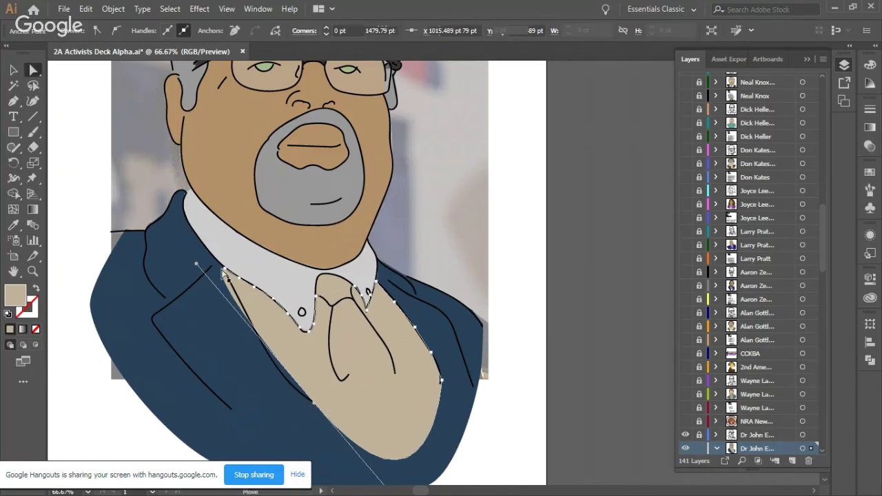
pyautogui.moveTo(198, 268); pyautogui.dragTo(273, 381)
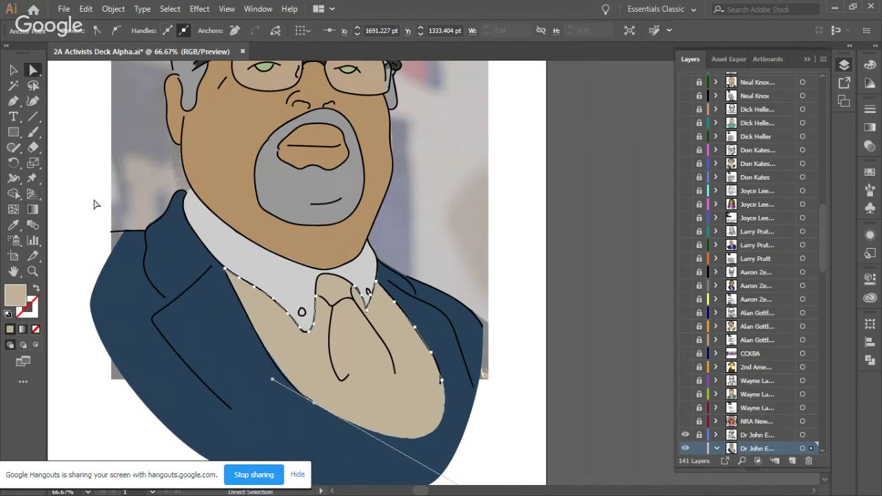
pyautogui.click(12, 71)
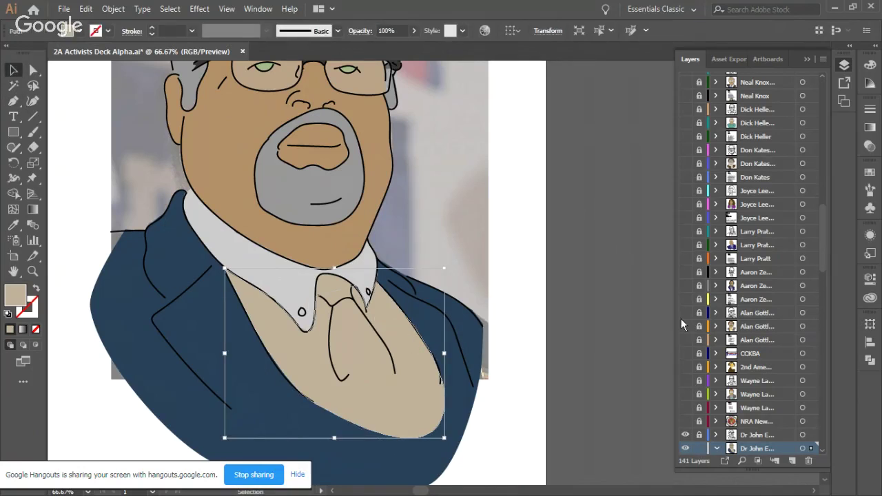
# Step: Select the tie and change its fill to a dark charcoal grey swatch
pyautogui.scroll(-1, 772, 368)
pyautogui.scroll(-4, 773, 367)
pyautogui.click(776, 260)
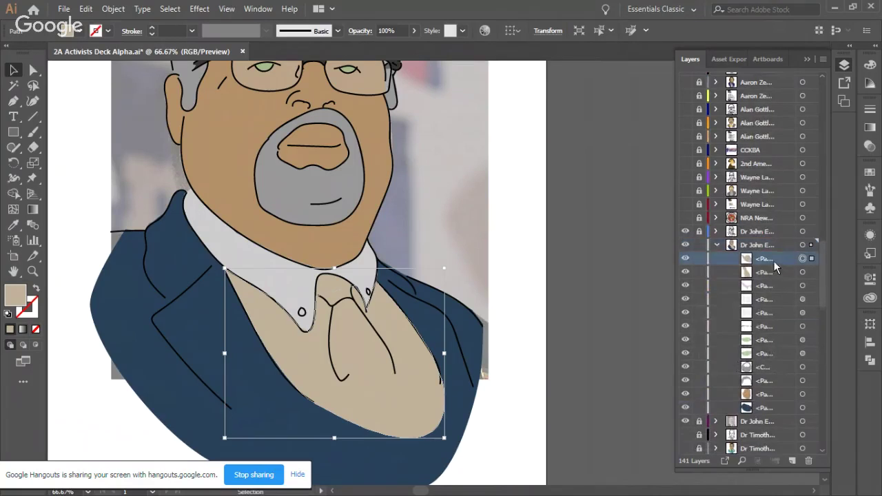
pyautogui.click(345, 338)
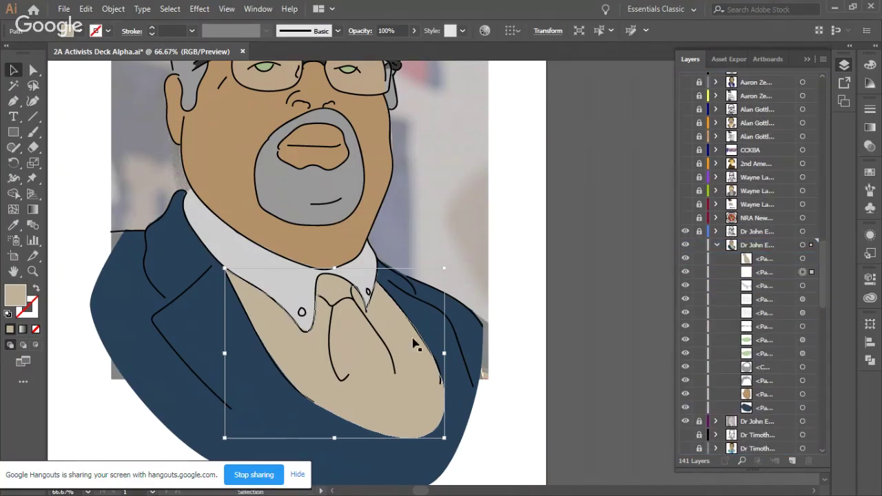
pyautogui.click(345, 338)
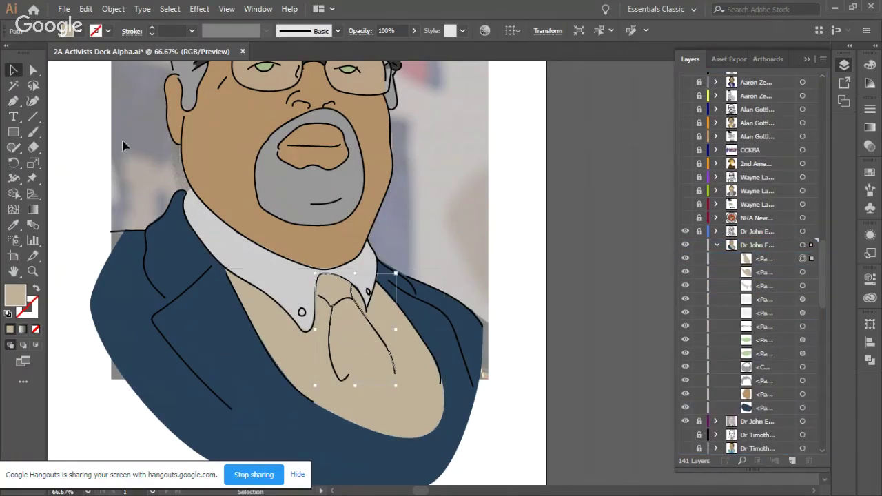
pyautogui.click(77, 30)
pyautogui.click(68, 108)
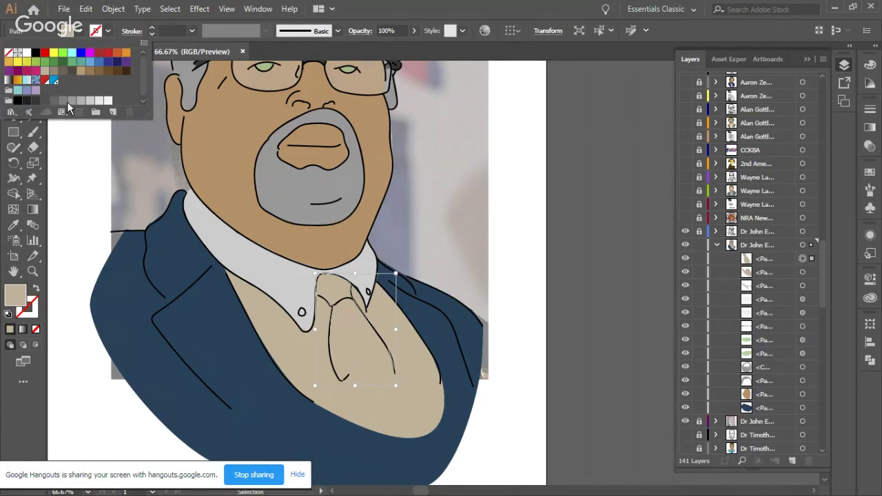
pyautogui.click(62, 101)
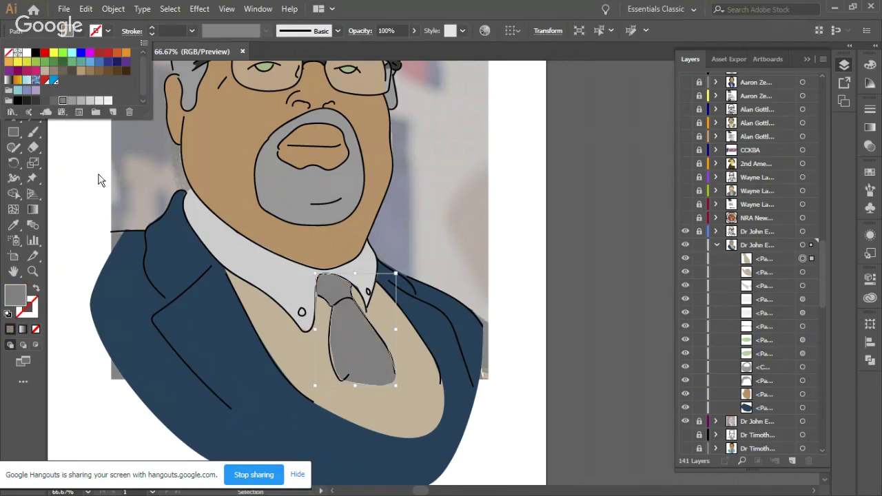
pyautogui.click(46, 102)
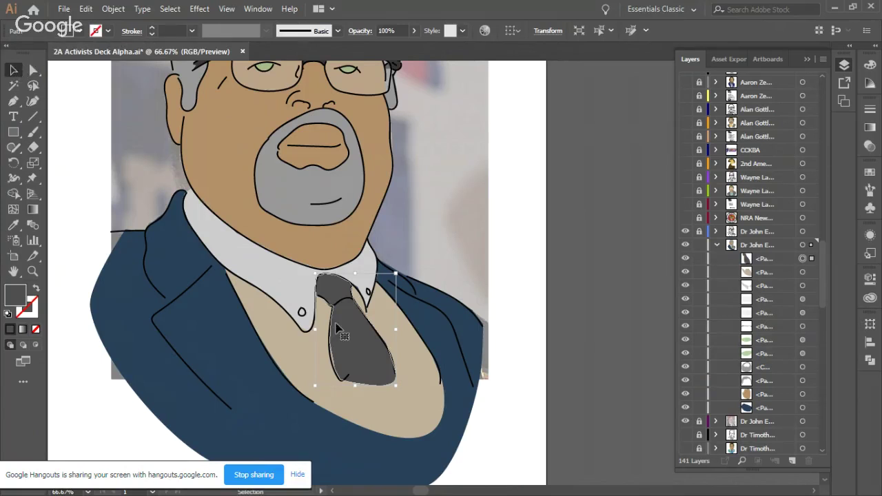
pyautogui.click(323, 331)
pyautogui.click(515, 225)
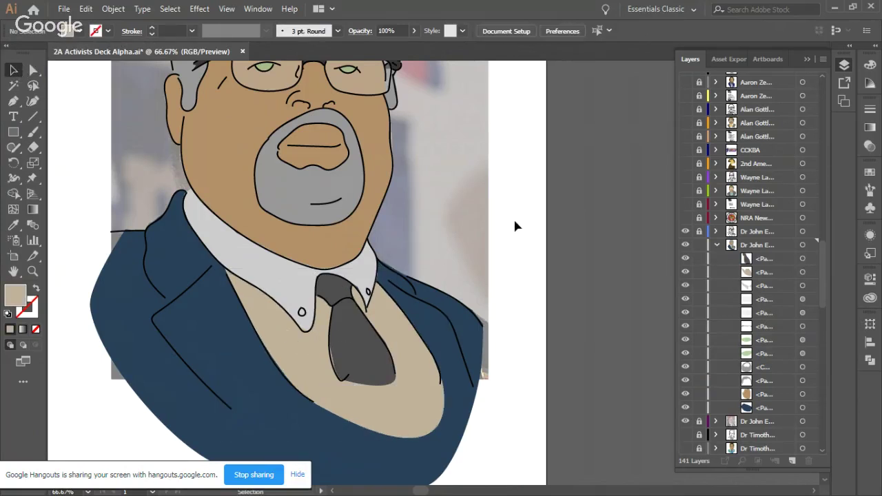
pyautogui.scroll(-2, 521, 223)
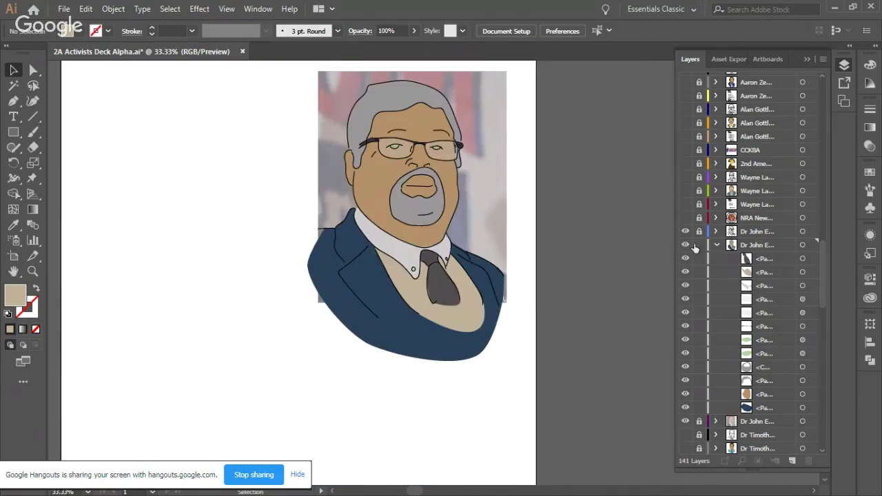
# Step: Collapse the portrait layer, then move the tie lower under the collar and widen it slightly
pyautogui.click(718, 245)
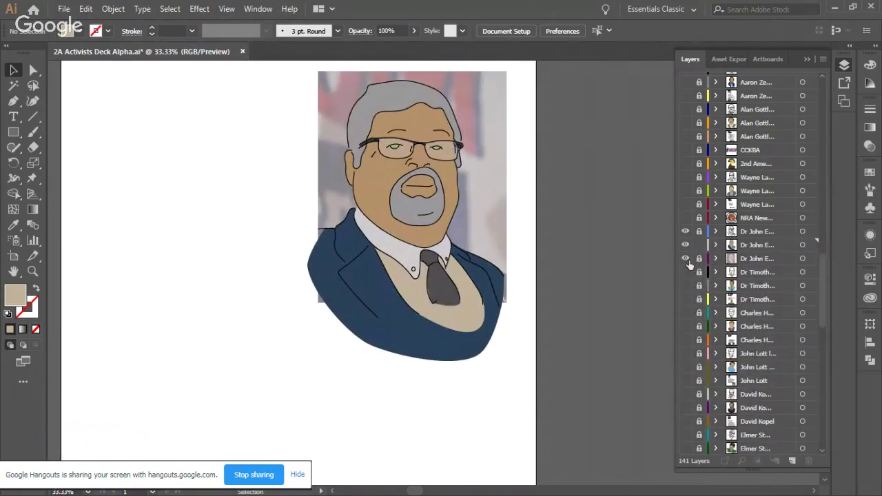
pyautogui.hscroll(3, 472, 236)
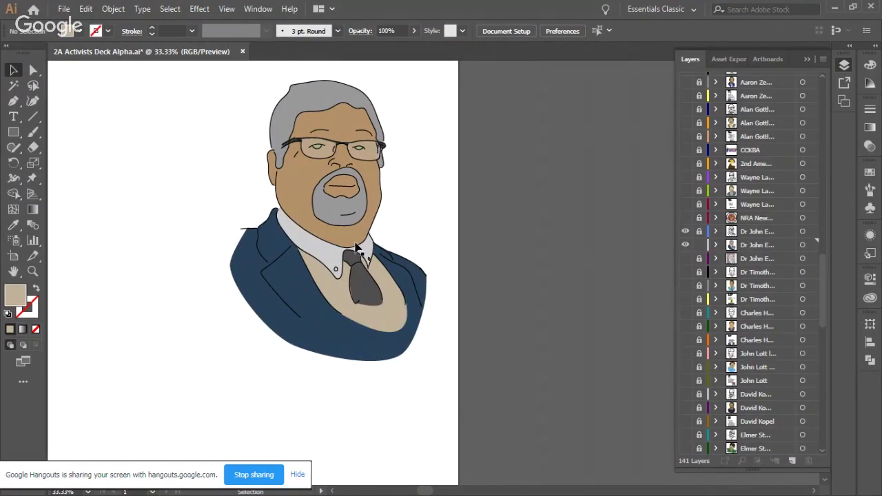
pyautogui.click(368, 293)
pyautogui.moveTo(368, 293); pyautogui.dragTo(371, 324)
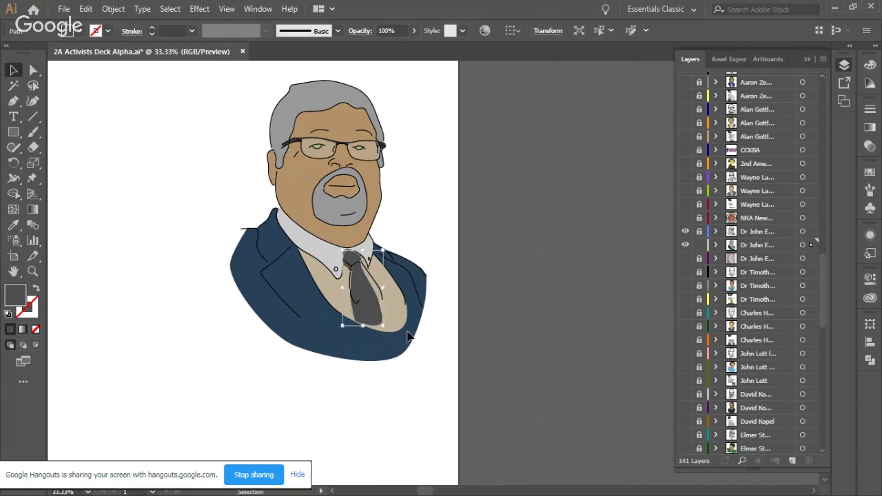
pyautogui.moveTo(383, 289); pyautogui.dragTo(390, 290)
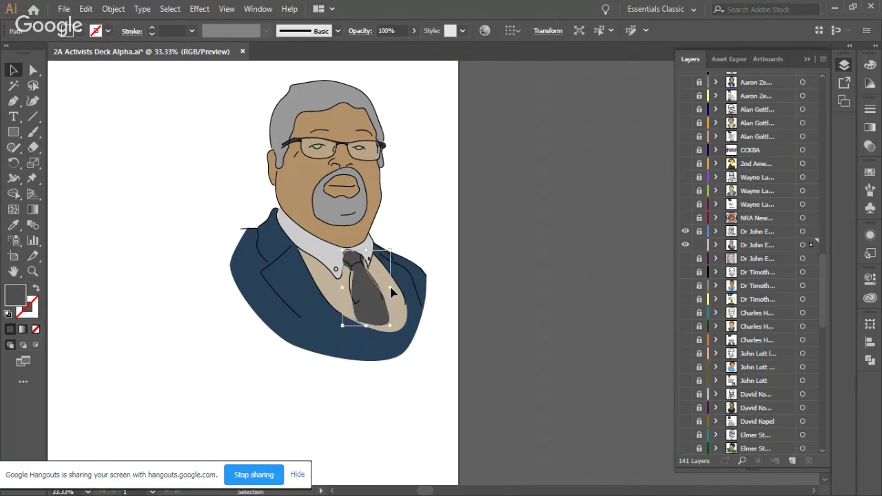
pyautogui.click(422, 203)
pyautogui.click(372, 290)
pyautogui.scroll(2, 367, 327)
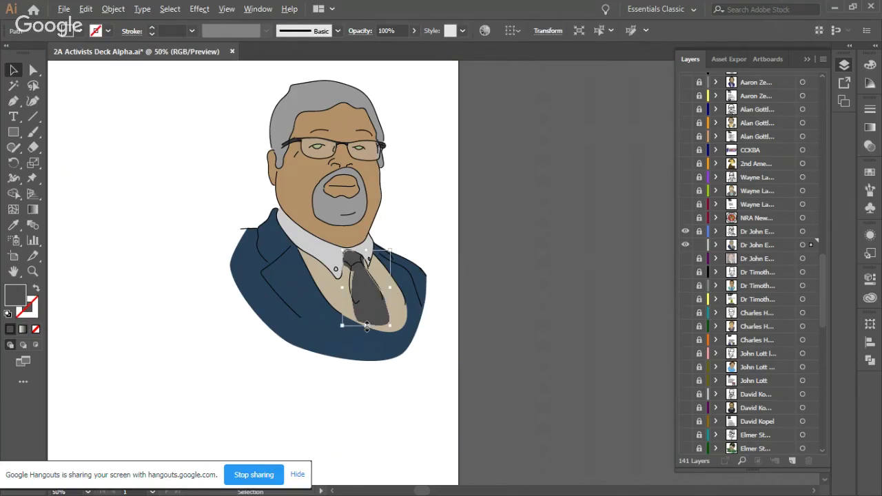
# Step: Reshape the tie by dragging its left edge, lower-left corner and bottom anchors
pyautogui.scroll(1, 372, 307)
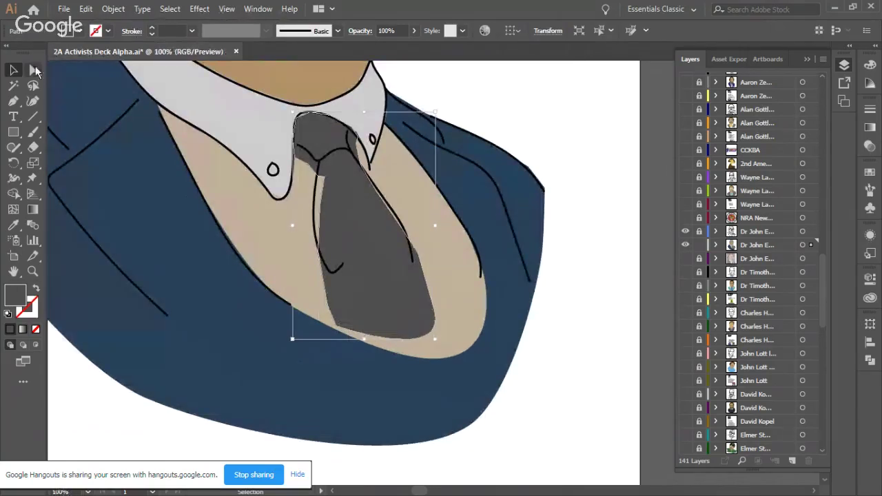
pyautogui.click(33, 70)
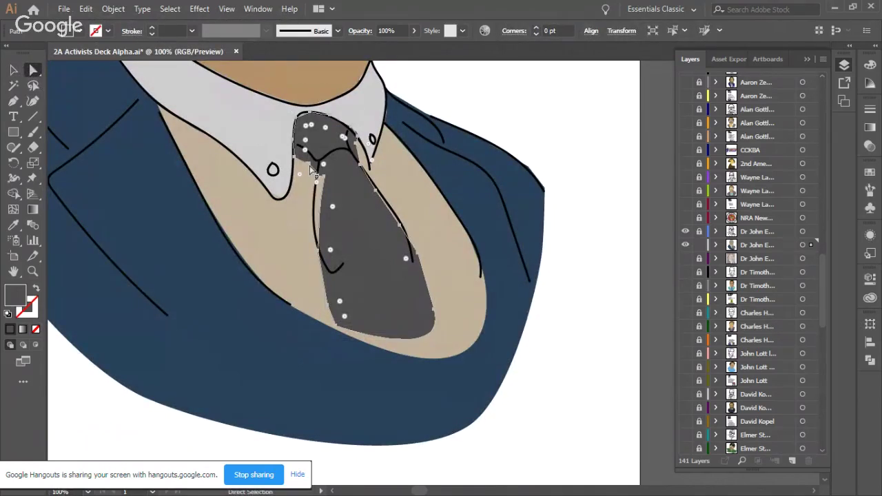
pyautogui.click(314, 172)
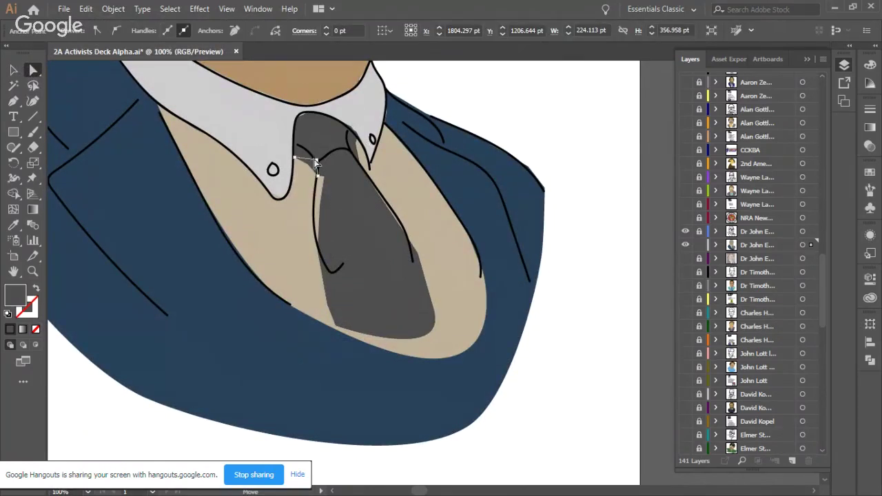
pyautogui.click(295, 160)
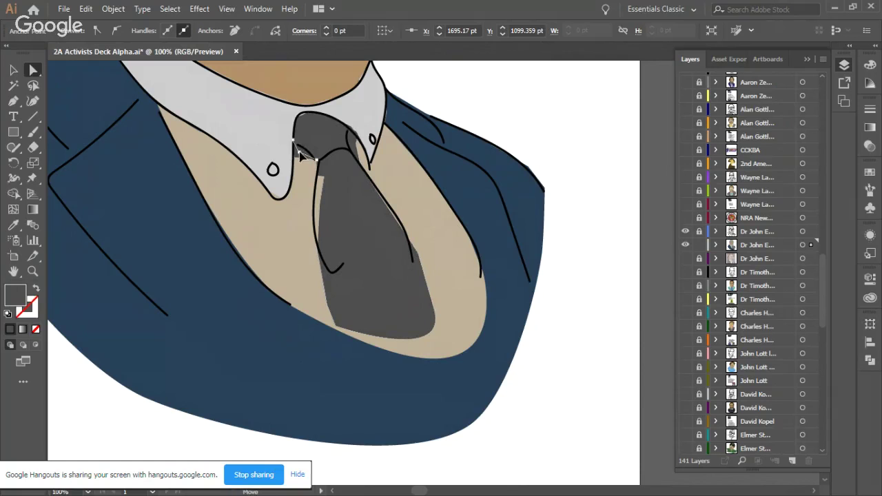
pyautogui.click(323, 178)
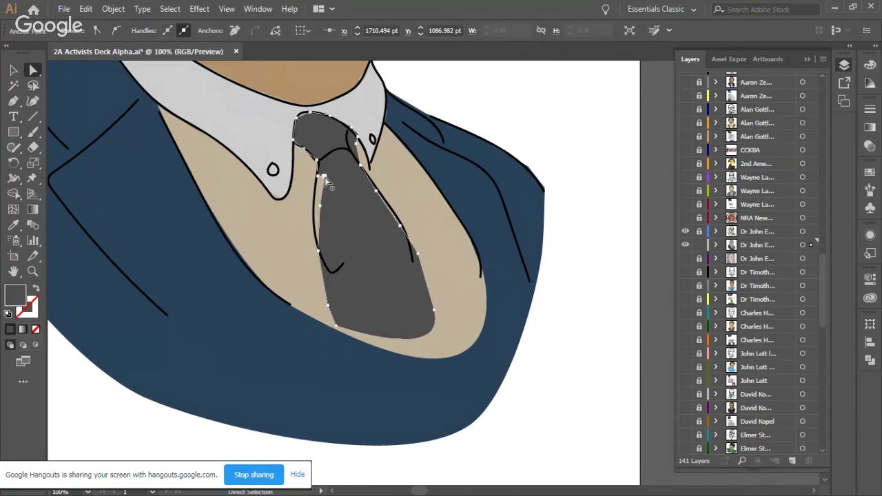
pyautogui.moveTo(325, 180); pyautogui.dragTo(329, 271)
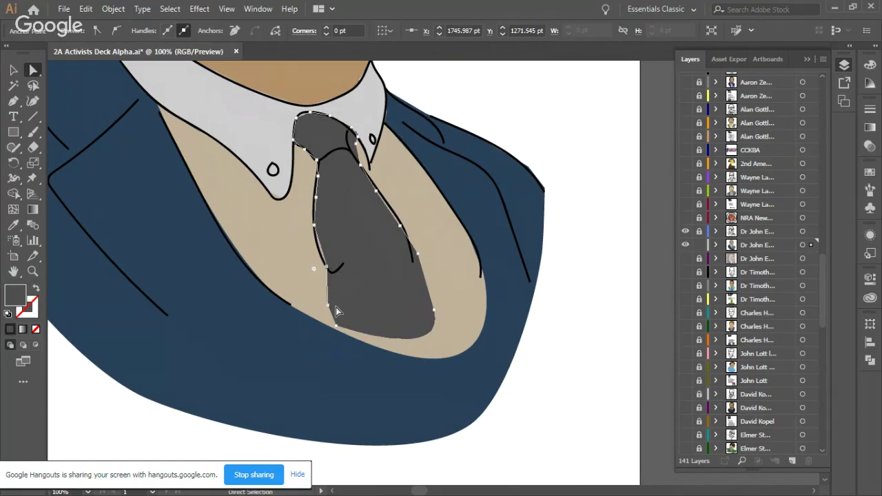
pyautogui.moveTo(334, 311); pyautogui.dragTo(375, 351)
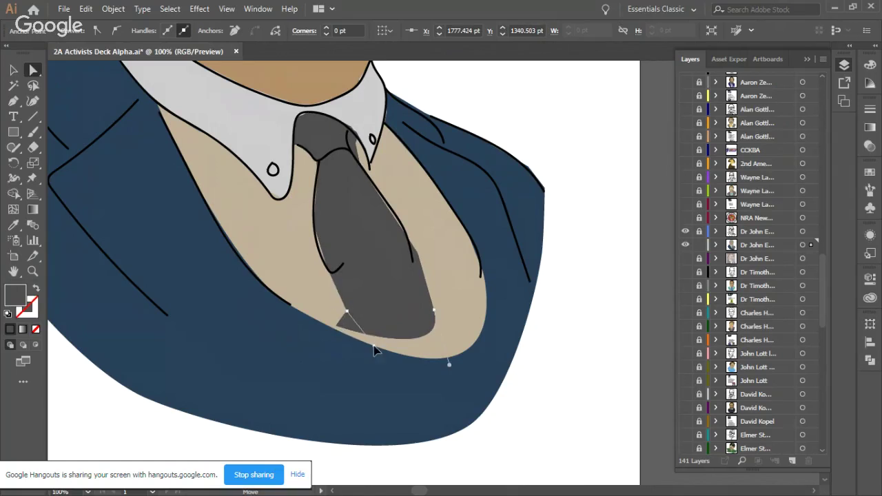
pyautogui.moveTo(512, 374); pyautogui.dragTo(444, 331)
pyautogui.click(15, 70)
pyautogui.click(494, 125)
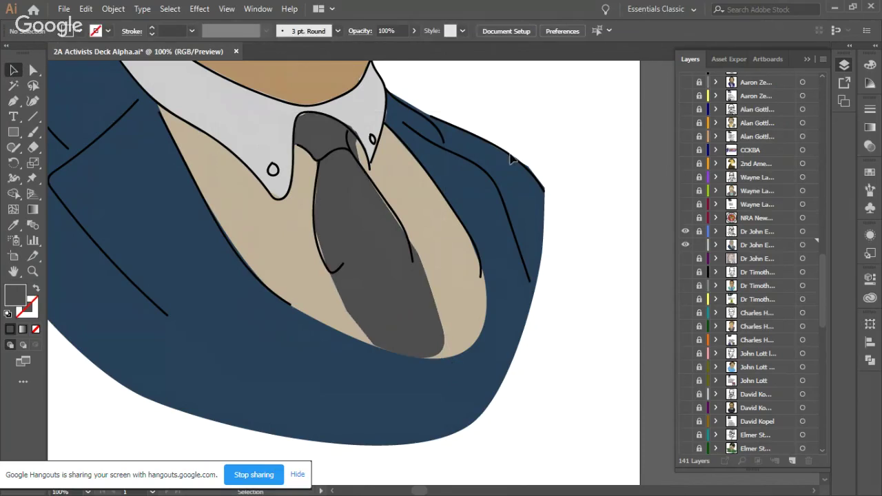
# Step: Unlock the portrait layer and pull the blue suit's left shoulder point outward
pyautogui.scroll(-2, 510, 157)
pyautogui.scroll(5, 512, 200)
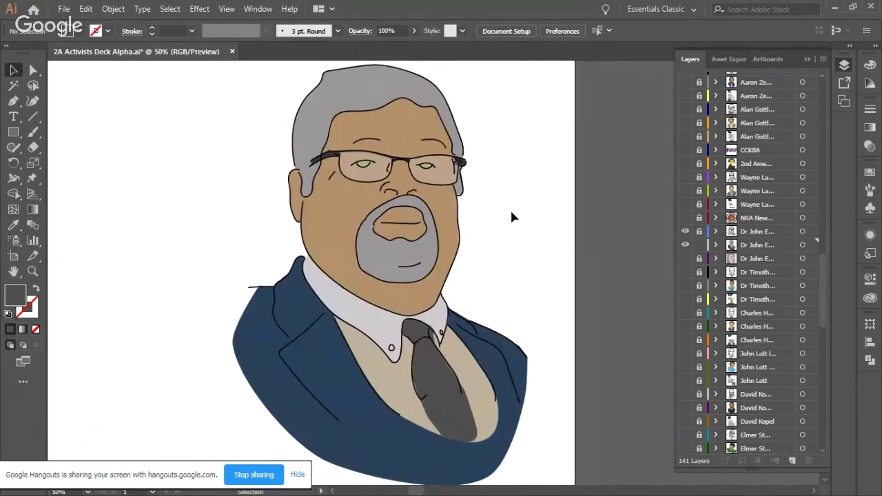
pyautogui.hscroll(1, 512, 216)
pyautogui.hotkey('ctrl', '-')
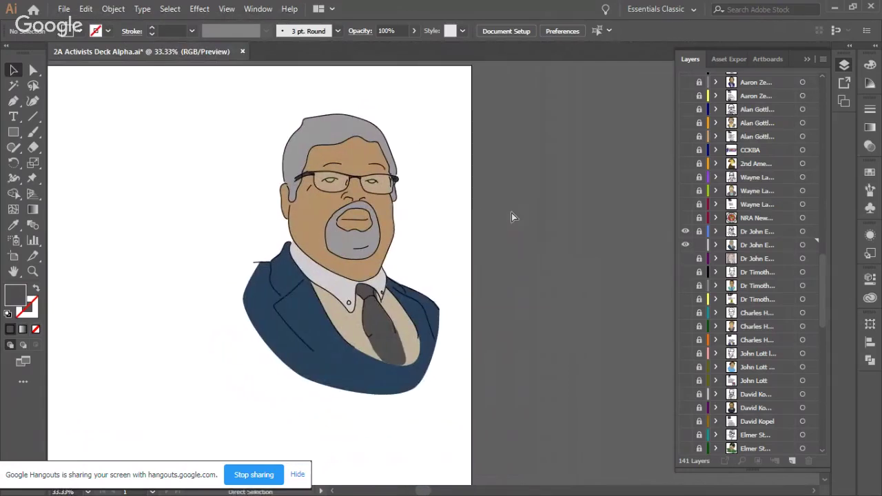
pyautogui.click(259, 271)
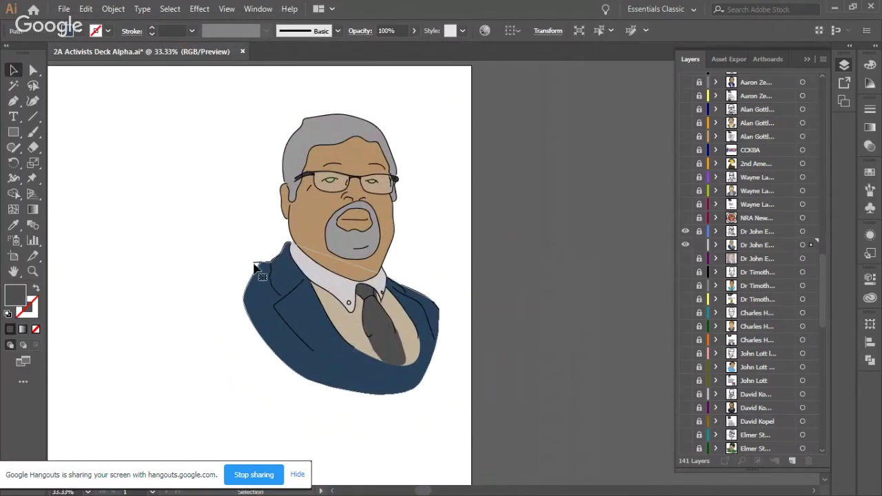
pyautogui.scroll(2, 262, 265)
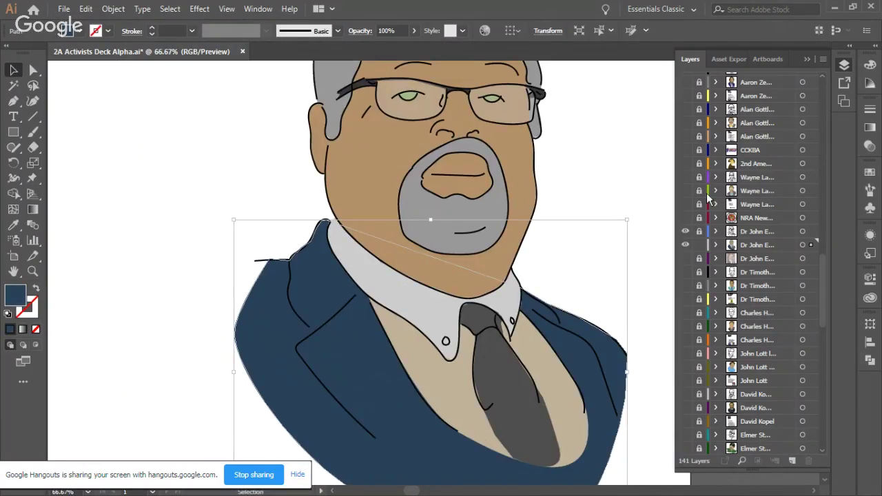
pyautogui.click(700, 232)
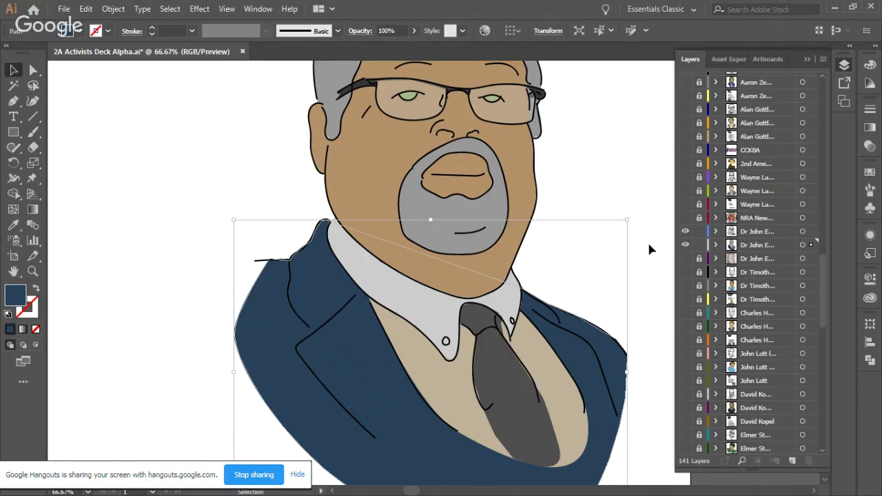
pyautogui.click(259, 262)
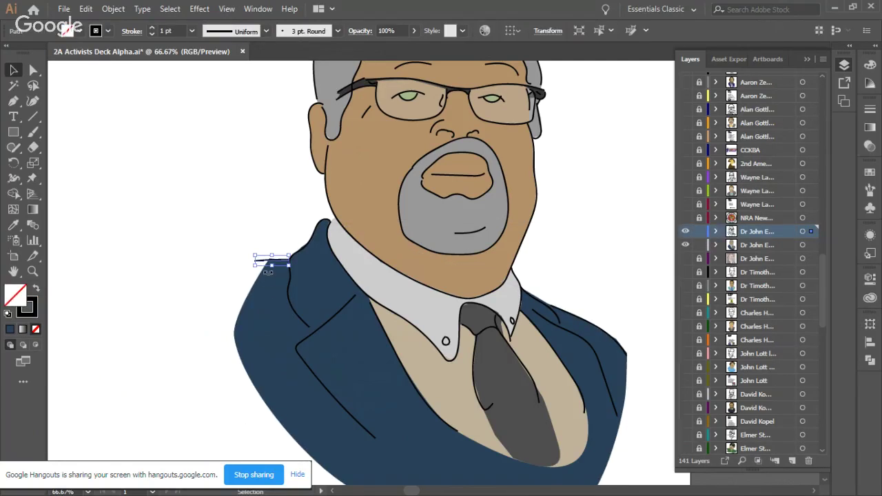
pyautogui.click(275, 289)
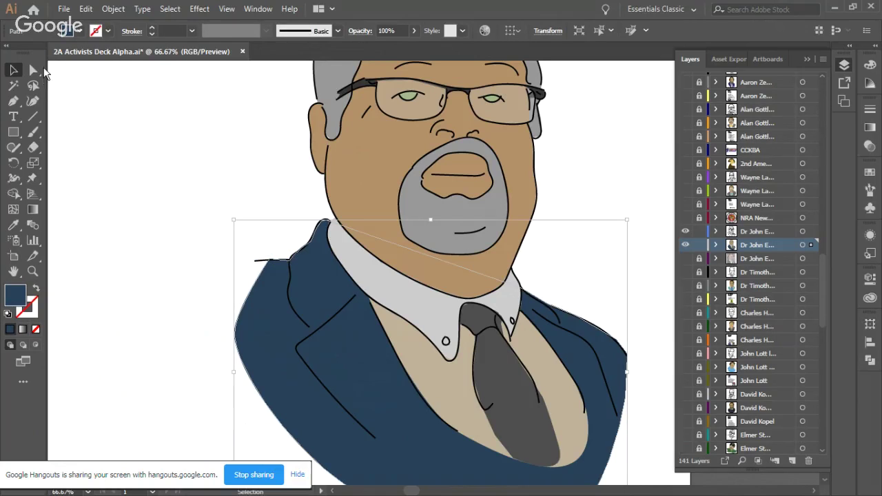
pyautogui.click(34, 69)
pyautogui.moveTo(268, 261); pyautogui.dragTo(256, 261)
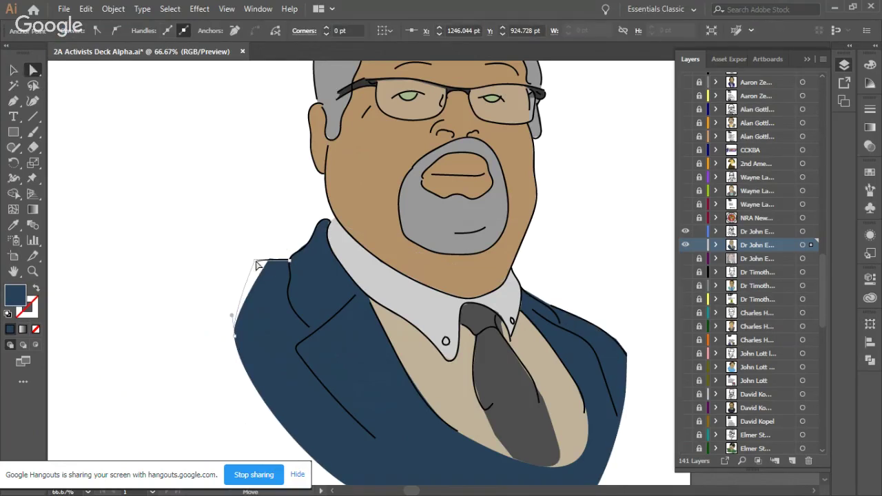
pyautogui.click(216, 209)
pyautogui.hotkey('ctrl', '-')
pyautogui.hotkey('ctrl', '-')
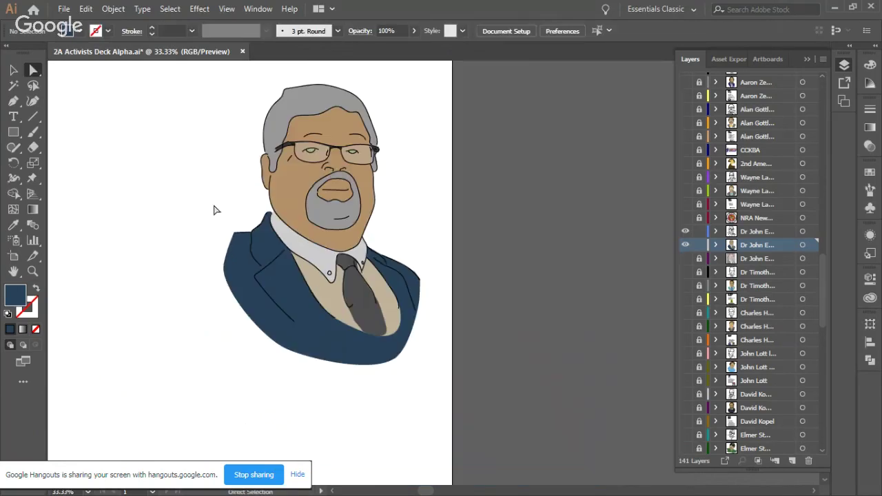
# Step: Save 2A Activists Deck Alpha.ai and switch to the YouTube stream in Chrome
pyautogui.click(62, 11)
pyautogui.click(85, 94)
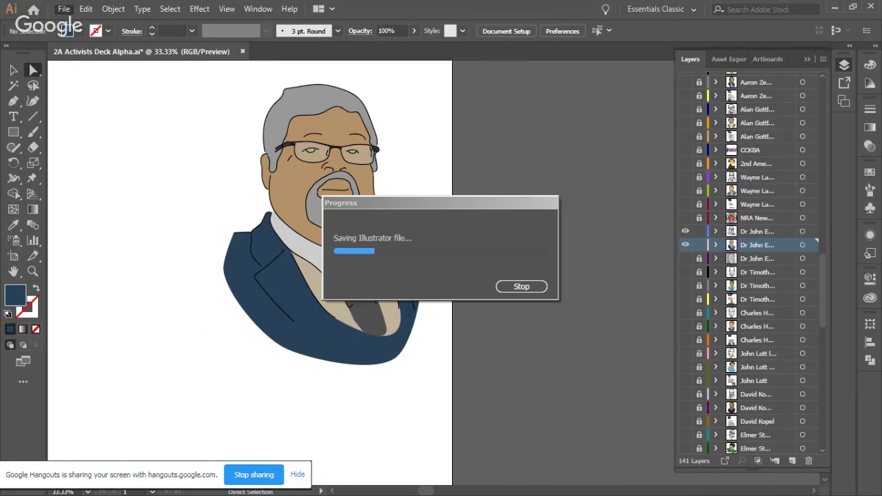
pyautogui.hotkey('alt', 'Tab')
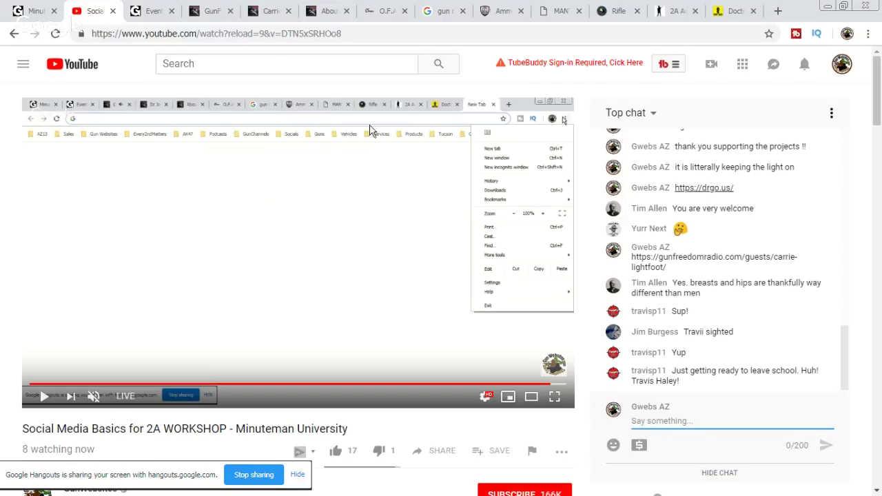
# Step: Start the Gun Freedom Radio Hr.2 episode and close the guest profile tab
pyautogui.click(218, 11)
pyautogui.scroll(-4, 150, 303)
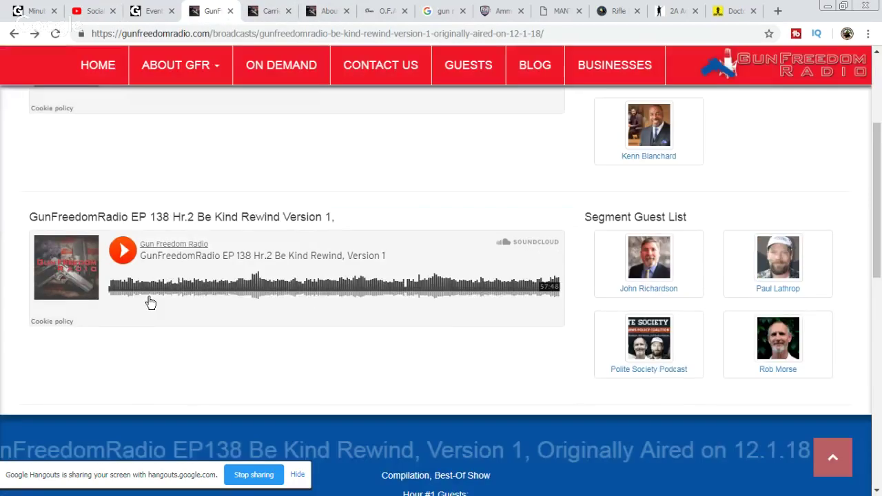
pyautogui.click(150, 301)
pyautogui.click(283, 12)
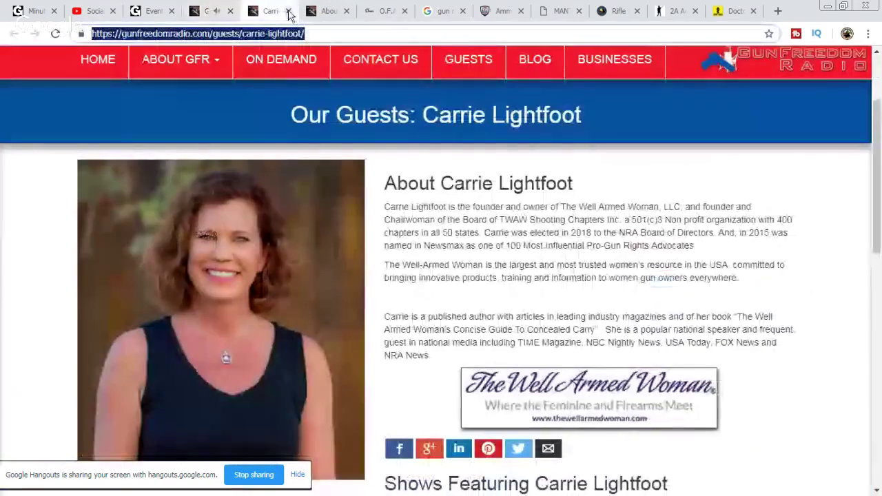
pyautogui.click(288, 11)
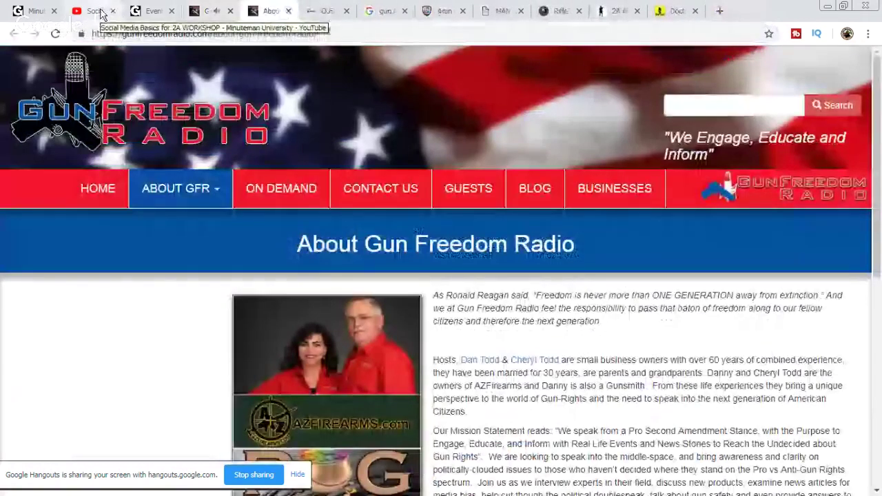
# Step: Post 'Hmm' in the Minuteman University chat and return to the YouTube stream
pyautogui.click(36, 12)
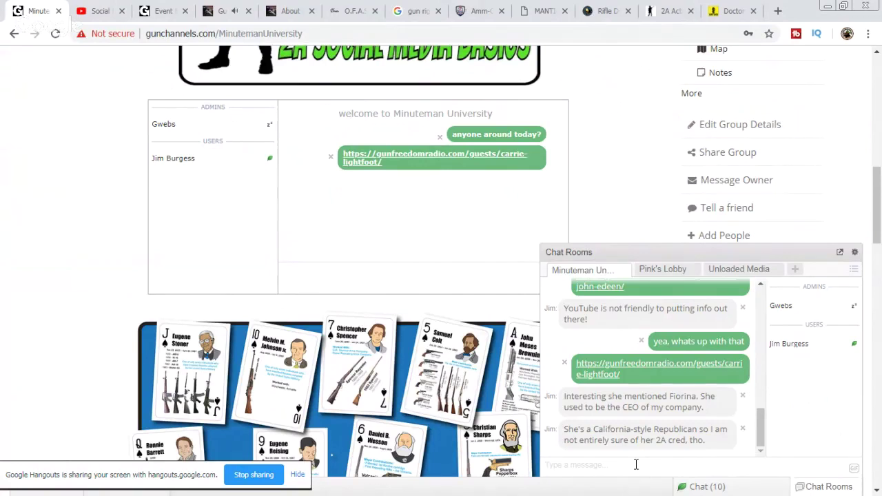
pyautogui.write('Hmm')
pyautogui.press('Return')
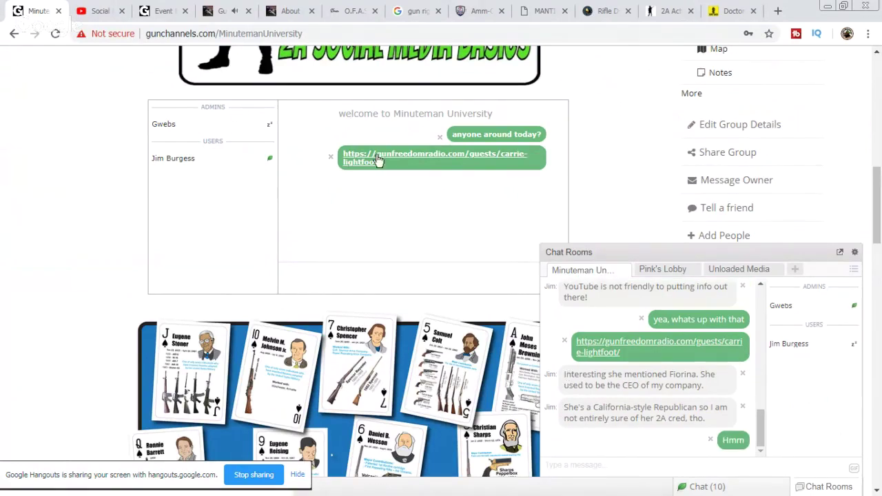
pyautogui.click(111, 14)
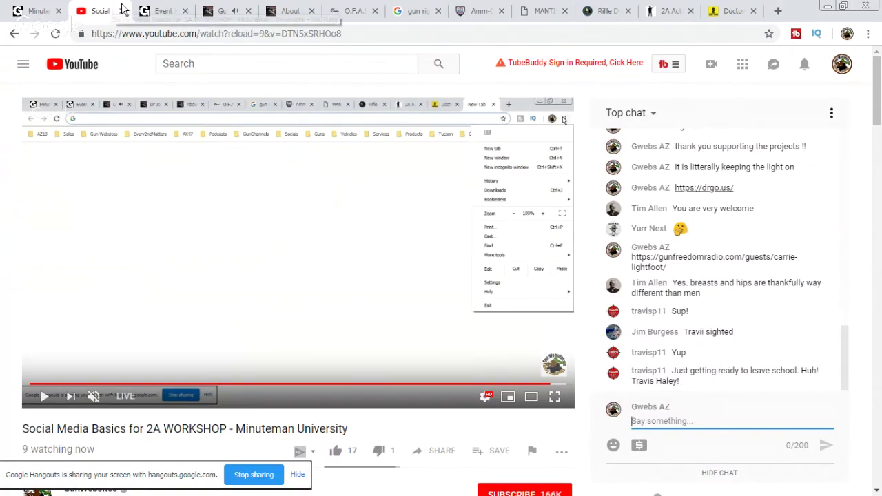
# Step: Pause the Gun Freedom Radio Hr.2 episode, then cycle through the tabs back to YouTube
pyautogui.click(153, 11)
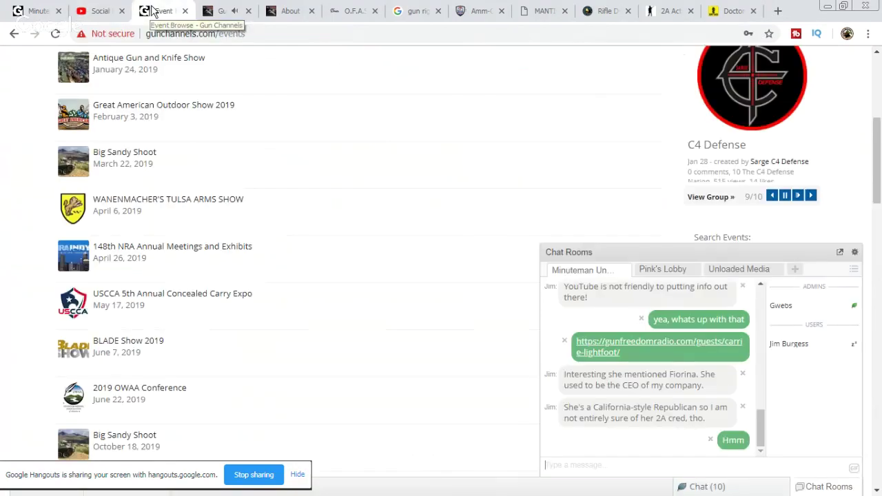
pyautogui.click(232, 16)
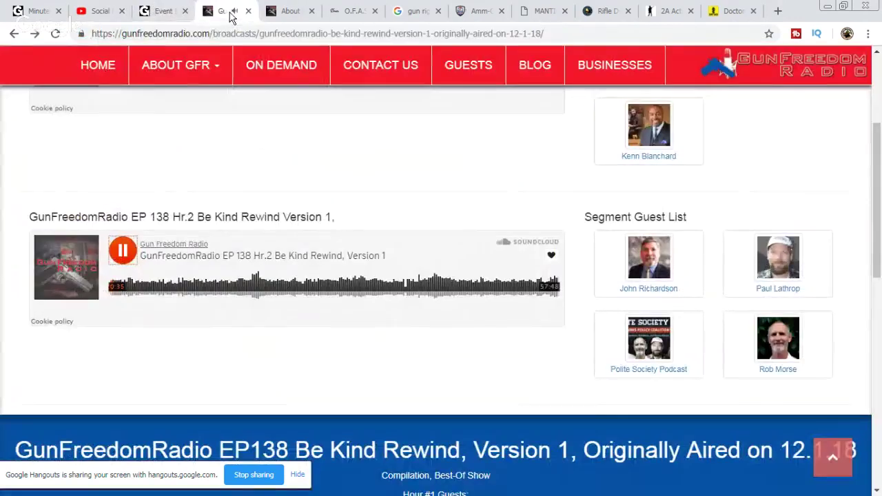
pyautogui.click(131, 254)
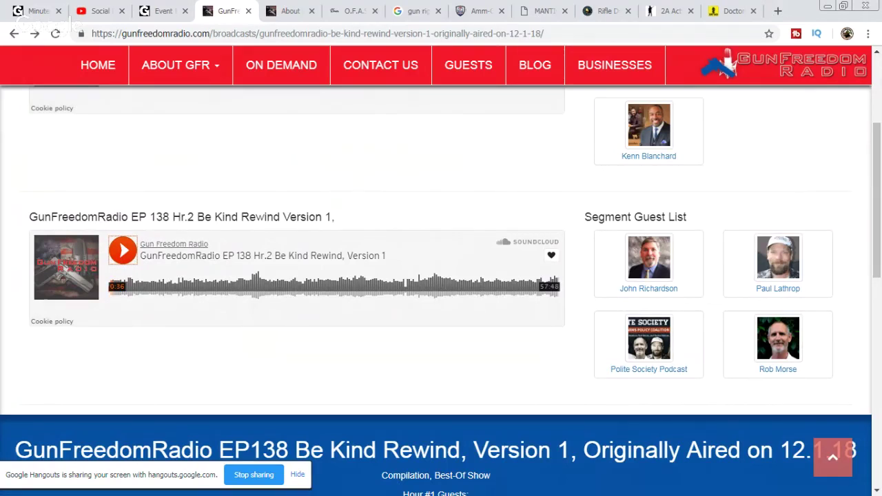
pyautogui.moveTo(149, 95)
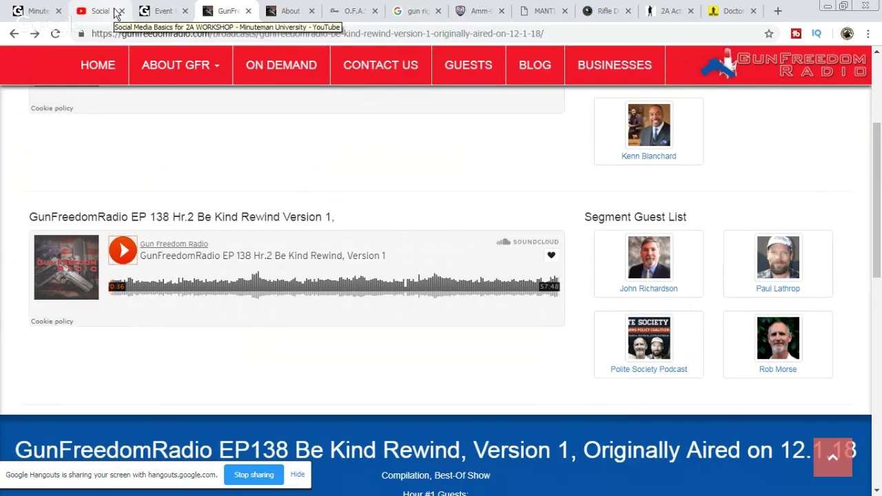
pyautogui.click(169, 14)
pyautogui.click(42, 14)
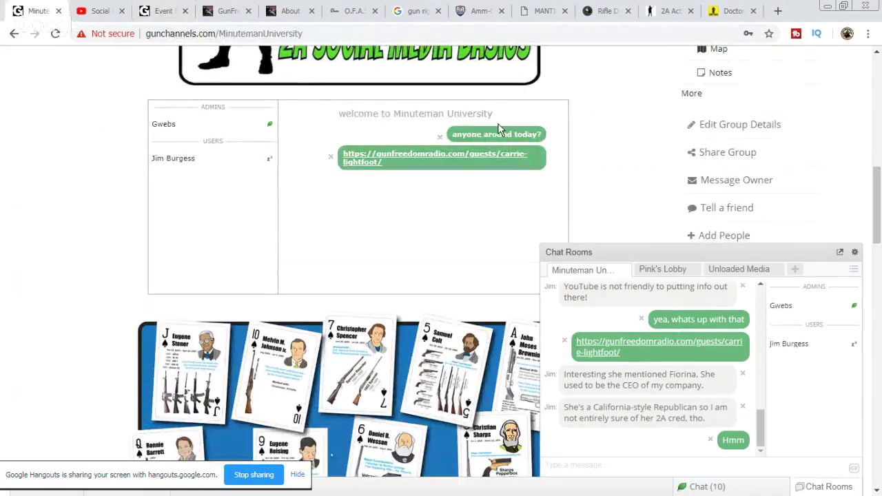
pyautogui.click(99, 11)
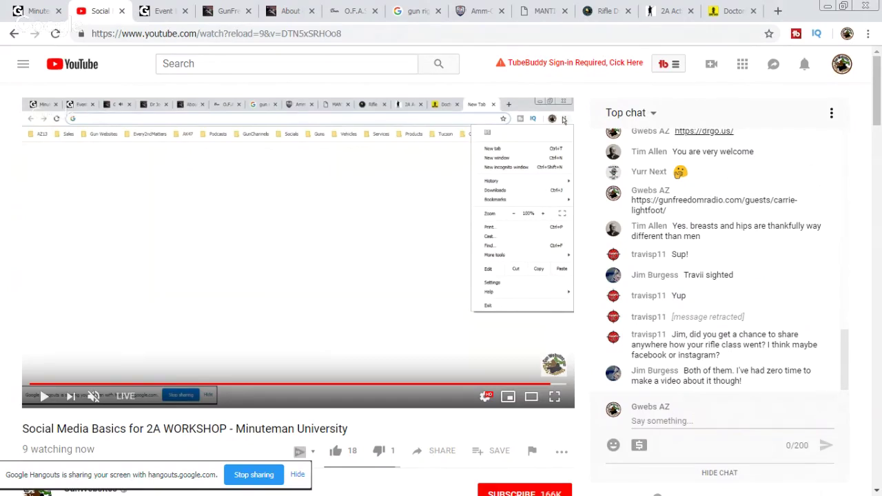
# Step: Bring up the Minuteman University chat tab on gunchannels.com
pyautogui.click(42, 11)
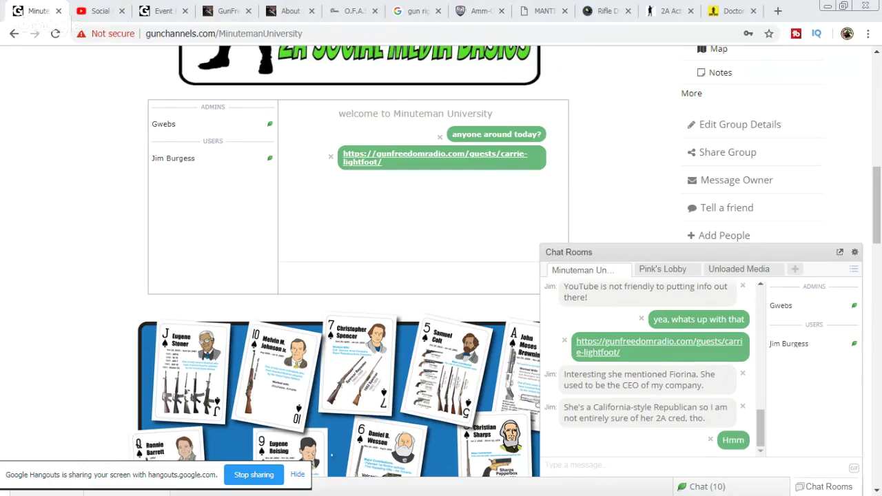
# Step: Paste the Hangouts link into the Minuteman University chat and send it
pyautogui.rightClick(591, 472)
pyautogui.rightClick(578, 467)
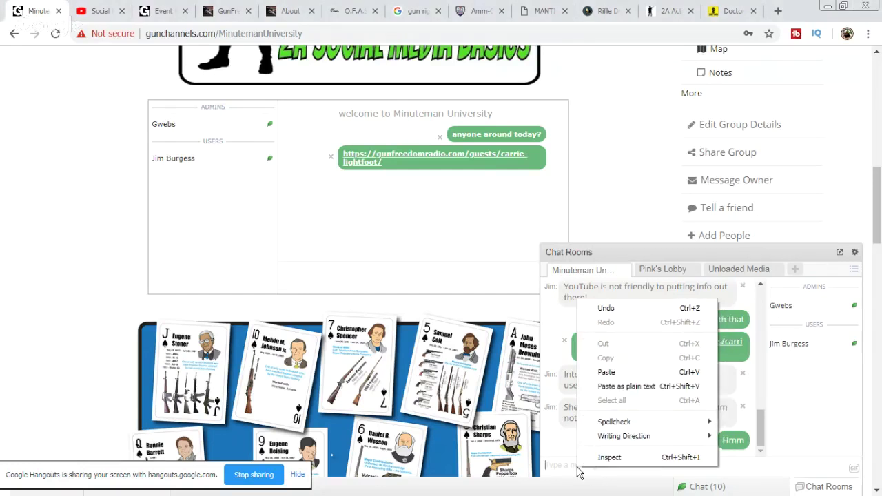
pyautogui.click(624, 372)
pyautogui.press('Return')
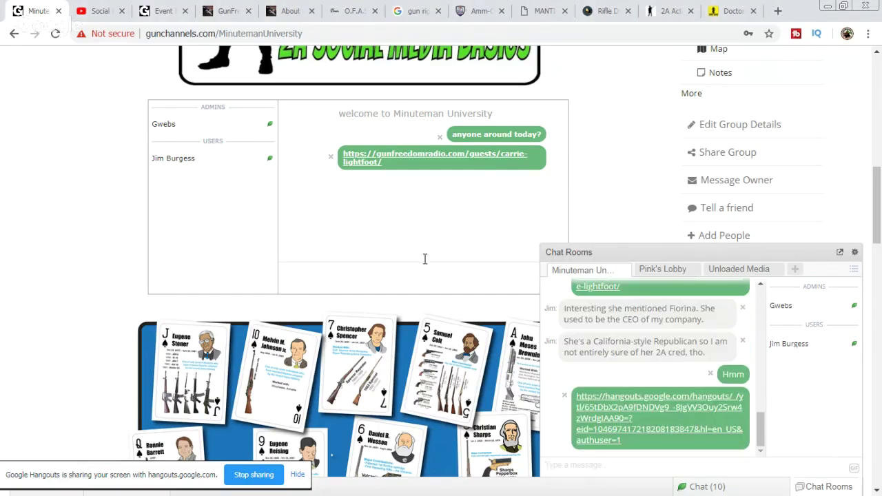
# Step: Play the Gun Freedom Radio Hr.2 episode, pausing and resuming it briefly
pyautogui.click(112, 14)
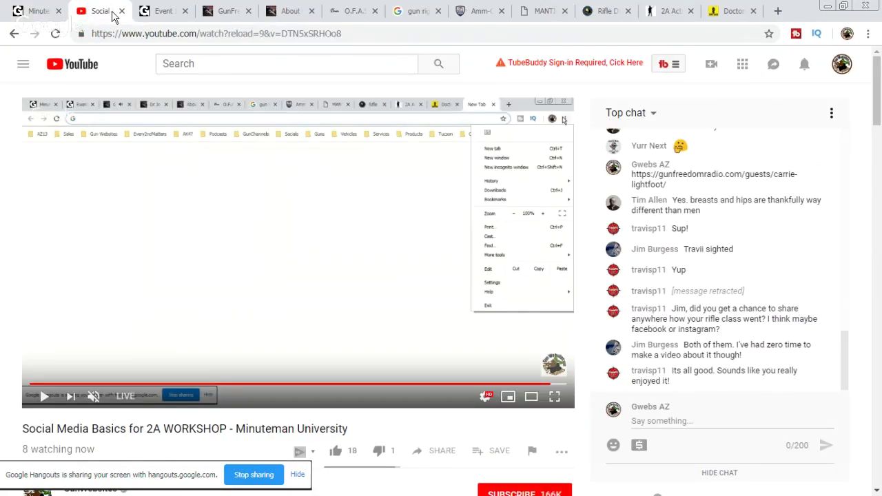
pyautogui.click(230, 14)
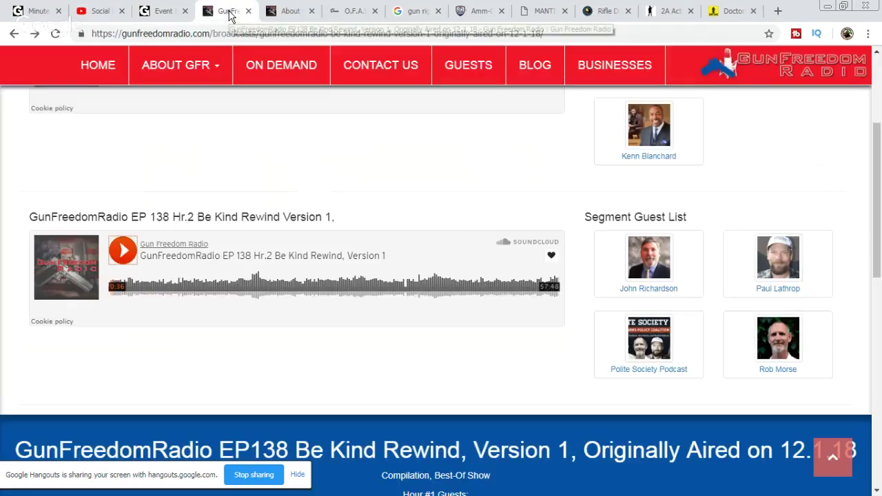
pyautogui.click(124, 251)
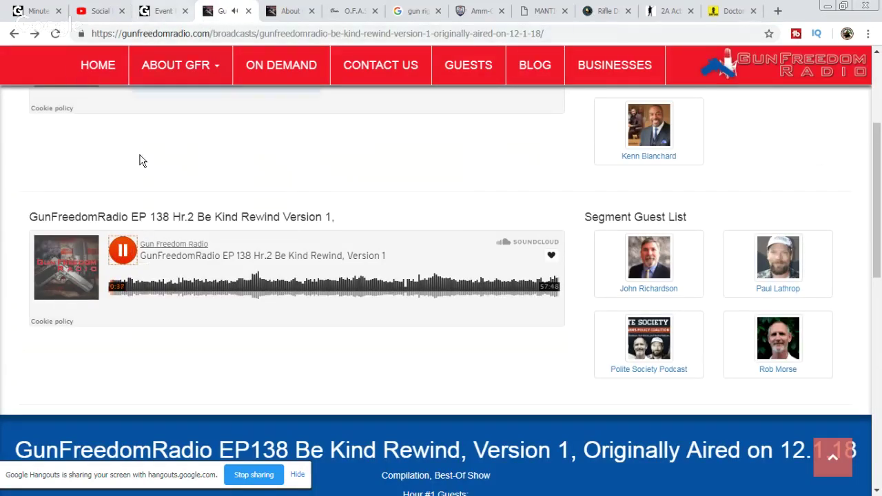
pyautogui.click(123, 250)
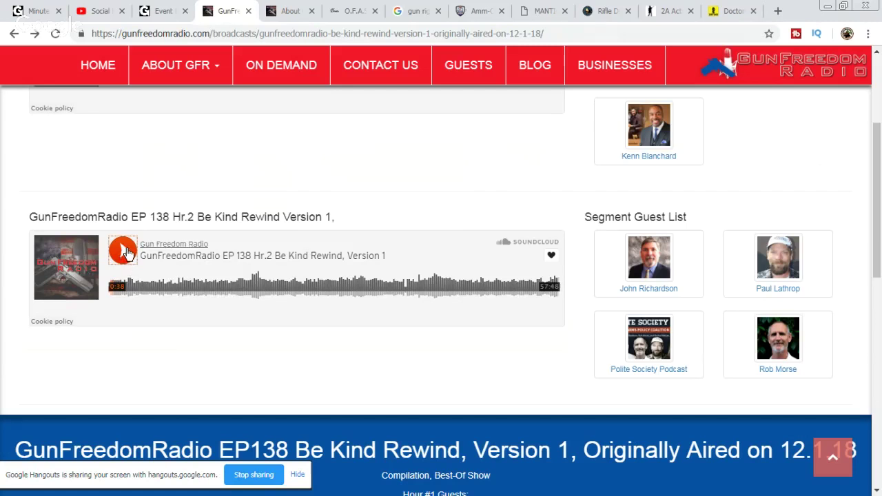
pyautogui.click(127, 254)
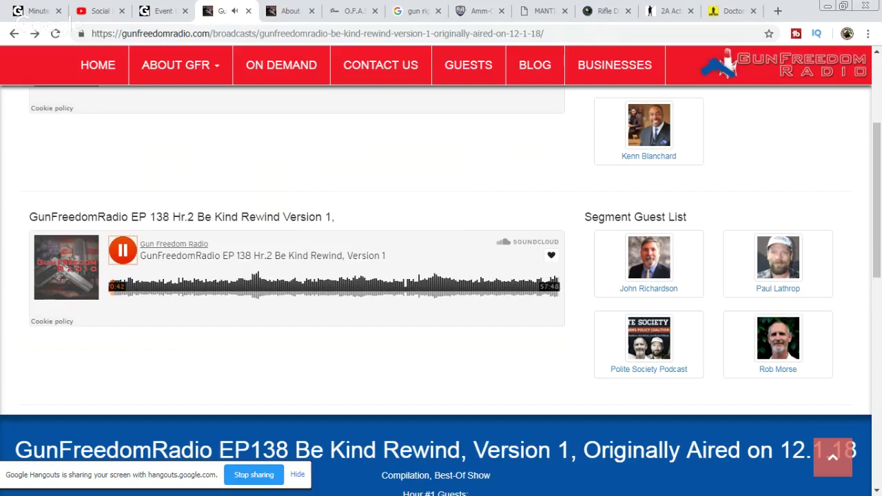
pyautogui.hotkey('alt', 'Tab')
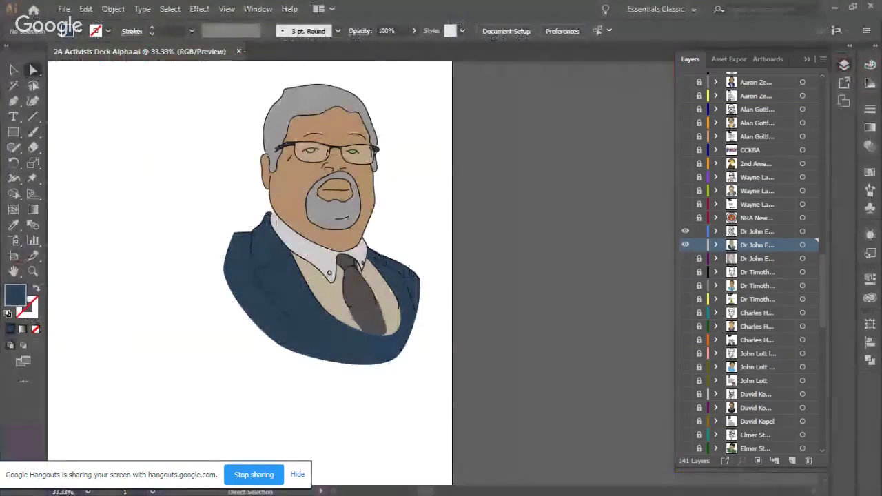
pyautogui.hotkey('alt', 'Tab')
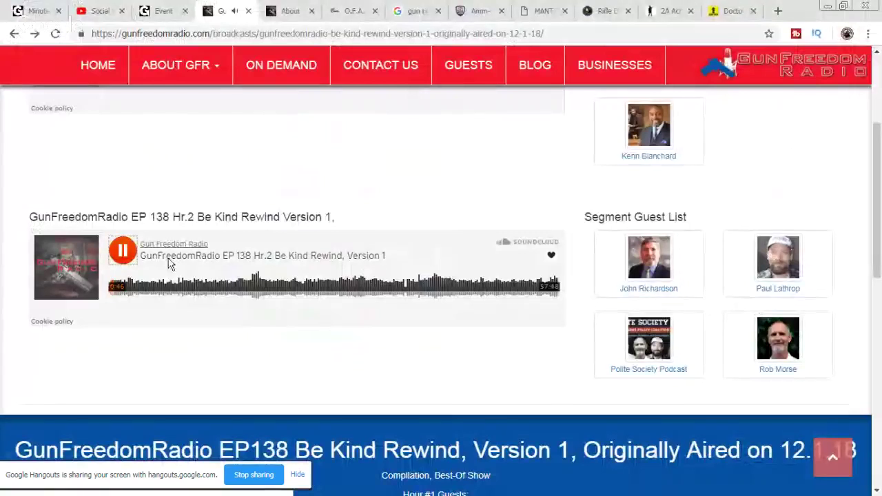
# Step: Copy the link to the doctor guest's page and return to Illustrator
pyautogui.scroll(3, 758, 234)
pyautogui.moveTo(808, 262); pyautogui.dragTo(753, 260)
pyautogui.rightClick(754, 262)
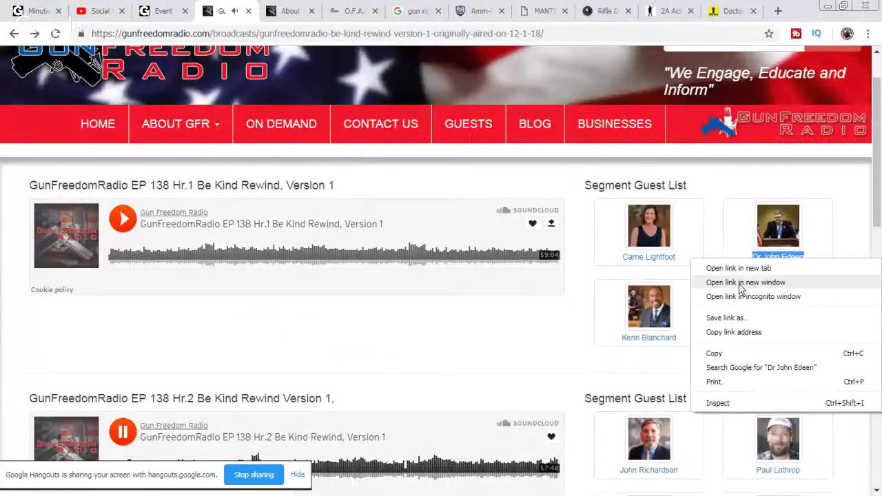
pyautogui.click(733, 331)
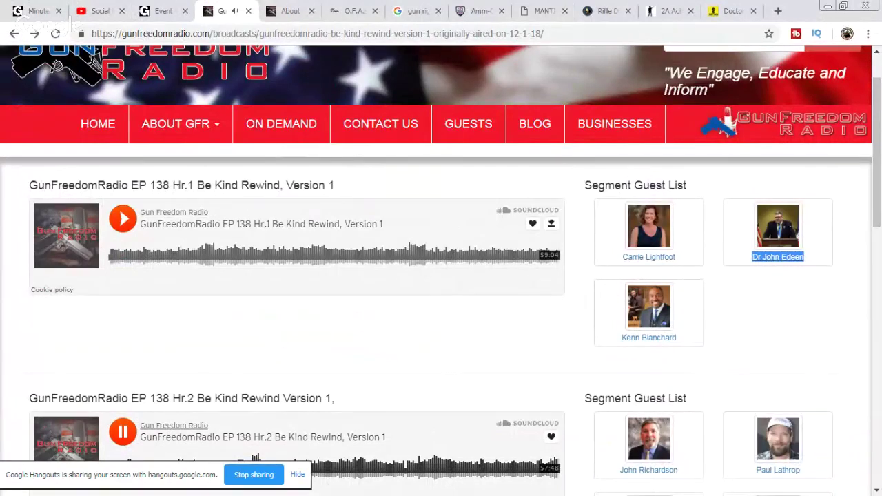
pyautogui.hotkey('alt', 'Tab')
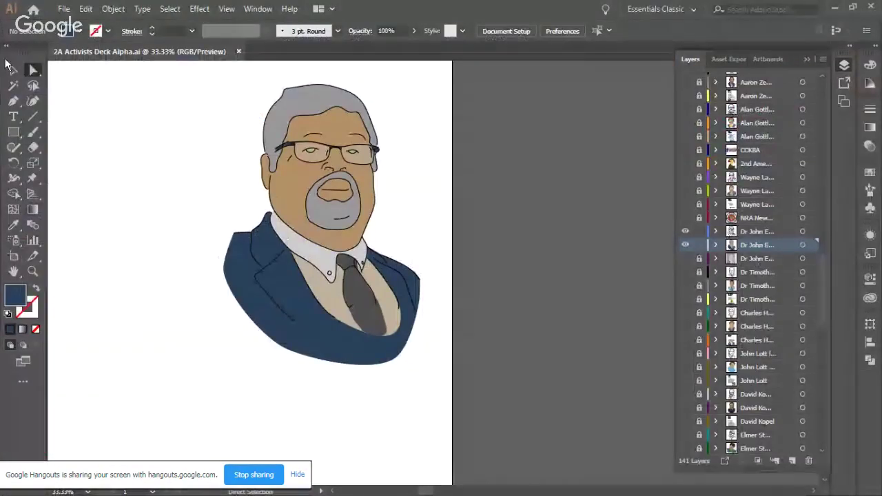
pyautogui.click(63, 8)
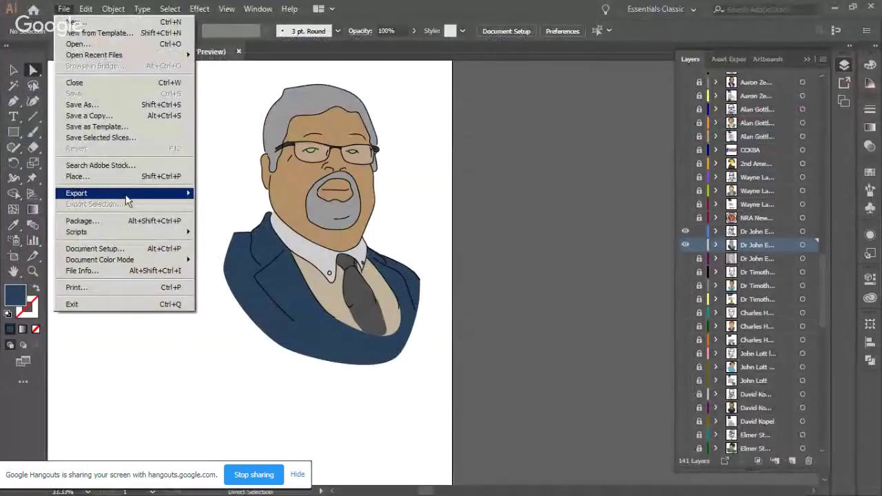
pyautogui.moveTo(127, 200)
pyautogui.click(262, 207)
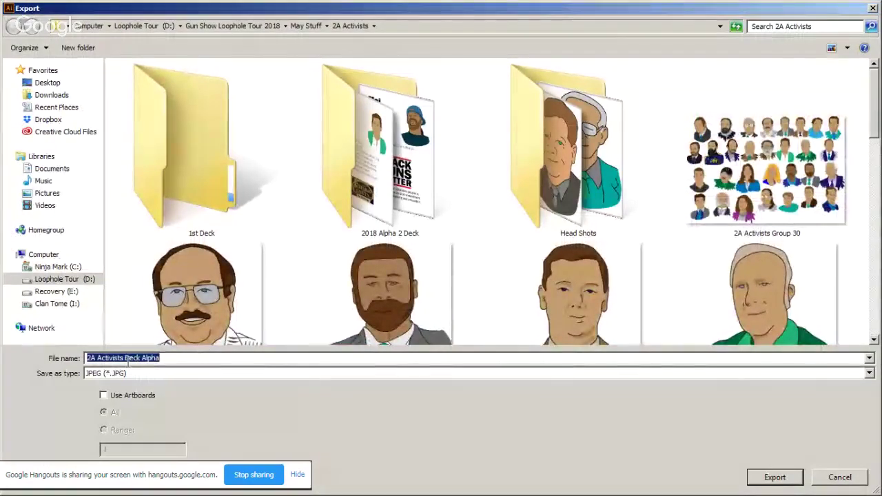
pyautogui.click(295, 274)
pyautogui.scroll(-3, 295, 275)
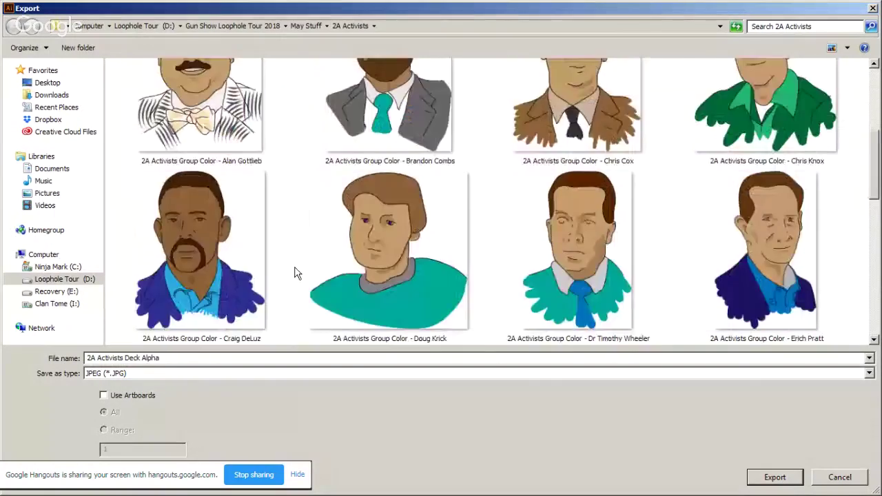
pyautogui.click(149, 358)
pyautogui.click(145, 357)
pyautogui.moveTo(125, 359); pyautogui.dragTo(188, 362)
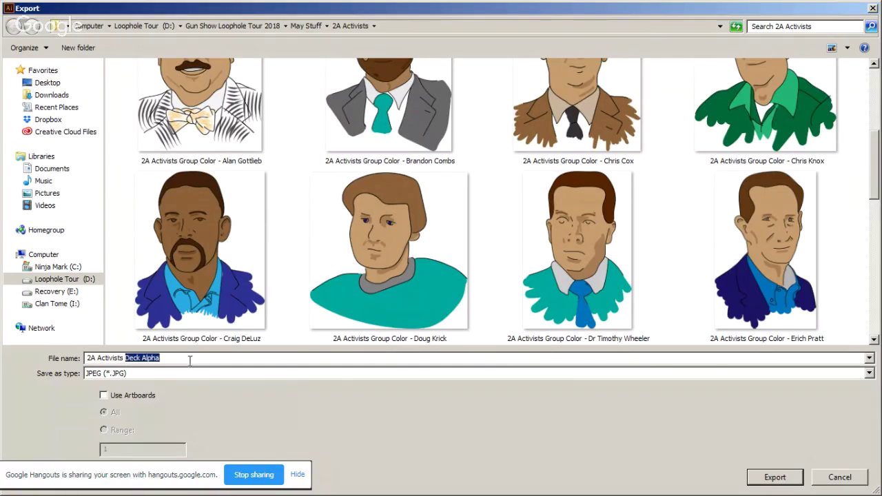
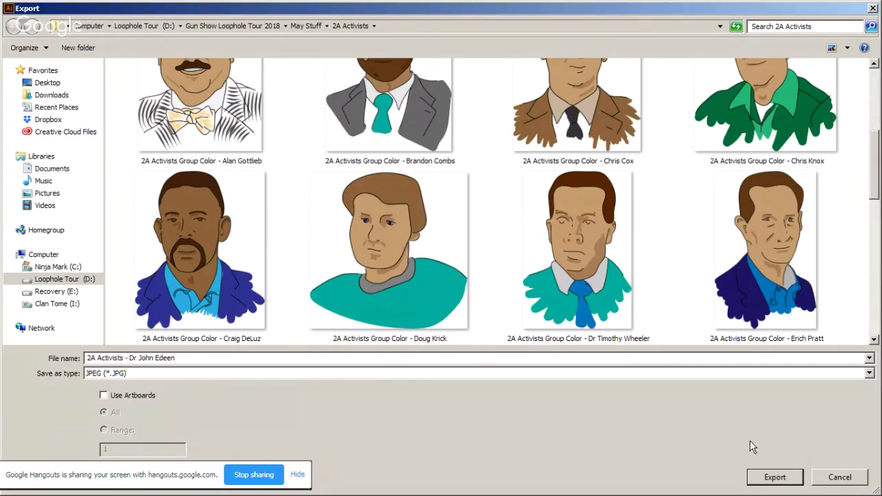
pyautogui.click(763, 477)
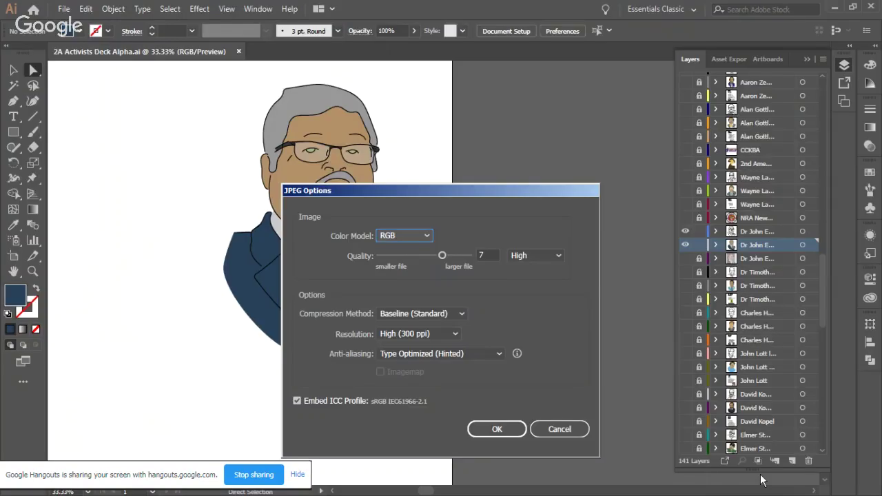
pyautogui.click(497, 431)
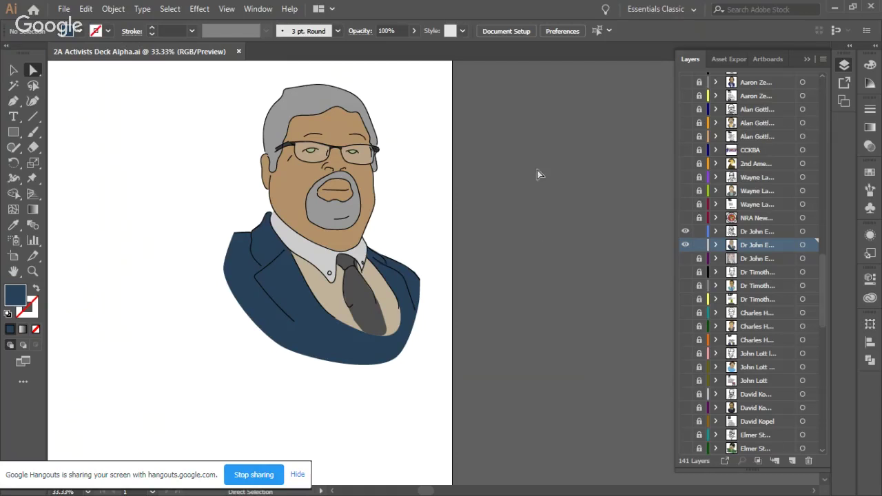
# Step: Minimize Illustrator and select the page path in the 2A Activists page address
pyautogui.click(834, 9)
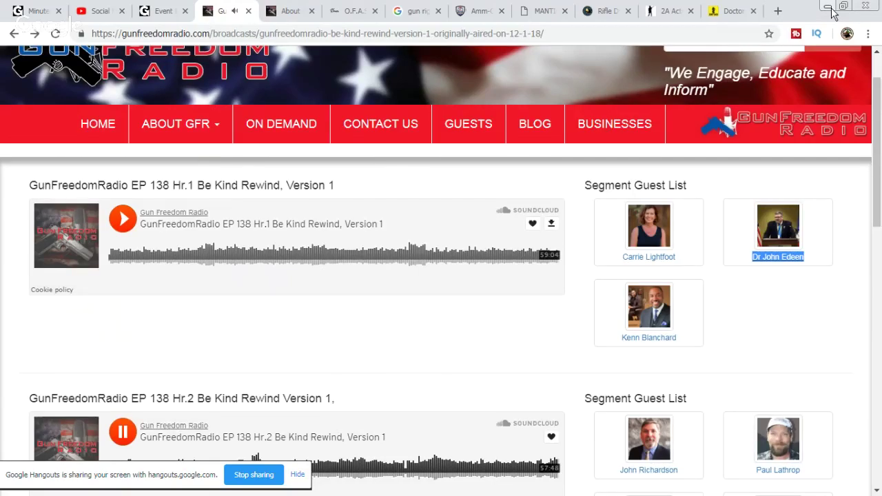
pyautogui.click(667, 10)
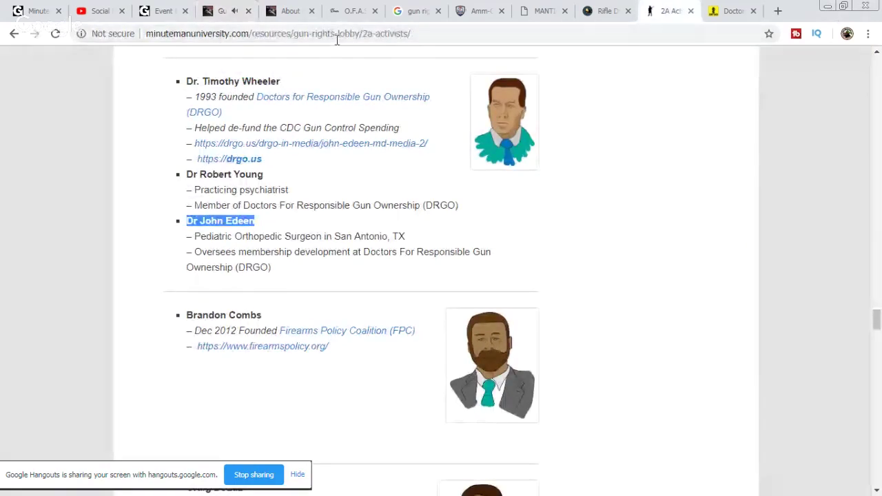
pyautogui.moveTo(253, 33); pyautogui.dragTo(529, 48)
# Step: Log in to the WordPress site via wp-admin with Remember Me checked
pyautogui.write('wp-')
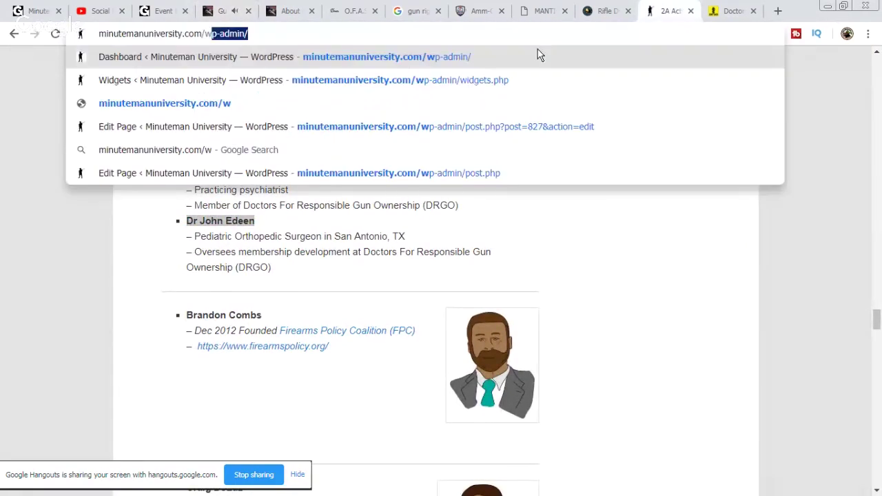
pyautogui.click(412, 60)
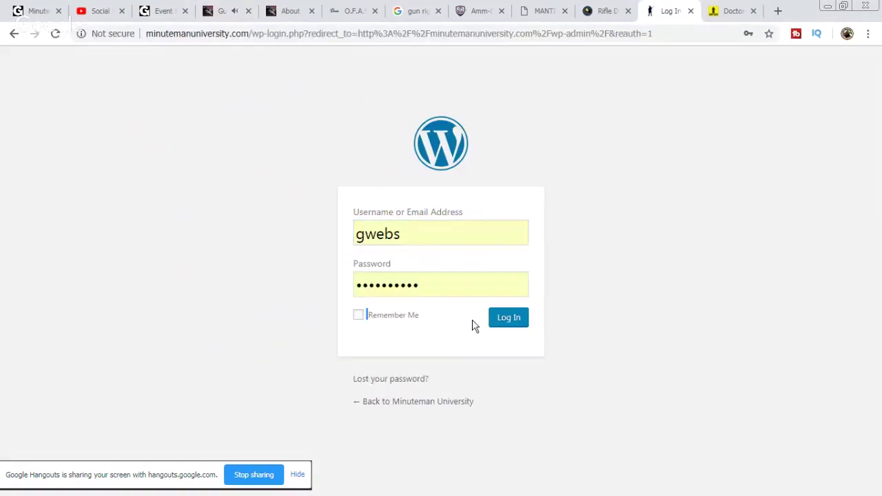
pyautogui.click(358, 316)
pyautogui.click(505, 331)
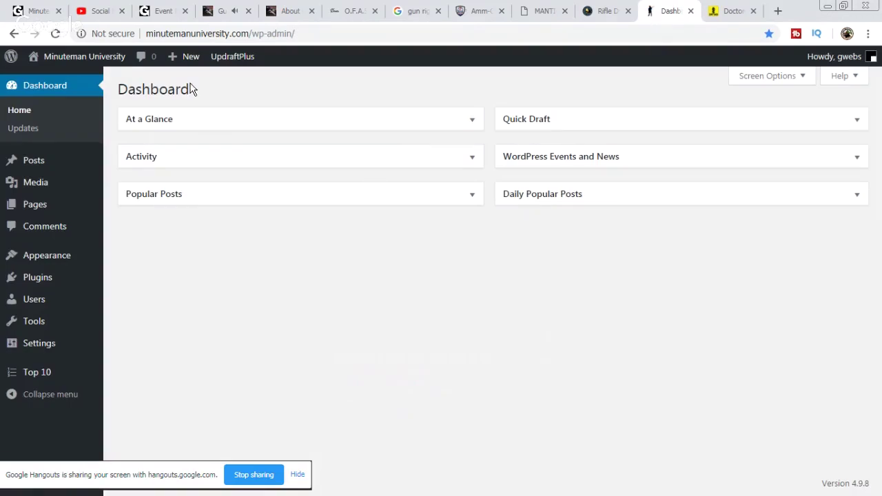
# Step: Go back to the 2A Activists page and reload it while logged in
pyautogui.moveTo(110, 62)
pyautogui.click(13, 33)
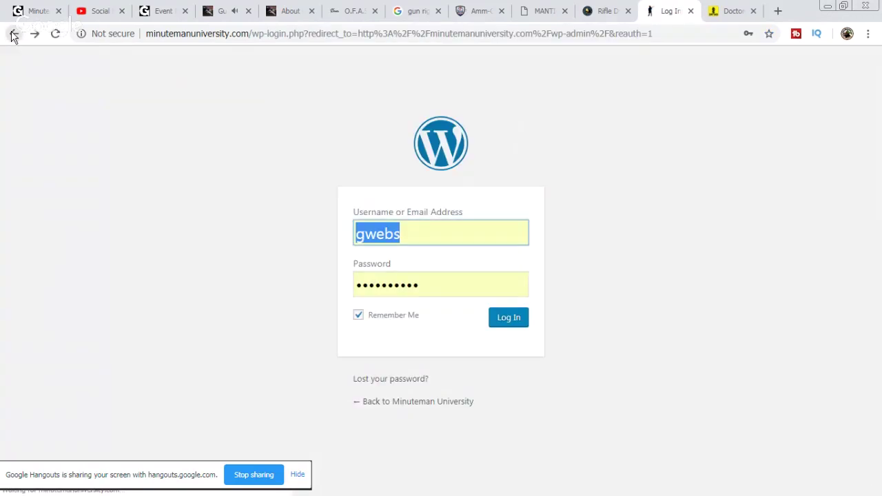
pyautogui.click(10, 36)
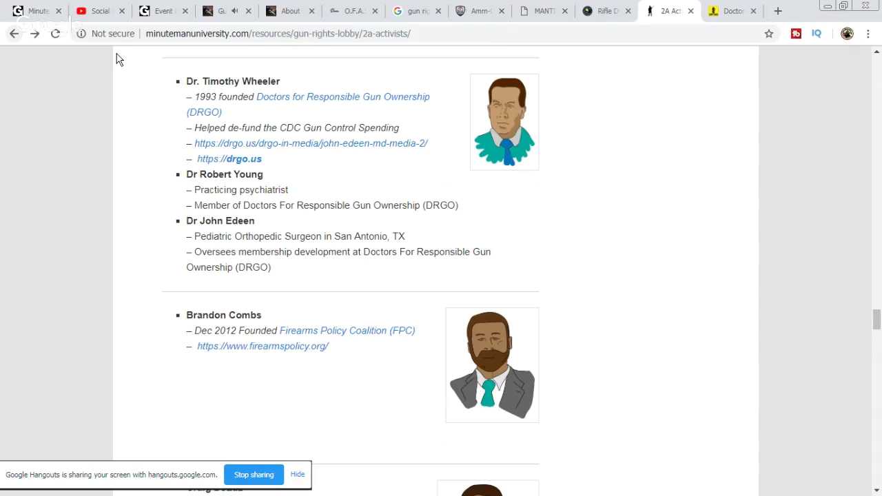
pyautogui.click(55, 33)
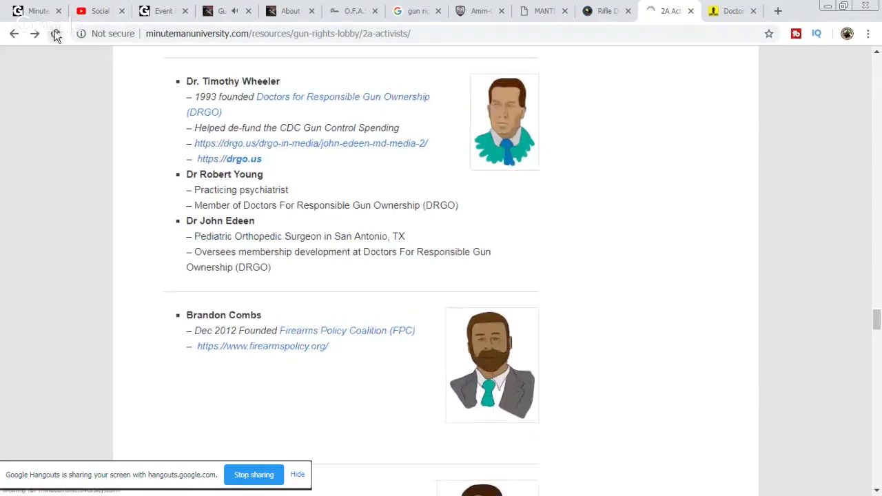
# Step: Open the 2A Activists page in the editor and place the cursor before the doctor's bio entry
pyautogui.click(307, 60)
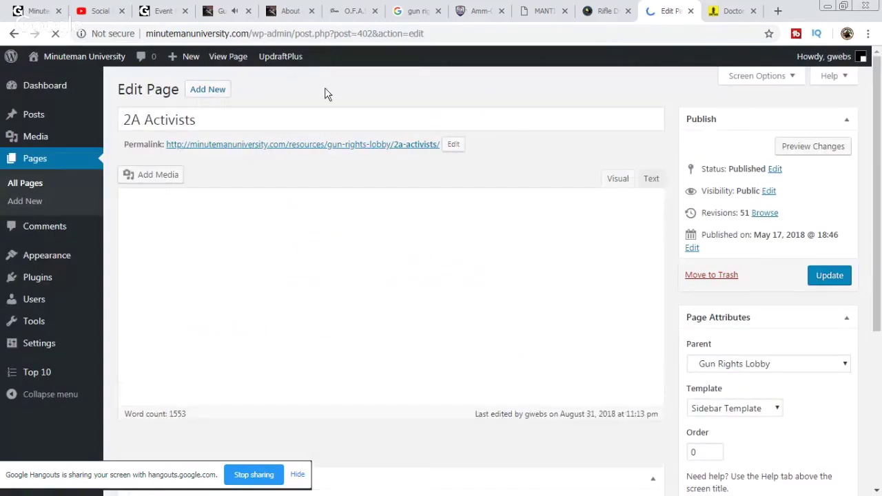
pyautogui.scroll(-15, 394, 227)
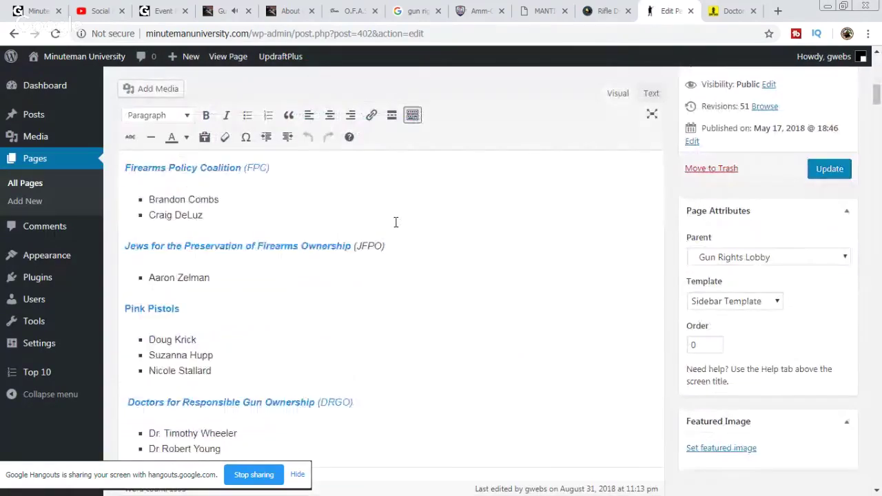
pyautogui.scroll(-20, 396, 222)
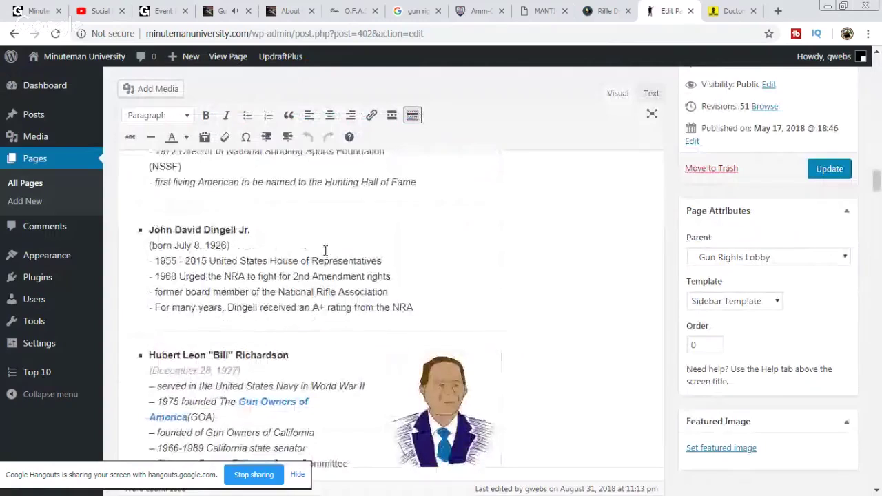
pyautogui.scroll(-20, 325, 251)
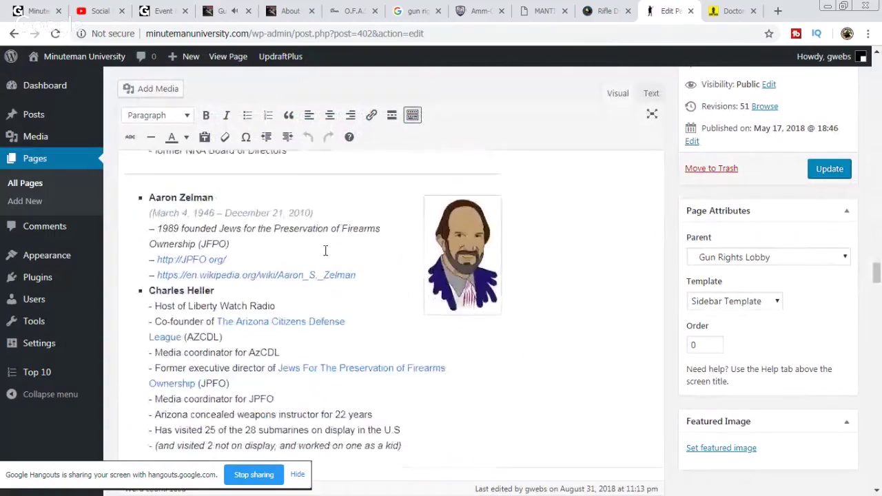
pyautogui.scroll(-20, 326, 251)
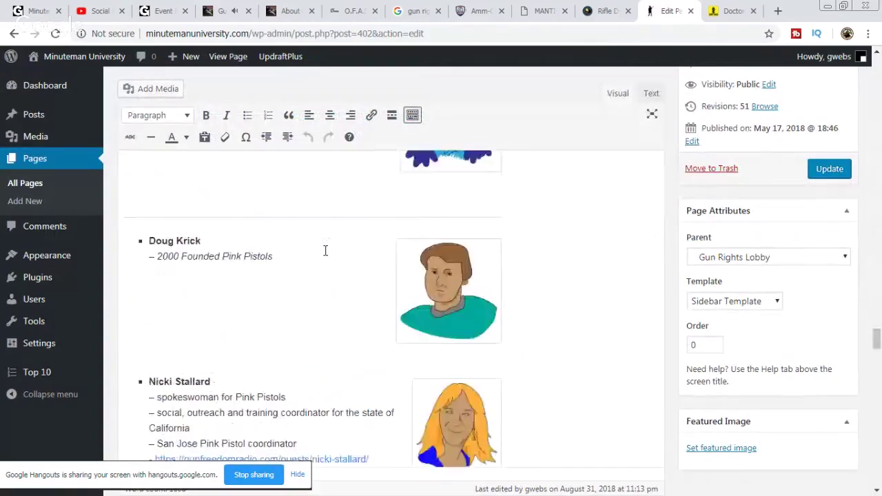
pyautogui.scroll(-20, 325, 251)
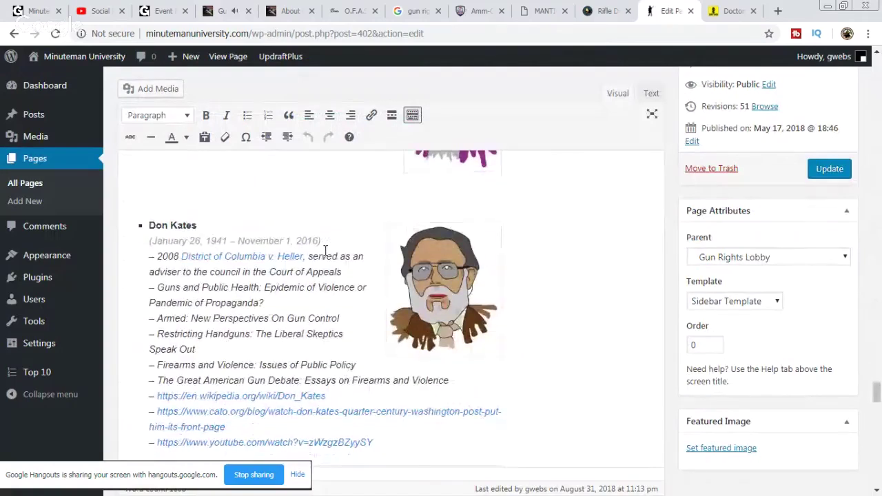
pyautogui.scroll(-20, 325, 251)
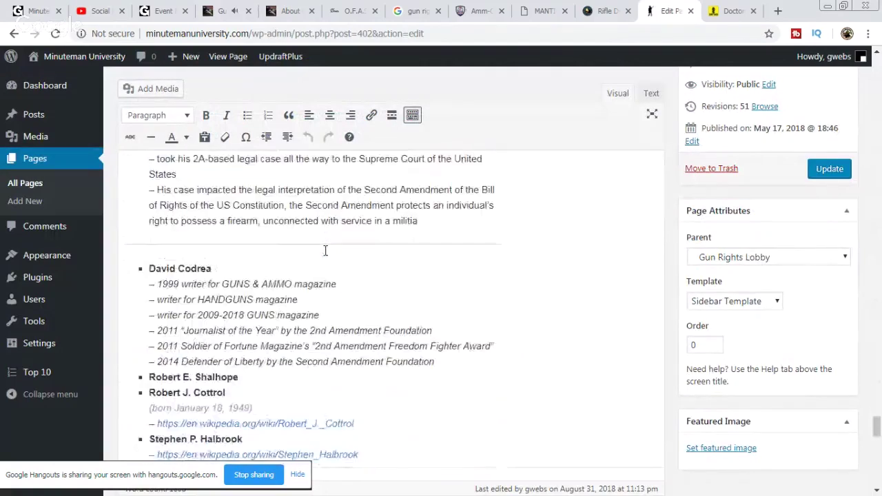
pyautogui.scroll(-15, 326, 251)
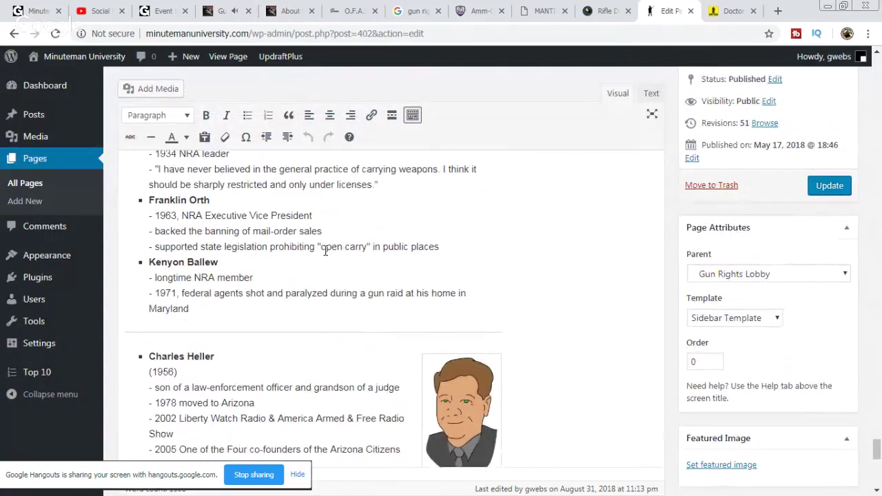
pyautogui.scroll(10, 326, 251)
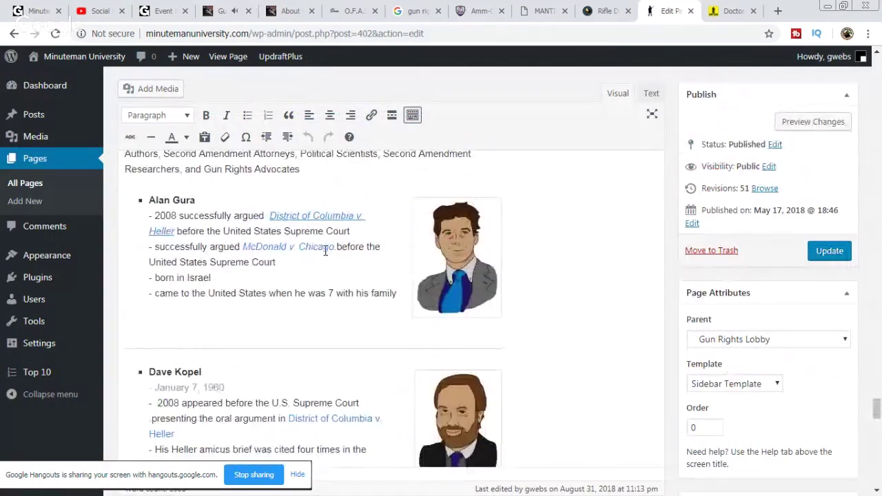
pyautogui.scroll(5, 325, 250)
pyautogui.scroll(5, 325, 250)
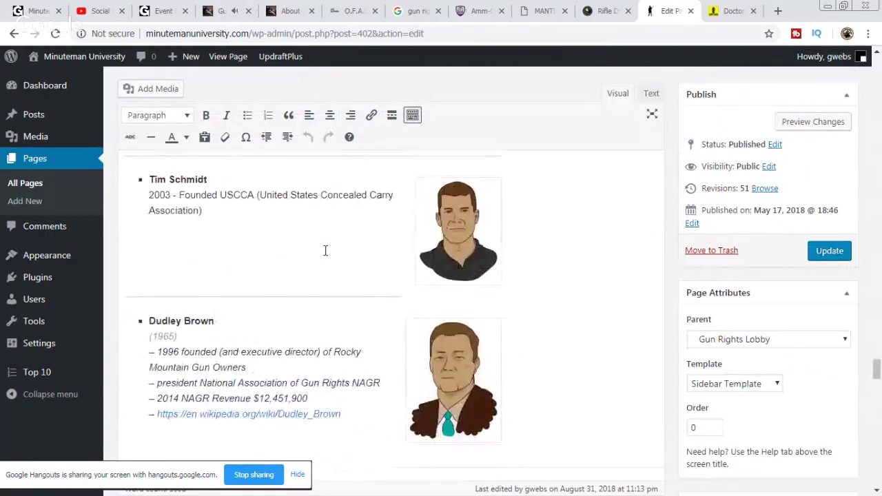
pyautogui.scroll(10, 325, 250)
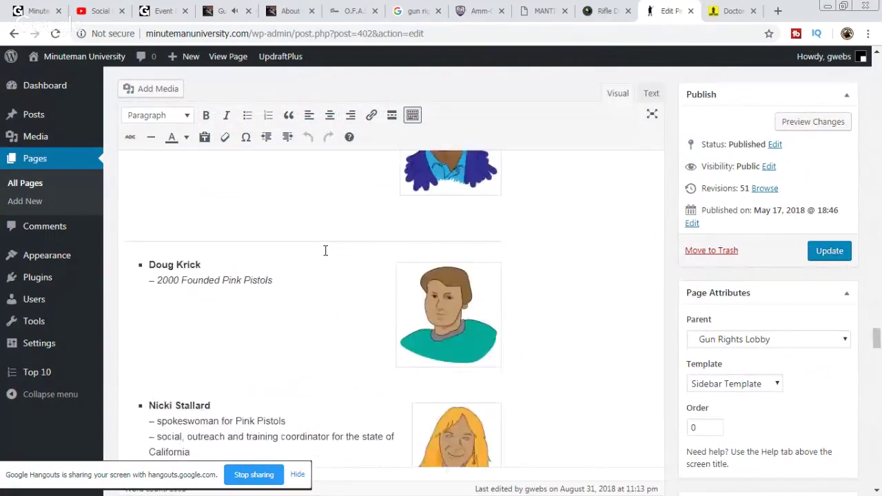
pyautogui.scroll(5, 326, 250)
pyautogui.scroll(-20, 328, 249)
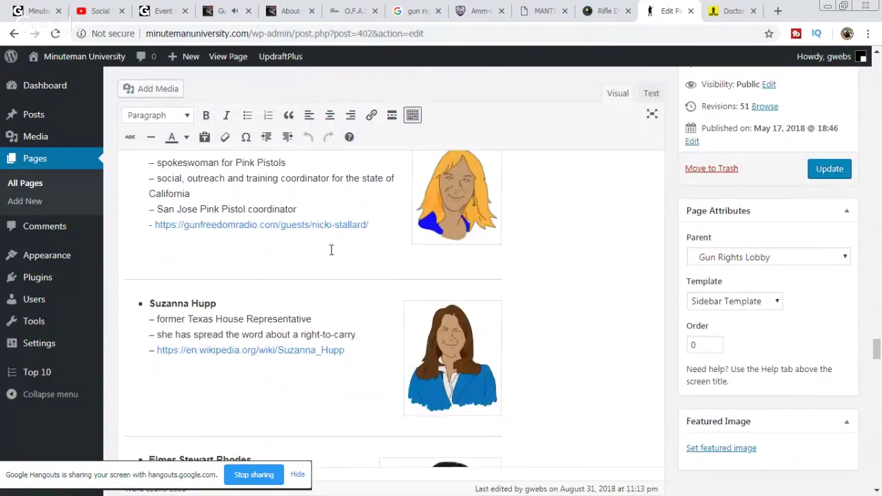
pyautogui.scroll(-15, 331, 250)
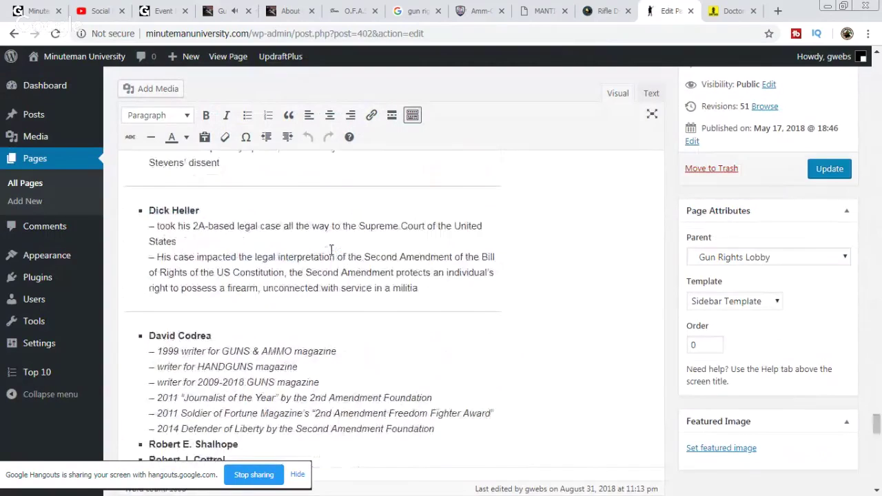
pyautogui.scroll(-10, 331, 250)
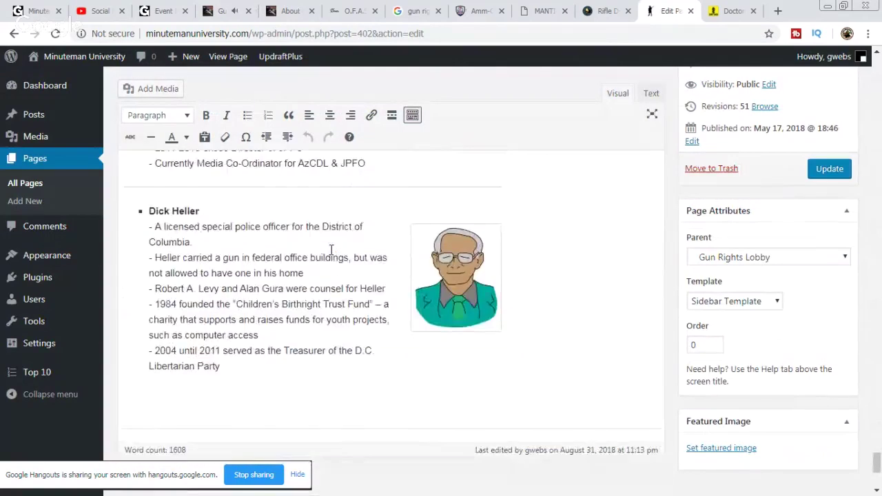
pyautogui.scroll(12, 427, 262)
pyautogui.scroll(20, 482, 274)
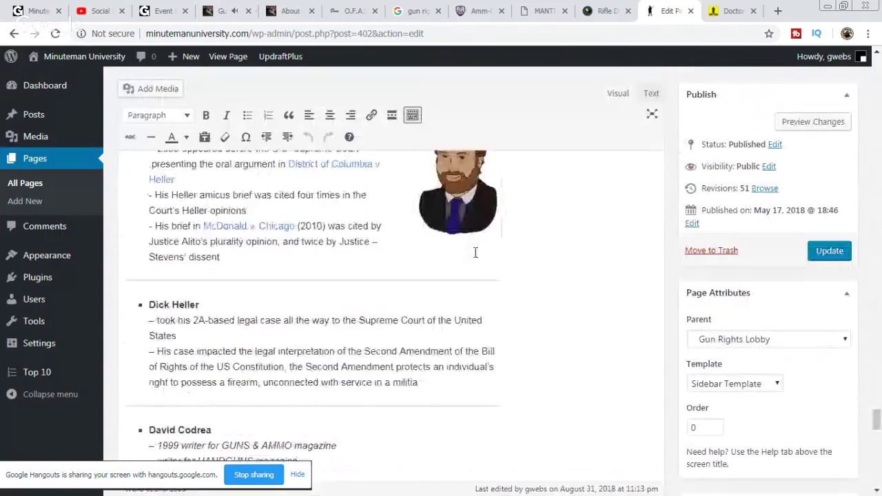
pyautogui.scroll(20, 484, 289)
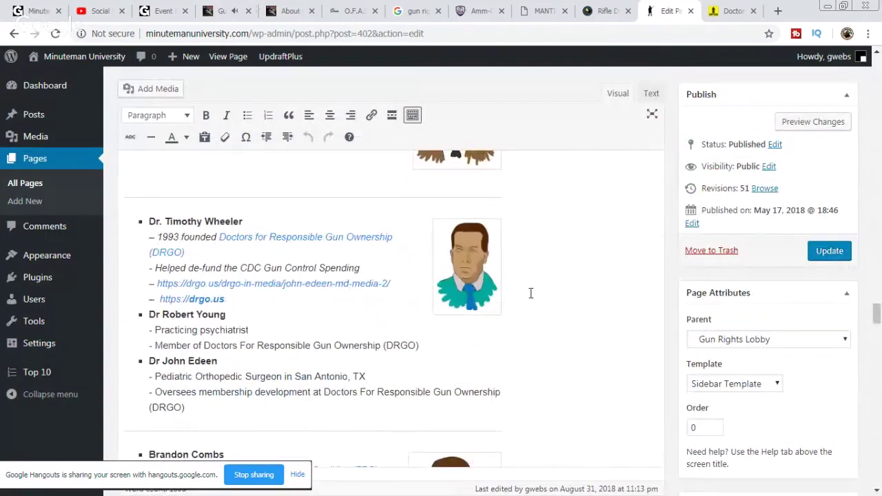
pyautogui.click(150, 361)
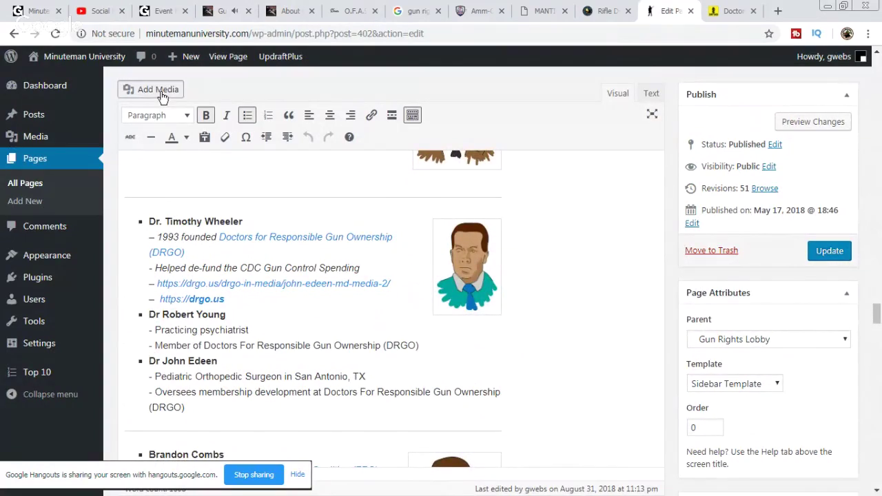
# Step: Start an Add Media upload and open the file picker
pyautogui.click(137, 91)
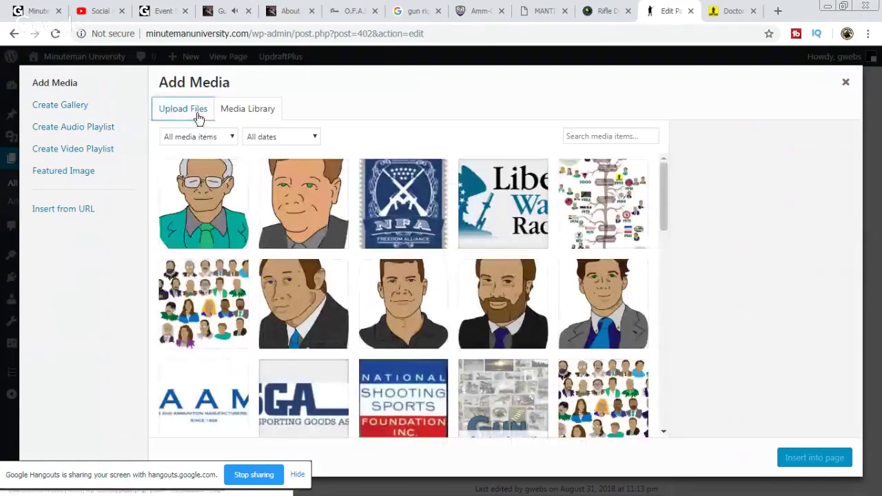
pyautogui.click(196, 113)
pyautogui.click(518, 283)
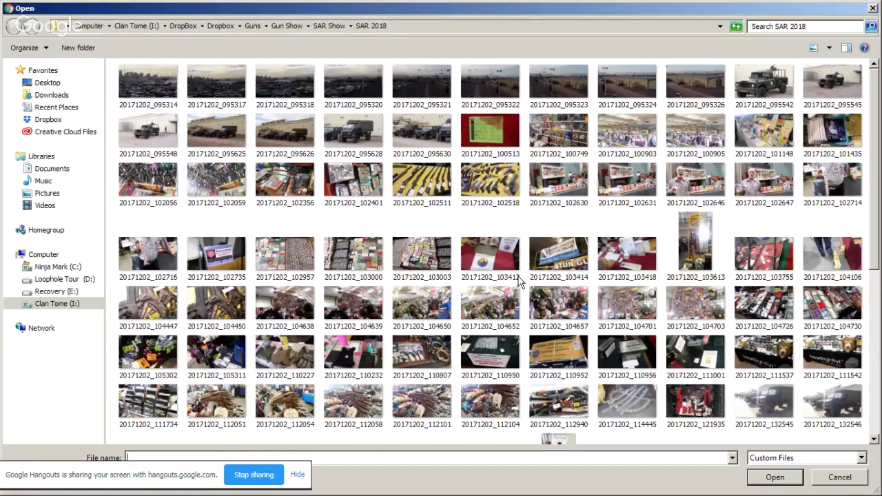
# Step: Navigate to D: > Gun Show Loophole Tour 2018 > May Stuff > 2A Activists
pyautogui.click(58, 267)
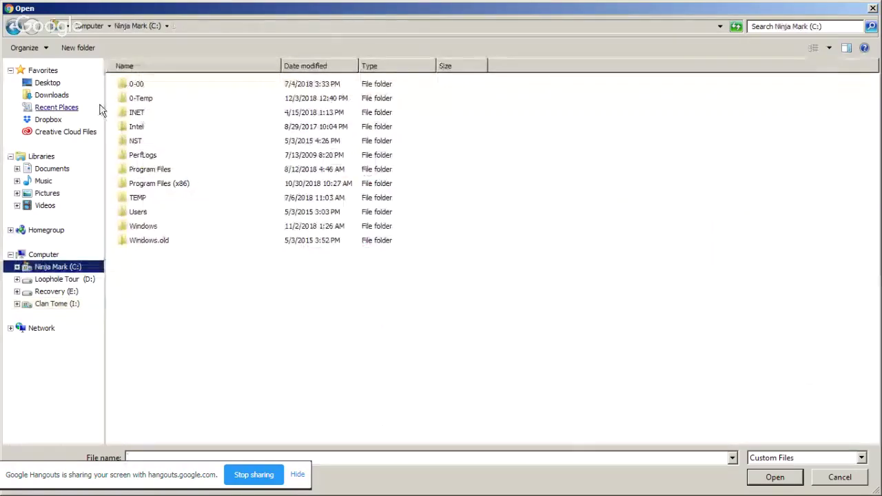
pyautogui.click(64, 279)
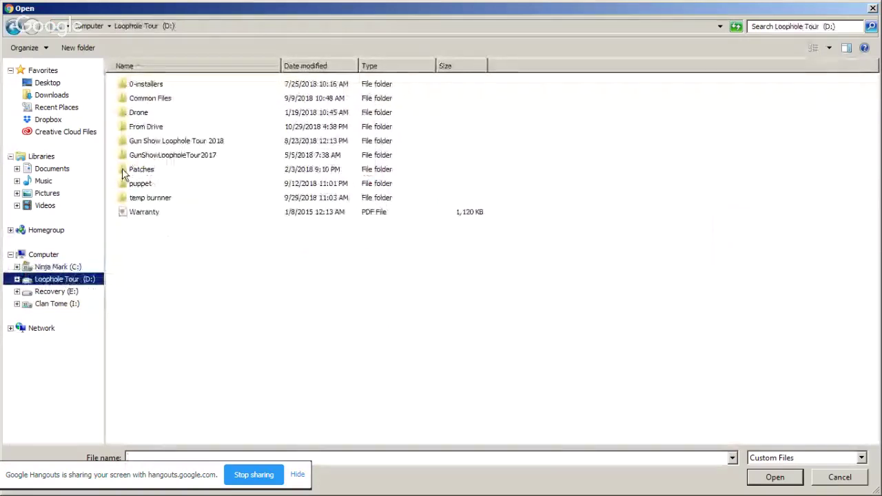
pyautogui.doubleClick(186, 144)
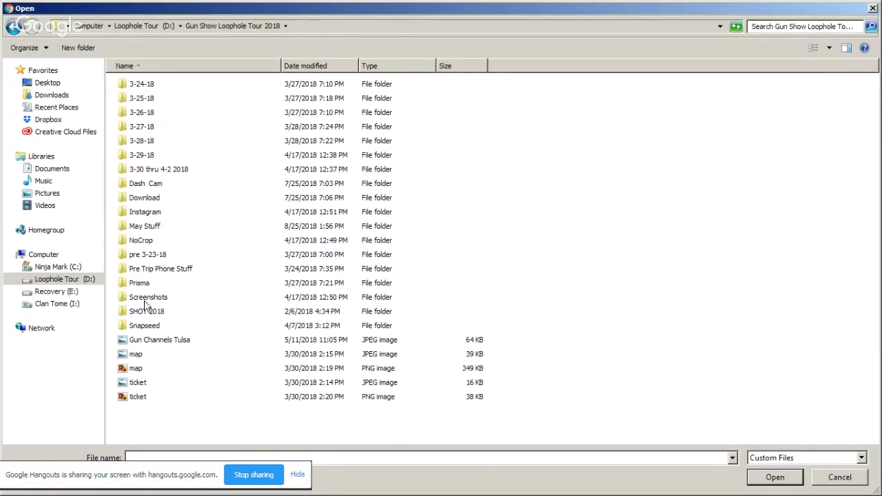
pyautogui.doubleClick(145, 227)
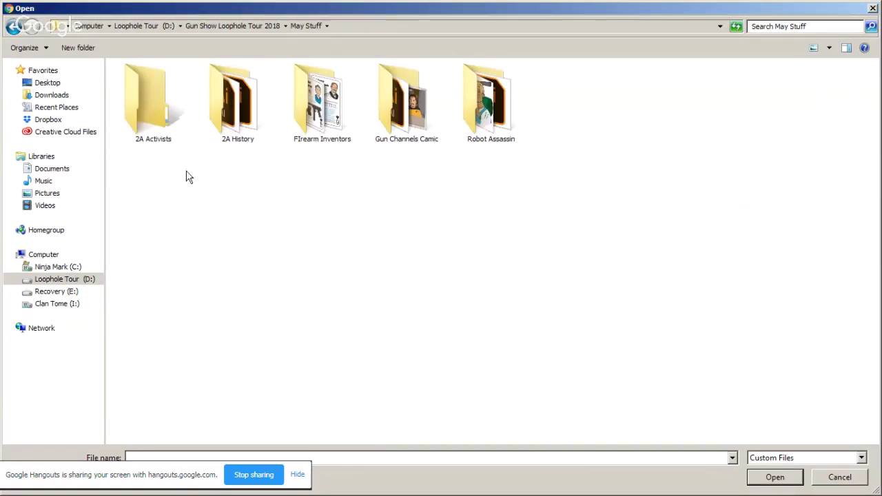
pyautogui.doubleClick(161, 108)
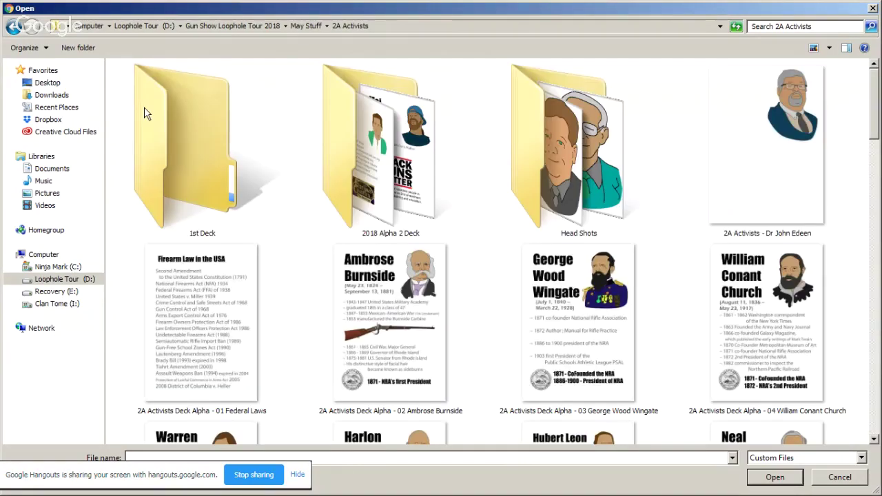
pyautogui.rightClick(769, 141)
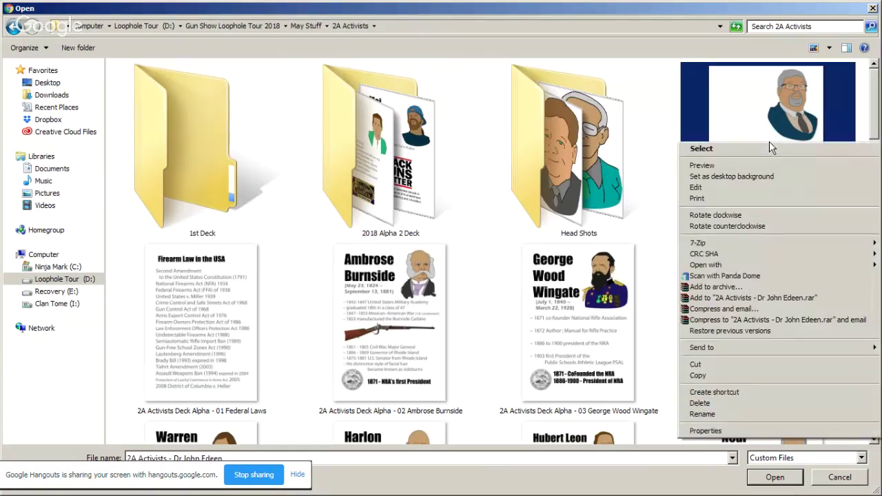
pyautogui.click(643, 122)
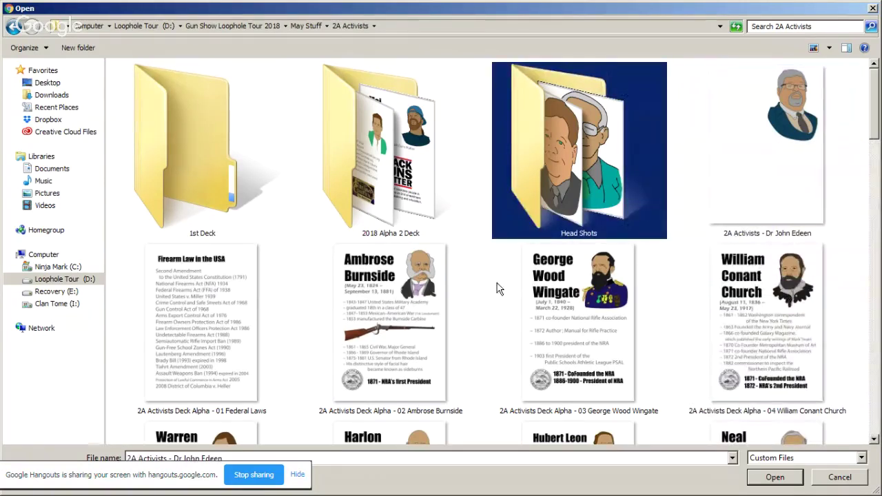
# Step: Cancel the file picker, zoom out, and marquee-select the entire portrait with the Selection tool
pyautogui.press('Escape')
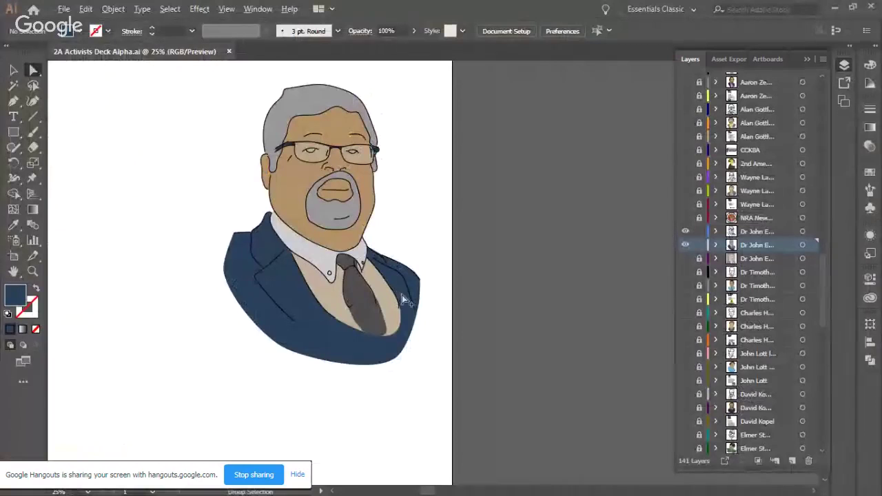
pyautogui.hotkey('ctrl', '-')
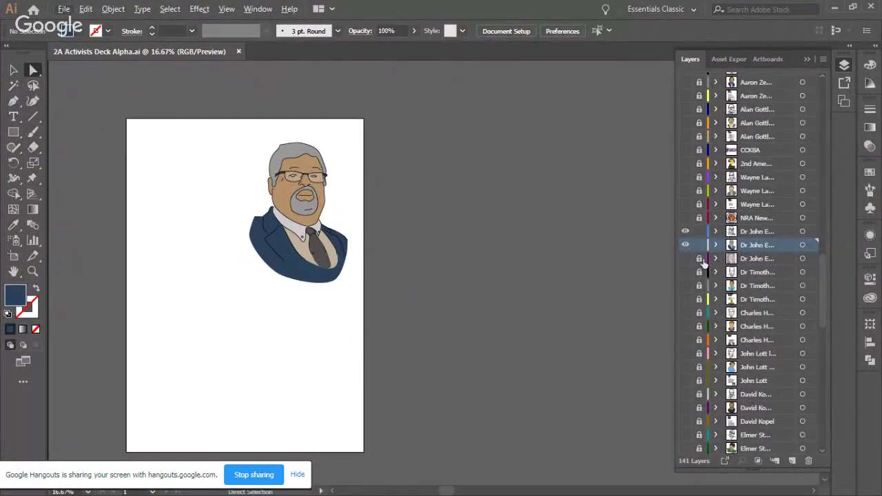
pyautogui.click(13, 69)
pyautogui.moveTo(104, 109); pyautogui.dragTo(419, 476)
pyautogui.scroll(-2, 404, 303)
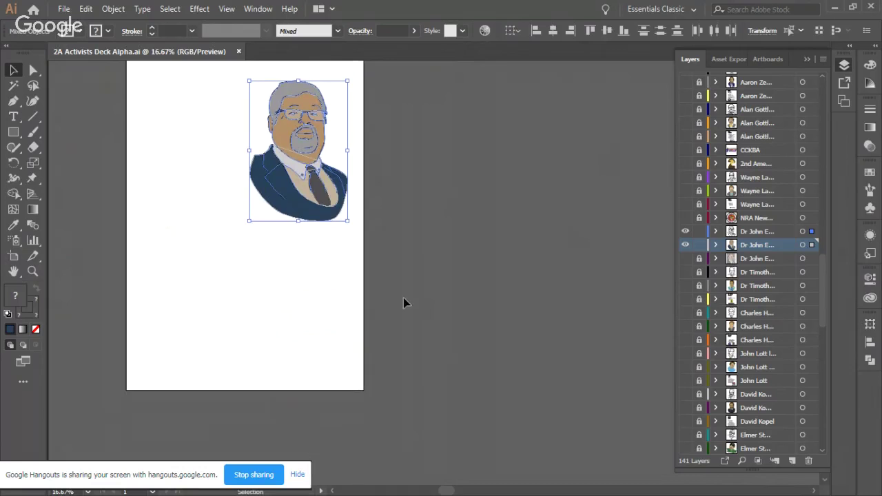
pyautogui.hotkey('ctrl', '-')
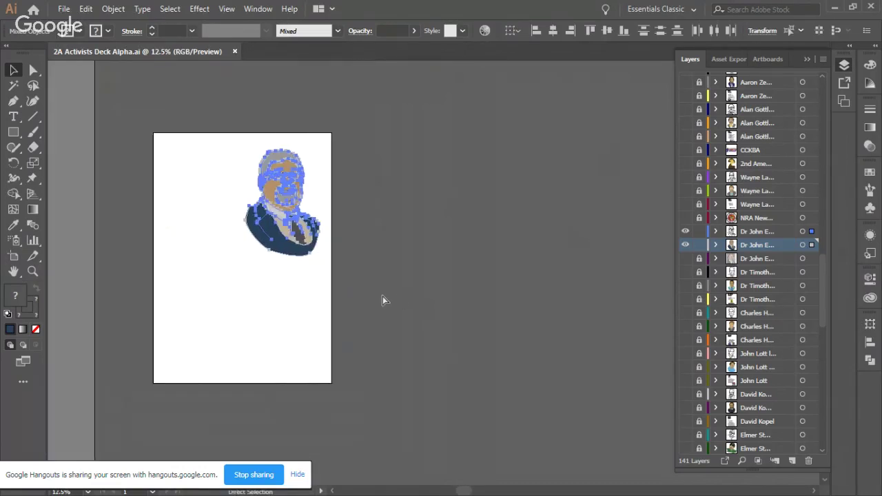
pyautogui.scroll(20, 743, 260)
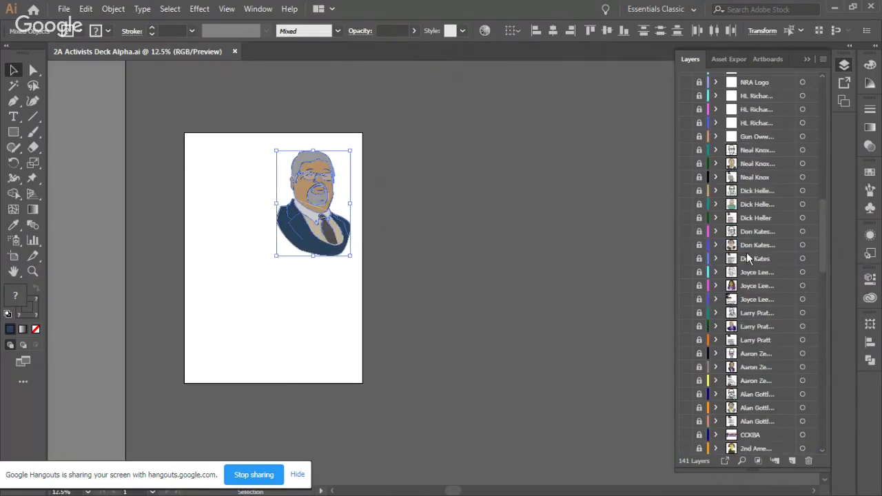
pyautogui.scroll(-20, 753, 257)
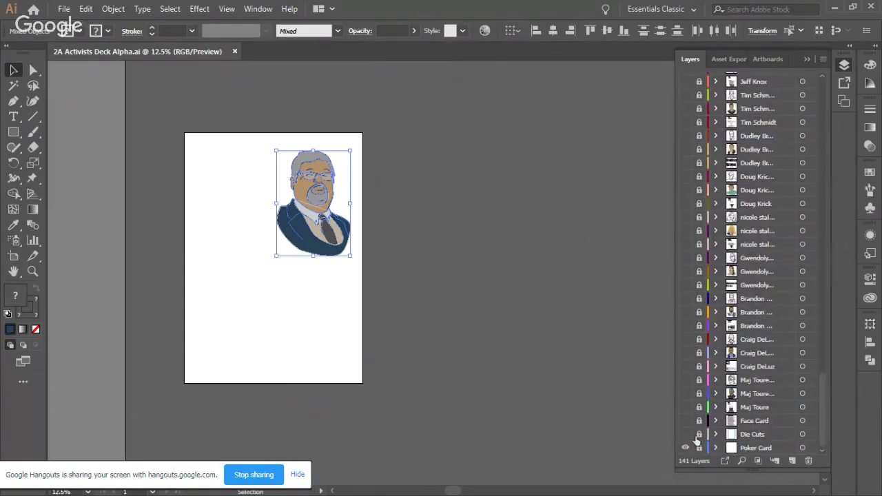
# Step: Export the portrait as a high-quality 300 ppi RGB JPEG, overwriting the existing portrait JPEG in 2A Activists
pyautogui.click(64, 9)
pyautogui.moveTo(103, 193)
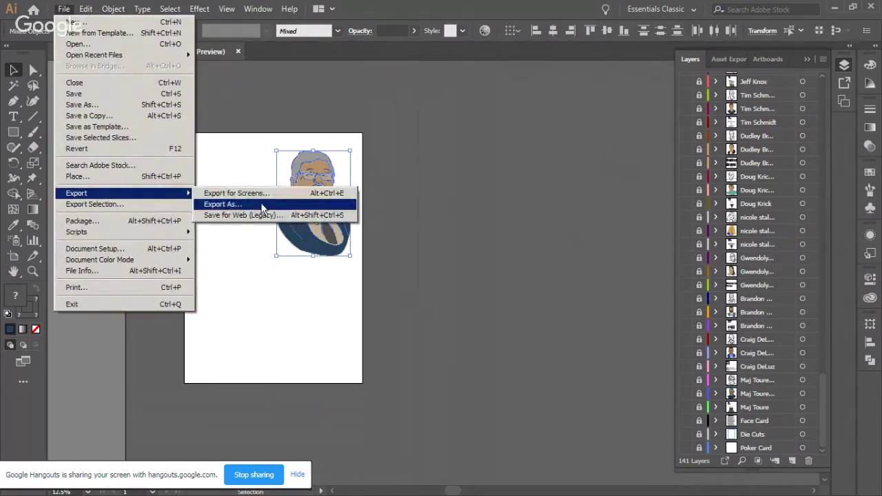
pyautogui.click(227, 204)
pyautogui.click(752, 154)
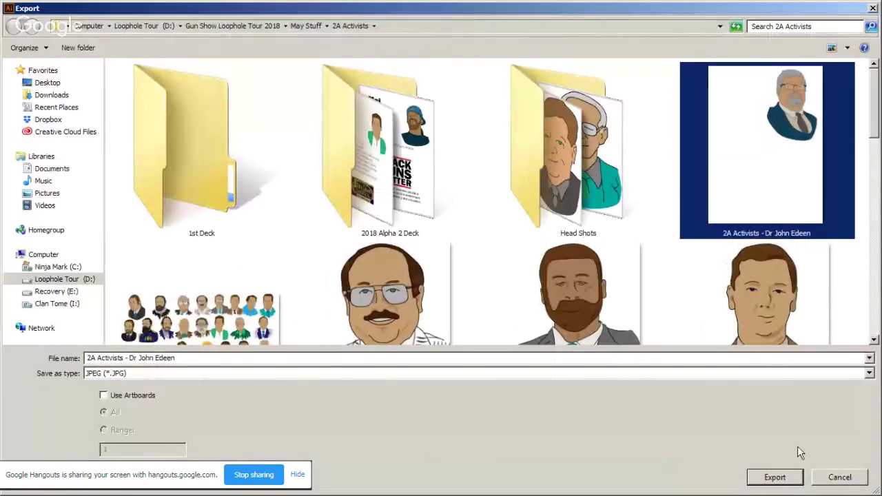
pyautogui.click(775, 477)
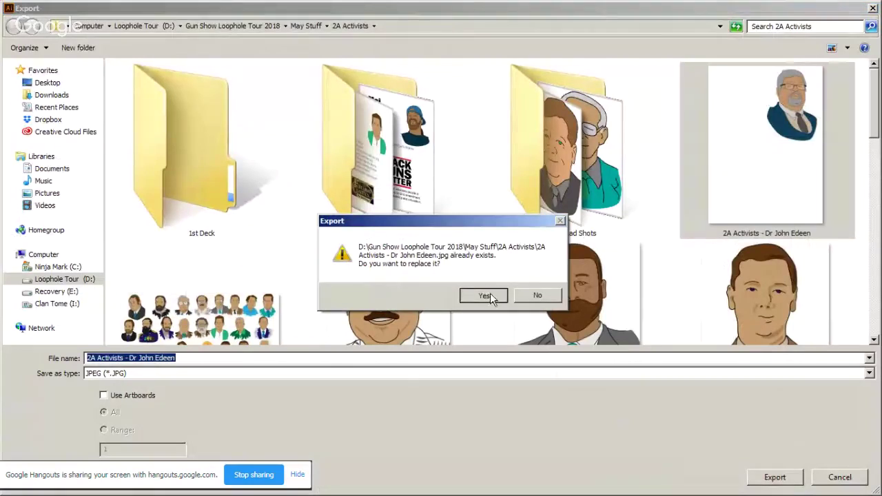
pyautogui.click(486, 295)
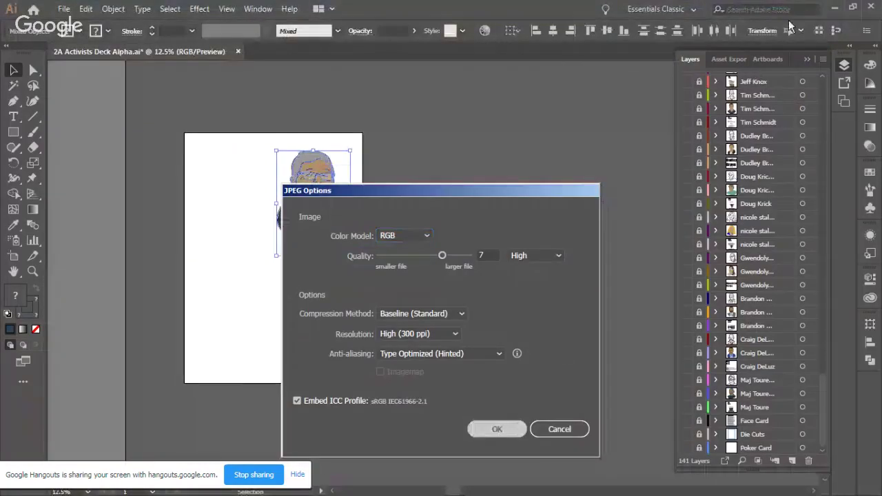
pyautogui.press('Return')
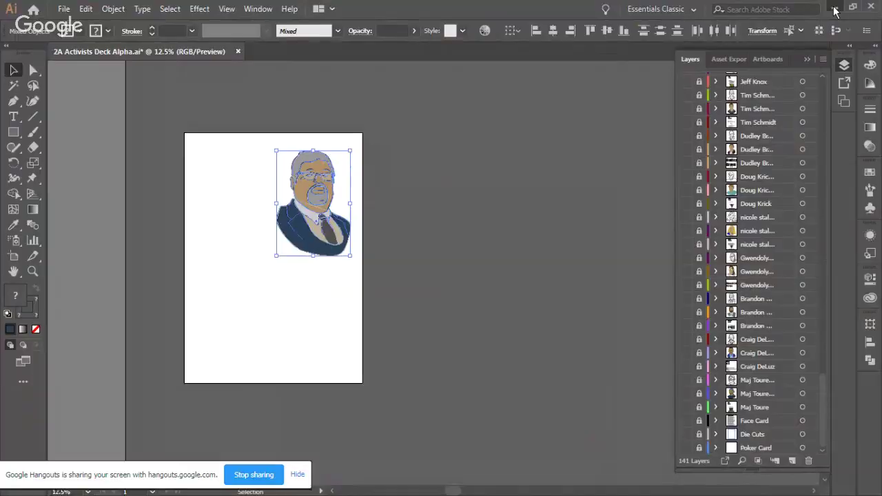
# Step: Upload the freshly exported portrait JPEG to the WordPress media library
pyautogui.hotkey('ctrl', 'o')
pyautogui.click(758, 145)
pyautogui.click(776, 477)
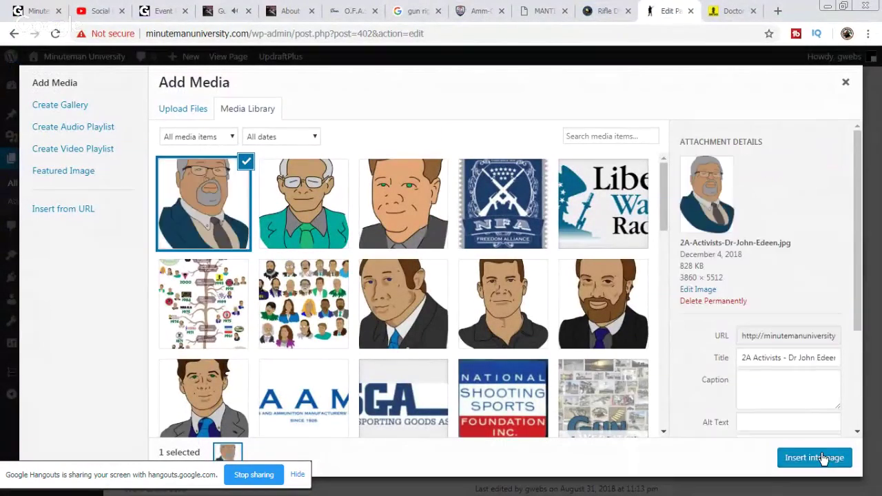
# Step: Insert the uploaded portrait into the page and shrink it to about 95×141 pixels
pyautogui.click(828, 461)
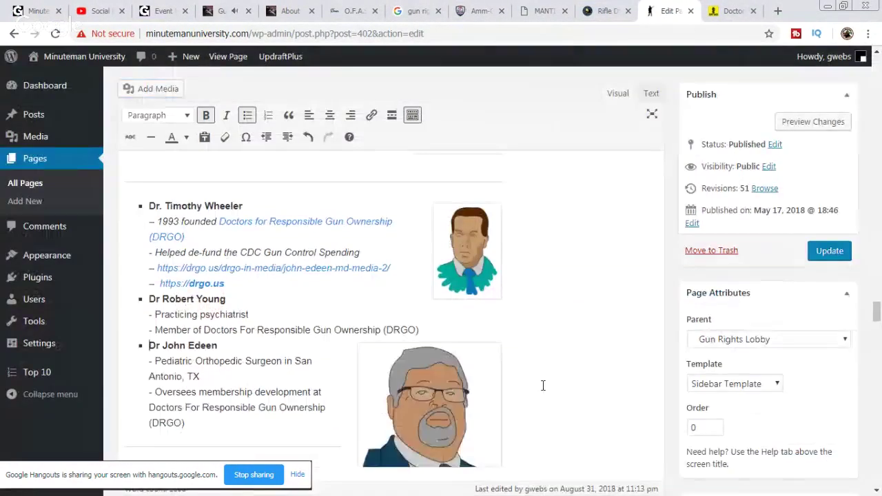
pyautogui.click(445, 364)
pyautogui.scroll(-2, 445, 364)
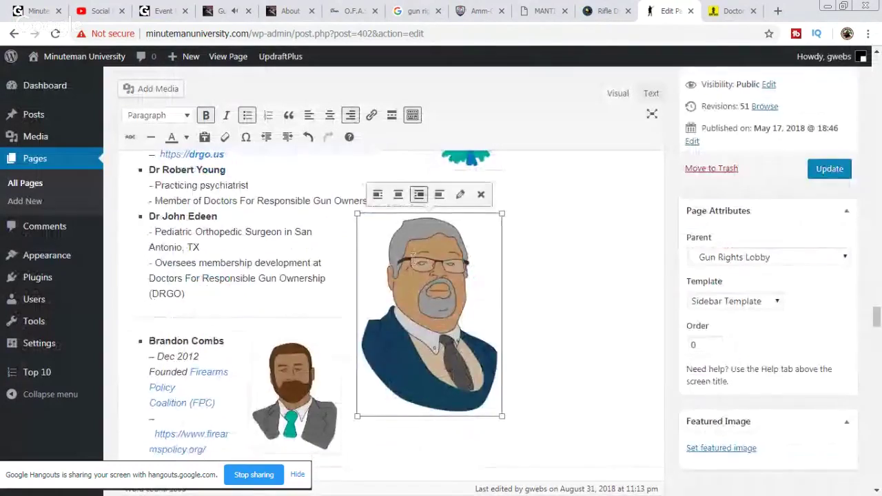
pyautogui.moveTo(357, 214); pyautogui.dragTo(431, 315)
pyautogui.moveTo(424, 216); pyautogui.dragTo(450, 291)
# Step: Add two empty lines after the man's bio
pyautogui.click(384, 274)
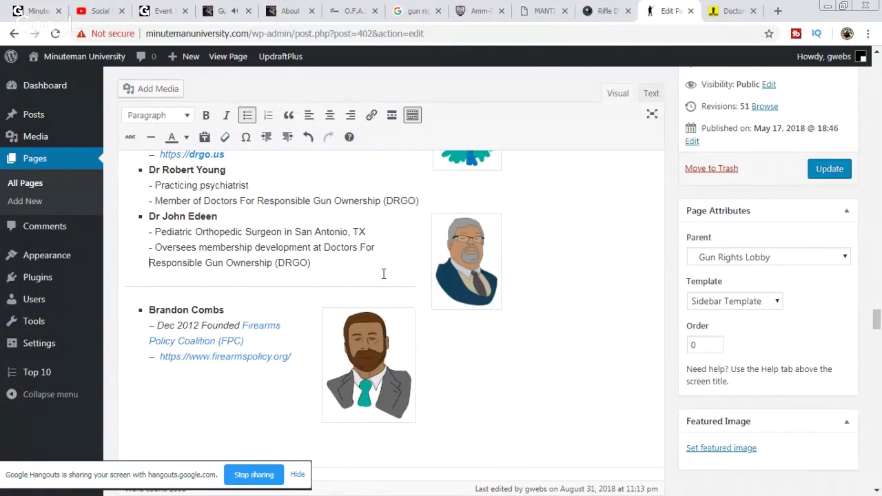
pyautogui.press('Return')
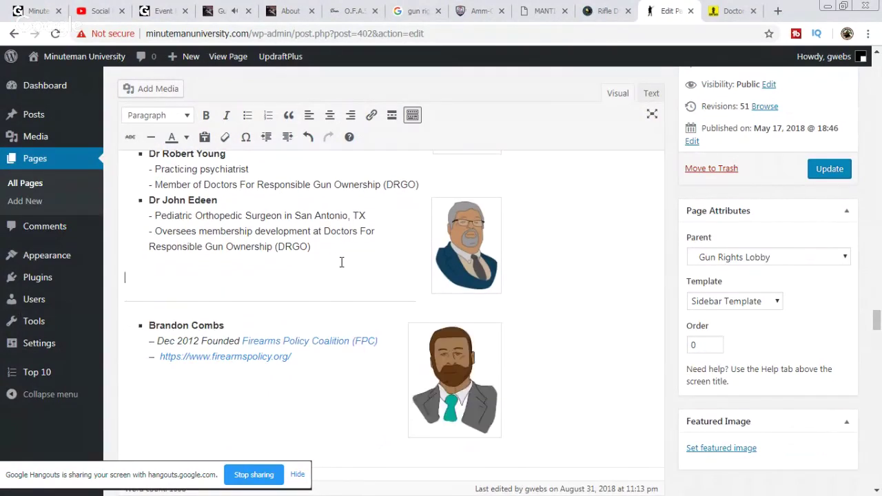
pyautogui.press('Return')
pyautogui.scroll(2, 342, 262)
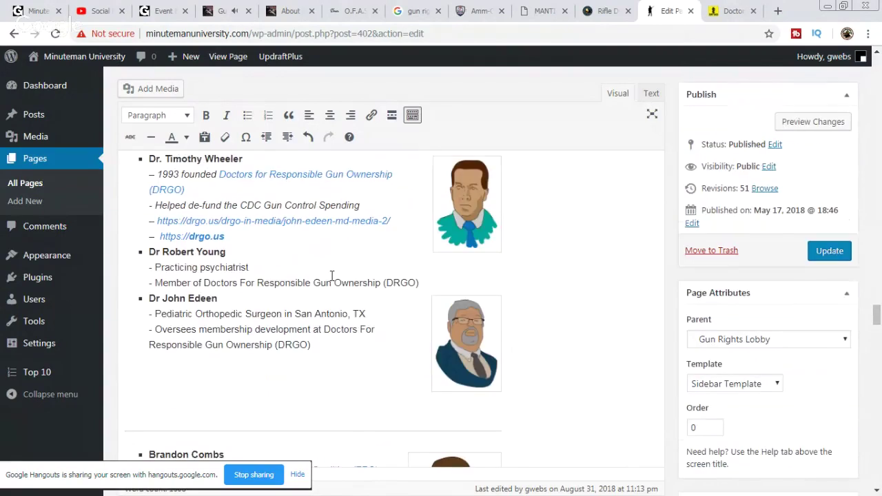
# Step: Copy the man's name from the bio heading and paste it into the portrait's alternative text field
pyautogui.moveTo(219, 298); pyautogui.dragTo(160, 299)
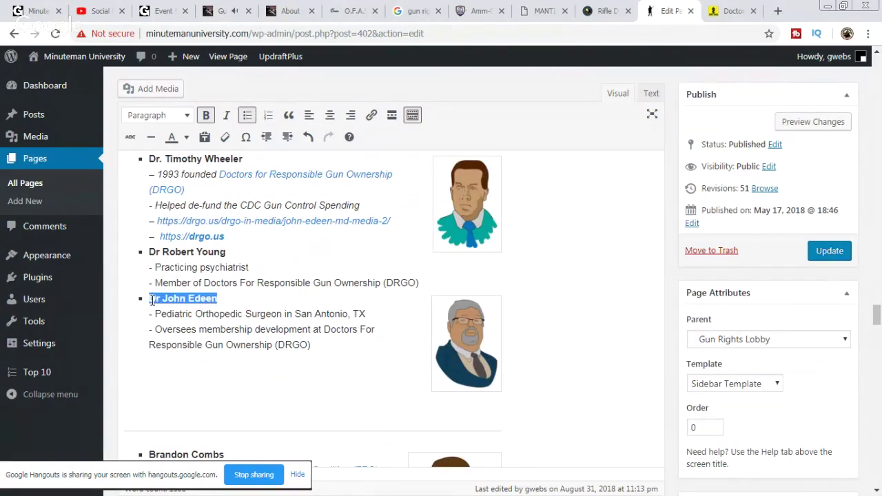
pyautogui.rightClick(169, 296)
pyautogui.click(186, 317)
pyautogui.click(481, 343)
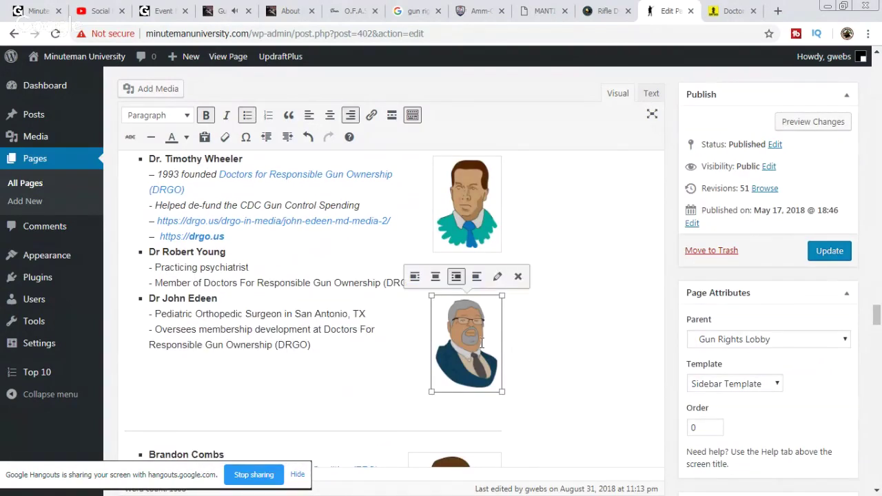
pyautogui.click(497, 276)
pyautogui.click(233, 145)
pyautogui.rightClick(219, 149)
# Step: Apply the pasted name as the portrait's alt text, then copy the first doctor's name from his bio
pyautogui.click(258, 220)
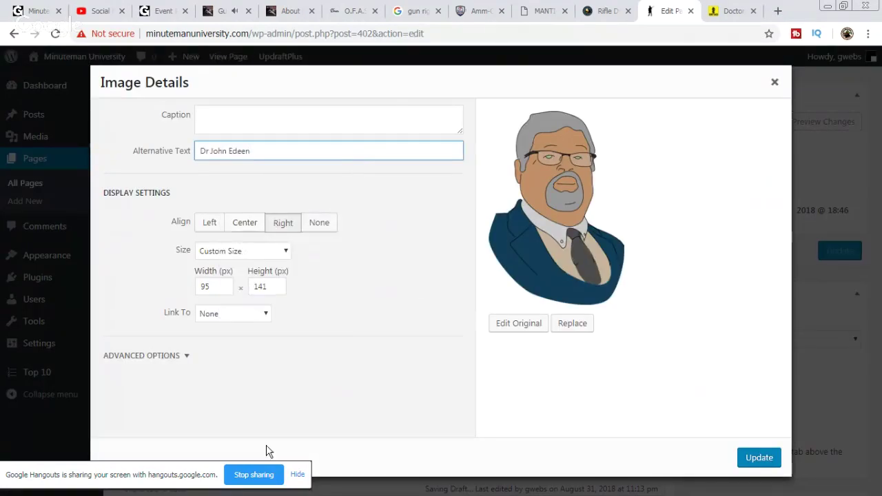
pyautogui.click(758, 459)
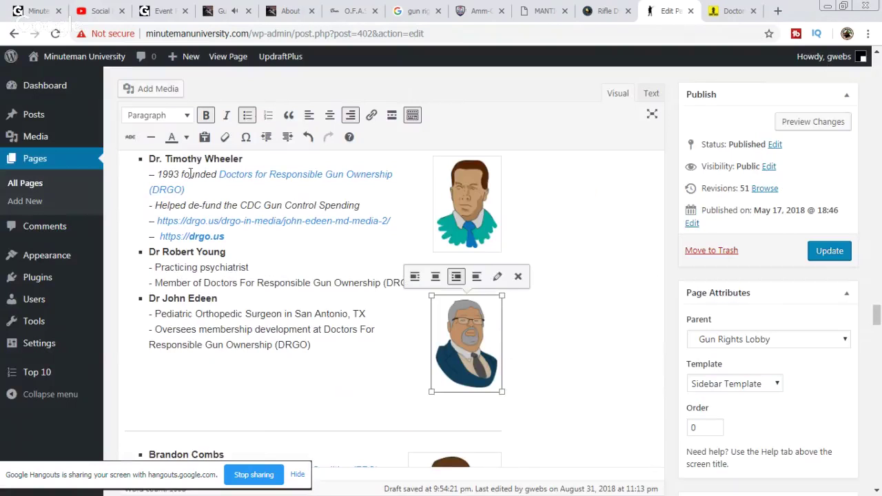
pyautogui.moveTo(243, 159); pyautogui.dragTo(160, 161)
pyautogui.rightClick(167, 156)
pyautogui.click(205, 176)
# Step: Paste that doctor's name as his portrait's alt text and update the 2A Activists page
pyautogui.click(485, 211)
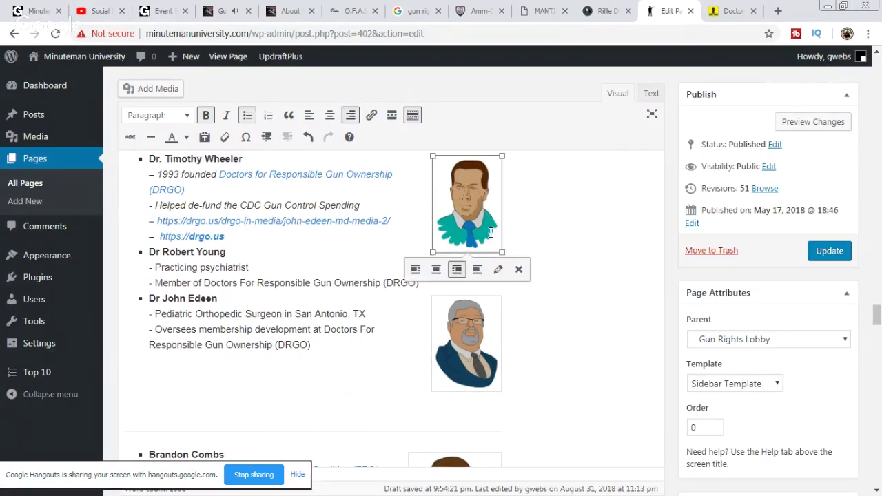
pyautogui.click(499, 270)
pyautogui.click(222, 128)
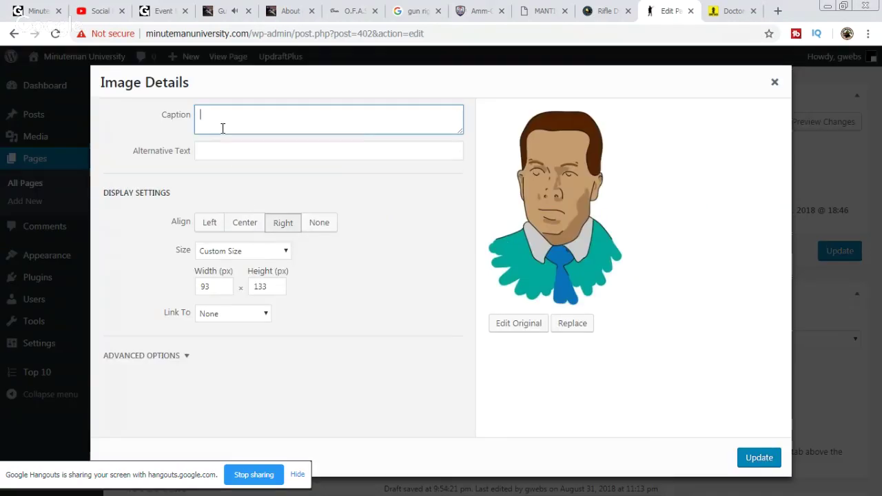
pyautogui.rightClick(223, 128)
pyautogui.rightClick(211, 153)
pyautogui.click(238, 223)
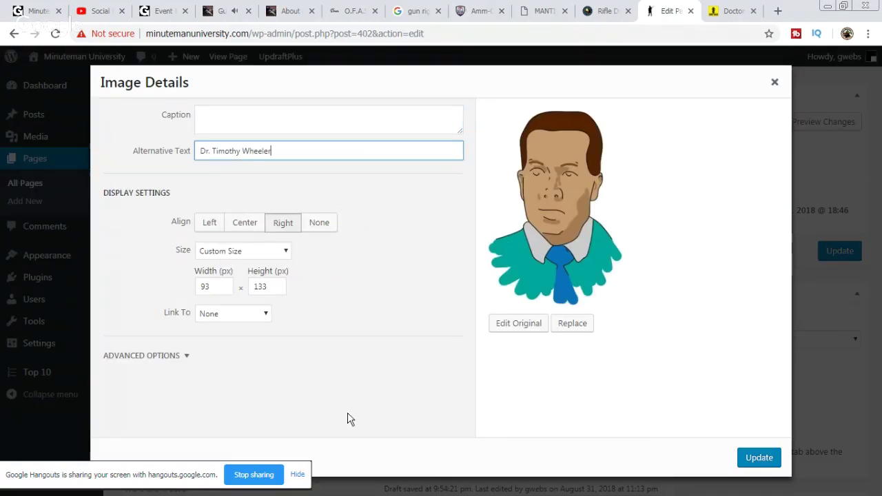
pyautogui.click(741, 460)
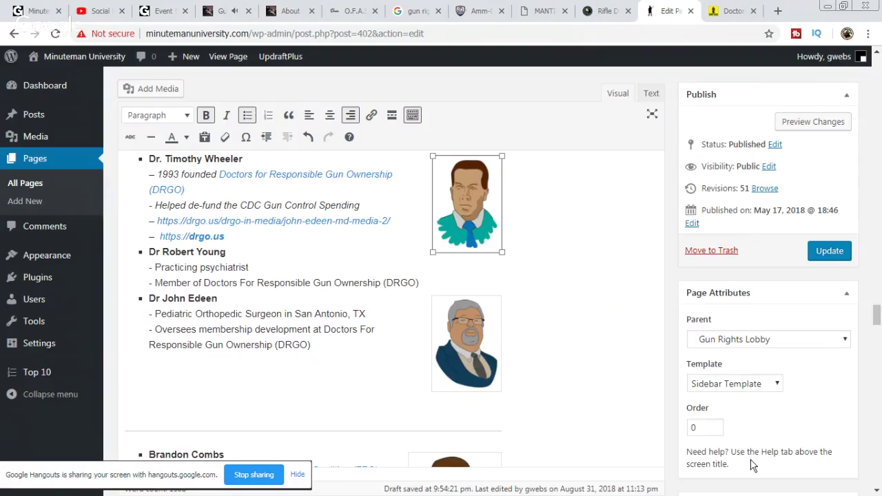
pyautogui.click(830, 251)
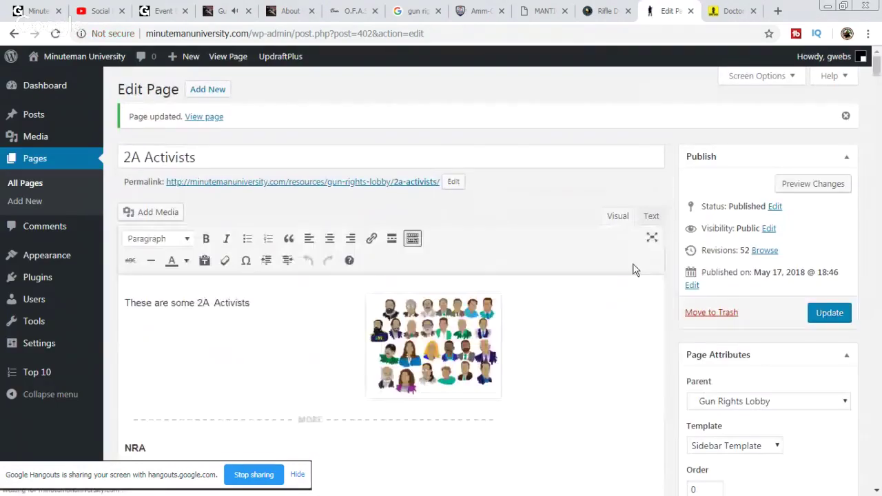
# Step: Scroll down the editor and open the live 2A Activists page
pyautogui.scroll(-15, 573, 288)
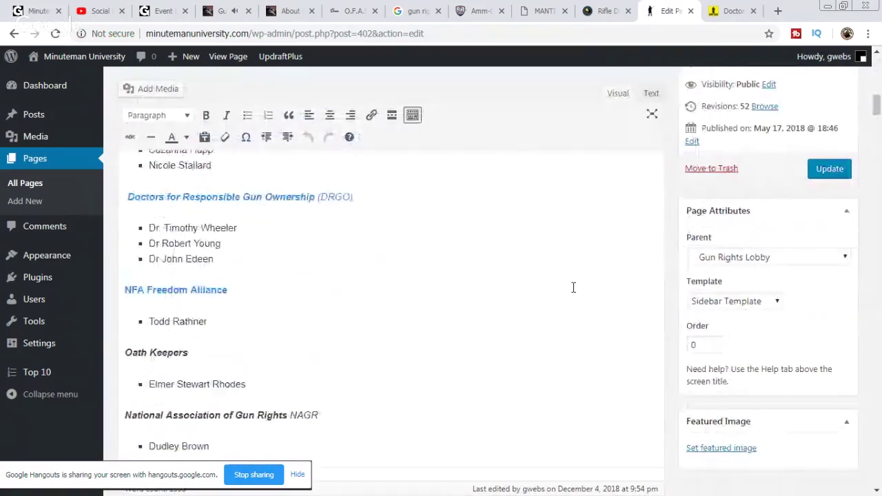
pyautogui.scroll(-15, 573, 288)
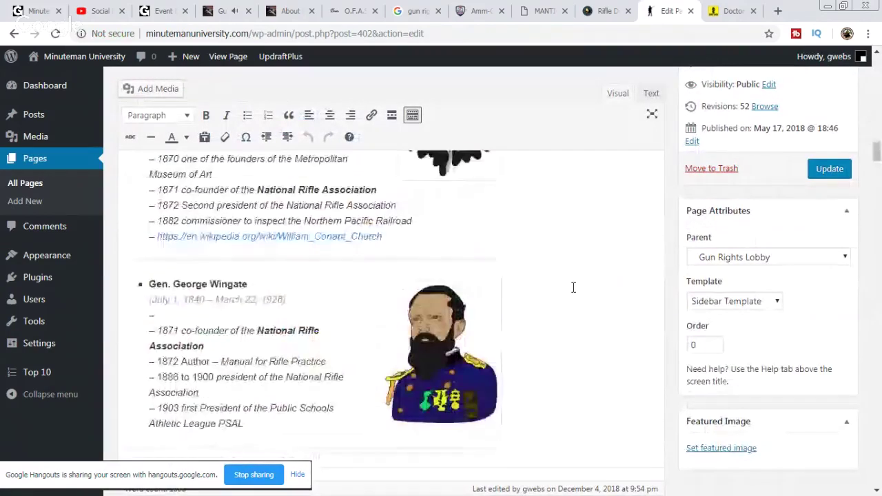
pyautogui.scroll(-15, 575, 288)
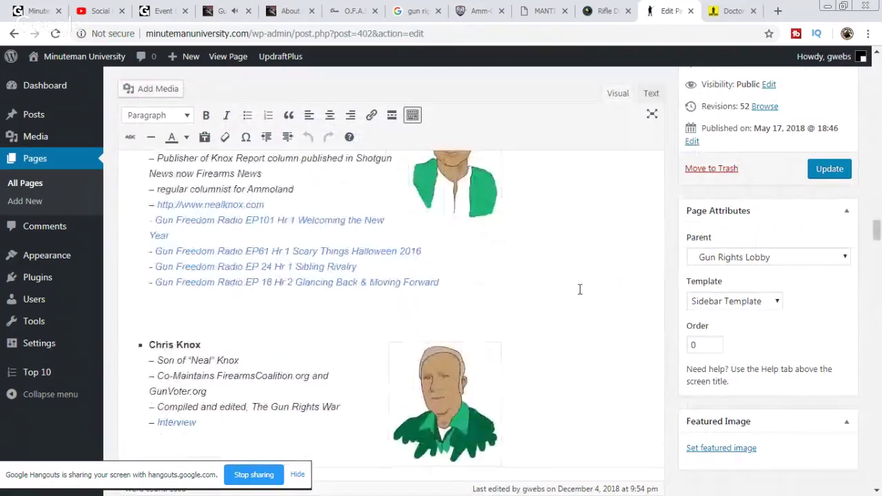
pyautogui.scroll(-5, 579, 289)
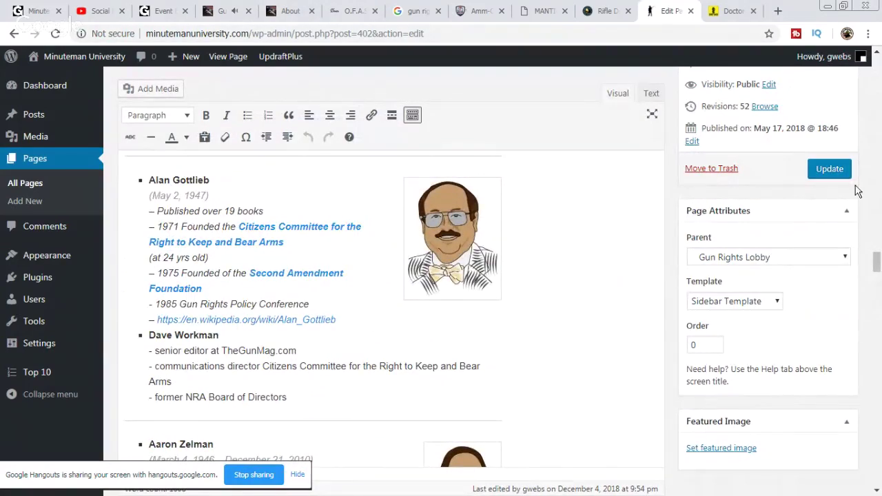
pyautogui.moveTo(877, 262); pyautogui.dragTo(878, 69)
pyautogui.click(192, 117)
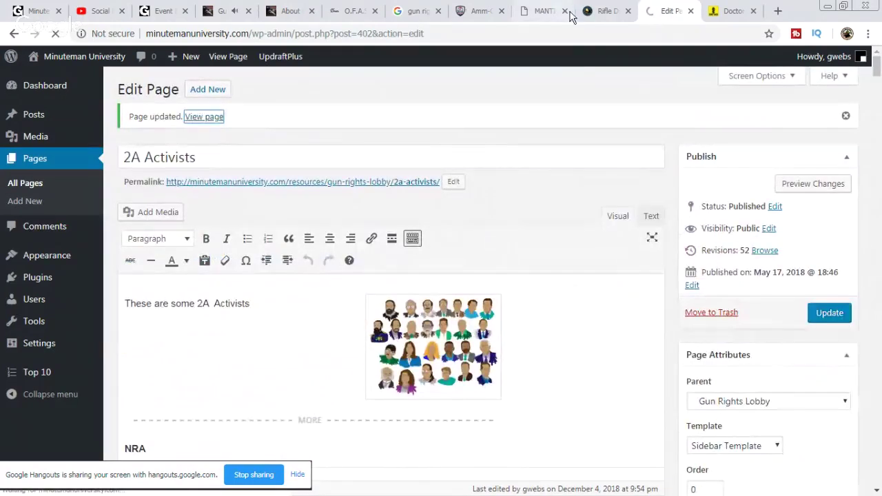
# Step: Scroll down to the DRGO doctors section to check the gray-bearded portrait beside its bio
pyautogui.scroll(-10, 553, 210)
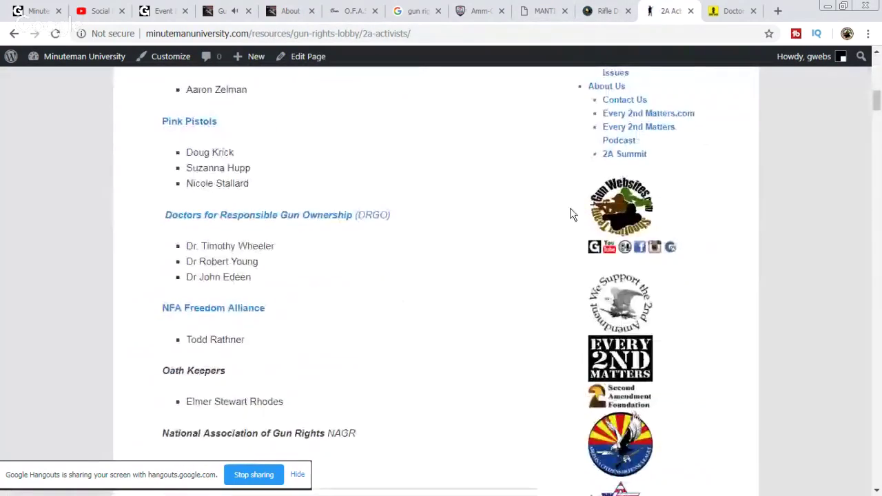
pyautogui.scroll(-20, 570, 214)
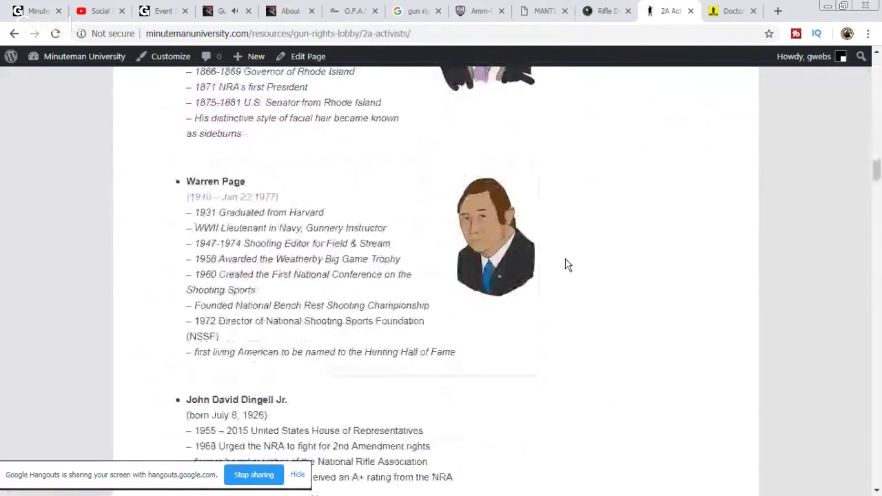
pyautogui.scroll(-10, 566, 264)
pyautogui.scroll(-5, 577, 260)
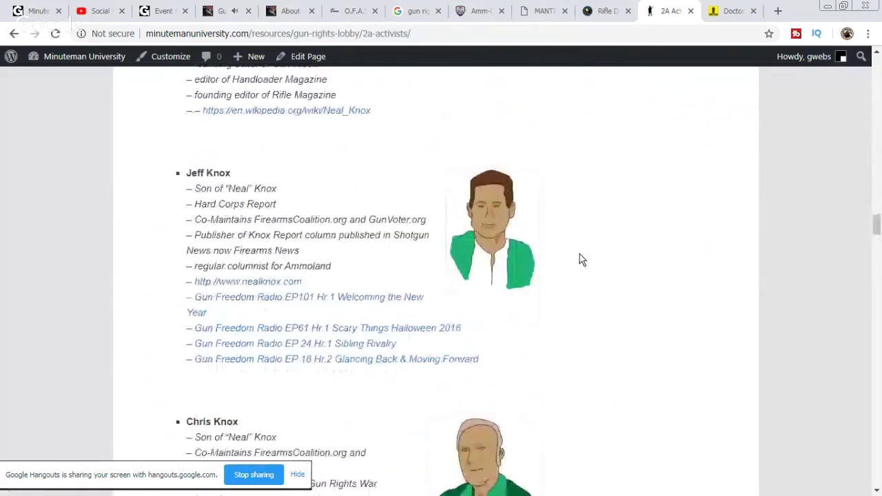
pyautogui.scroll(-12, 579, 260)
pyautogui.scroll(-8, 618, 253)
pyautogui.scroll(-5, 619, 253)
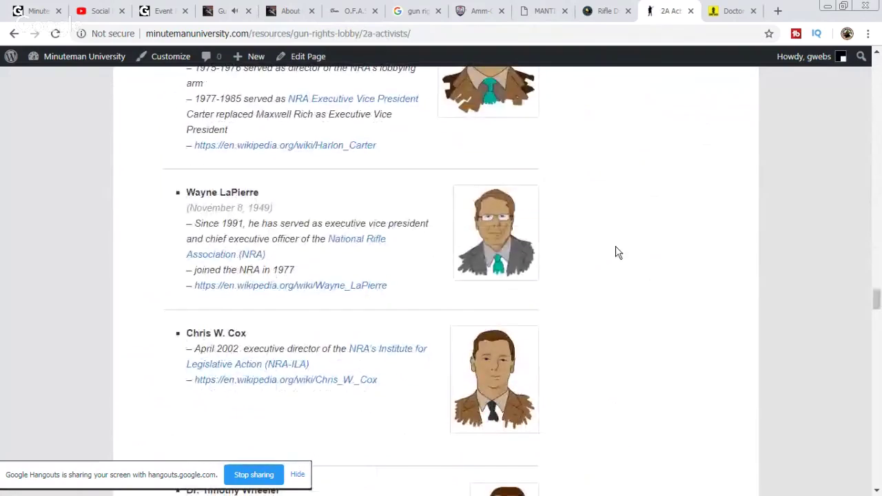
pyautogui.scroll(-3, 619, 253)
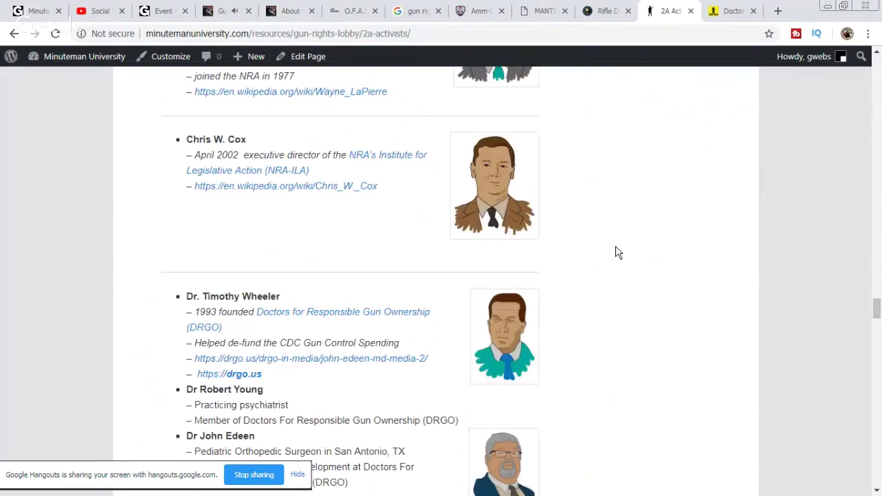
pyautogui.scroll(-3, 618, 253)
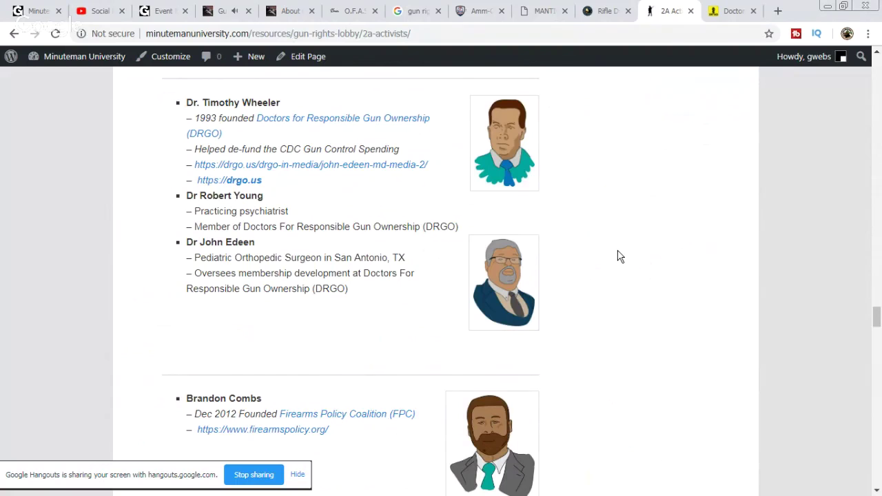
# Step: Close the 2A Activists and DRGO tabs and look over the Gun Freedom Radio pages
pyautogui.click(691, 12)
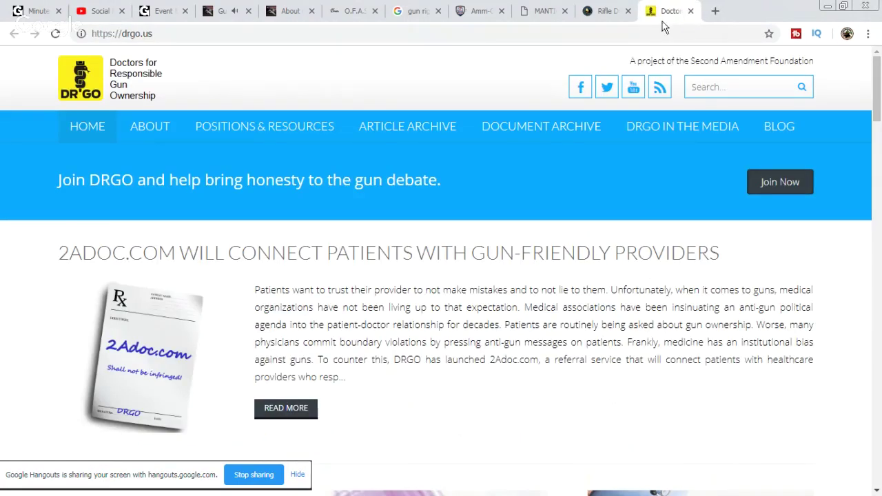
pyautogui.click(691, 11)
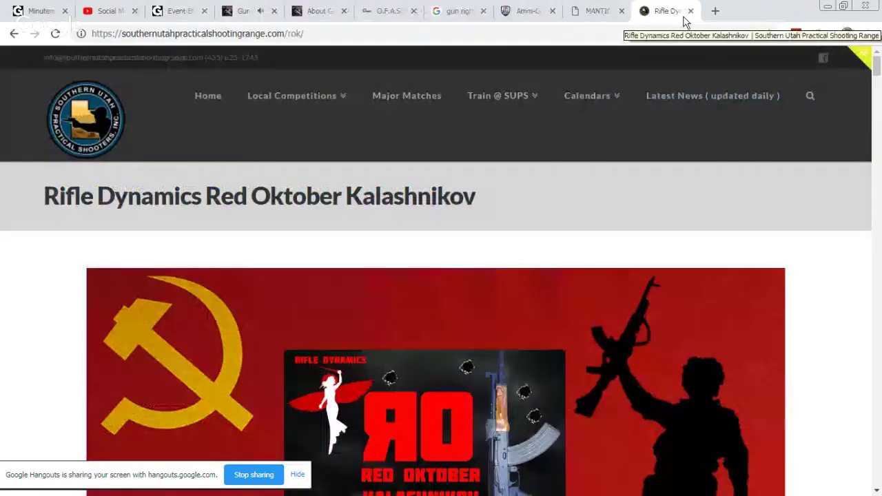
pyautogui.click(304, 12)
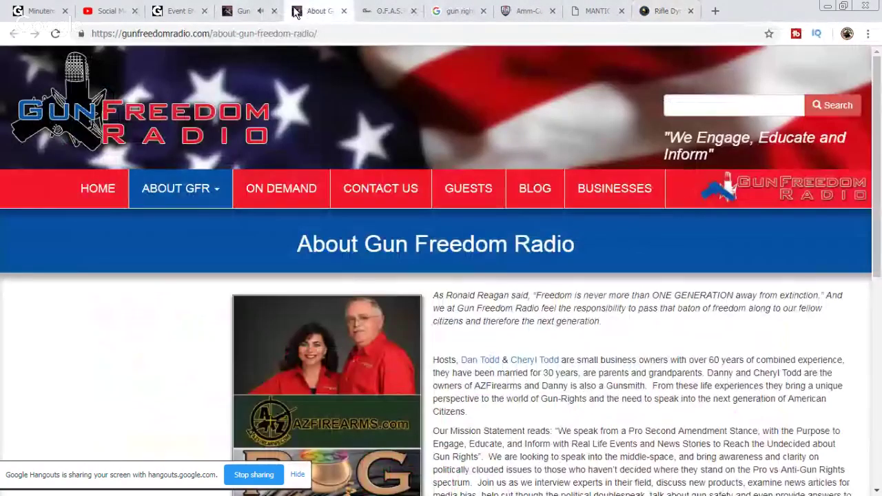
pyautogui.click(245, 11)
pyautogui.scroll(-3, 370, 310)
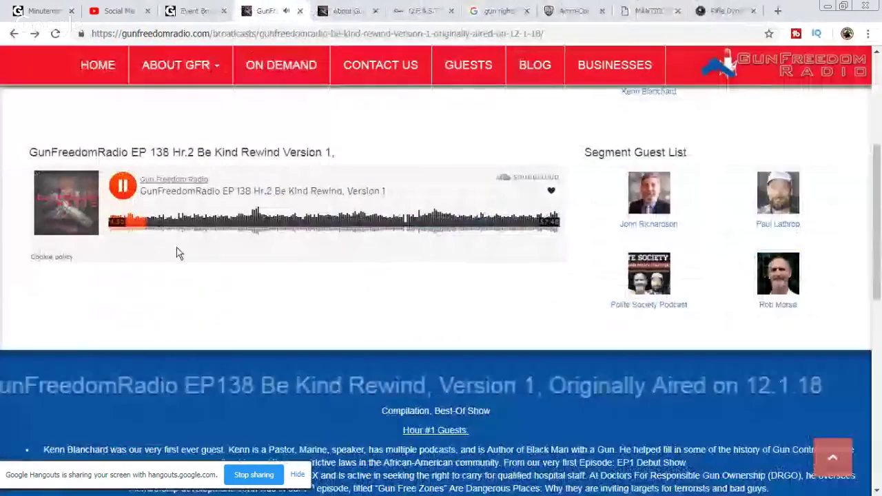
pyautogui.scroll(1, 386, 203)
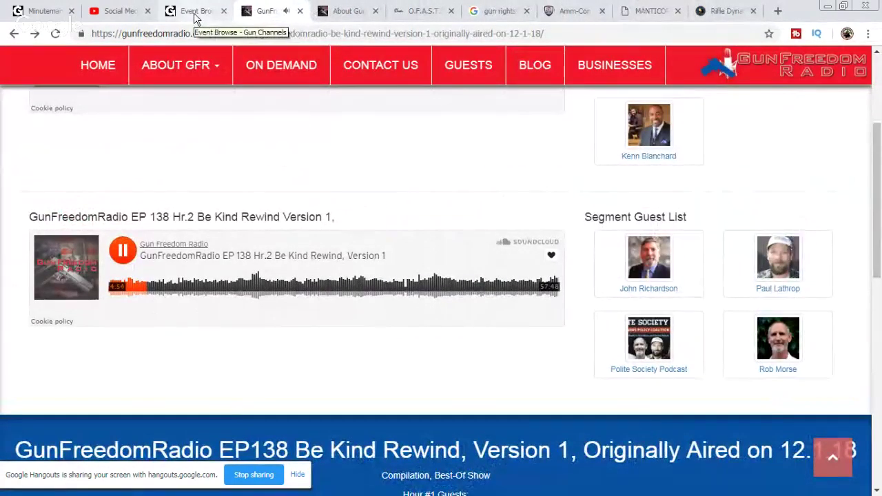
# Step: Cycle through the Minuteman University, YouTube and gun events tabs, ending on the Manticore Arms Bullpup Shoot 2019 site
pyautogui.click(40, 14)
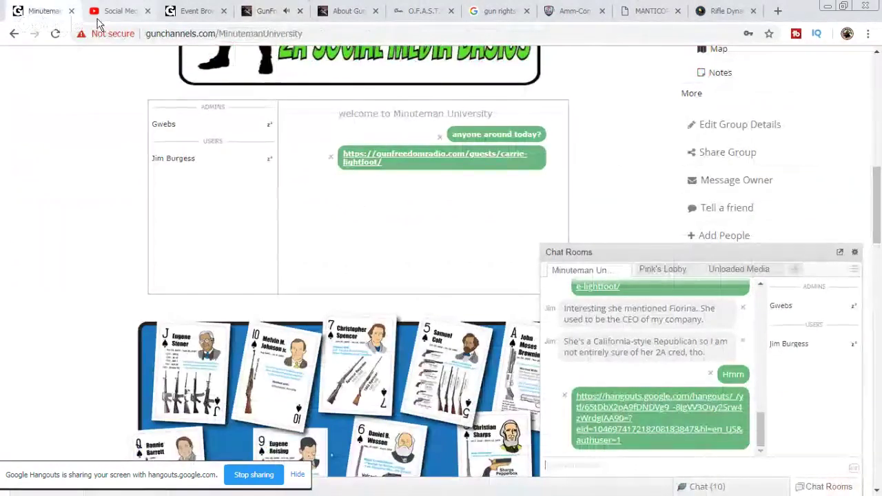
pyautogui.click(115, 18)
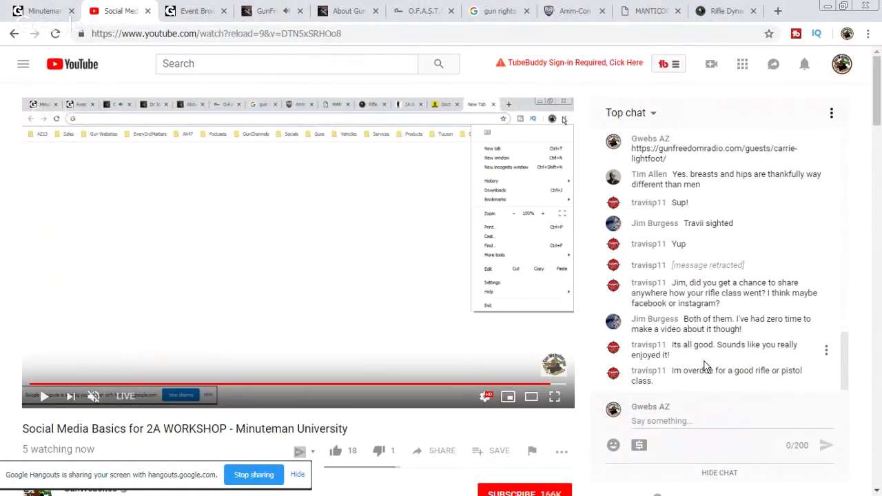
pyautogui.click(193, 13)
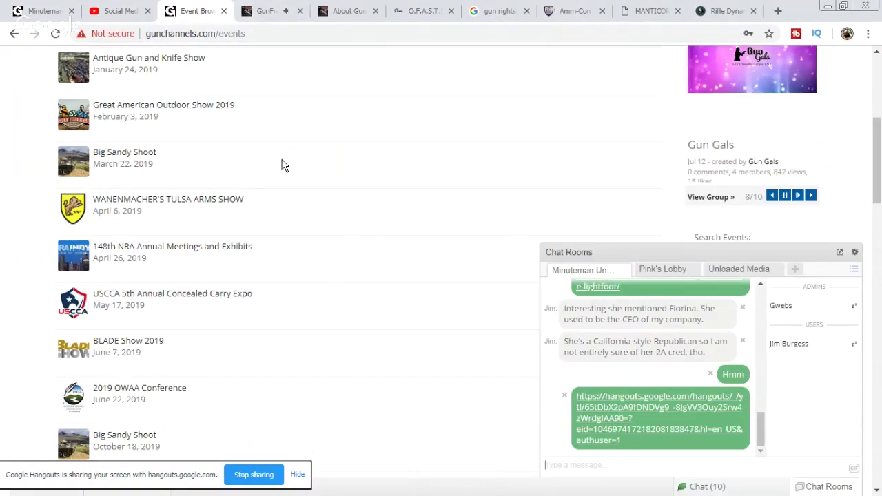
pyautogui.scroll(-2, 335, 215)
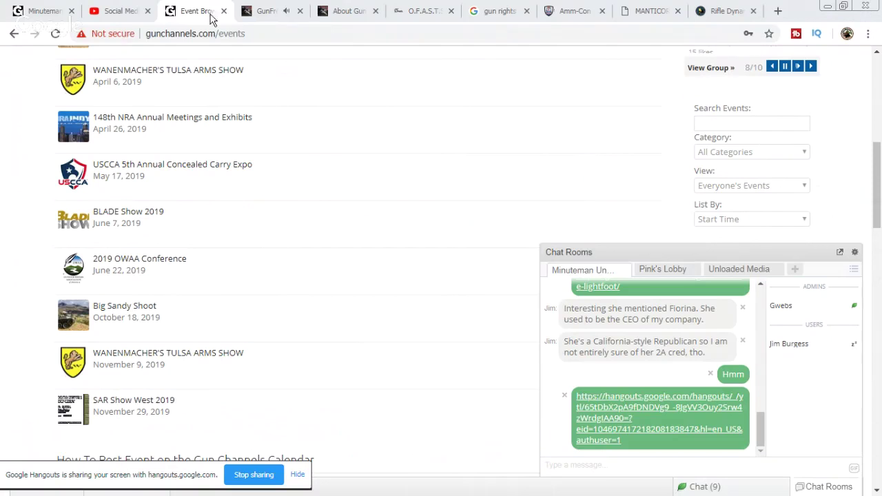
pyautogui.click(638, 11)
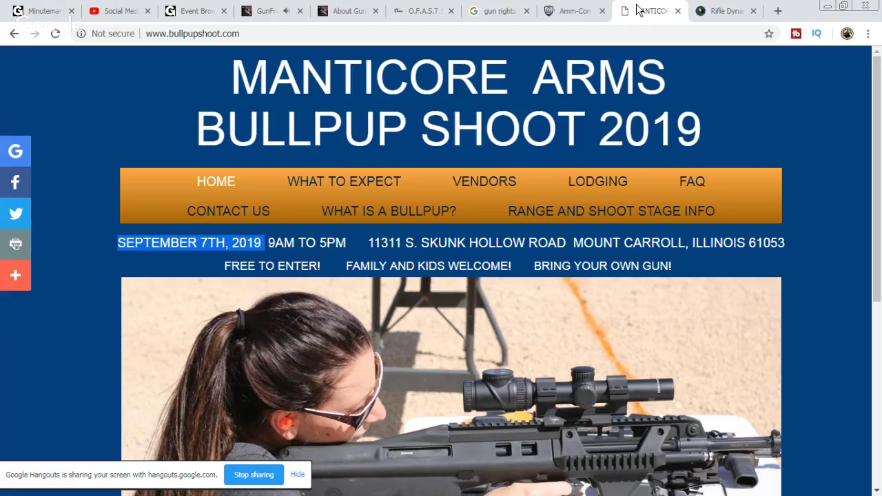
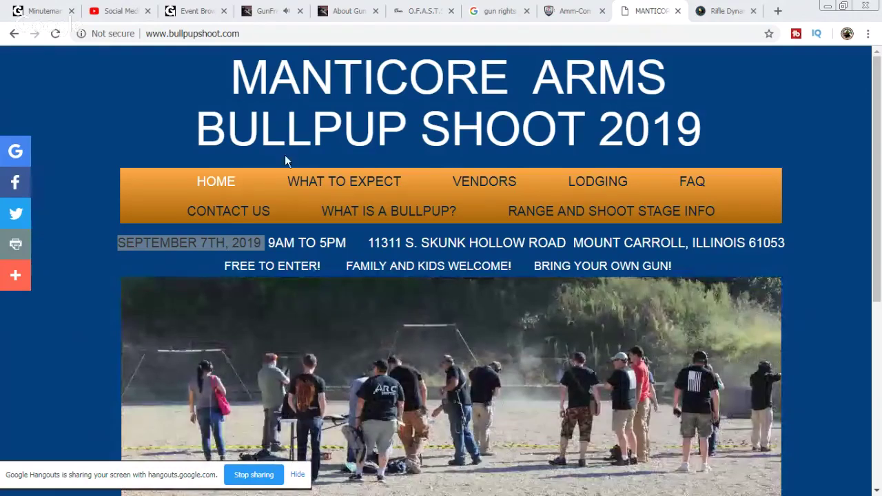
# Step: Reload the GunChannels events list, highlight the BULLPUP SHOOT 2019 entry, then go to the YouTube stream
pyautogui.click(199, 12)
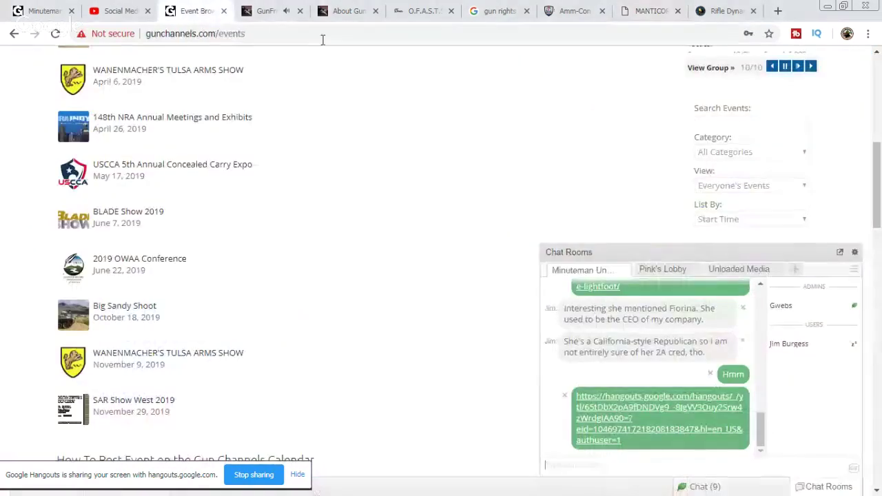
pyautogui.click(55, 33)
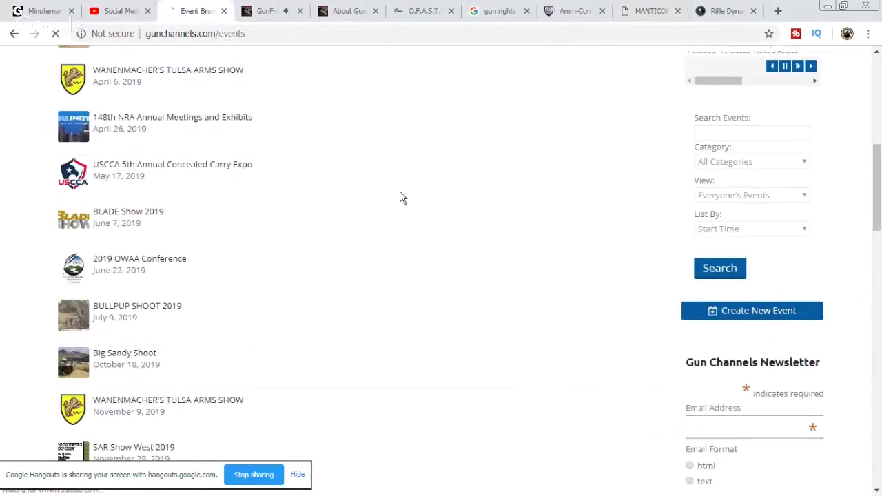
pyautogui.moveTo(178, 325); pyautogui.dragTo(53, 308)
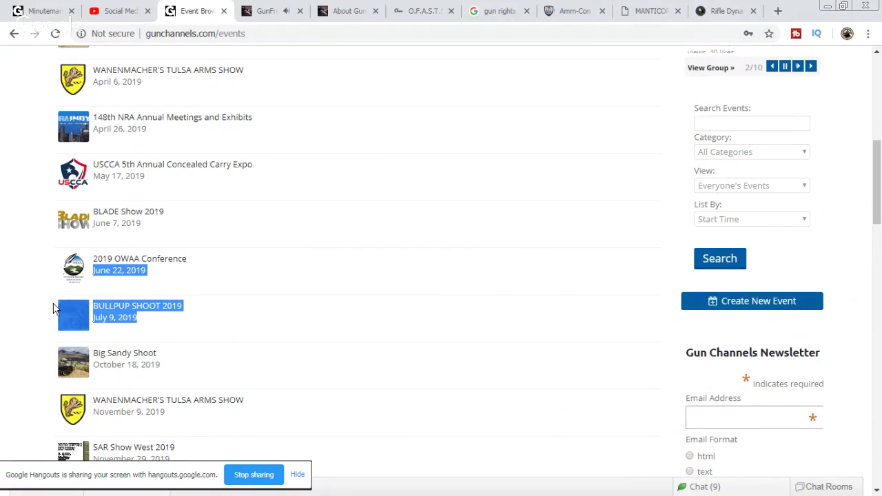
pyautogui.click(129, 9)
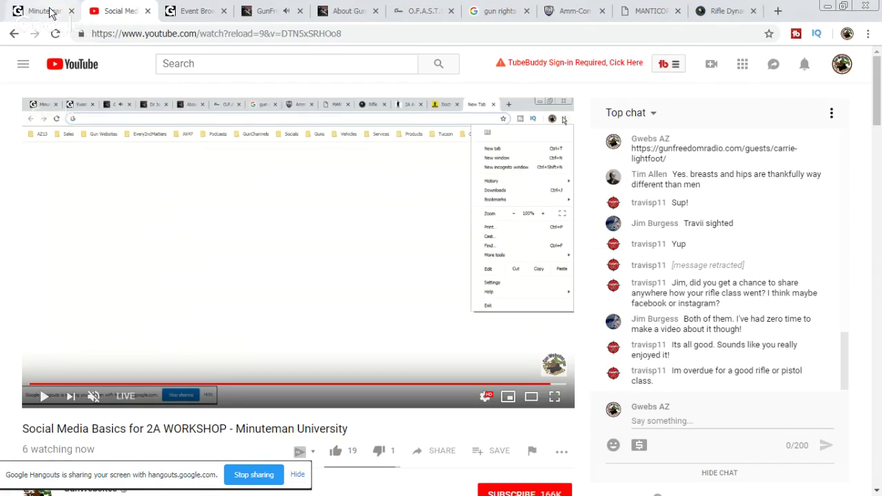
# Step: Glance at the Minuteman University group page, then bring up the Rifle Dynamics Red Oktober Kalashnikov page
pyautogui.click(49, 13)
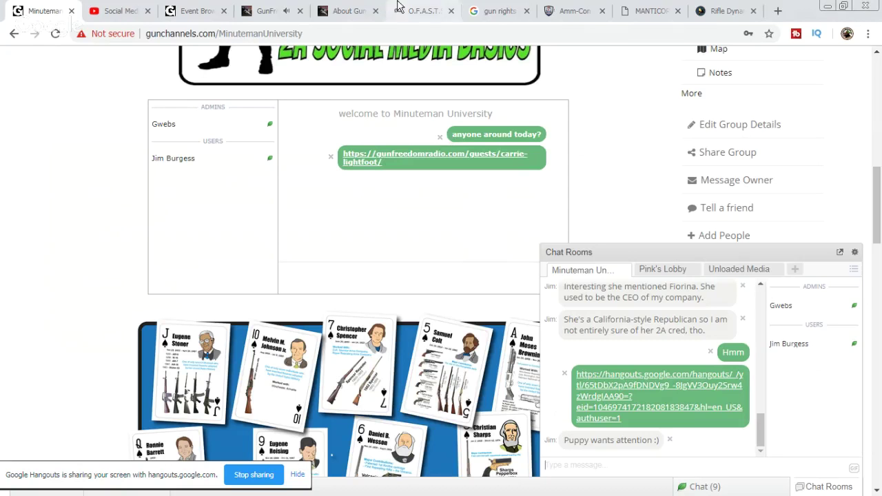
pyautogui.click(728, 12)
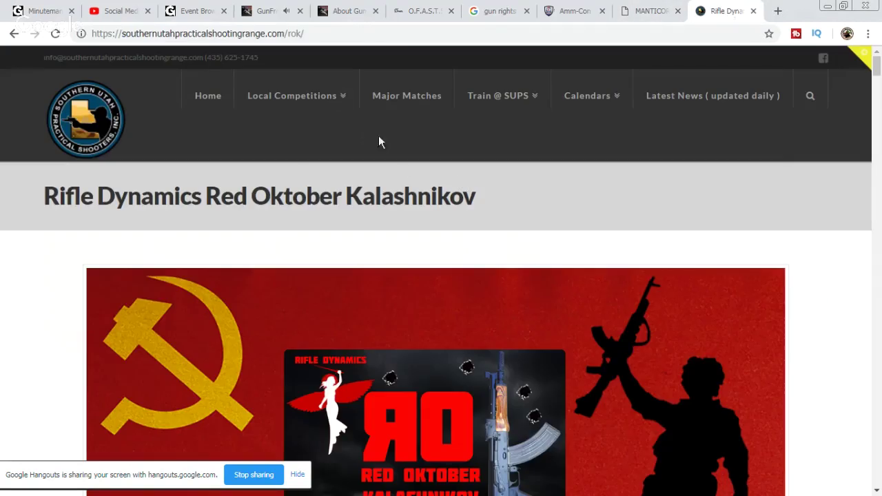
# Step: Read the Red Oktober Kalashnikov post top to bottom, then open Latest News (updated daily)
pyautogui.scroll(-5, 394, 166)
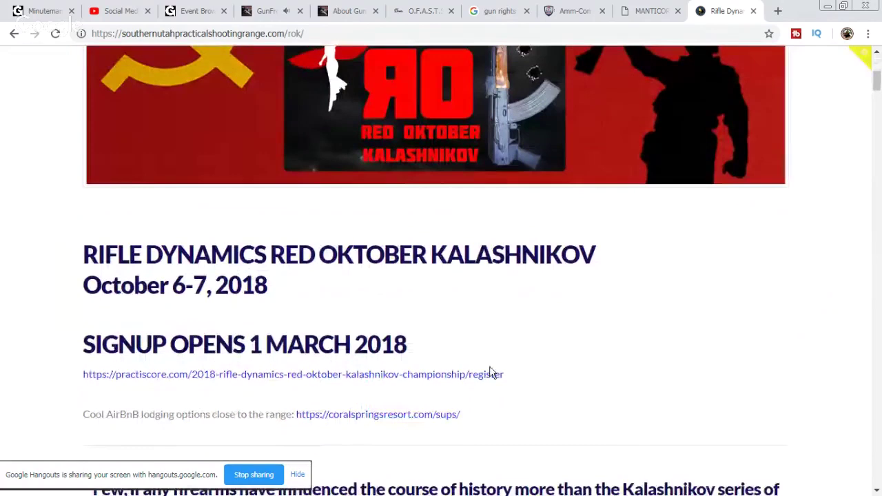
pyautogui.scroll(-4, 510, 363)
pyautogui.scroll(-4, 713, 351)
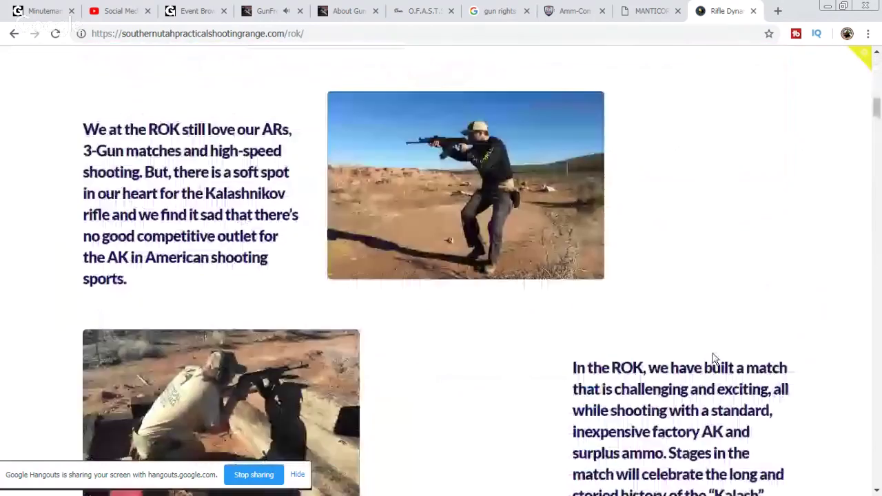
pyautogui.scroll(-4, 614, 361)
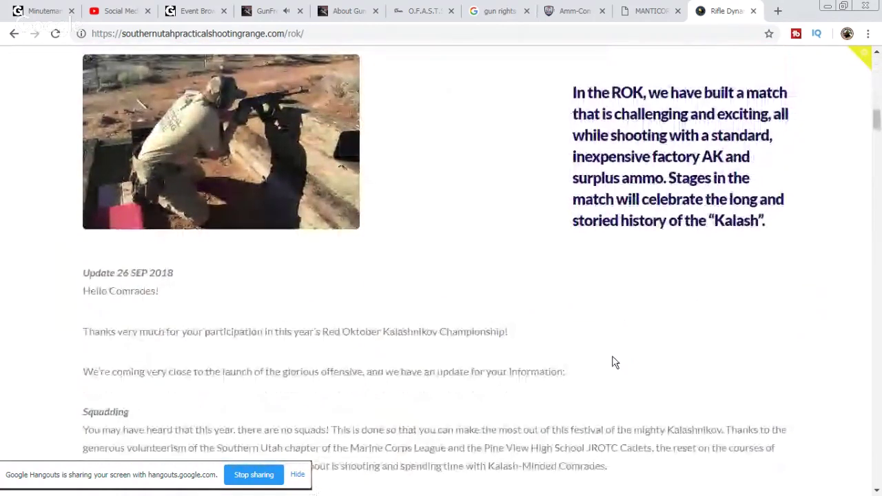
pyautogui.scroll(-12, 615, 363)
pyautogui.scroll(-6, 616, 363)
pyautogui.scroll(-7, 616, 363)
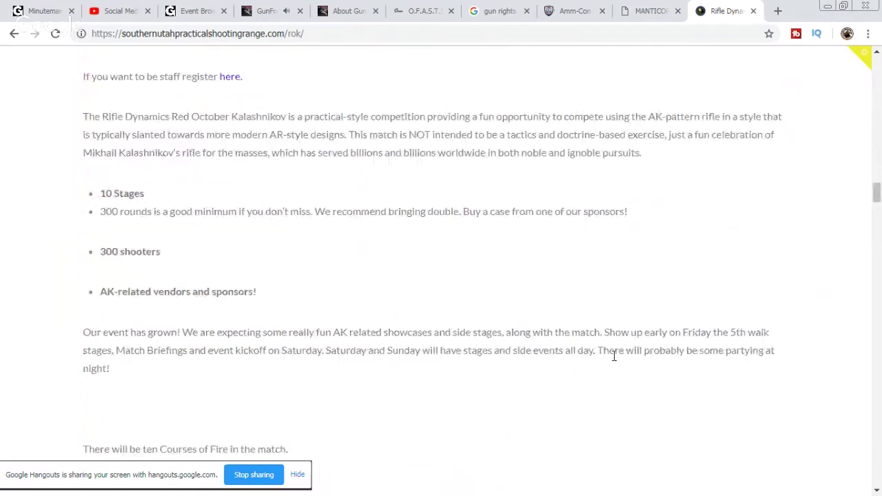
pyautogui.scroll(-10, 616, 363)
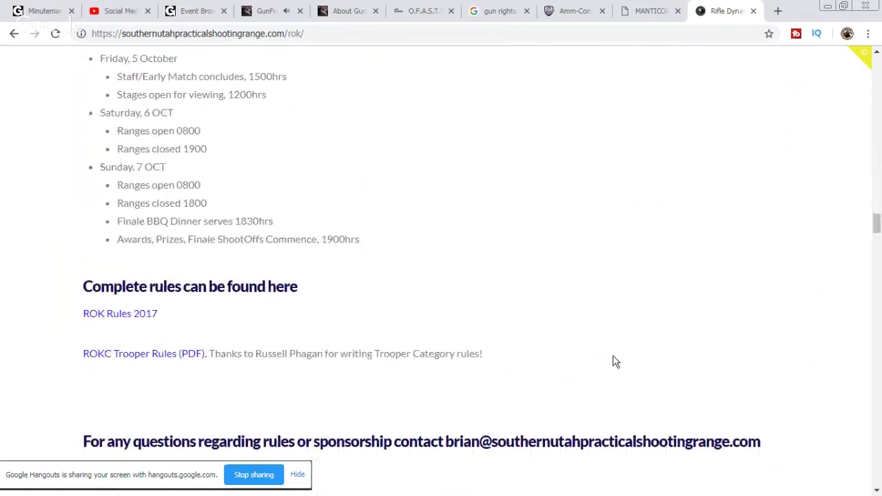
pyautogui.scroll(-5, 615, 363)
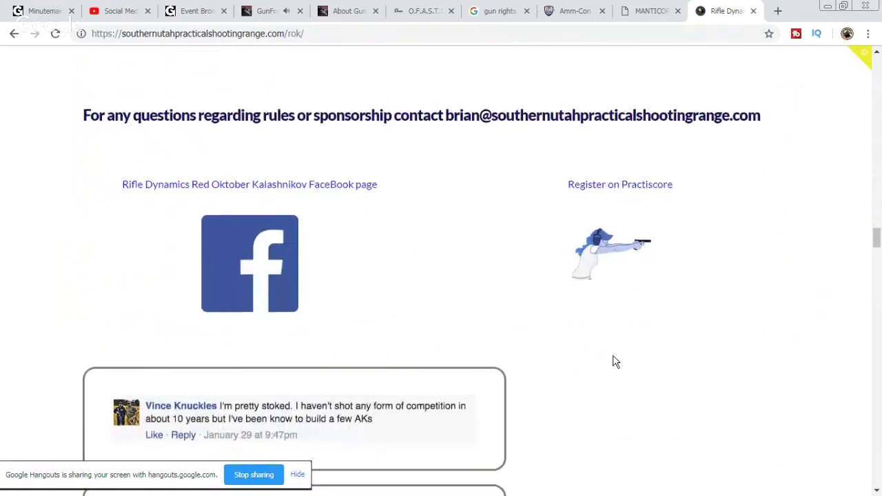
pyautogui.scroll(-3, 616, 362)
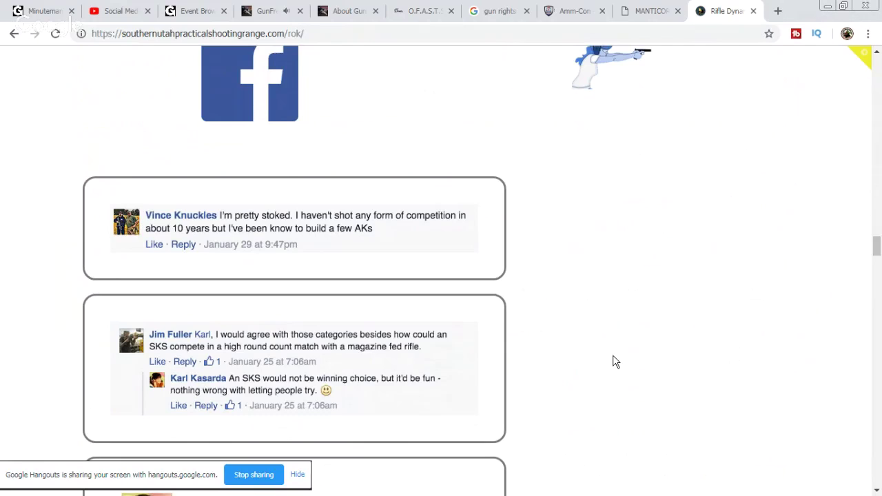
pyautogui.scroll(-5, 613, 356)
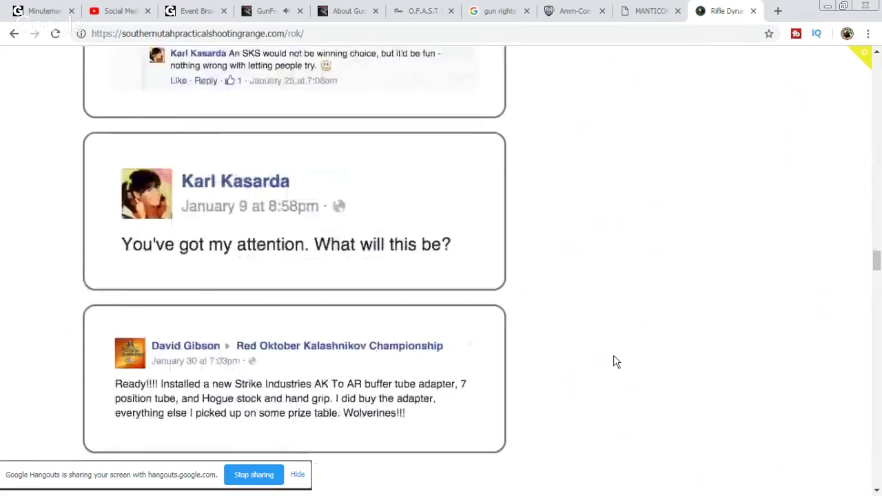
pyautogui.scroll(-2, 613, 357)
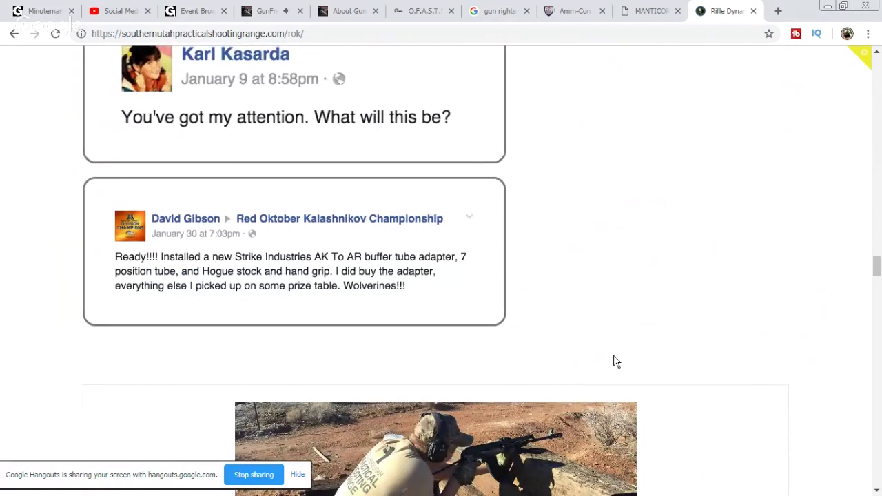
pyautogui.scroll(-10, 614, 356)
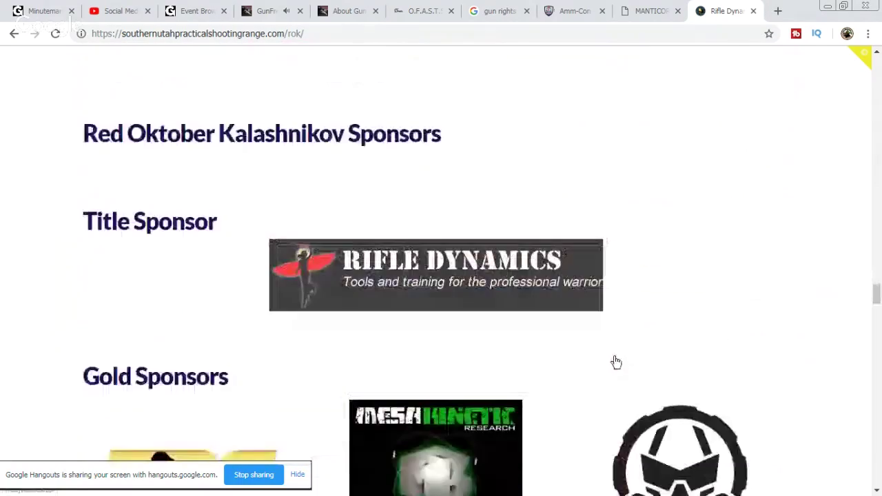
pyautogui.scroll(-13, 616, 362)
pyautogui.scroll(-15, 616, 366)
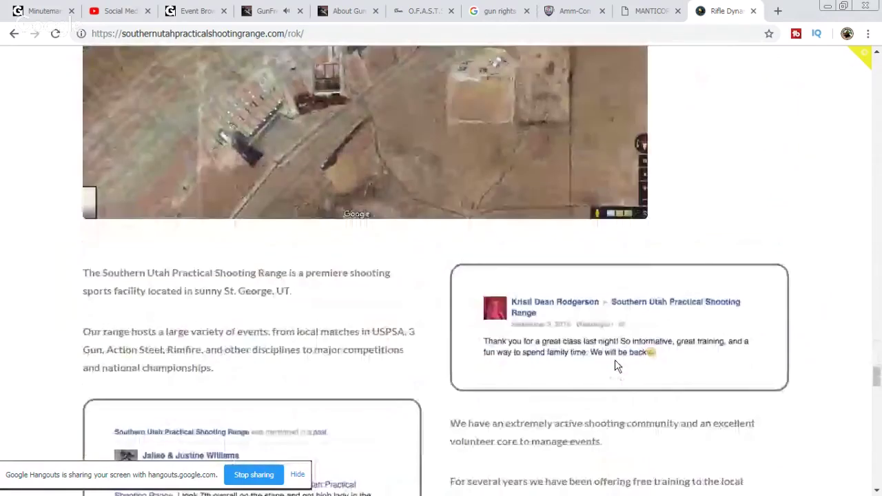
pyautogui.scroll(-4, 617, 366)
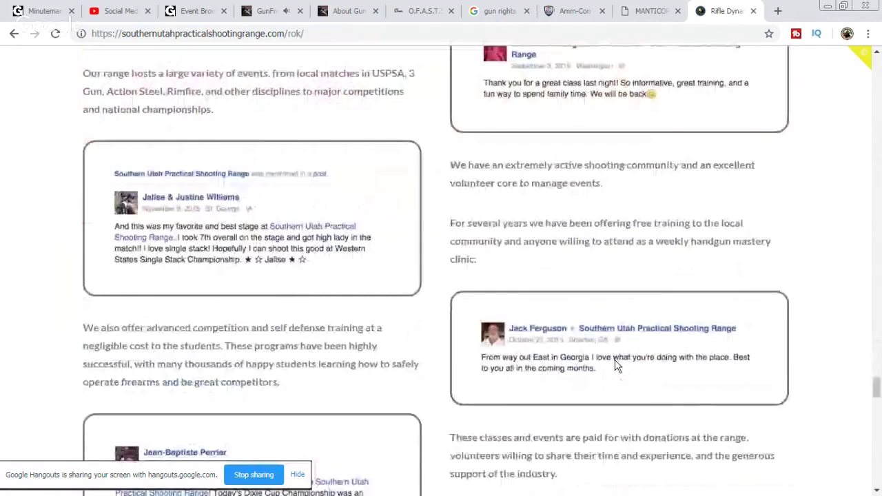
pyautogui.scroll(-5, 617, 367)
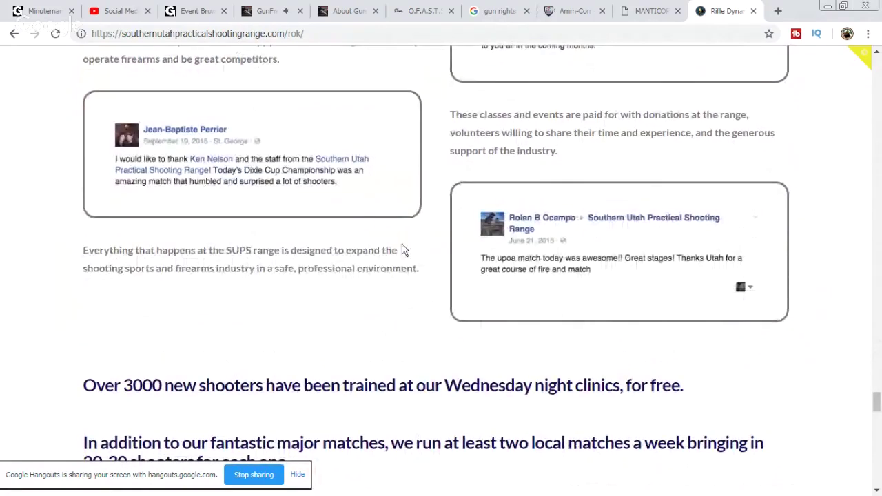
pyautogui.scroll(-5, 466, 246)
pyautogui.scroll(-10, 508, 252)
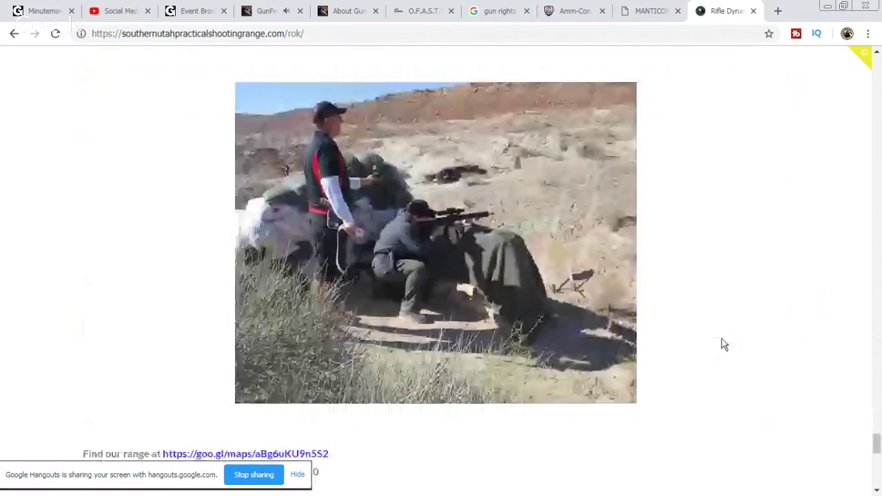
pyautogui.scroll(-4, 722, 338)
pyautogui.scroll(-2, 723, 340)
pyautogui.scroll(-2, 723, 340)
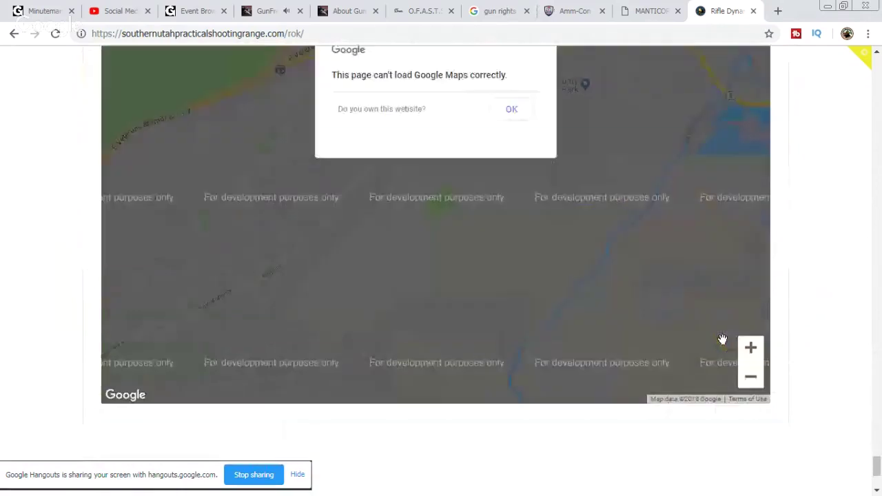
pyautogui.scroll(-3, 722, 340)
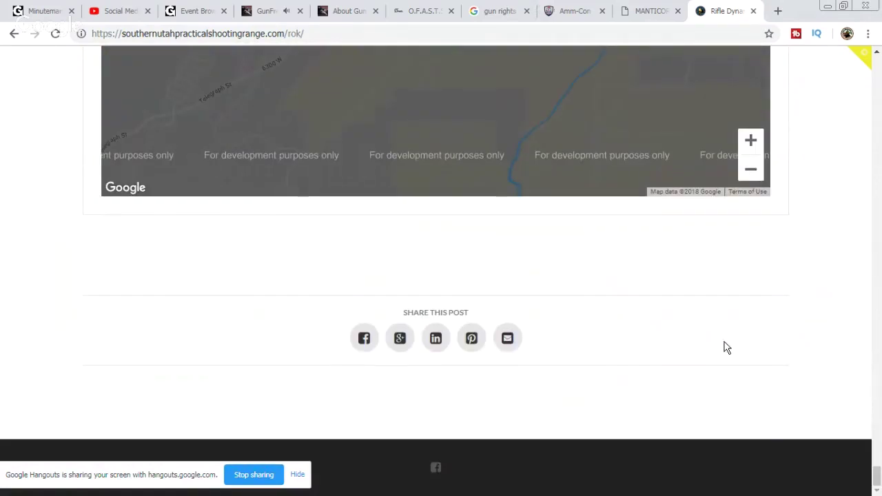
pyautogui.moveTo(876, 475); pyautogui.dragTo(861, 53)
pyautogui.click(674, 98)
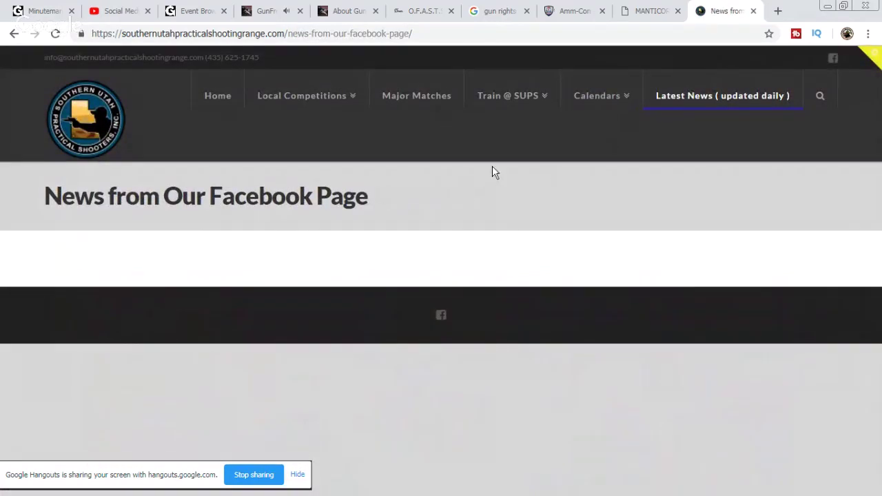
# Step: Open the range's match calendar from the calendar pages list
pyautogui.click(595, 98)
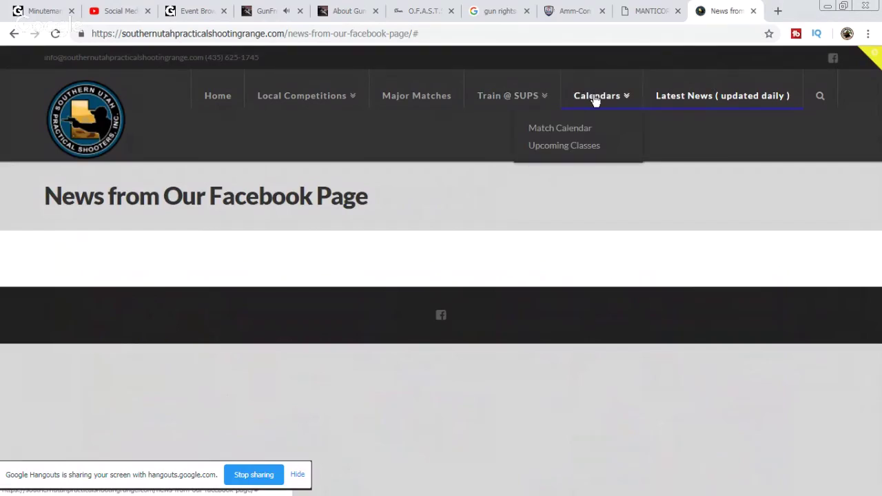
pyautogui.click(584, 130)
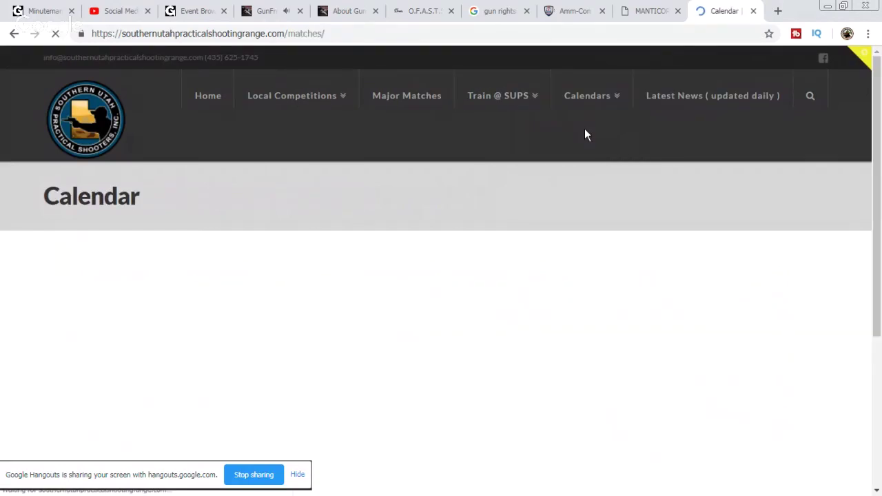
pyautogui.scroll(-3, 581, 177)
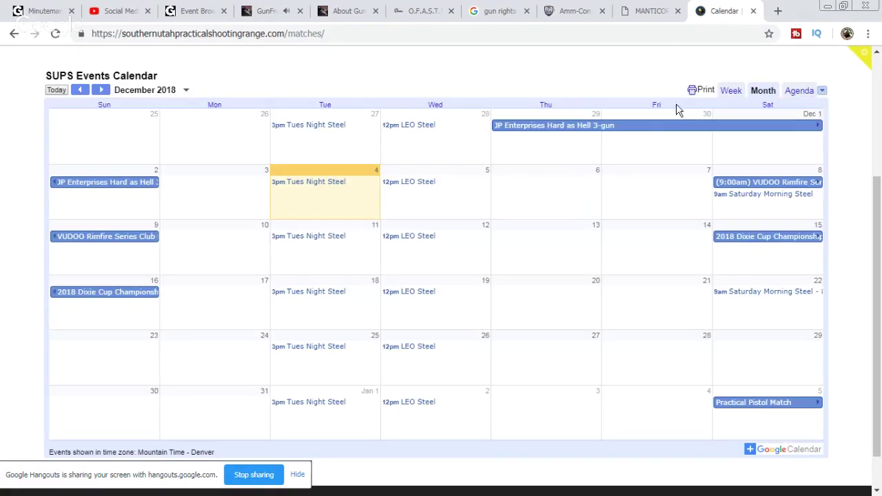
# Step: Jump the events calendar to October 2019 using the month picker
pyautogui.click(185, 90)
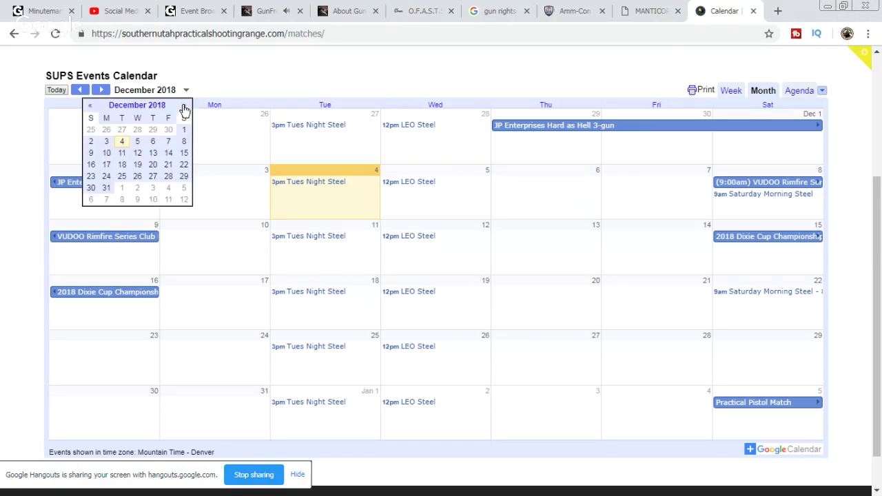
pyautogui.click(183, 106)
pyautogui.click(184, 106)
pyautogui.click(183, 106)
pyautogui.click(183, 107)
pyautogui.click(184, 107)
pyautogui.click(184, 107)
pyautogui.click(183, 107)
pyautogui.click(183, 107)
pyautogui.click(183, 107)
pyautogui.click(184, 106)
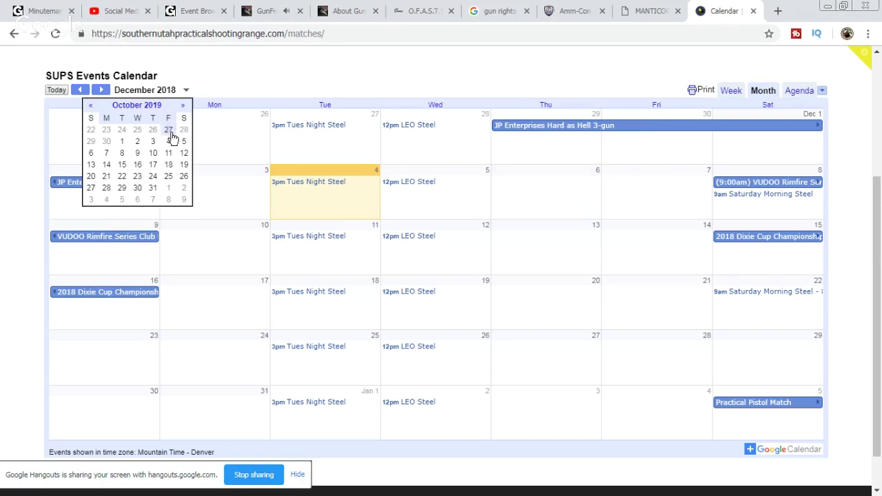
pyautogui.click(135, 143)
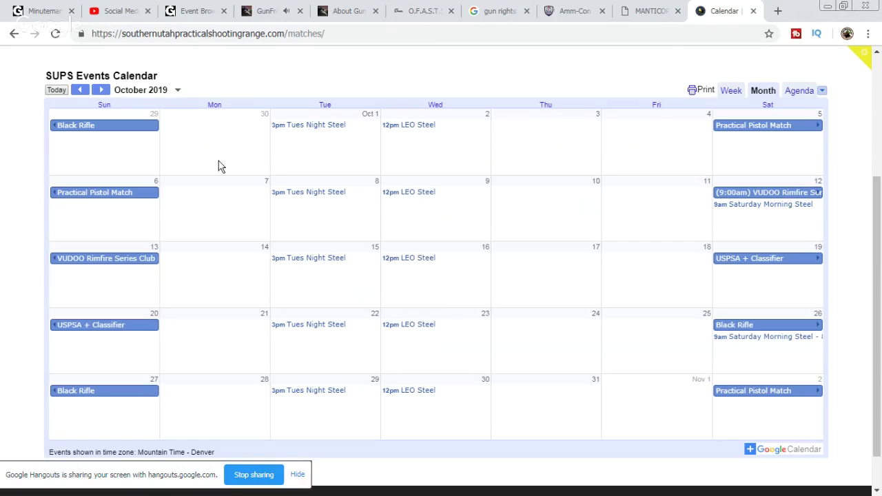
# Step: Step the calendar to November 2019, then close the Calendar tab
pyautogui.click(81, 91)
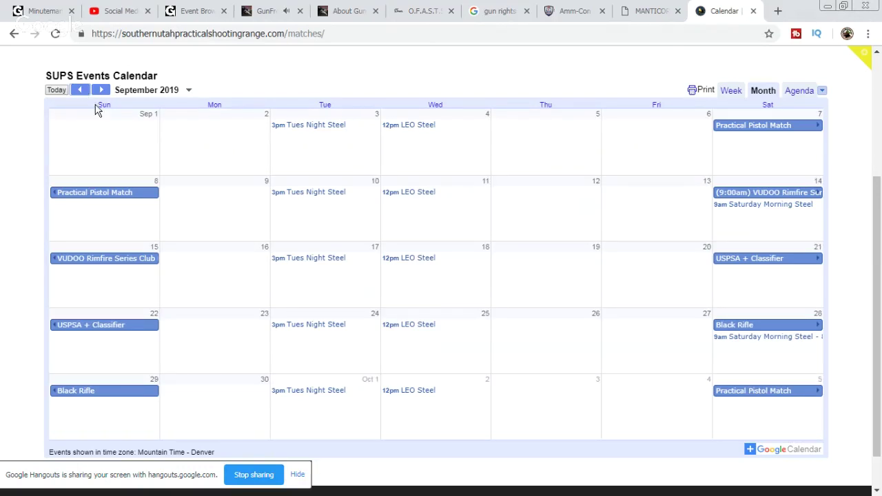
pyautogui.click(102, 92)
pyautogui.click(102, 93)
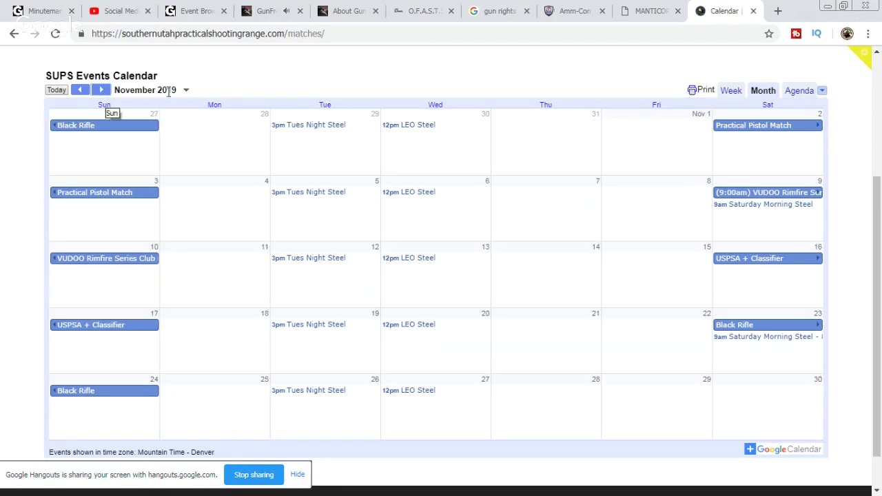
pyautogui.click(754, 12)
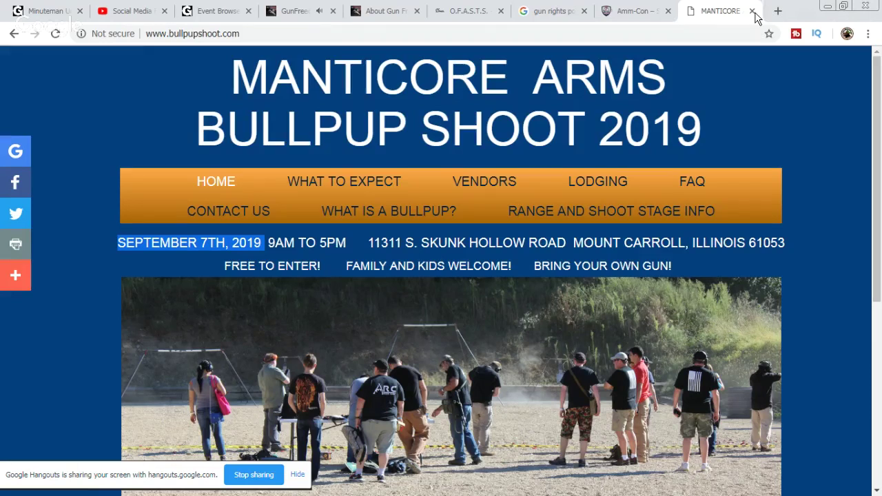
# Step: Close the Manticore Arms tab and follow AMM-Con's Second Amendment Foundation sponsor banner
pyautogui.click(753, 11)
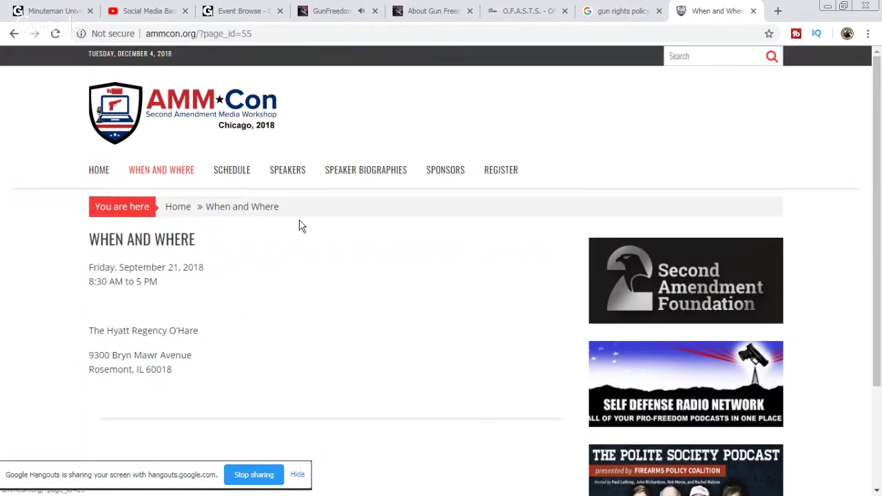
pyautogui.scroll(-3, 309, 230)
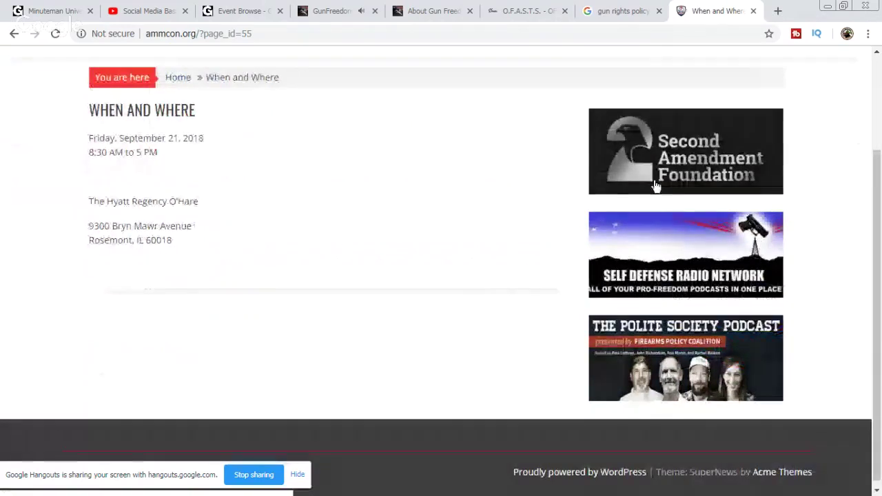
pyautogui.click(667, 169)
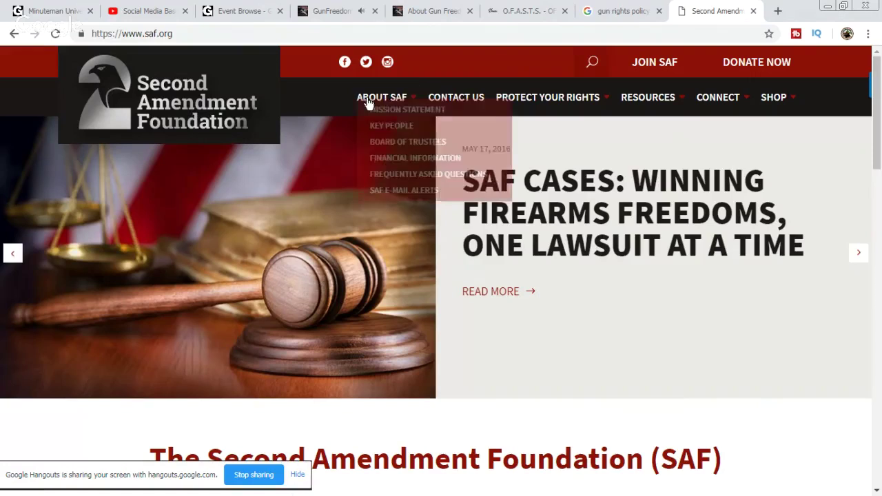
# Step: Look over the saf.org home page and its top menus, dismissing the email subscription pop-up
pyautogui.scroll(-3, 488, 164)
pyautogui.scroll(-3, 489, 164)
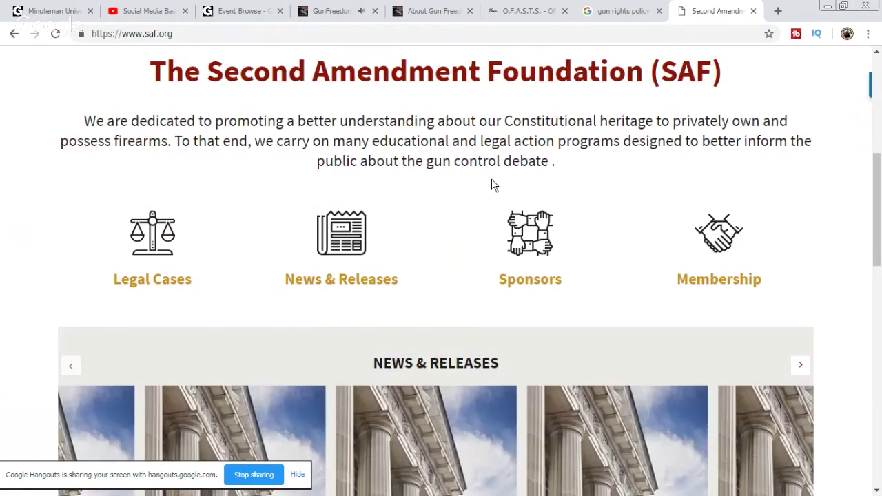
pyautogui.scroll(-9, 492, 185)
pyautogui.scroll(-2, 696, 296)
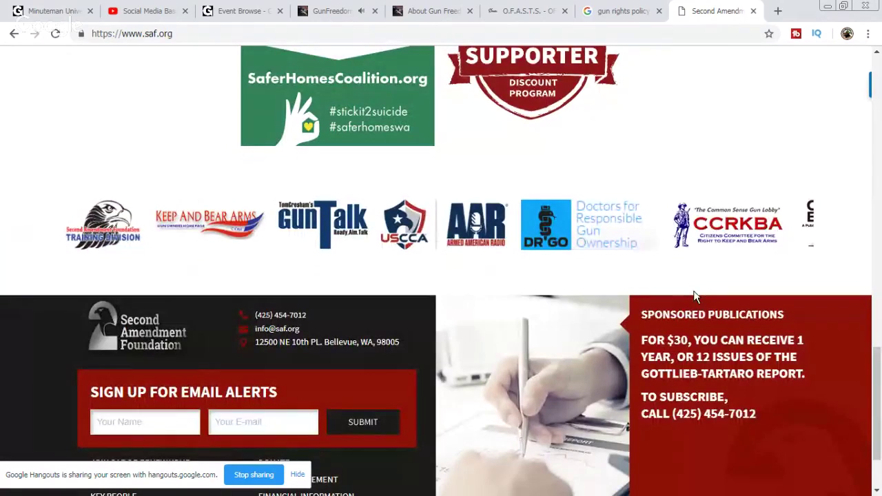
pyautogui.scroll(-2, 695, 295)
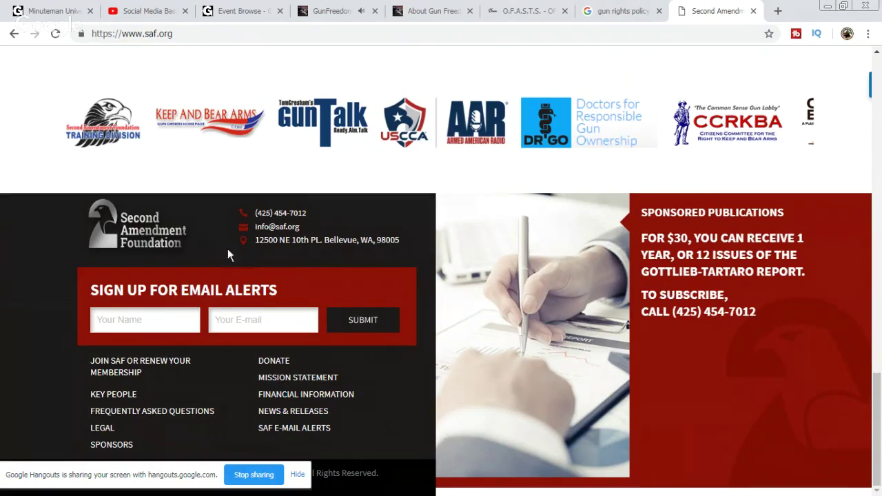
pyautogui.scroll(4, 711, 189)
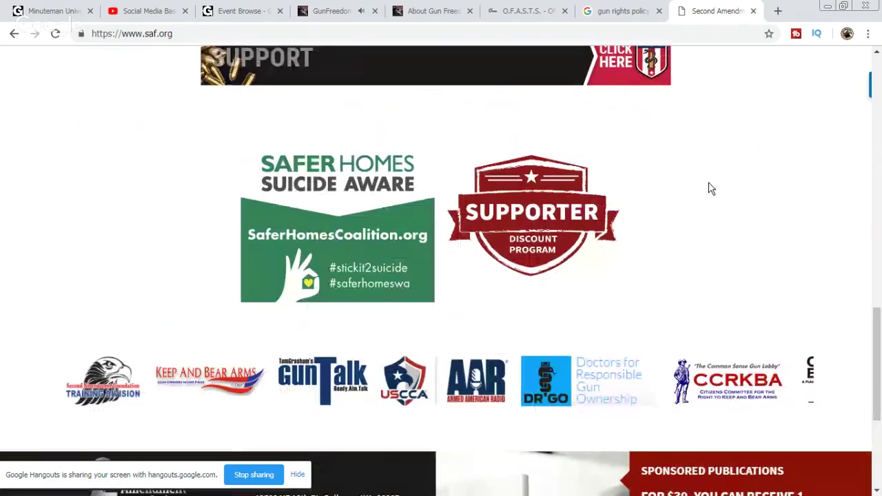
pyautogui.scroll(15, 717, 179)
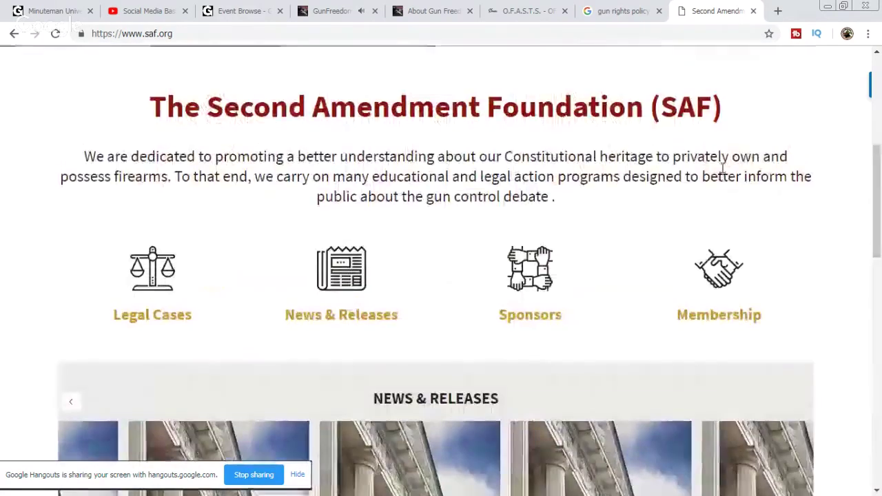
pyautogui.scroll(1, 723, 167)
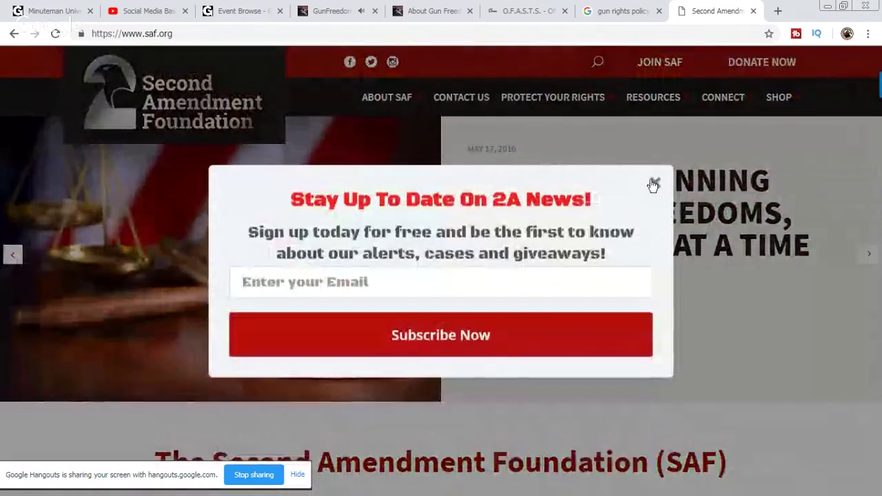
pyautogui.click(654, 184)
pyautogui.moveTo(501, 109)
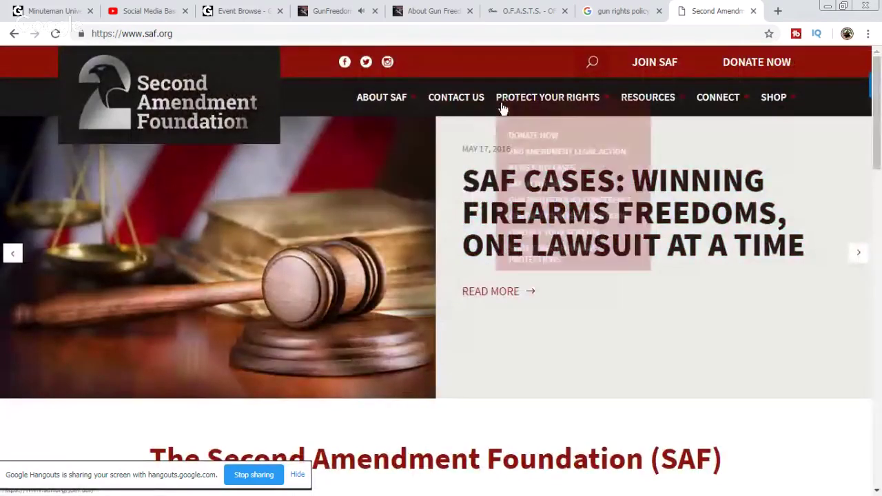
pyautogui.moveTo(630, 109)
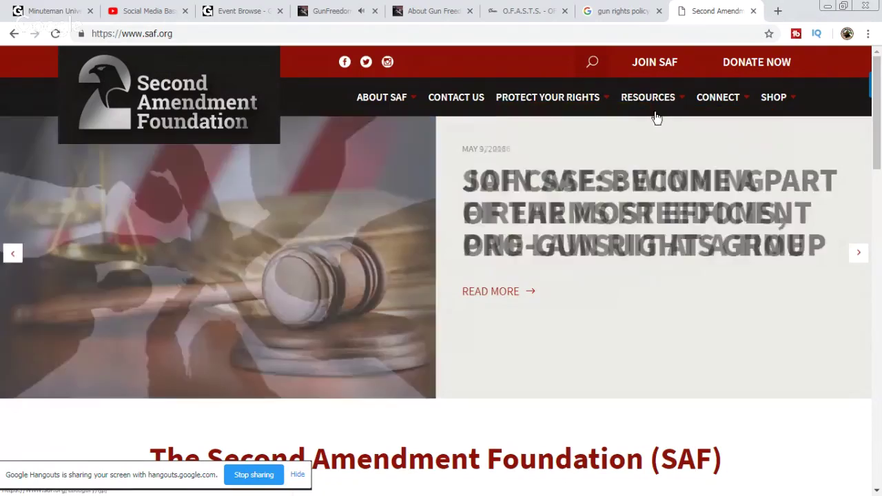
pyautogui.moveTo(736, 108)
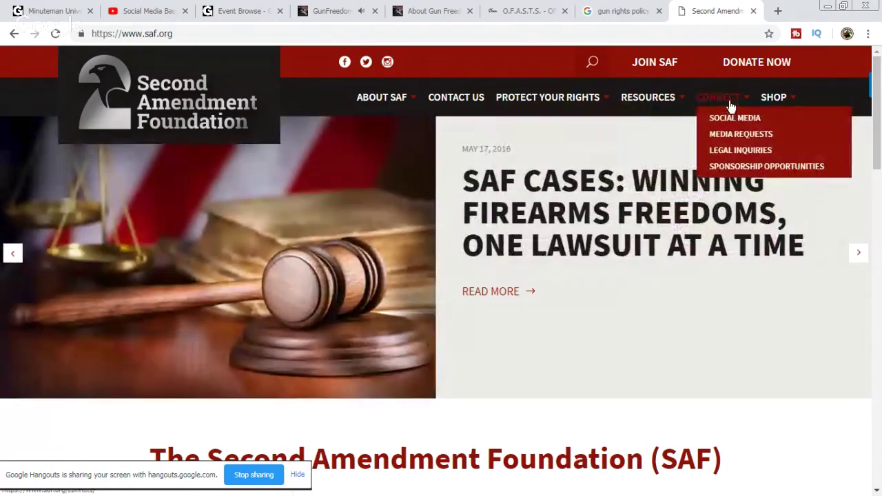
pyautogui.moveTo(668, 105)
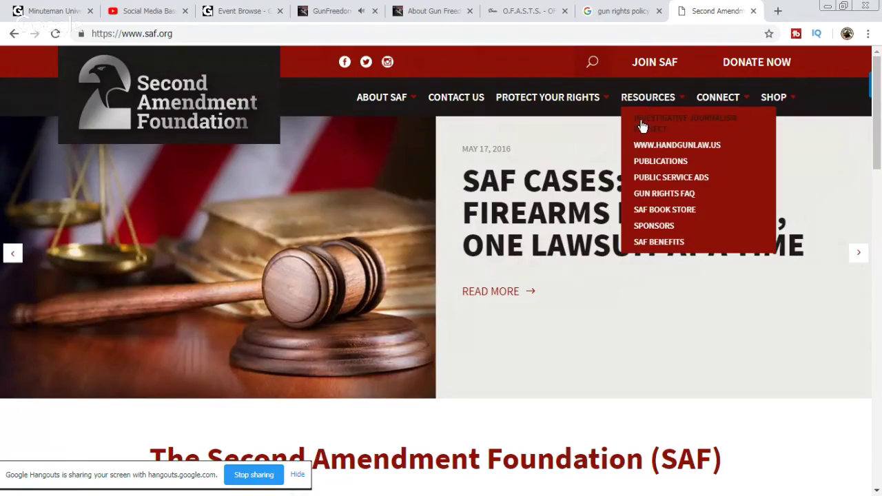
pyautogui.moveTo(533, 108)
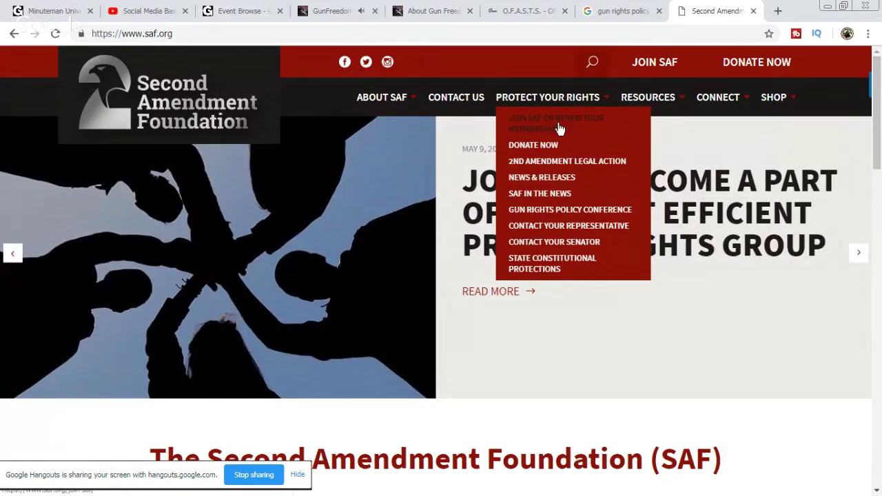
pyautogui.moveTo(393, 105)
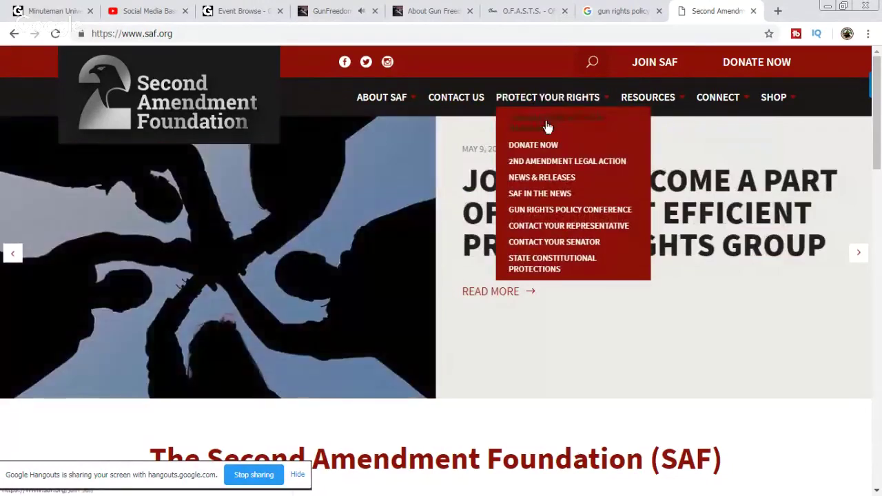
# Step: Confirm the 2019 Gun Rights Policy Conference is in Phoenix, close SAF, and switch to O.F.A.S.T.S
pyautogui.click(583, 213)
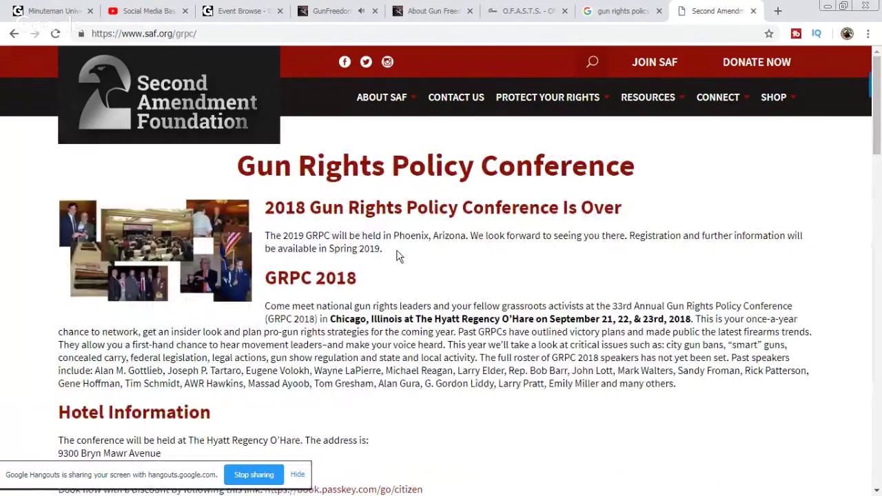
pyautogui.moveTo(397, 257); pyautogui.dragTo(300, 235)
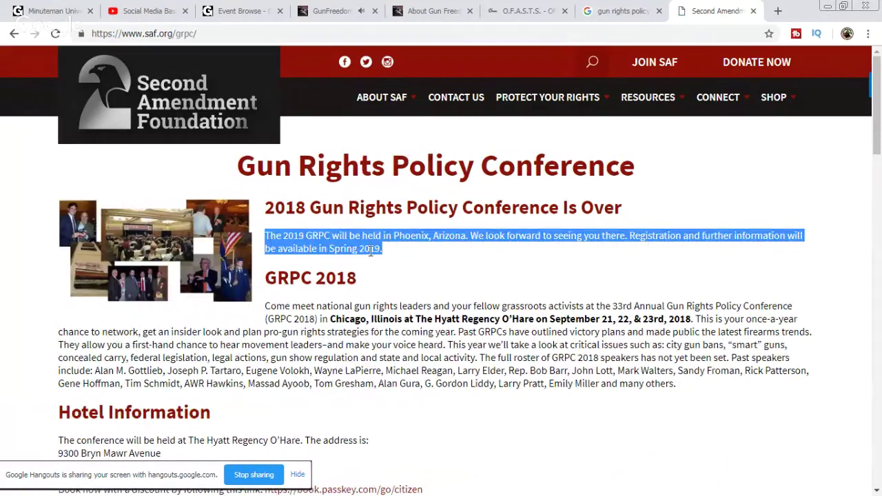
pyautogui.tripleClick(424, 207)
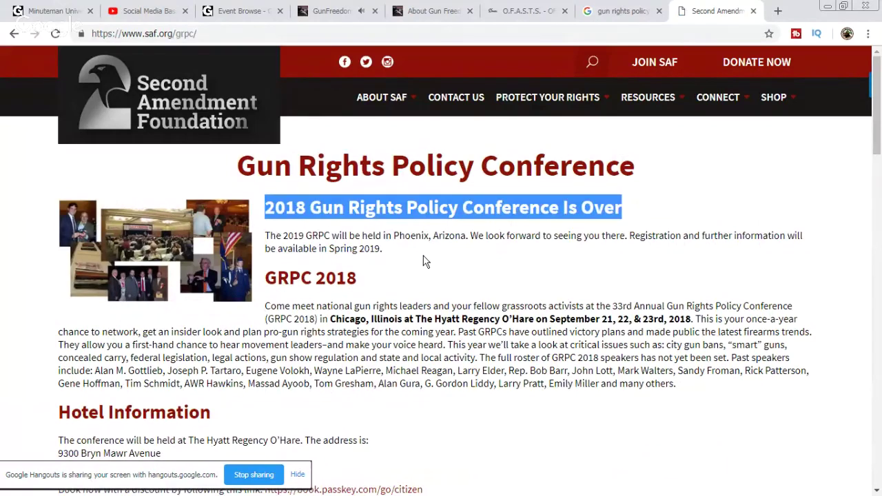
pyautogui.scroll(-1, 423, 255)
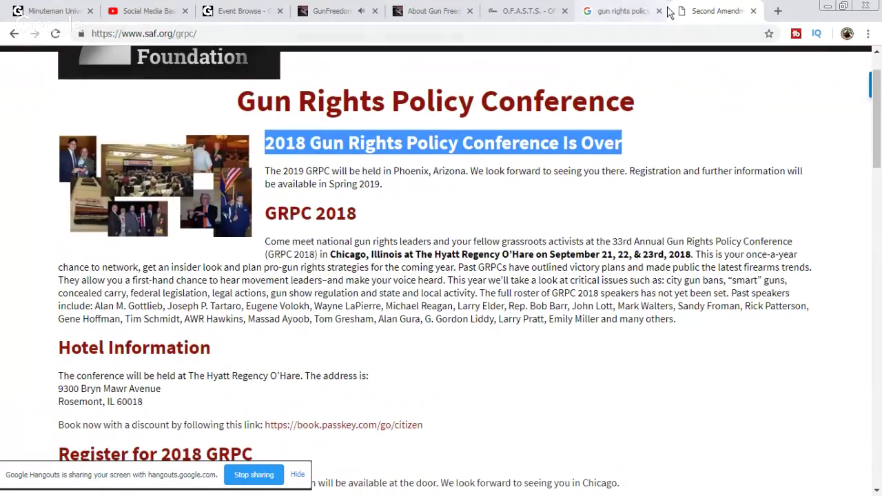
pyautogui.click(754, 11)
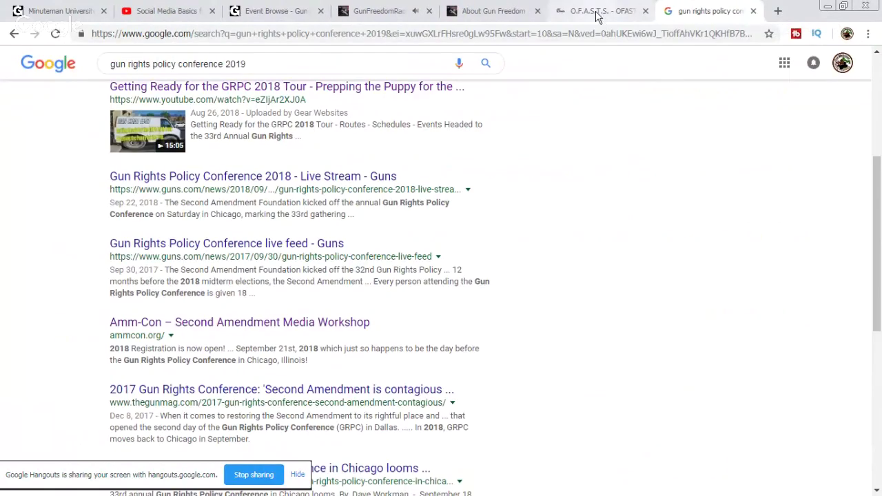
pyautogui.click(597, 12)
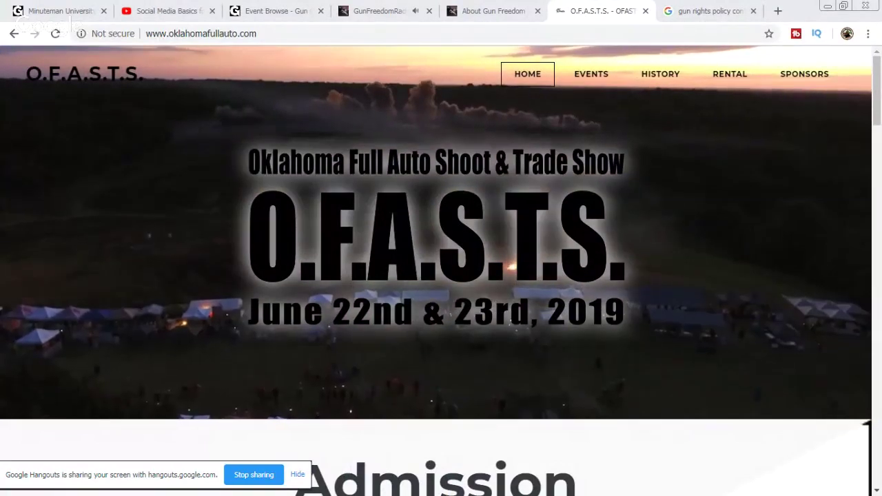
# Step: Briefly check the GunChannels events list, then return to the O.F.A.S.T.S. trade show site
pyautogui.click(262, 10)
pyautogui.click(324, 232)
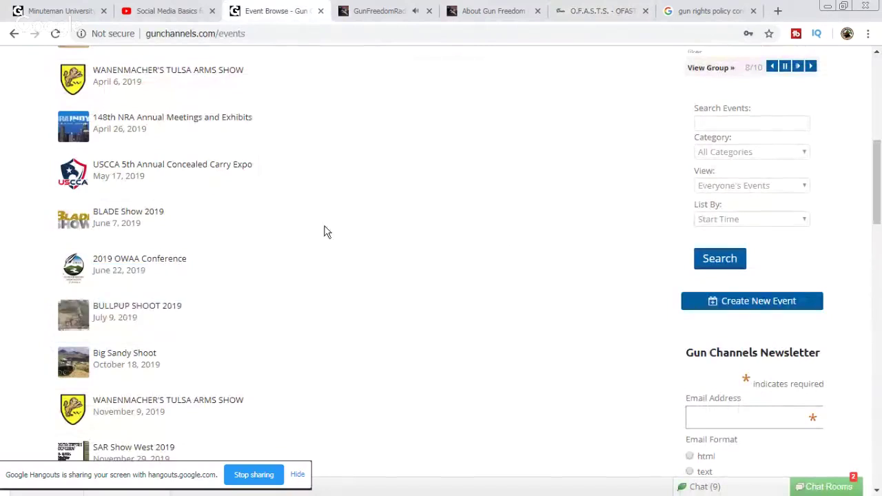
pyautogui.scroll(2, 351, 232)
pyautogui.scroll(-3, 351, 232)
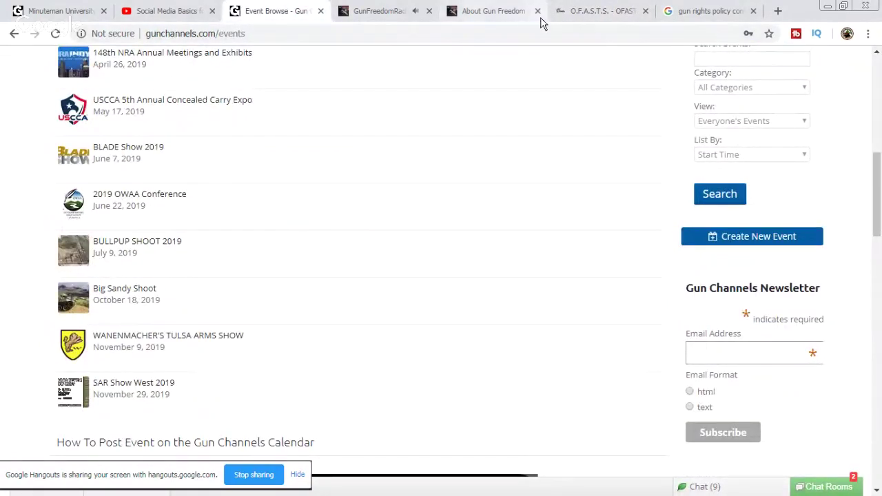
pyautogui.click(599, 11)
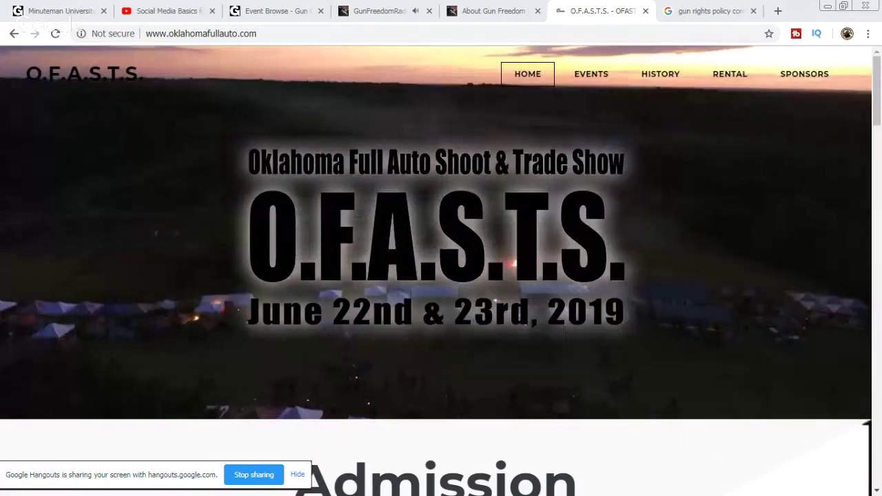
# Step: Reload the GunChannels events list and highlight the Oklahoma and BULLPUP SHOOT 2019 entries
pyautogui.click(279, 11)
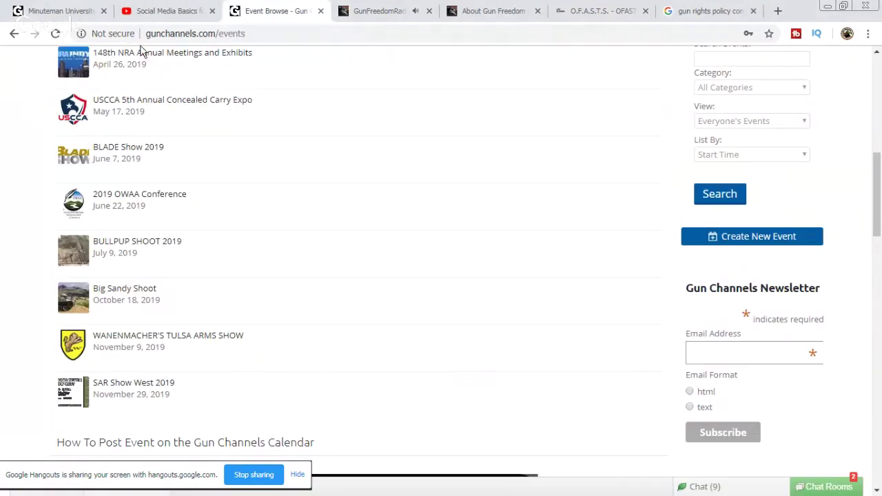
pyautogui.scroll(4, 135, 81)
pyautogui.scroll(3, 135, 81)
pyautogui.click(56, 34)
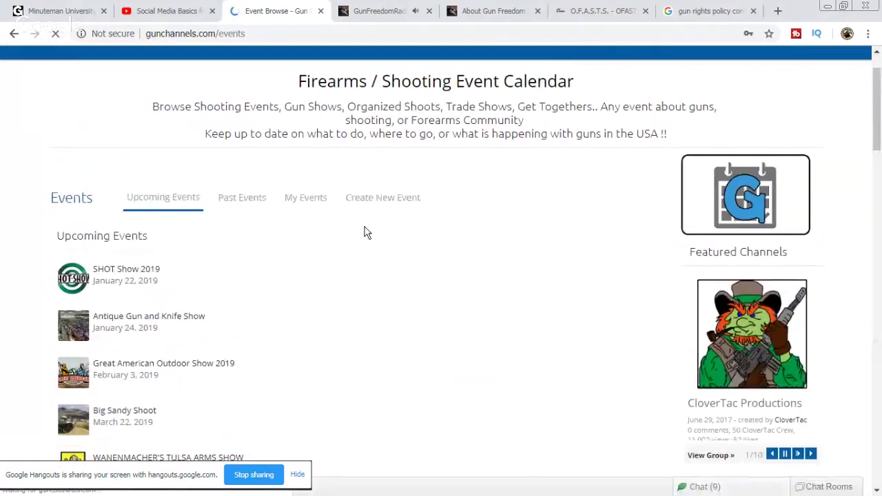
pyautogui.scroll(-2, 333, 279)
pyautogui.scroll(-2, 333, 280)
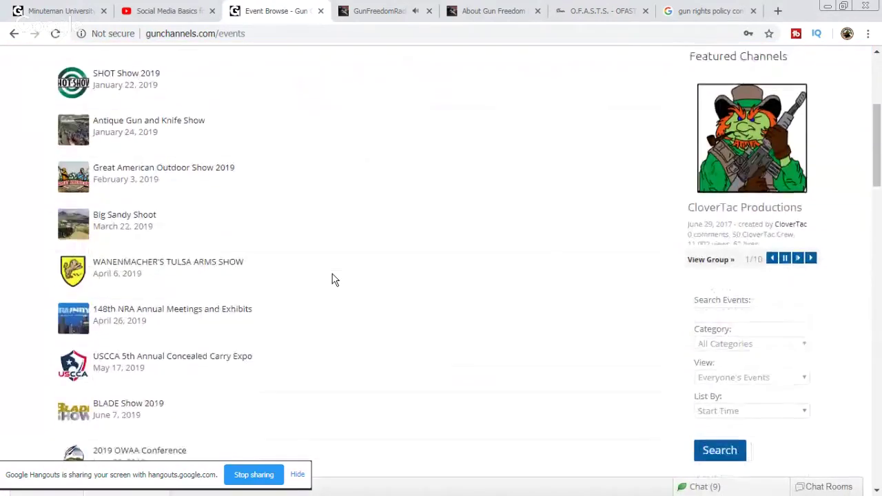
pyautogui.scroll(-1, 337, 279)
pyautogui.scroll(-1, 337, 279)
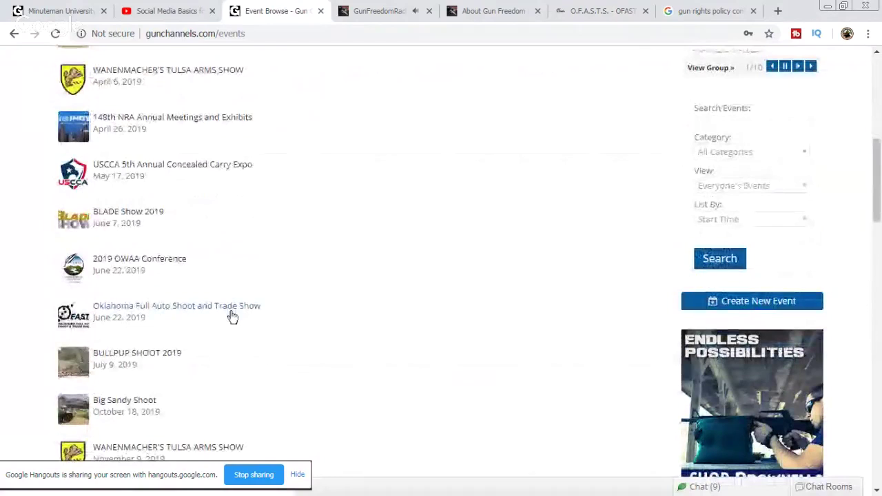
pyautogui.moveTo(297, 325); pyautogui.dragTo(97, 290)
pyautogui.scroll(-1, 307, 332)
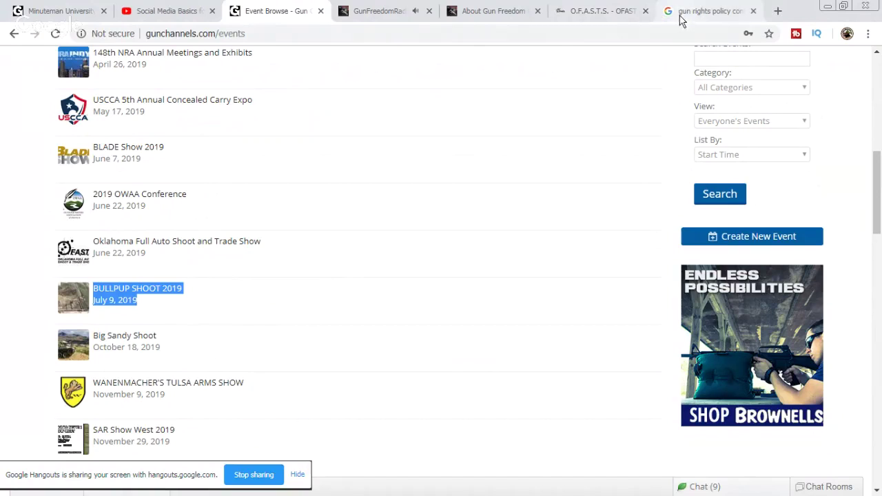
# Step: Replace the gun rights policy conference query with 'bullpup shoot 2019' and search
pyautogui.click(615, 13)
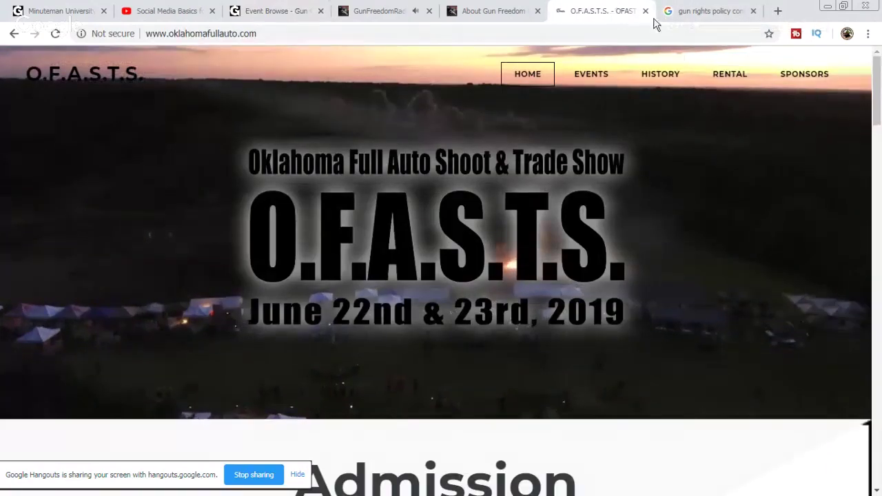
pyautogui.click(647, 13)
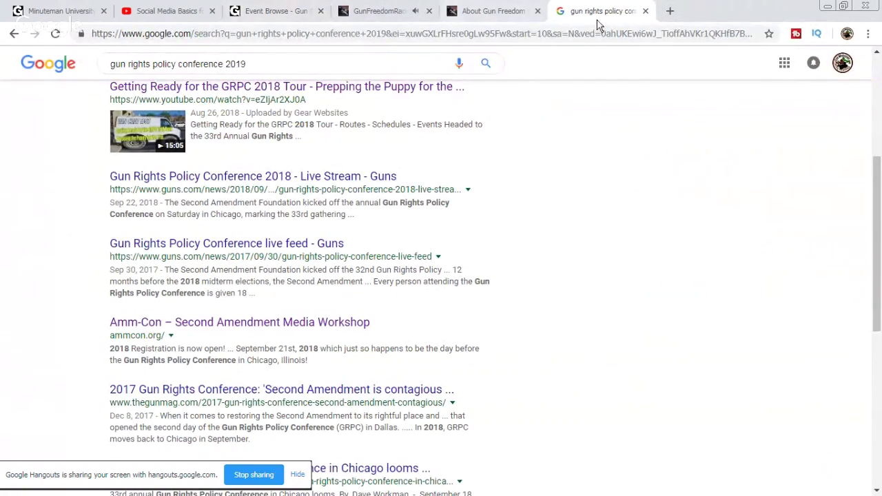
pyautogui.moveTo(268, 61); pyautogui.dragTo(94, 66)
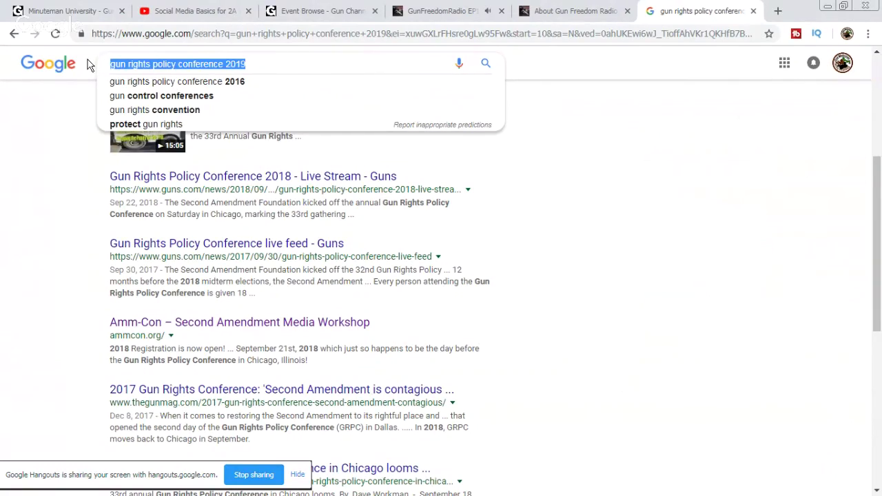
pyautogui.write('bull')
pyautogui.write('p')
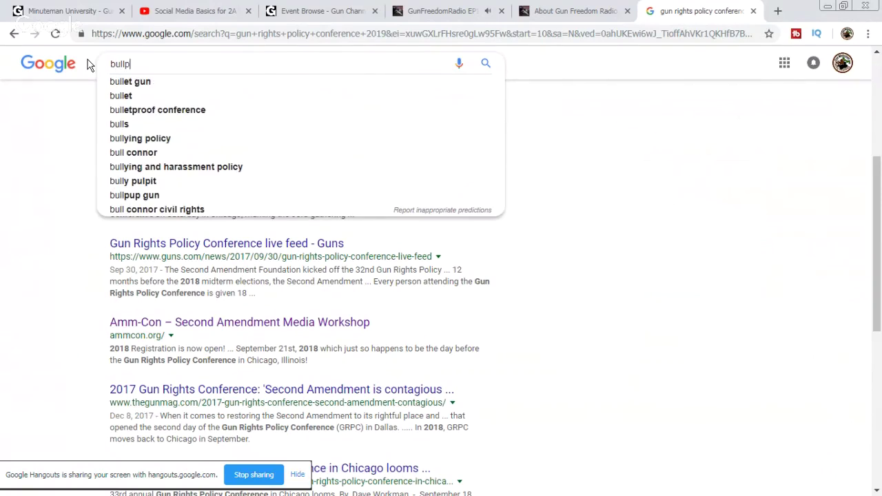
pyautogui.write('up sh')
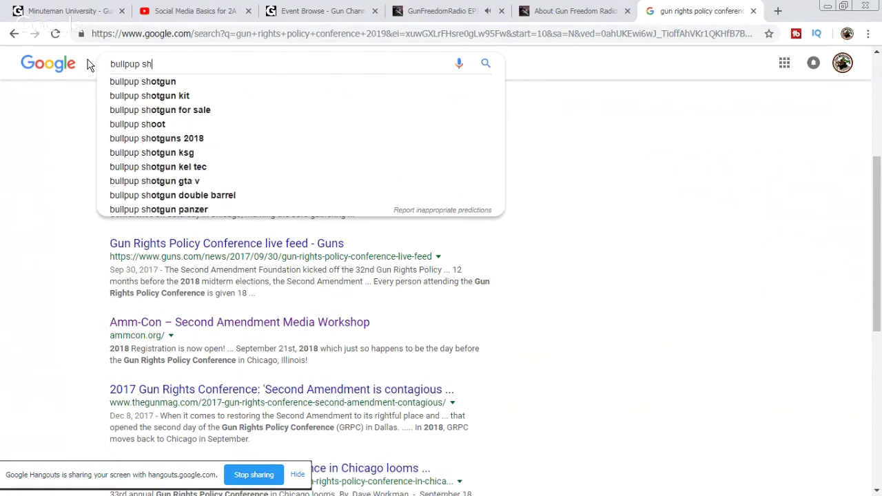
pyautogui.write('oot 2019')
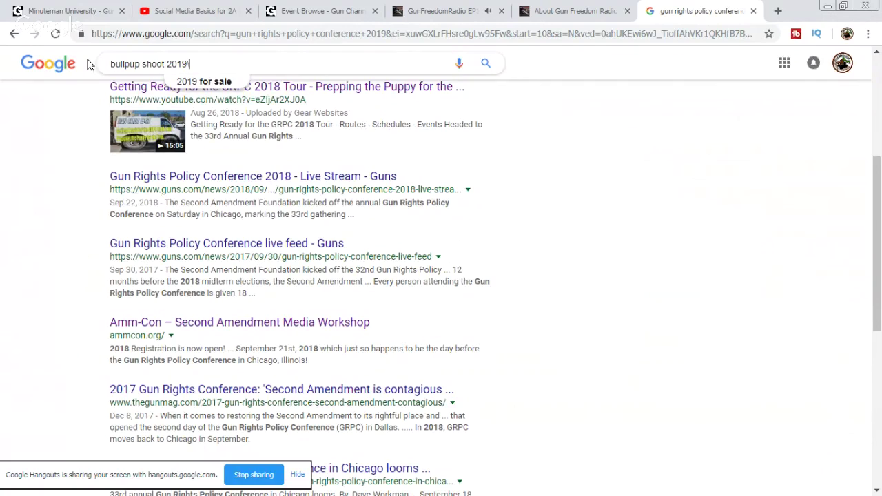
pyautogui.press('Return')
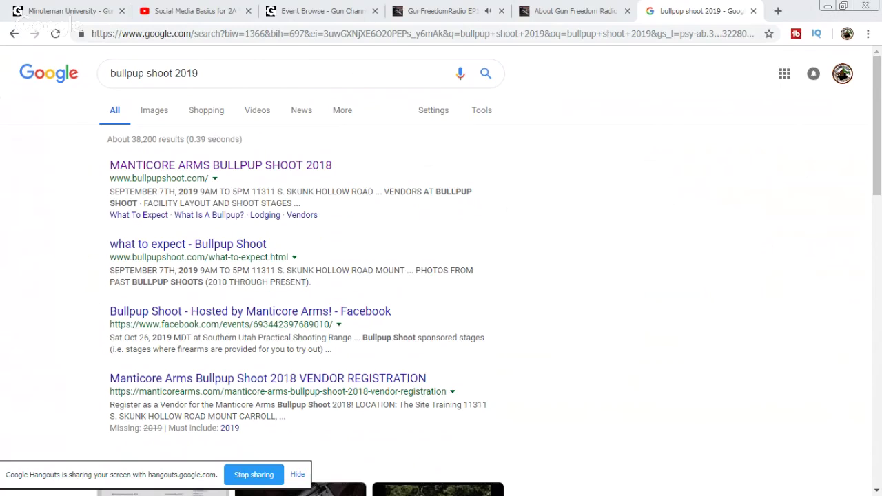
# Step: Switch back to the GunChannels events tab and reload the calendar page
pyautogui.click(324, 11)
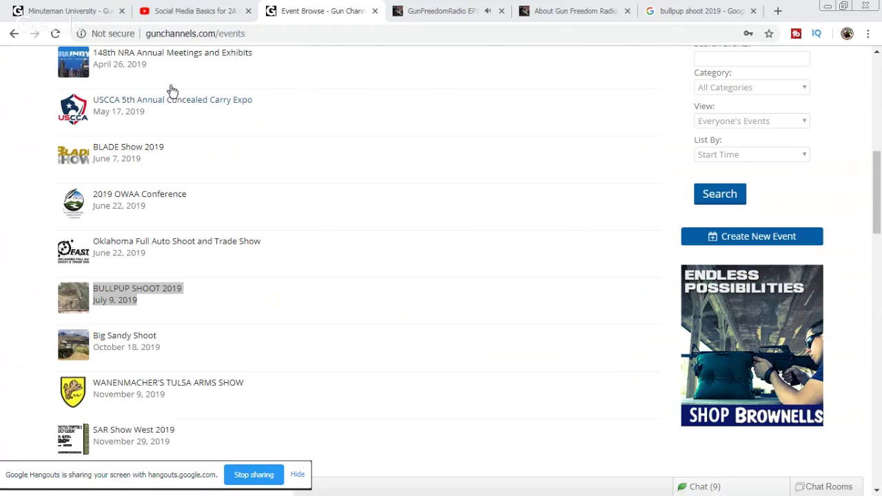
pyautogui.click(56, 35)
pyautogui.click(55, 34)
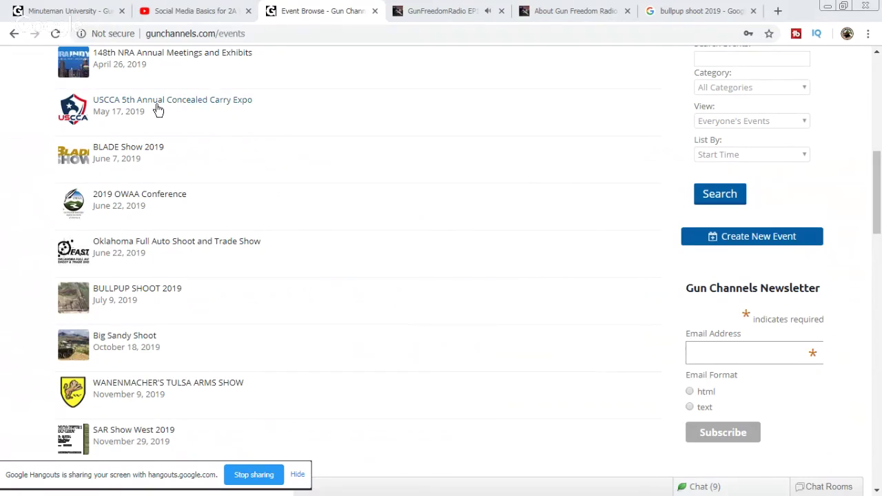
# Step: Open the Polite Society Podcast's Gun Freedom Radio guest page in a new tab and view it
pyautogui.click(460, 10)
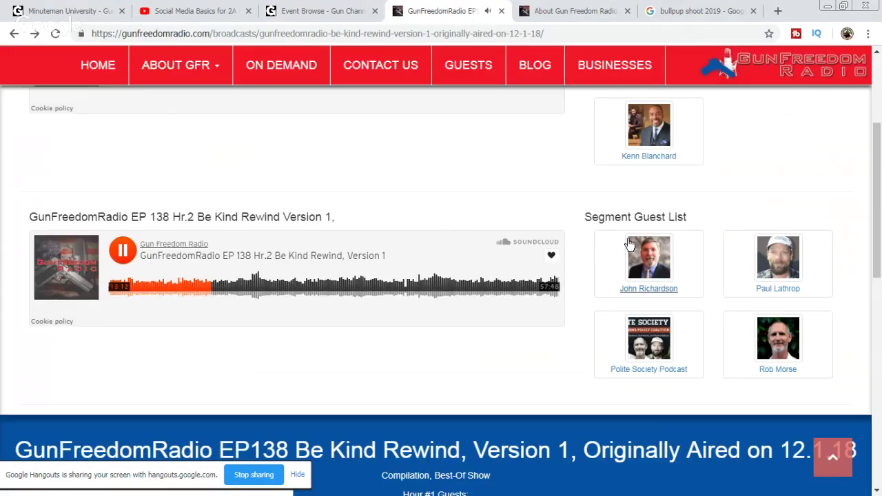
pyautogui.rightClick(666, 286)
pyautogui.click(695, 173)
pyautogui.hotkey('ctrl', 'Tab')
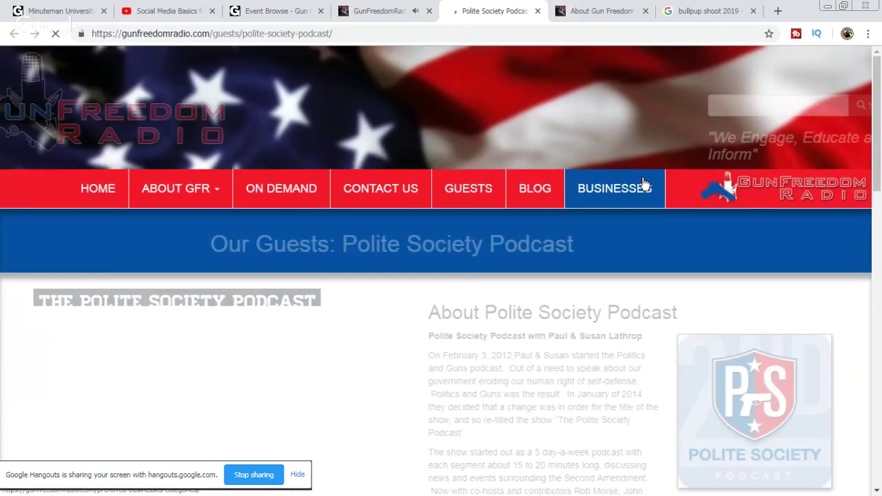
pyautogui.scroll(-2, 118, 298)
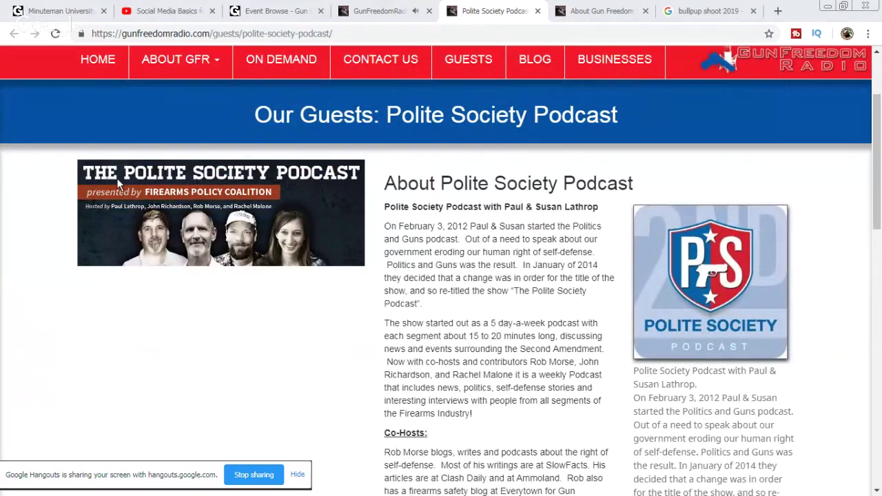
# Step: Open a Polite Society Podcast co-host's guest profile from the episode page in a new tab and view it
pyautogui.click(404, 10)
pyautogui.rightClick(662, 260)
pyautogui.click(689, 265)
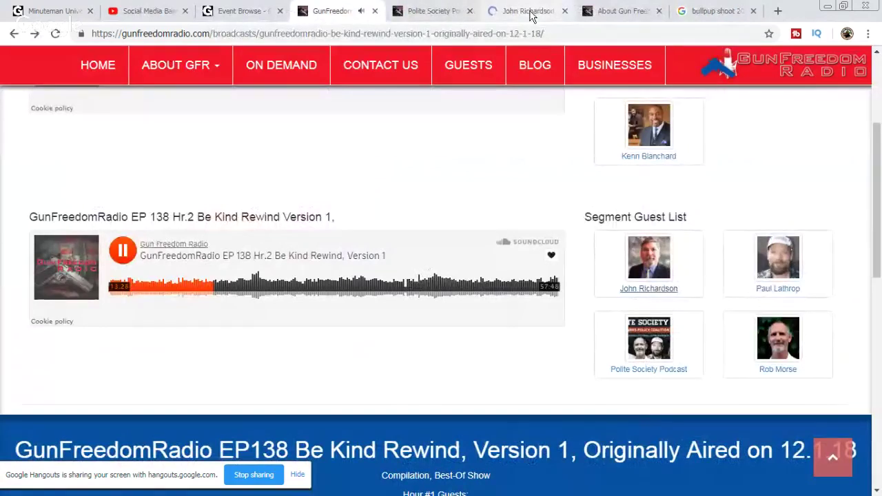
pyautogui.click(531, 15)
pyautogui.scroll(-4, 553, 279)
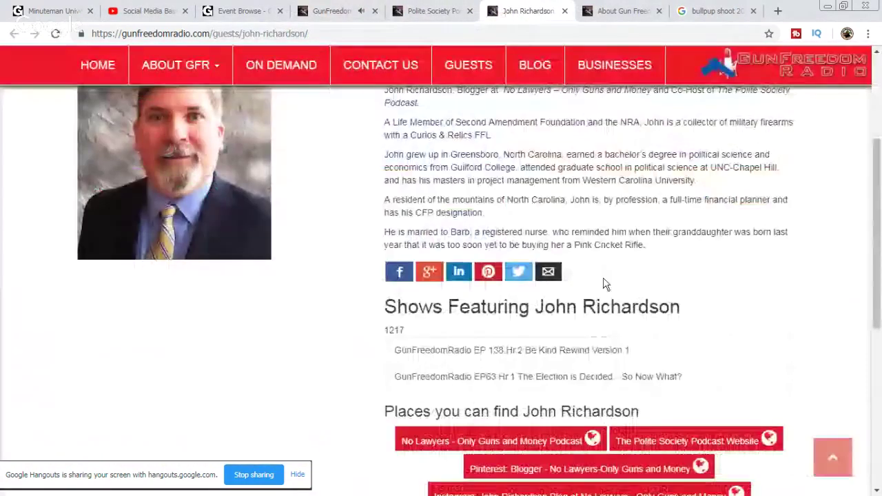
pyautogui.scroll(2, 604, 284)
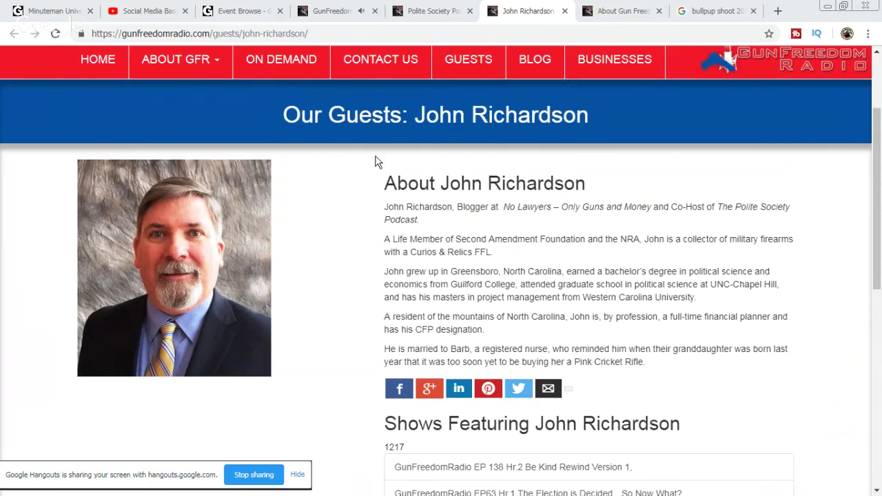
# Step: Reload the GunChannels events list and select the new September 7, 2019 BULLPUP SHOOT 2019 entry
pyautogui.click(245, 9)
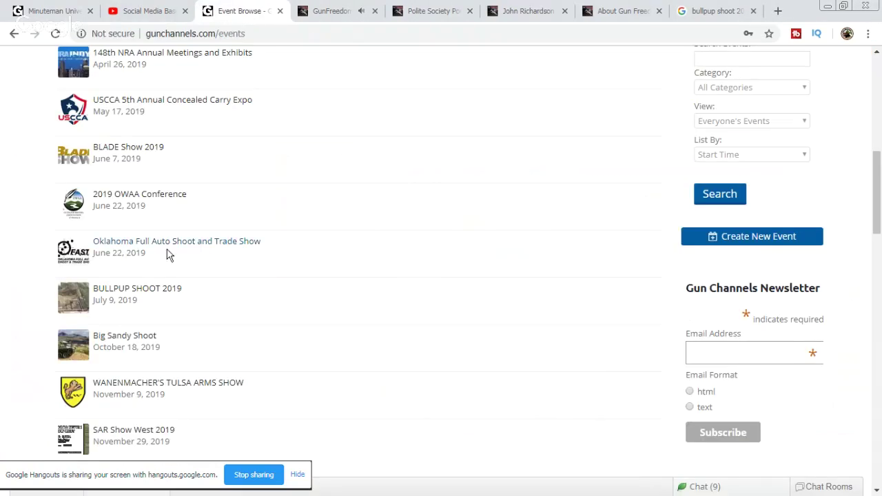
pyautogui.moveTo(206, 257); pyautogui.dragTo(88, 236)
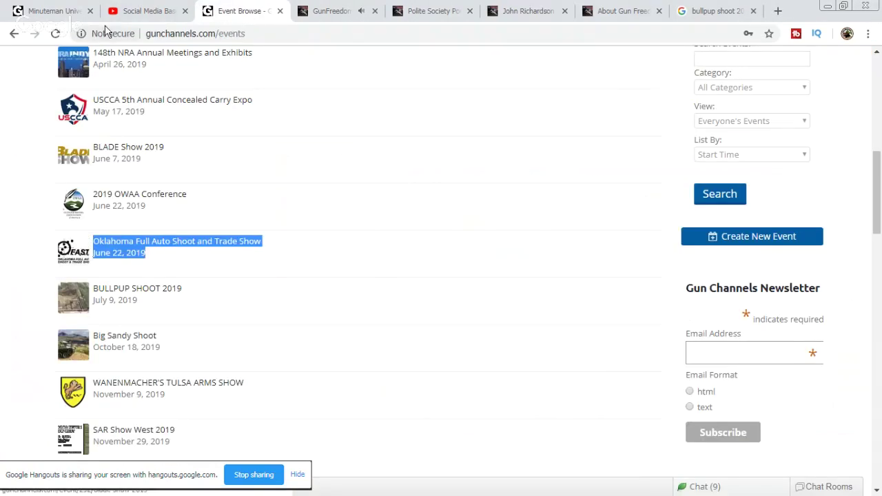
pyautogui.moveTo(147, 307); pyautogui.dragTo(97, 291)
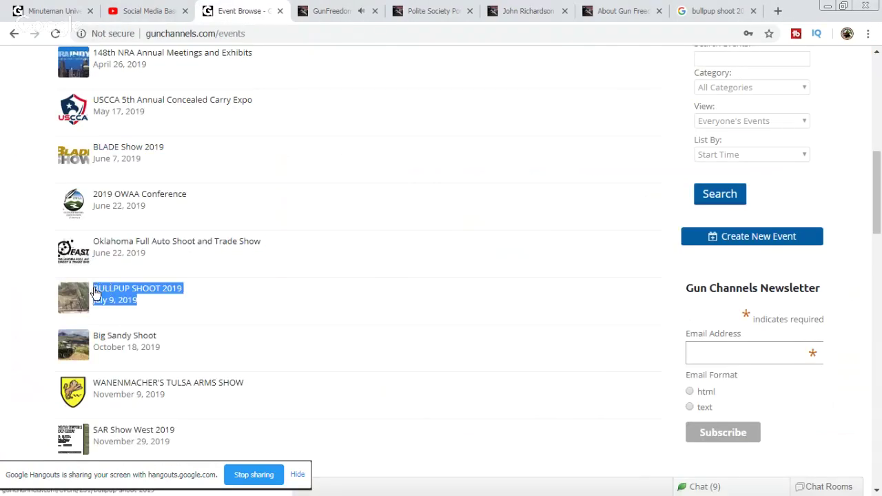
pyautogui.click(56, 33)
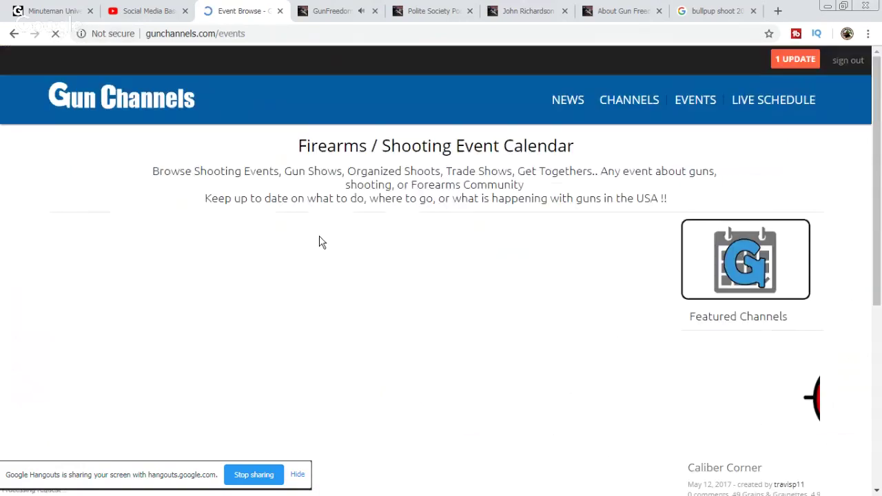
pyautogui.moveTo(167, 347); pyautogui.dragTo(90, 331)
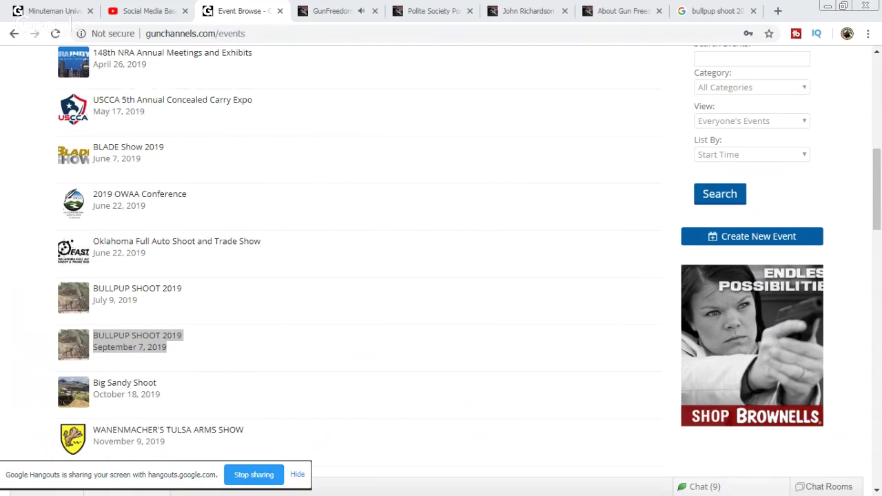
# Step: Reload the events calendar, check the BULLPUP SHOOT, Big Sandy and Oklahoma listings, then close the bullpup search tab
pyautogui.click(58, 34)
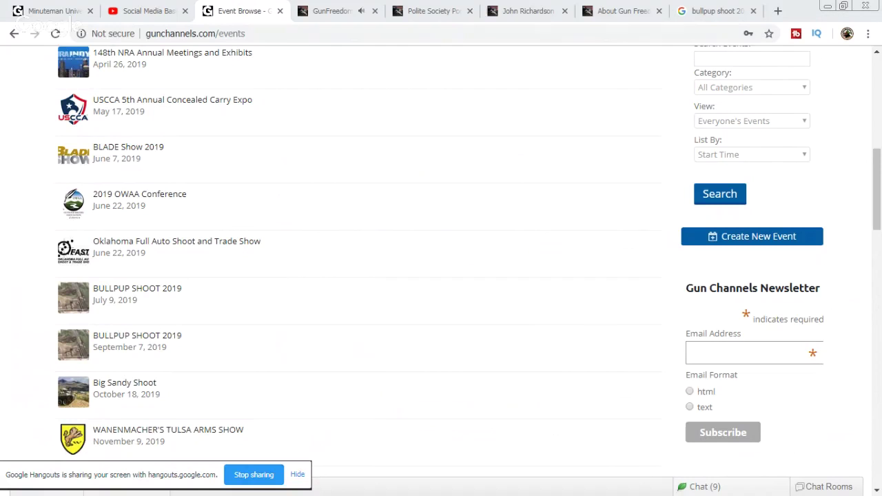
pyautogui.click(55, 33)
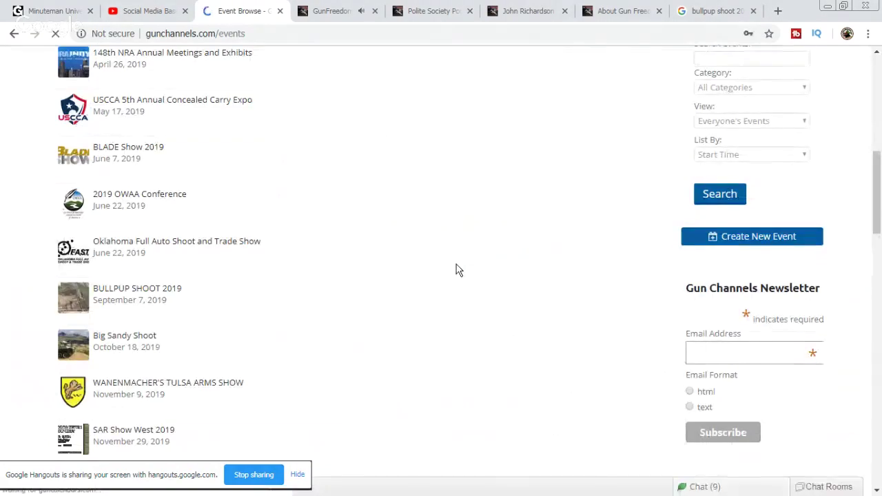
pyautogui.moveTo(192, 290); pyautogui.dragTo(88, 287)
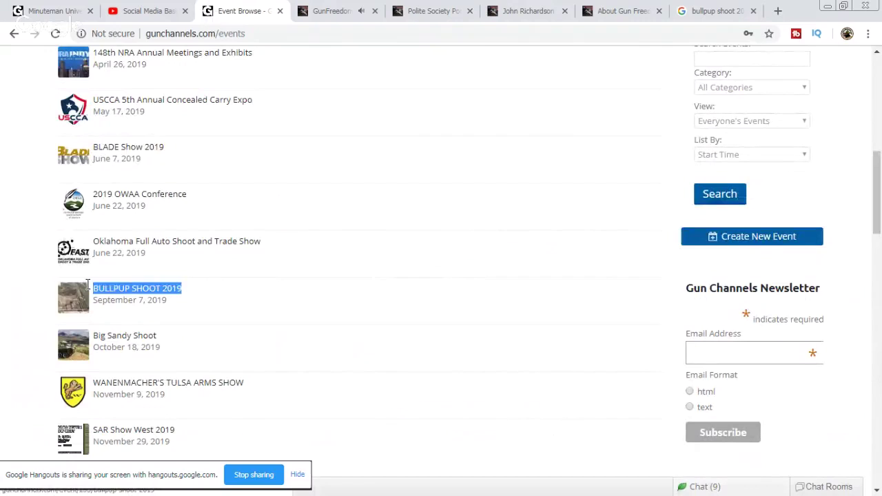
pyautogui.moveTo(187, 341); pyautogui.dragTo(98, 331)
pyautogui.moveTo(299, 252); pyautogui.dragTo(86, 249)
pyautogui.scroll(-2, 400, 262)
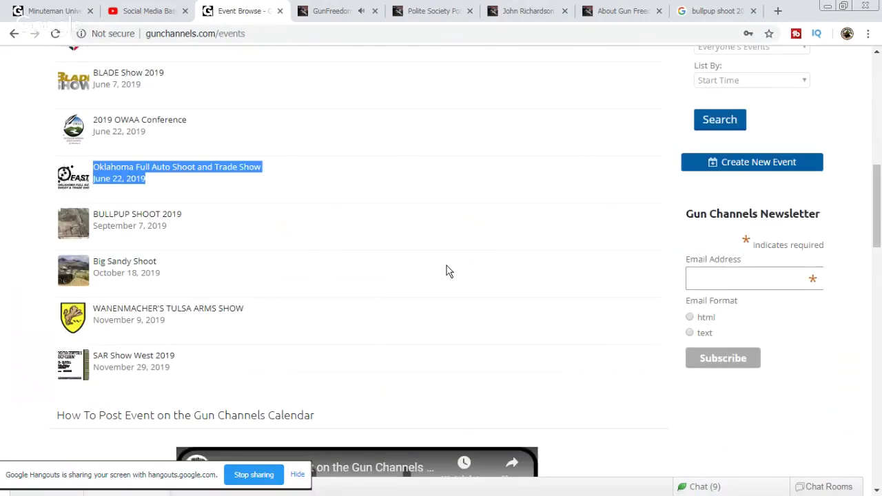
pyautogui.scroll(10, 483, 260)
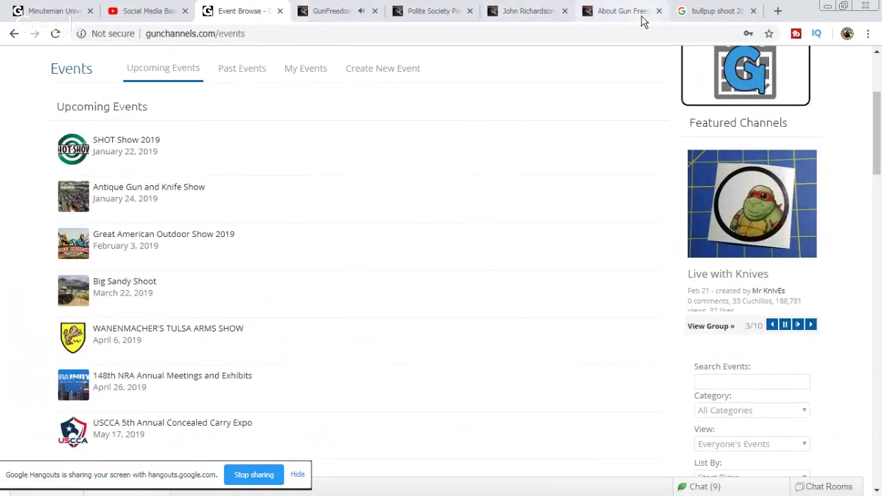
pyautogui.click(710, 12)
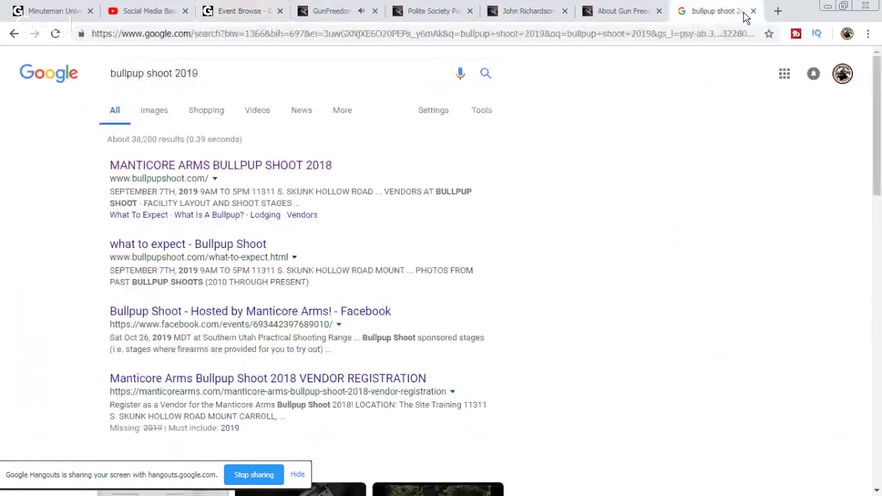
pyautogui.hotkey('ctrl', 'w')
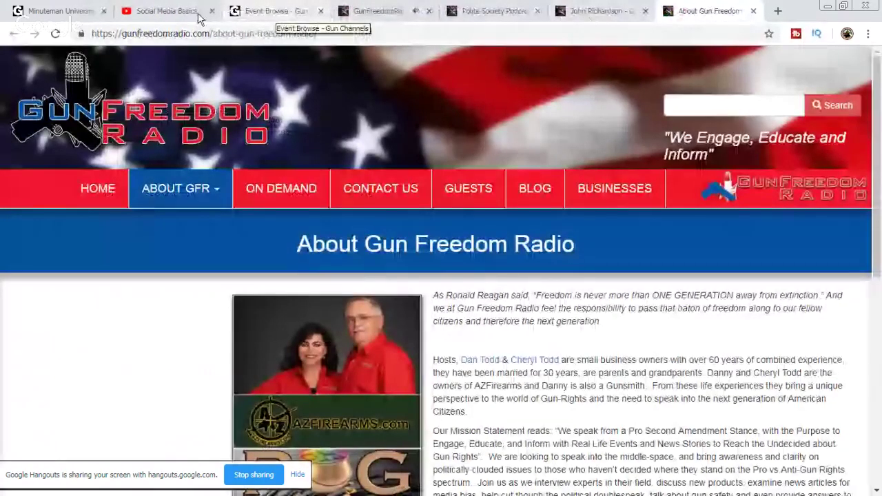
# Step: Post 'haha' in the Minuteman University group chat
pyautogui.click(86, 13)
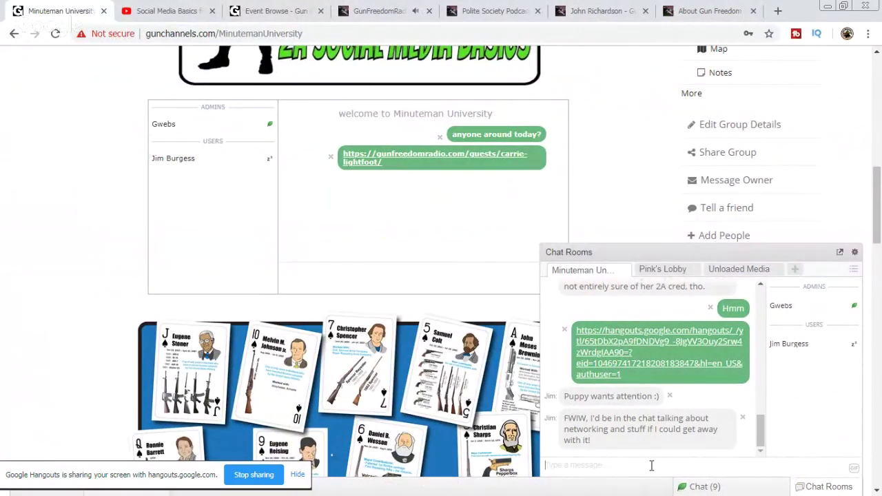
pyautogui.click(651, 467)
pyautogui.write('haha')
pyautogui.press('Return')
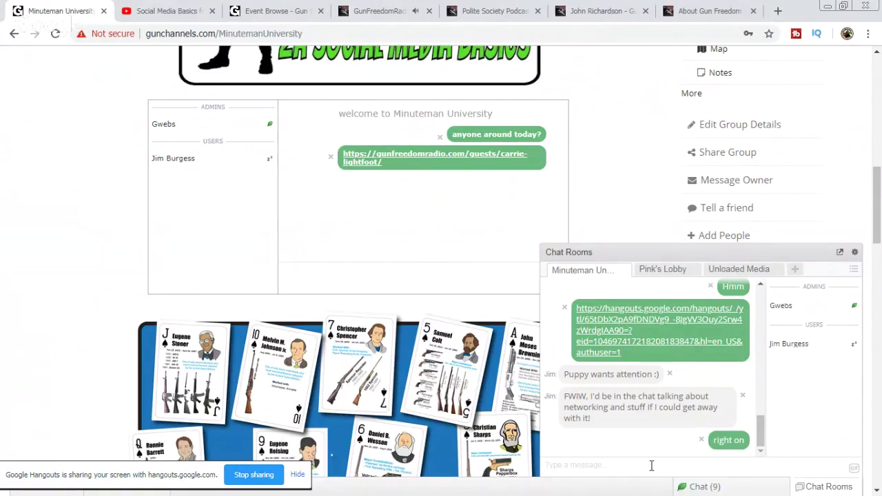
# Step: Check the YouTube live stream, then play the Gun Freedom Radio EP138 episode audio
pyautogui.click(192, 19)
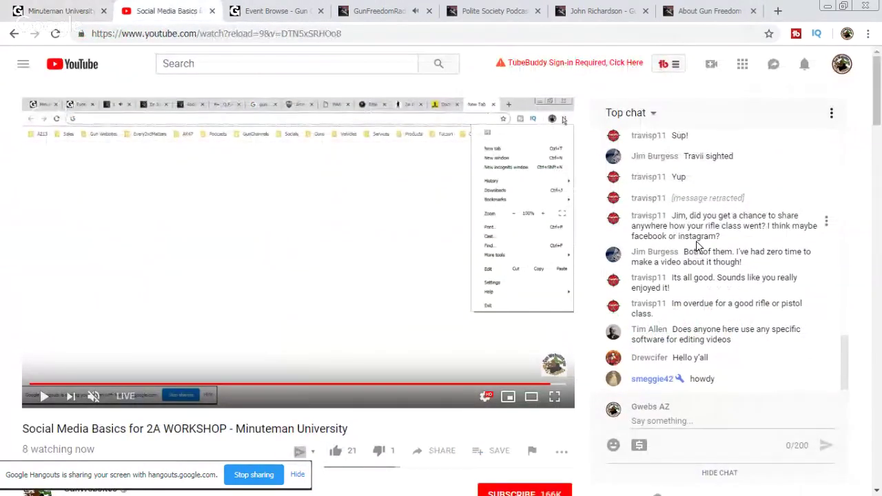
pyautogui.click(399, 14)
pyautogui.click(123, 250)
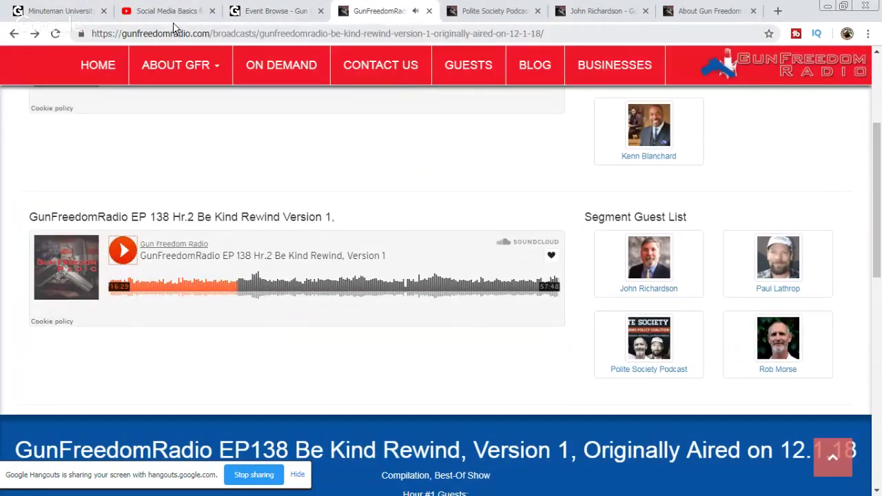
# Step: Switch back to the Social Media Basics YouTube live stream
pyautogui.click(178, 15)
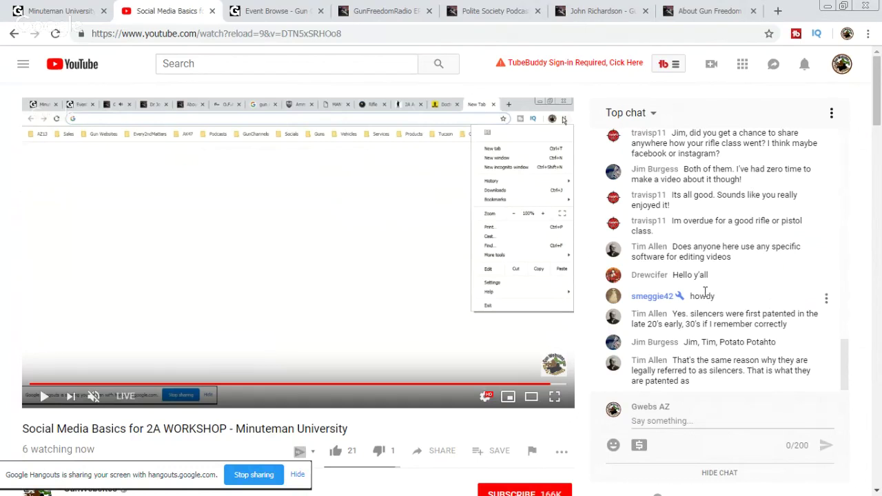
pyautogui.moveTo(674, 314); pyautogui.dragTo(783, 330)
pyautogui.click(675, 315)
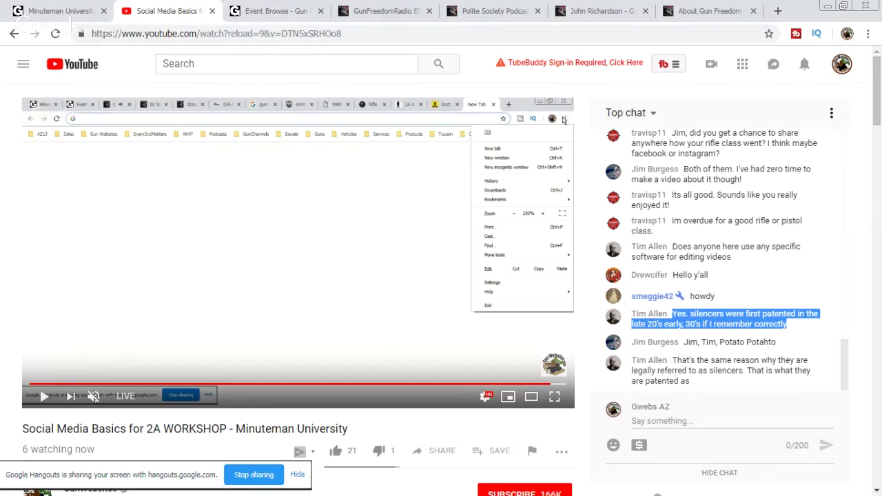
# Step: Copy the gunchannels.com/MinutemanUniversity address and post it in the YouTube live chat
pyautogui.click(81, 12)
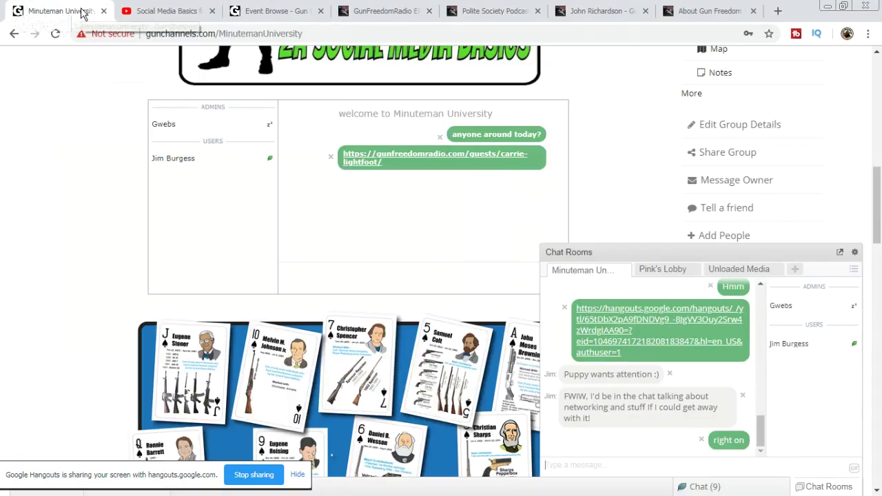
pyautogui.click(250, 34)
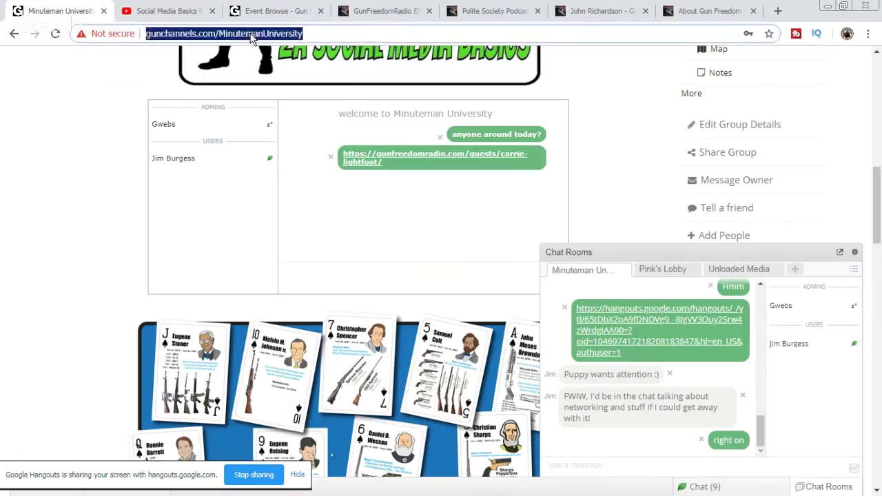
pyautogui.rightClick(250, 33)
pyautogui.click(295, 80)
pyautogui.click(158, 13)
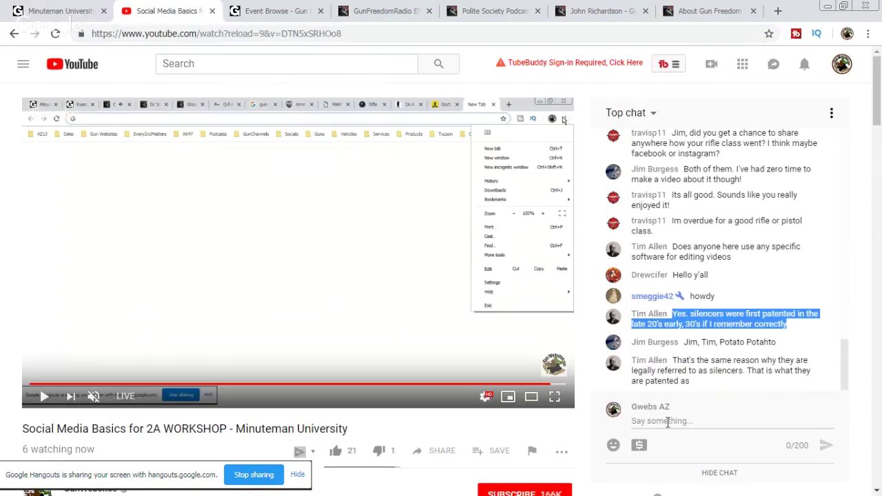
pyautogui.rightClick(667, 421)
pyautogui.click(715, 328)
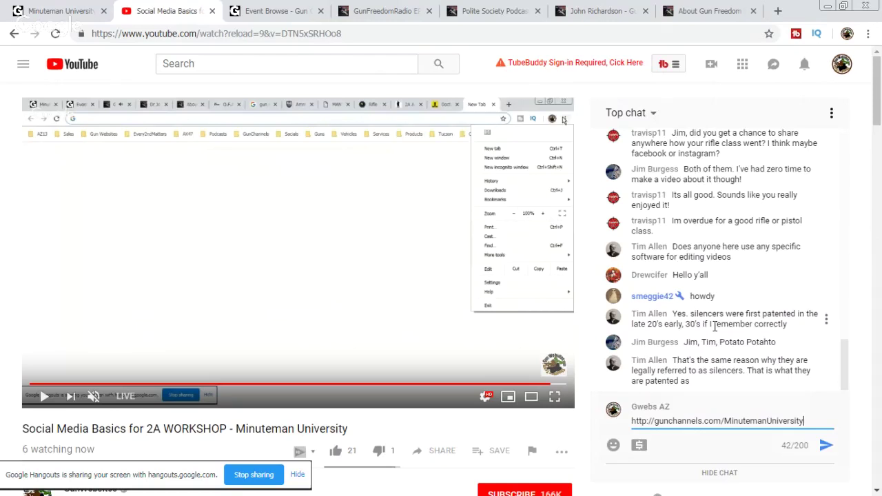
pyautogui.press('Return')
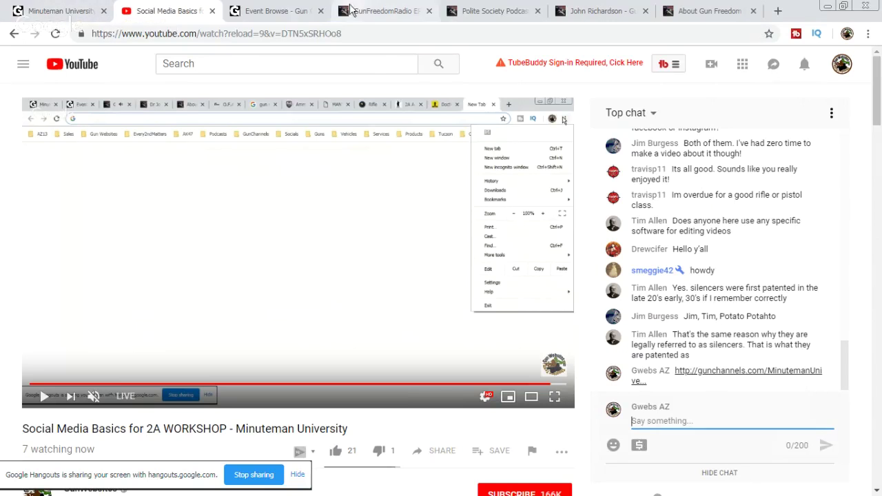
# Step: Scroll up and down through the GunChannels upcoming events calendar
pyautogui.click(274, 11)
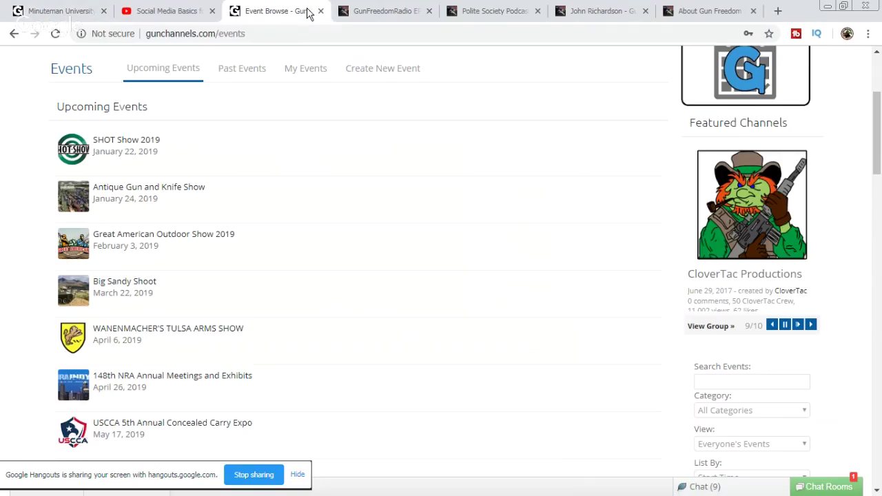
pyautogui.scroll(-5, 389, 278)
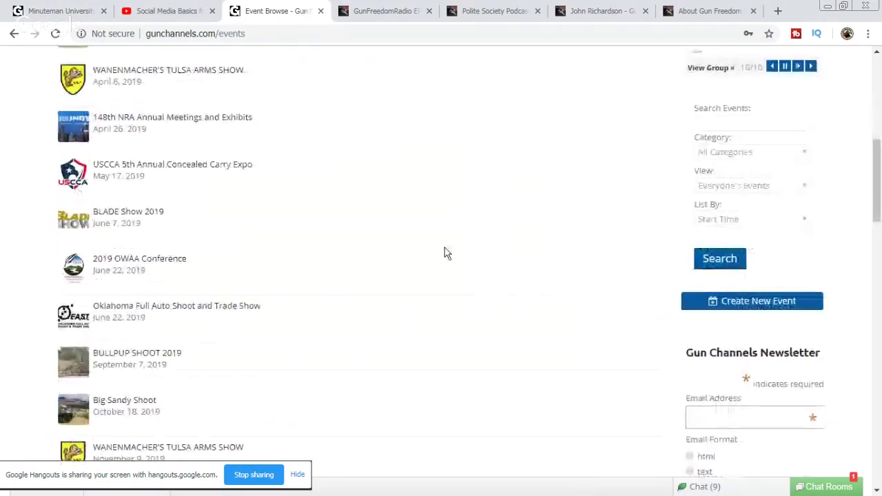
pyautogui.scroll(6, 441, 301)
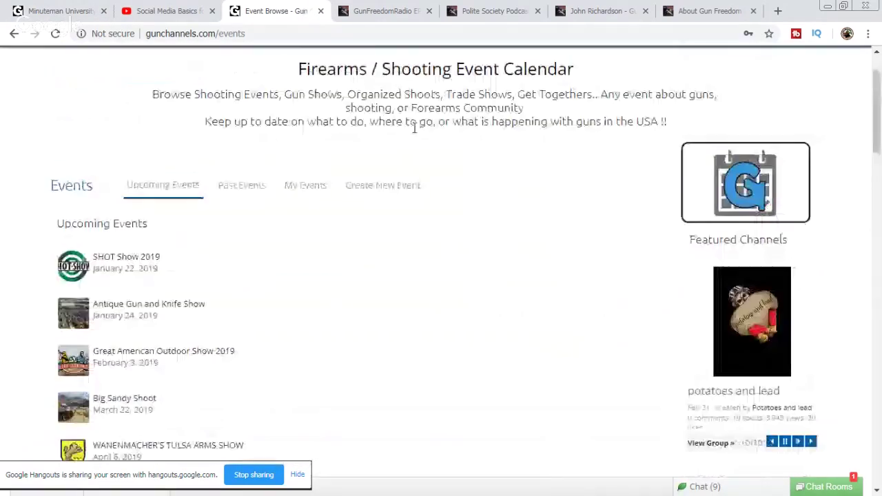
pyautogui.scroll(-3, 437, 255)
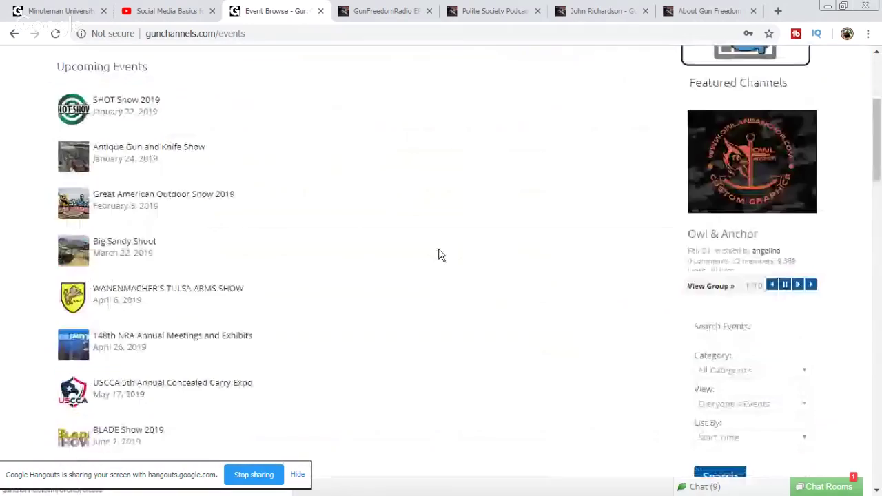
pyautogui.scroll(-2, 438, 255)
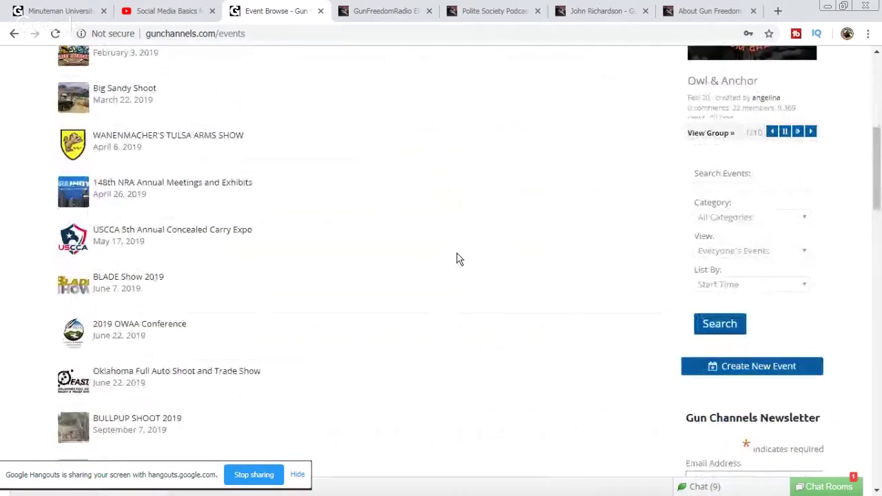
pyautogui.scroll(3, 491, 290)
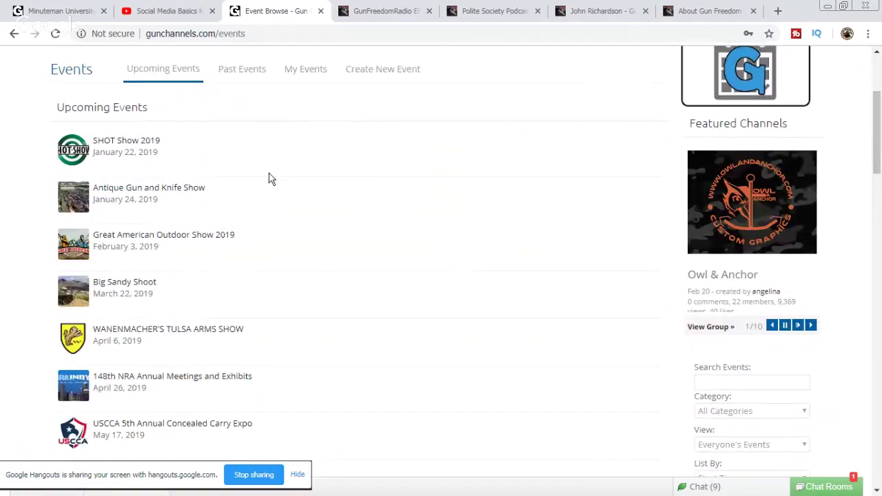
pyautogui.scroll(-3, 376, 312)
pyautogui.scroll(1, 389, 260)
pyautogui.scroll(2, 383, 259)
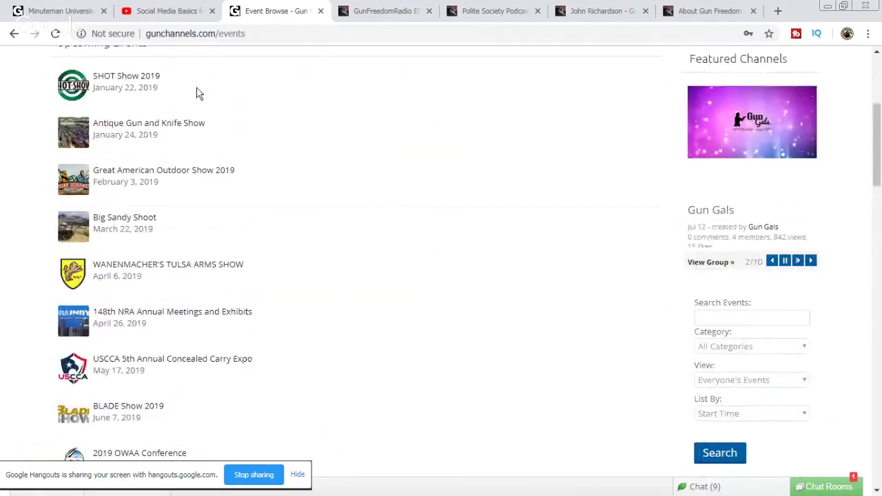
# Step: Highlight the 148th NRA Annual Meetings, SHOT Show 2019 and Antique Gun and Knife Show entries
pyautogui.moveTo(231, 335); pyautogui.dragTo(78, 312)
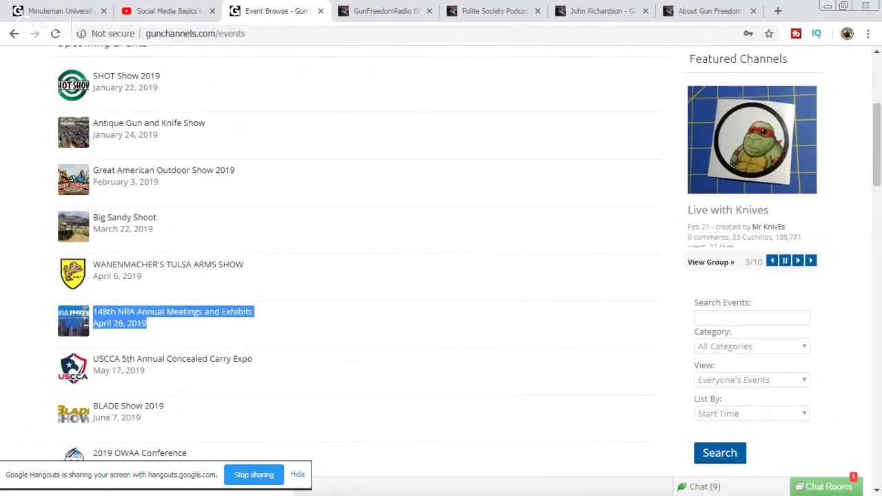
pyautogui.moveTo(187, 92); pyautogui.dragTo(92, 72)
pyautogui.moveTo(178, 137); pyautogui.dragTo(95, 119)
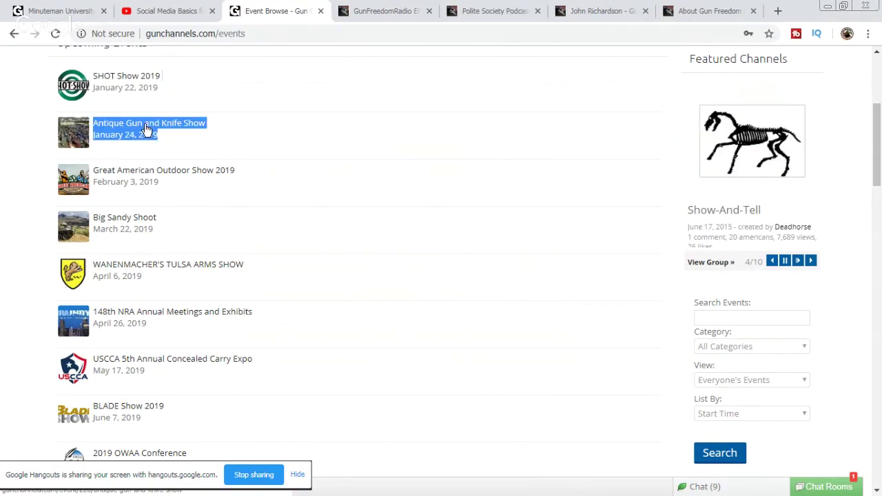
pyautogui.click(175, 144)
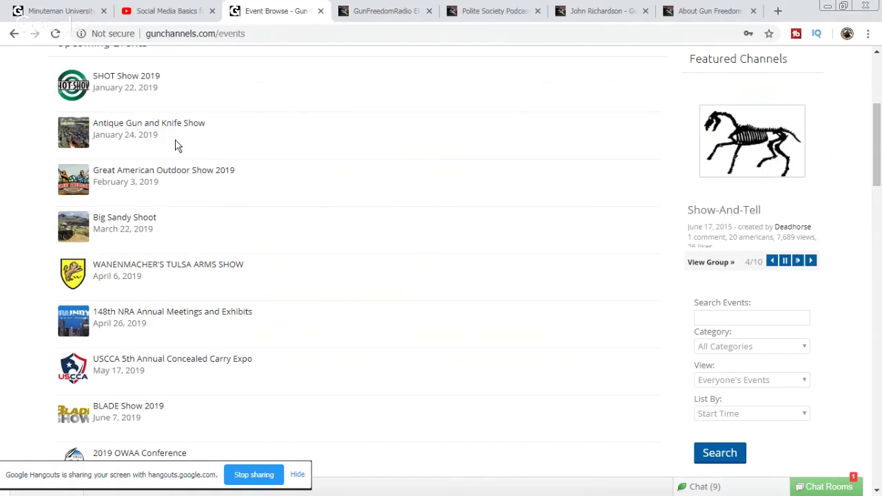
pyautogui.tripleClick(141, 129)
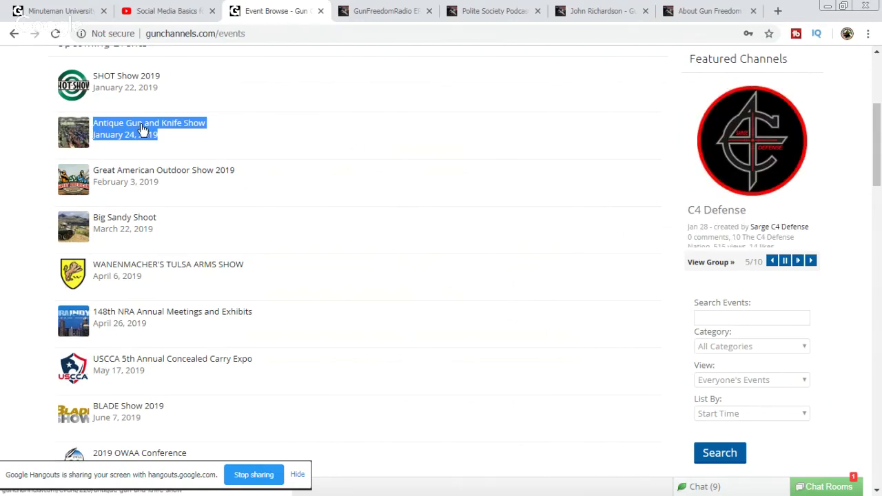
# Step: Scroll further down the events list, then return to the YouTube live chat
pyautogui.scroll(-1, 337, 178)
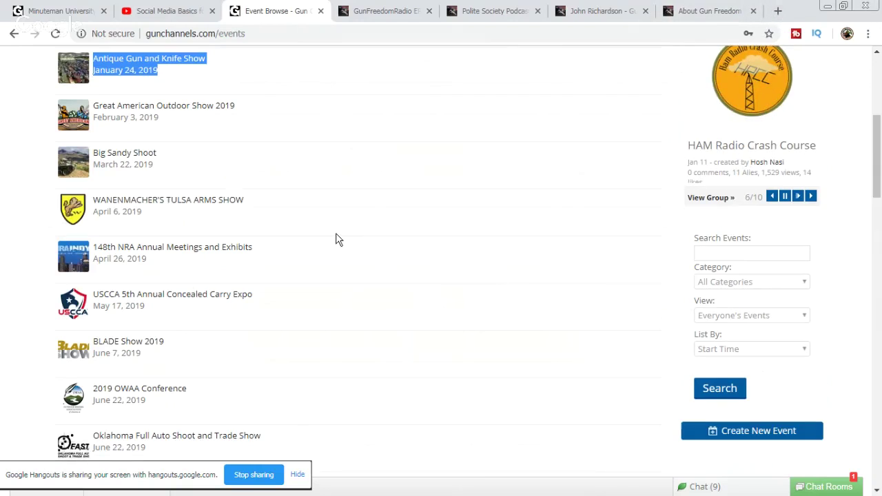
pyautogui.scroll(-2, 337, 238)
pyautogui.scroll(-2, 382, 307)
pyautogui.scroll(9, 382, 307)
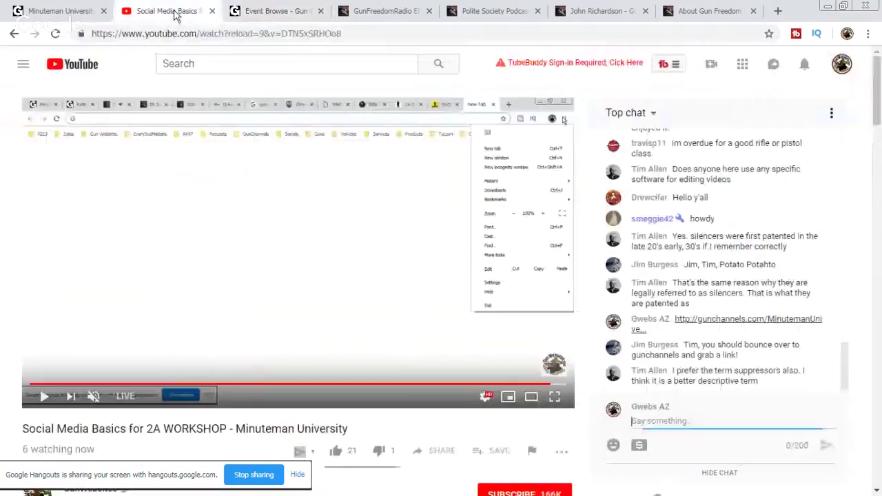
pyautogui.click(172, 11)
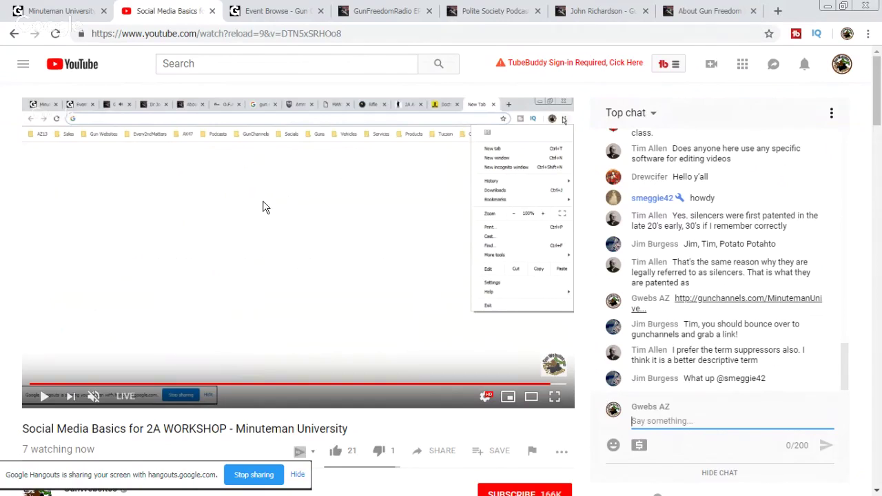
# Step: Return to the EP138 Be Kind Rewind page and scroll through both hour players and guest lists
pyautogui.click(383, 11)
pyautogui.scroll(4, 347, 286)
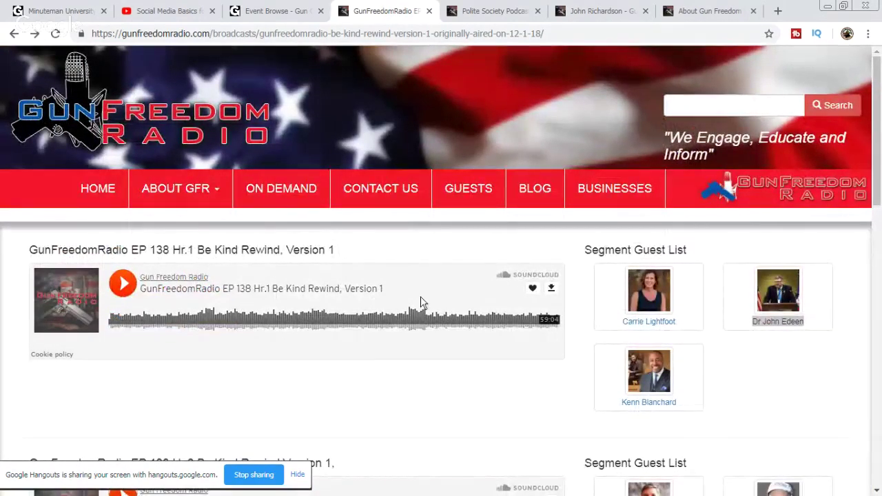
pyautogui.scroll(-2, 551, 309)
pyautogui.scroll(-1, 549, 309)
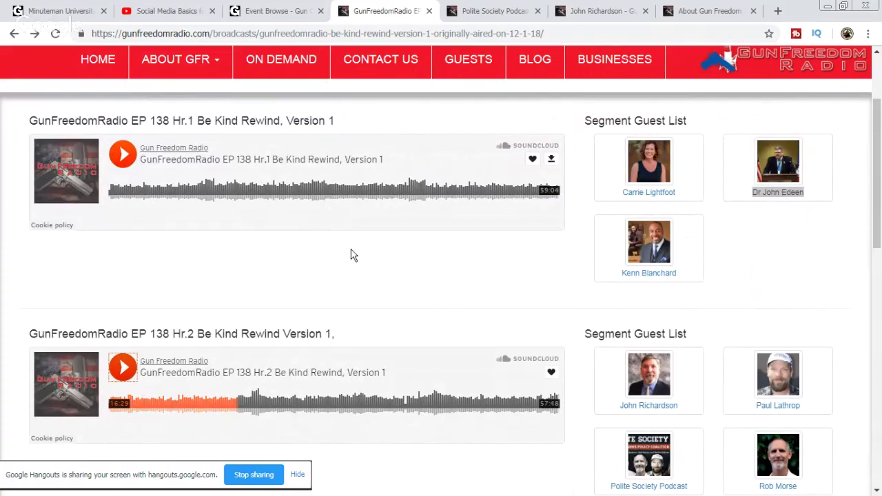
pyautogui.scroll(-3, 354, 254)
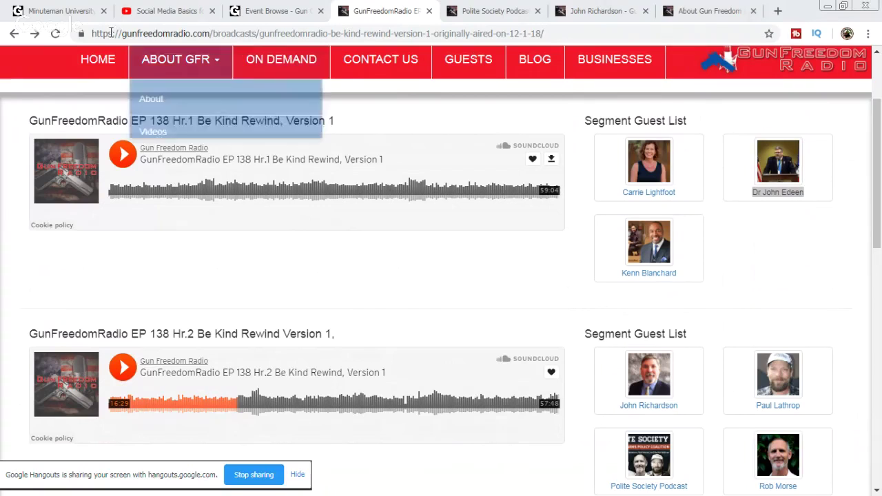
# Step: Glance at the Minuteman University group chat, then go back to the Social Media Basics stream
pyautogui.click(79, 9)
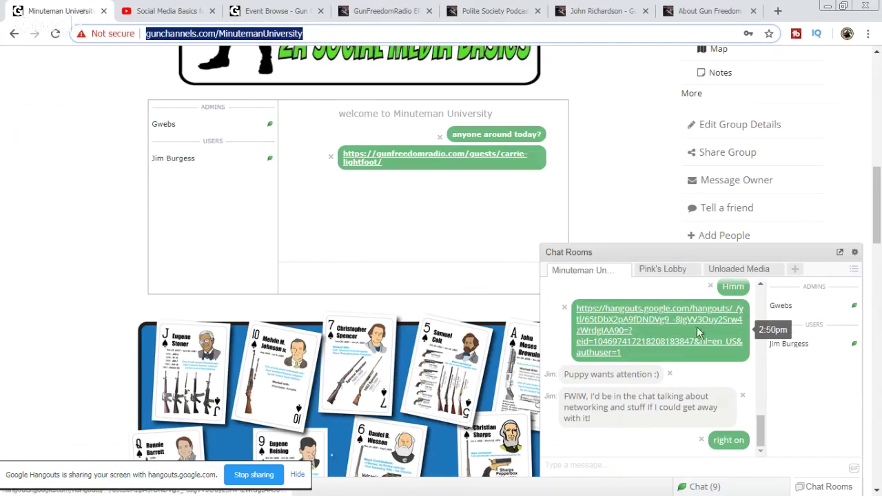
pyautogui.click(169, 10)
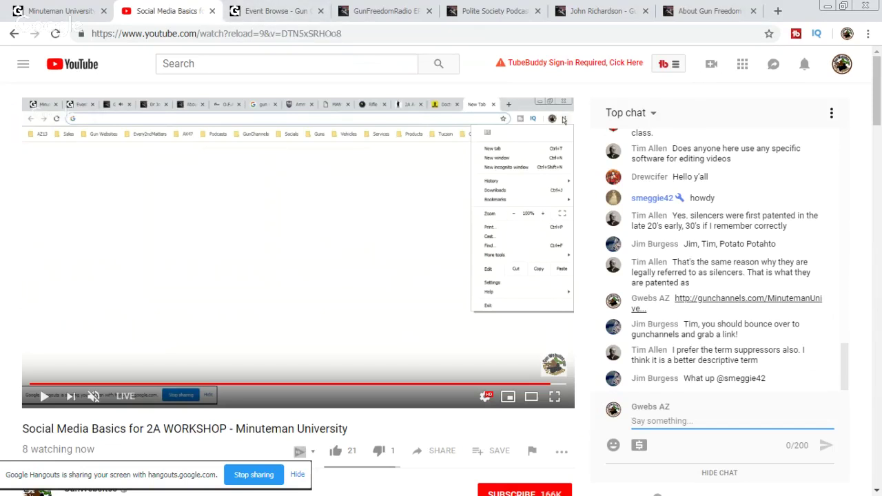
# Step: Flip between the GunChannels event browse tab and Gun Freedom Radio, ending on the EP138 page
pyautogui.click(387, 12)
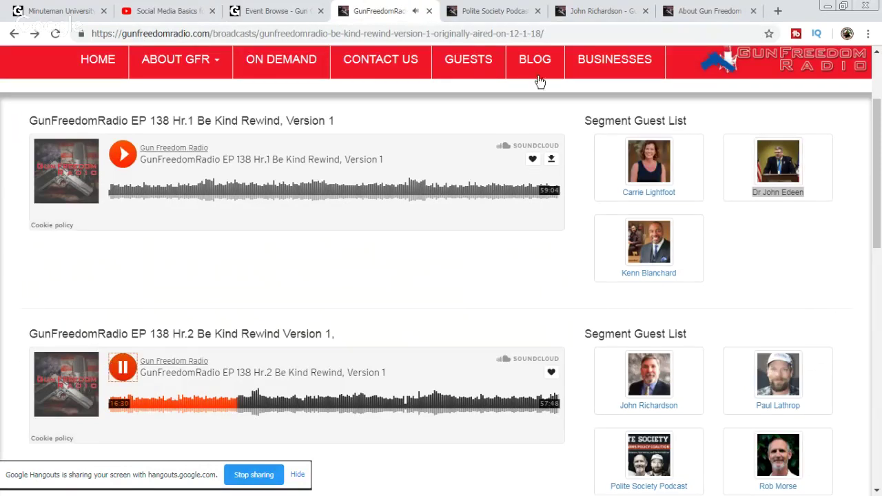
pyautogui.click(269, 12)
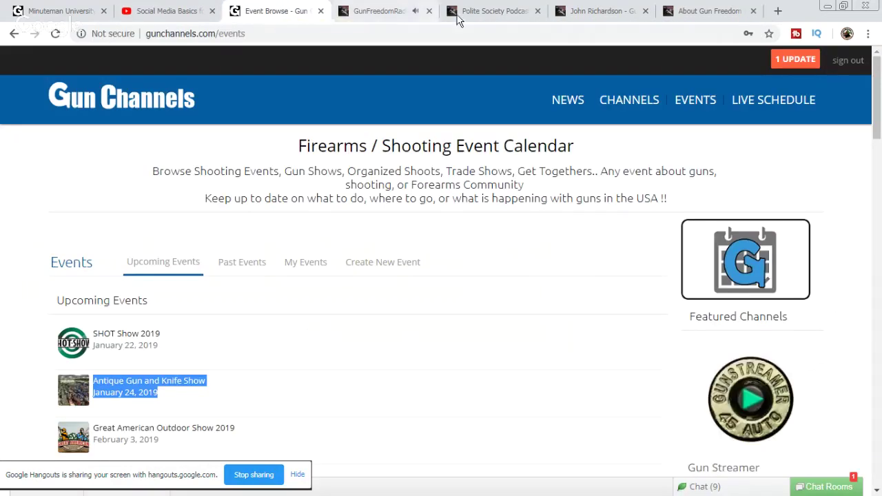
pyautogui.click(412, 14)
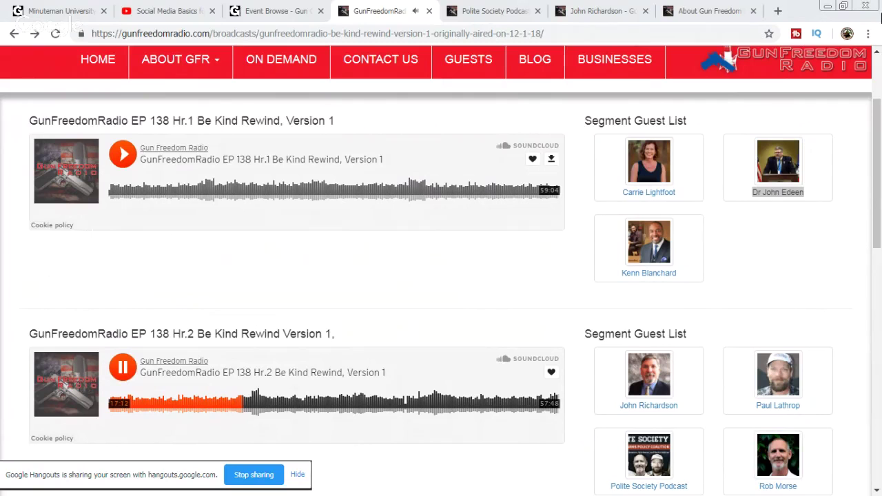
# Step: Search Google for the 2019 SEOPA Conference and open the SEOPA website result
pyautogui.click(778, 11)
pyautogui.rightClick(663, 33)
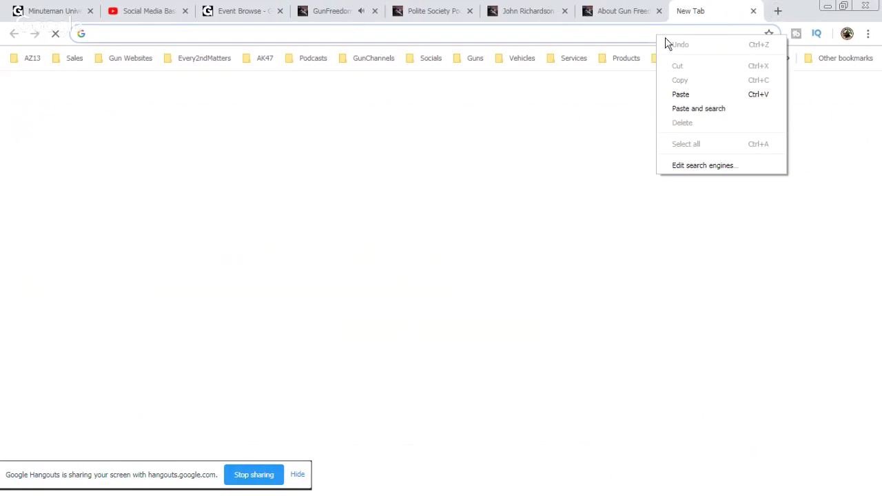
pyautogui.click(713, 110)
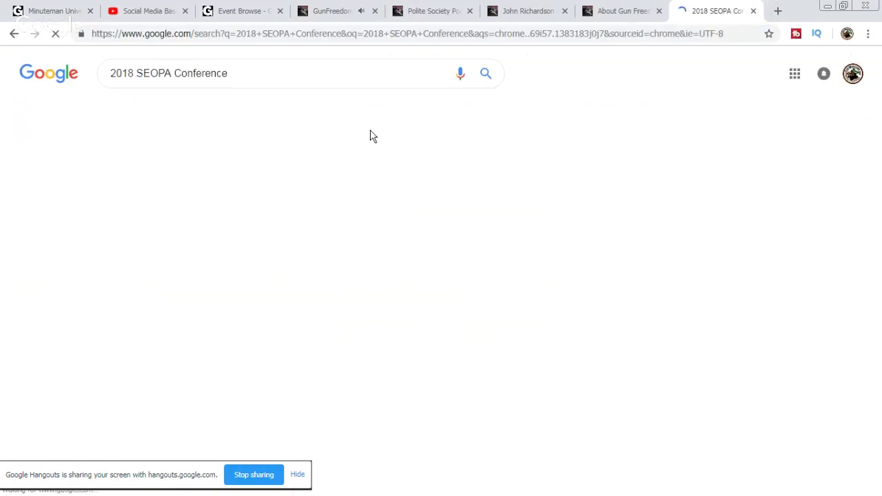
pyautogui.moveTo(131, 73); pyautogui.dragTo(129, 68)
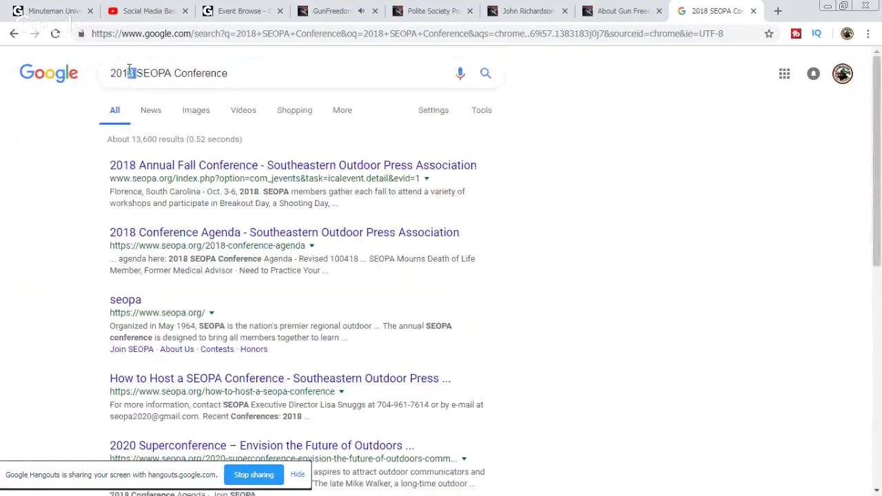
pyautogui.write('9')
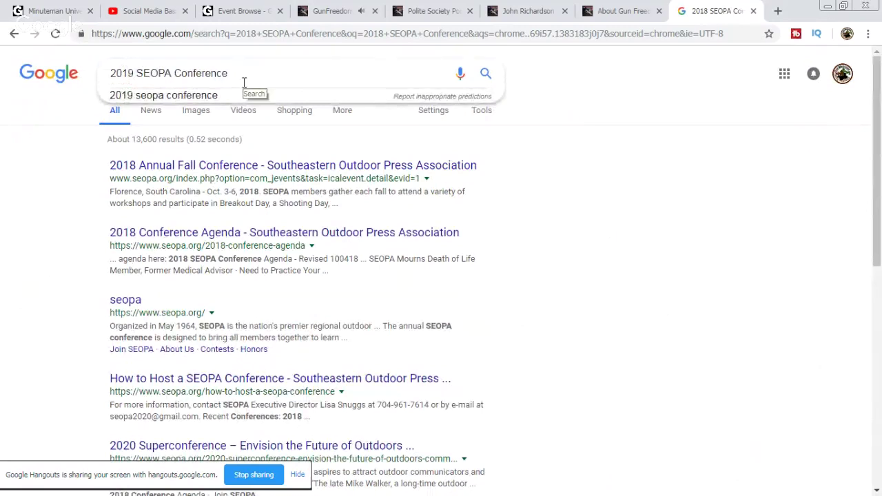
pyautogui.press('Return')
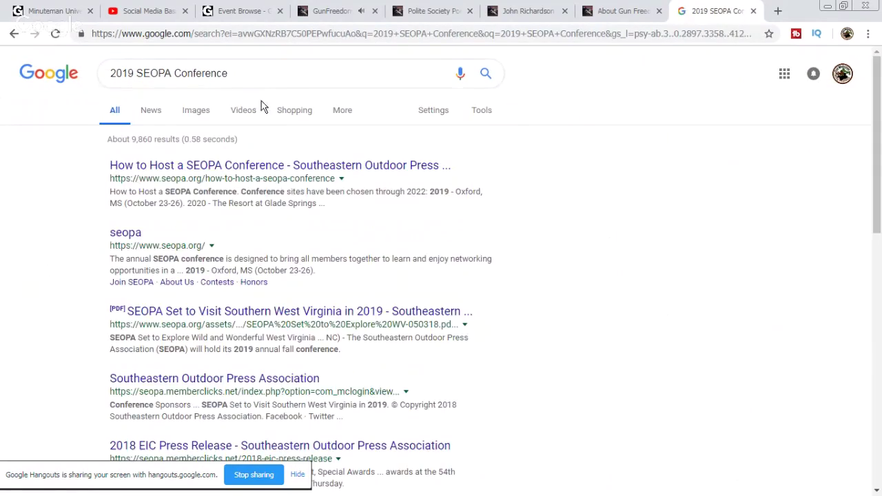
pyautogui.click(125, 234)
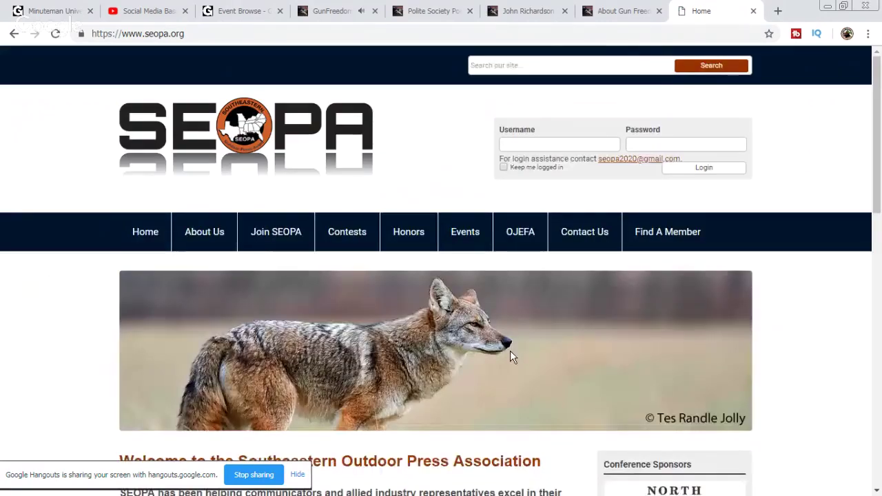
# Step: Copy Oxford, MS, the 2019 host city in SEOPA's future conference locations list
pyautogui.scroll(-4, 483, 338)
pyautogui.scroll(-1, 455, 305)
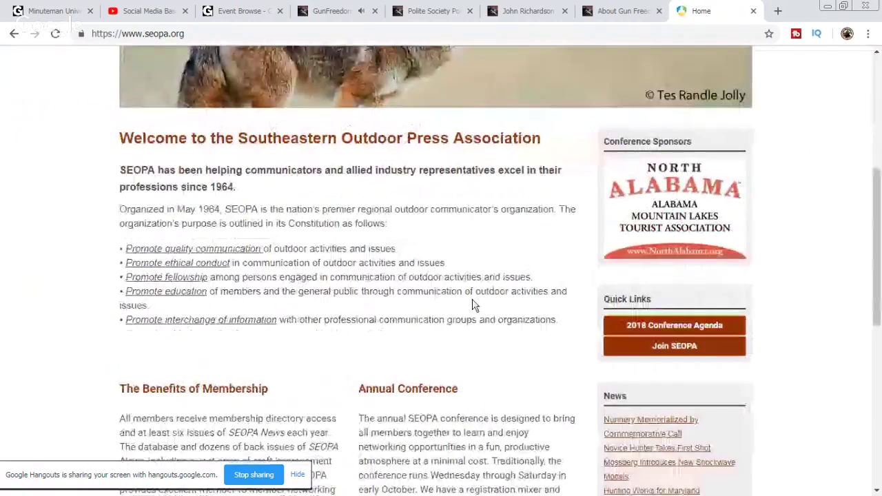
pyautogui.scroll(-3, 475, 305)
pyautogui.scroll(-2, 476, 231)
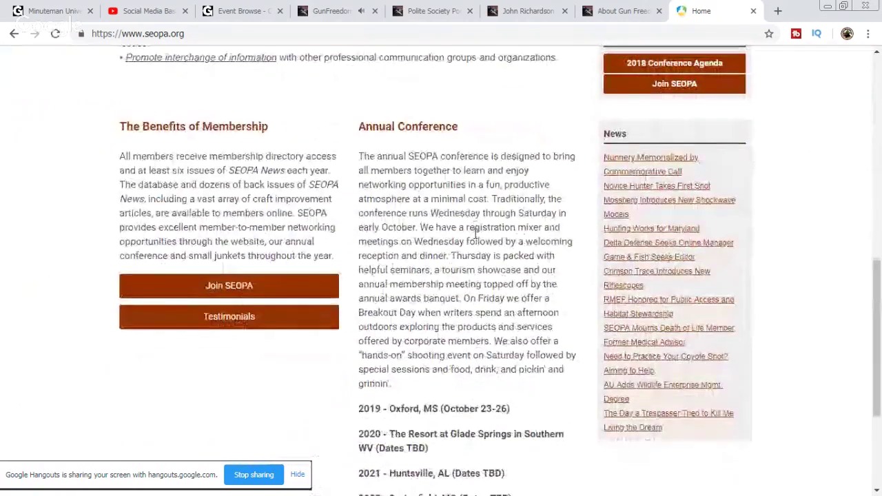
pyautogui.scroll(-1, 482, 331)
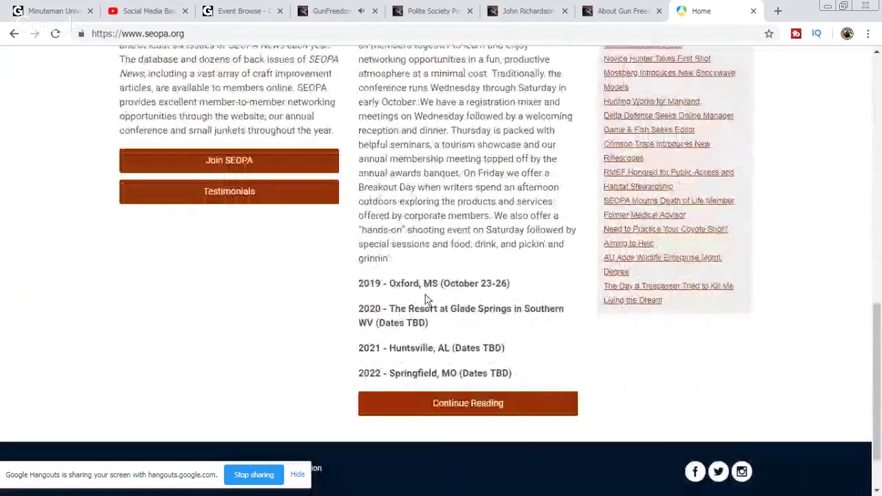
pyautogui.moveTo(516, 309); pyautogui.dragTo(408, 309)
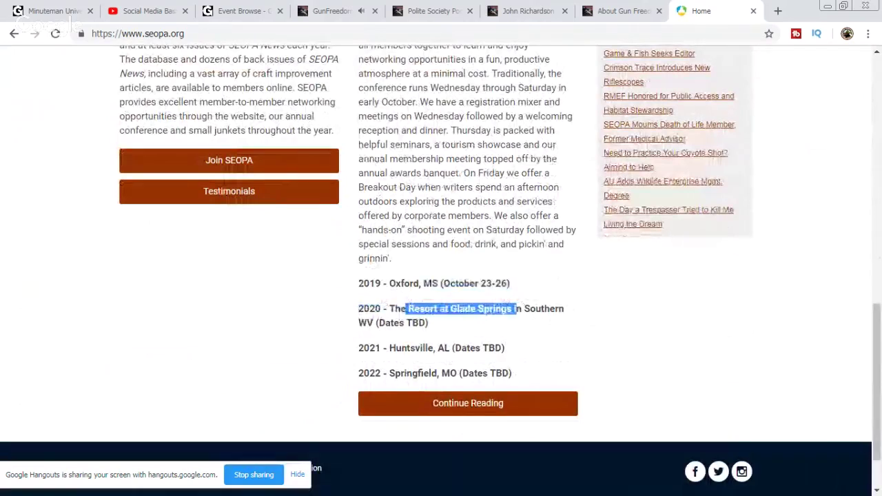
pyautogui.hotkey('alt', 'Tab')
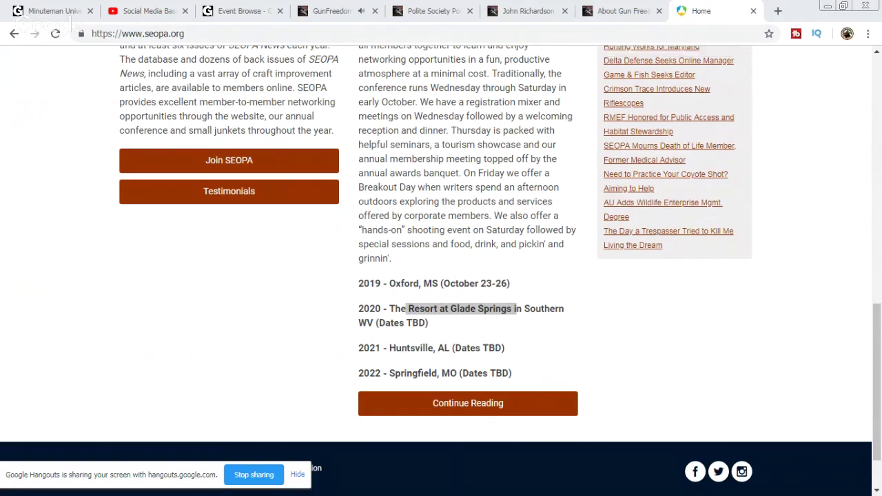
pyautogui.moveTo(442, 286); pyautogui.dragTo(390, 284)
pyautogui.click(442, 286)
pyautogui.moveTo(409, 287); pyautogui.dragTo(390, 285)
pyautogui.rightClick(403, 286)
pyautogui.click(415, 291)
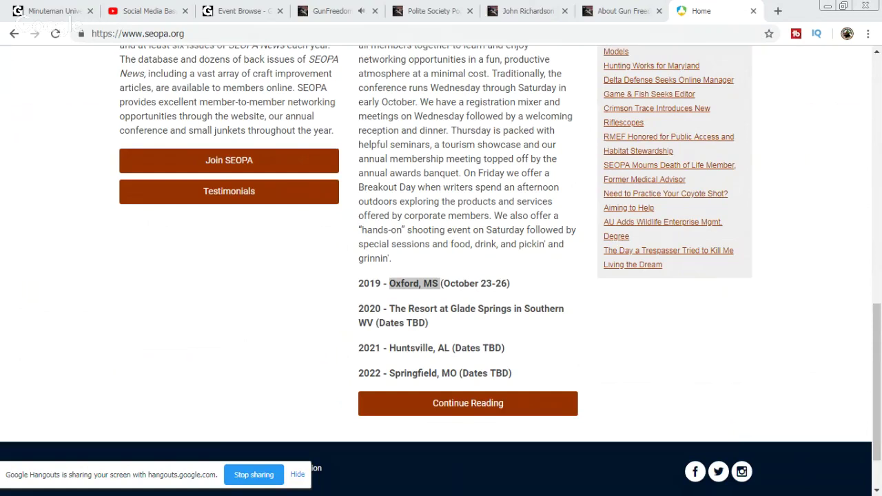
pyautogui.click(241, 10)
# Step: Reload the events calendar to find the October 23, 2019 SEOPA Conference entry, then close the SEOPA tab
pyautogui.click(56, 34)
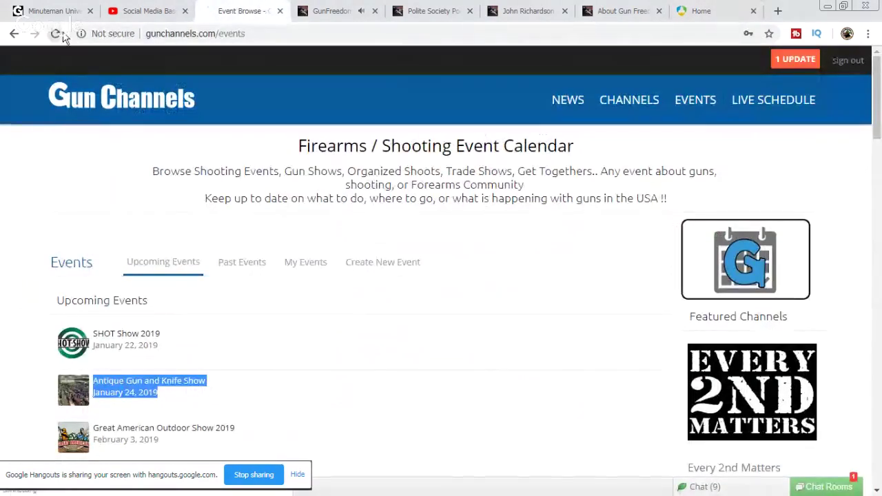
pyautogui.scroll(-4, 380, 264)
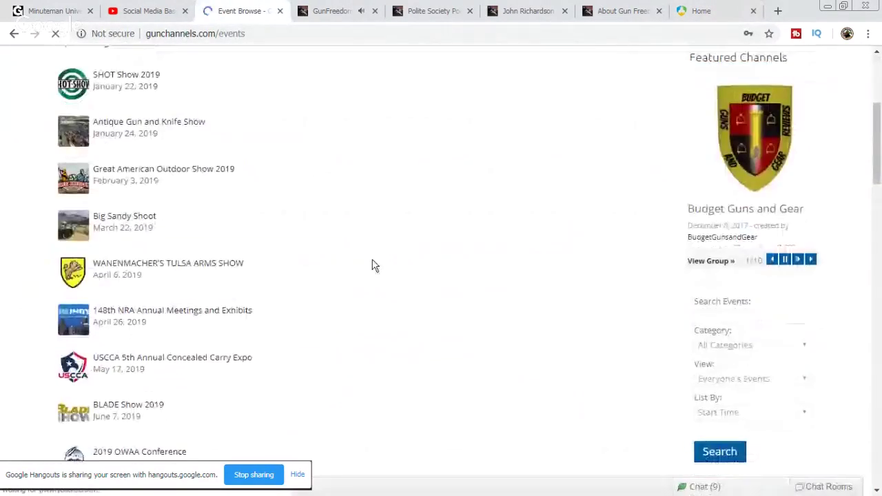
pyautogui.scroll(-2, 361, 272)
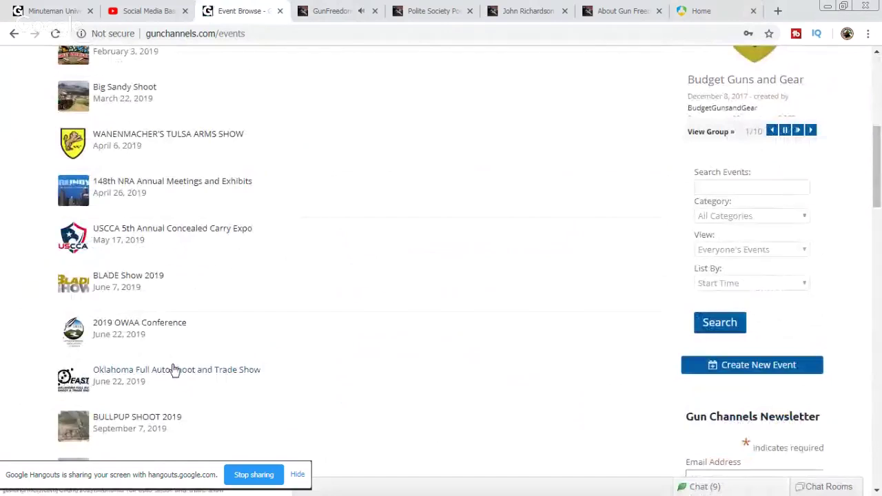
pyautogui.scroll(-1, 266, 320)
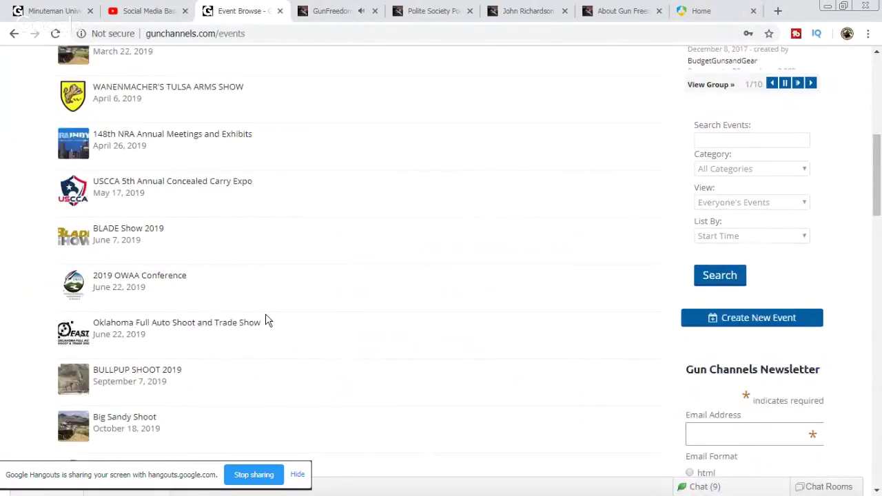
pyautogui.scroll(-2, 266, 319)
pyautogui.moveTo(183, 338); pyautogui.dragTo(91, 316)
pyautogui.click(345, 314)
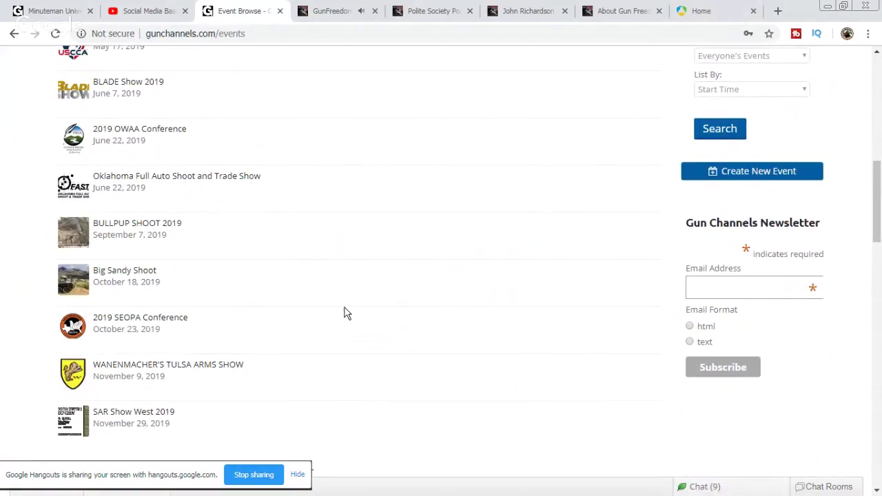
pyautogui.scroll(2, 345, 313)
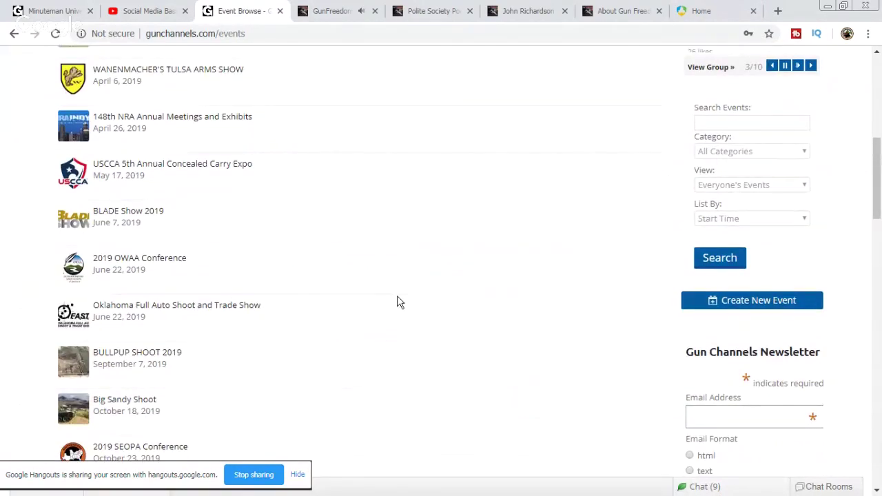
pyautogui.scroll(-2, 399, 301)
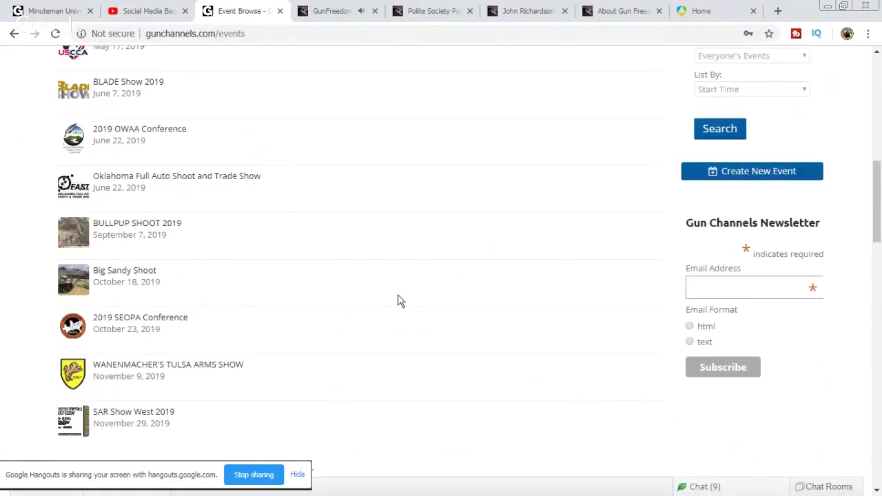
pyautogui.click(753, 11)
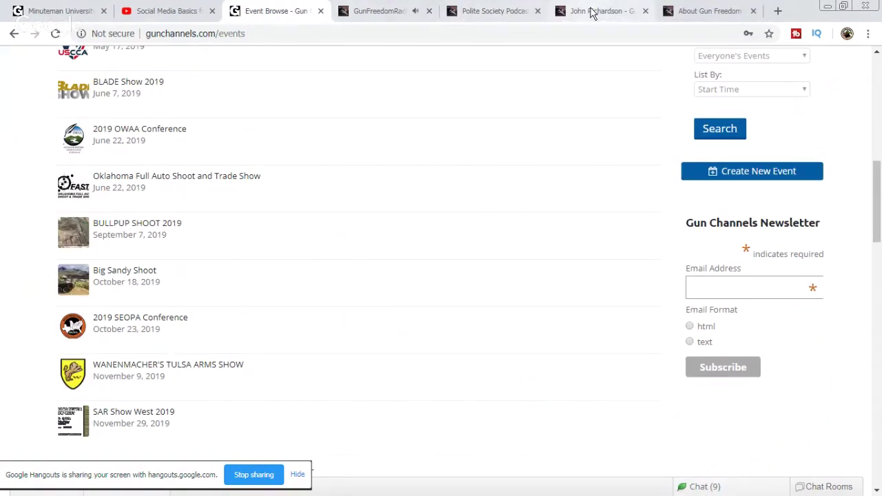
# Step: Copy the About Gun Freedom Radio page address
pyautogui.click(696, 12)
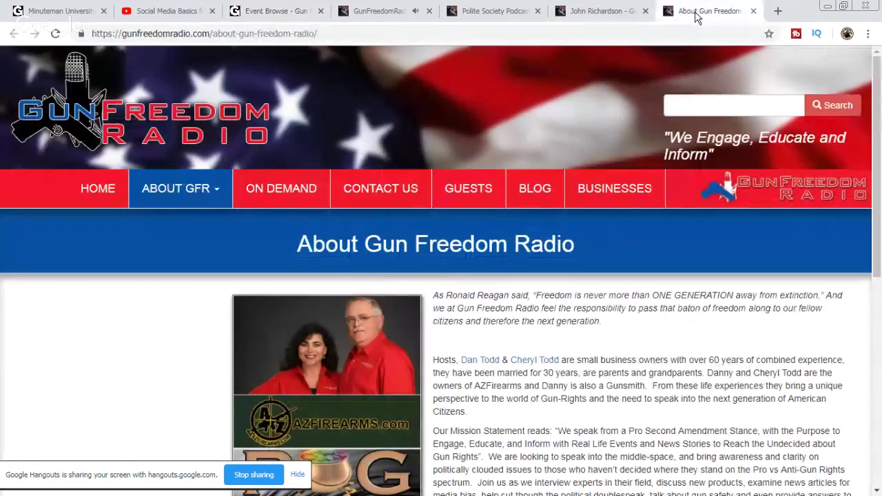
pyautogui.scroll(-2, 441, 276)
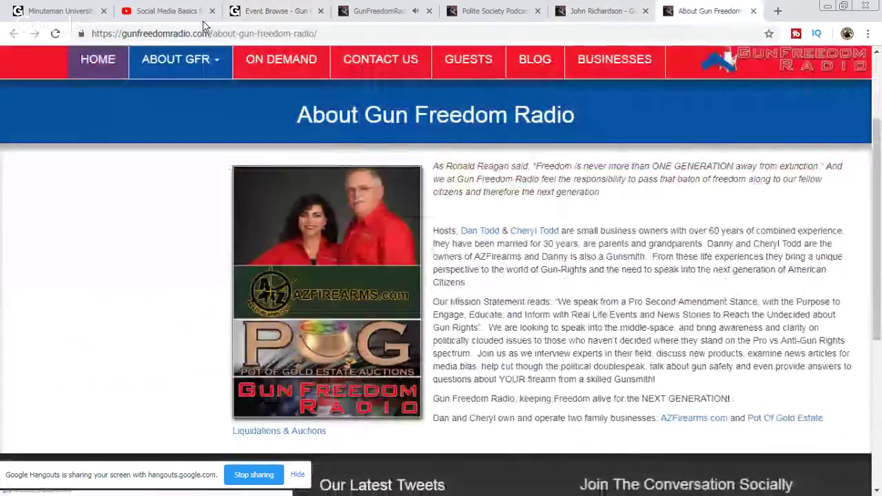
pyautogui.click(272, 11)
pyautogui.click(744, 10)
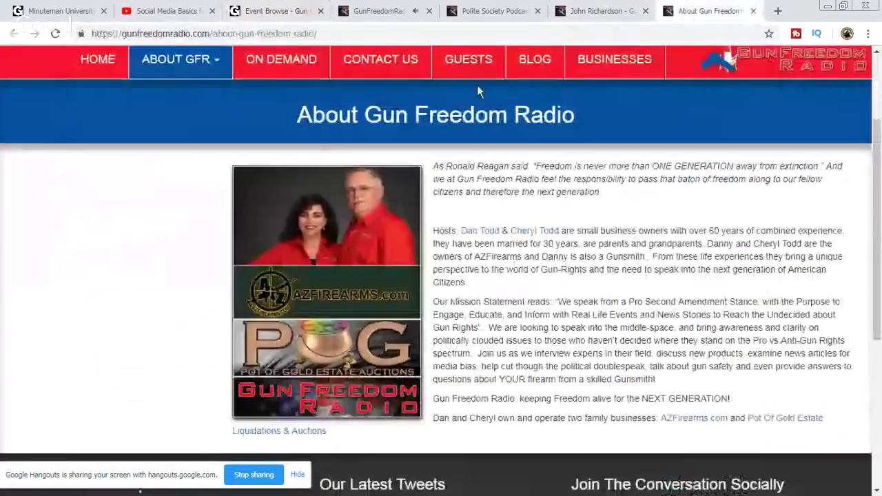
pyautogui.click(235, 33)
pyautogui.rightClick(241, 35)
pyautogui.click(266, 75)
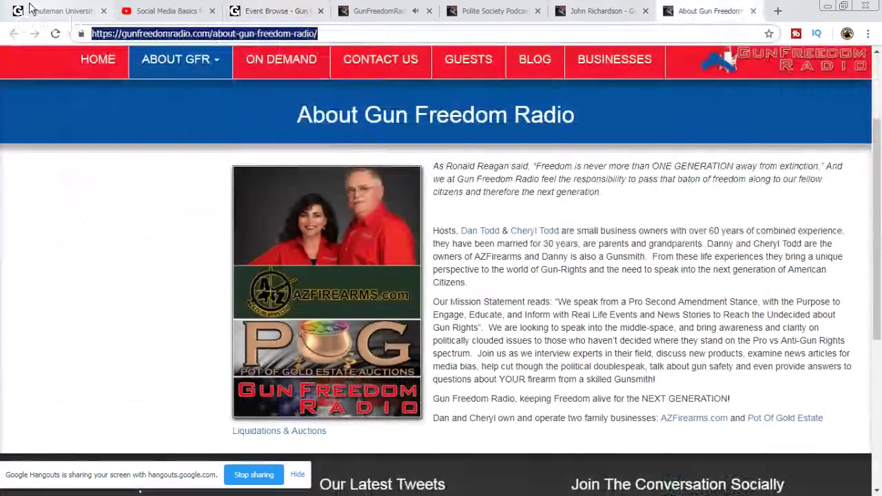
# Step: Post the Gun Freedom Radio link in the Minuteman University group chat and the YouTube live chat
pyautogui.click(59, 11)
pyautogui.click(605, 466)
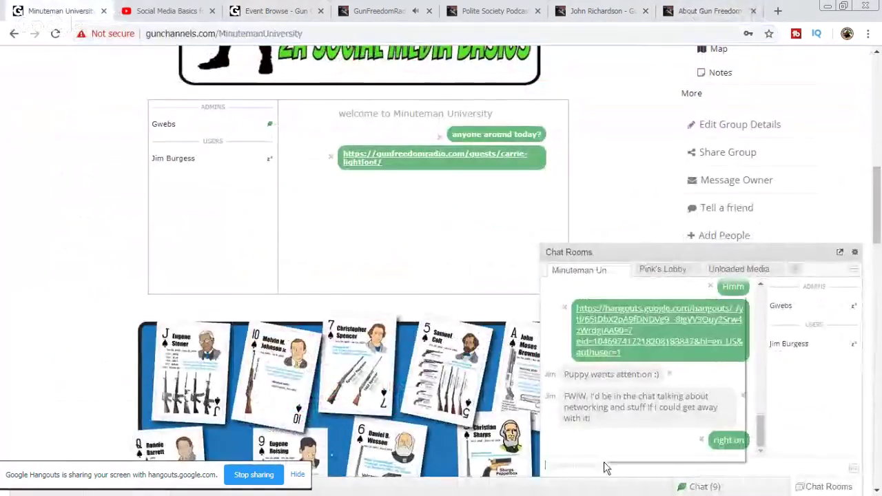
pyautogui.rightClick(605, 466)
pyautogui.click(663, 371)
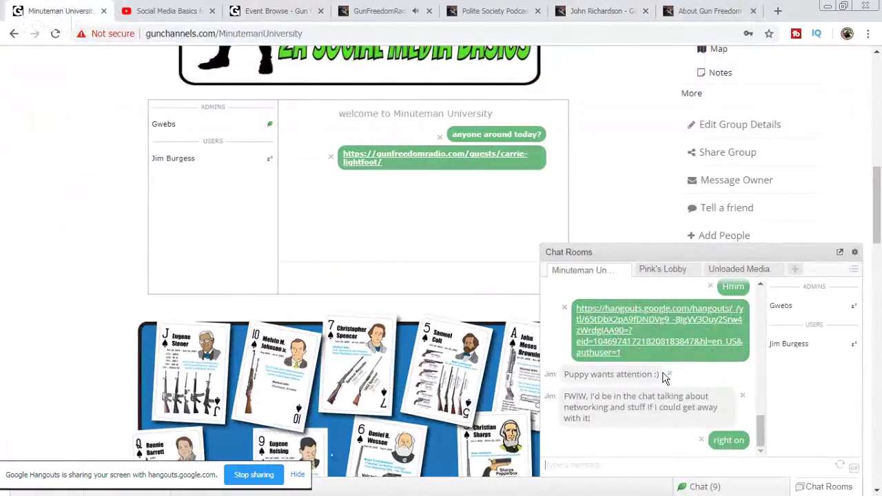
pyautogui.press('Return')
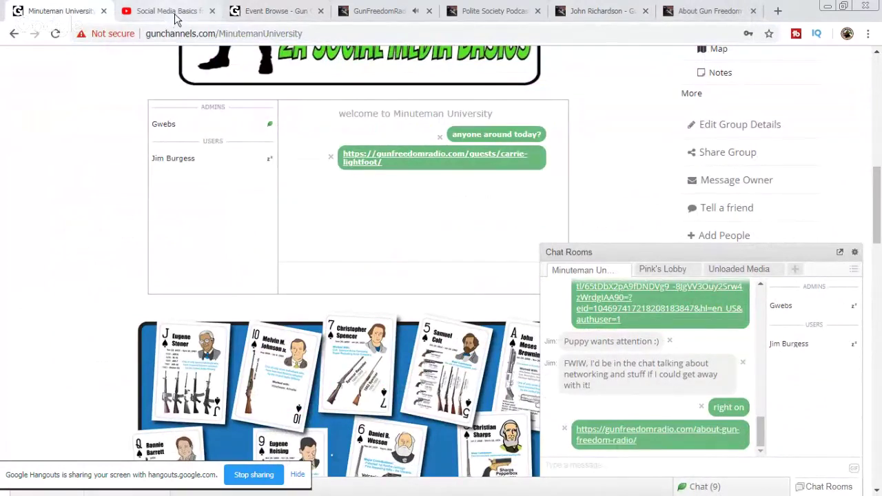
pyautogui.click(172, 17)
pyautogui.rightClick(669, 421)
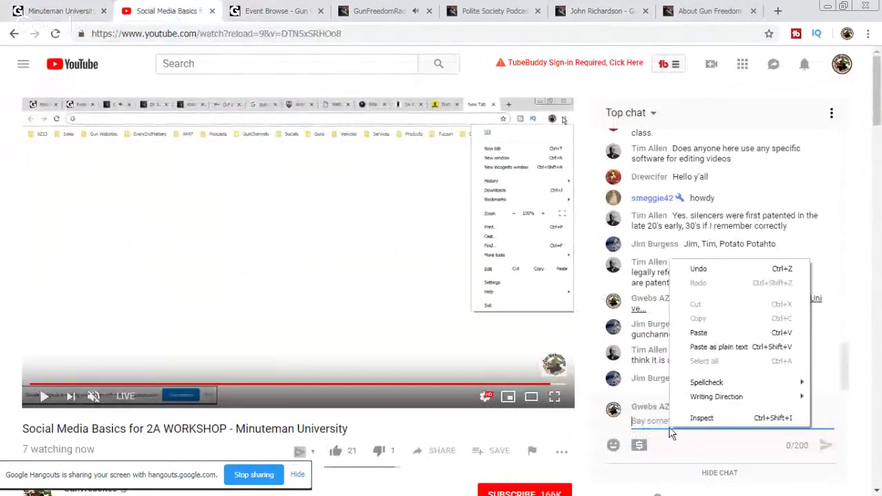
pyautogui.click(713, 346)
pyautogui.press('Return')
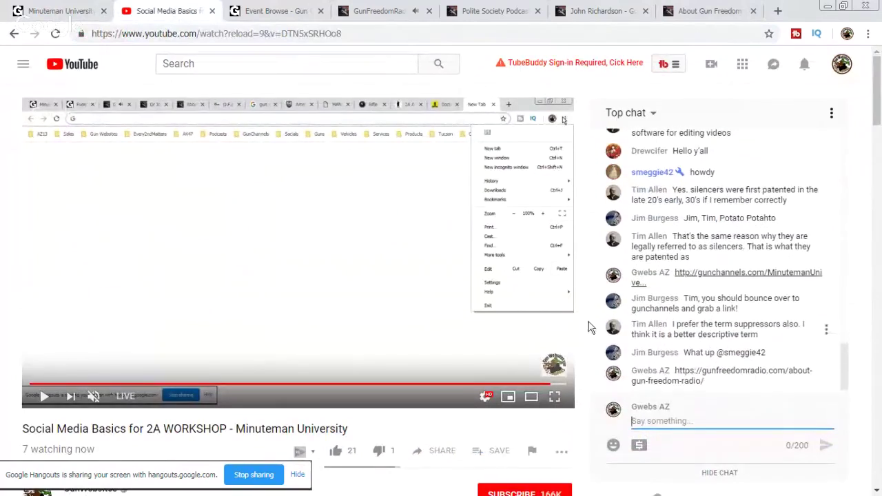
# Step: Close the radio guest's profile page, leaving the About Gun Freedom Radio page showing
pyautogui.click(597, 12)
pyautogui.click(710, 11)
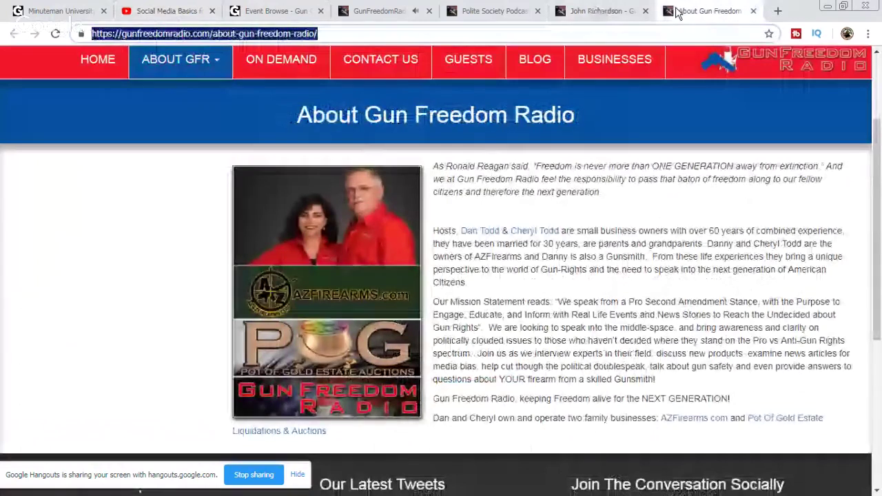
pyautogui.click(646, 11)
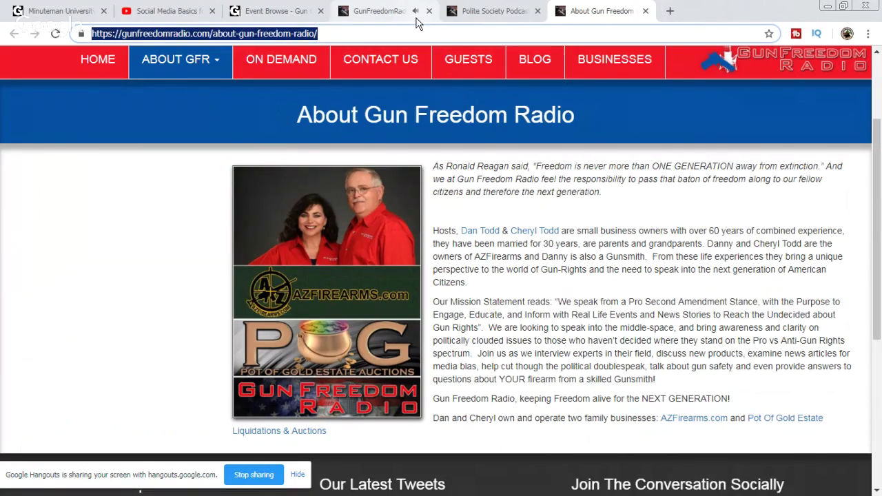
# Step: Switch to the GunChannels Event Browse tab
pyautogui.click(289, 10)
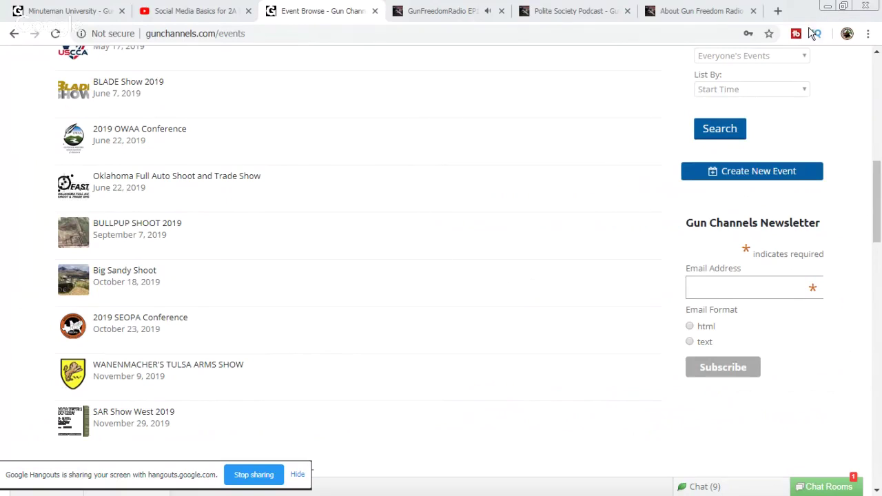
# Step: Search the copied IGOLD RALLY text in a new tab, refining it to 'iGOLD RALLY 2019'
pyautogui.click(778, 10)
pyautogui.rightClick(682, 34)
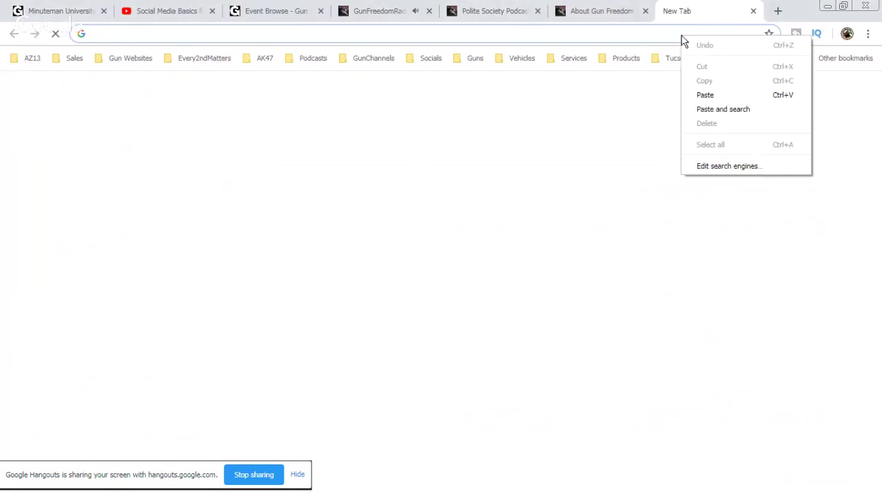
pyautogui.click(722, 109)
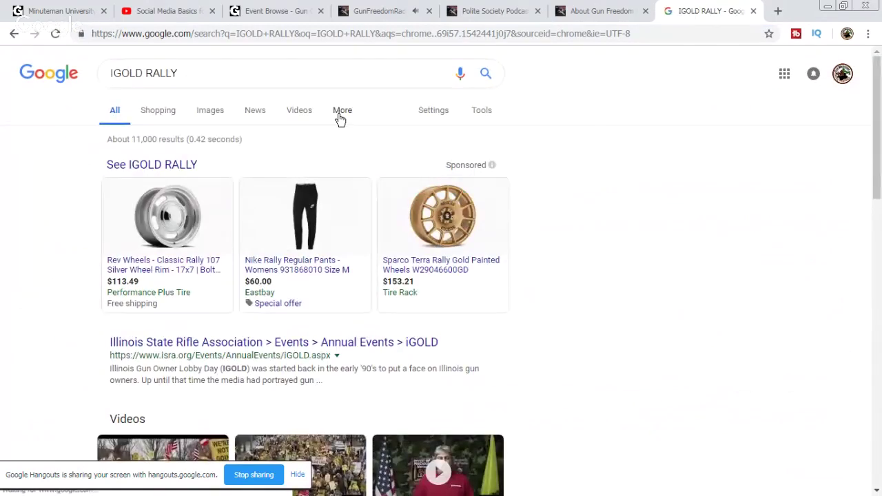
pyautogui.click(281, 78)
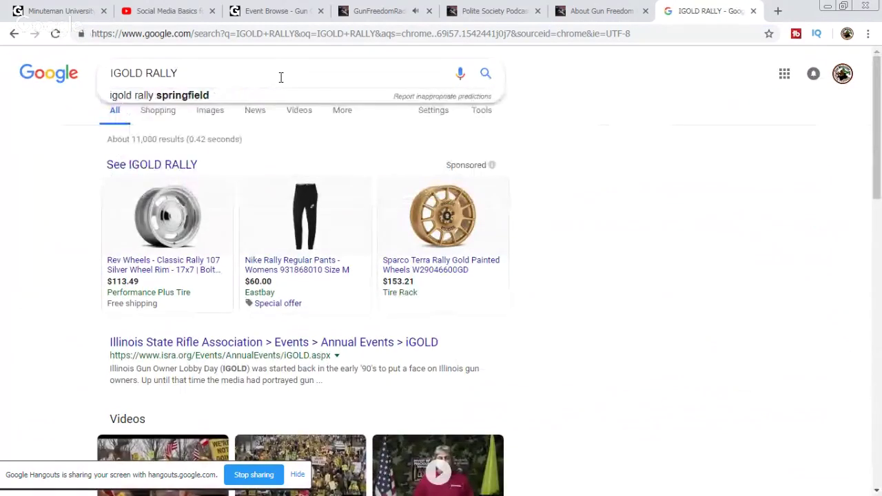
pyautogui.write('2019')
pyautogui.press('Return')
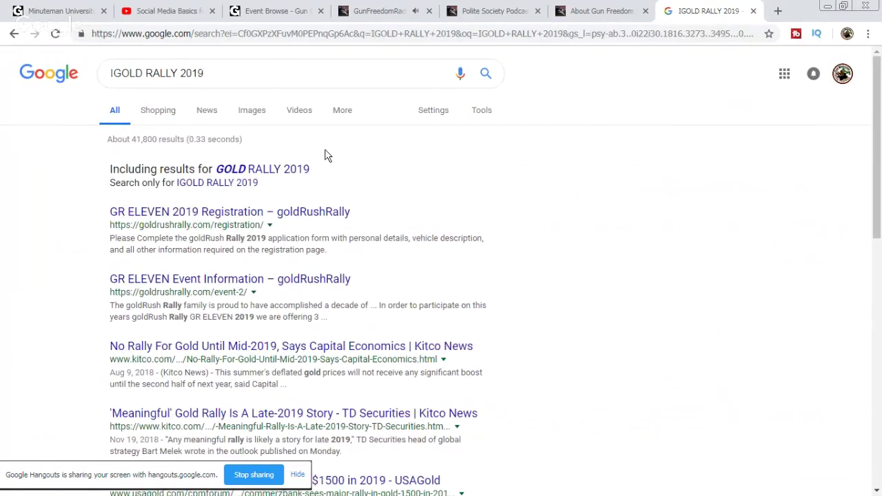
pyautogui.click(300, 170)
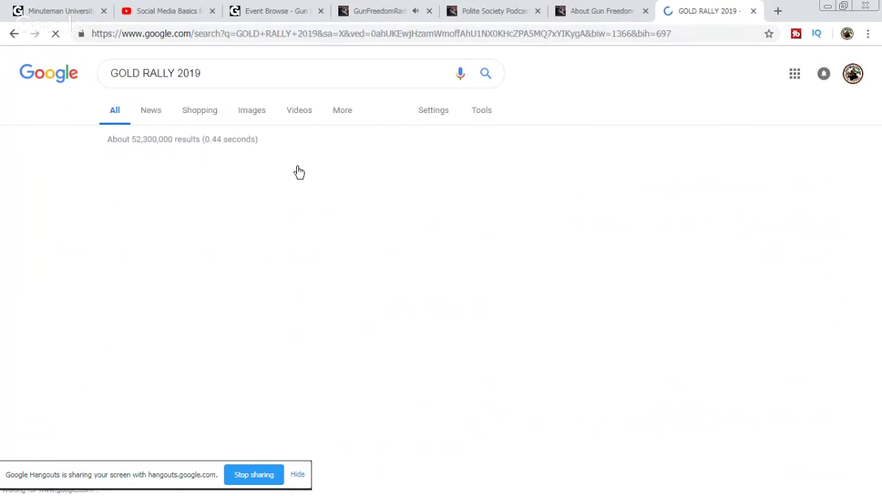
pyautogui.click(111, 73)
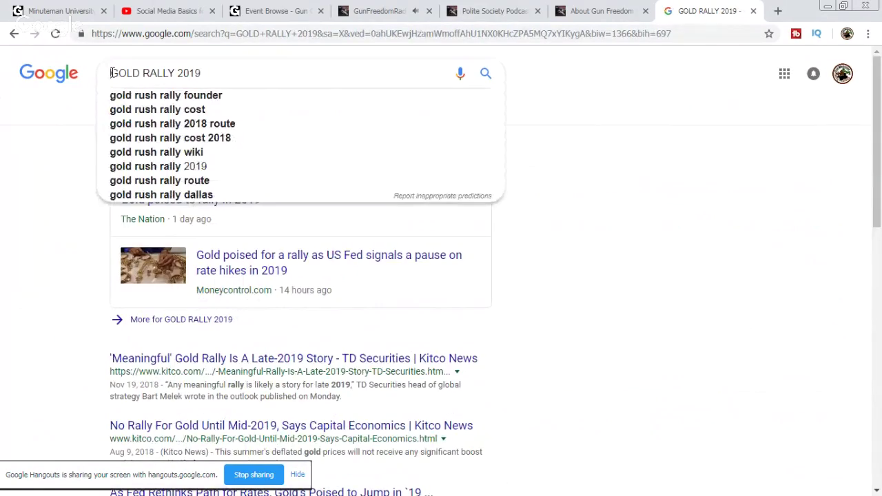
pyautogui.write('i')
pyautogui.press('Return')
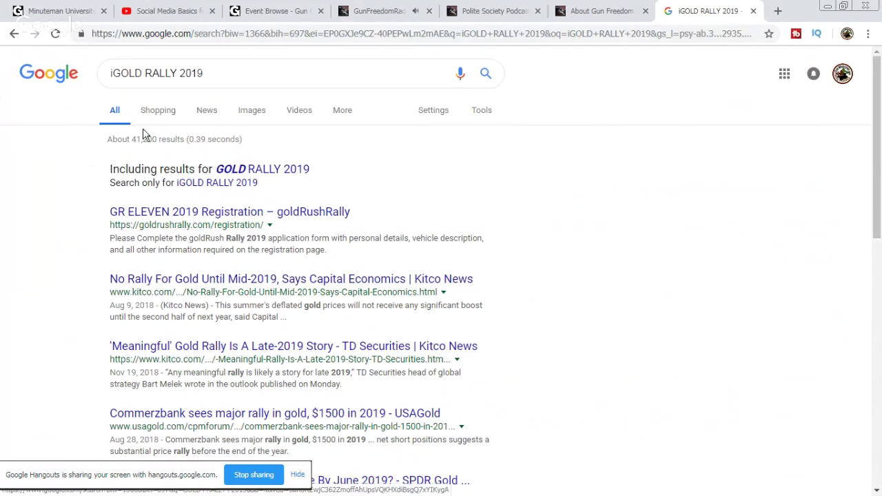
# Step: Rework the query into 'illinois gun owners RALLY 2019' and open the ISRA iGOLD result
pyautogui.moveTo(128, 73); pyautogui.dragTo(144, 76)
pyautogui.press('Return')
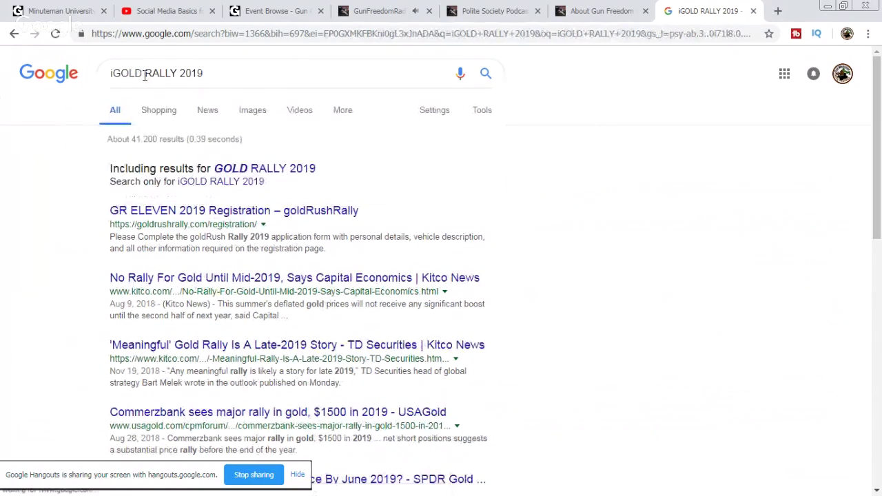
pyautogui.click(143, 74)
pyautogui.press('BackSpace')
pyautogui.press('BackSpace')
pyautogui.press('BackSpace')
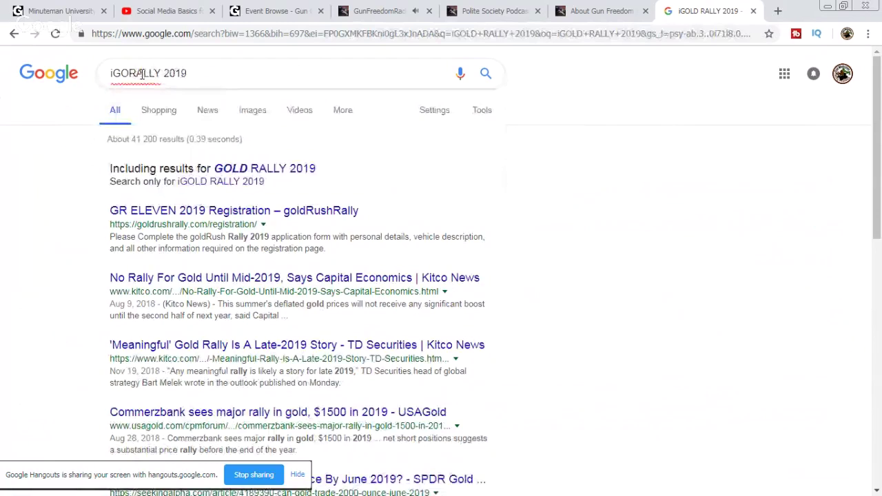
pyautogui.press('Return')
pyautogui.press('Return')
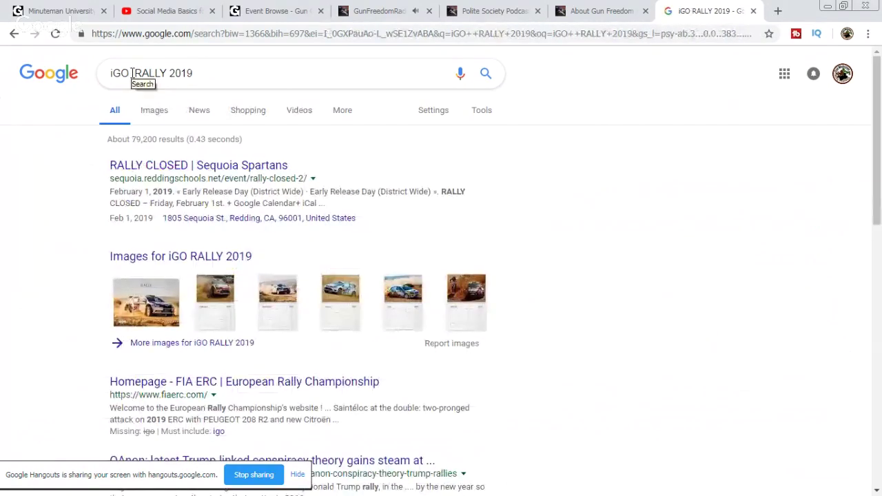
pyautogui.click(133, 73)
pyautogui.moveTo(132, 73); pyautogui.dragTo(112, 72)
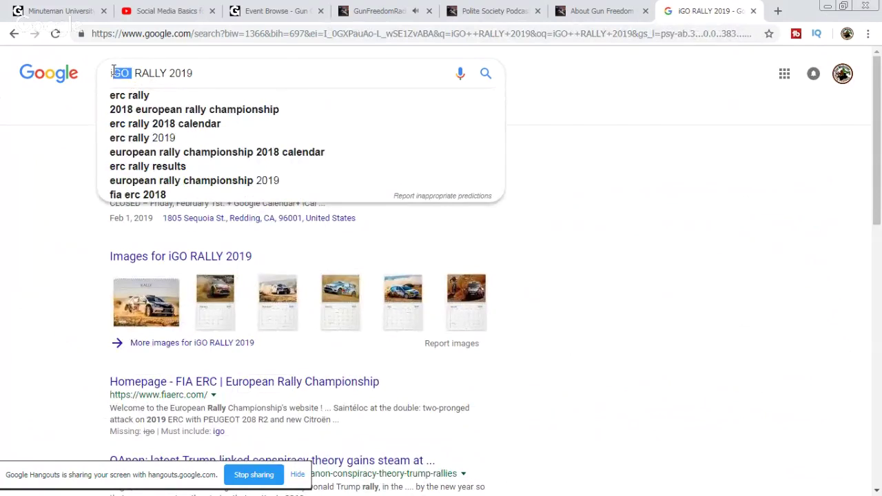
pyautogui.press('BackSpace')
pyautogui.write('illinois ')
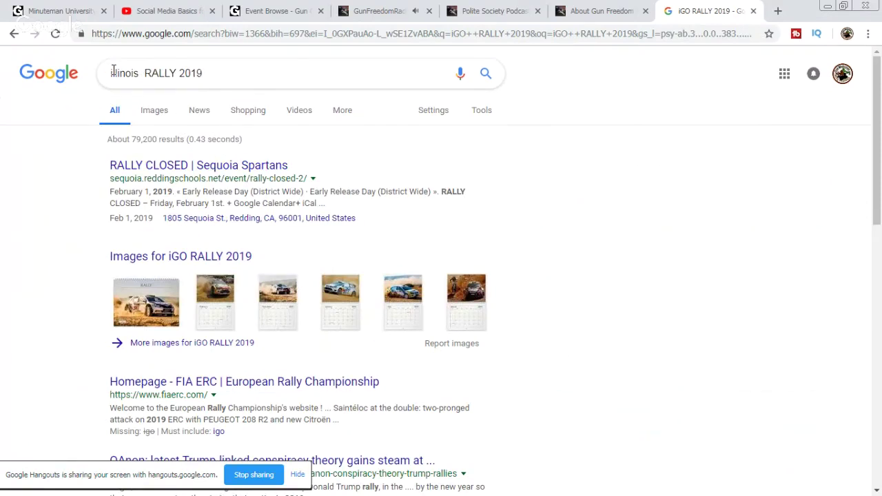
pyautogui.write('gun ownere')
pyautogui.press('BackSpace')
pyautogui.write('s')
pyautogui.press('Return')
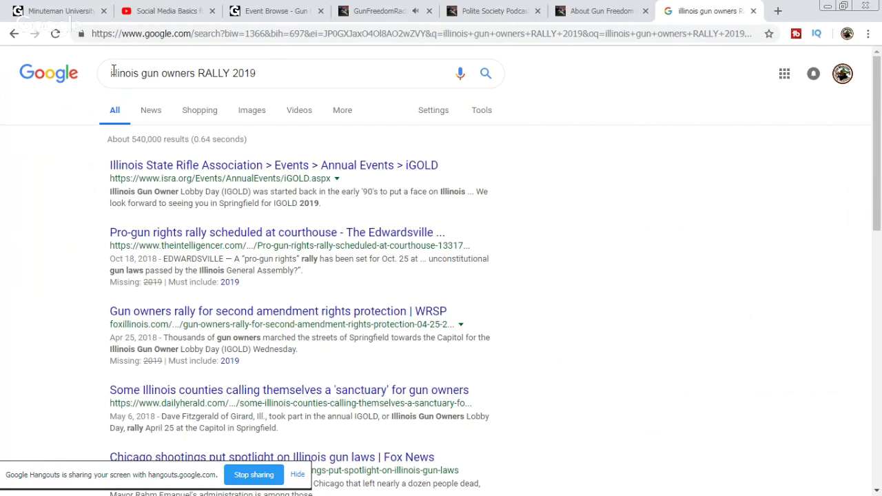
pyautogui.click(419, 171)
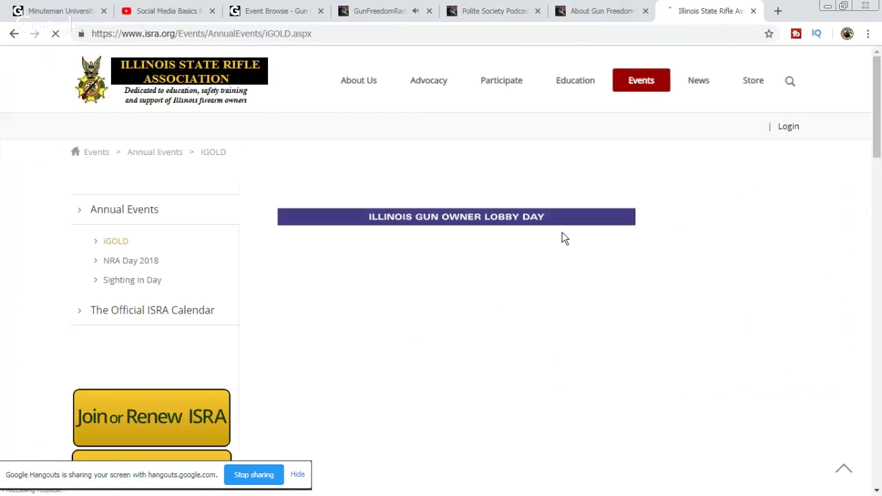
# Step: Save the IGOLD 2019 flyer image to Downloads as '2019 IGOLD Flier'
pyautogui.scroll(-2, 601, 227)
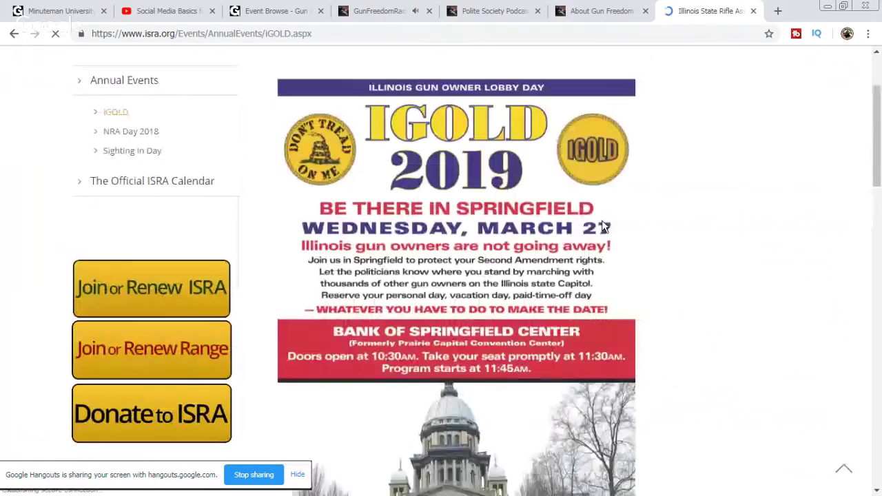
pyautogui.scroll(-4, 525, 214)
pyautogui.scroll(3, 544, 214)
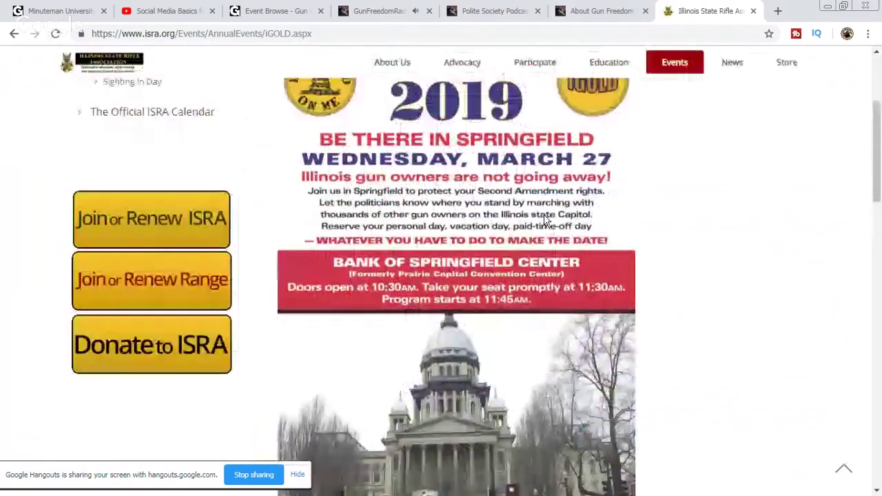
pyautogui.scroll(1, 544, 214)
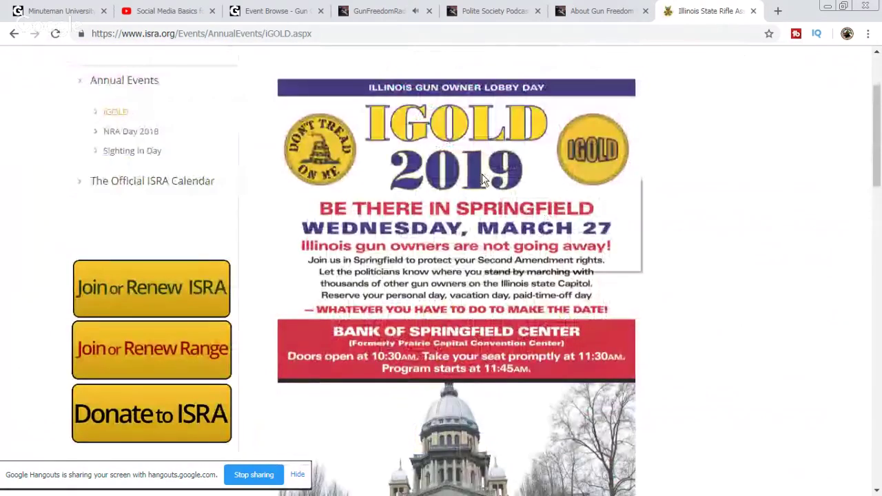
pyautogui.click(541, 202)
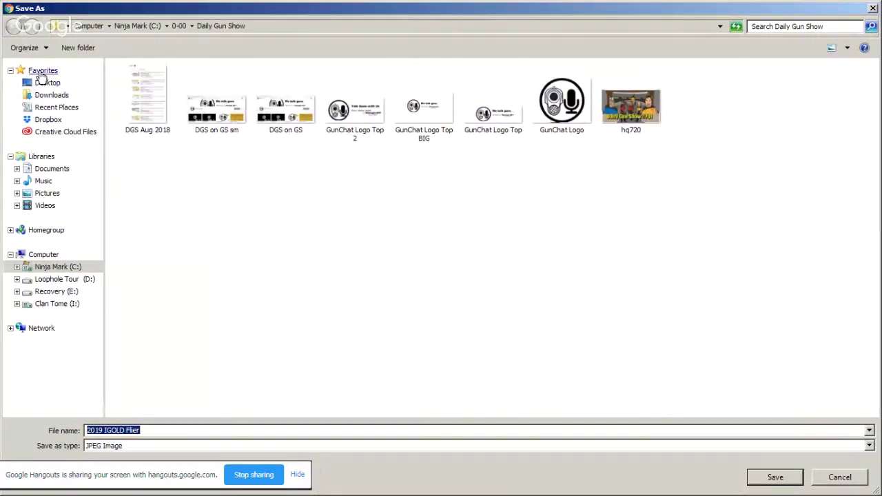
pyautogui.click(55, 94)
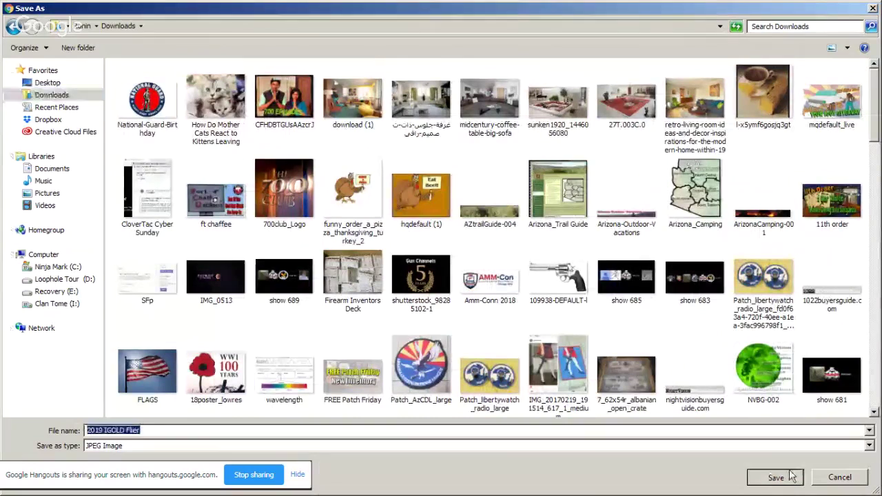
pyautogui.click(775, 477)
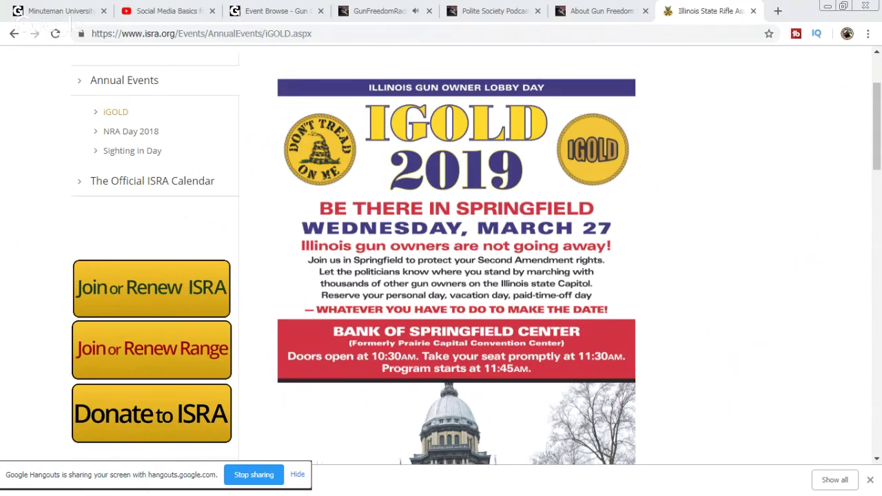
# Step: Refresh the events list, locate iGOLD RALLY 2019 on March 27, 2019, and close the ISRA tab
pyautogui.click(293, 8)
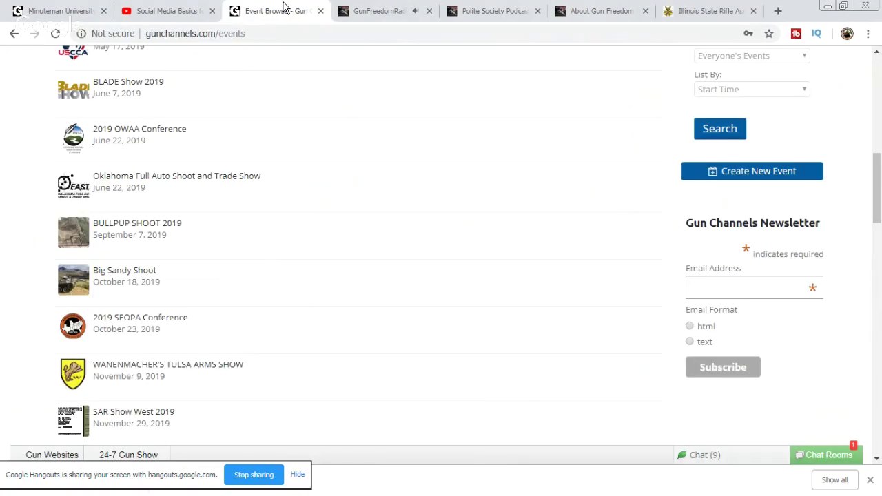
pyautogui.click(52, 34)
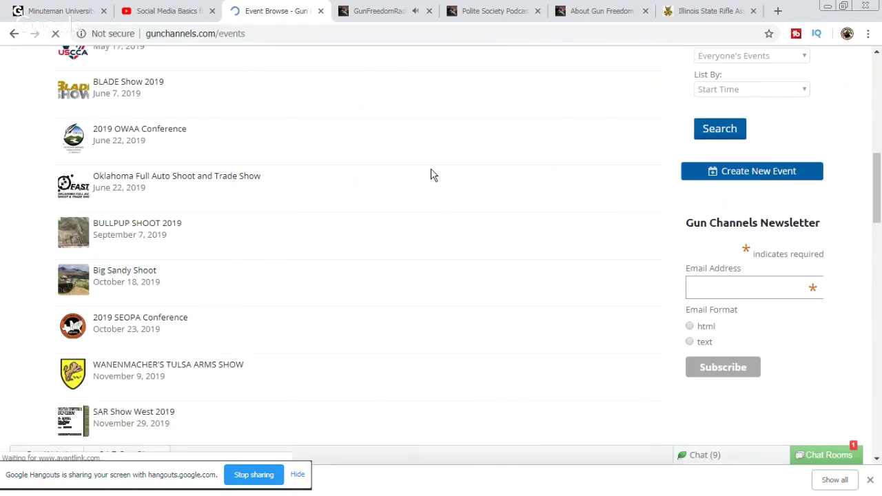
pyautogui.scroll(5, 410, 202)
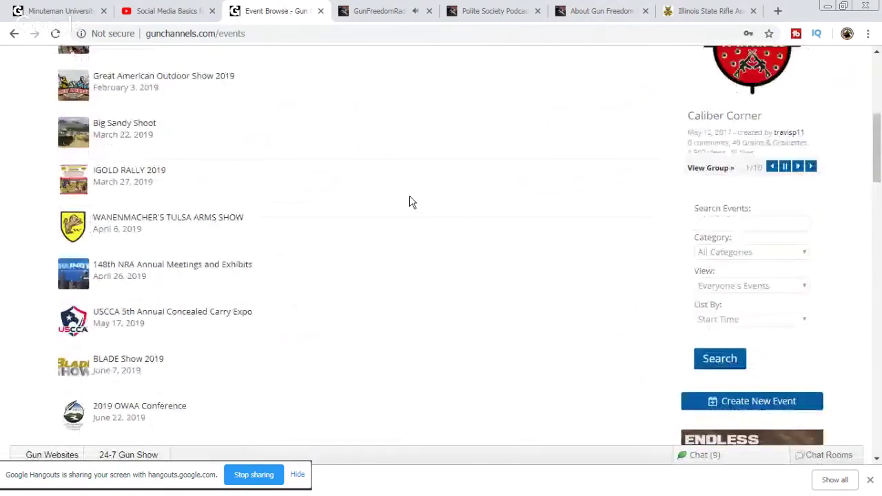
pyautogui.tripleClick(152, 279)
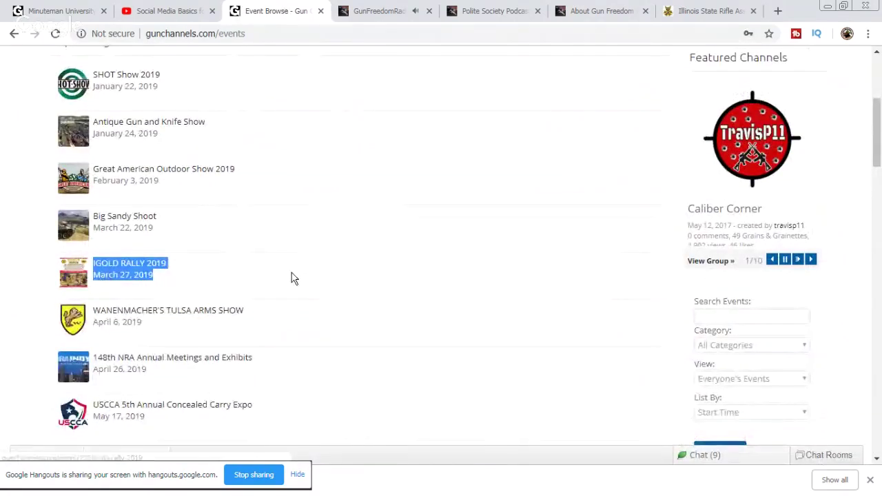
pyautogui.click(710, 14)
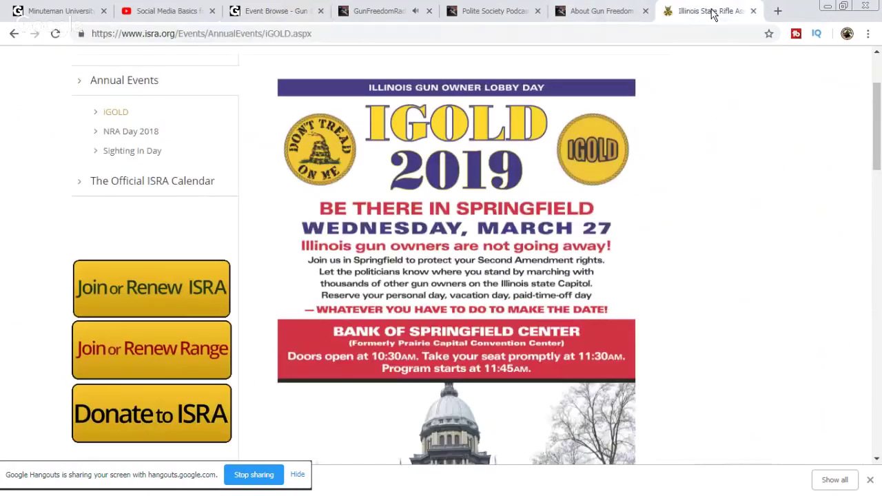
pyautogui.click(754, 12)
pyautogui.click(324, 11)
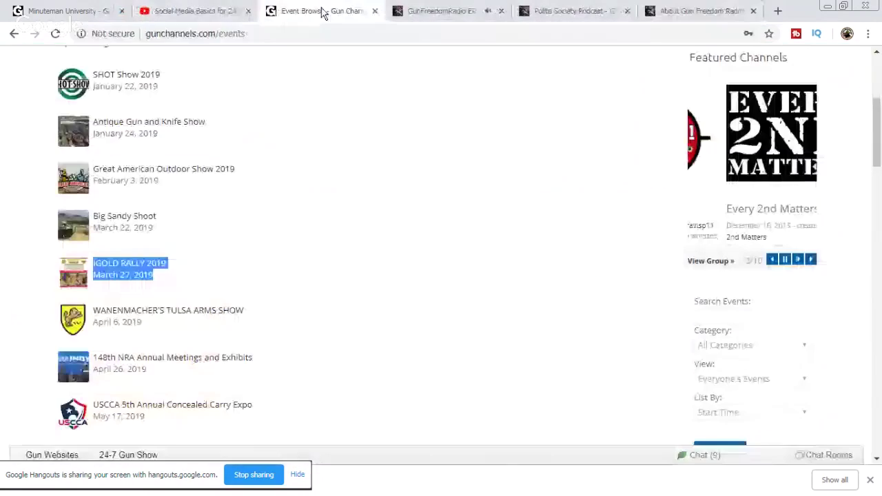
# Step: Upload '2019 IGOLD Flier' from Downloads to the IGOLD RALLY 2019 event photos and save it
pyautogui.click(133, 268)
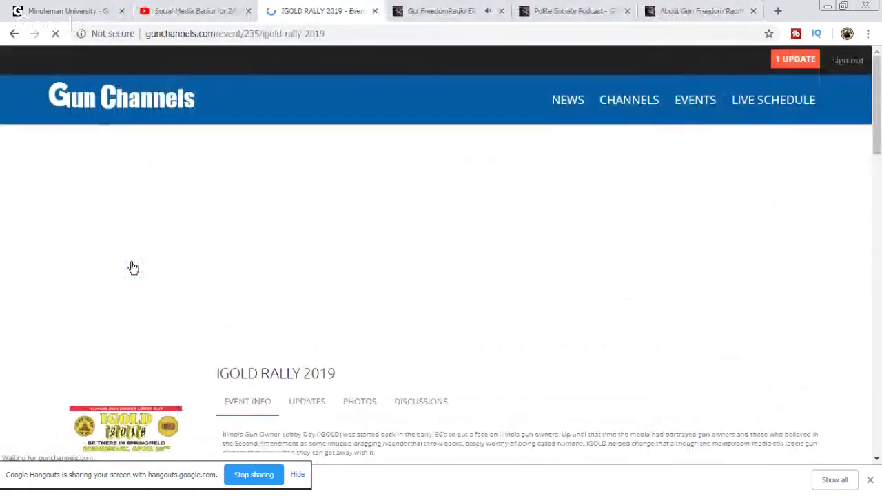
pyautogui.scroll(-1, 433, 255)
pyautogui.scroll(-2, 433, 255)
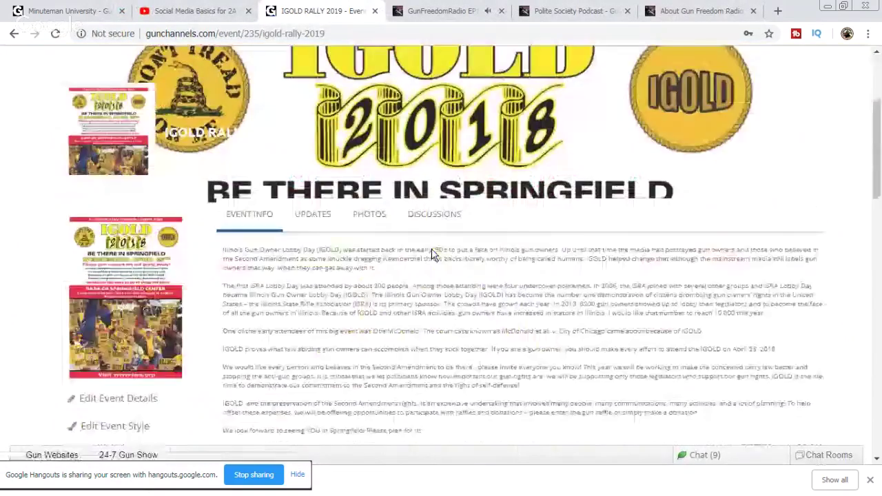
pyautogui.scroll(-1, 436, 250)
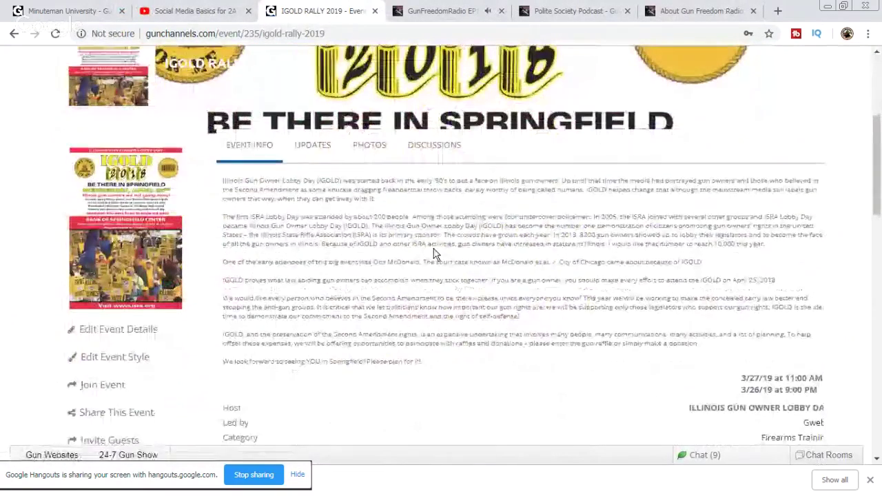
pyautogui.click(367, 147)
pyautogui.click(278, 179)
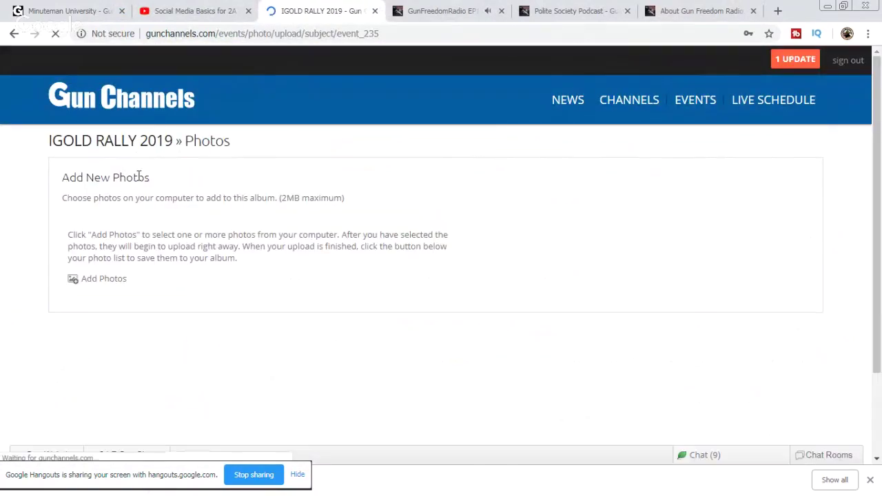
pyautogui.click(104, 279)
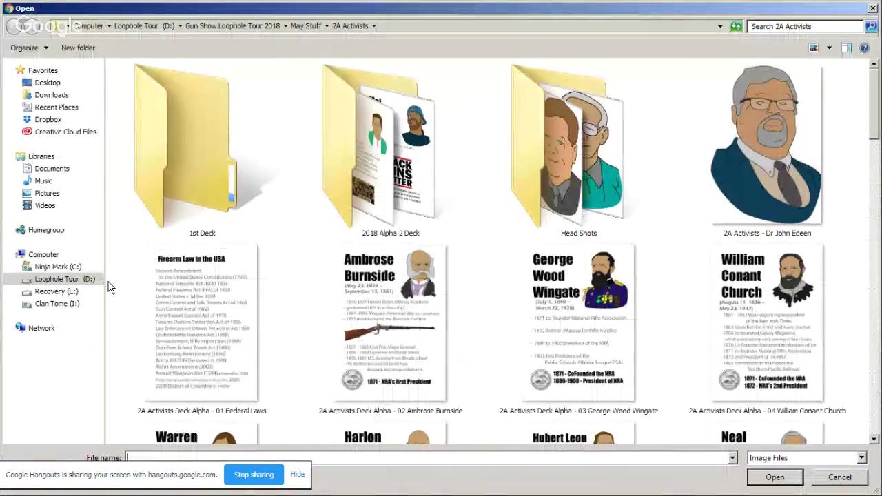
pyautogui.click(51, 96)
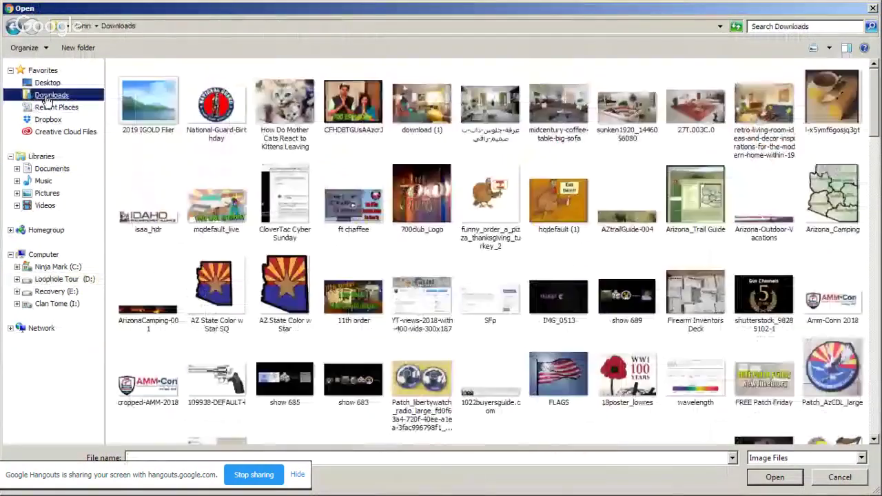
pyautogui.click(148, 104)
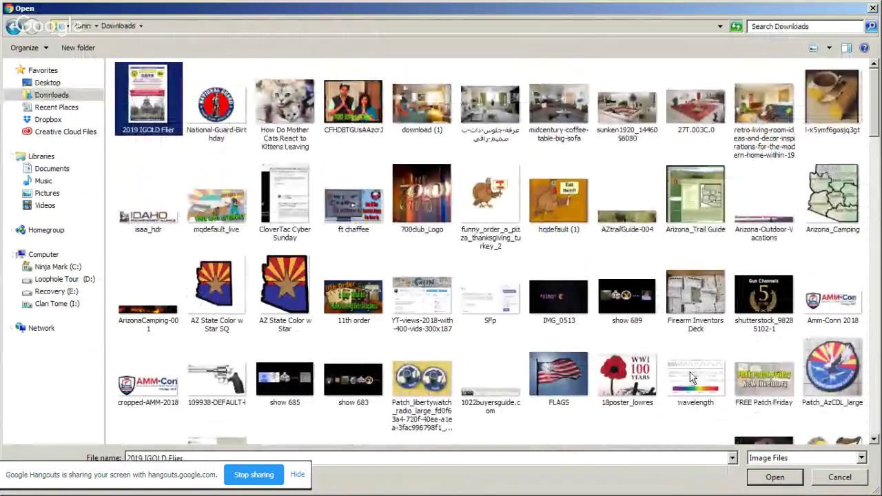
pyautogui.click(776, 477)
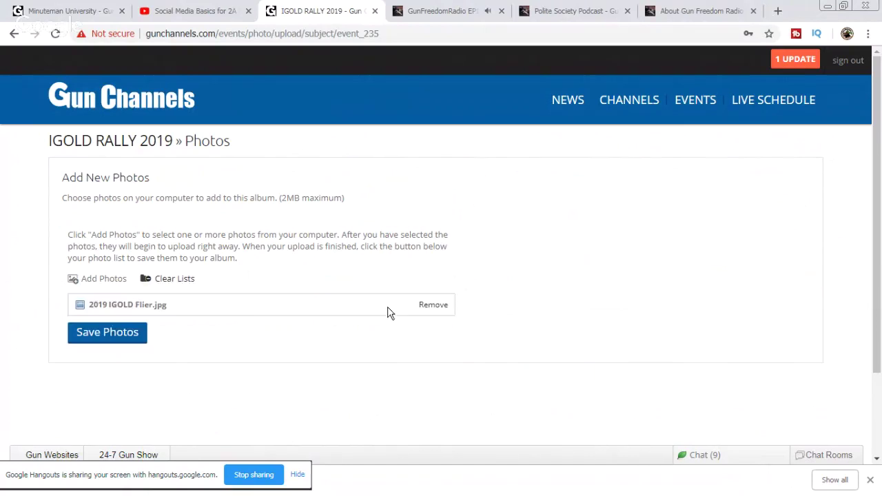
pyautogui.click(112, 329)
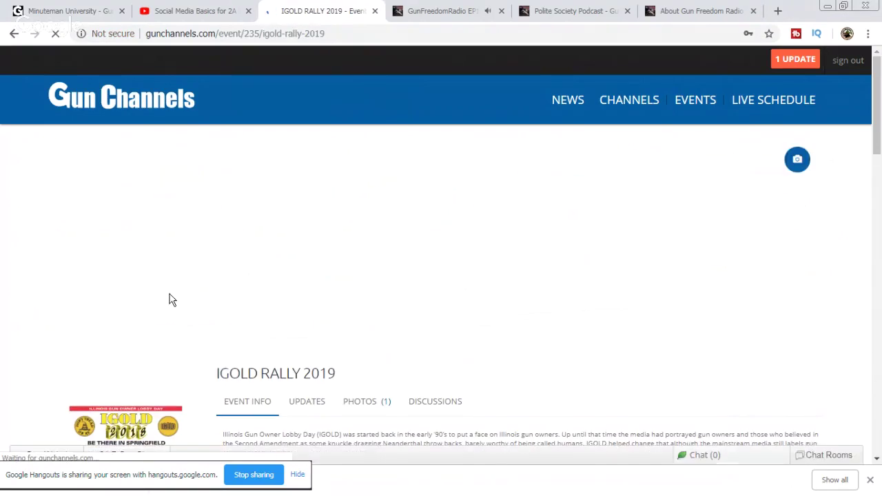
# Step: Set '2019 IGOLD Flier' as the event cover photo, positioned to show the IGOLD 2019 heading
pyautogui.click(797, 159)
pyautogui.click(797, 159)
pyautogui.click(797, 160)
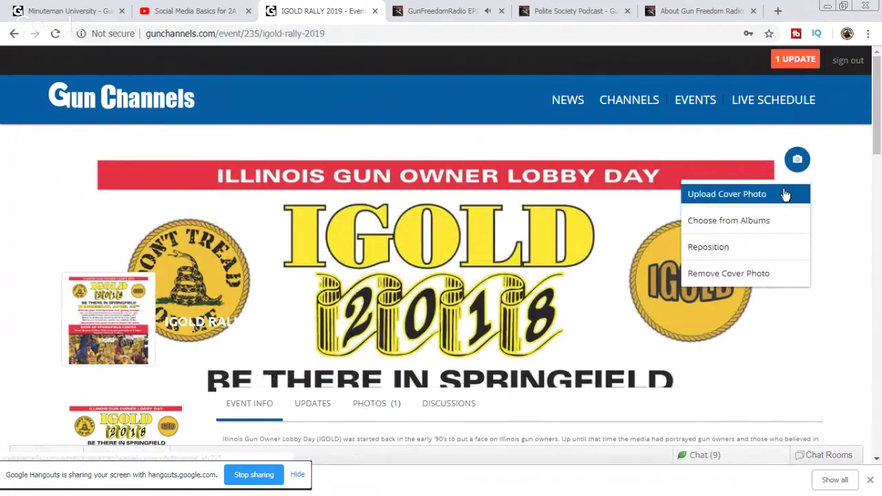
pyautogui.click(729, 195)
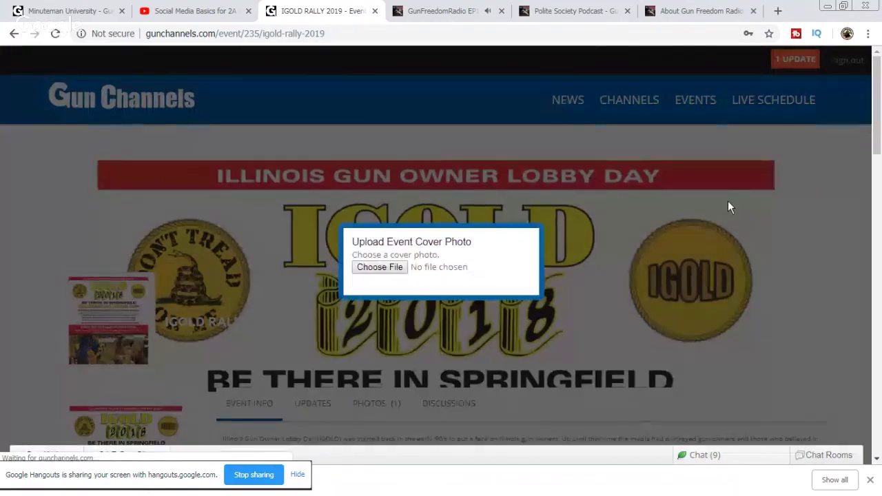
pyautogui.click(365, 270)
pyautogui.click(141, 100)
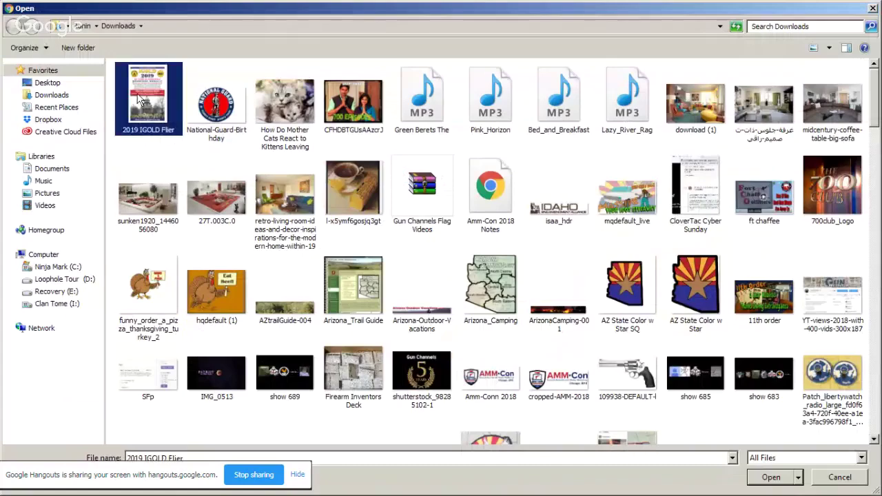
pyautogui.click(761, 480)
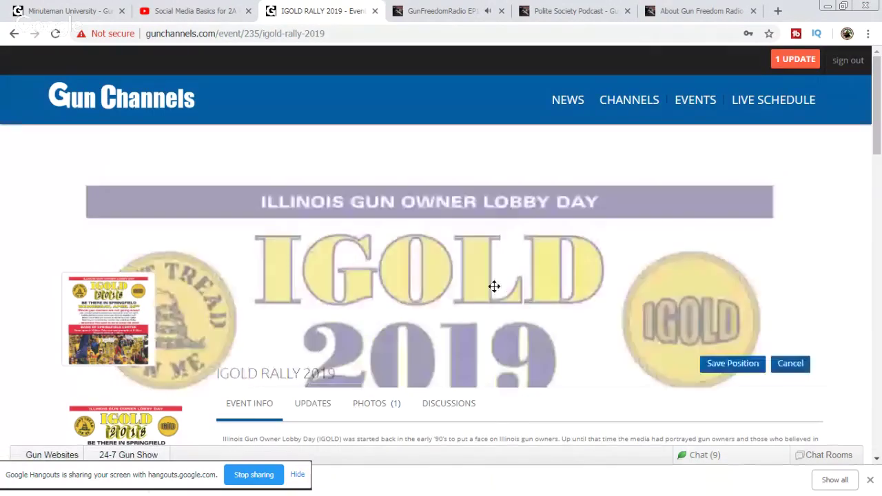
pyautogui.moveTo(494, 288); pyautogui.dragTo(510, 277)
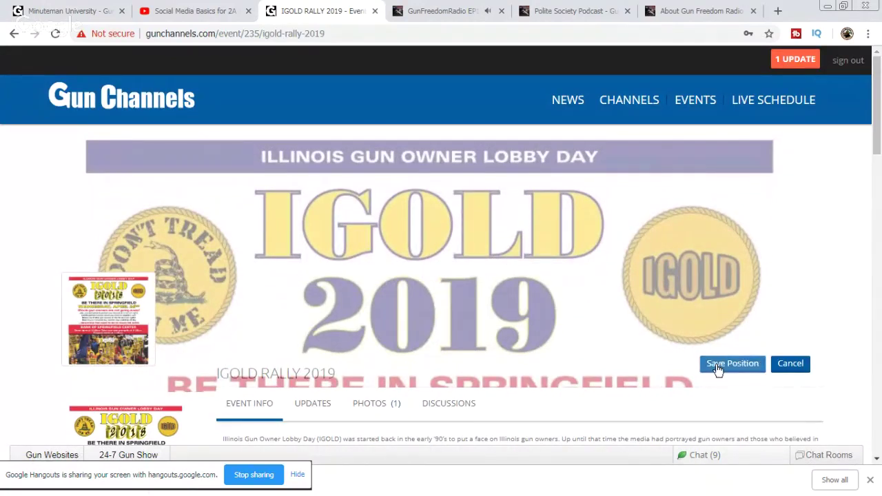
pyautogui.click(715, 367)
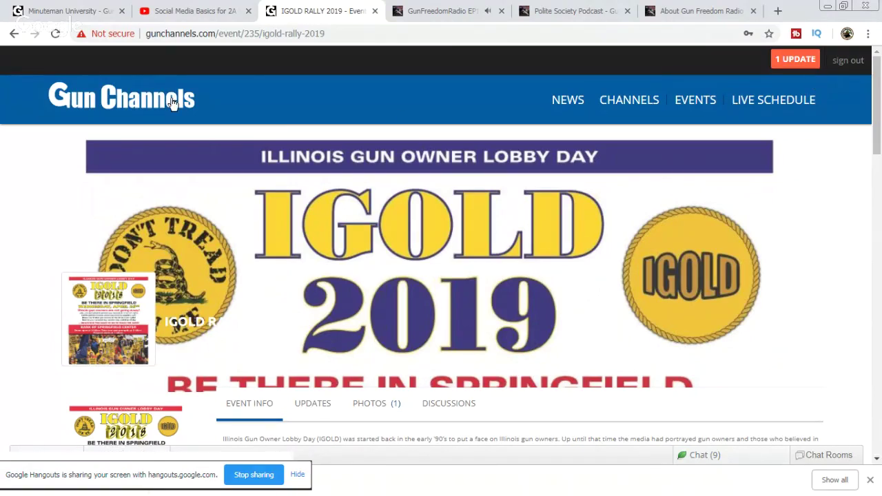
# Step: Review the Firearms / Shooting Event Calendar's upcoming events and start a new blank tab
pyautogui.click(691, 108)
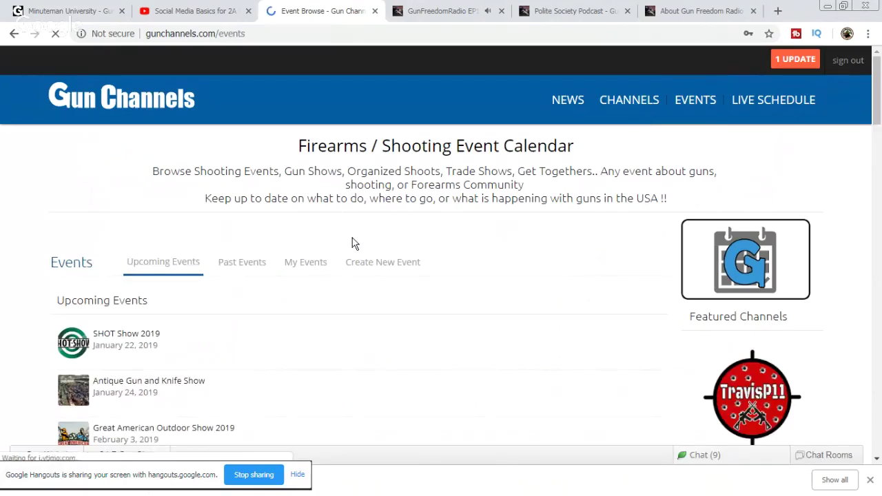
pyautogui.scroll(-1, 421, 212)
pyautogui.scroll(-2, 421, 212)
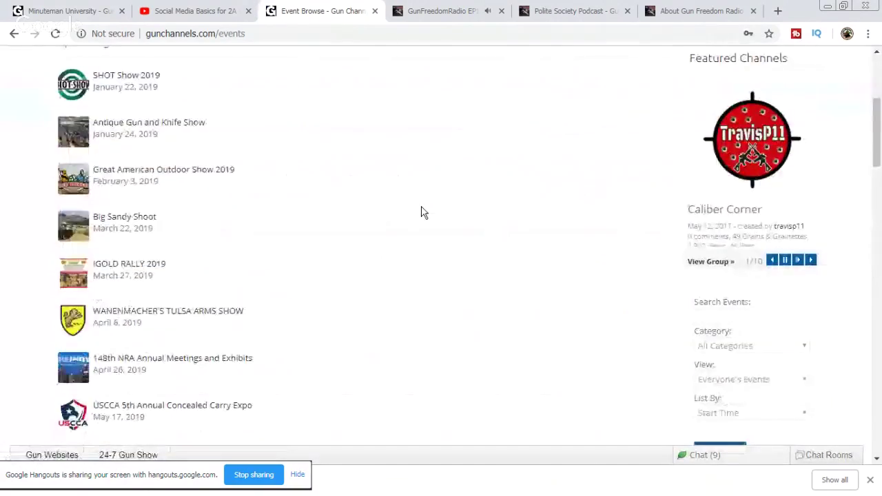
pyautogui.scroll(-5, 448, 181)
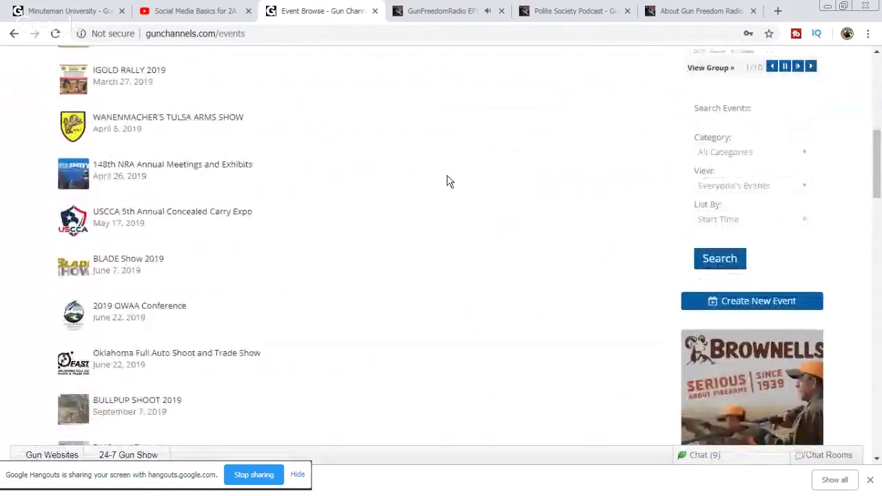
pyautogui.scroll(-1, 447, 181)
pyautogui.scroll(4, 512, 203)
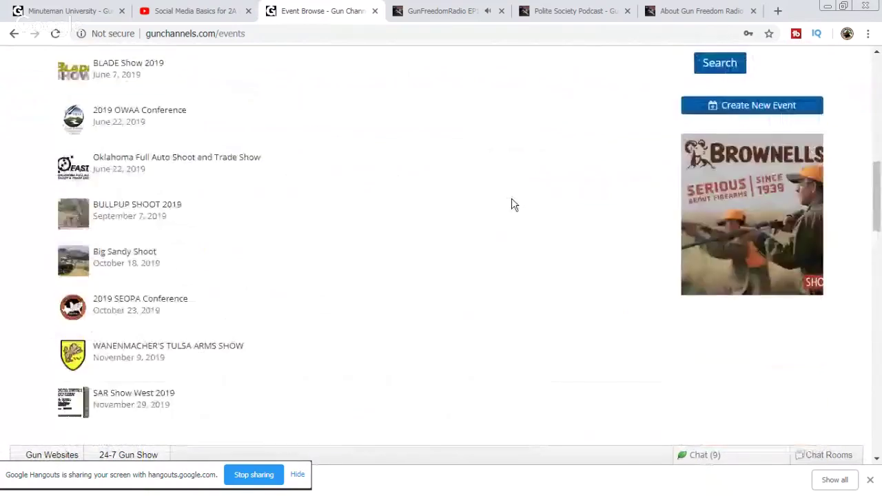
pyautogui.scroll(3, 492, 219)
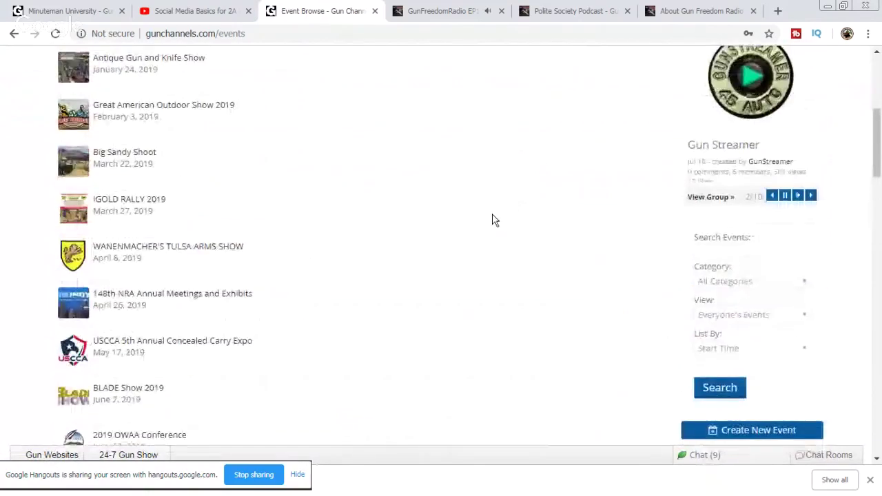
pyautogui.scroll(1, 493, 219)
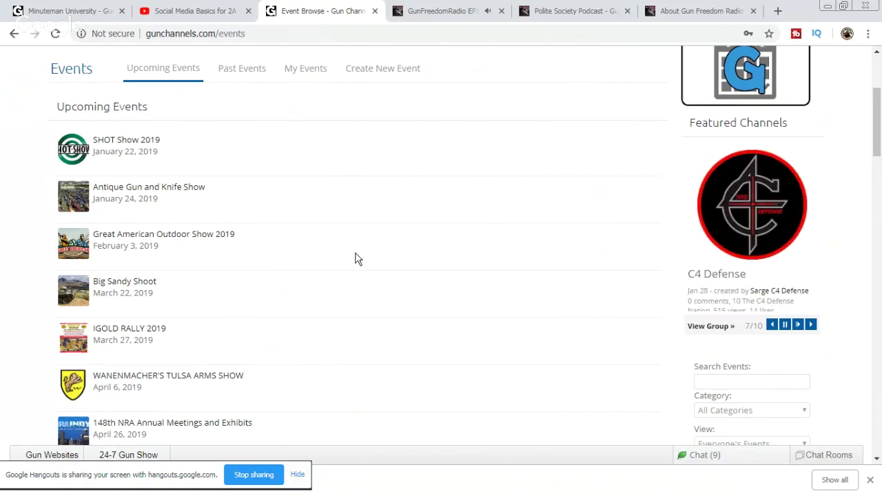
pyautogui.scroll(-2, 357, 258)
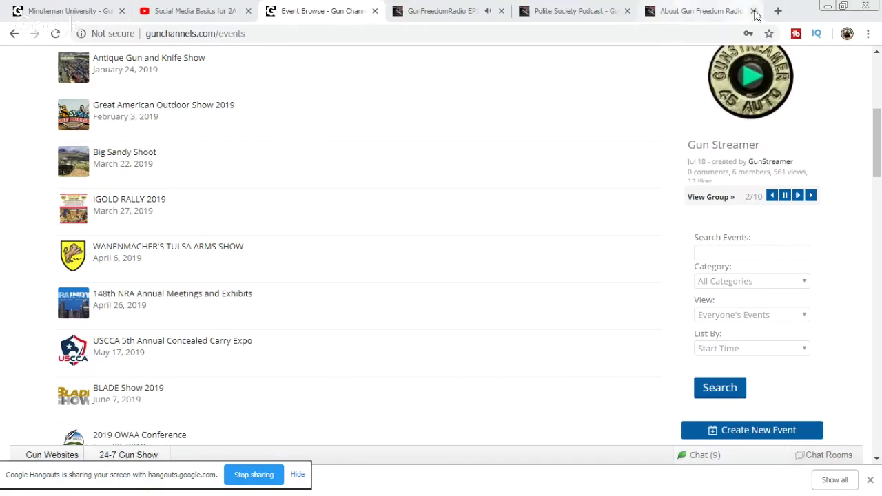
pyautogui.click(777, 11)
# Step: Search Google for 'shootah 2019' by editing the pasted 'shootah 2018' query
pyautogui.rightClick(675, 34)
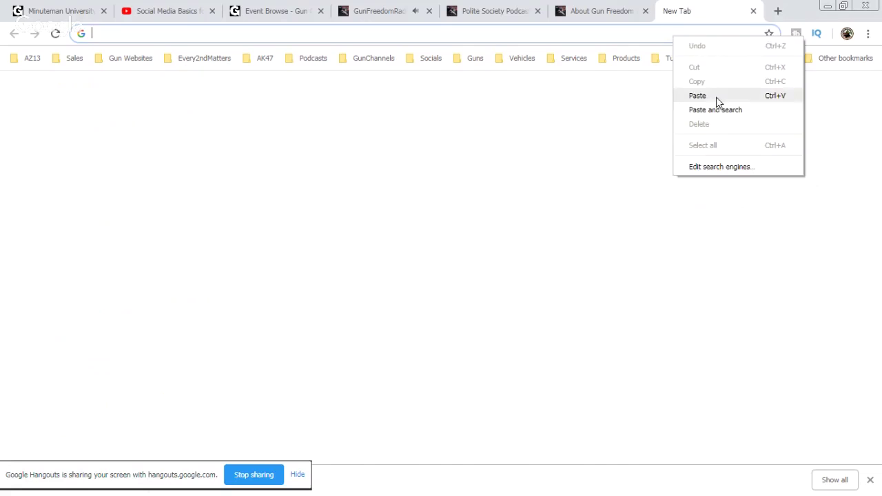
pyautogui.click(717, 97)
pyautogui.moveTo(148, 34); pyautogui.dragTo(181, 34)
pyautogui.write('9')
pyautogui.press('Return')
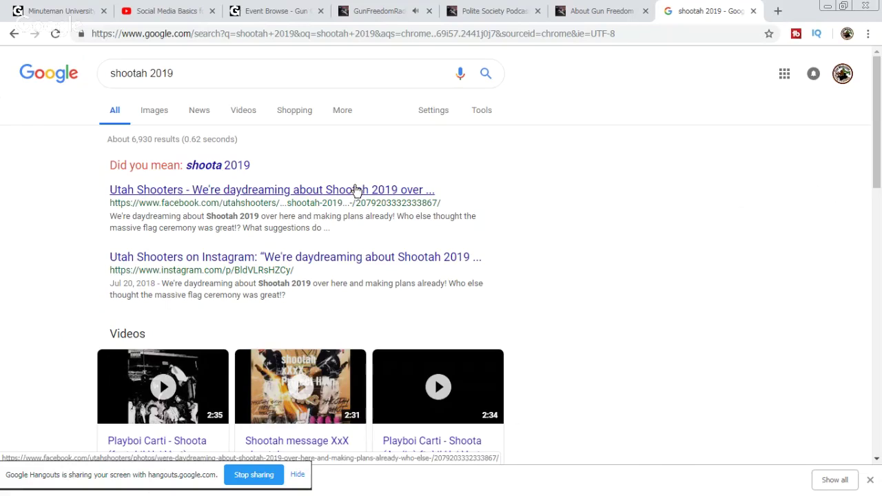
# Step: Open the Utah Shooters Facebook post about Shootah 2019 from the results
pyautogui.scroll(-5, 357, 190)
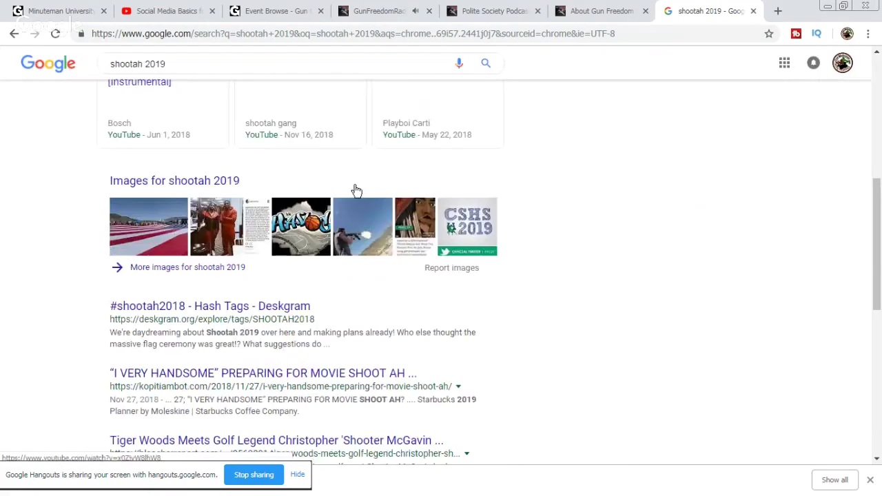
pyautogui.scroll(5, 356, 191)
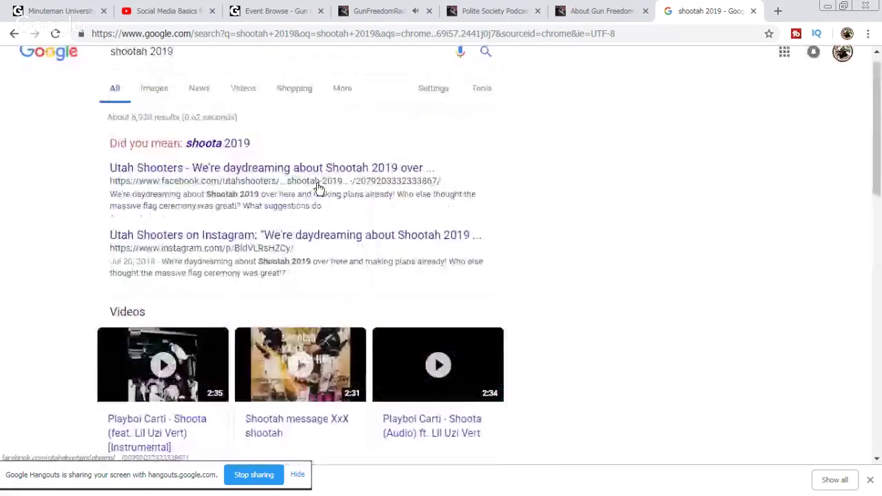
pyautogui.click(317, 190)
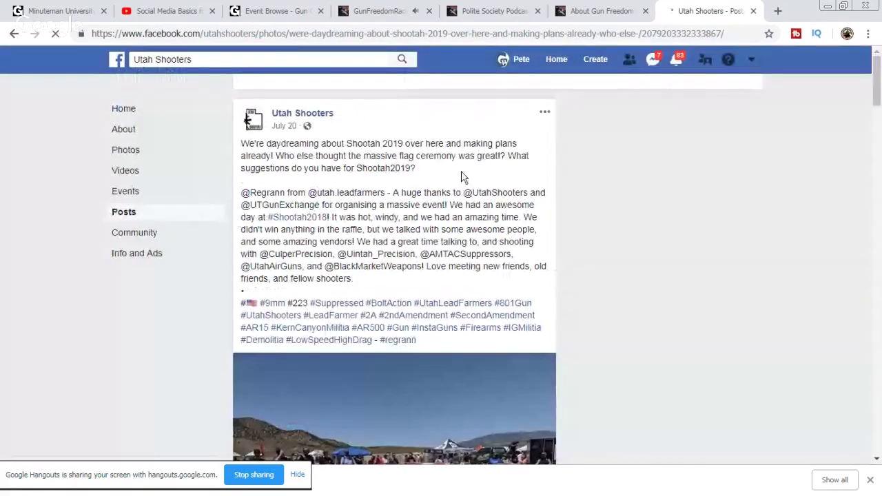
# Step: View the post's flag photo enlarged, then close the photo viewer
pyautogui.scroll(-1, 486, 232)
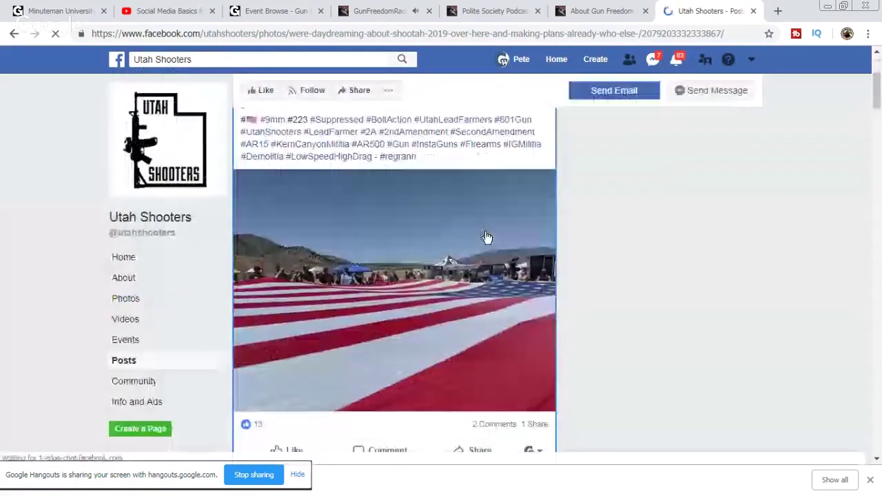
pyautogui.click(486, 238)
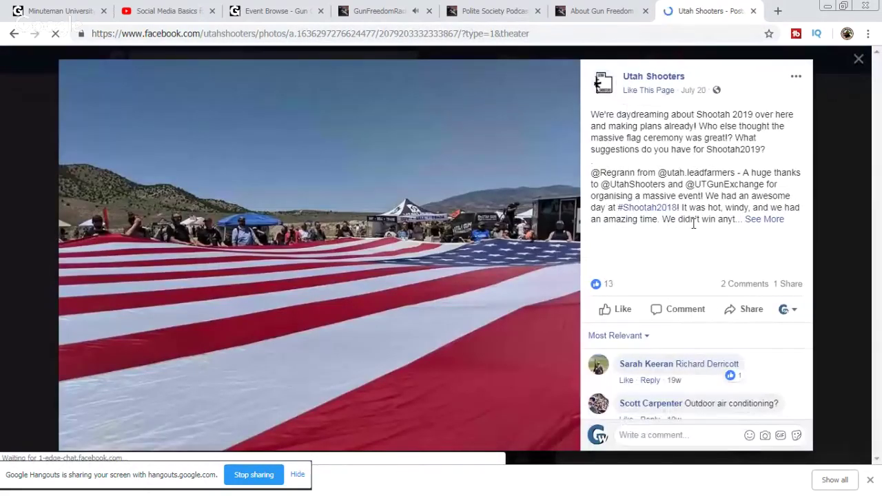
pyautogui.scroll(-1, 691, 228)
pyautogui.scroll(1, 689, 233)
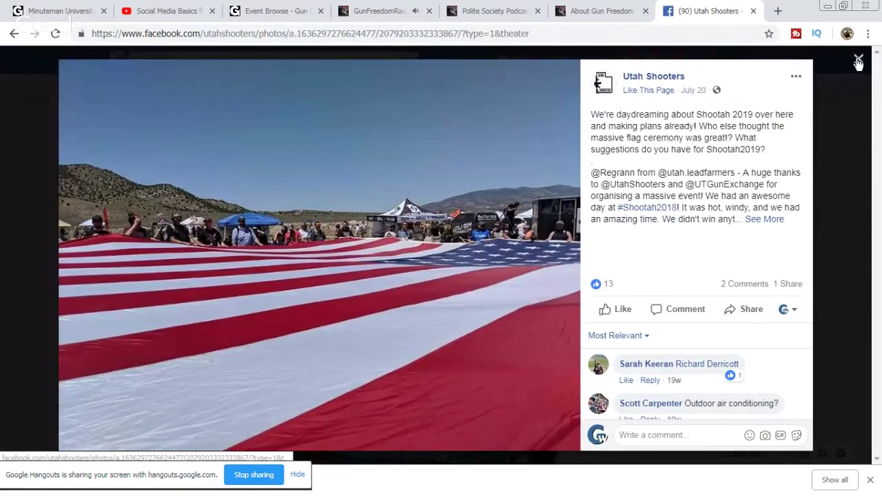
pyautogui.click(859, 60)
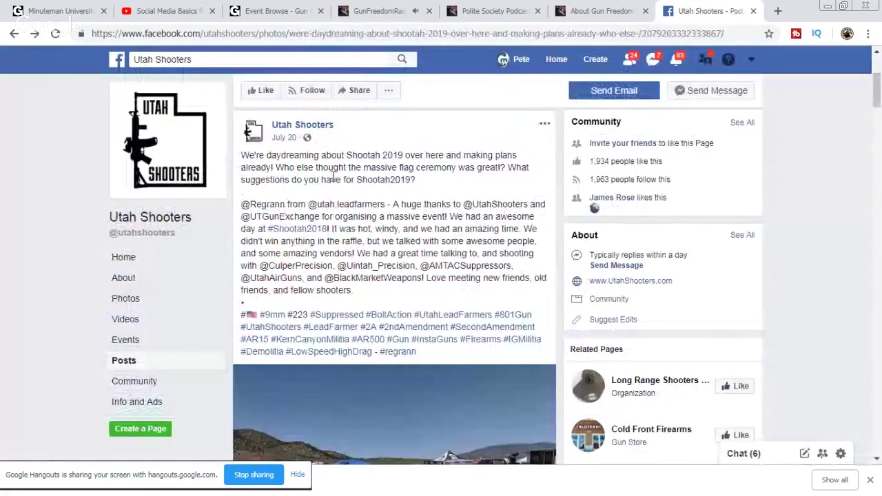
# Step: Review the Utah Shooters page's past events, including Shootah 2018, then close the tab
pyautogui.click(297, 126)
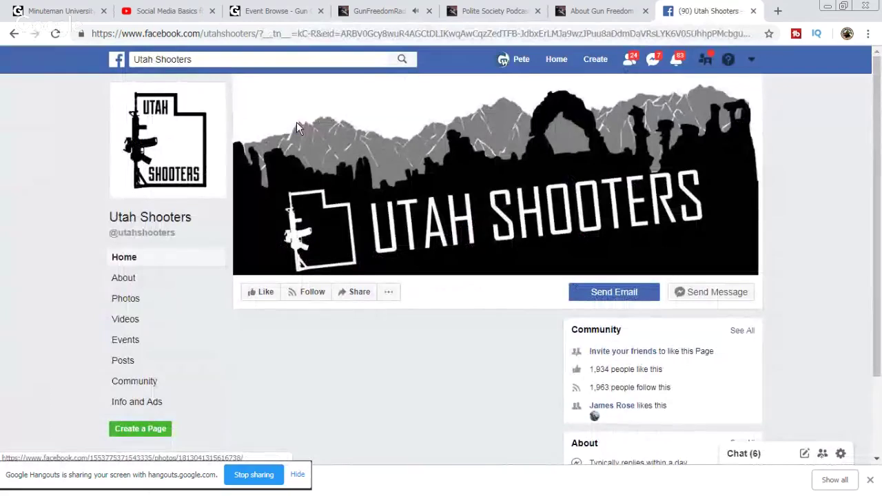
pyautogui.scroll(-1, 562, 302)
pyautogui.scroll(-4, 569, 300)
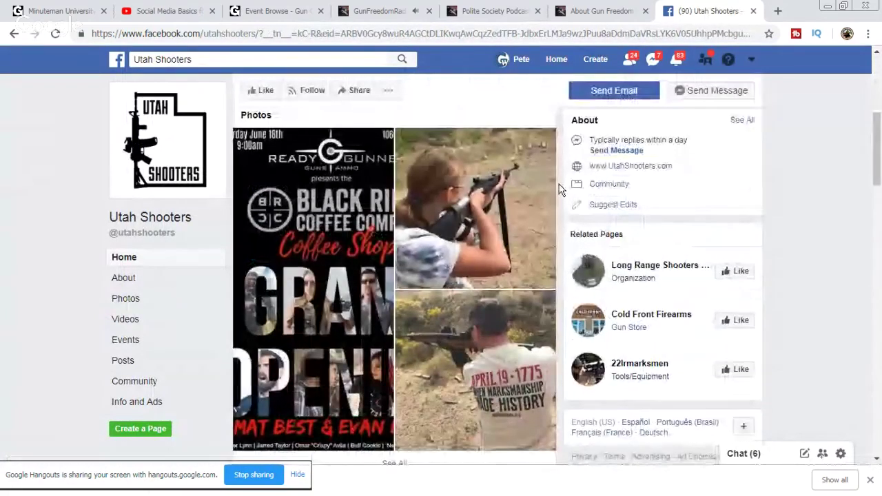
pyautogui.scroll(-1, 559, 191)
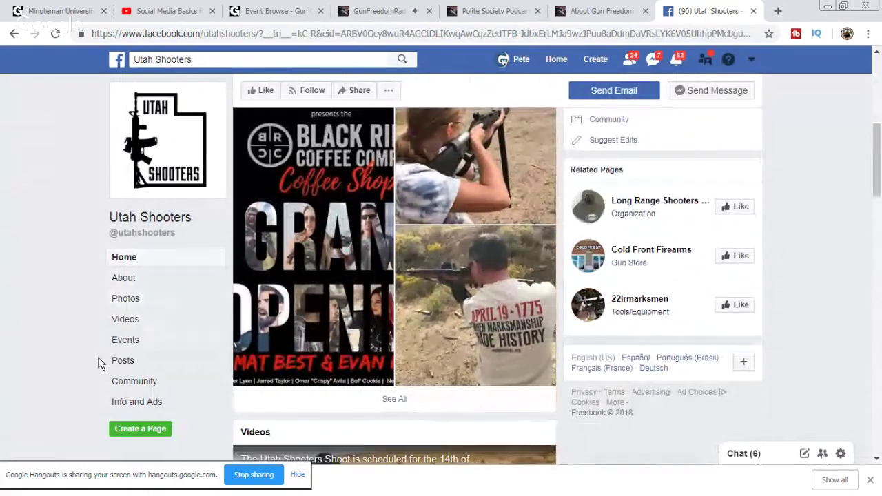
pyautogui.click(119, 339)
pyautogui.scroll(-3, 534, 311)
pyautogui.scroll(-1, 502, 211)
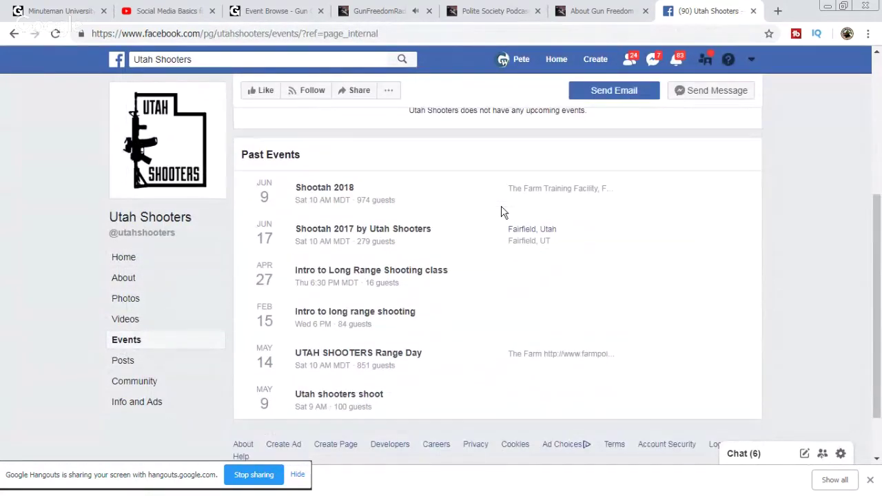
pyautogui.click(753, 12)
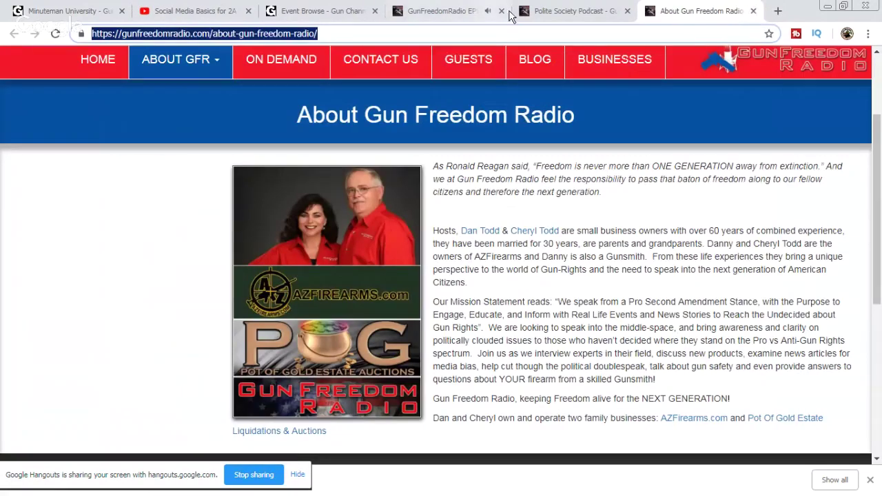
# Step: Open the podcast owner's guest profile from the episode's guest photo in a new tab
pyautogui.click(575, 12)
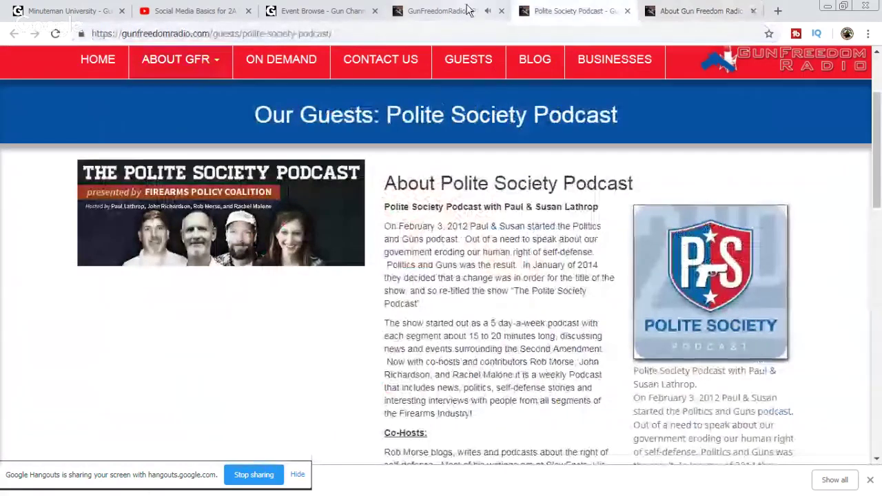
pyautogui.click(445, 11)
pyautogui.scroll(-3, 757, 289)
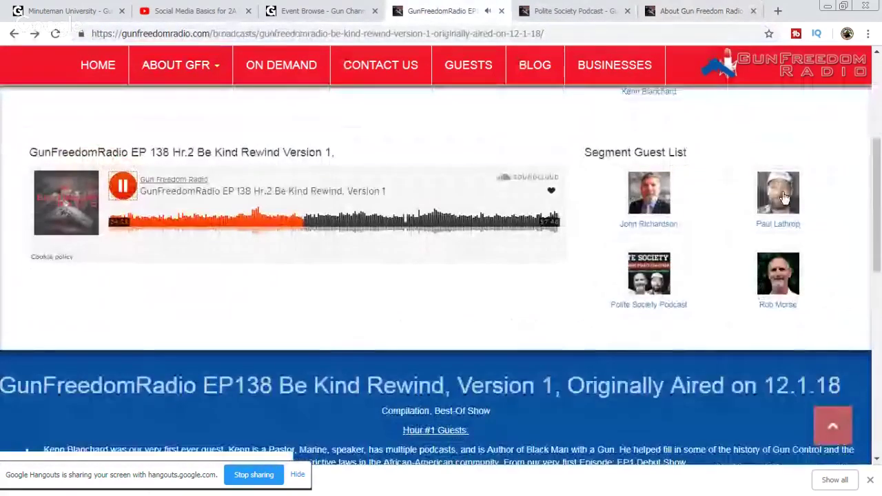
pyautogui.rightClick(781, 191)
pyautogui.click(788, 199)
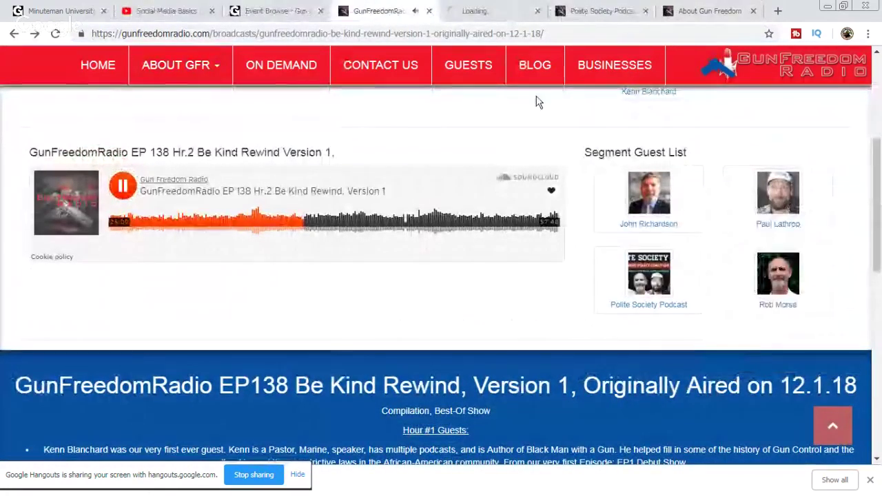
pyautogui.click(491, 11)
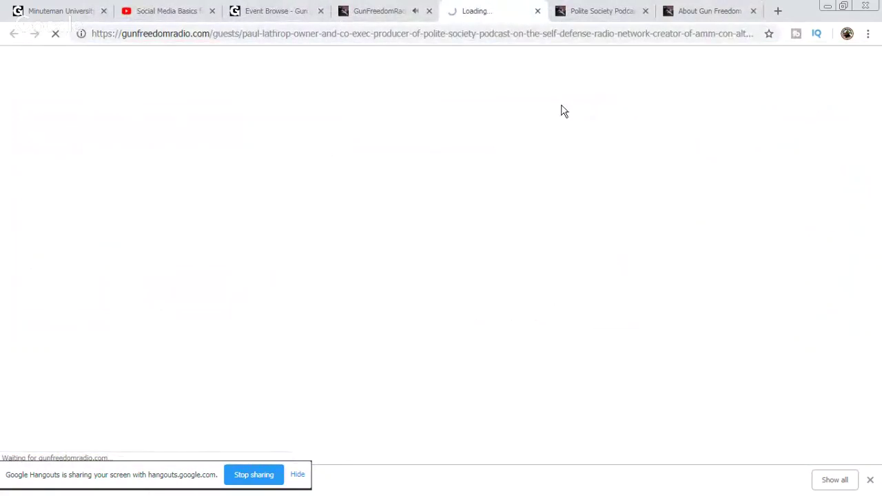
pyautogui.scroll(-2, 562, 112)
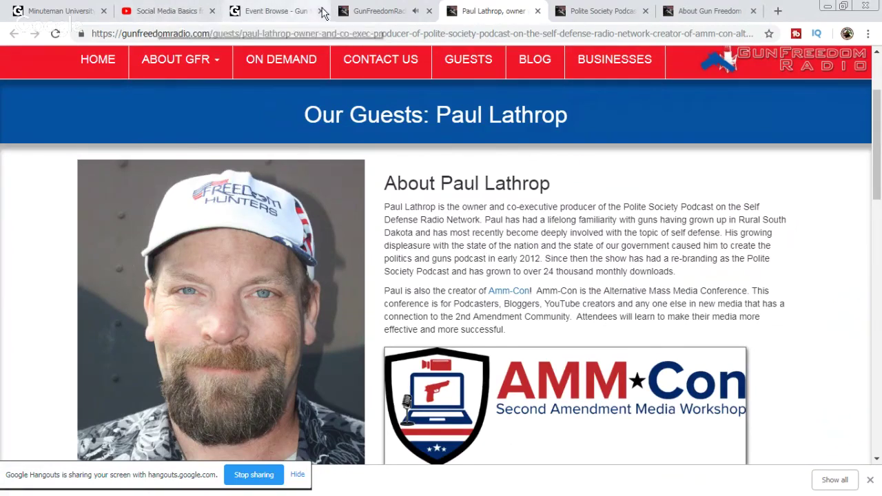
# Step: Glance at the GunChannels events list and Polite Society Podcast page, then start a blank tab
pyautogui.click(284, 14)
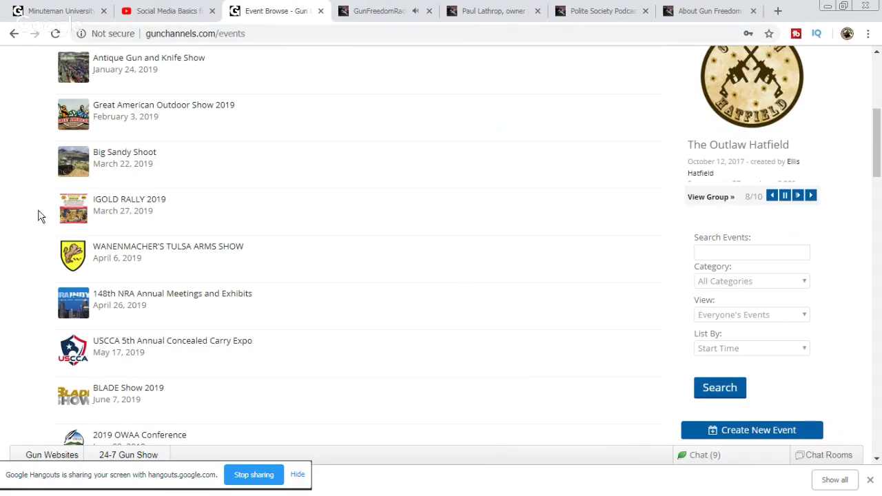
pyautogui.click(516, 12)
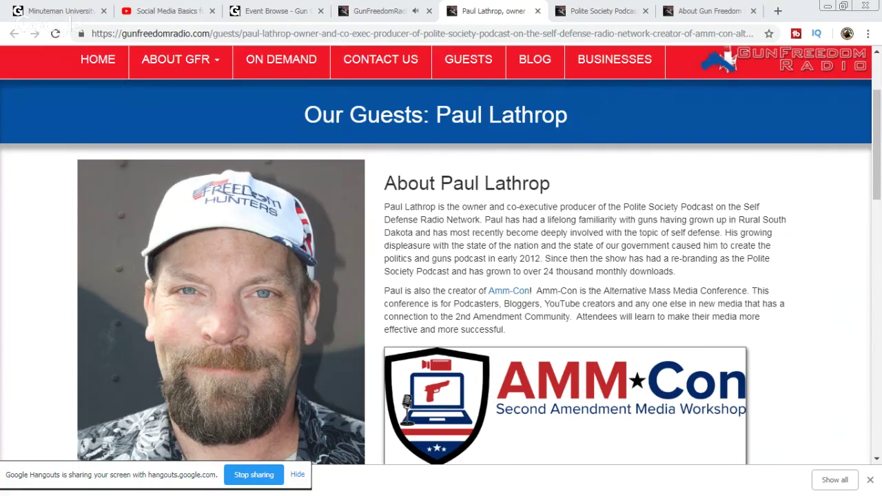
pyautogui.click(620, 8)
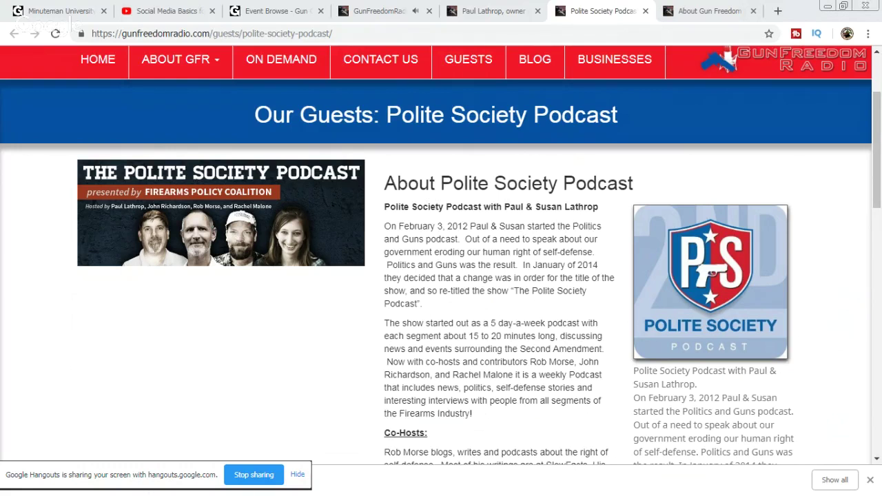
pyautogui.click(778, 11)
# Step: Search for NRA Carry Guard Expo, check its home page for 2019 dates, and close it
pyautogui.rightClick(720, 33)
pyautogui.click(760, 107)
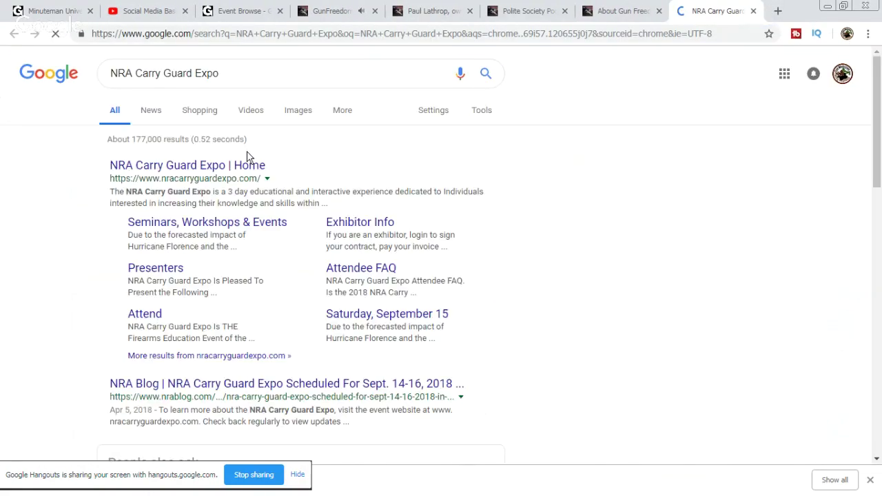
pyautogui.click(238, 171)
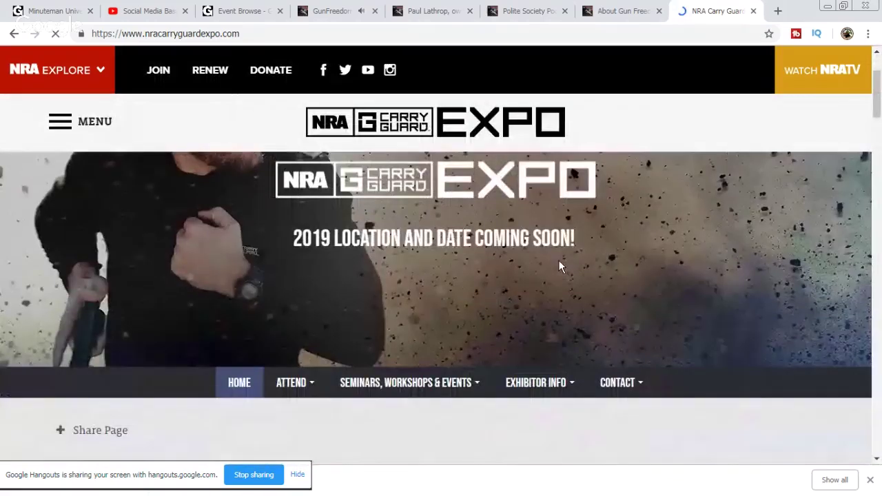
pyautogui.click(752, 11)
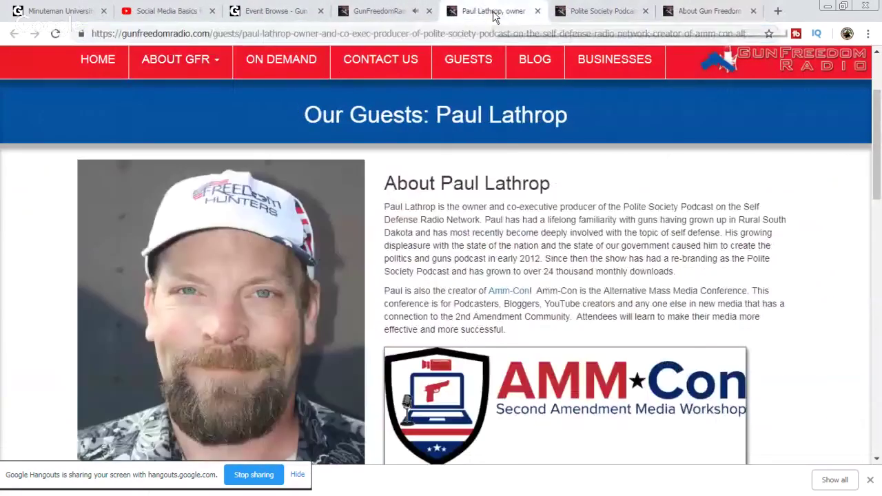
# Step: Close the guest profile tab and return to the Polite Society Podcast page
pyautogui.click(531, 19)
pyautogui.click(633, 19)
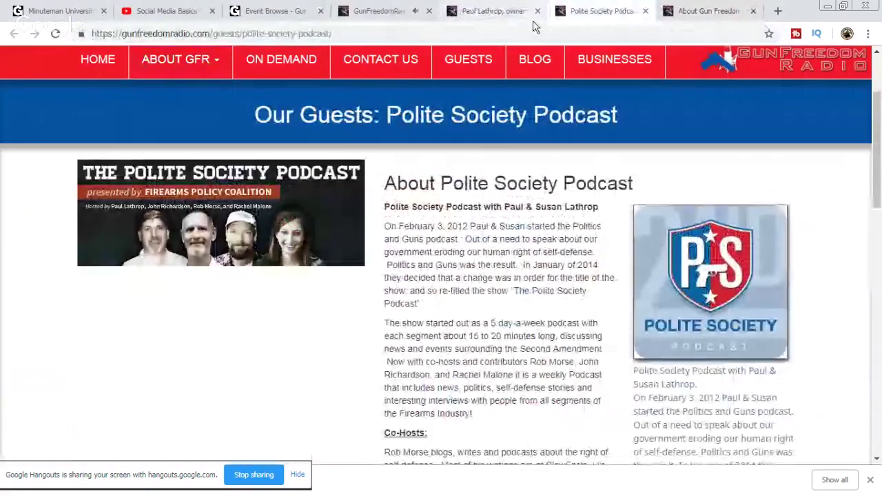
pyautogui.click(503, 11)
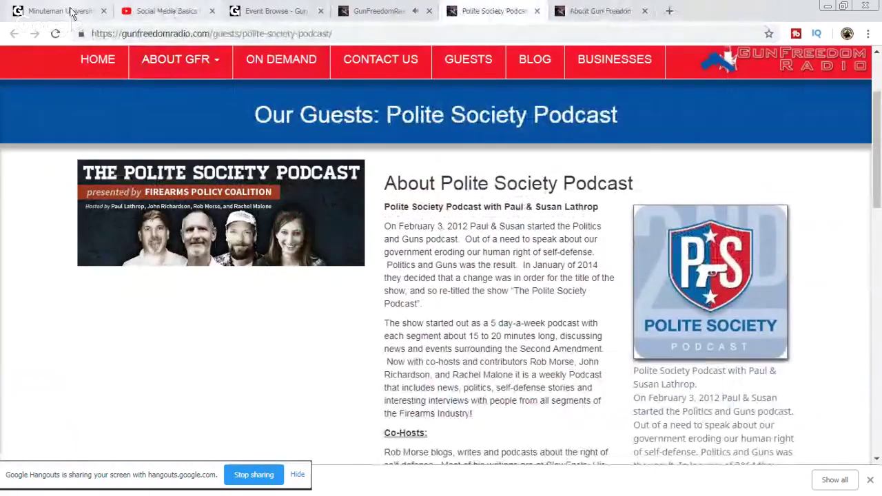
pyautogui.click(62, 12)
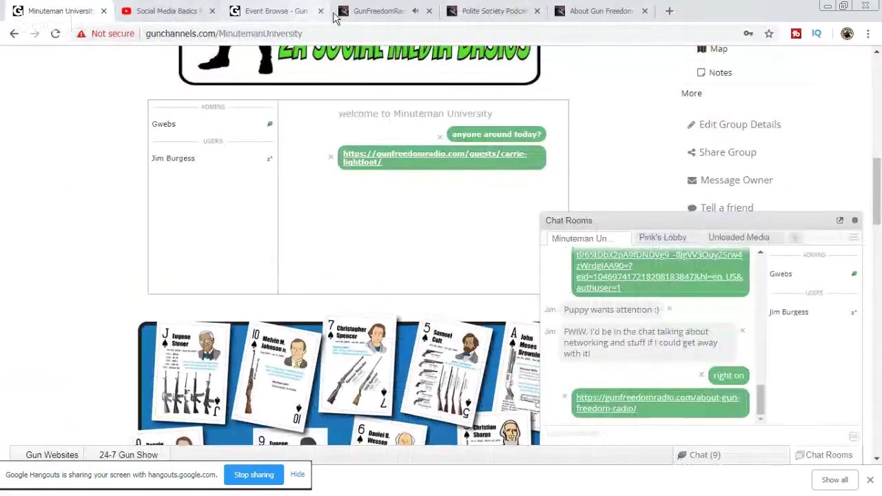
pyautogui.click(389, 12)
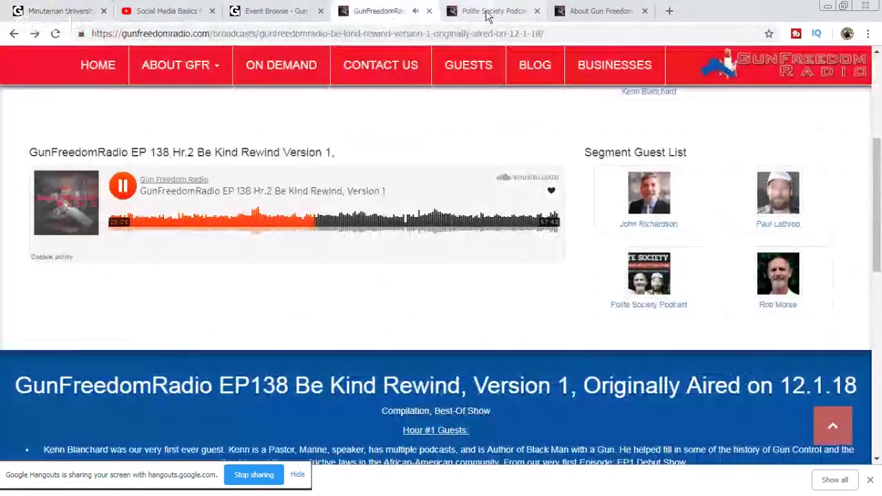
pyautogui.click(489, 13)
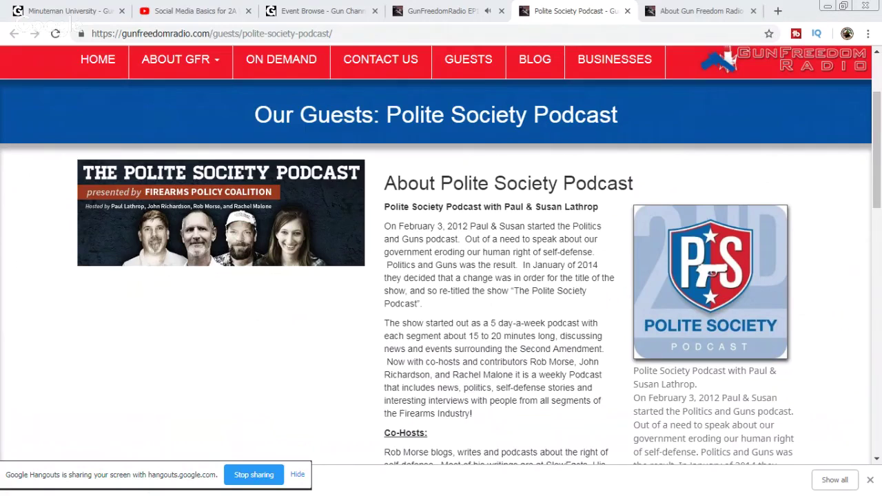
# Step: In a new tab, search Google for 'AZCDL Annual Meeting 2019'
pyautogui.click(779, 11)
pyautogui.rightClick(756, 32)
pyautogui.click(773, 104)
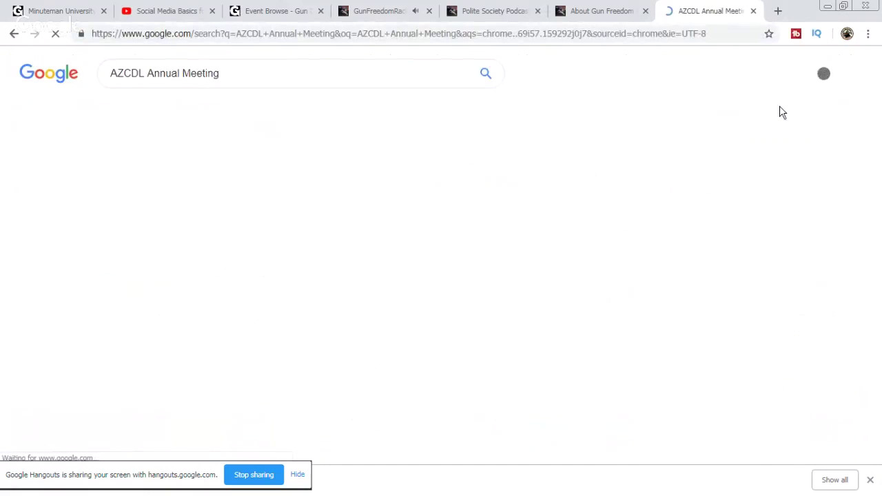
pyautogui.click(279, 71)
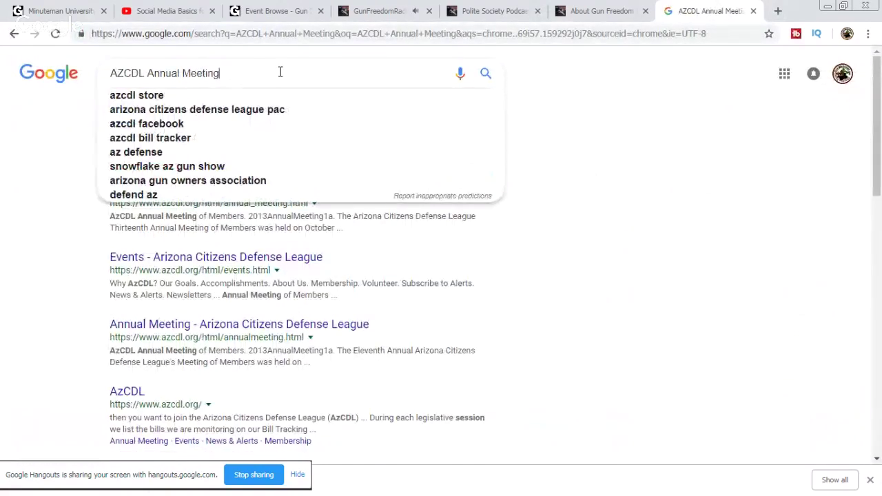
pyautogui.write('2019')
pyautogui.press('Return')
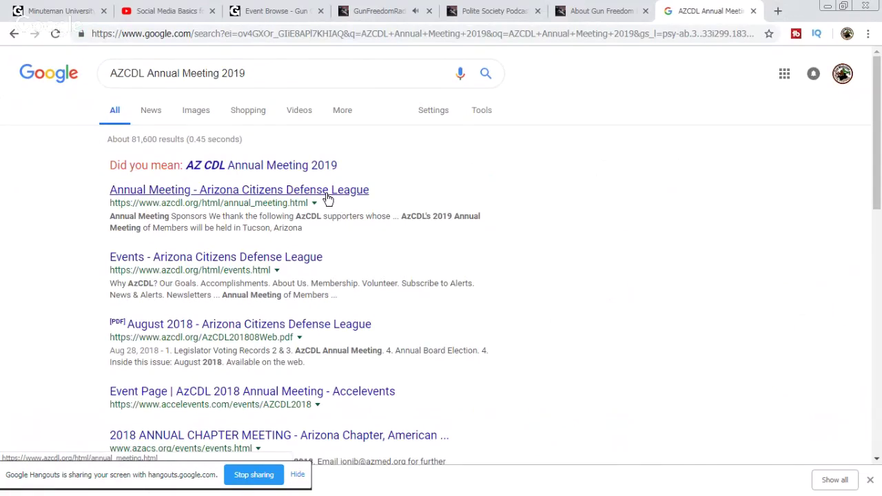
# Step: Read through the AZCDL Annual Meeting page's 2018 speakers, then close the tab
pyautogui.click(329, 199)
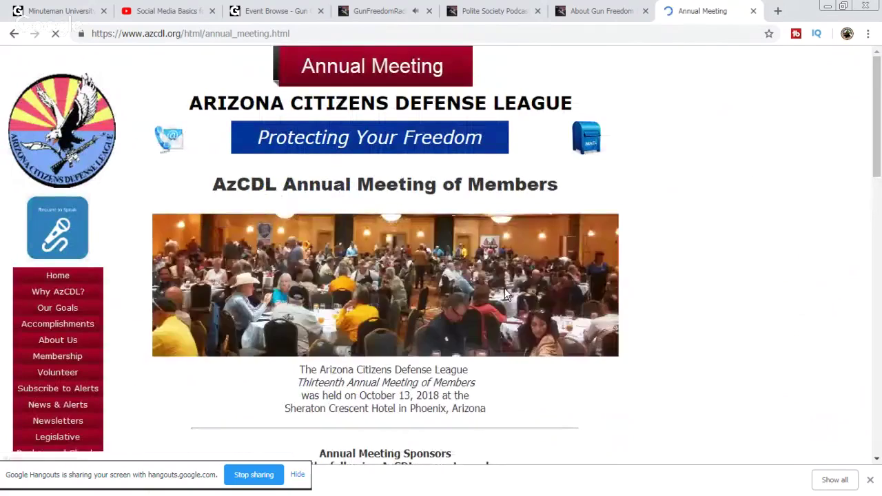
pyautogui.scroll(-4, 676, 306)
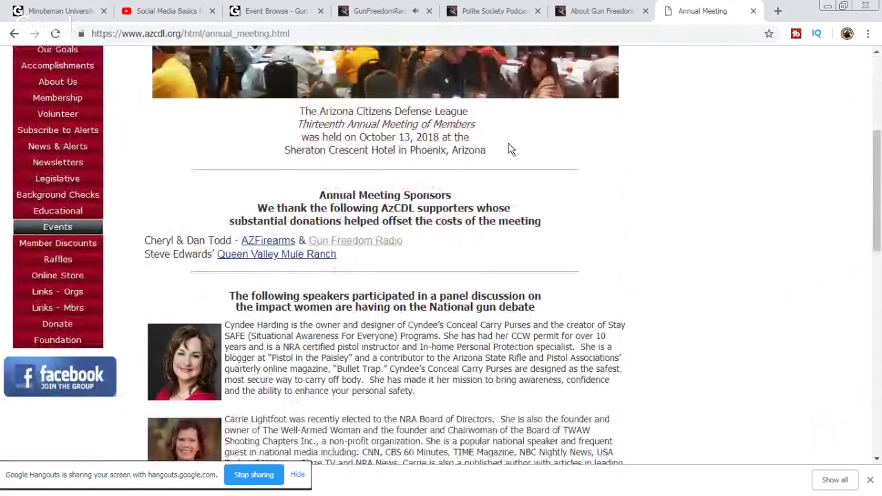
pyautogui.scroll(-5, 510, 150)
pyautogui.scroll(-5, 511, 150)
pyautogui.scroll(-2, 581, 218)
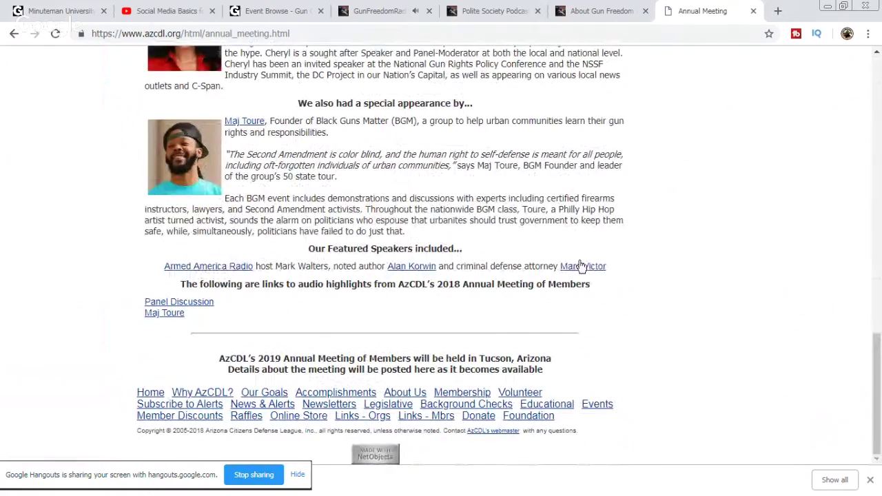
pyautogui.scroll(3, 675, 272)
pyautogui.scroll(3, 693, 258)
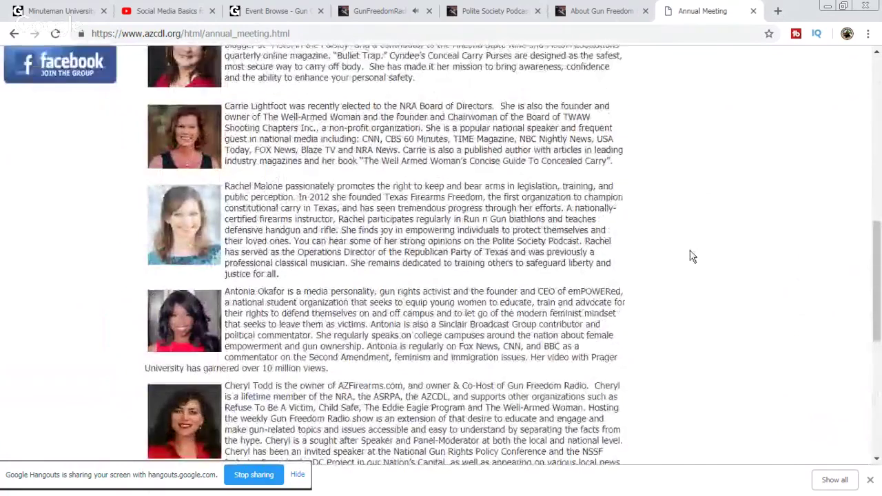
pyautogui.scroll(1, 692, 256)
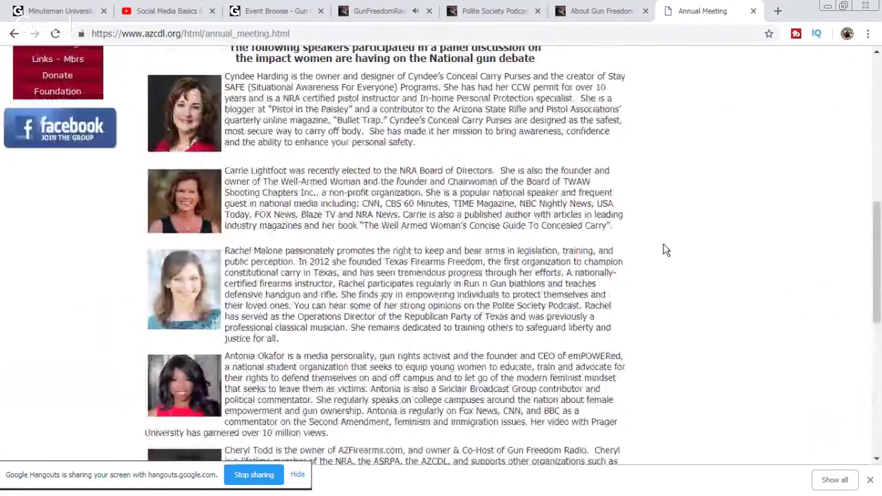
pyautogui.scroll(1, 666, 251)
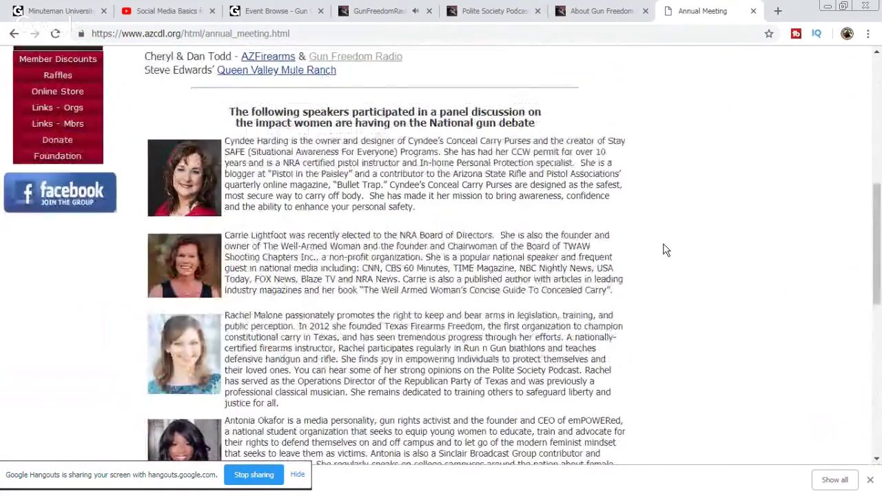
pyautogui.scroll(4, 666, 250)
pyautogui.scroll(2, 666, 251)
pyautogui.click(754, 11)
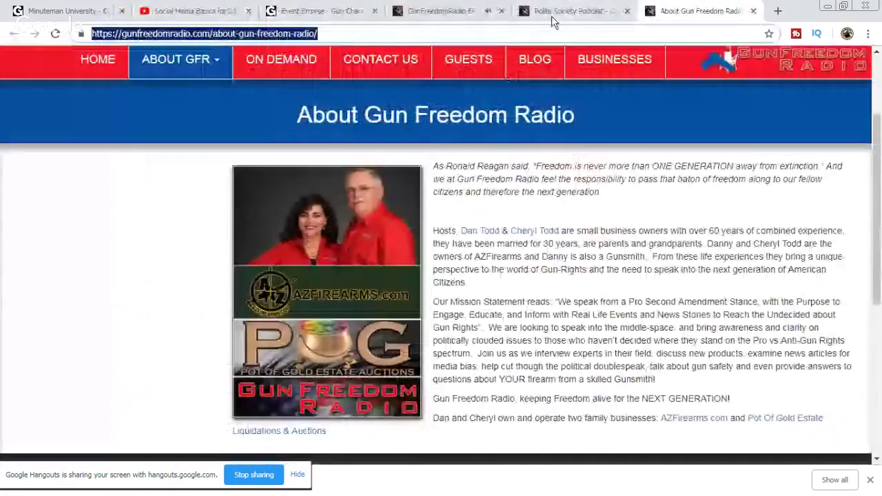
# Step: Read the Social Media Basics live chat on YouTube, then go back to Minuteman University
pyautogui.click(143, 8)
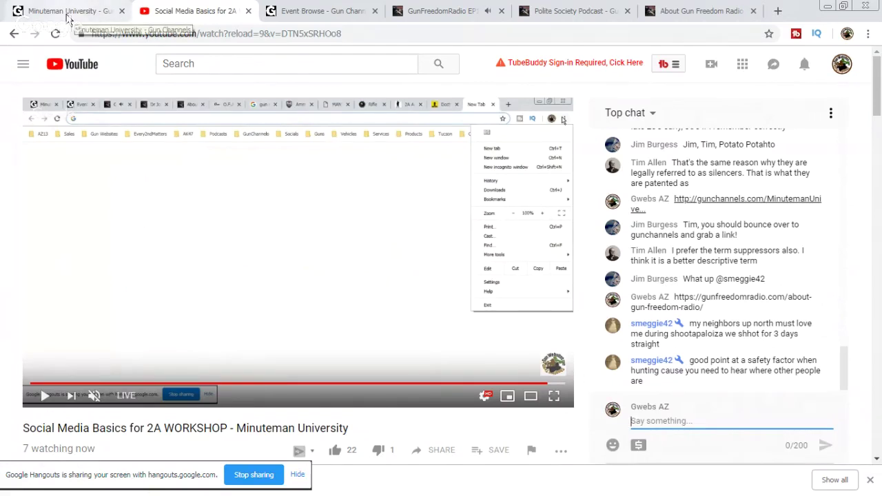
pyautogui.click(68, 18)
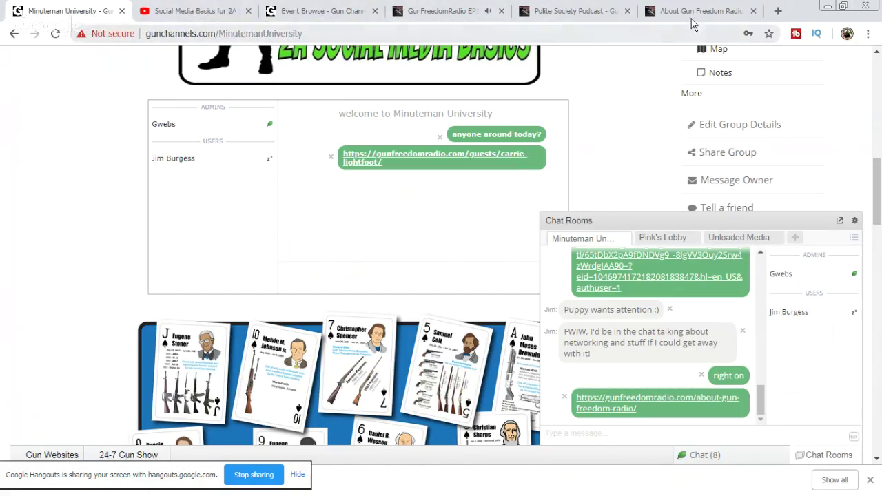
# Step: Search '$200 in 1934' and copy the '$3,658.51 in 2017' figure
pyautogui.click(777, 12)
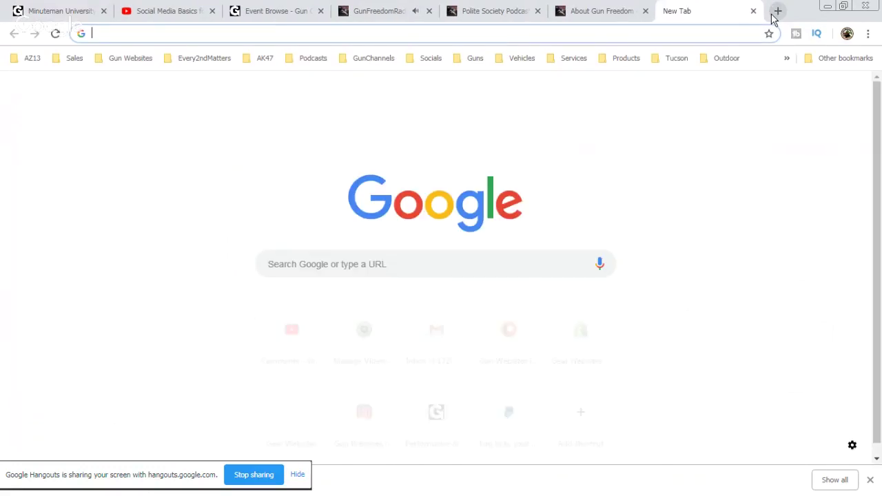
pyautogui.write('$200 ')
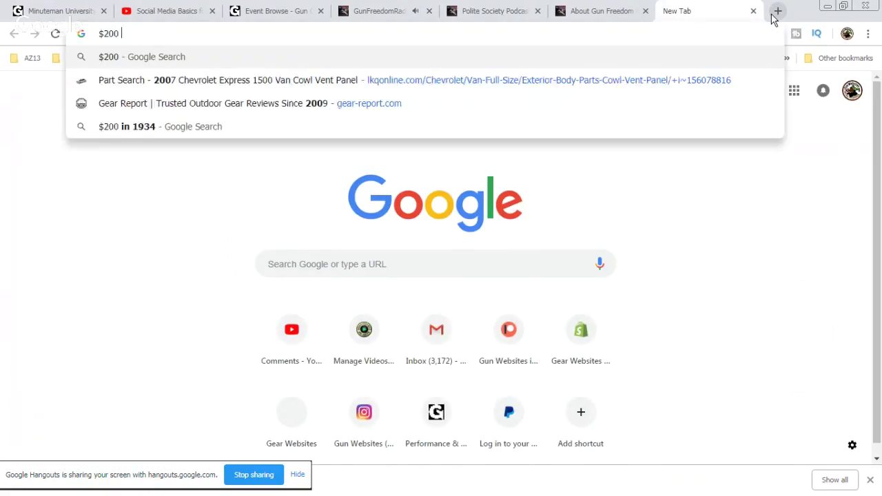
pyautogui.write('in 19')
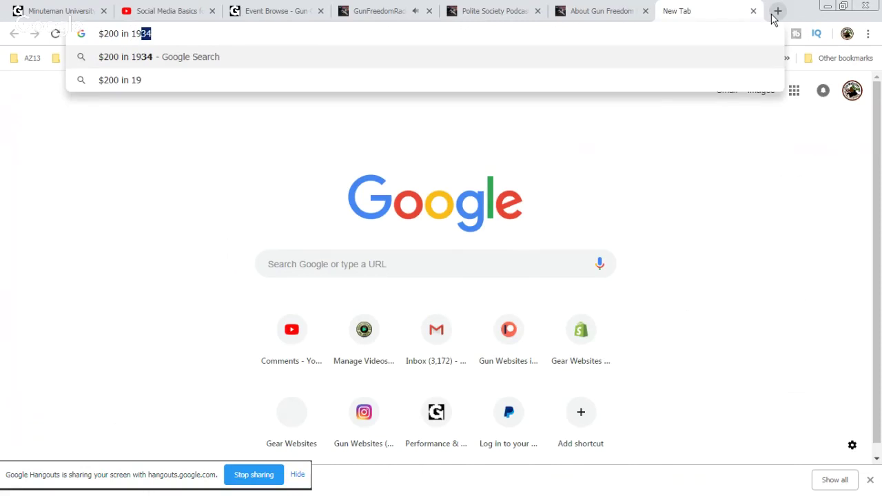
pyautogui.write('34')
pyautogui.press('Return')
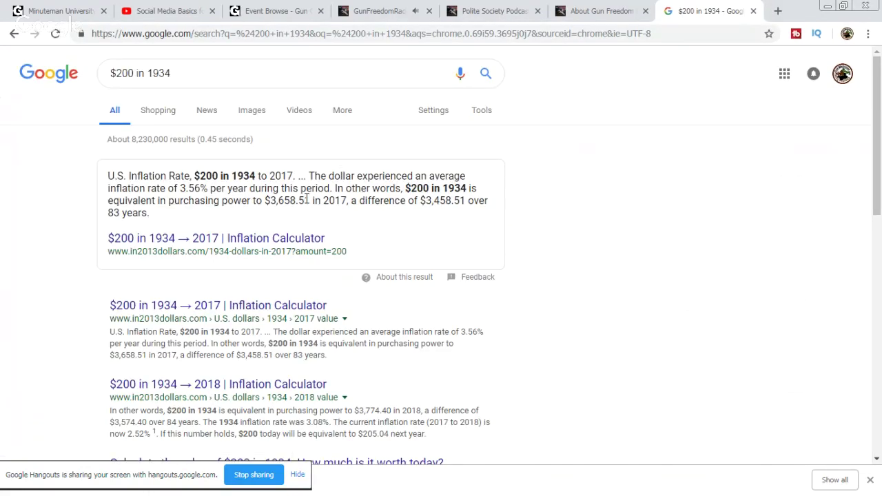
pyautogui.moveTo(263, 201); pyautogui.dragTo(353, 201)
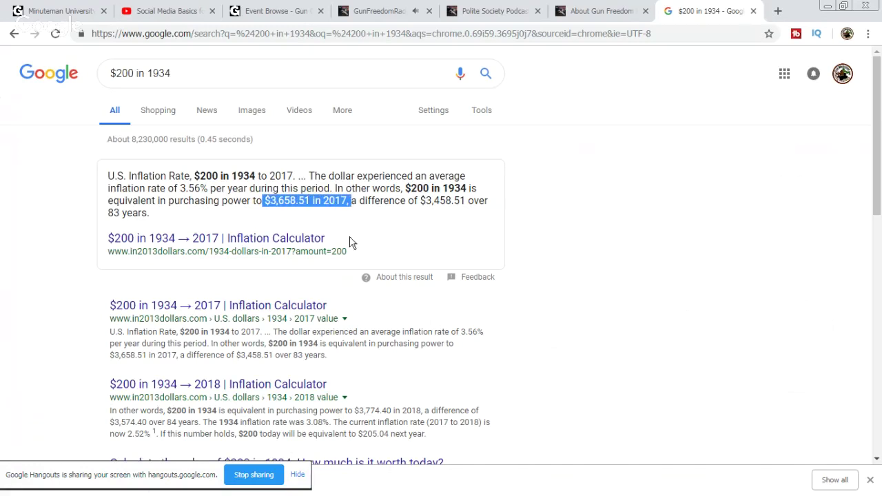
pyautogui.rightClick(322, 201)
# Step: Post the $3,658.51 in 2017 figure in the Minuteman University group chat
pyautogui.click(78, 14)
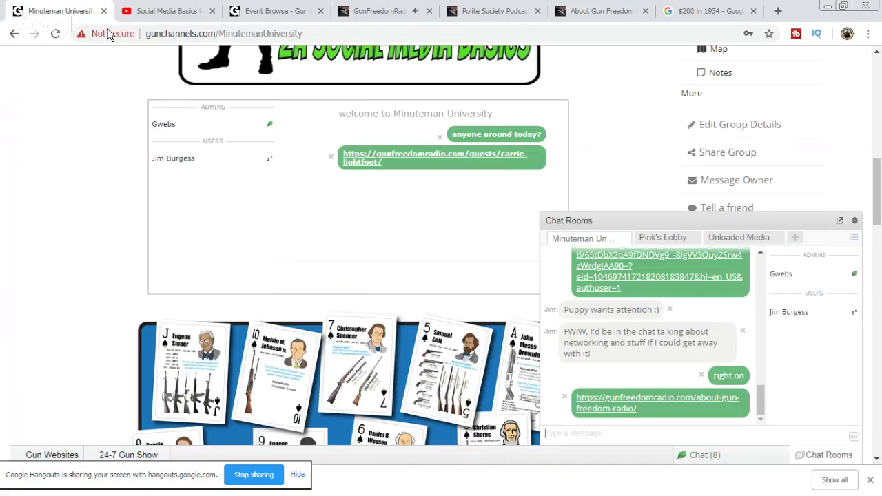
pyautogui.rightClick(572, 429)
pyautogui.click(600, 334)
pyautogui.press('Return')
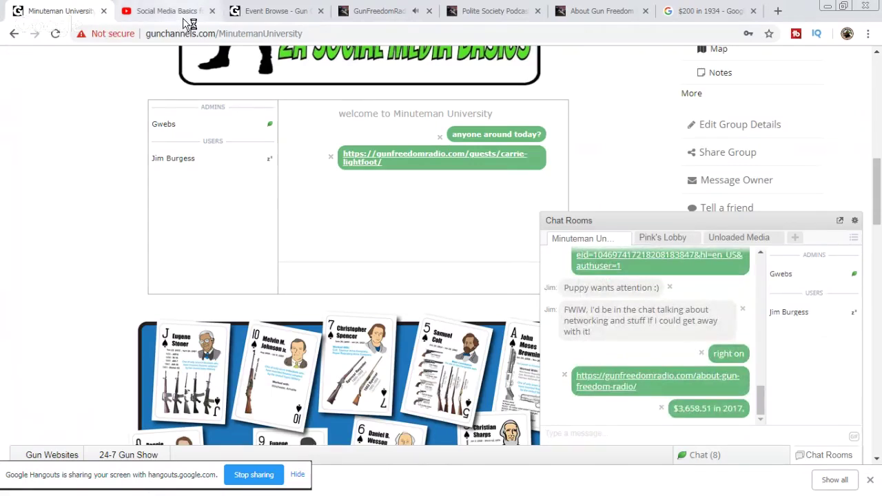
# Step: Post the same inflation figure in the YouTube workshop live chat
pyautogui.click(181, 11)
pyautogui.click(683, 431)
pyautogui.rightClick(682, 433)
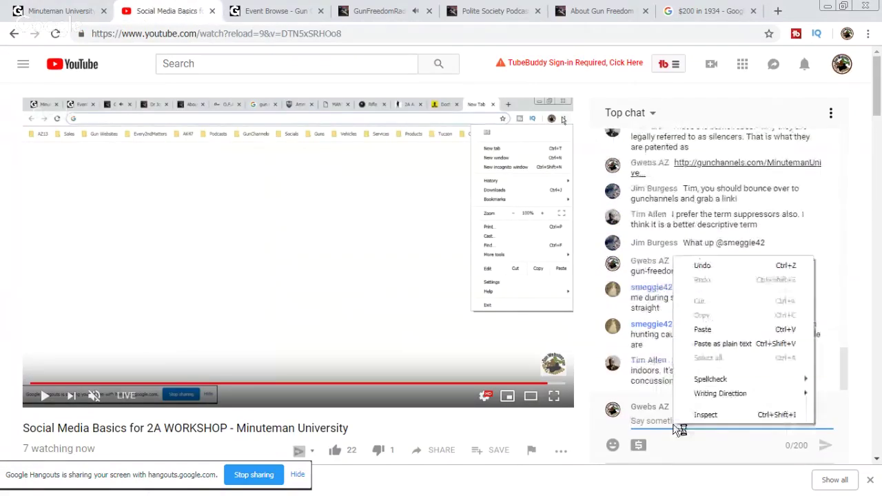
pyautogui.click(722, 332)
pyautogui.press('Return')
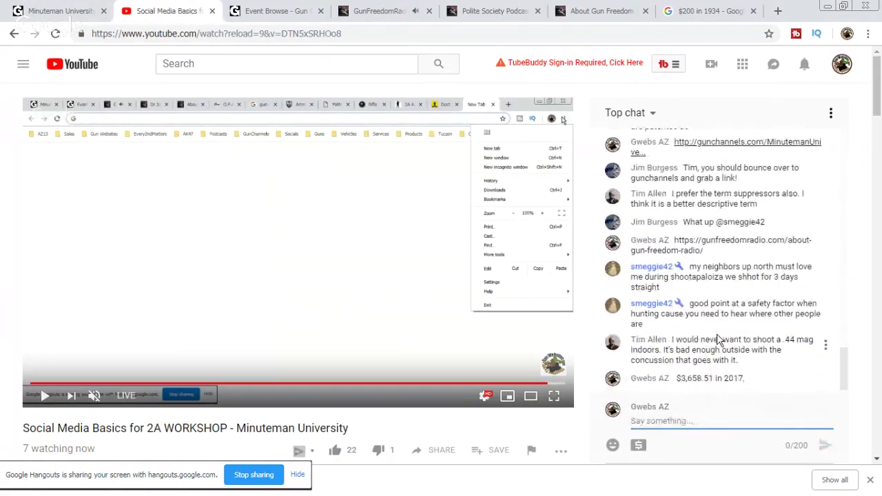
pyautogui.click(736, 18)
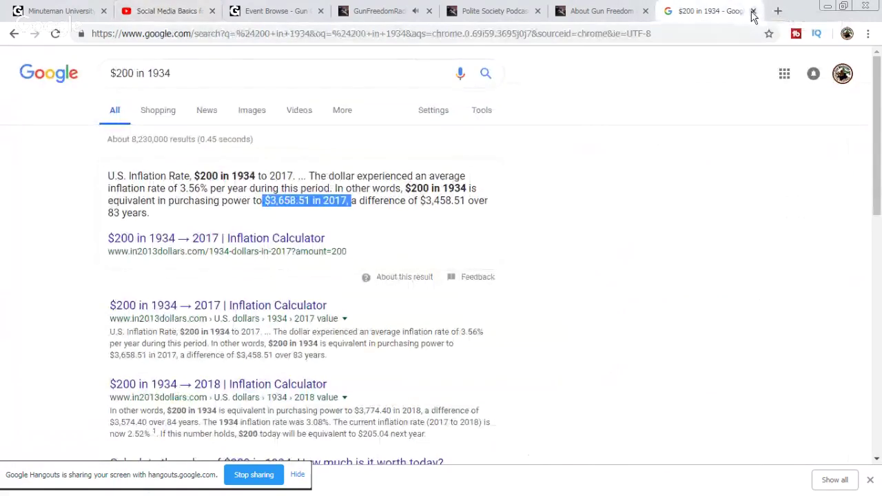
# Step: Close the '$200 in 1934' results and look over the GunChannels events list and chat rooms
pyautogui.click(754, 11)
pyautogui.click(291, 11)
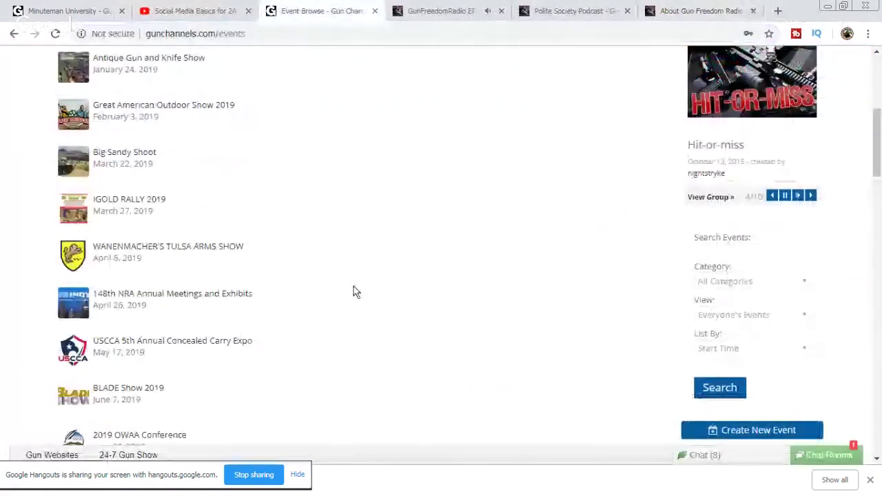
pyautogui.scroll(1, 412, 329)
pyautogui.scroll(1, 412, 329)
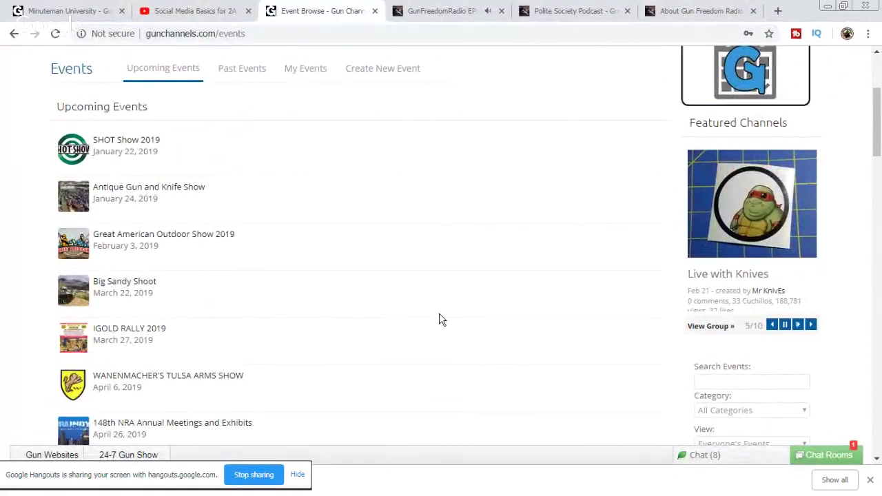
pyautogui.scroll(-1, 439, 319)
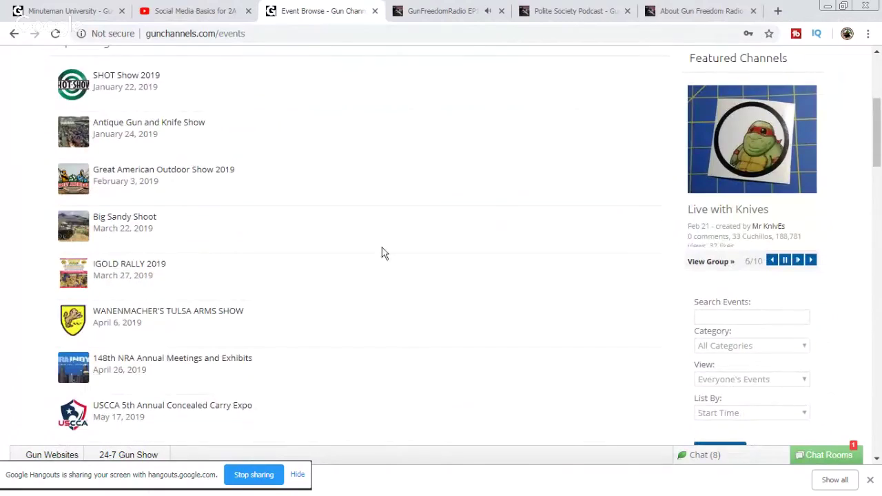
pyautogui.click(825, 458)
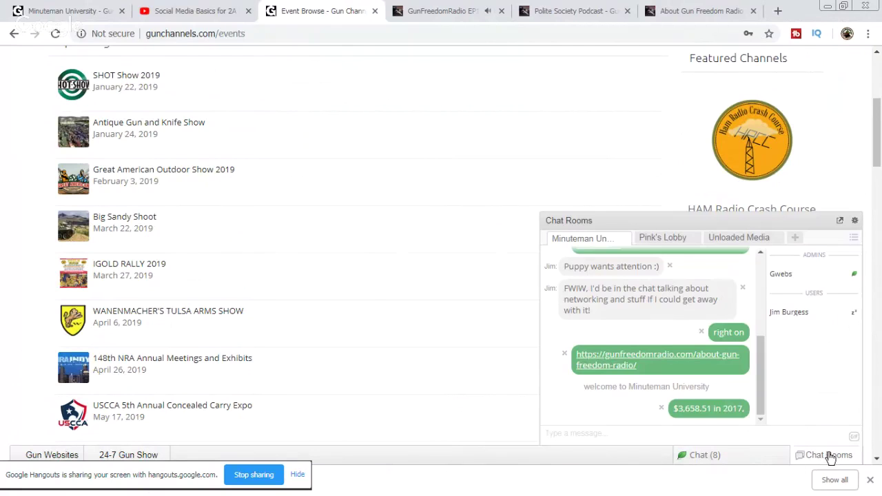
pyautogui.click(829, 457)
# Step: Cycle through the open tabs, ending on the Polite Society Podcast guest page
pyautogui.click(193, 12)
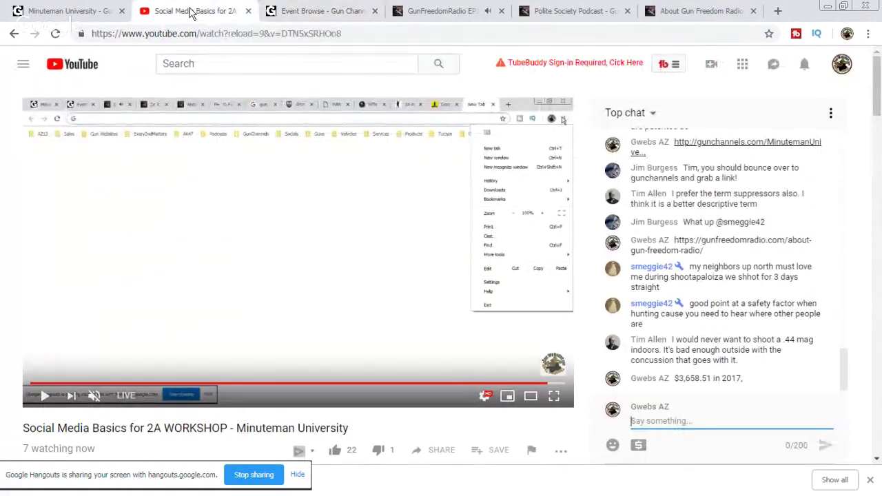
pyautogui.click(63, 9)
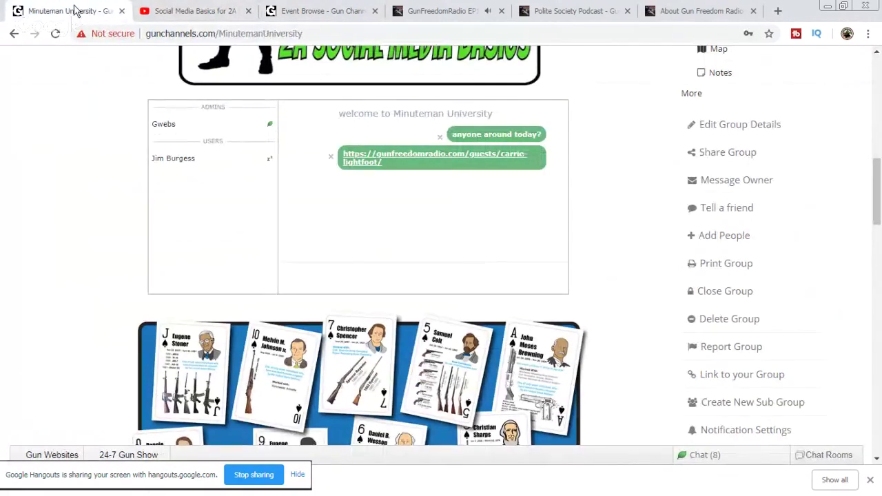
pyautogui.click(445, 13)
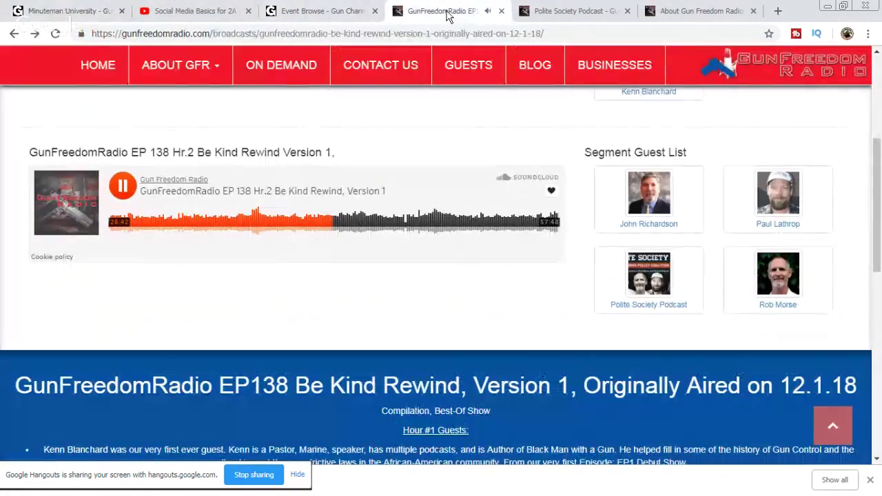
pyautogui.click(83, 12)
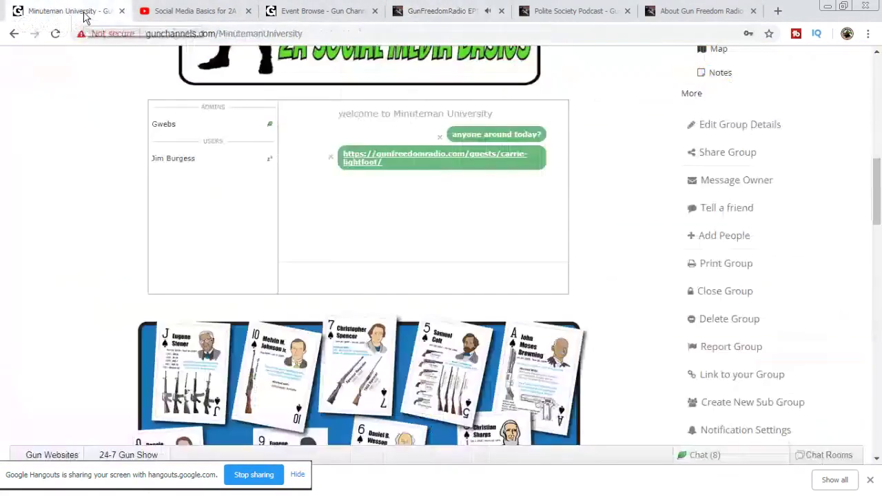
pyautogui.click(560, 11)
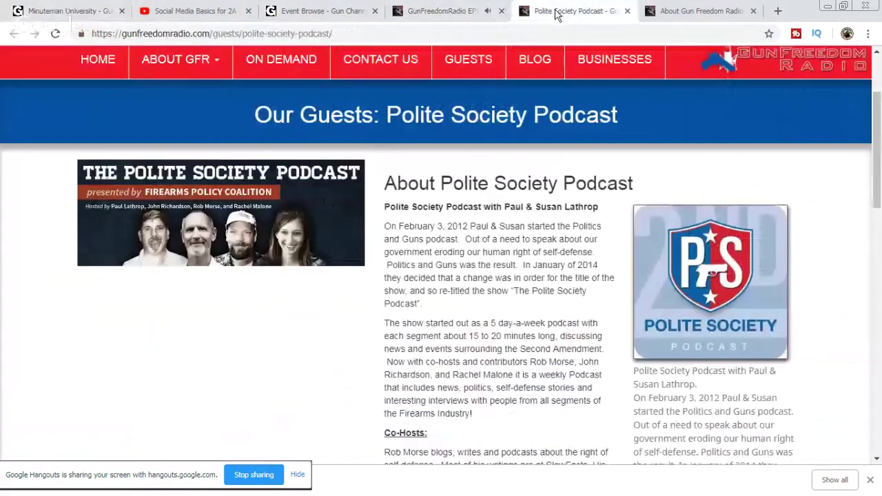
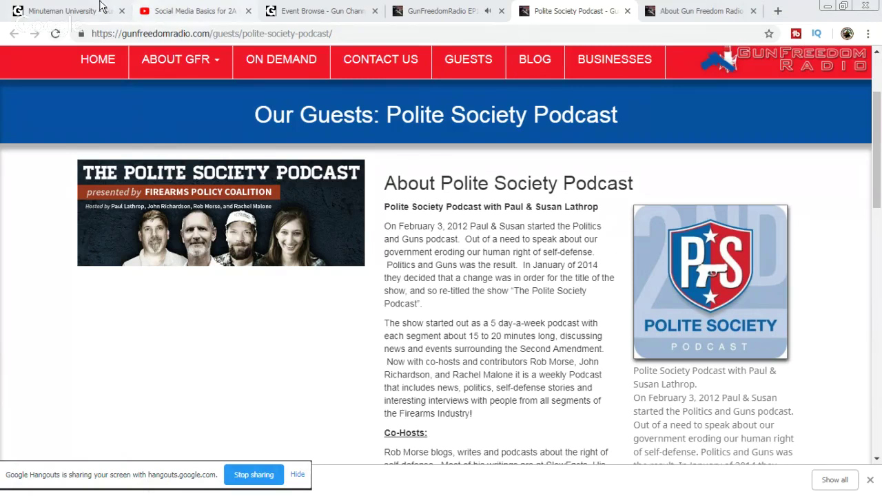
# Step: Copy the Minuteman University group page address from its Chat Rooms view
pyautogui.click(50, 9)
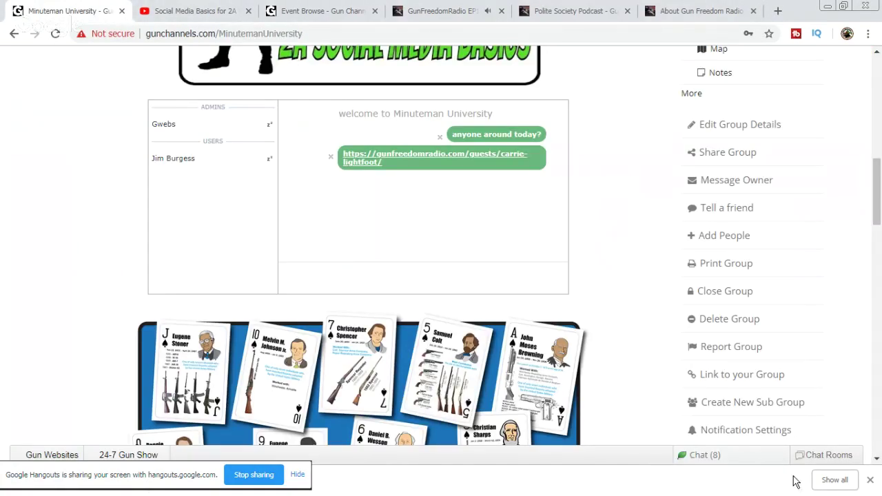
pyautogui.click(827, 454)
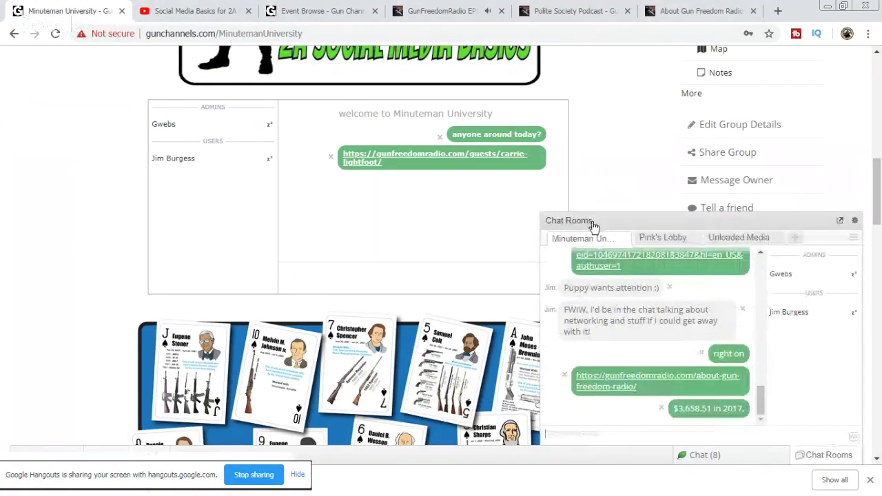
pyautogui.click(198, 31)
pyautogui.rightClick(204, 32)
pyautogui.click(234, 74)
pyautogui.click(217, 10)
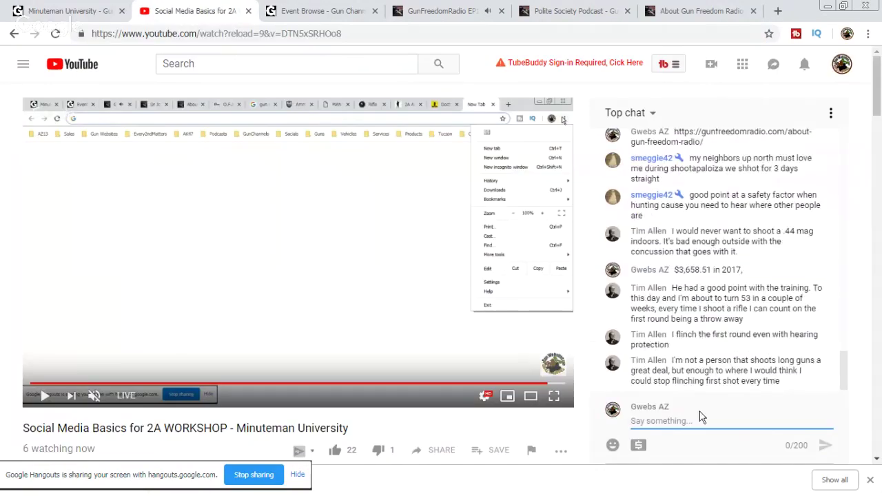
# Step: Paste the Minuteman University group link into the YouTube live chat and send it
pyautogui.rightClick(663, 420)
pyautogui.click(686, 326)
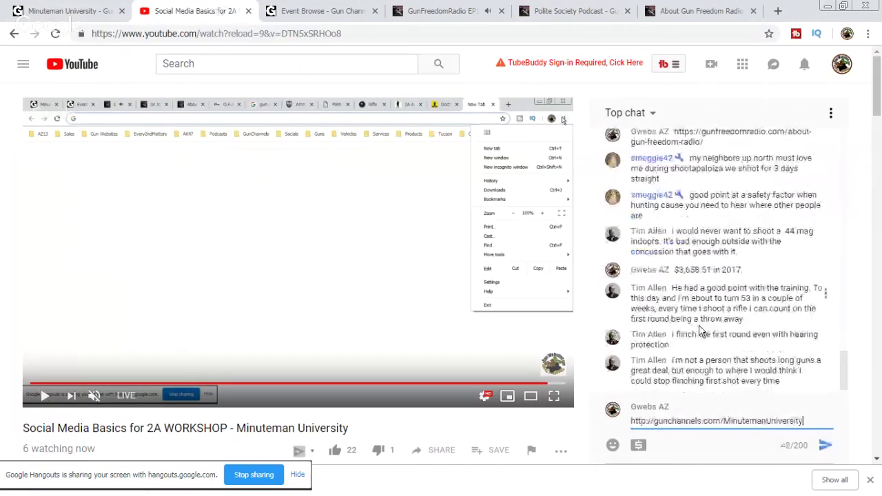
pyautogui.press('Return')
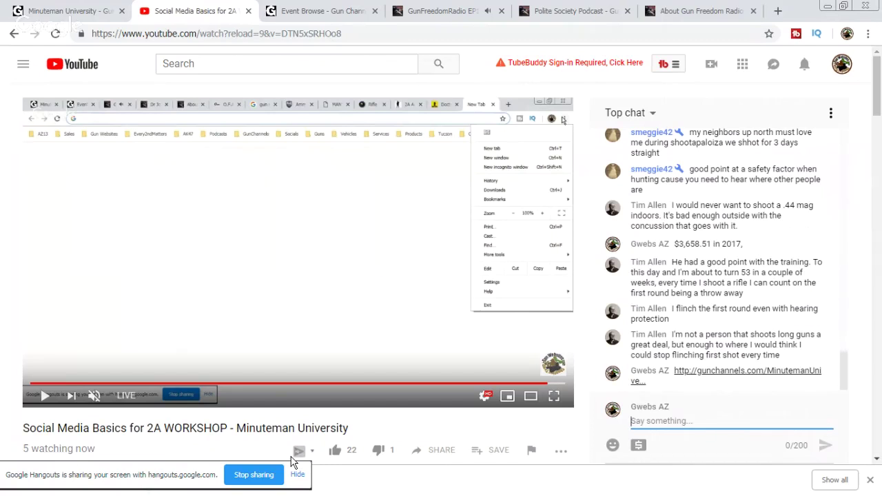
pyautogui.click(328, 6)
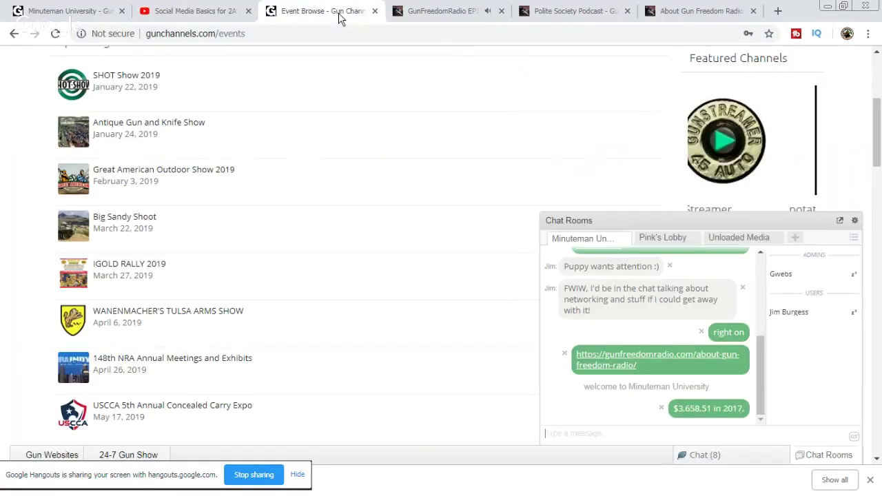
# Step: Bring up the GunFreedomRadio EP138 Be Kind Rewind page with its Hr.2 audio
pyautogui.click(446, 13)
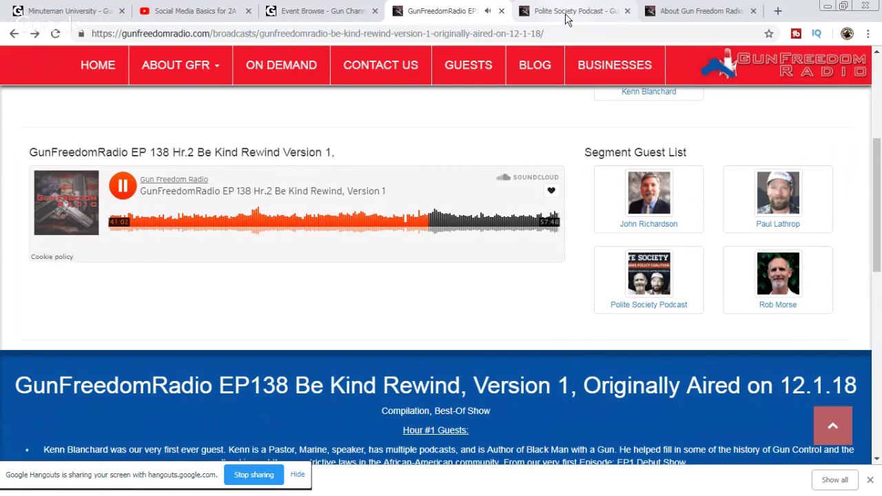
# Step: Scroll the GunChannels Upcoming Events, including Big Sandy Shoot on March 22, 2019, then start a new tab
pyautogui.click(293, 14)
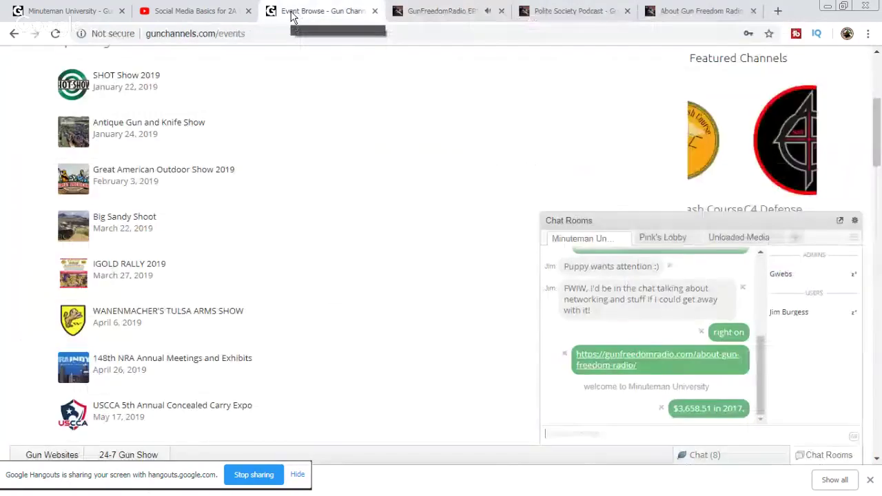
pyautogui.scroll(3, 386, 205)
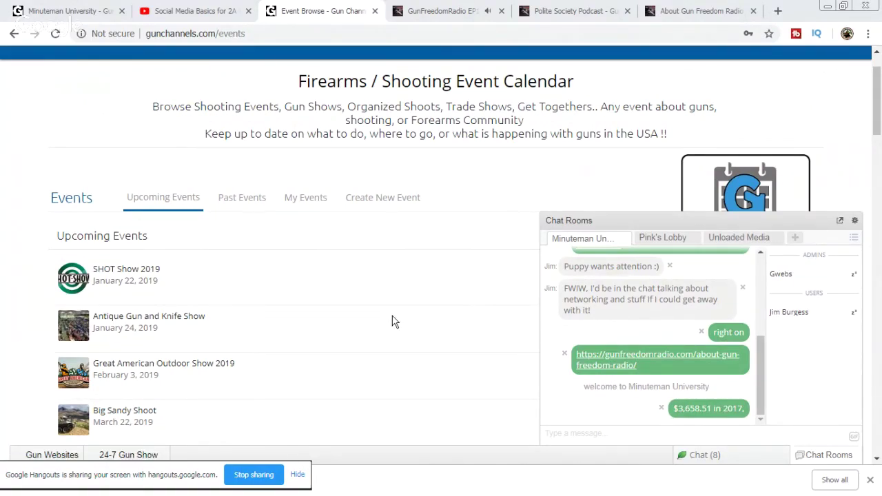
pyautogui.scroll(-1, 393, 320)
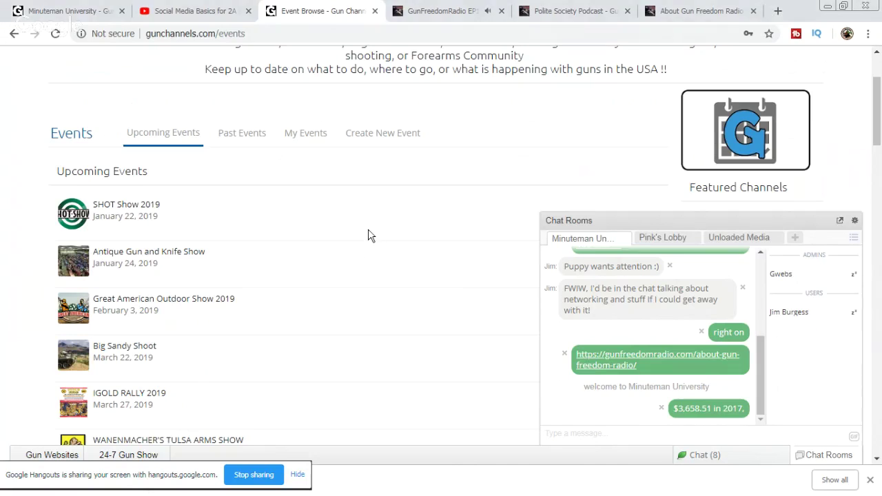
pyautogui.scroll(-1, 369, 236)
pyautogui.scroll(-2, 369, 236)
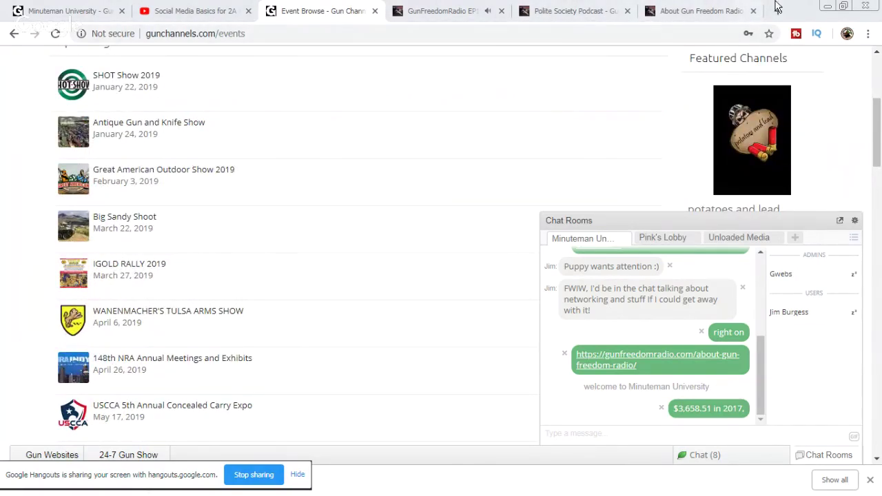
pyautogui.click(778, 11)
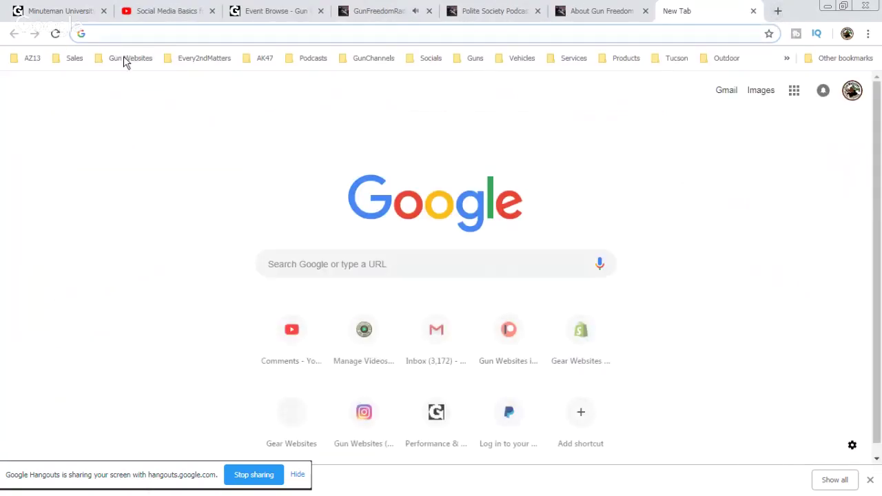
# Step: Log in to the Gun Calendars admin from the Gun Websites bookmark, with Remember Me checked
pyautogui.click(124, 59)
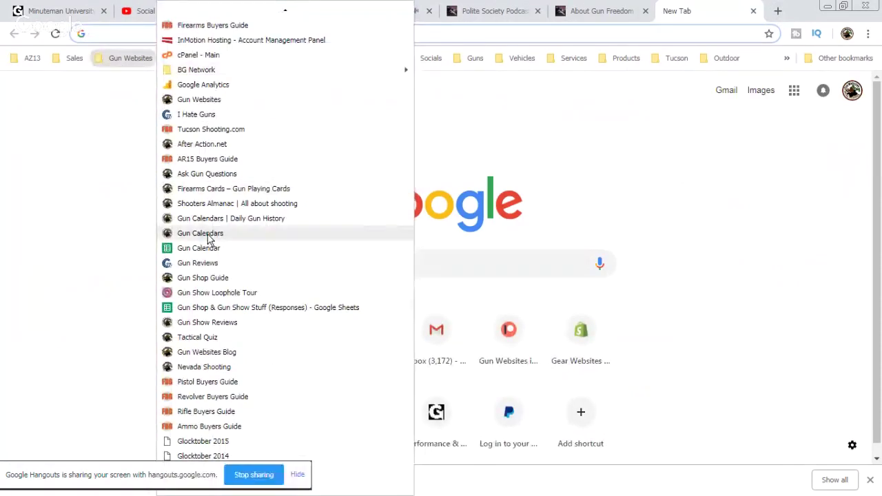
pyautogui.click(209, 235)
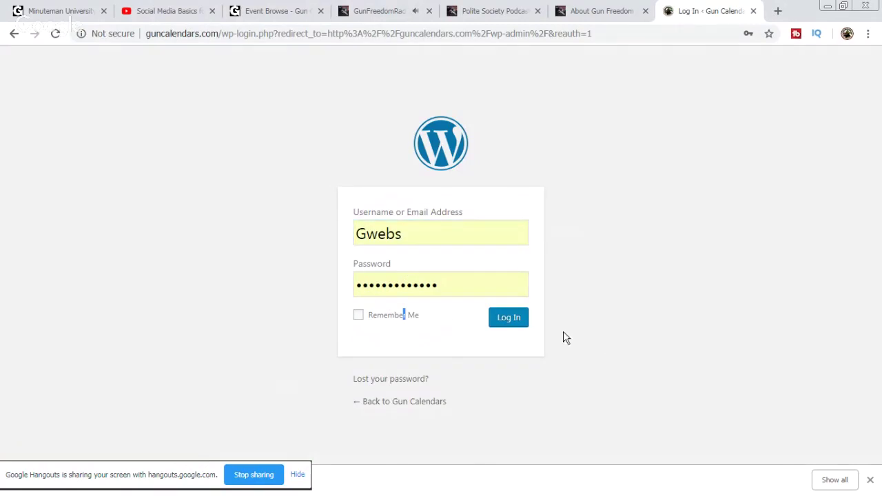
pyautogui.click(359, 315)
pyautogui.click(516, 320)
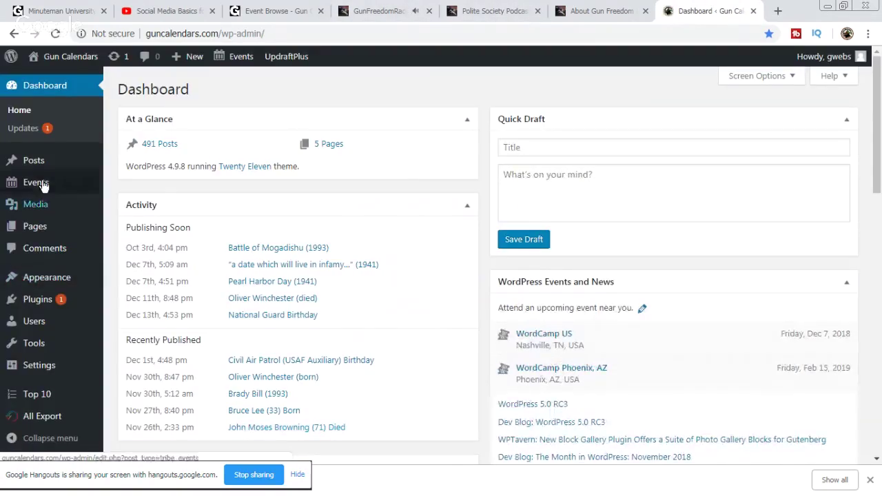
# Step: Update The Events Calendar and WP All Export plugins from Dashboard Updates
pyautogui.click(17, 131)
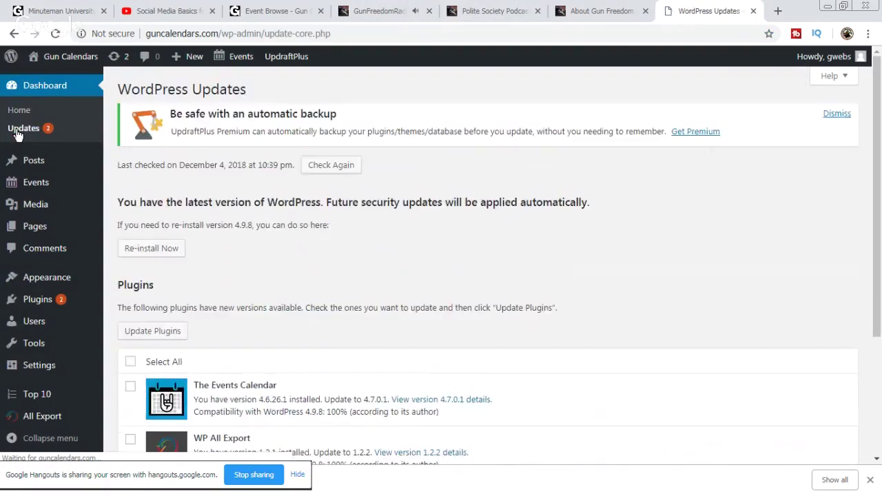
pyautogui.scroll(-3, 262, 222)
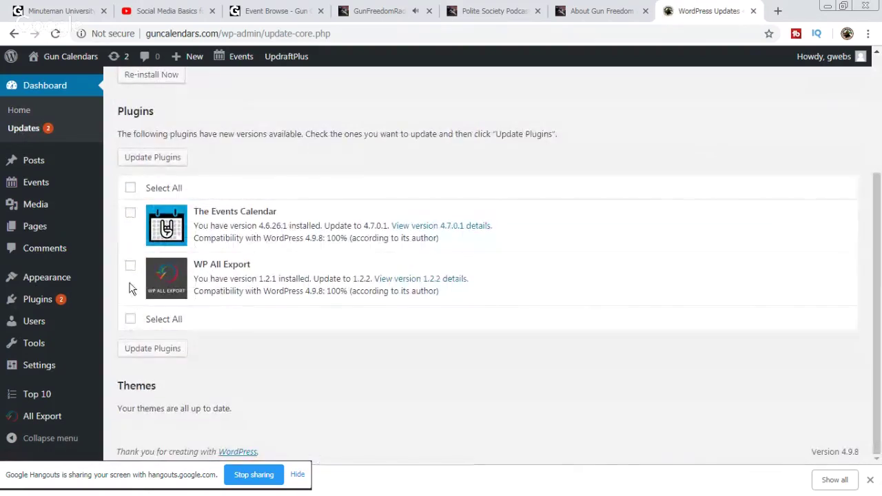
pyautogui.click(131, 188)
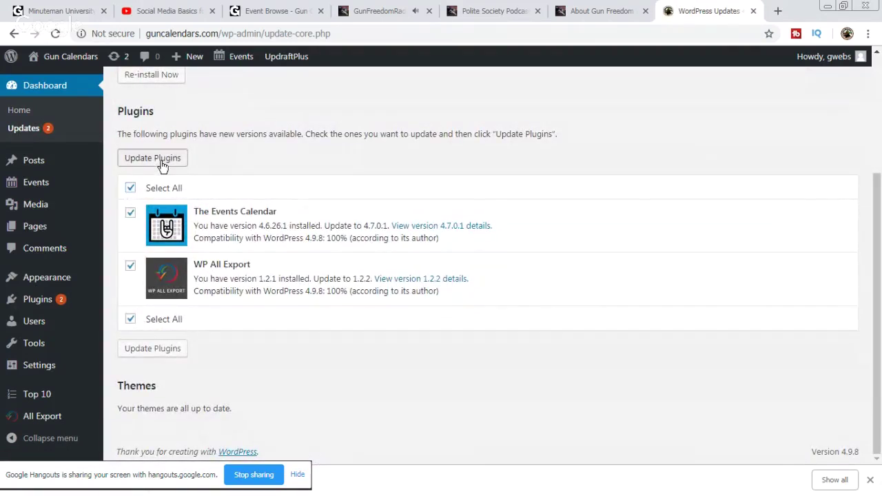
pyautogui.click(160, 161)
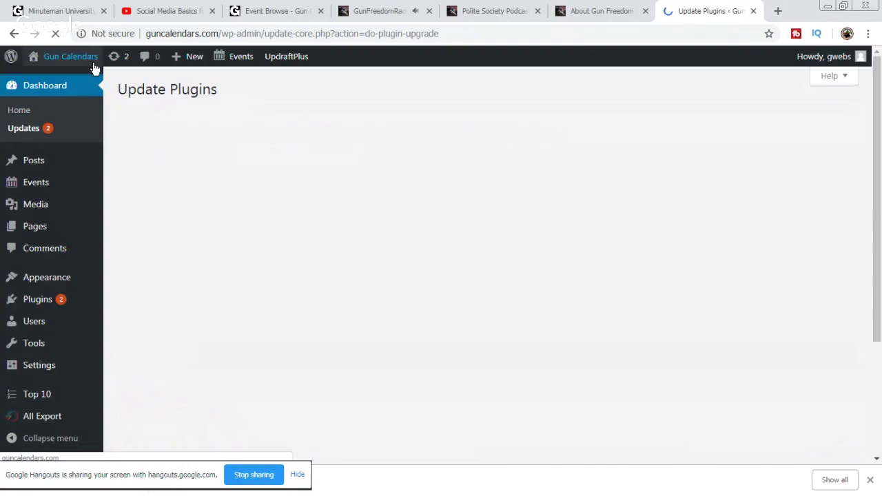
pyautogui.moveTo(231, 62)
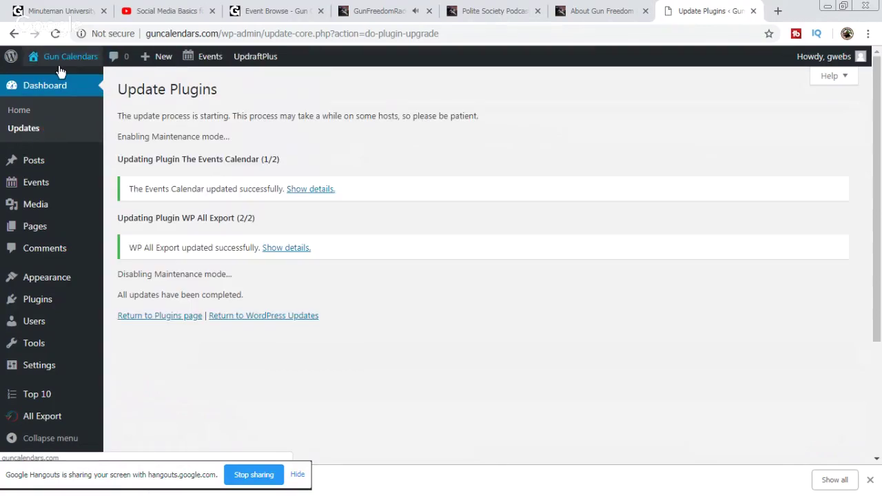
pyautogui.moveTo(70, 58)
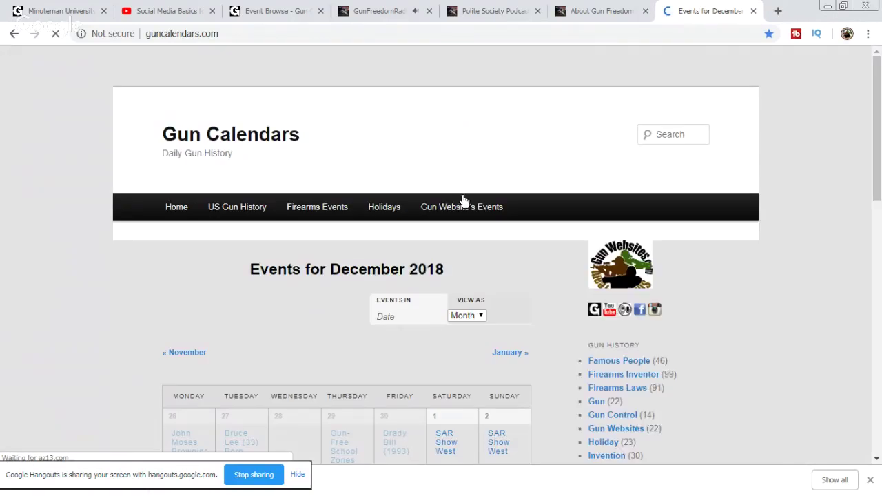
# Step: Open the Gun Calendars January 2019 calendar showing SHOT Show 2019 on January 22–25
pyautogui.moveTo(465, 204)
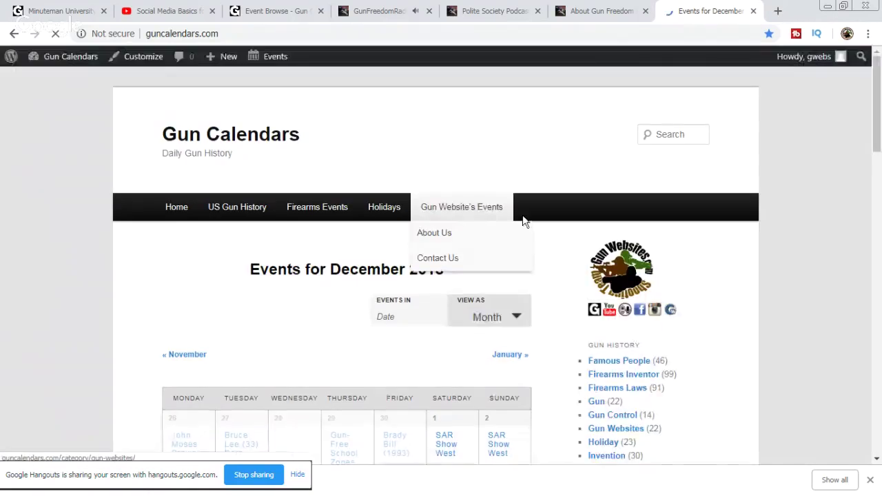
pyautogui.scroll(-2, 568, 244)
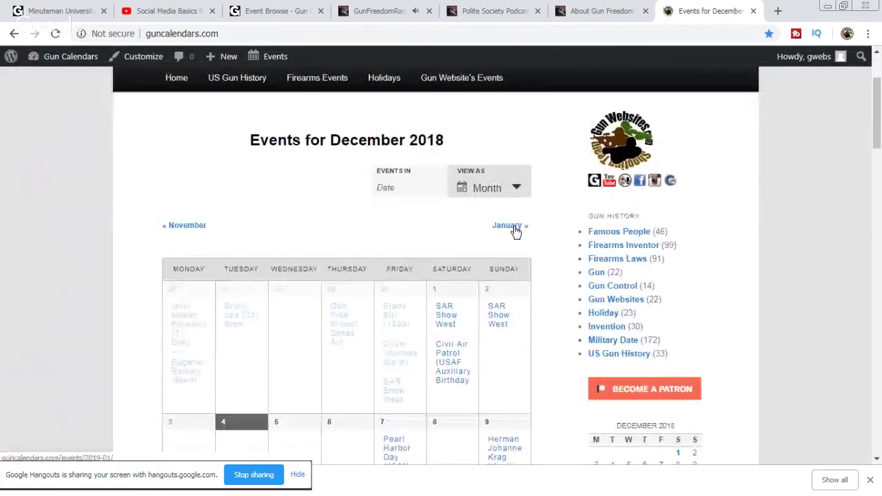
pyautogui.click(513, 229)
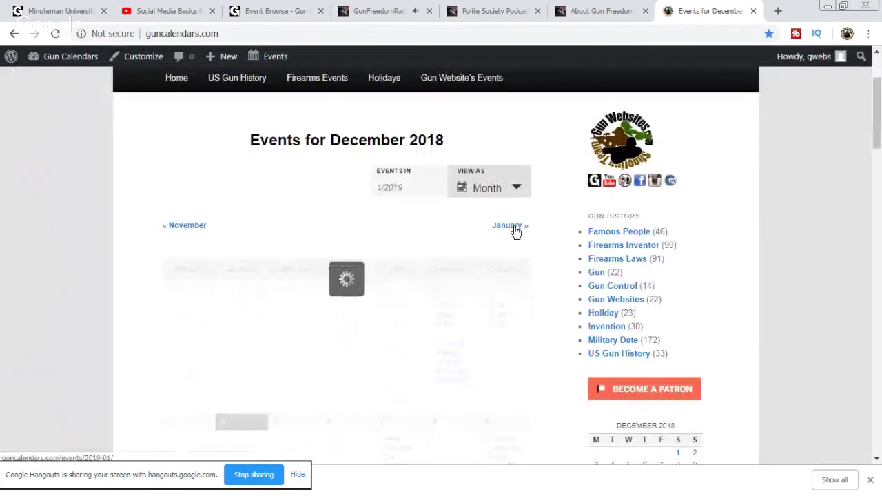
pyautogui.click(587, 10)
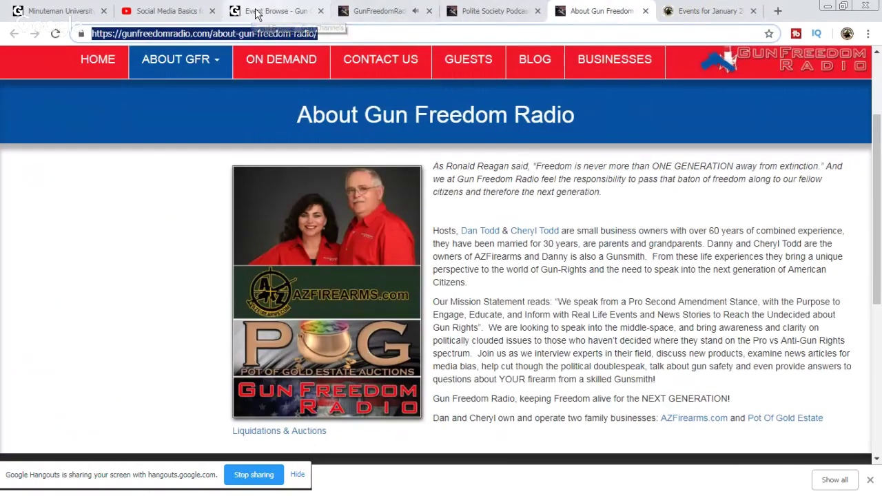
pyautogui.click(256, 12)
pyautogui.scroll(1, 338, 169)
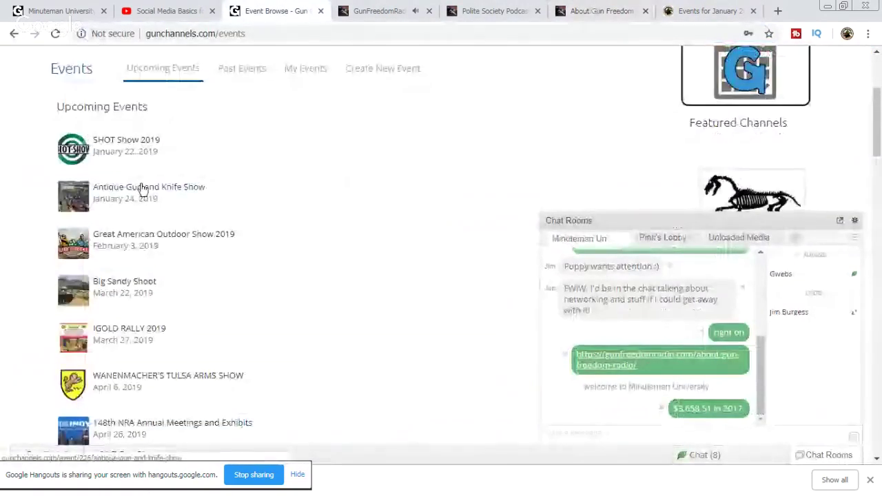
pyautogui.click(717, 10)
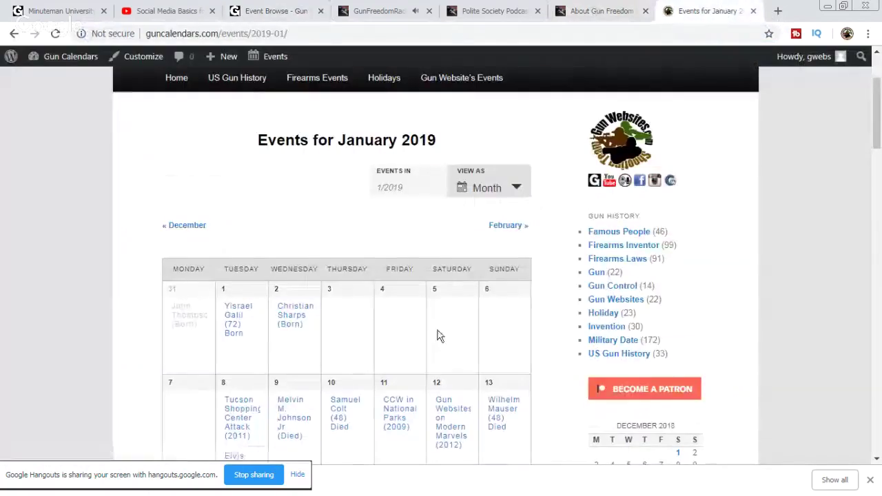
pyautogui.scroll(-3, 262, 278)
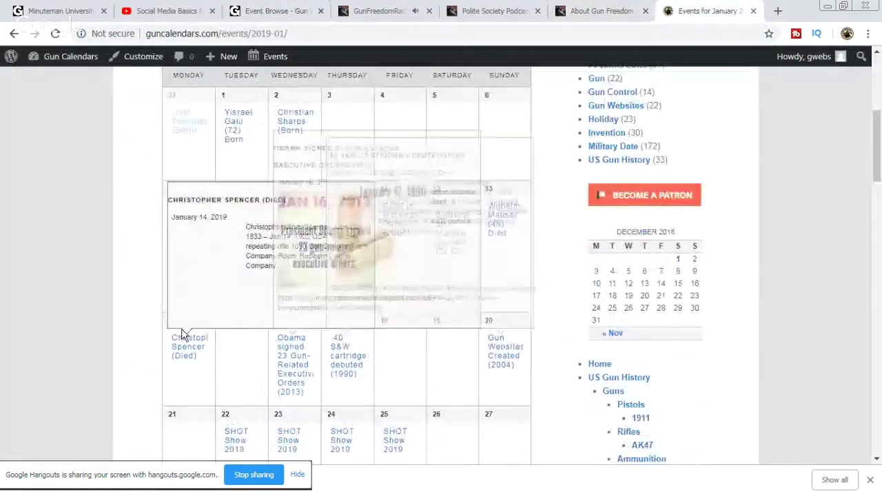
pyautogui.scroll(-2, 183, 336)
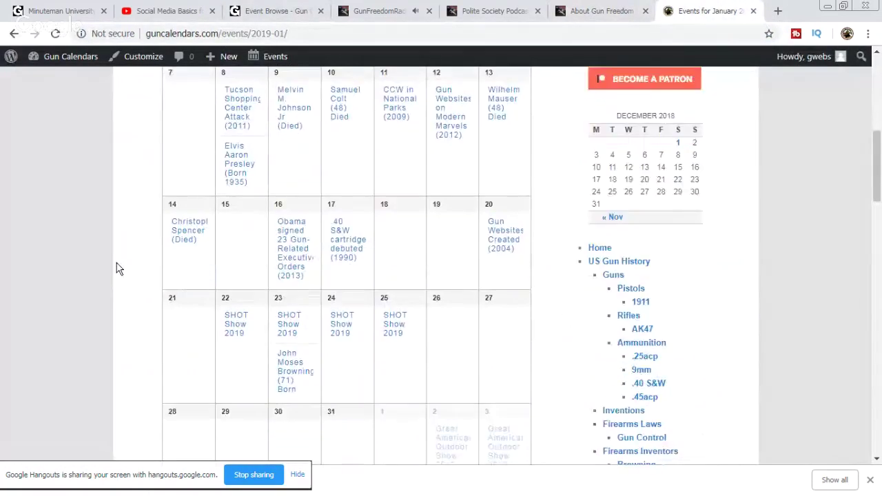
pyautogui.scroll(-1, 117, 268)
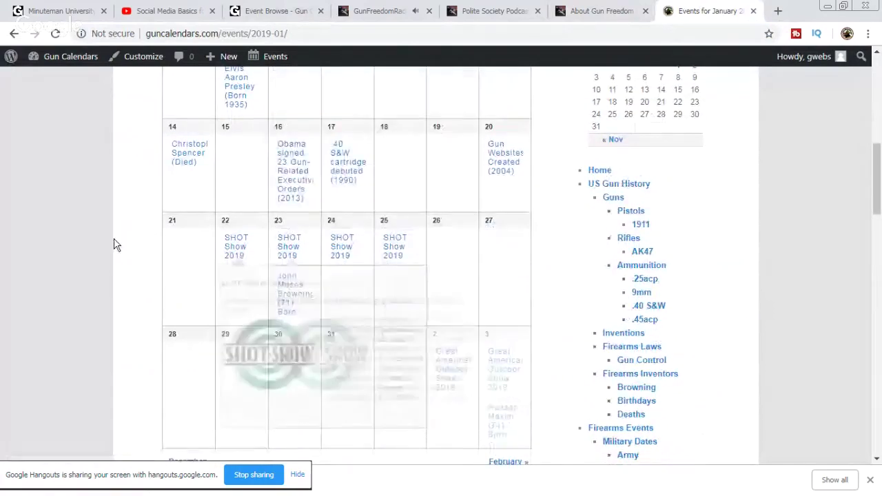
pyautogui.scroll(-1, 113, 246)
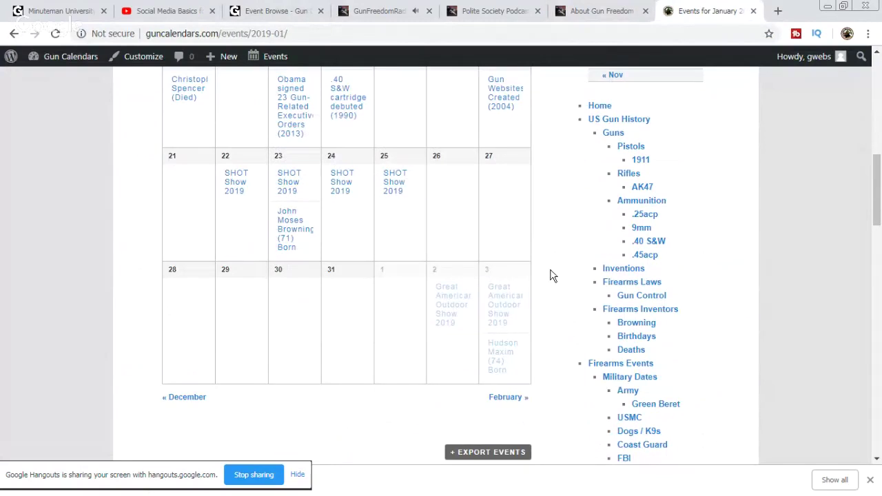
pyautogui.scroll(1, 552, 274)
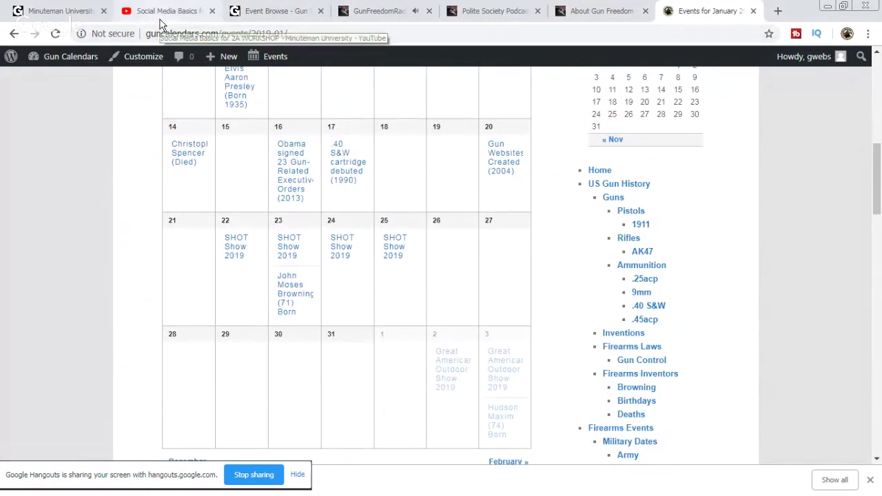
# Step: Copy the Antique Gun and Knife Show name and date from the GunChannels events list
pyautogui.click(266, 15)
pyautogui.moveTo(168, 201); pyautogui.dragTo(92, 193)
pyautogui.rightClick(116, 192)
pyautogui.click(146, 201)
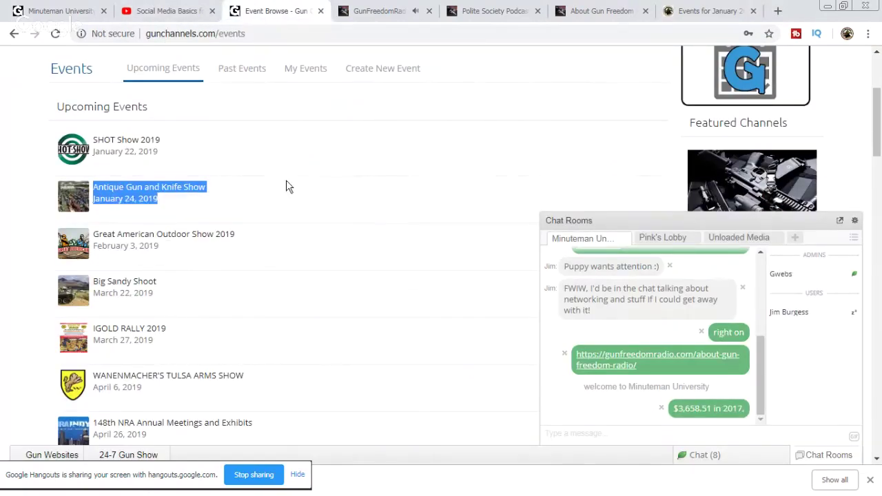
pyautogui.click(729, 11)
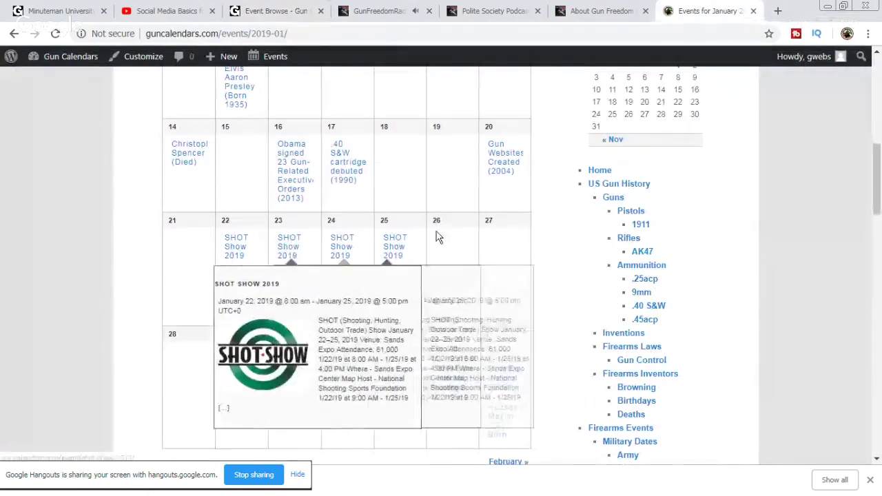
pyautogui.moveTo(394, 248)
pyautogui.moveTo(339, 252)
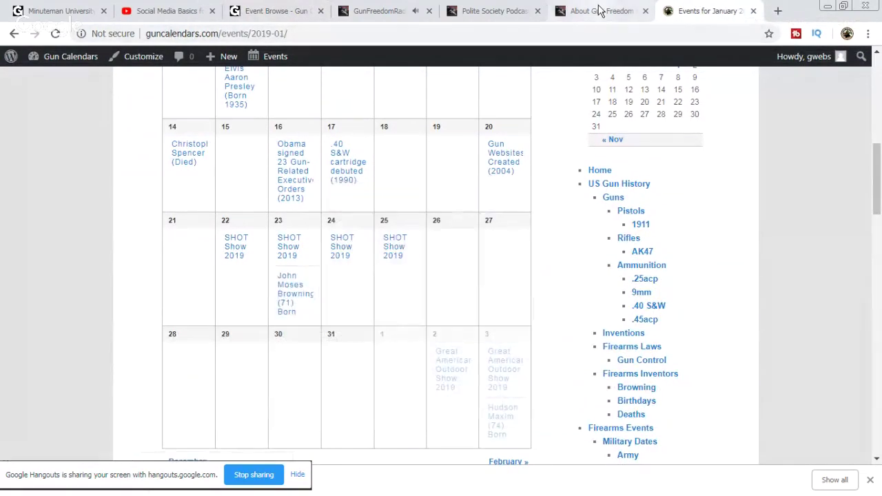
# Step: Search the copied show name and find its next dates, January 25-27, 2019, on antiquearmsshow.com
pyautogui.click(778, 11)
pyautogui.rightClick(702, 32)
pyautogui.click(740, 105)
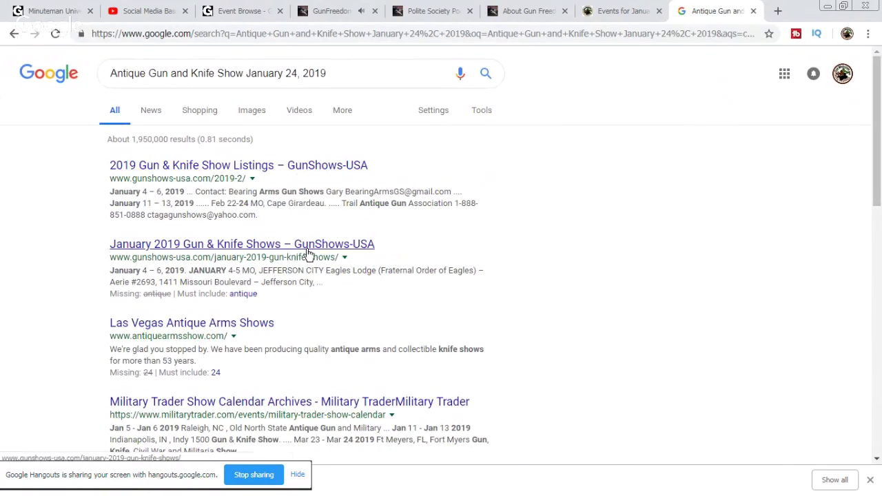
pyautogui.click(242, 324)
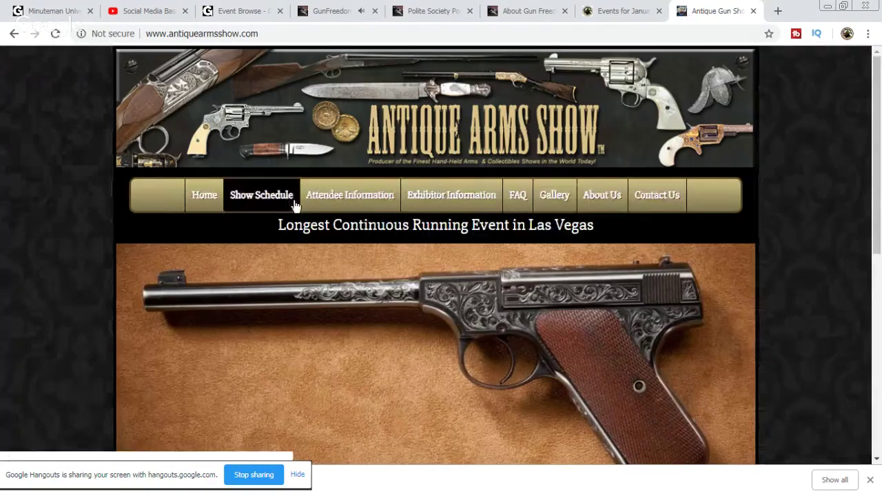
pyautogui.click(283, 208)
pyautogui.moveTo(576, 338); pyautogui.dragTo(407, 329)
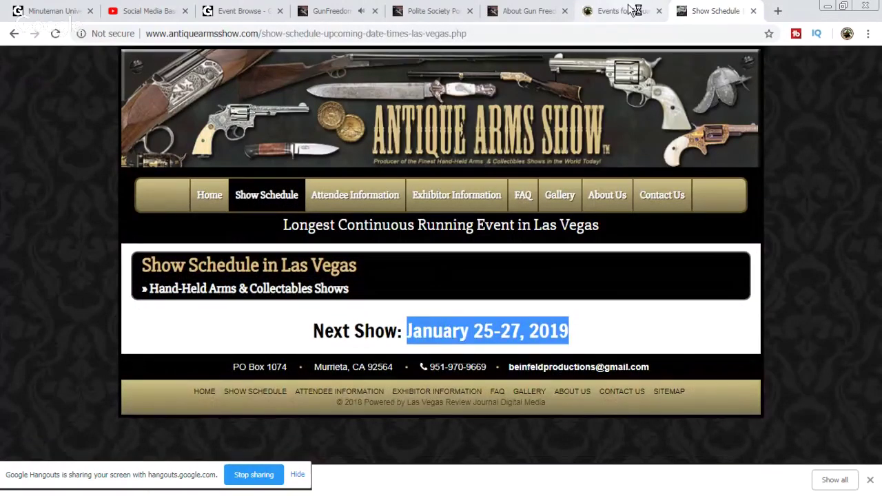
# Step: Cycle back through the open tabs to the Social Media Basics live stream
pyautogui.click(624, 11)
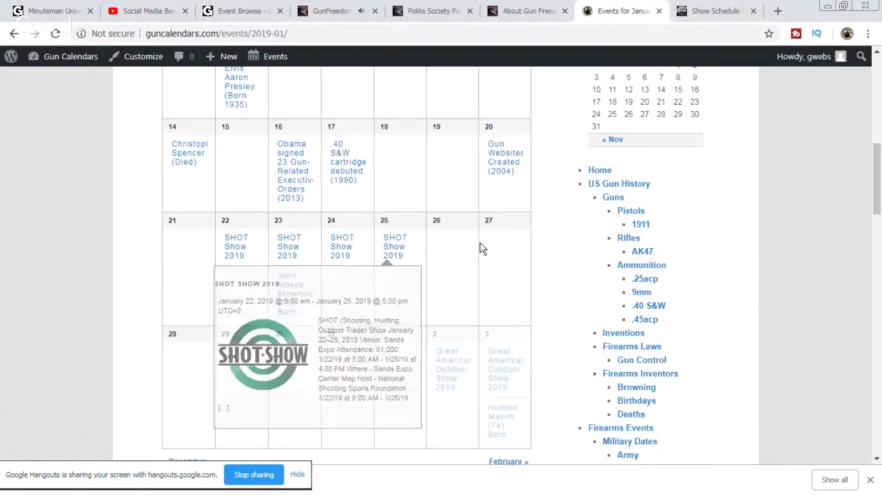
pyautogui.click(262, 9)
pyautogui.click(179, 257)
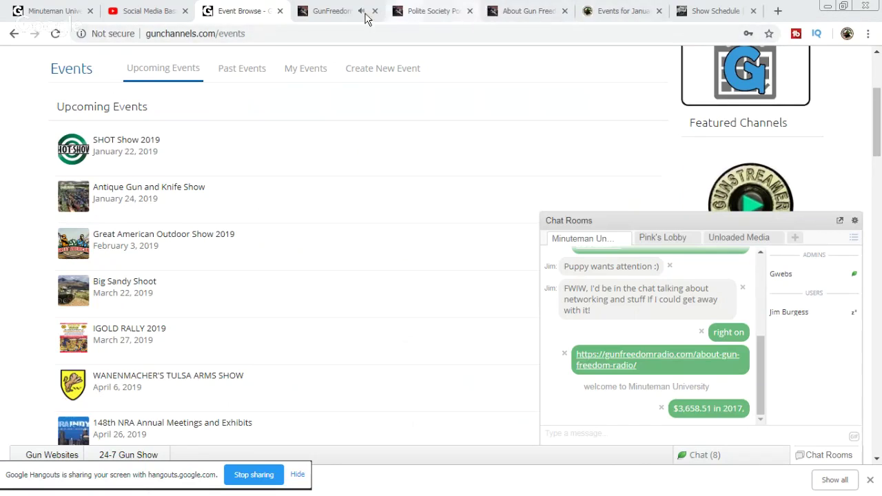
pyautogui.click(44, 12)
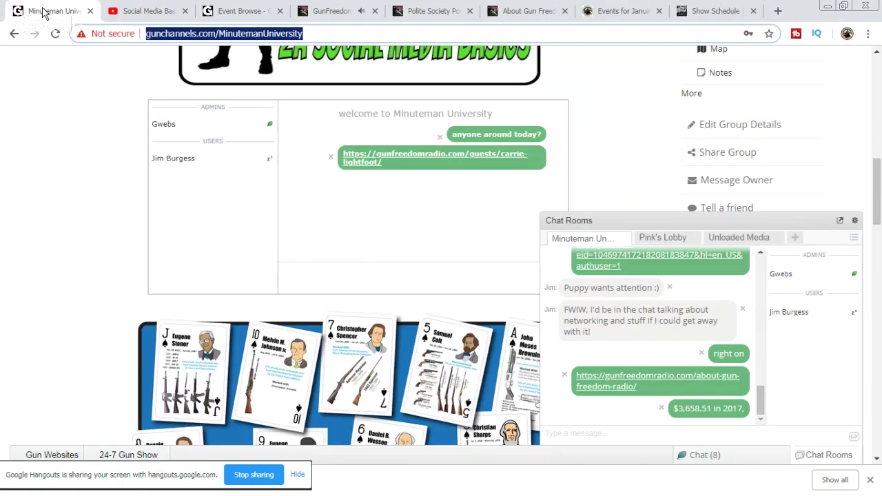
pyautogui.click(162, 10)
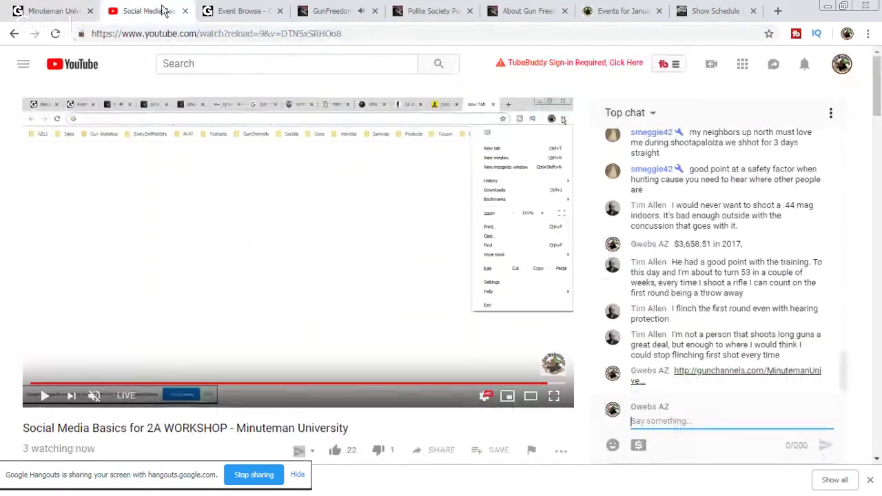
# Step: Select the '3 watching now' viewer count on the live stream, then return to the show schedule
pyautogui.moveTo(97, 449); pyautogui.dragTo(22, 444)
pyautogui.click(11, 450)
pyautogui.tripleClick(26, 447)
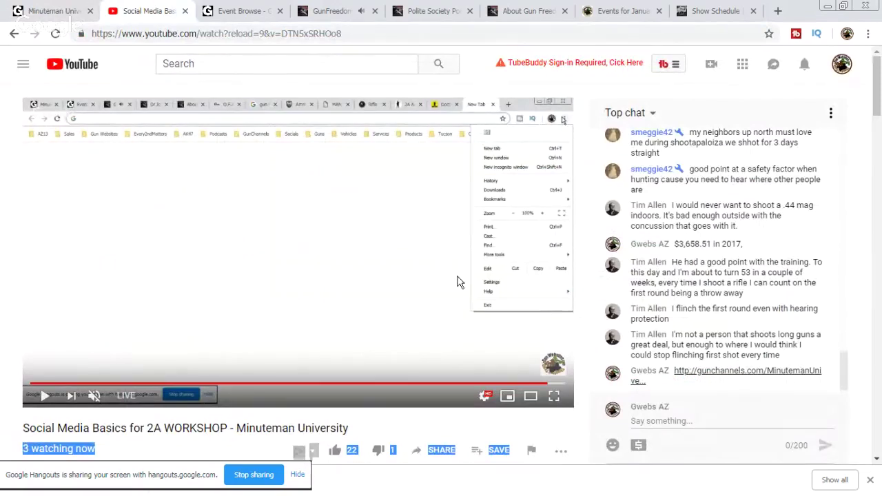
pyautogui.click(732, 11)
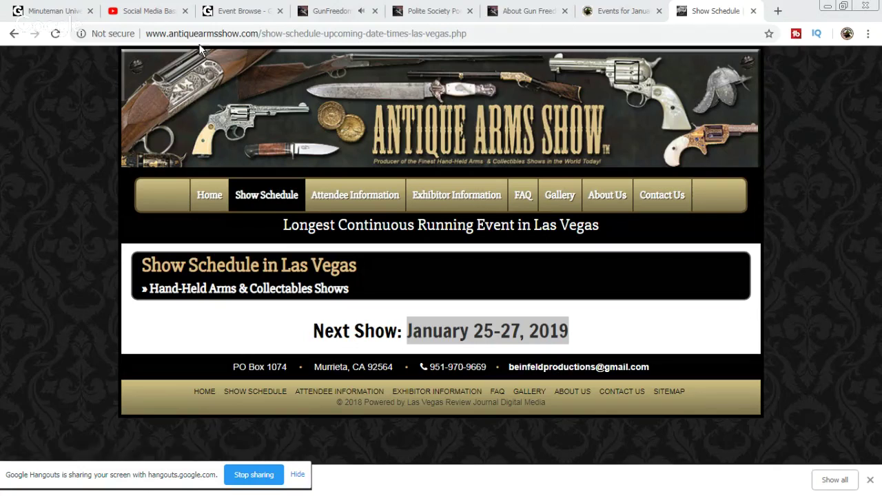
# Step: Reload GunChannels events to show the Antique Gun and Knife Show on January 25, 2019, and close the schedule
pyautogui.click(258, 12)
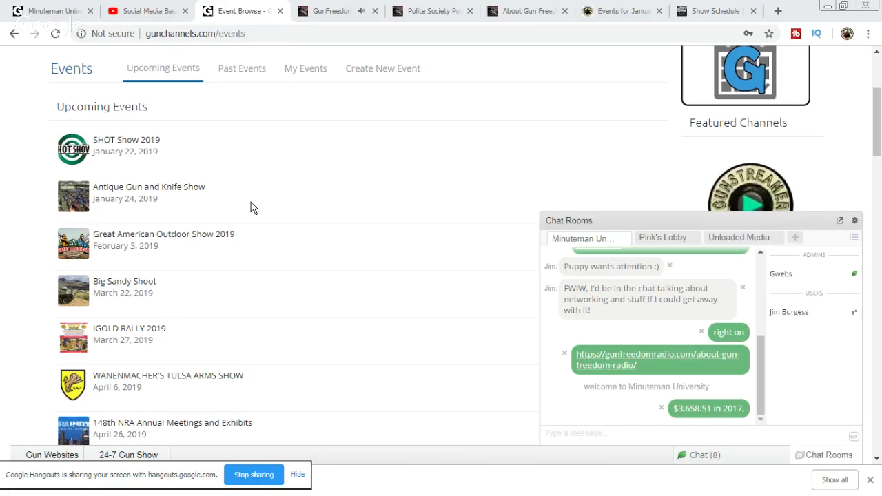
pyautogui.click(57, 33)
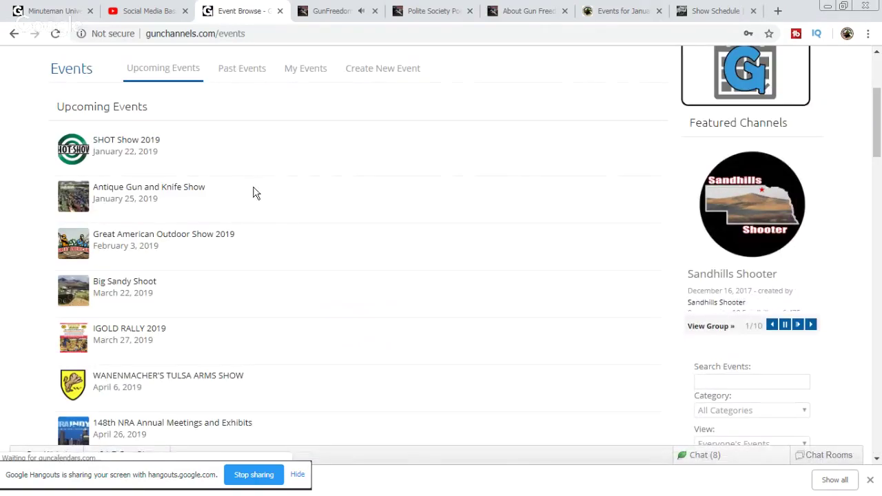
pyautogui.scroll(-1, 355, 196)
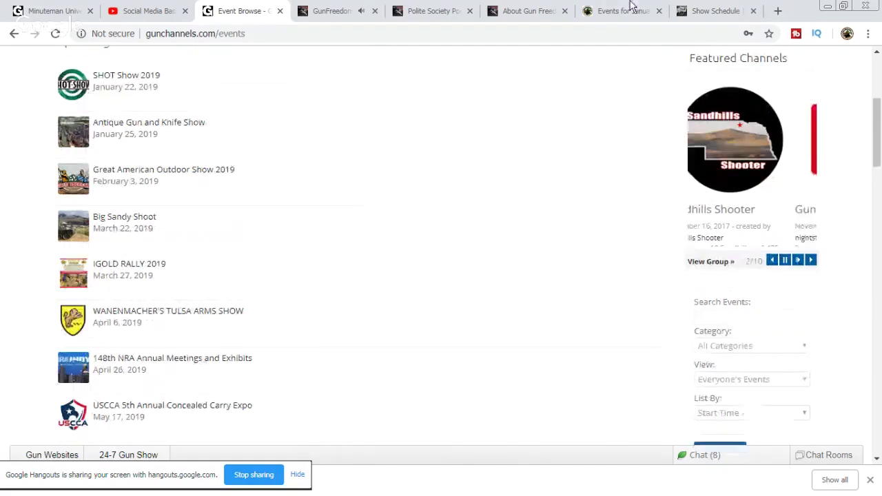
pyautogui.click(719, 11)
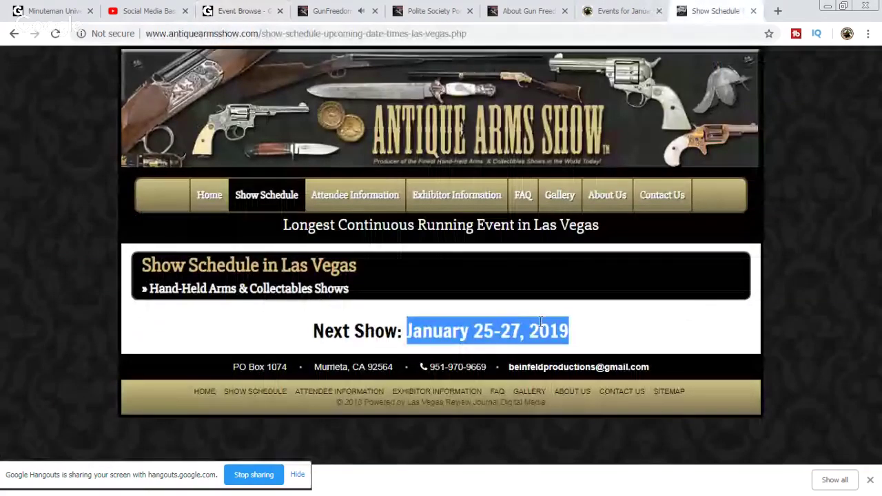
pyautogui.click(754, 12)
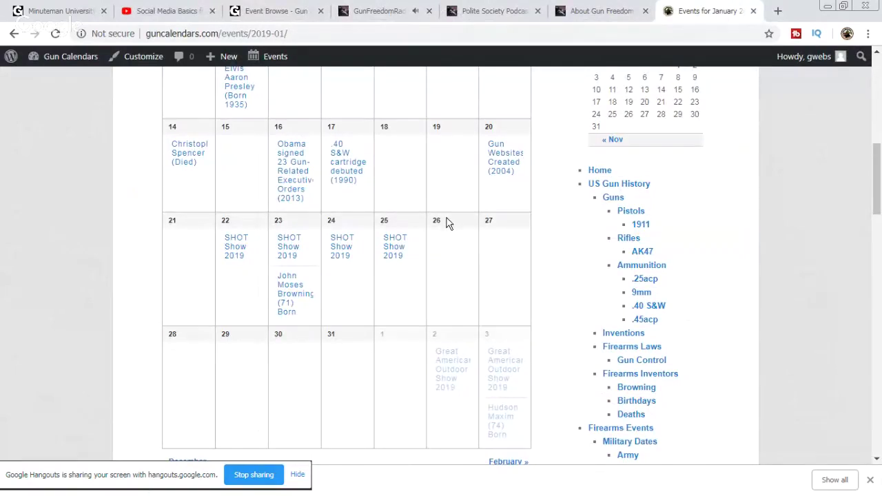
# Step: Start a new Gun Calendars event via the admin bar's Events > Add Event
pyautogui.scroll(5, 448, 224)
pyautogui.moveTo(287, 60)
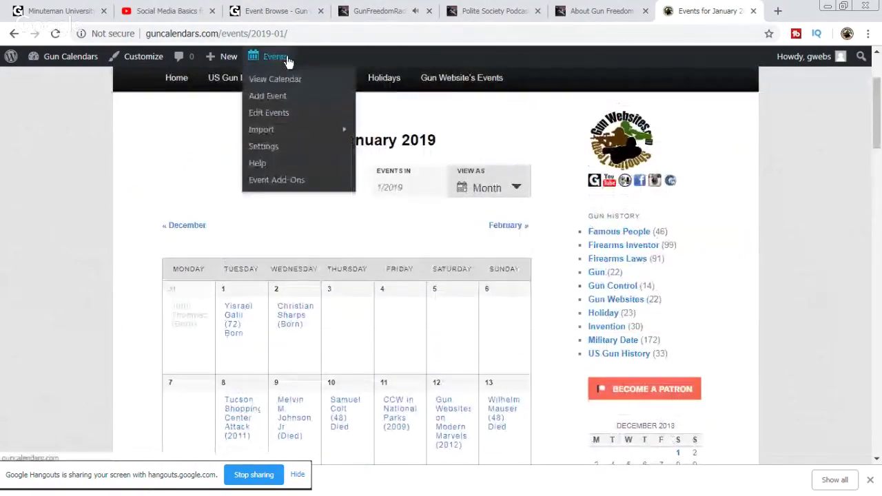
pyautogui.click(275, 96)
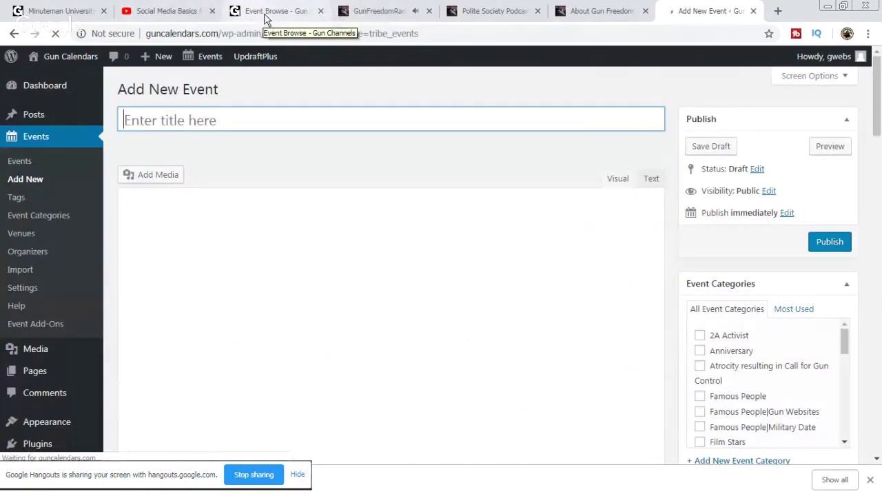
# Step: Open the Antique Gun and Knife Show GunChannels page in a new tab, take its address, and close it
pyautogui.click(266, 18)
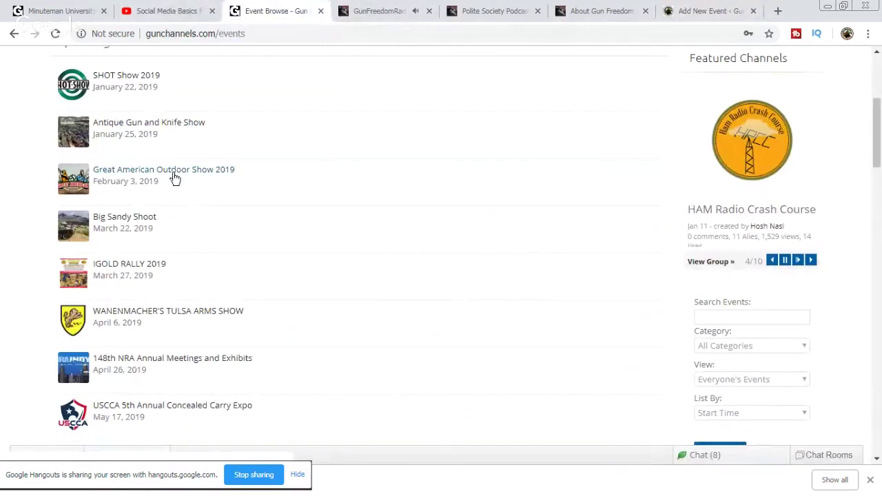
pyautogui.rightClick(178, 122)
pyautogui.click(203, 133)
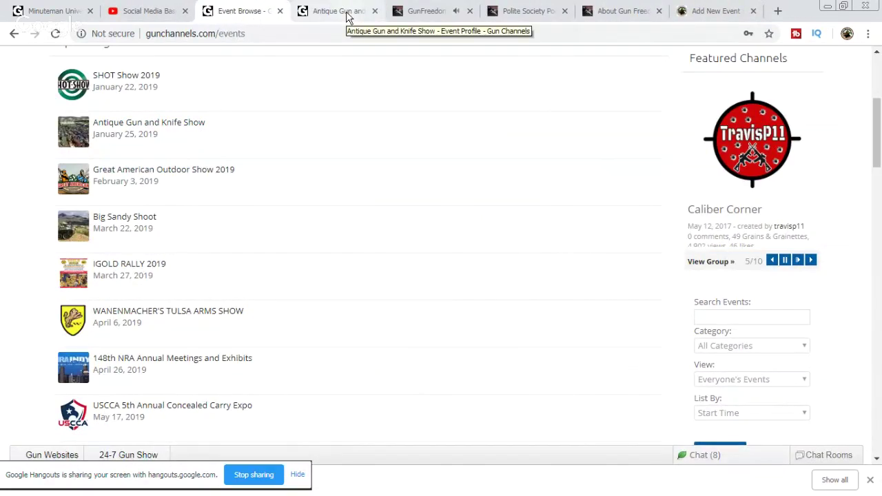
pyautogui.click(347, 18)
pyautogui.hotkey('ctrl', 'w')
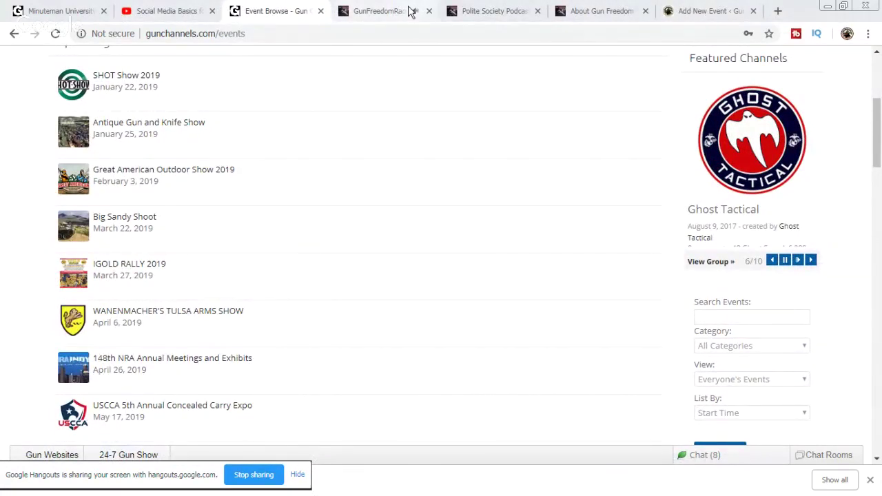
pyautogui.click(694, 20)
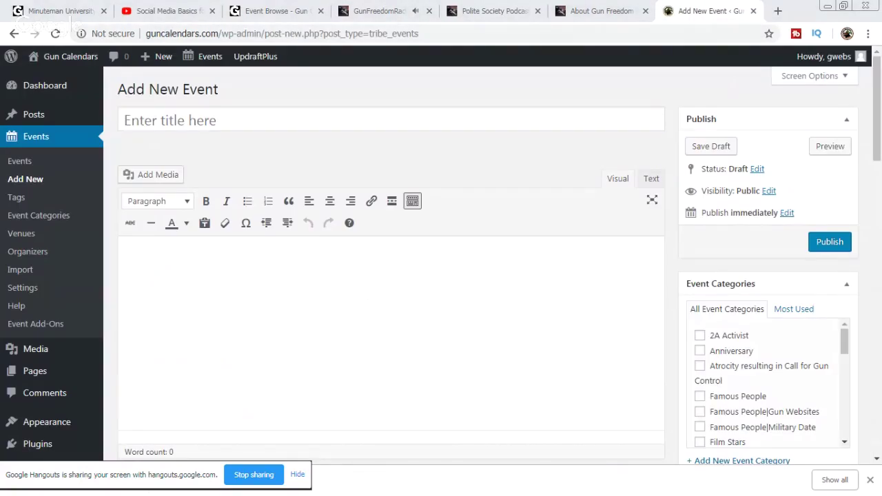
# Step: Title the event Antique Gun and Knife Show, add the three-show description and paste the GunChannels link
pyautogui.moveTo(146, 204); pyautogui.dragTo(350, 119)
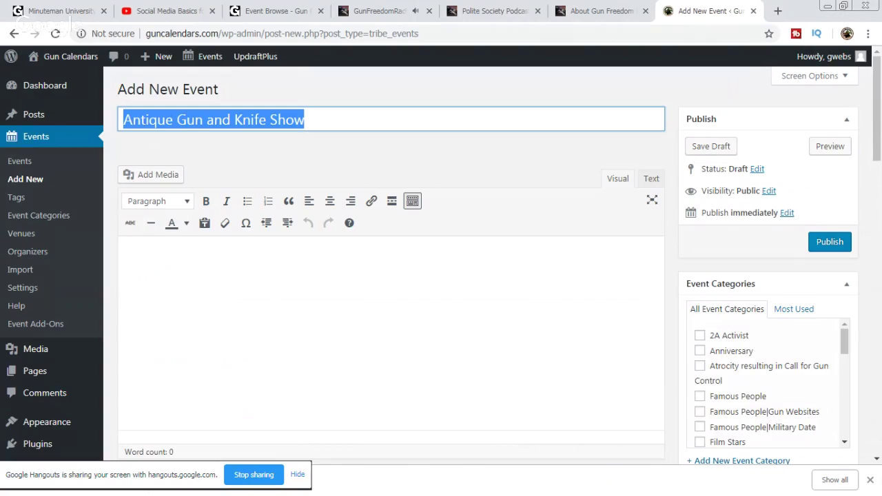
pyautogui.moveTo(214, 120); pyautogui.dragTo(199, 264)
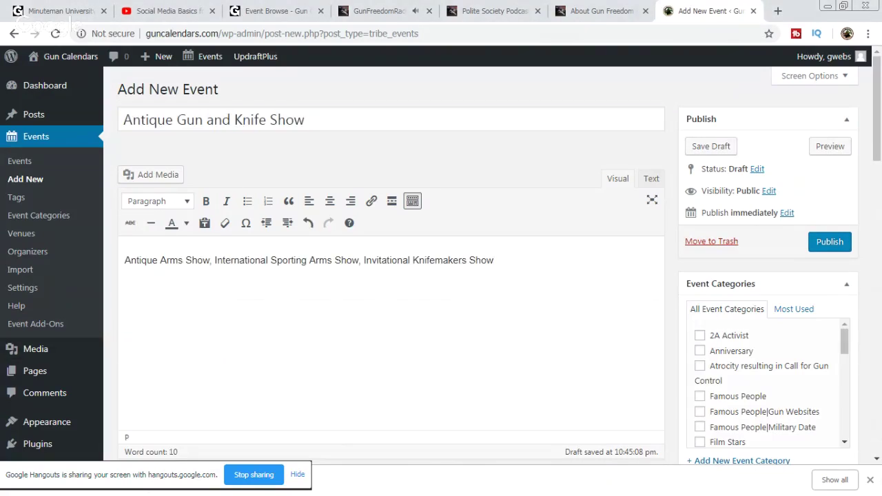
pyautogui.press('Return')
pyautogui.press('Return')
pyautogui.write('gunchannels.com/event/226/antique-gun-and-knife-show')
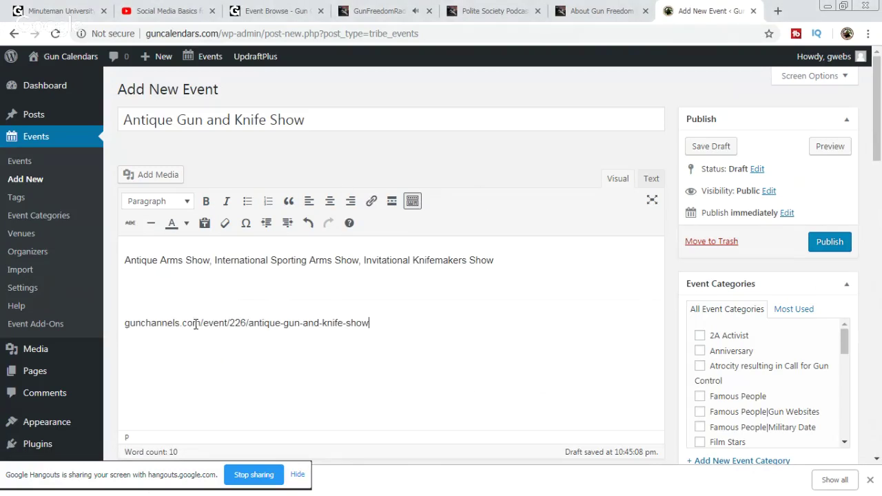
pyautogui.click(183, 290)
# Step: File the event under the Gun Show event category
pyautogui.scroll(-4, 771, 353)
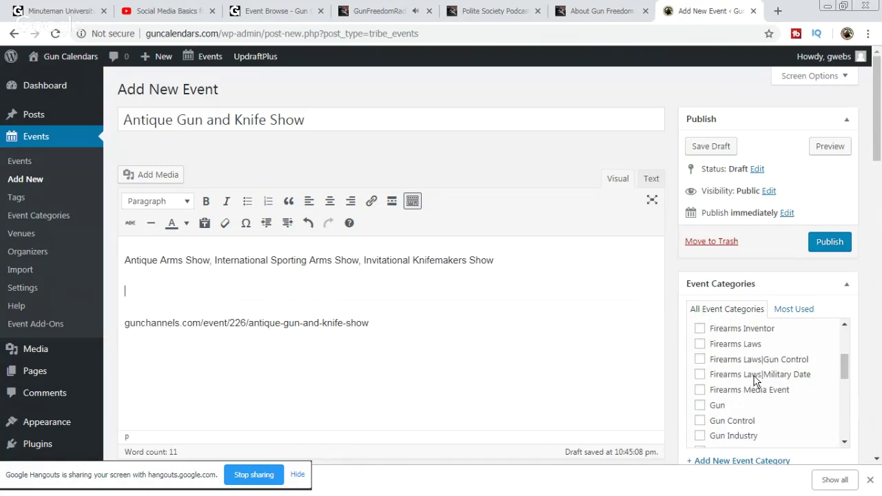
pyautogui.scroll(-2, 742, 397)
pyautogui.click(700, 387)
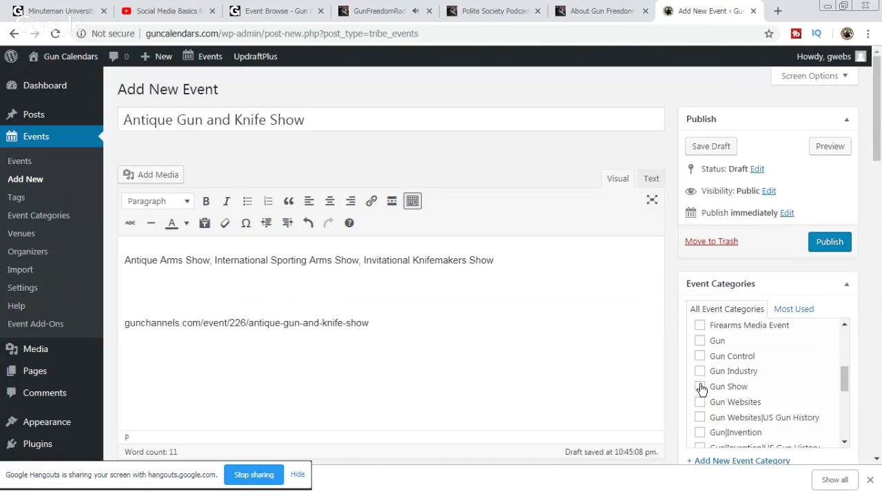
pyautogui.scroll(6, 764, 374)
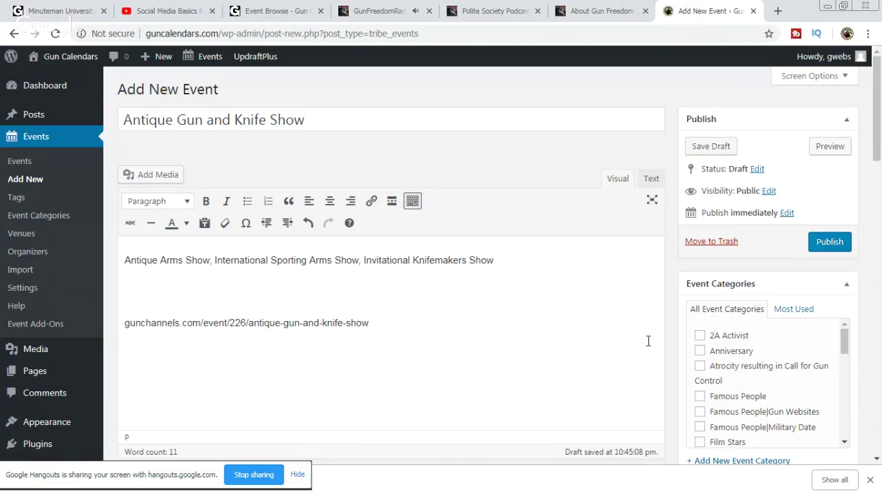
pyautogui.scroll(-4, 657, 309)
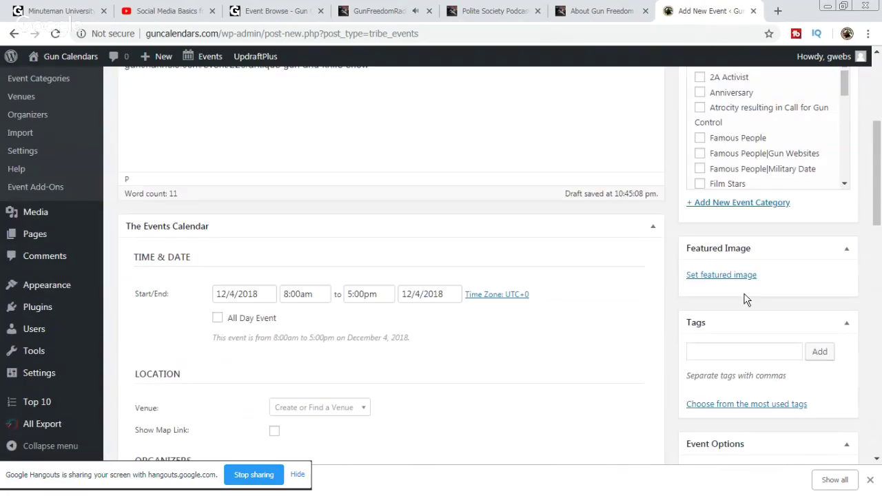
pyautogui.scroll(1, 659, 276)
# Step: Browse the Featured Image media library, then switch to the Upload Files panel
pyautogui.click(730, 345)
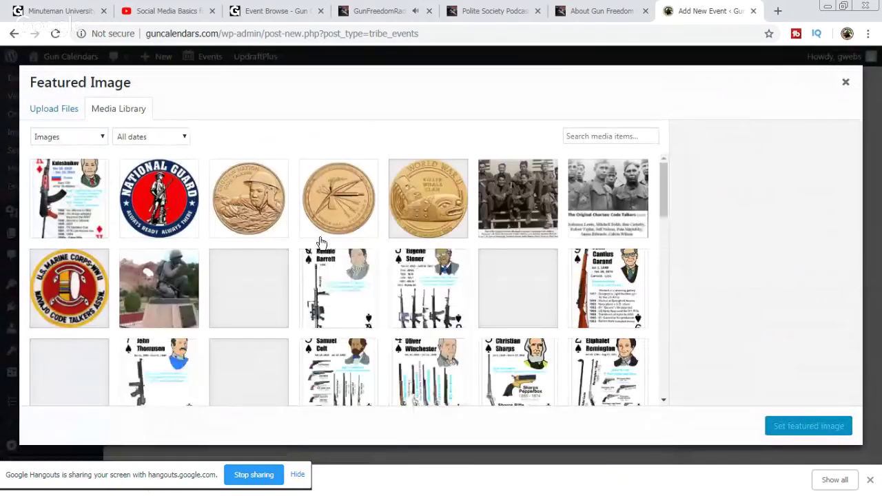
pyautogui.scroll(-15, 436, 252)
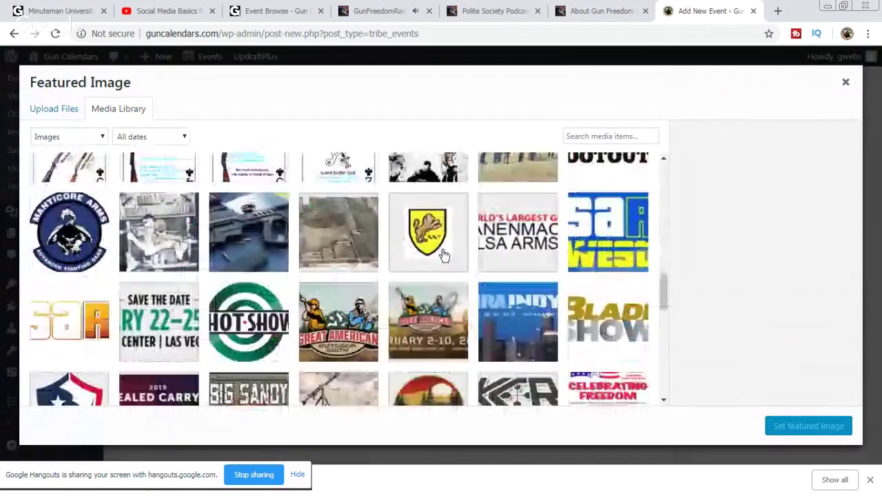
pyautogui.scroll(-8, 445, 256)
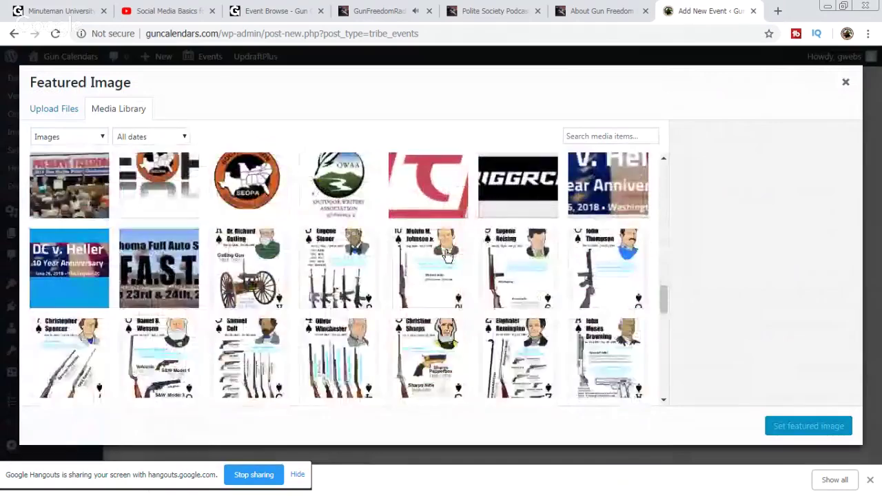
pyautogui.scroll(-8, 447, 256)
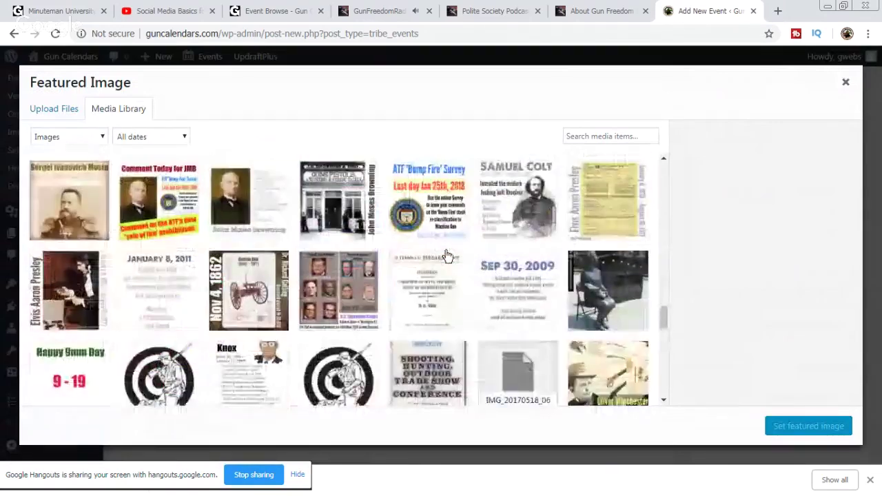
pyautogui.scroll(-8, 447, 255)
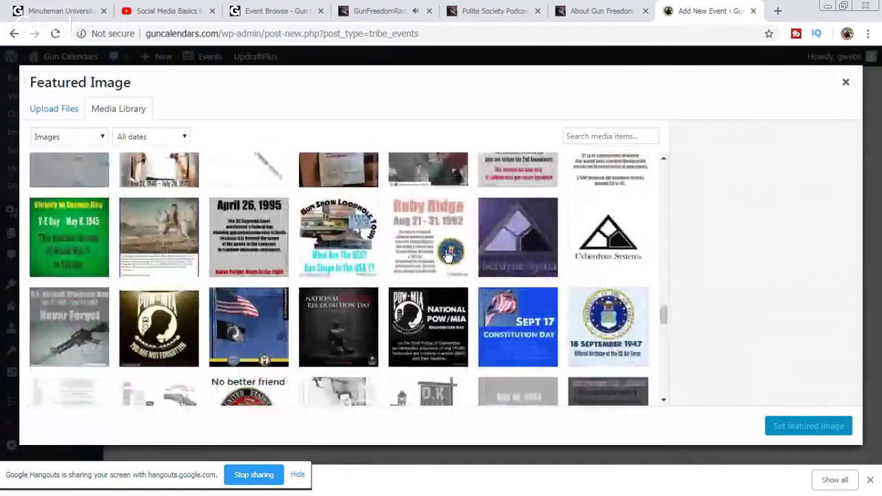
pyautogui.scroll(-8, 447, 256)
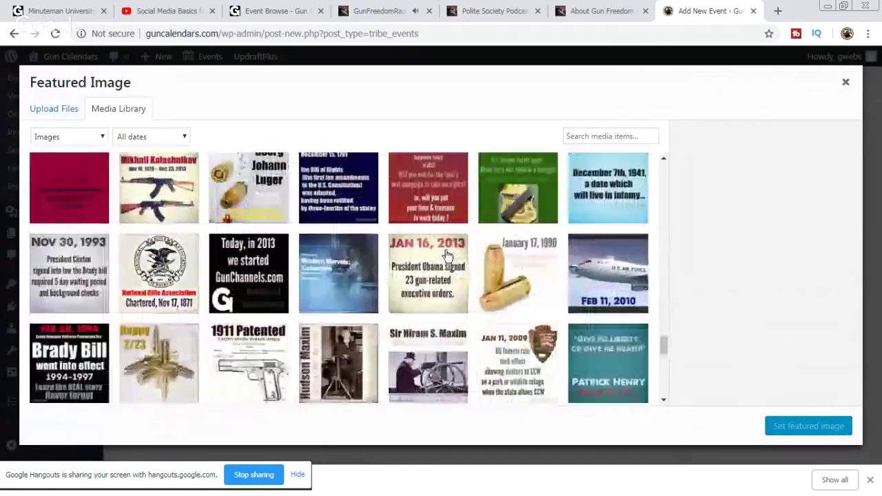
pyautogui.scroll(-8, 446, 255)
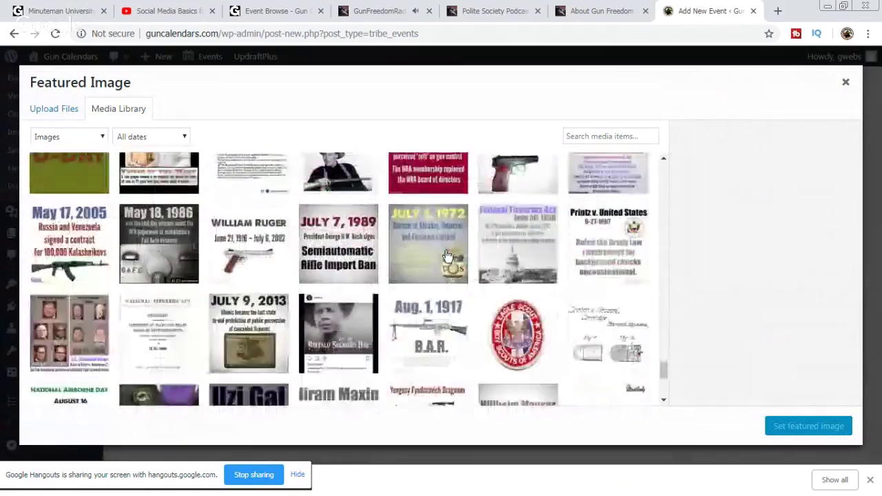
pyautogui.click(49, 114)
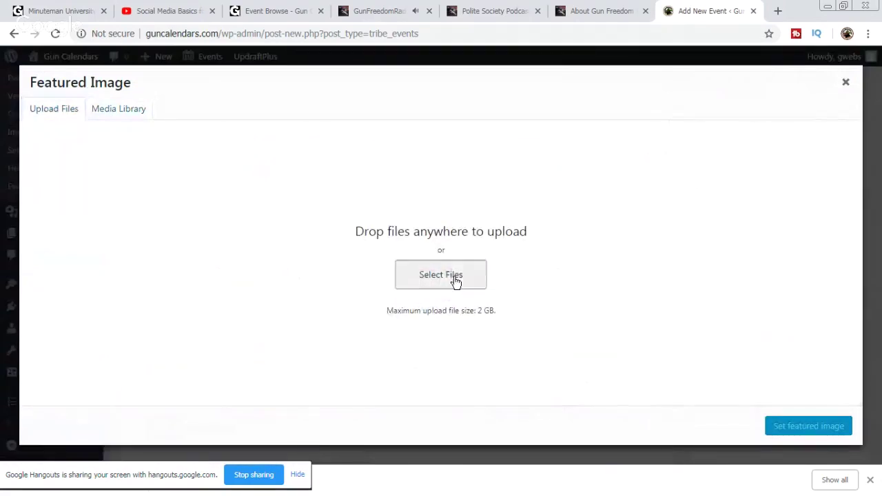
# Step: Browse to Dropbox > Guns > Gun Show > Nevada > 2018 Nevada Shows > 2018 LV NV Antique Show
pyautogui.click(455, 279)
pyautogui.click(48, 119)
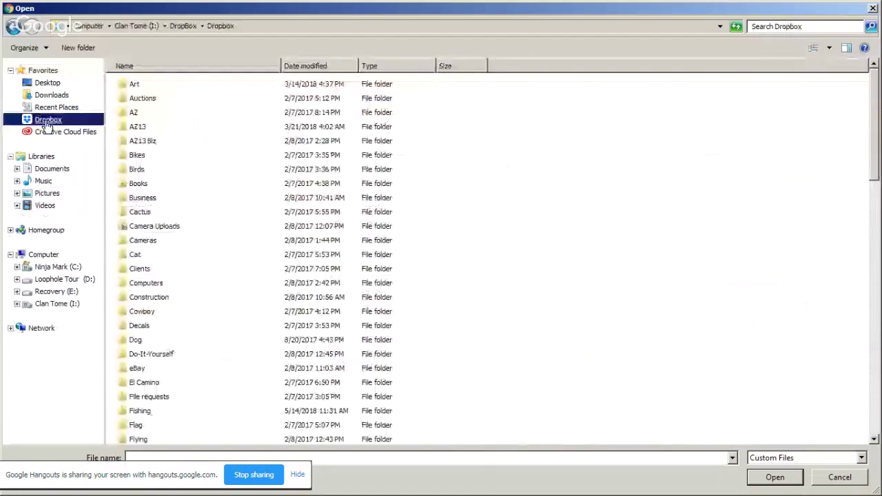
pyautogui.click(214, 332)
pyautogui.scroll(-3, 221, 336)
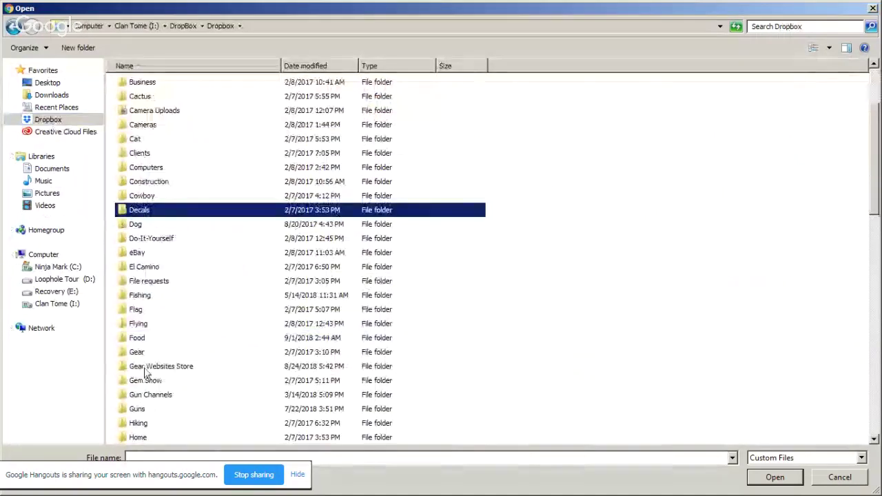
pyautogui.doubleClick(141, 410)
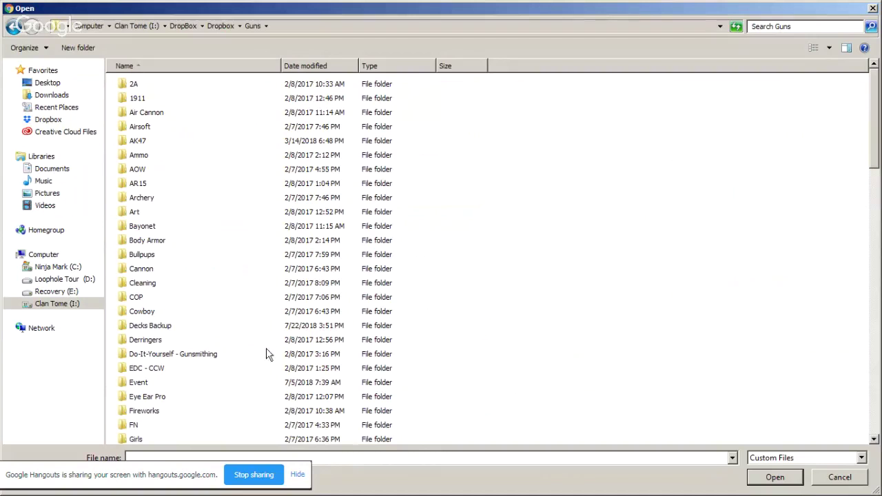
pyautogui.scroll(-4, 237, 312)
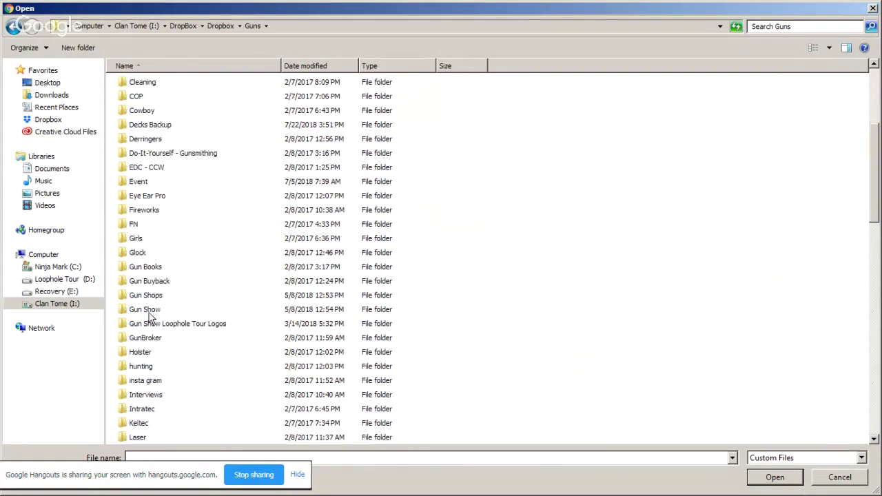
pyautogui.doubleClick(146, 310)
pyautogui.scroll(-5, 462, 223)
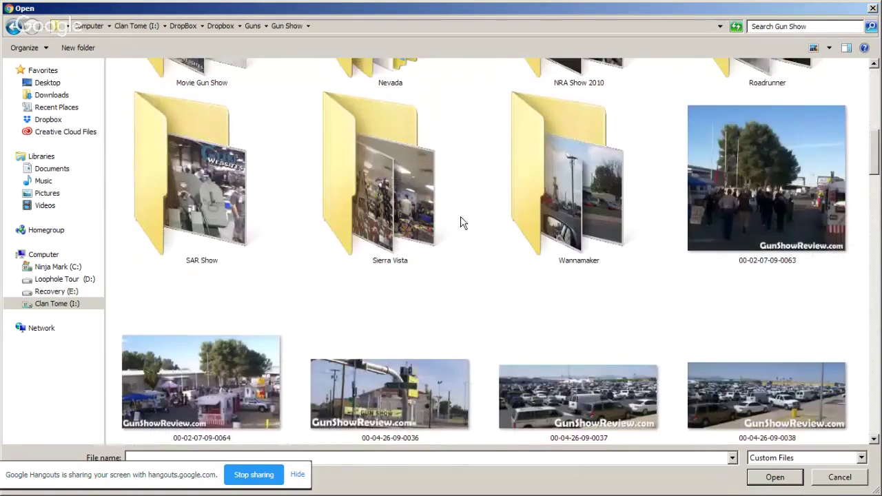
pyautogui.scroll(2, 472, 222)
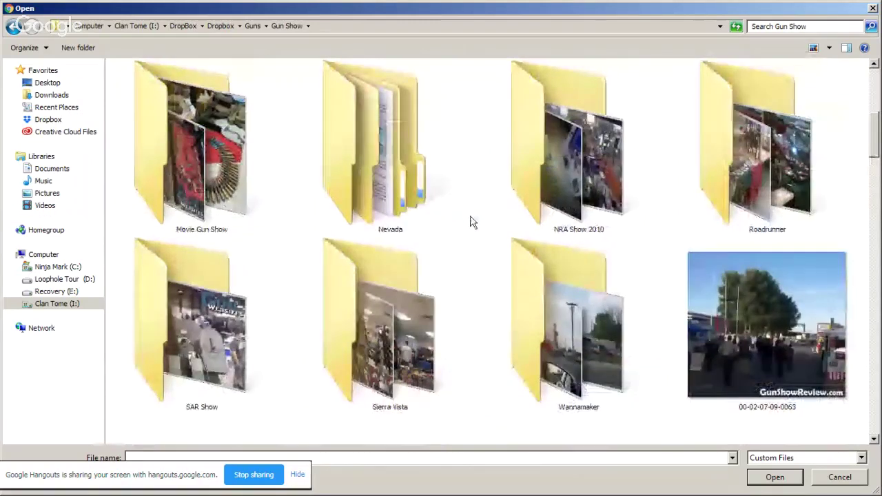
pyautogui.doubleClick(382, 171)
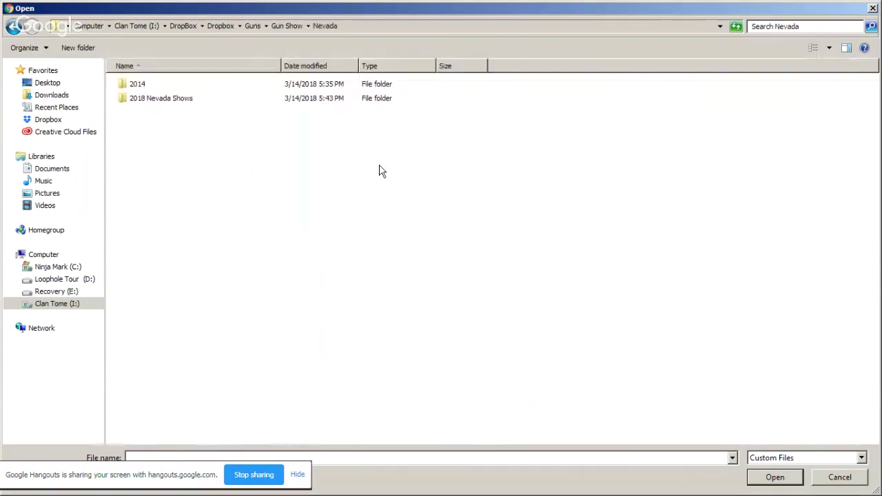
pyautogui.doubleClick(148, 101)
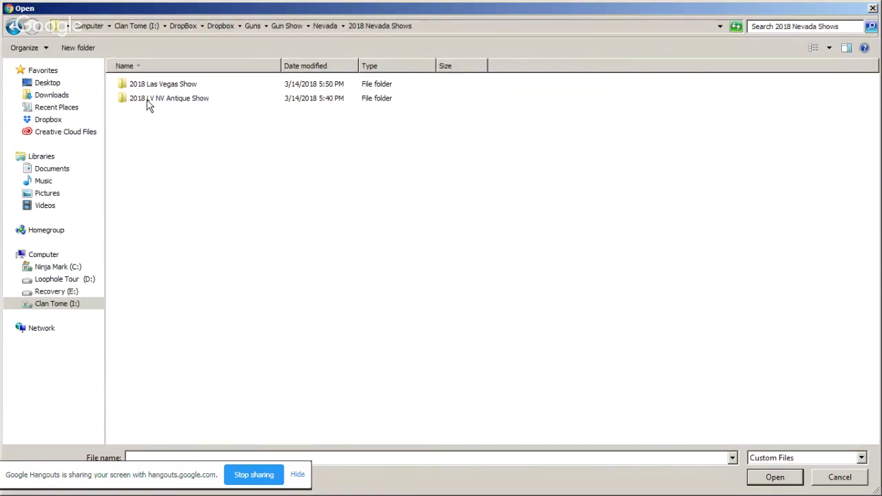
pyautogui.doubleClick(185, 100)
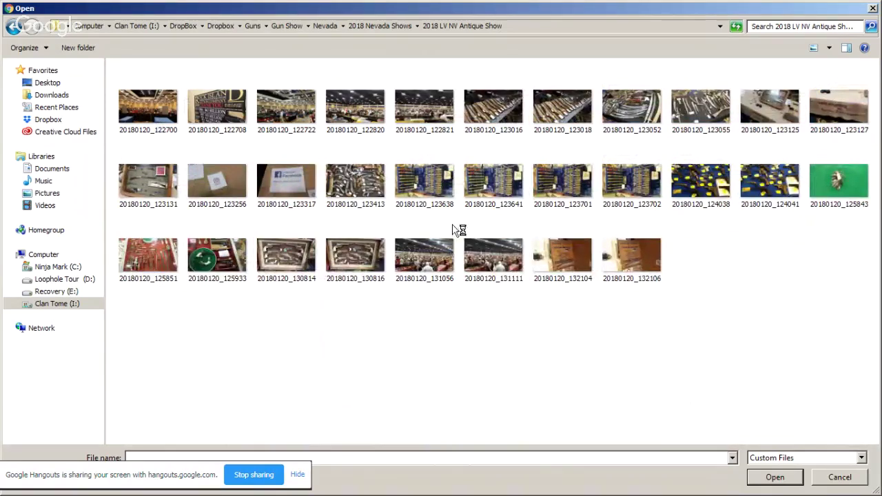
# Step: Upload photo 20180120_131056 and set it as the event's featured image
pyautogui.click(427, 267)
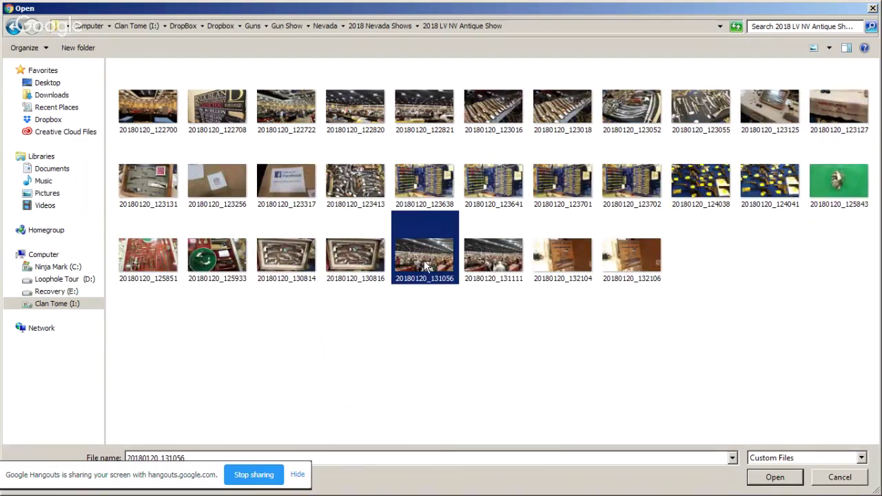
pyautogui.click(779, 483)
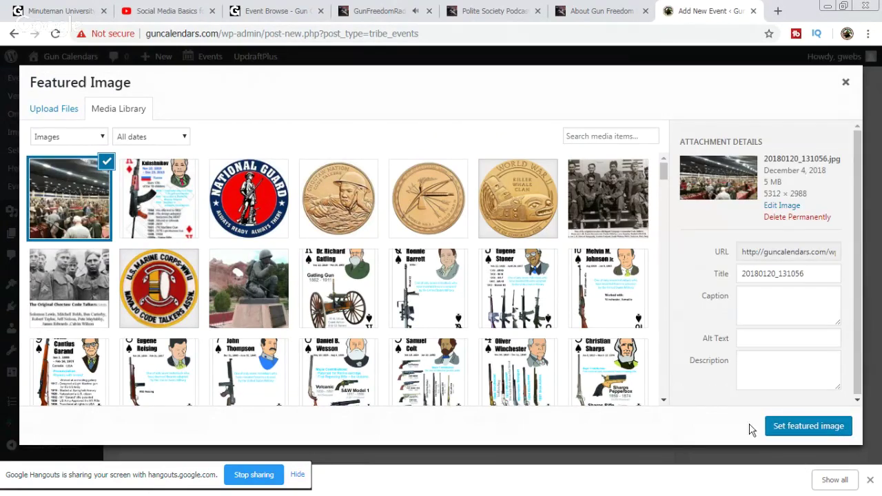
pyautogui.click(813, 427)
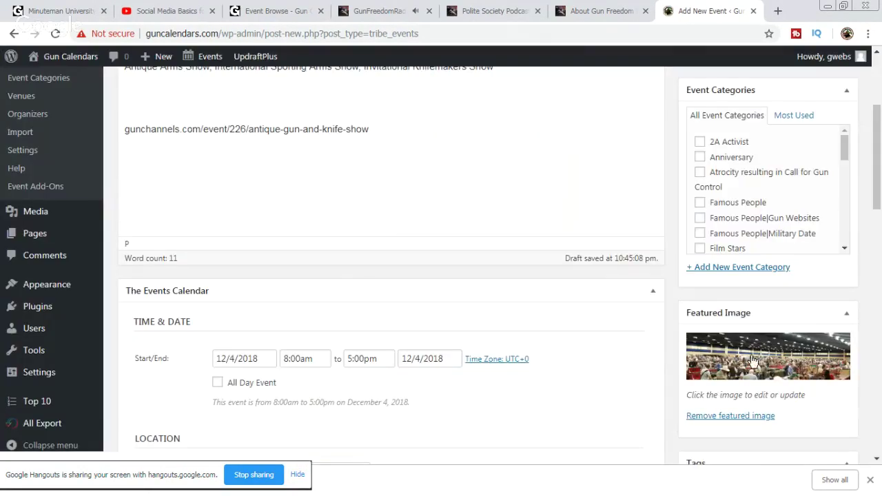
pyautogui.scroll(2, 646, 316)
pyautogui.scroll(-3, 646, 310)
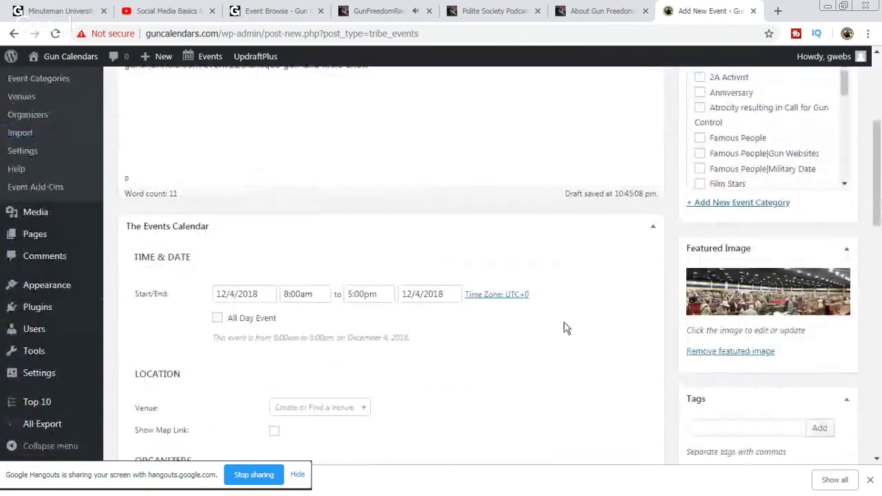
# Step: Set the event to start January 25, 2019 and end January 27, 2019
pyautogui.click(264, 293)
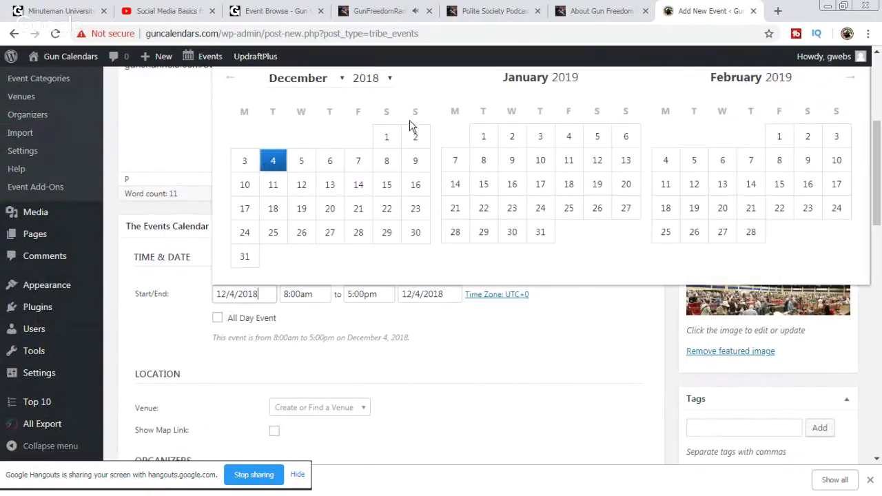
pyautogui.click(570, 208)
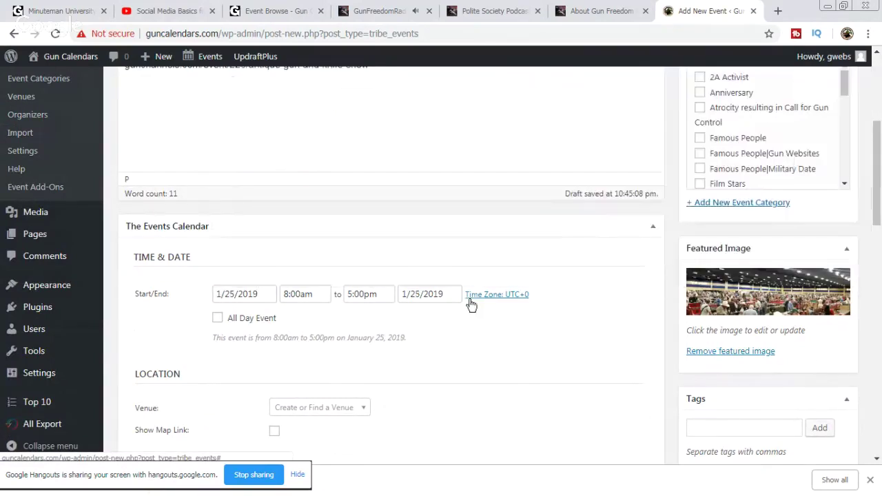
pyautogui.click(432, 295)
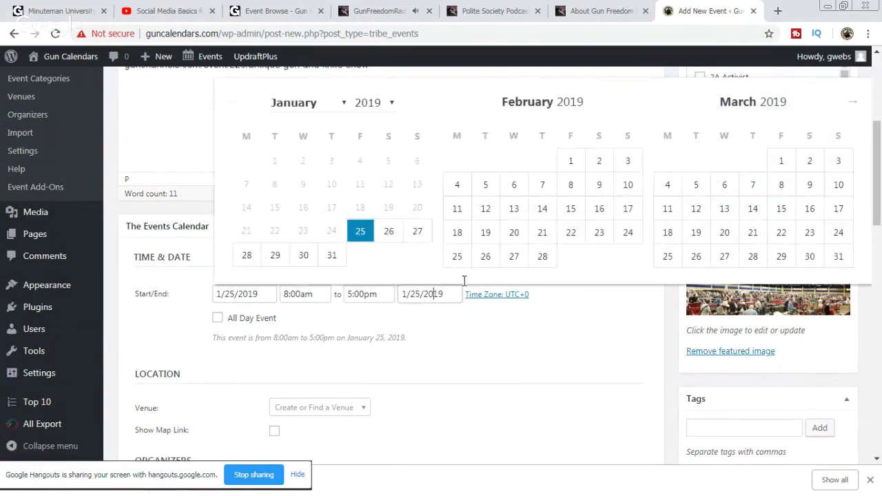
pyautogui.click(419, 232)
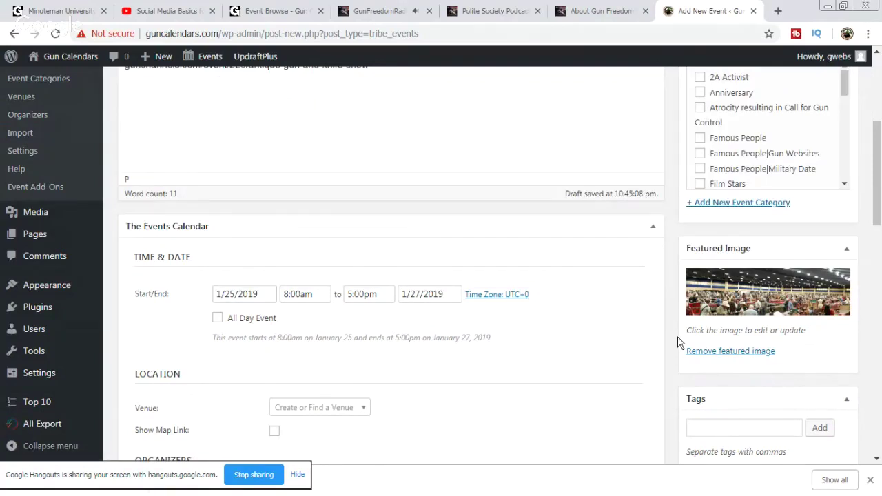
pyautogui.scroll(-4, 679, 342)
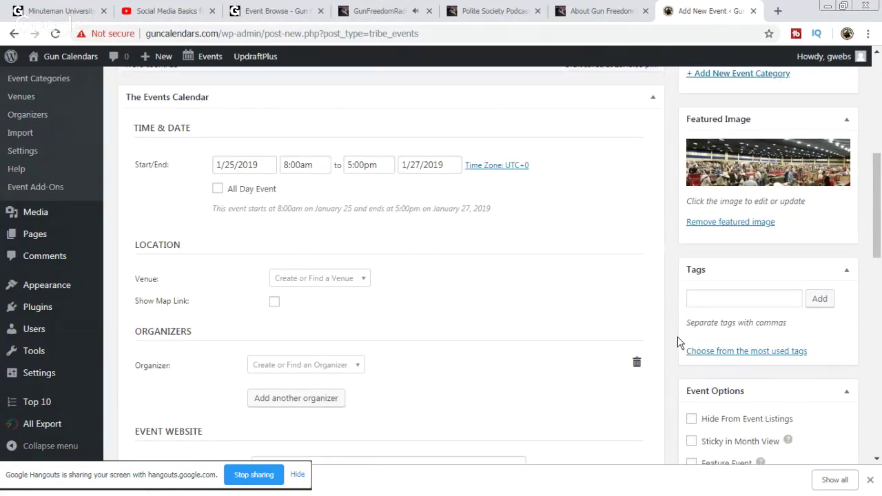
pyautogui.scroll(8, 678, 336)
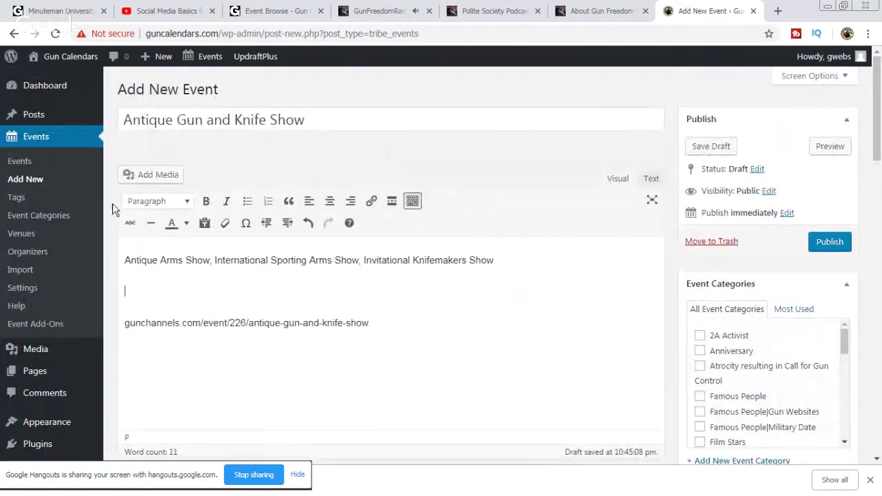
# Step: Insert the show hall photo into the description and publish the event
pyautogui.click(160, 179)
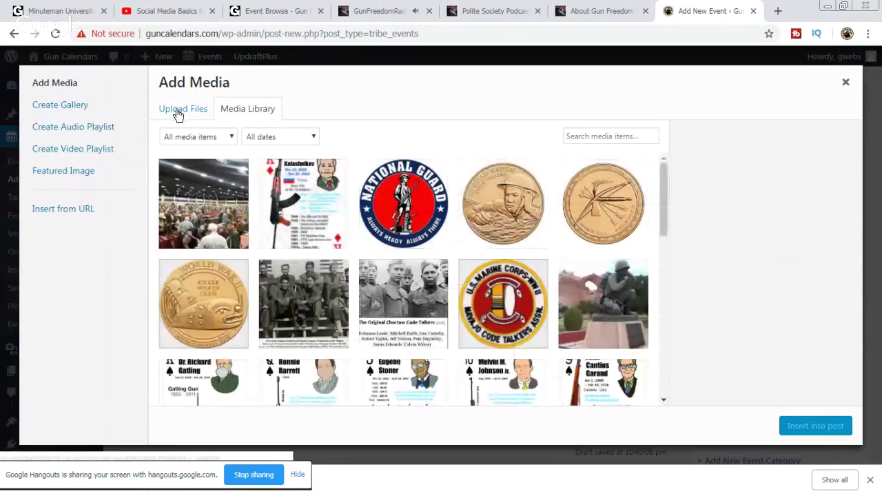
pyautogui.click(202, 201)
pyautogui.click(816, 426)
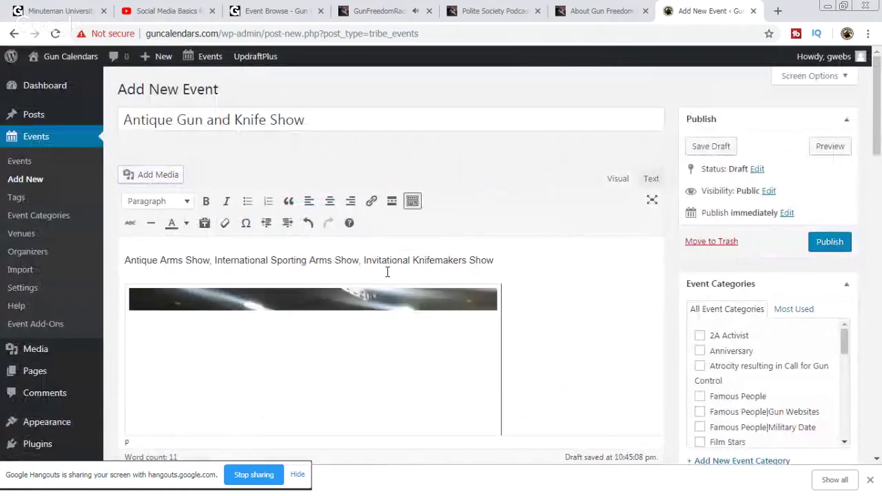
pyautogui.scroll(-1, 534, 320)
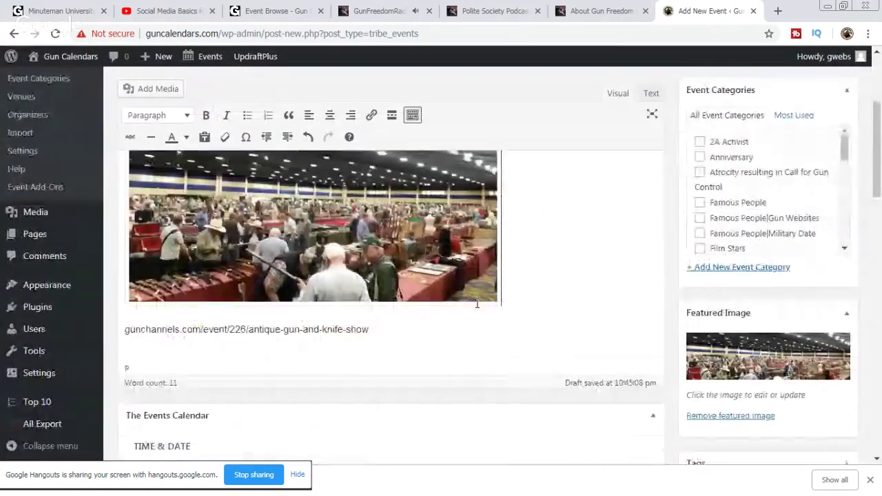
pyautogui.scroll(2, 648, 310)
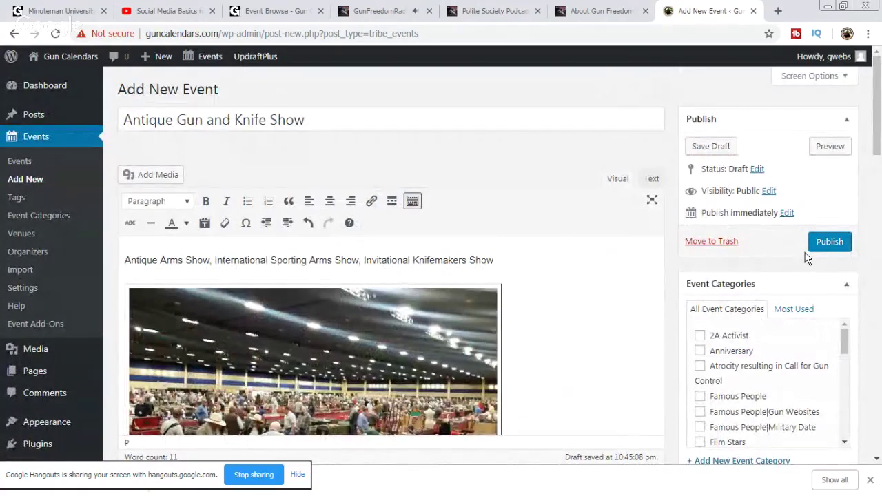
pyautogui.click(832, 250)
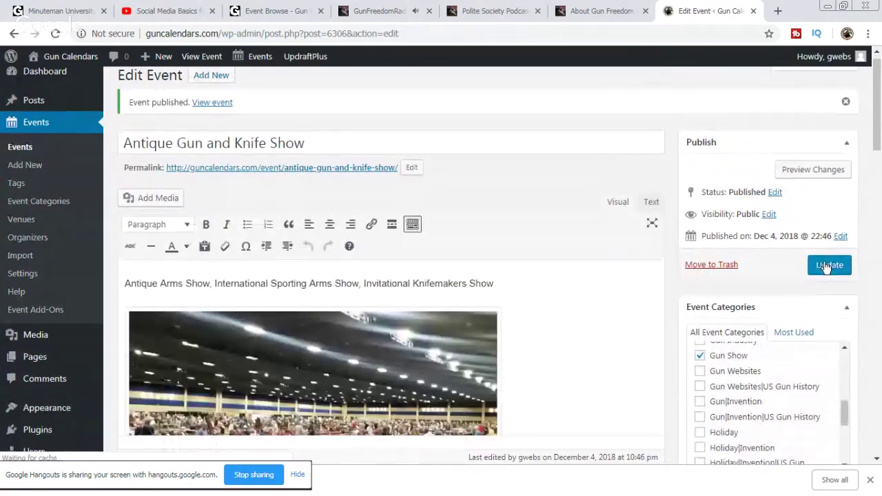
# Step: Check the live January 2019 calendar for the Antique Gun and Knife Show, then view the GunChannels list
pyautogui.click(211, 102)
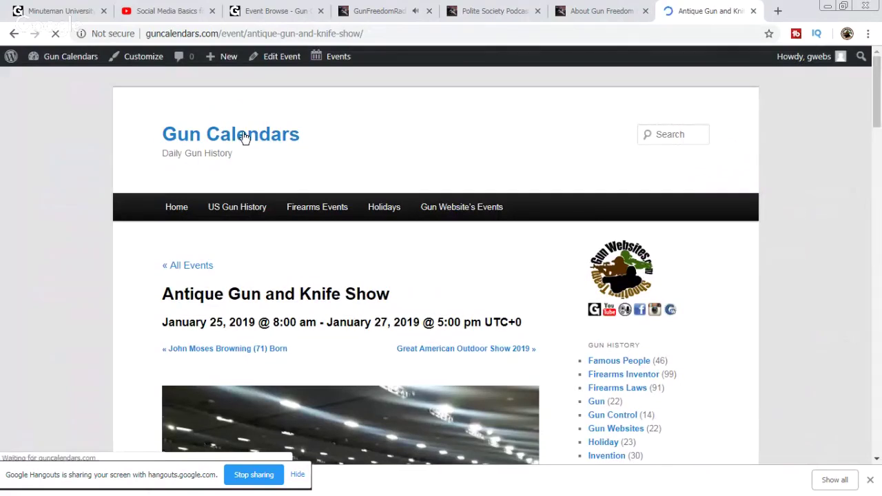
pyautogui.click(245, 137)
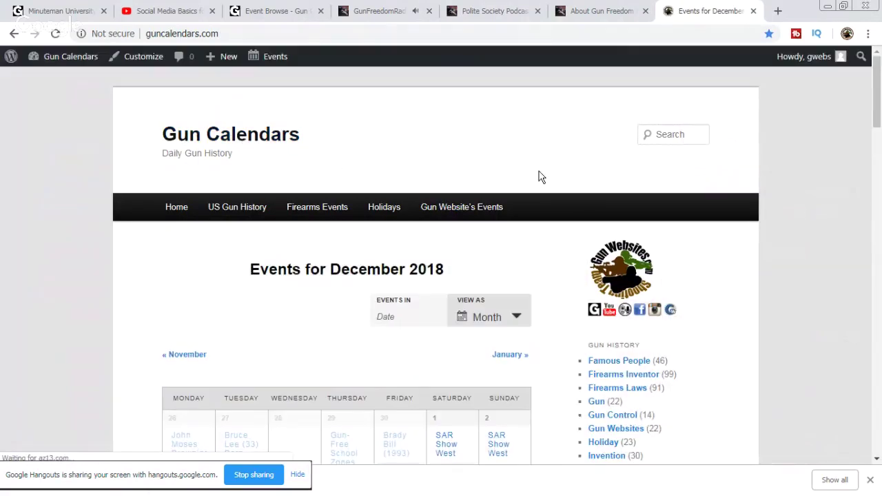
pyautogui.scroll(-3, 537, 177)
pyautogui.click(510, 163)
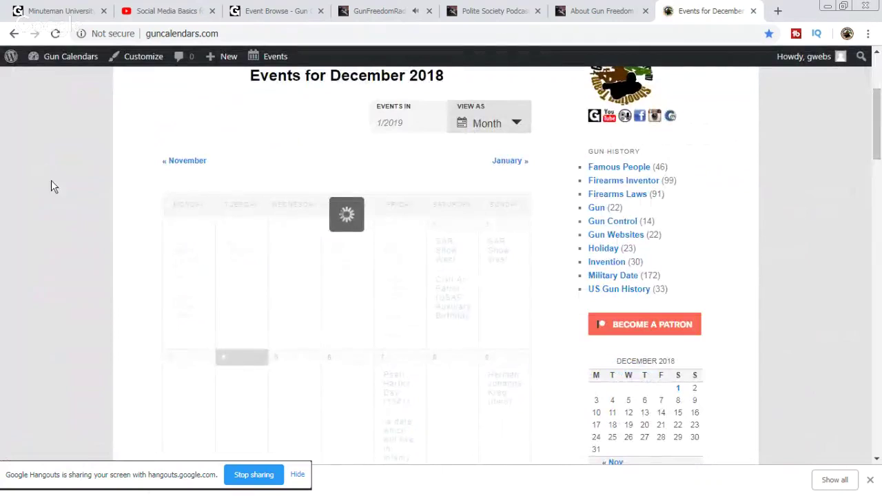
pyautogui.scroll(-4, 104, 183)
pyautogui.moveTo(188, 225)
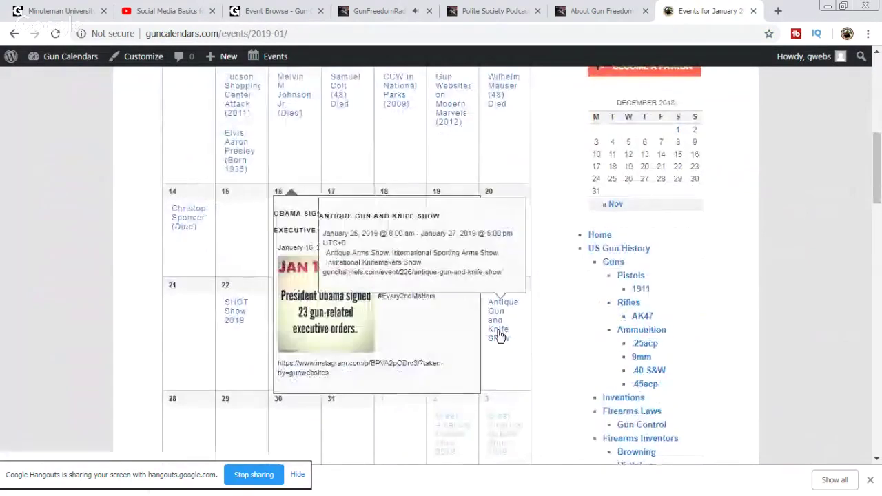
pyautogui.moveTo(449, 345)
pyautogui.moveTo(409, 362)
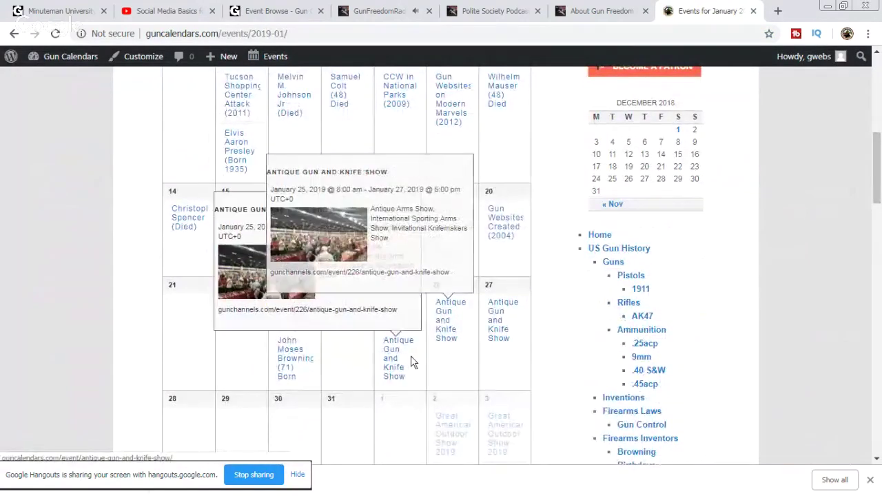
pyautogui.scroll(-1, 551, 324)
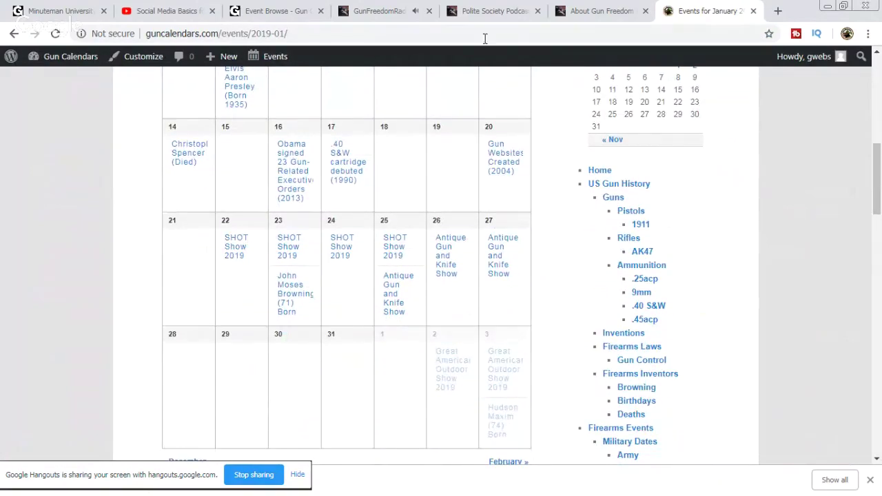
pyautogui.click(277, 14)
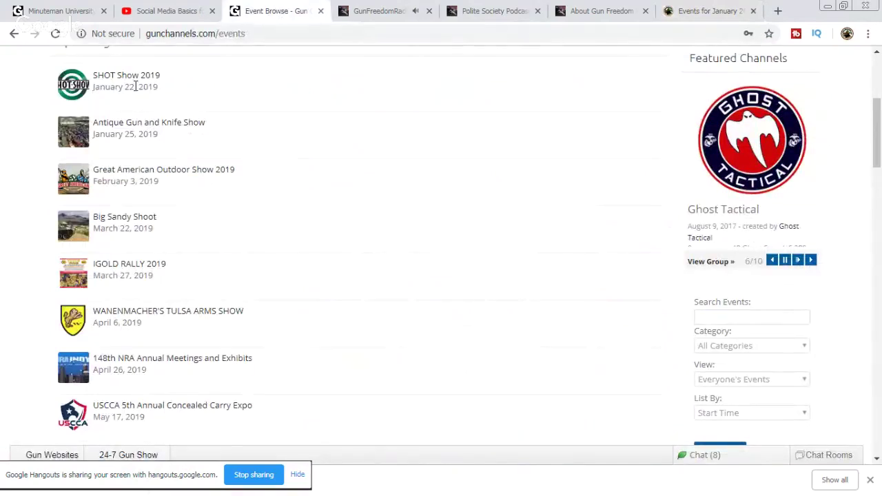
# Step: Return to the Gun Calendars calendar and advance it to February 2019
pyautogui.click(695, 15)
pyautogui.scroll(4, 516, 216)
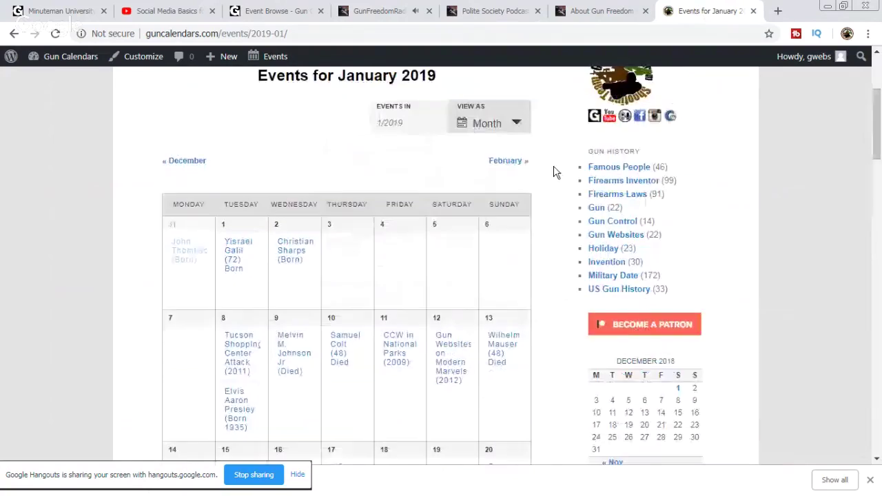
pyautogui.click(517, 163)
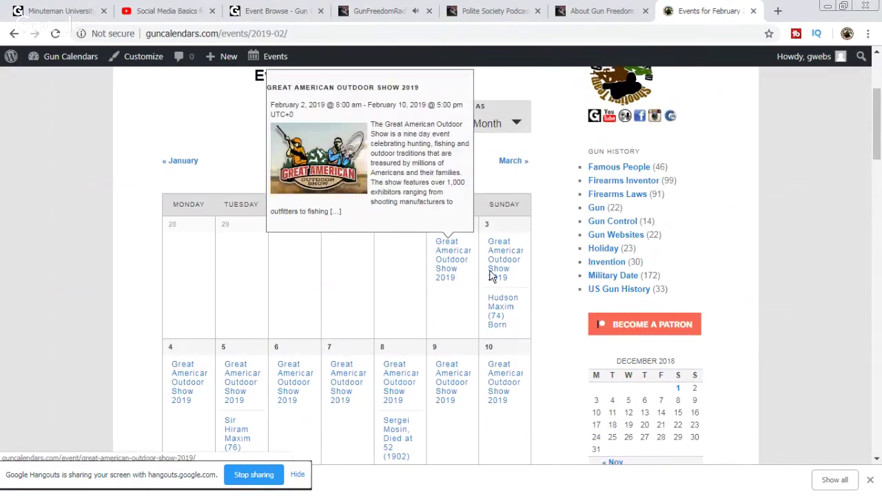
pyautogui.click(591, 8)
pyautogui.click(715, 10)
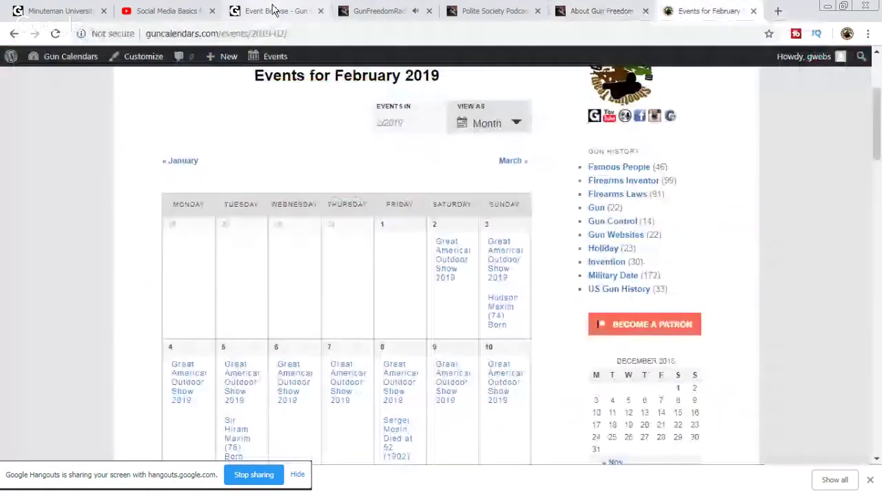
# Step: Compare the February 2019 calendar against the GunChannels upcoming events list
pyautogui.click(272, 10)
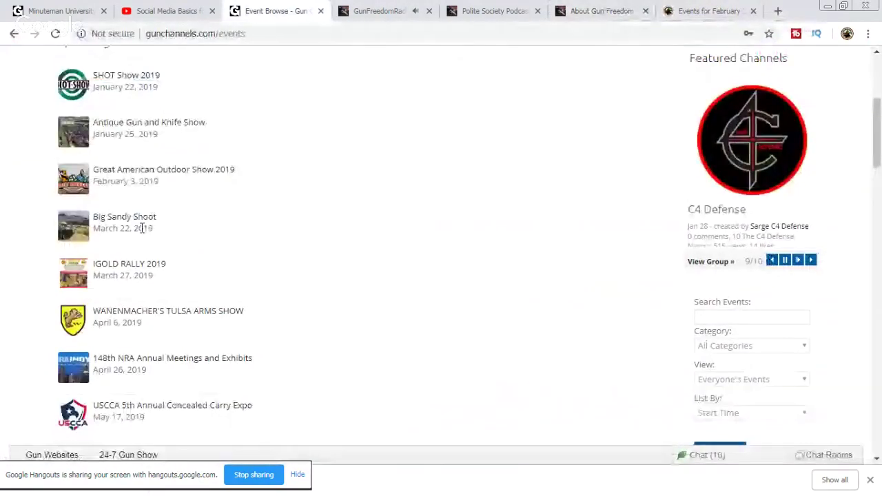
pyautogui.click(710, 10)
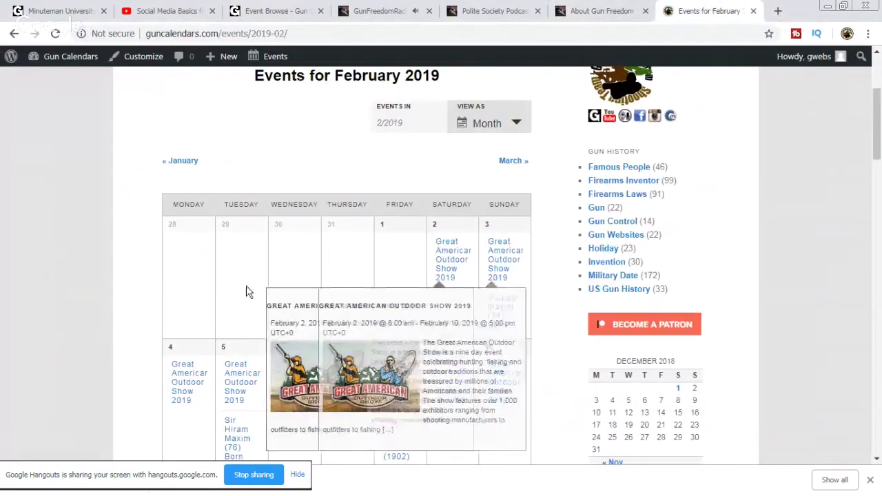
pyautogui.scroll(-5, 537, 267)
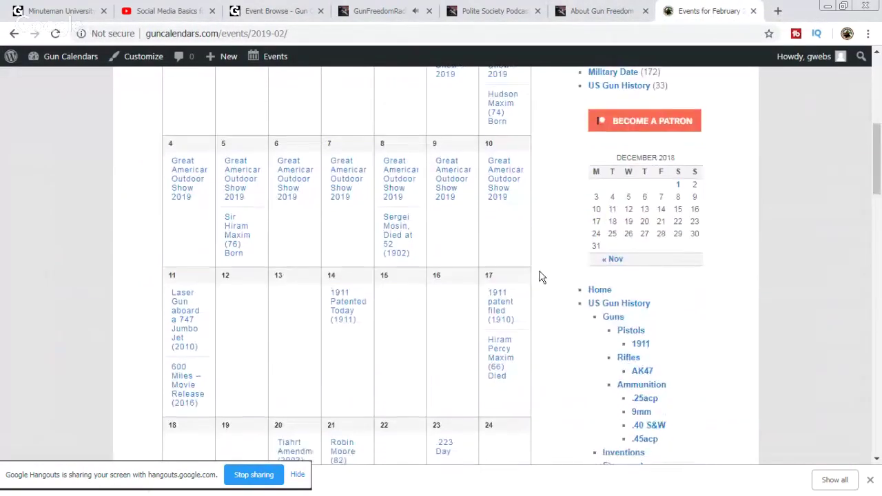
pyautogui.scroll(-1, 549, 287)
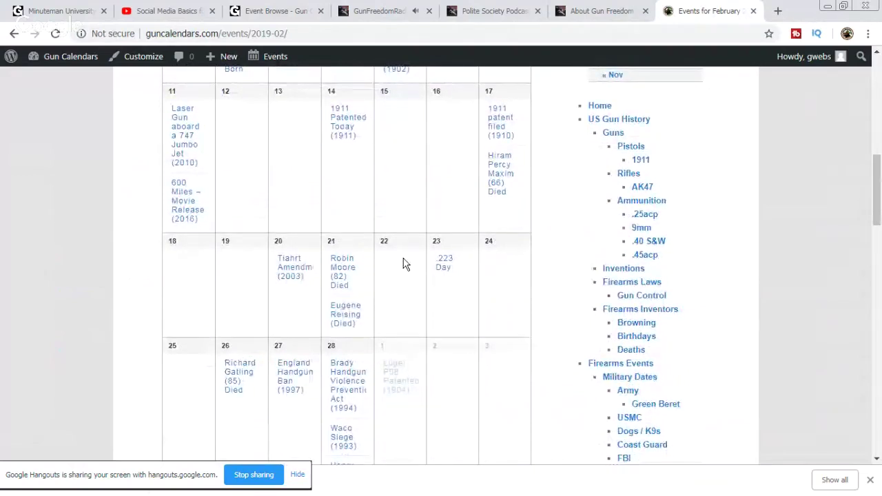
pyautogui.scroll(8, 547, 300)
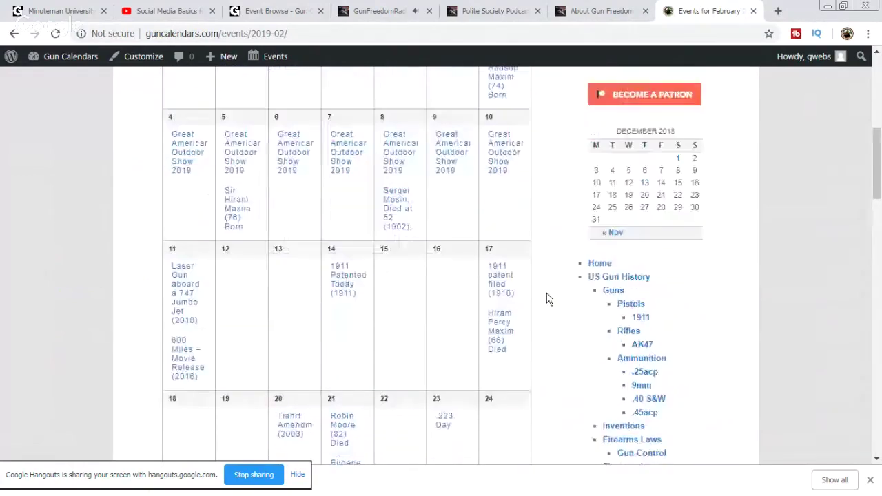
pyautogui.scroll(-4, 548, 300)
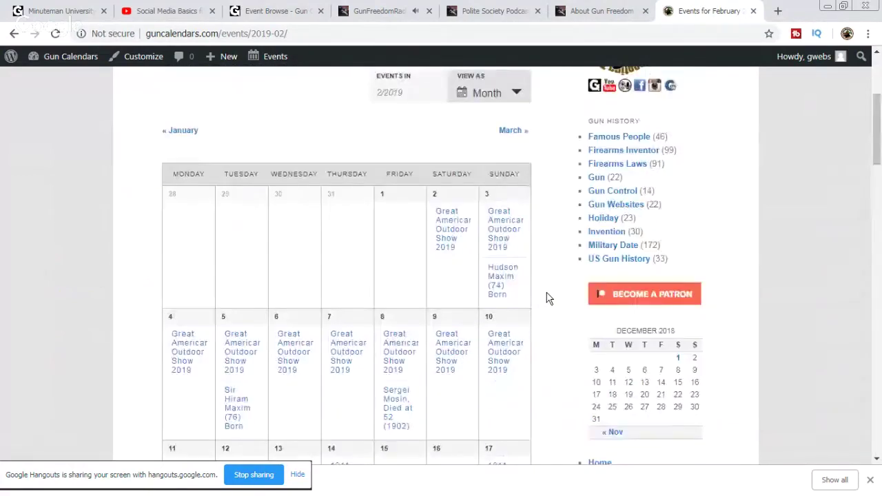
pyautogui.scroll(-2, 563, 305)
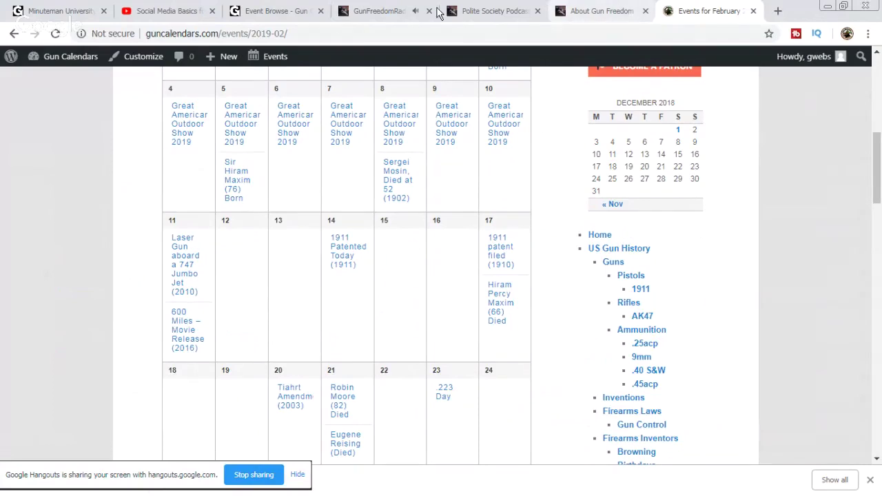
pyautogui.click(279, 11)
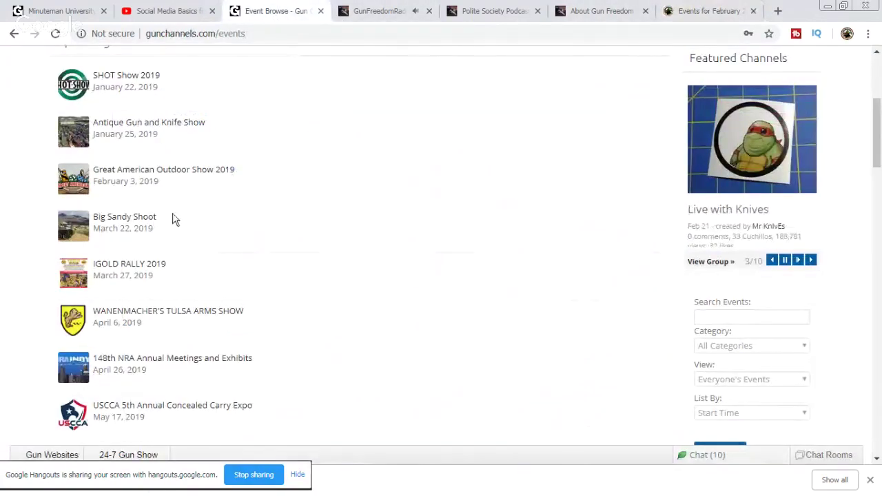
pyautogui.click(710, 11)
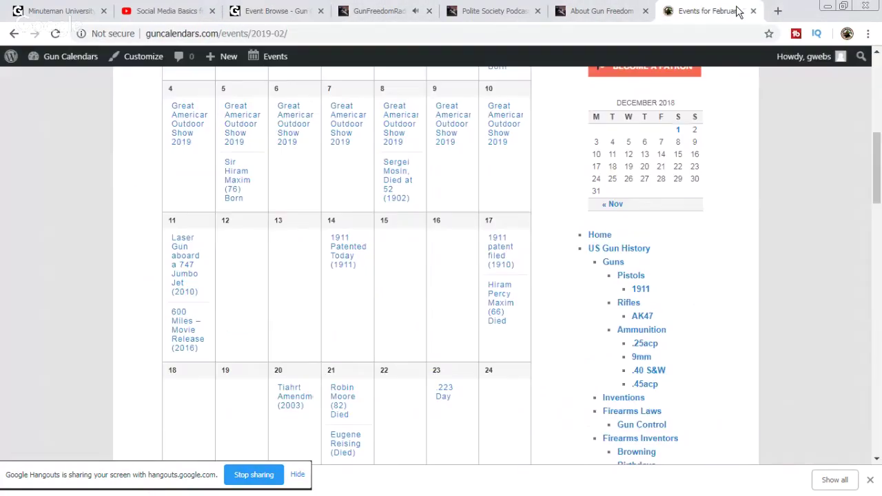
pyautogui.scroll(-1, 468, 315)
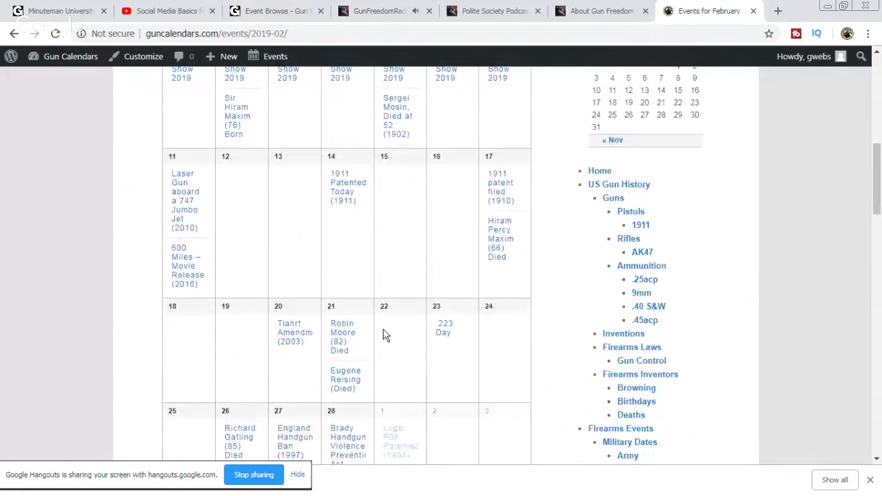
pyautogui.moveTo(274, 56)
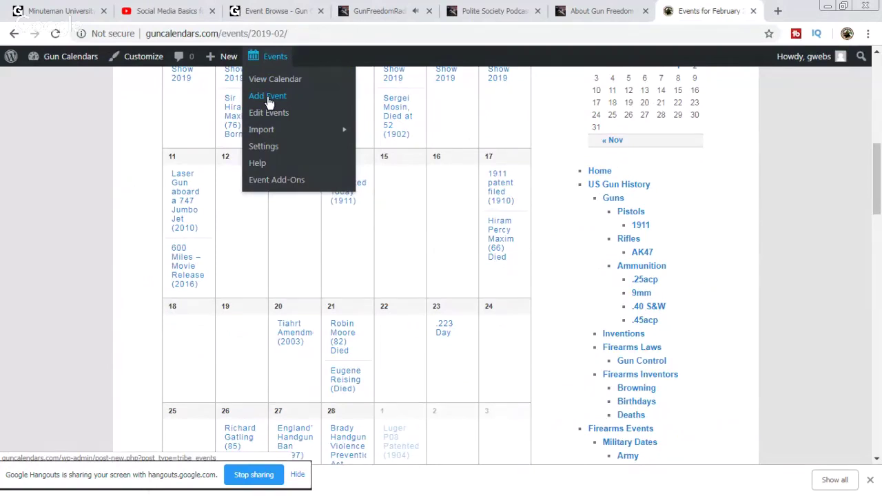
# Step: Open a new event form and pop the GunChannels Big Sandy Shoot page into its own window
pyautogui.click(269, 102)
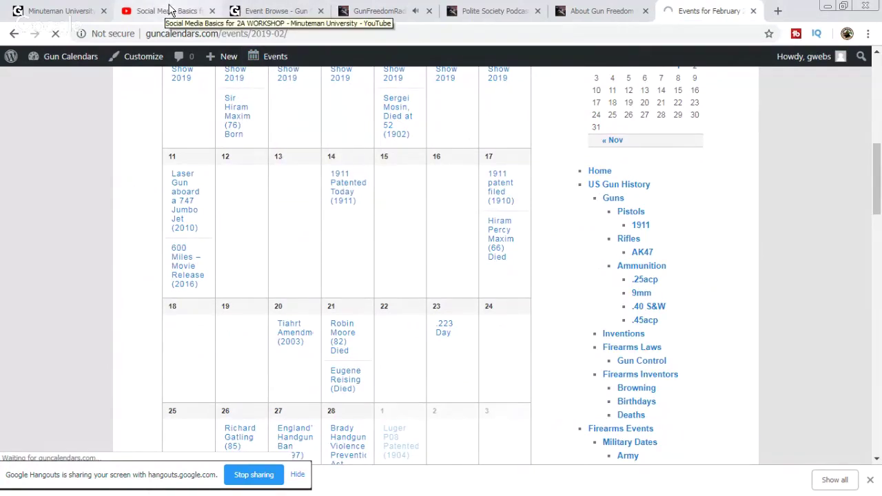
pyautogui.click(271, 12)
pyautogui.rightClick(123, 222)
pyautogui.click(141, 228)
pyautogui.moveTo(341, 11); pyautogui.dragTo(4, 152)
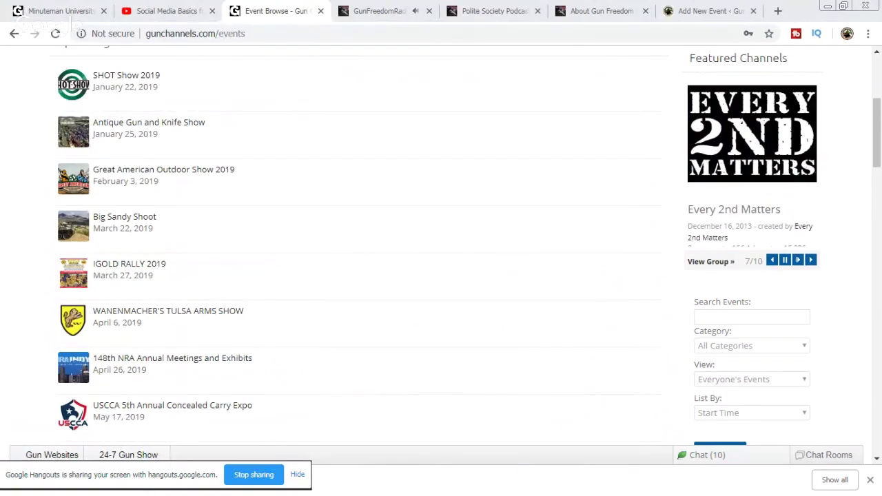
# Step: Title the new event Big Sandy Shoot
pyautogui.click(712, 13)
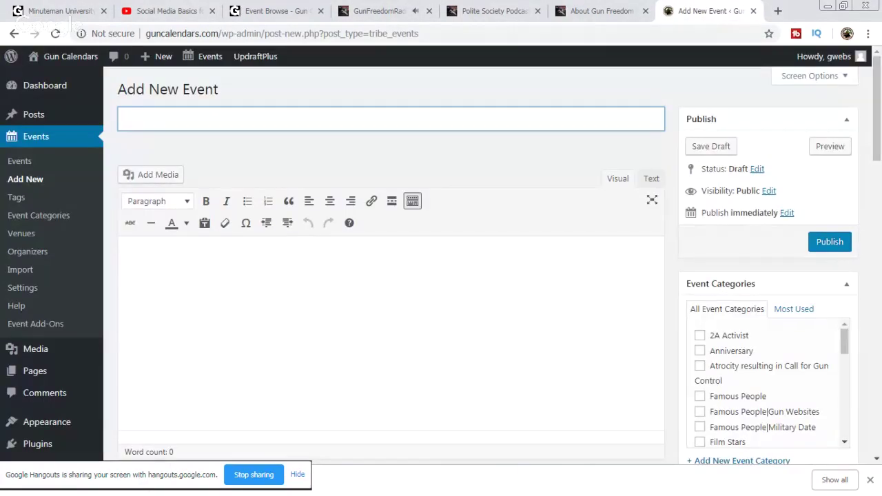
pyautogui.write('Big Sandy Shoot')
pyautogui.hotkey('ctrl', 'a')
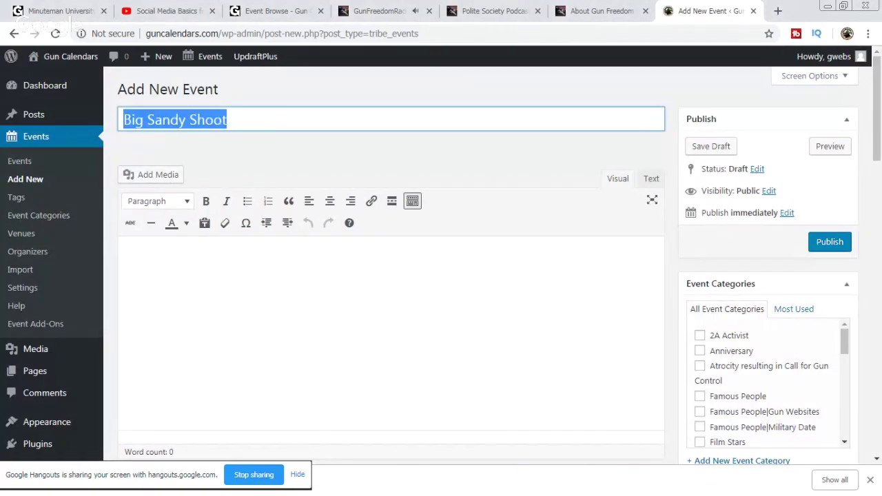
pyautogui.hotkey('alt', 'Tab')
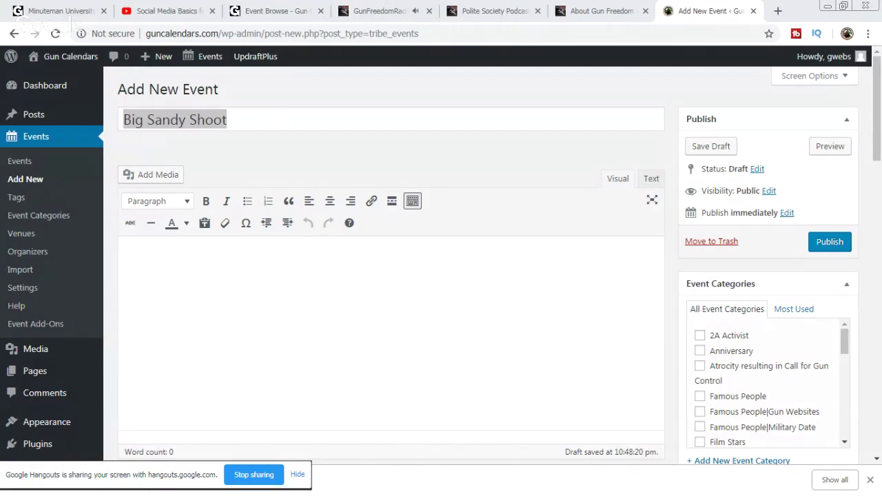
# Step: Add the Arizona shoot description as a plain paragraph with the event photo below it
pyautogui.moveTo(371, 250); pyautogui.dragTo(345, 264)
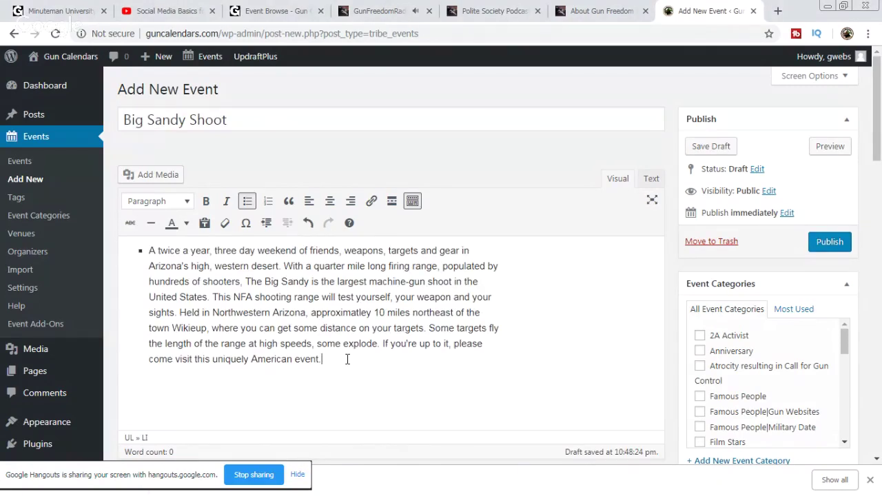
pyautogui.press('BackSpace')
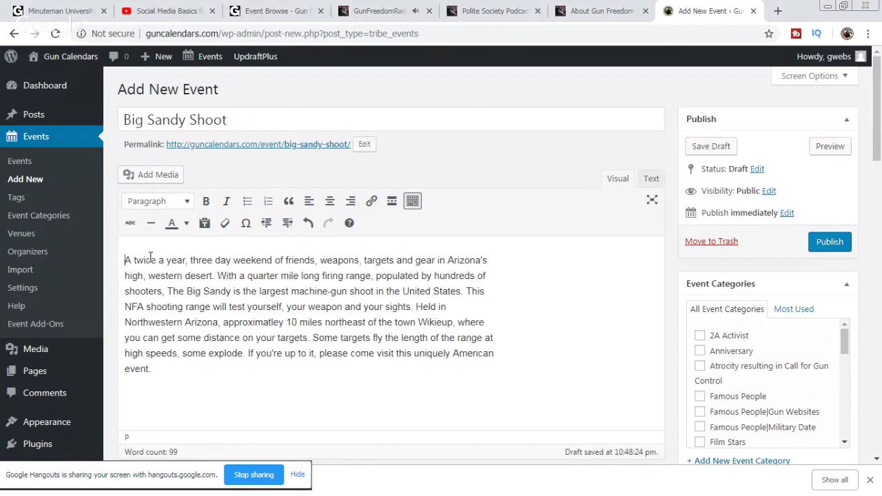
pyautogui.press('Return')
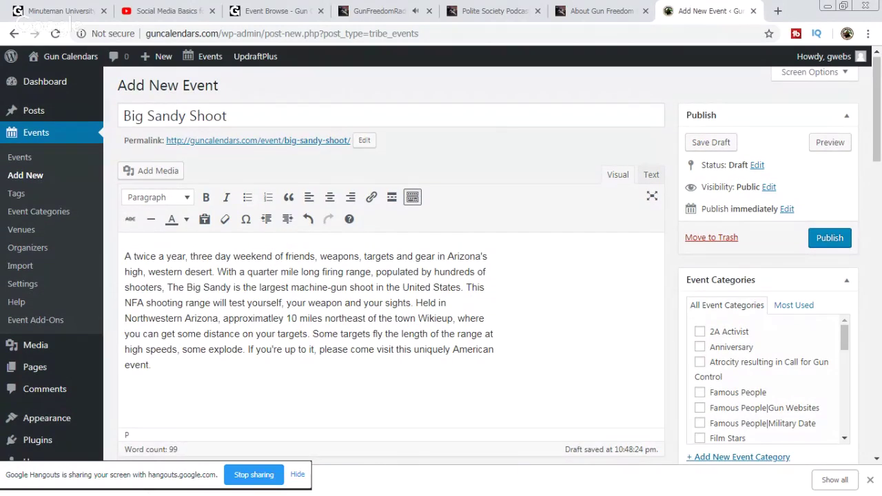
pyautogui.moveTo(147, 392); pyautogui.dragTo(148, 393)
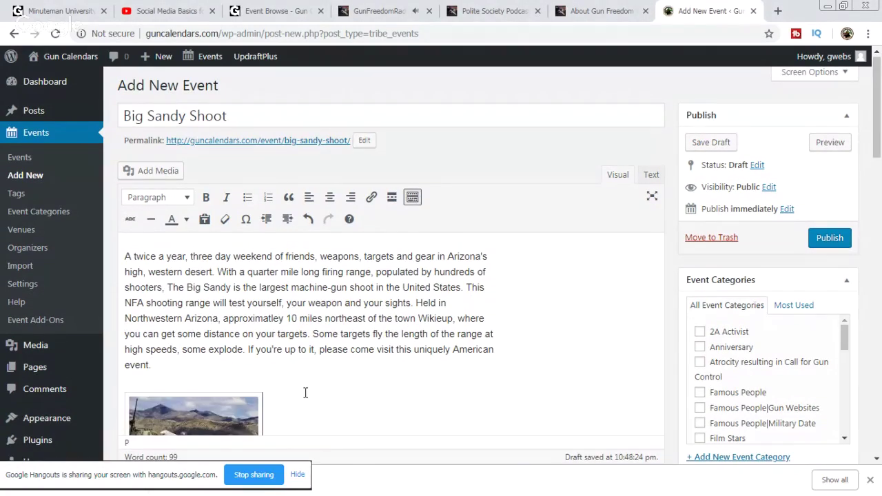
pyautogui.scroll(-2, 312, 333)
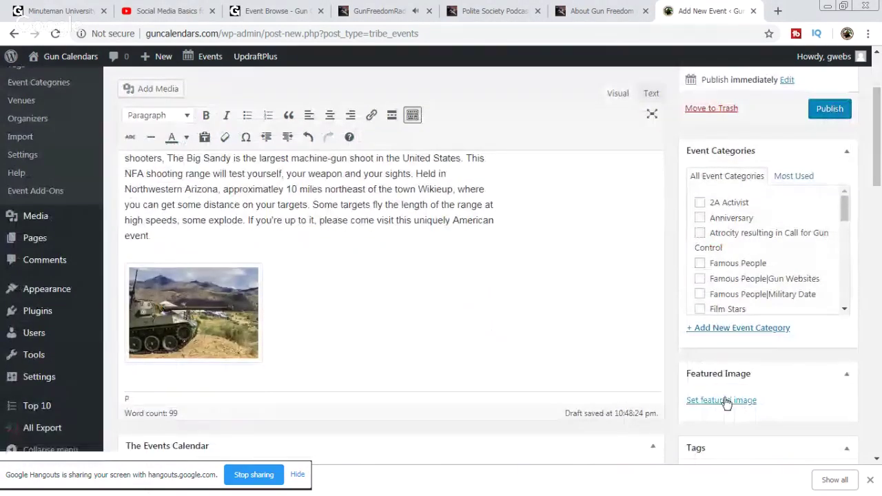
pyautogui.click(723, 401)
# Step: Start a featured image upload and search the Guns folders, checking COP and Shooting Trips
pyautogui.click(60, 110)
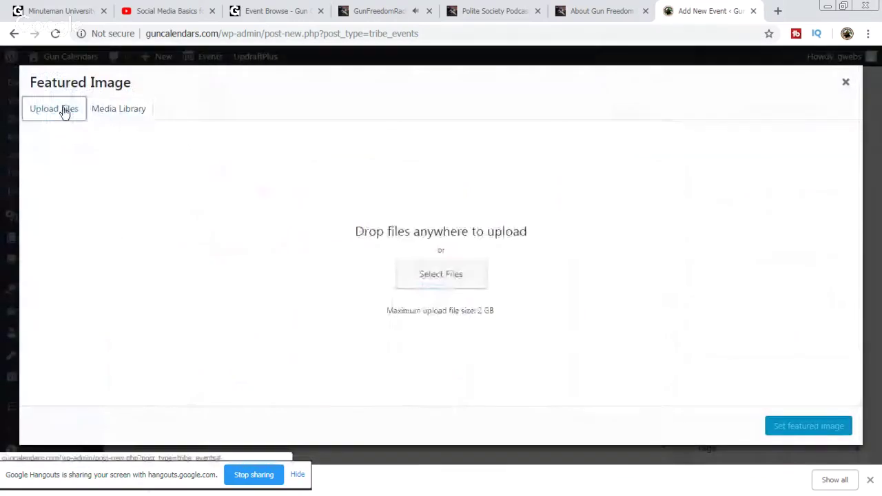
pyautogui.click(450, 275)
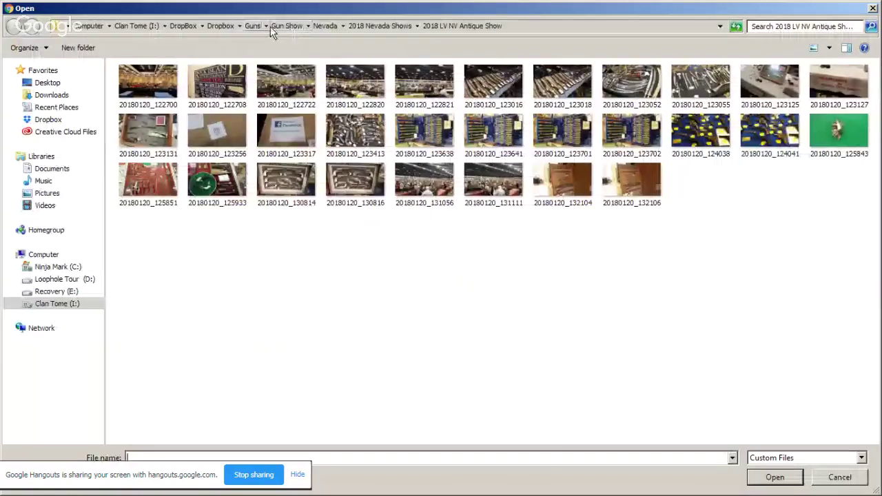
pyautogui.click(253, 26)
pyautogui.click(246, 228)
pyautogui.scroll(-13, 173, 309)
pyautogui.scroll(-3, 183, 313)
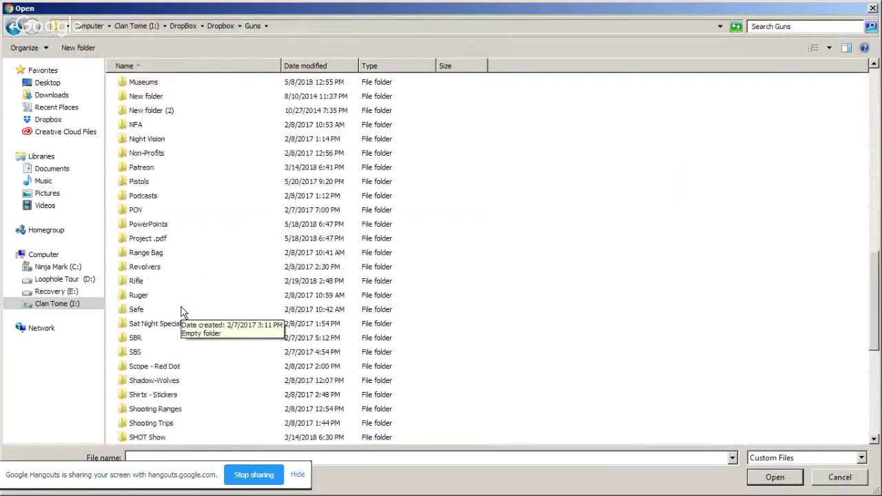
pyautogui.doubleClick(164, 338)
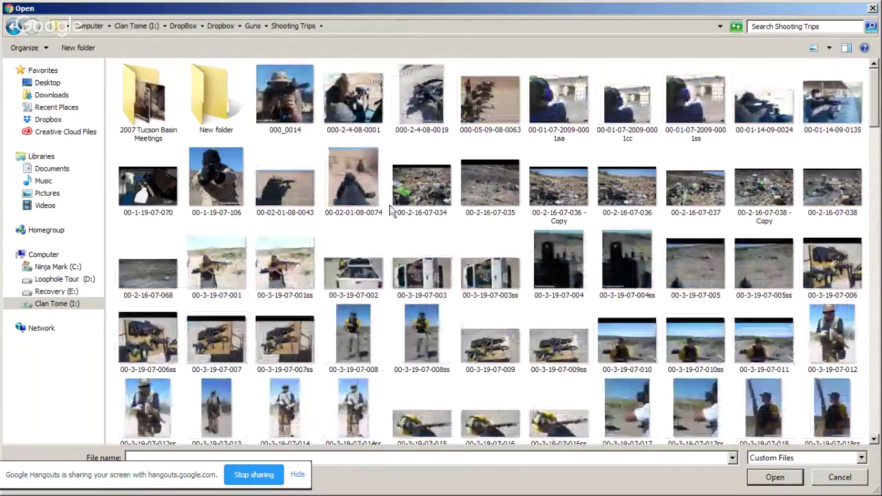
pyautogui.scroll(-5, 385, 231)
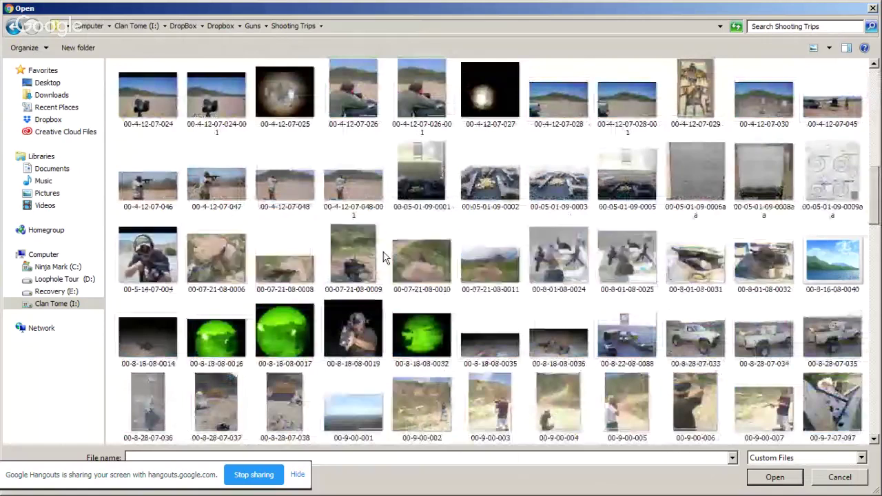
pyautogui.scroll(-5, 389, 254)
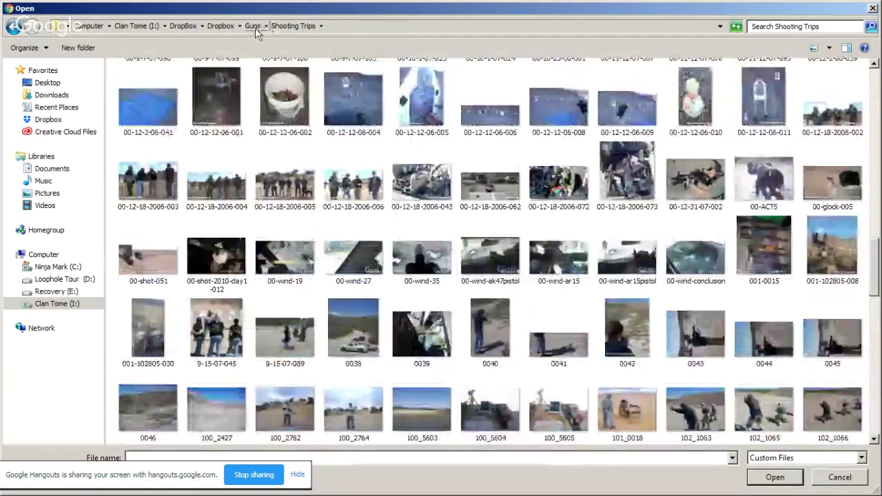
# Step: Upload mar.jpg from Guns > Shooting Ranges > Big Sandy and set it as featured image
pyautogui.click(253, 26)
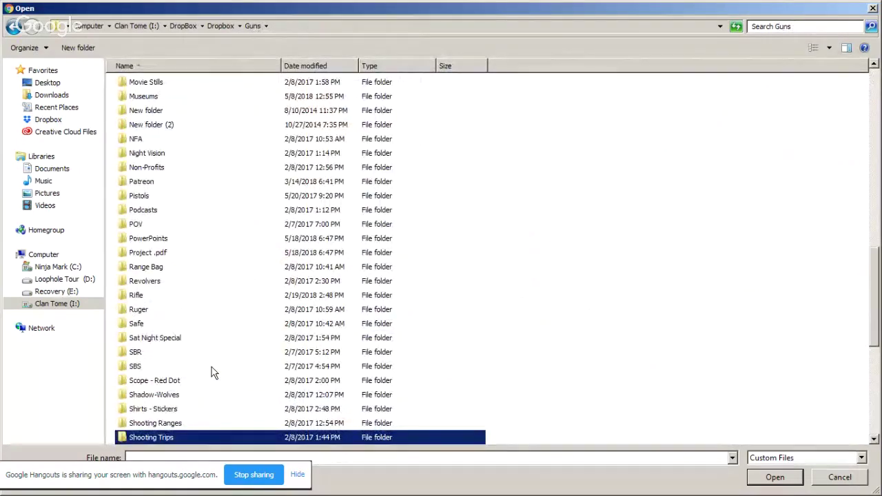
pyautogui.scroll(-1, 214, 372)
pyautogui.scroll(-1, 214, 372)
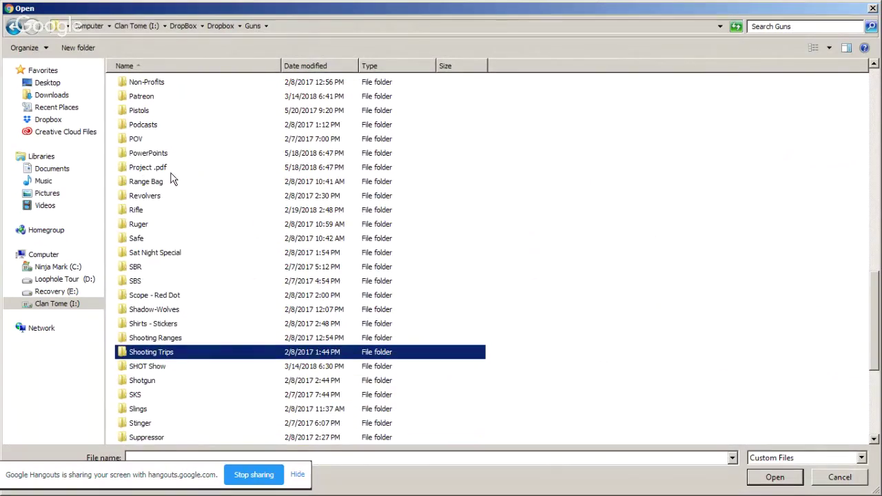
pyautogui.scroll(-1, 214, 321)
pyautogui.doubleClick(173, 295)
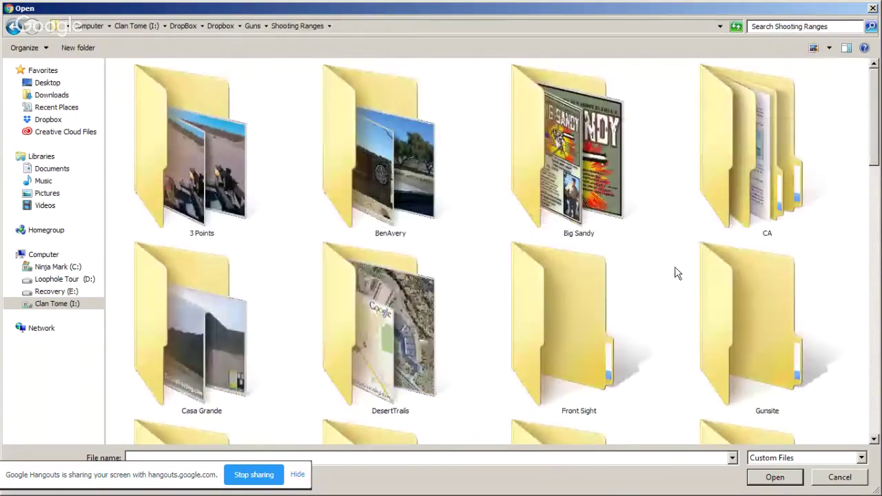
pyautogui.doubleClick(562, 196)
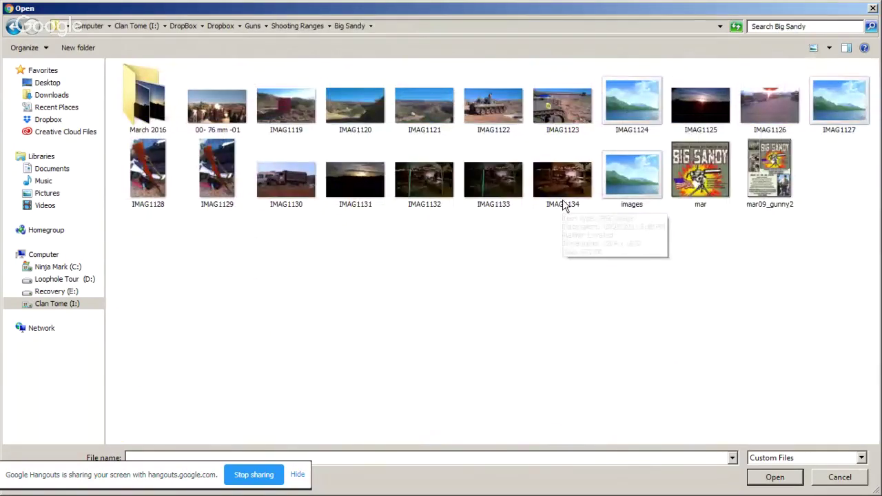
pyautogui.click(701, 173)
pyautogui.click(775, 477)
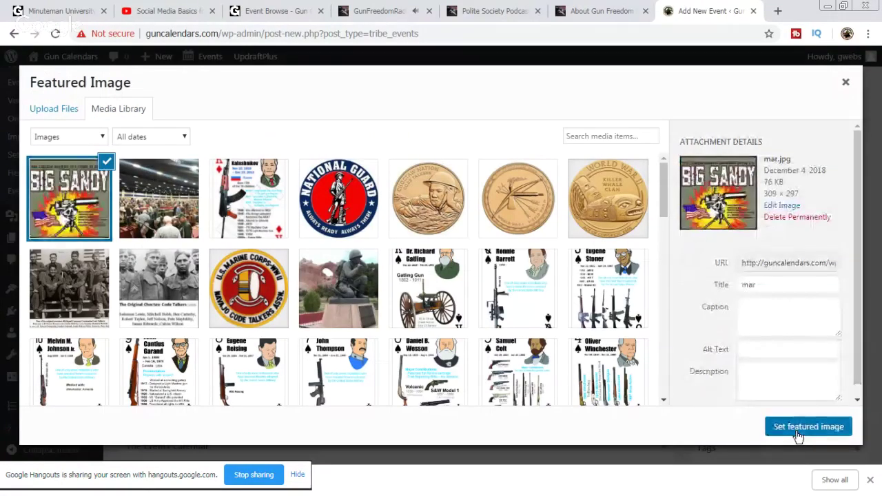
pyautogui.click(797, 427)
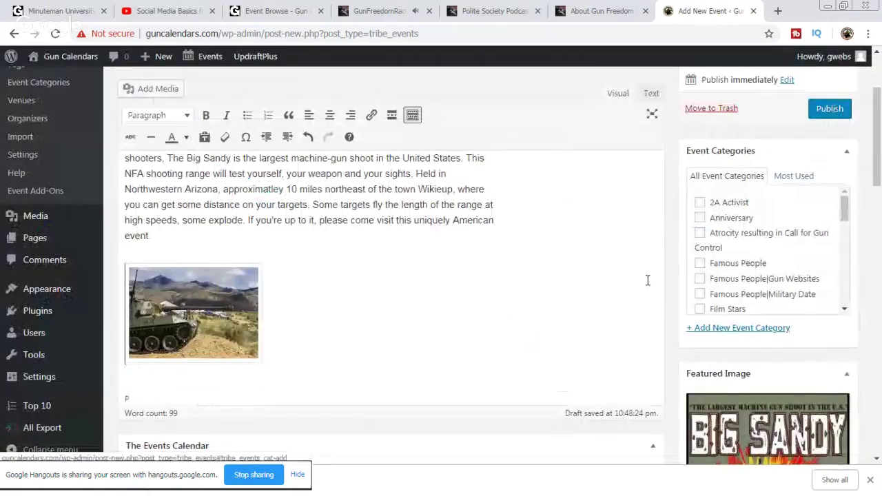
# Step: Tag the event Full Auto
pyautogui.scroll(-2, 769, 222)
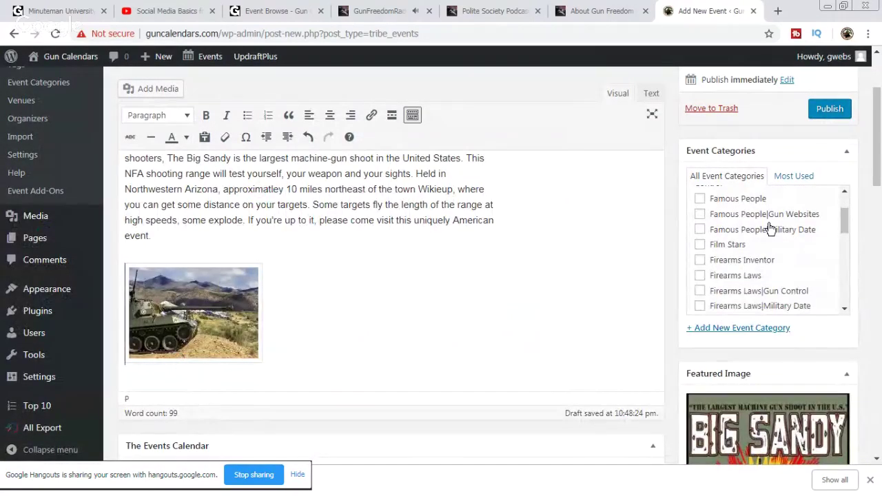
pyautogui.scroll(-4, 770, 229)
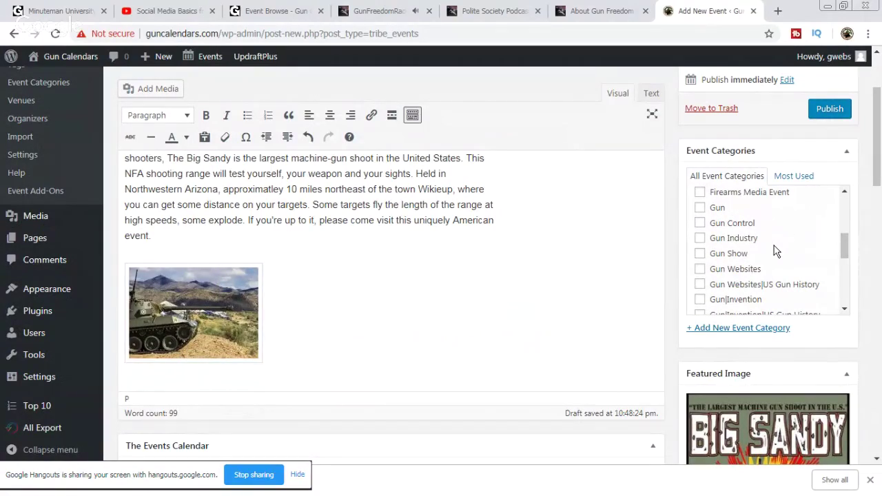
pyautogui.scroll(-5, 774, 248)
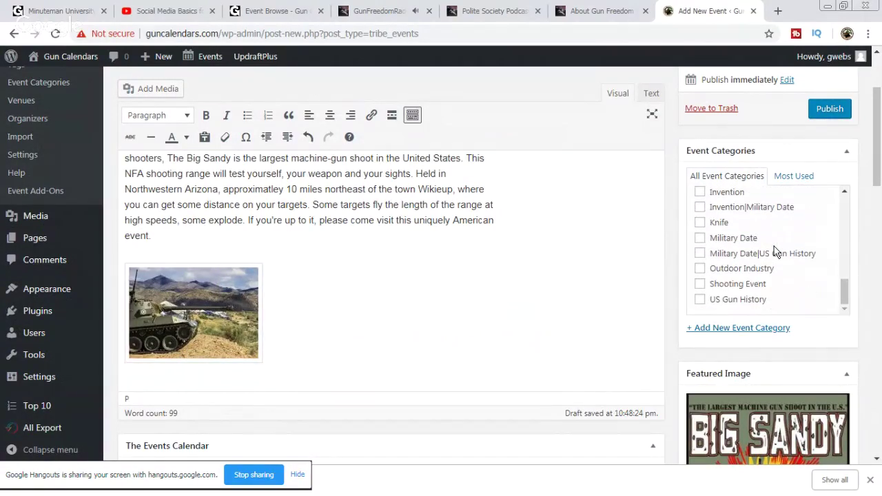
pyautogui.scroll(-2, 774, 250)
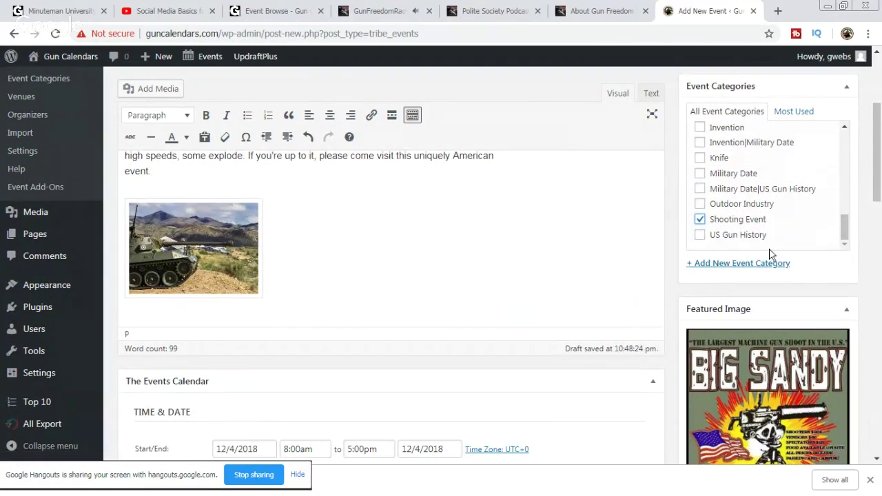
pyautogui.scroll(-4, 687, 300)
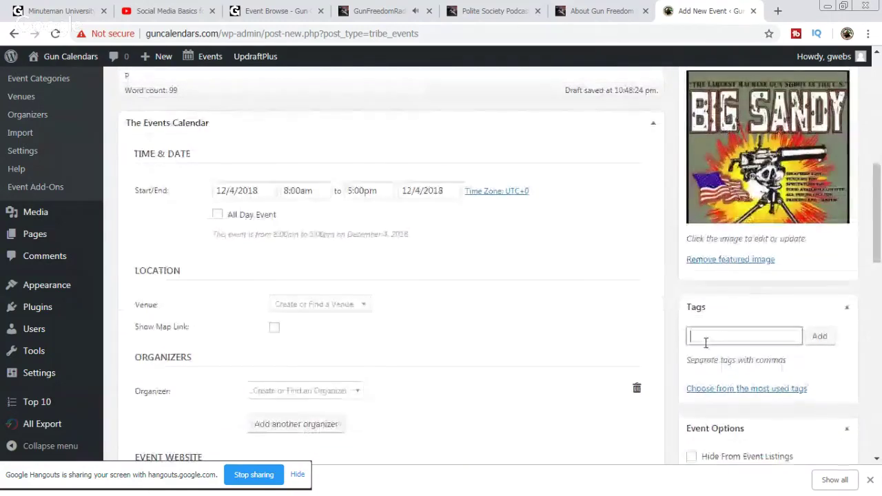
pyautogui.click(703, 336)
pyautogui.write('Full')
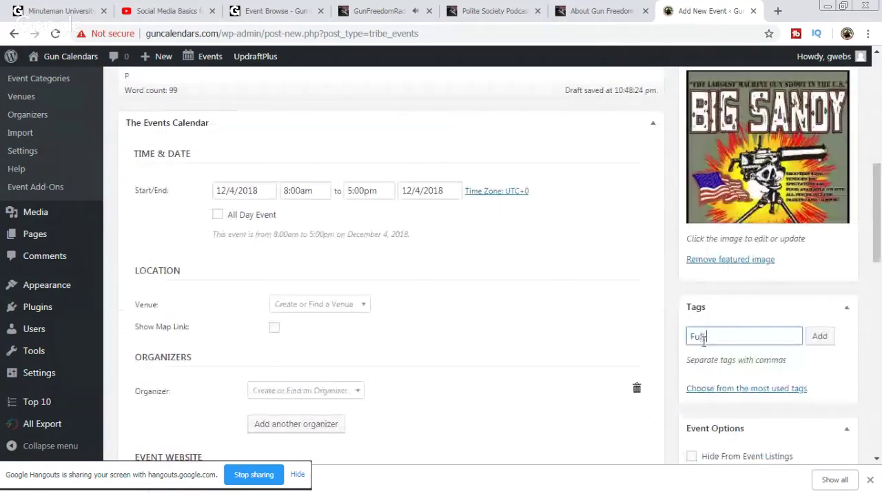
pyautogui.write(' Auto')
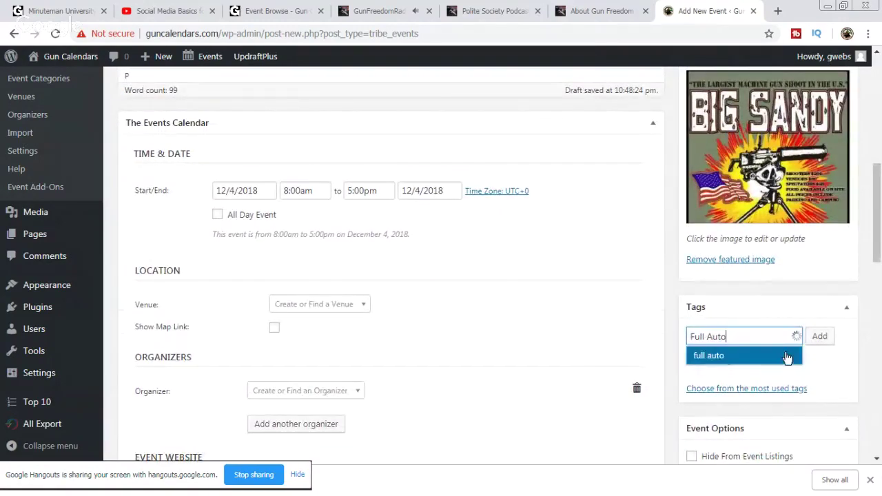
pyautogui.click(820, 338)
pyautogui.scroll(3, 696, 283)
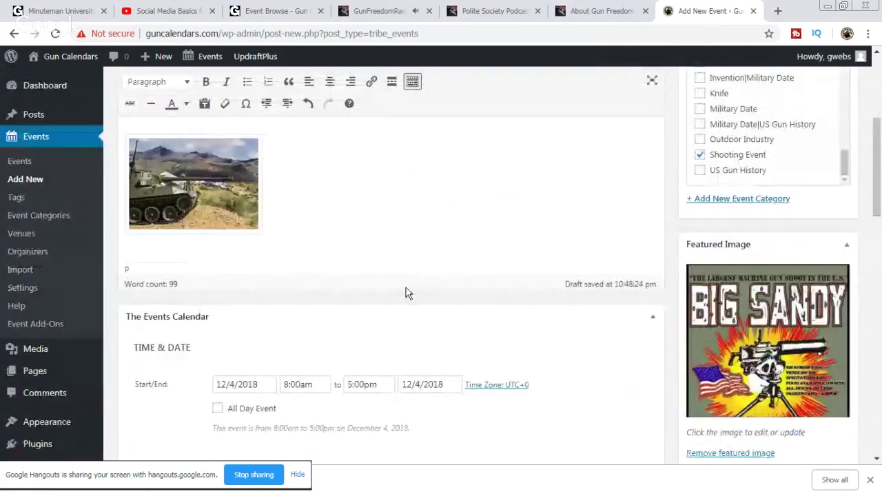
pyautogui.scroll(-1, 414, 292)
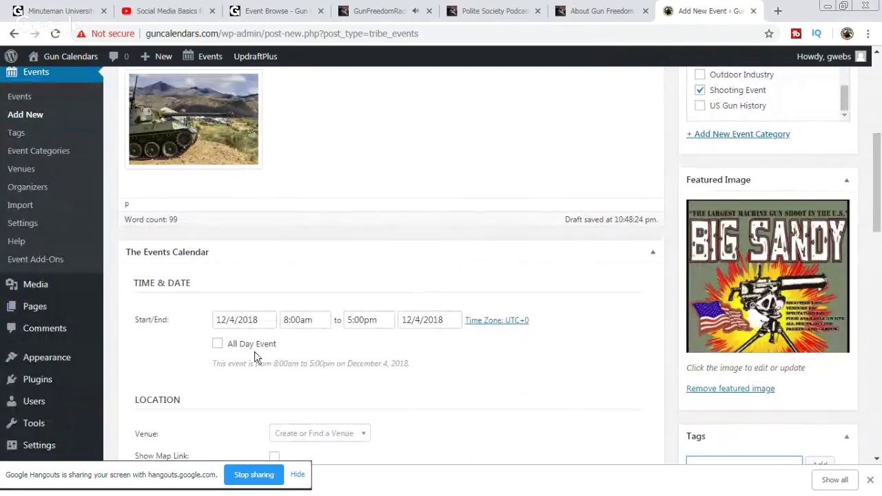
# Step: Schedule the event from March 22 to March 24, 2019
pyautogui.click(265, 317)
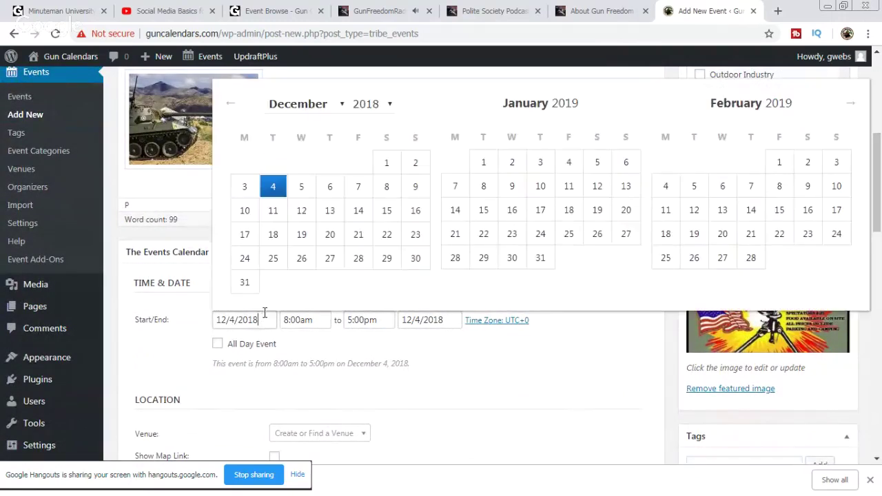
pyautogui.click(850, 105)
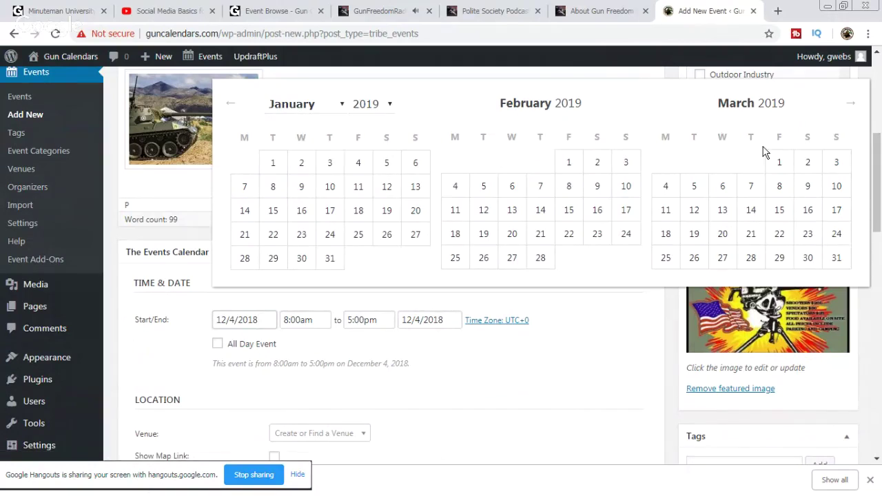
pyautogui.click(779, 234)
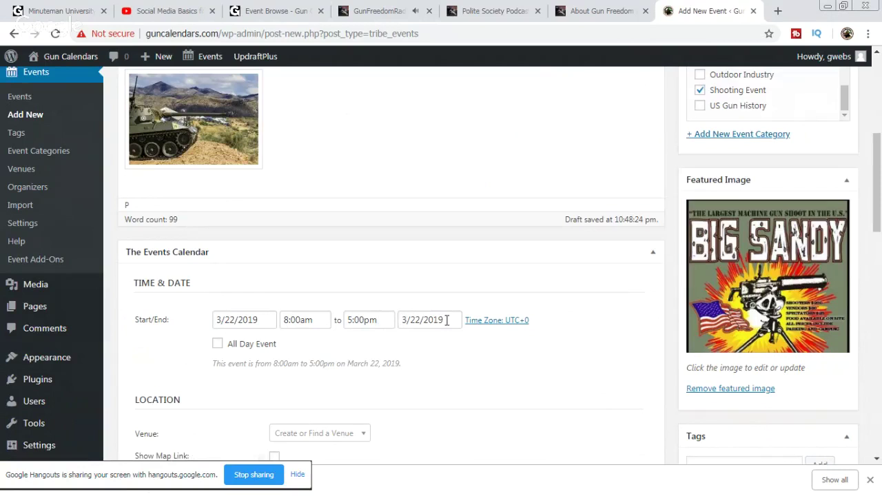
pyautogui.click(446, 321)
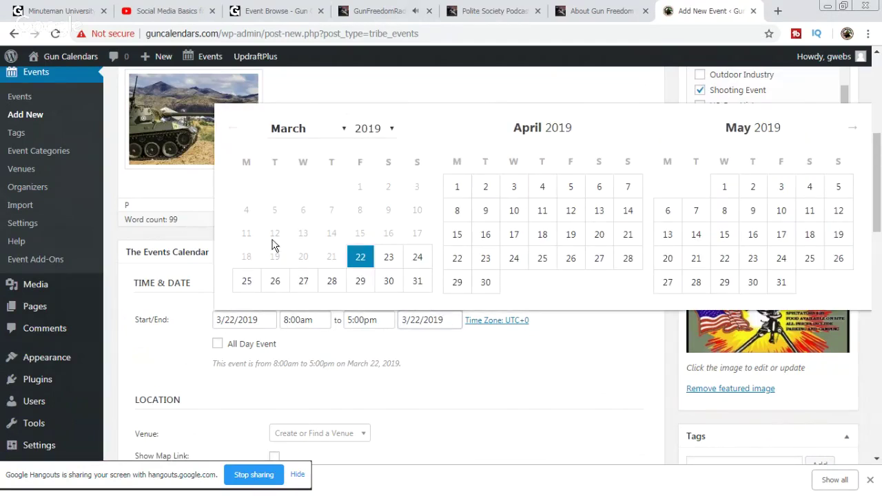
pyautogui.click(417, 258)
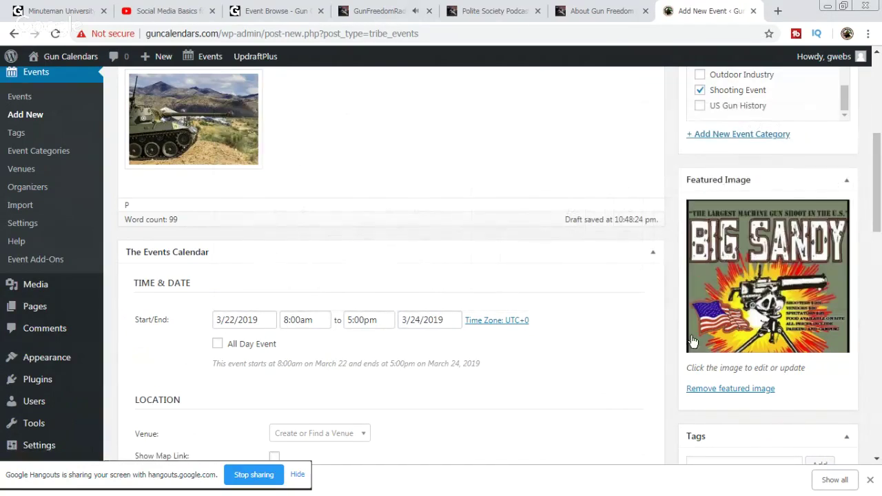
pyautogui.scroll(5, 666, 328)
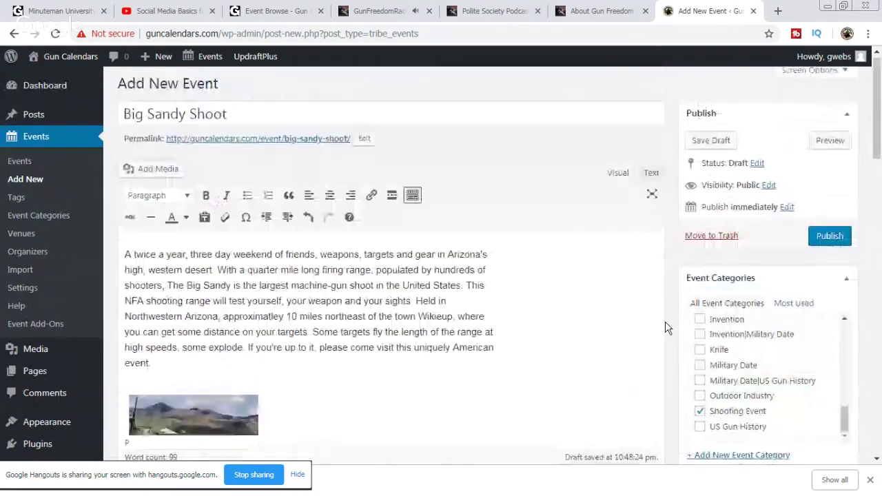
# Step: Publish Big Sandy Shoot and add the GunChannels URL below the image as a link
pyautogui.click(833, 245)
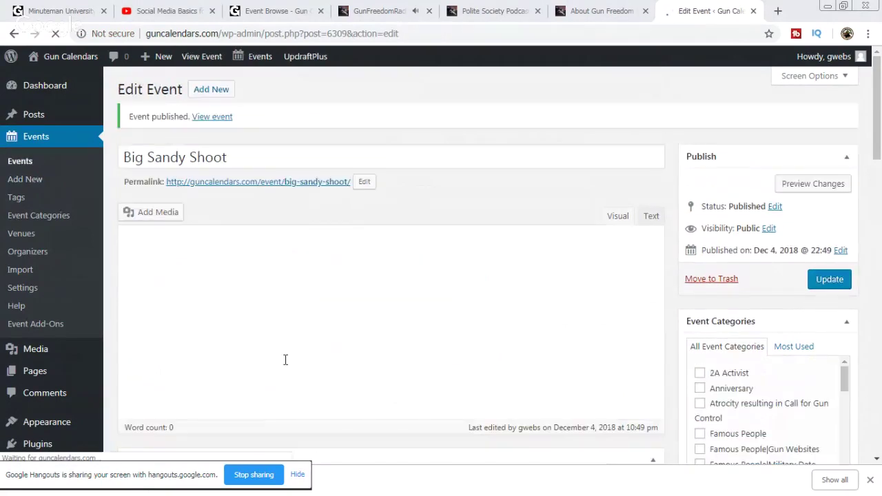
pyautogui.scroll(-2, 400, 338)
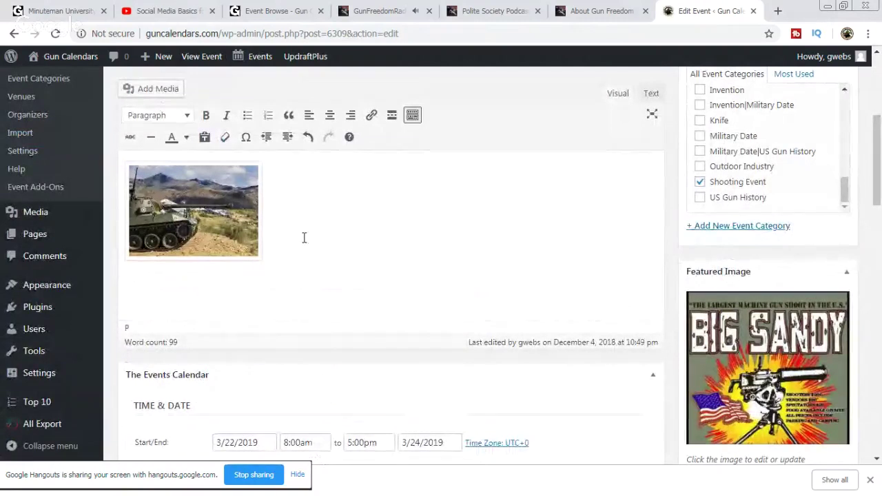
pyautogui.write('http://gunchannels.com/event/229/big-sandy-shoot')
pyautogui.moveTo(341, 289); pyautogui.dragTo(121, 286)
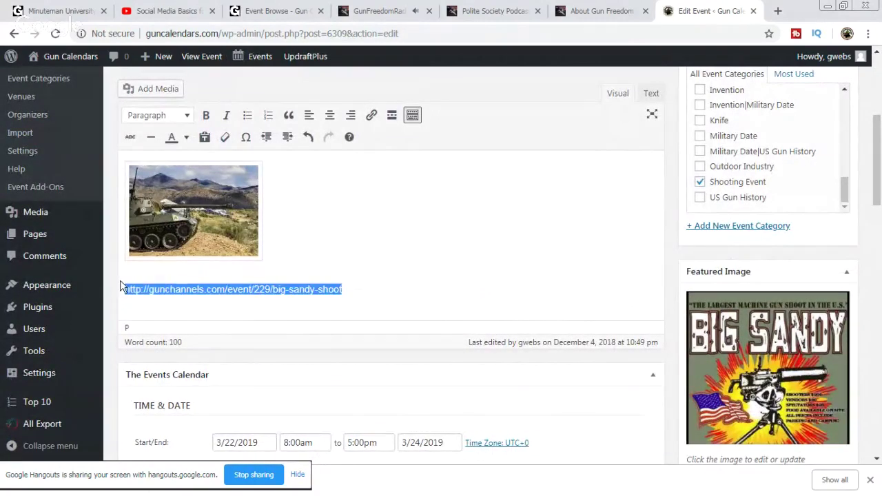
pyautogui.click(371, 115)
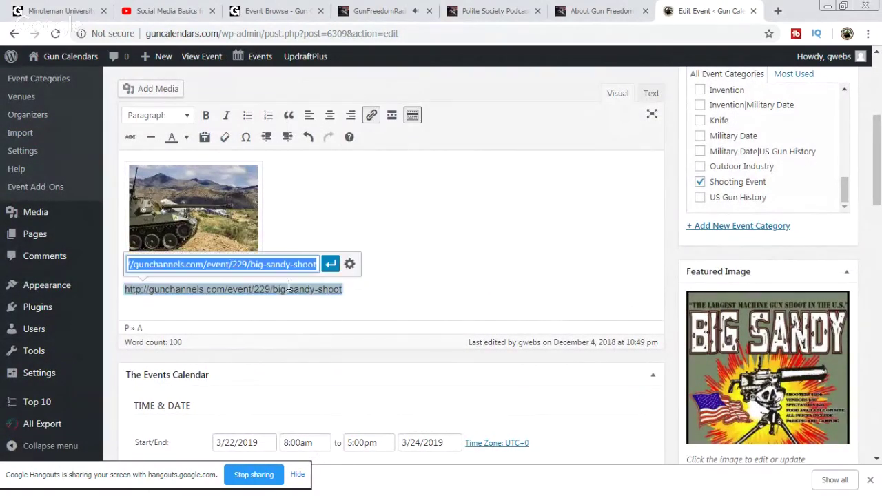
pyautogui.click(332, 264)
# Step: Update the event, then visit the public Gun Calendars site and the Polite Society Podcast page
pyautogui.scroll(5, 798, 199)
pyautogui.scroll(5, 868, 186)
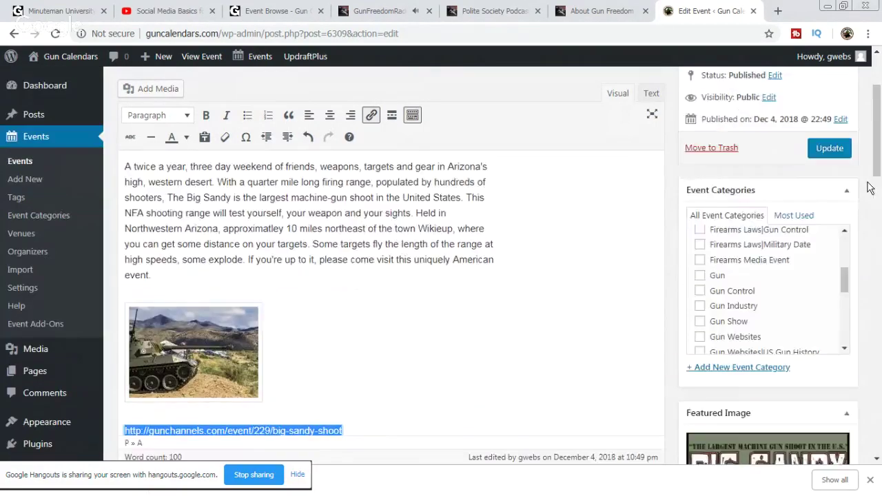
pyautogui.click(830, 207)
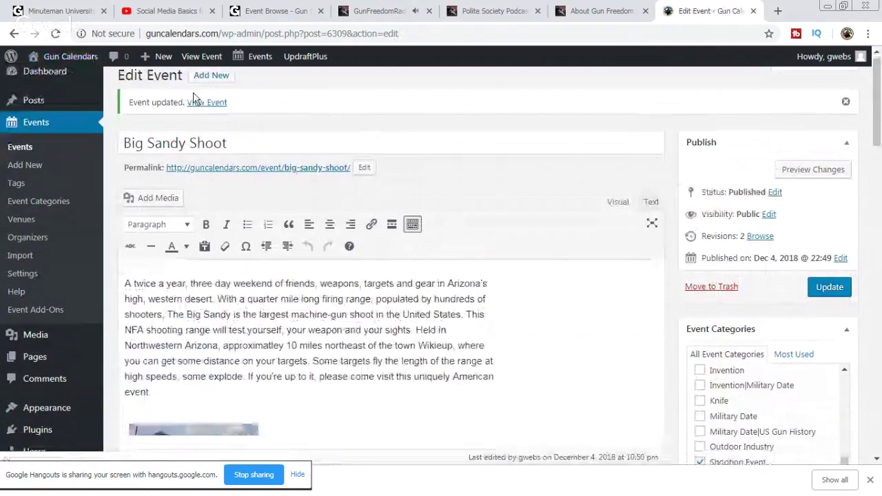
pyautogui.click(64, 63)
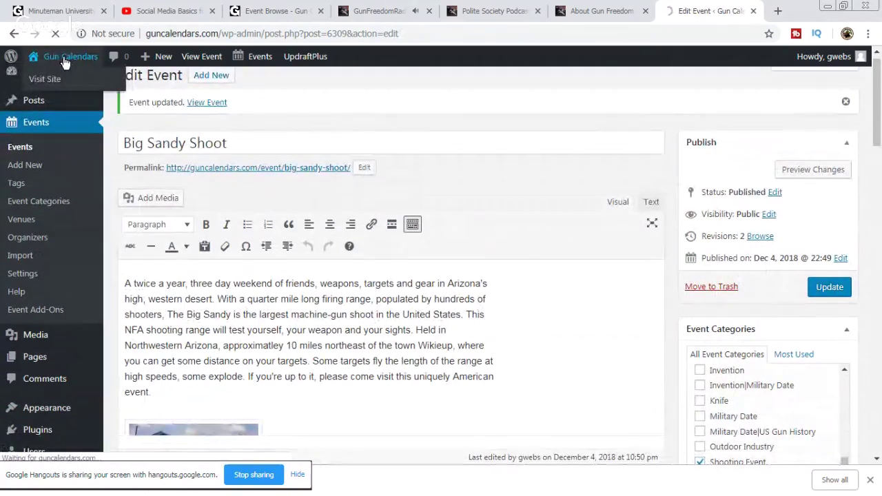
pyautogui.click(496, 11)
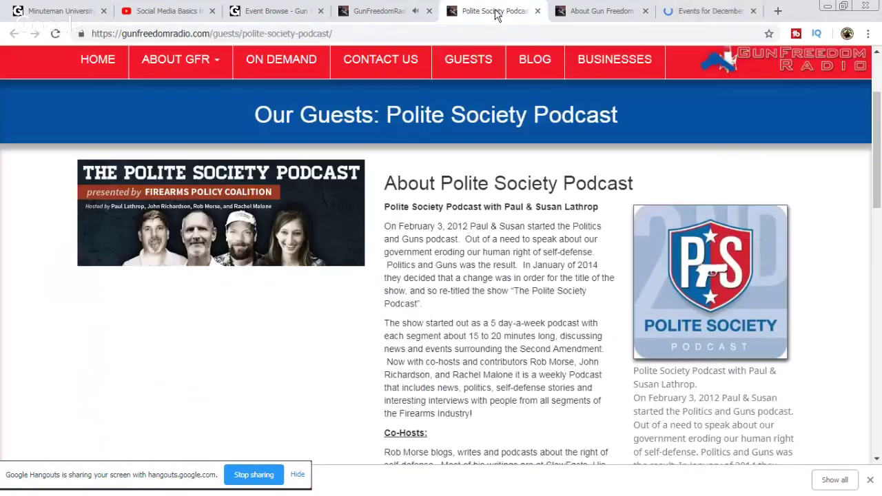
# Step: Copy the Polite Society Podcast page link and post it in the Minuteman University group chat
pyautogui.rightClick(226, 33)
pyautogui.click(255, 74)
pyautogui.click(45, 11)
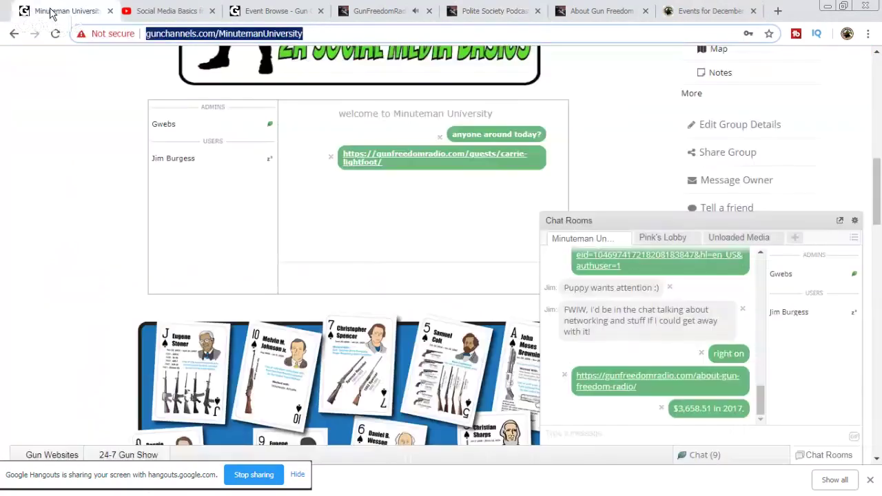
pyautogui.rightClick(628, 440)
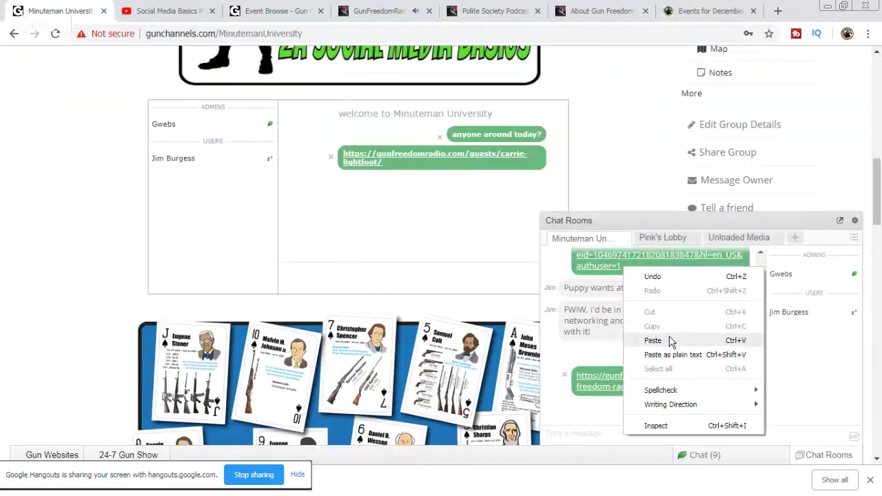
pyautogui.click(664, 340)
pyautogui.press('Return')
# Step: Post the podcast link in the Social Media Basics live-stream chat
pyautogui.click(205, 14)
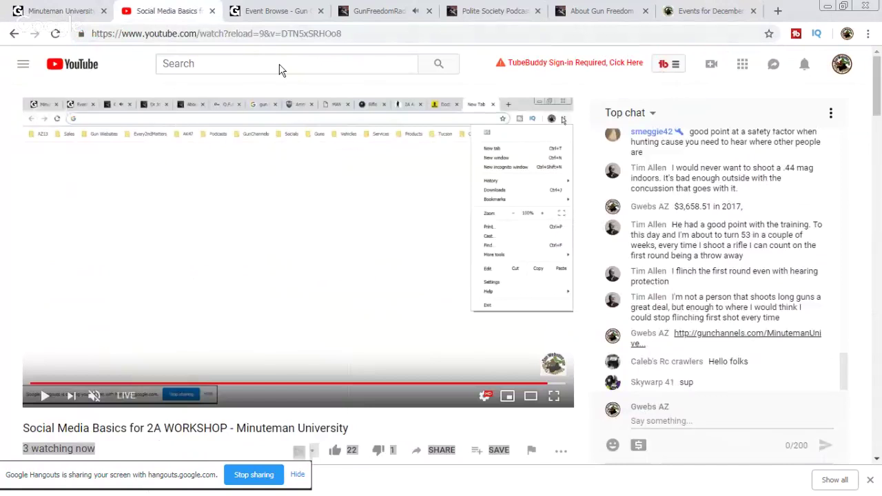
pyautogui.rightClick(661, 437)
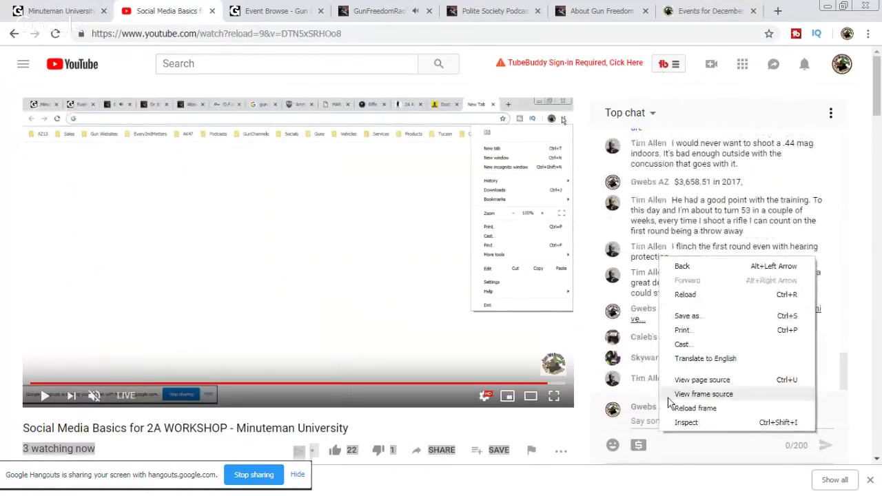
pyautogui.rightClick(643, 416)
pyautogui.click(690, 321)
pyautogui.press('Return')
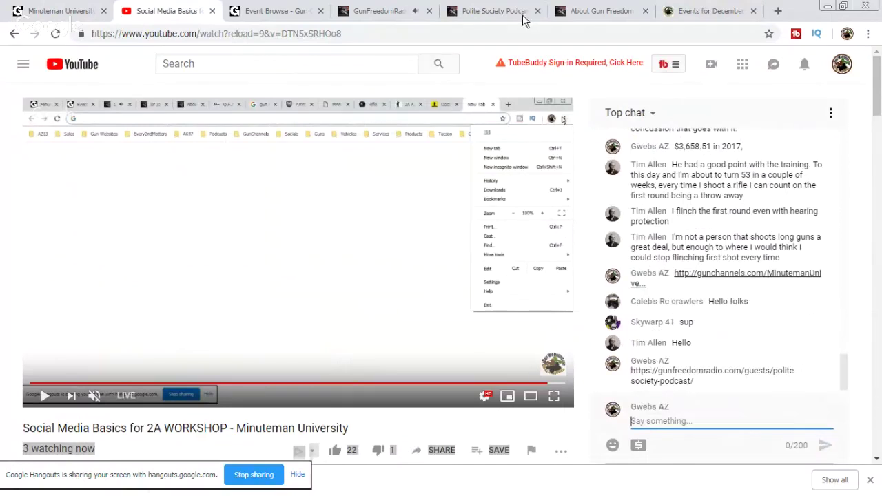
# Step: Browse the Gun Calendars events calendar through January and February 2019, then go to the admin dashboard
pyautogui.click(710, 11)
pyautogui.moveTo(422, 246)
pyautogui.scroll(-5, 543, 173)
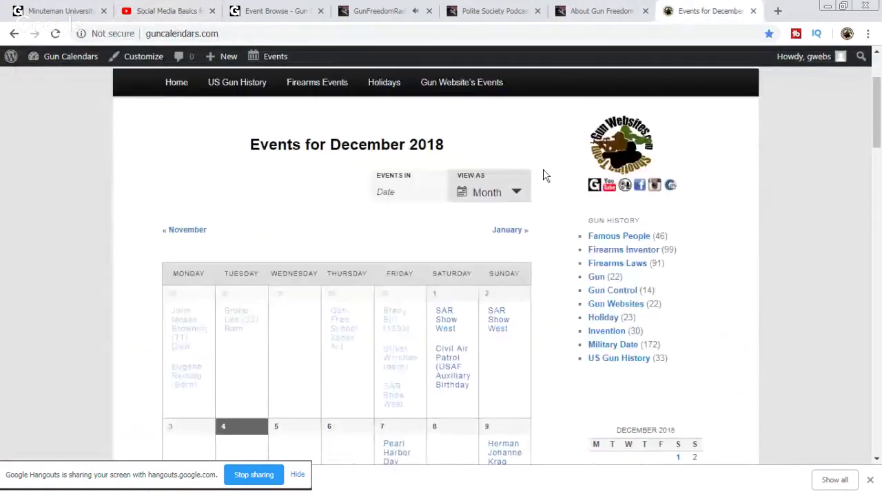
pyautogui.scroll(2, 568, 186)
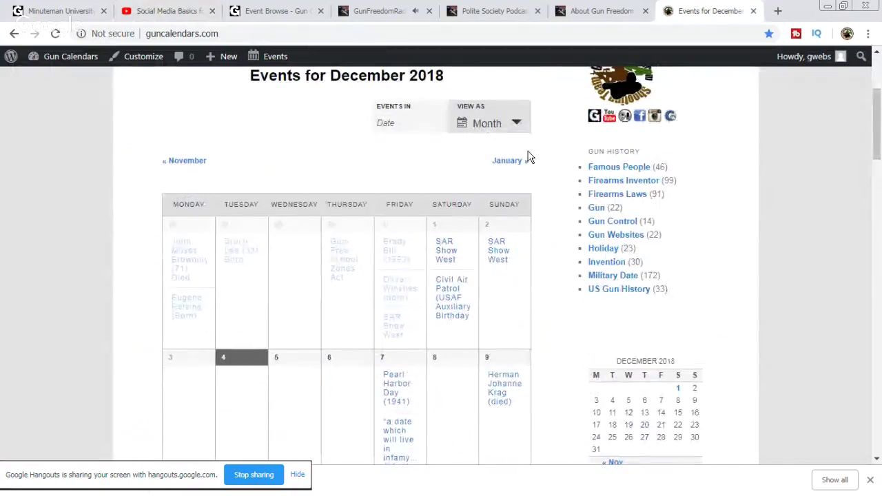
pyautogui.click(514, 165)
pyautogui.click(514, 166)
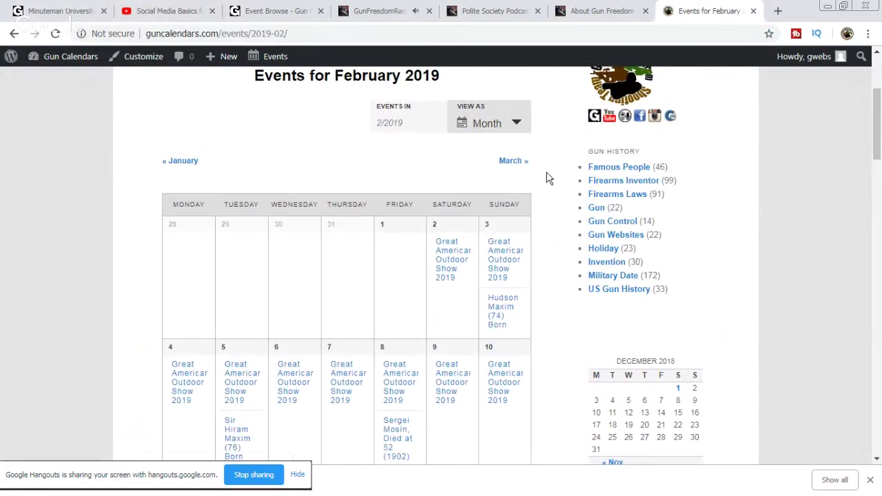
pyautogui.scroll(-5, 549, 178)
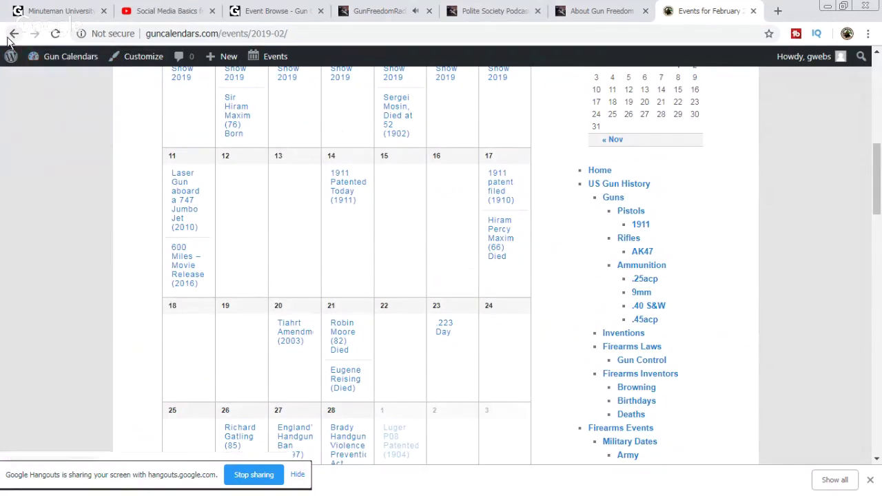
pyautogui.click(66, 56)
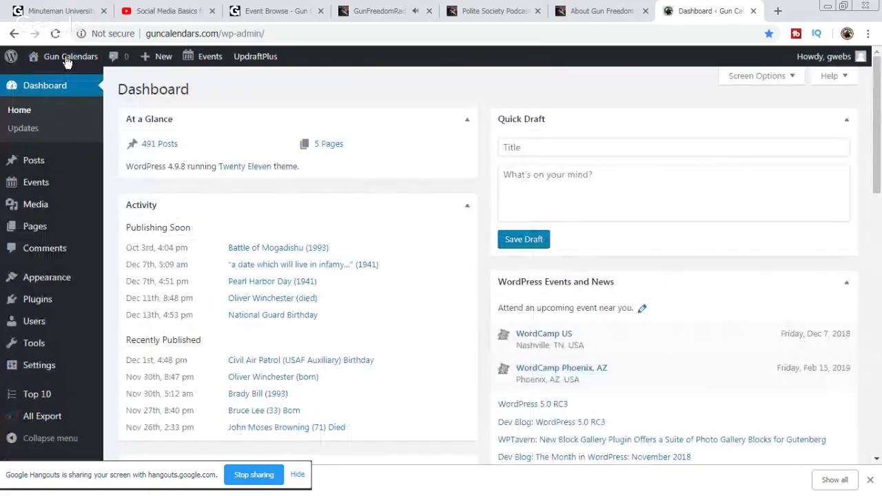
# Step: Search the Events list for 'san' and open the Big Sandy Shoot event for editing
pyautogui.click(30, 184)
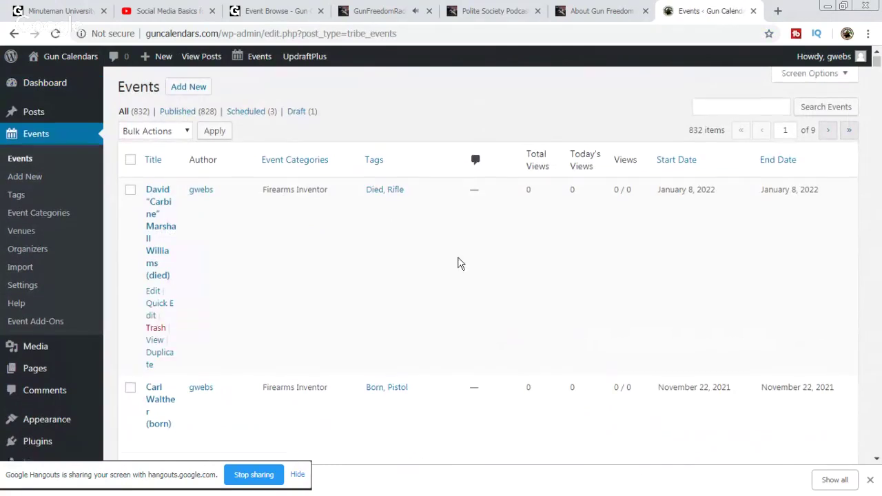
pyautogui.scroll(-7, 469, 264)
pyautogui.scroll(7, 655, 207)
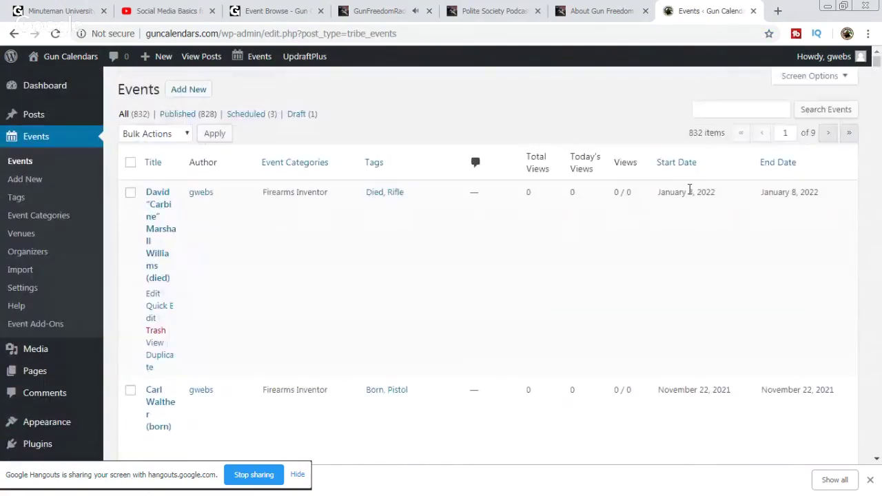
pyautogui.click(701, 108)
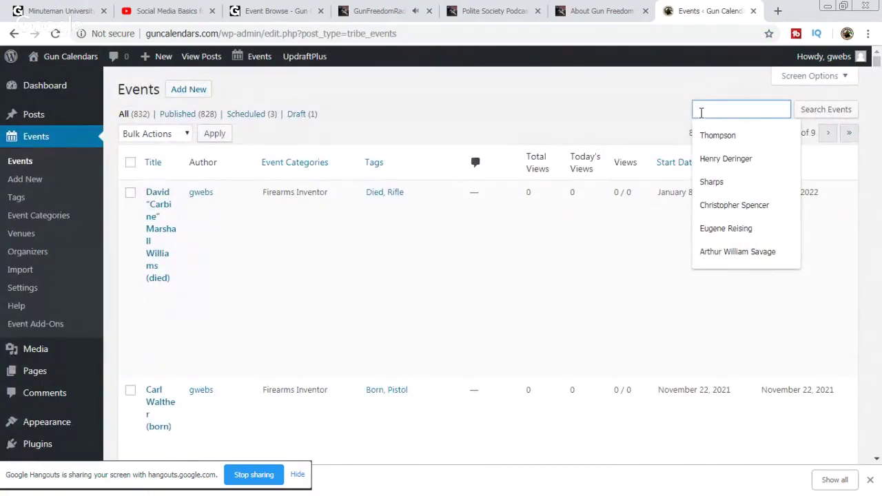
pyautogui.write('sandy')
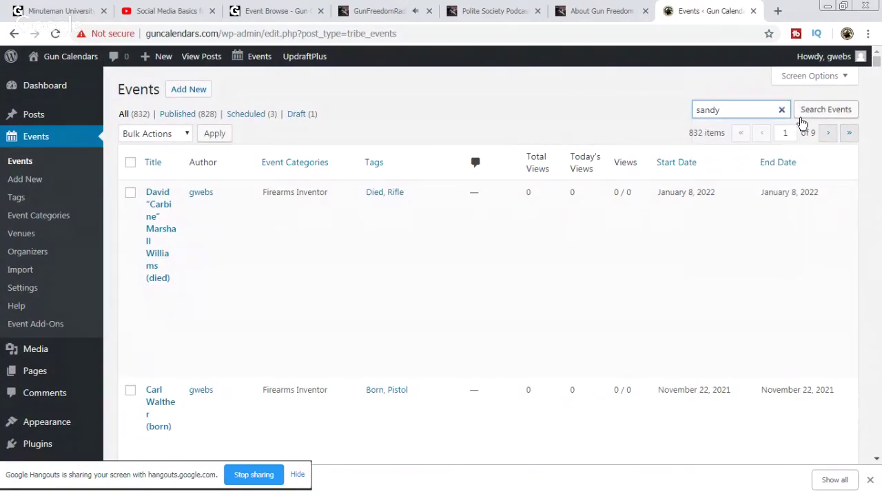
pyautogui.click(801, 114)
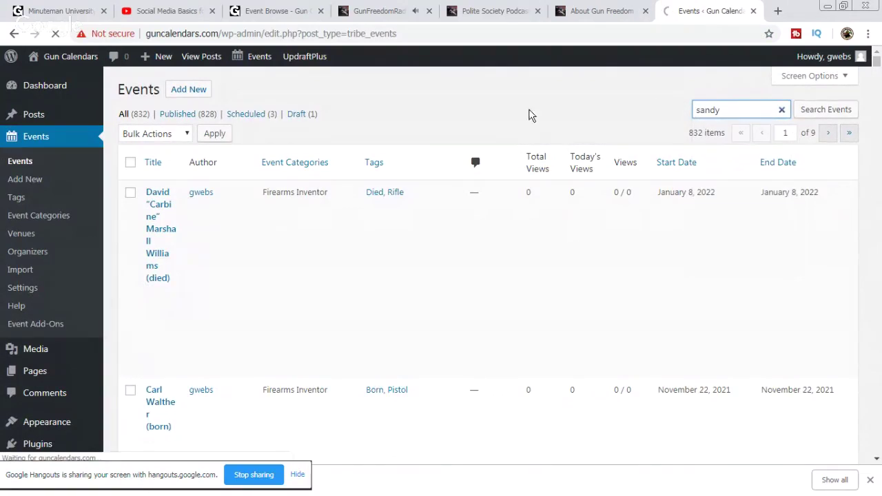
pyautogui.scroll(-1, 368, 263)
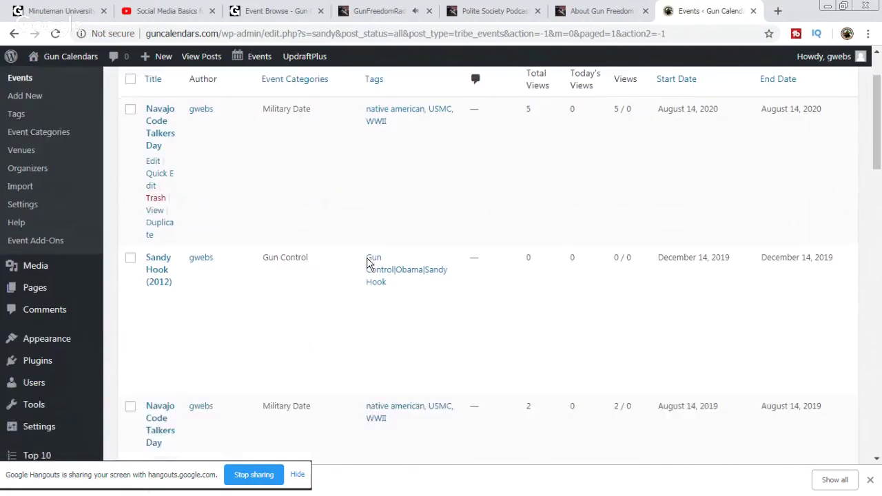
pyautogui.scroll(-2, 409, 250)
pyautogui.scroll(-2, 524, 270)
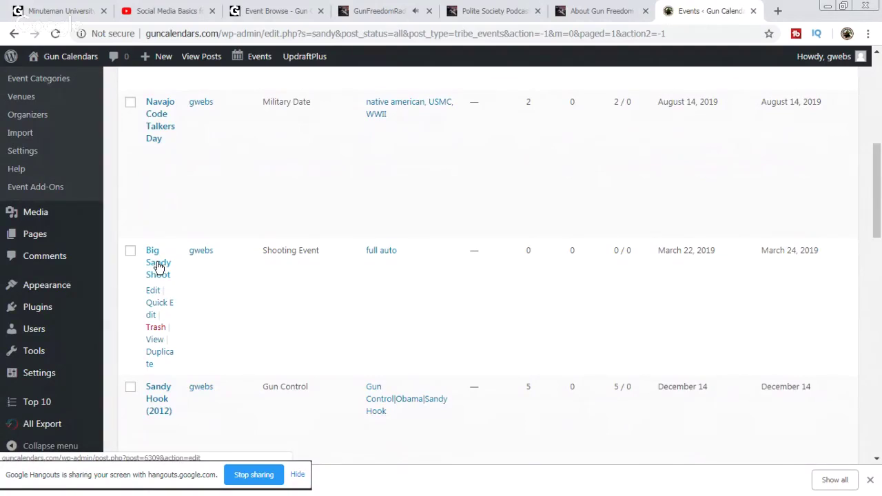
pyautogui.click(159, 267)
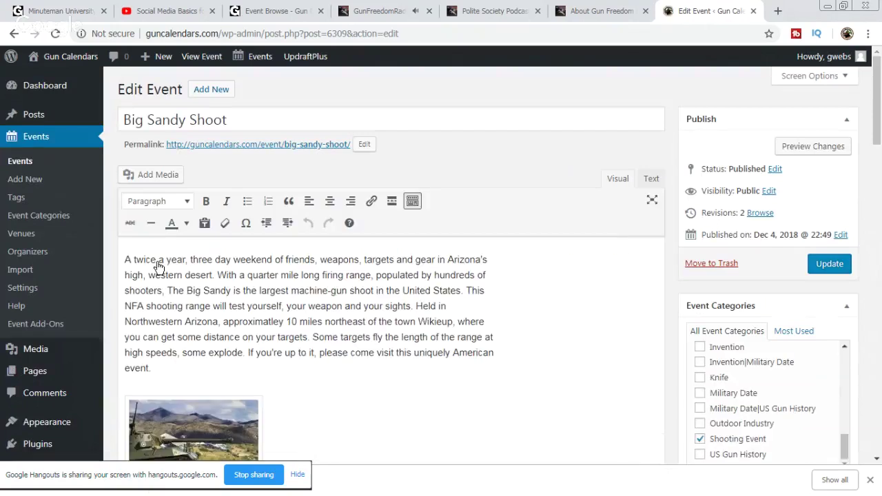
# Step: Confirm the March 22–24, 2019 dates, update Big Sandy Shoot, and view the public site
pyautogui.scroll(-5, 668, 282)
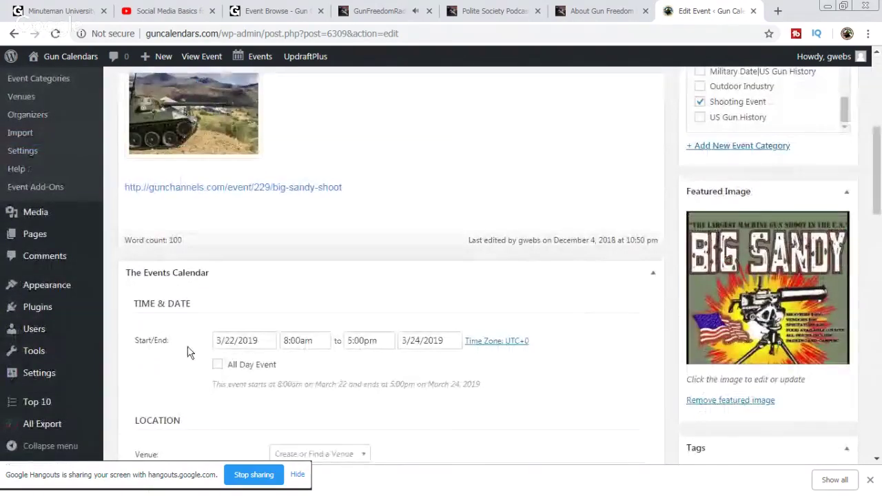
pyautogui.click(266, 338)
pyautogui.click(487, 347)
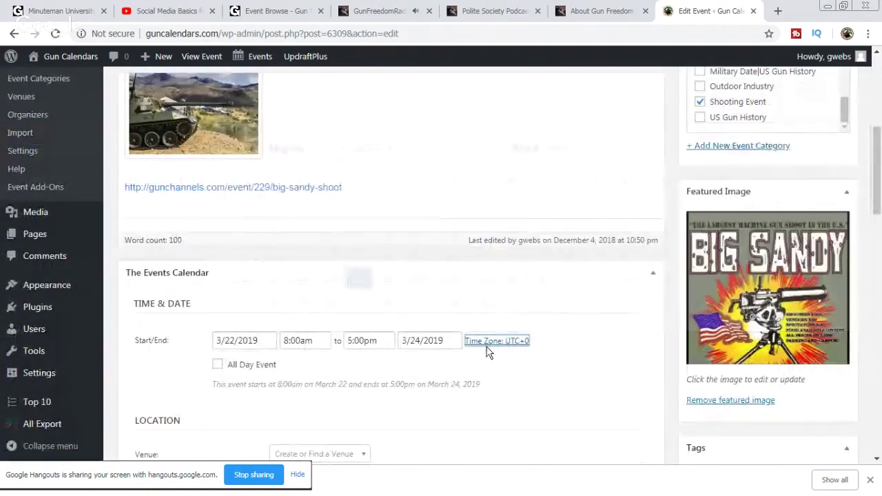
pyautogui.click(581, 384)
pyautogui.scroll(4, 626, 356)
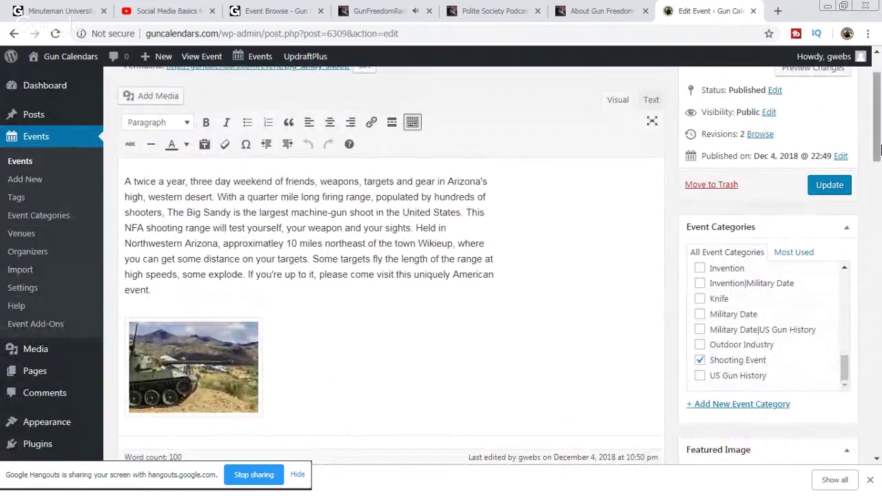
pyautogui.click(830, 188)
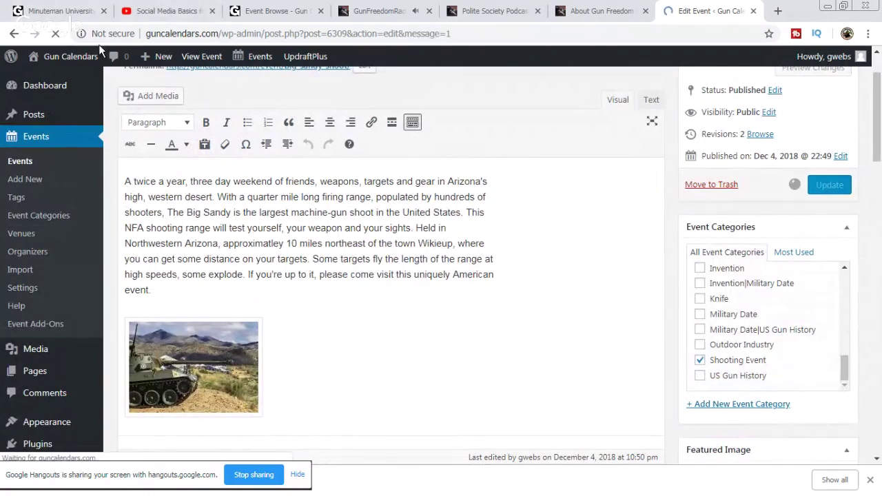
pyautogui.click(82, 57)
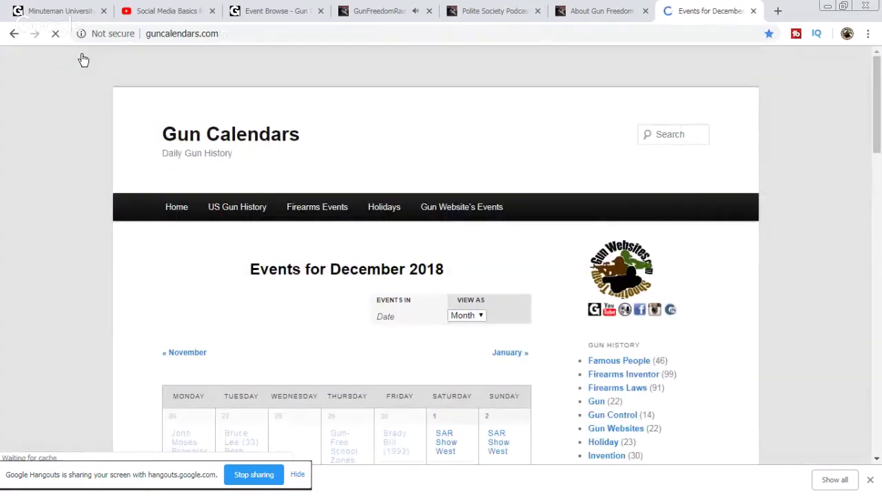
# Step: Page the public calendar to January and February 2019, then go back to the Big Sandy Shoot edit page
pyautogui.scroll(-3, 559, 246)
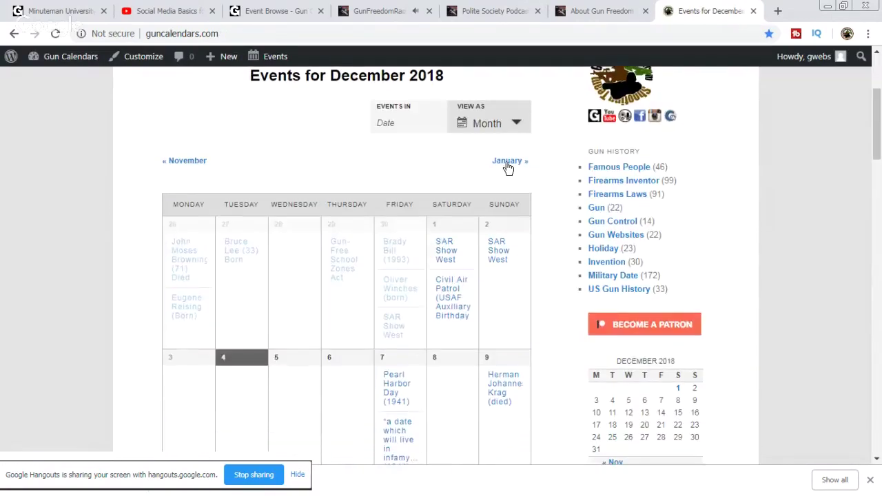
pyautogui.click(507, 162)
pyautogui.click(514, 163)
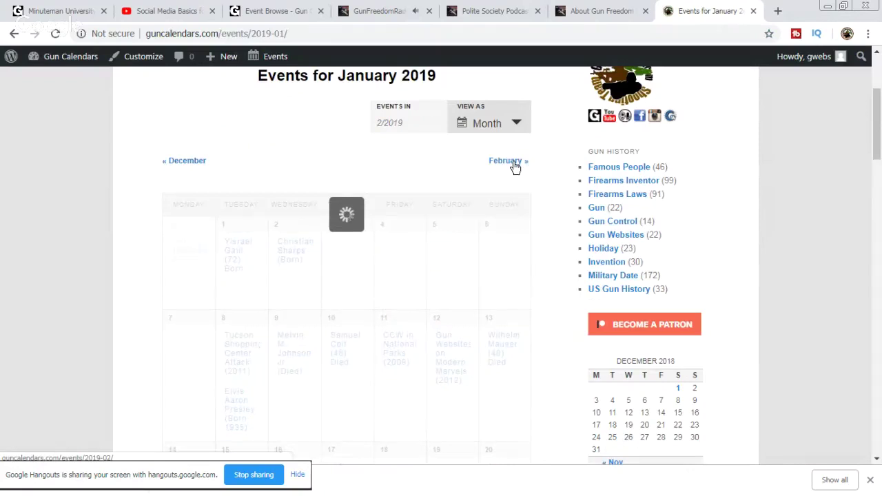
pyautogui.scroll(-5, 568, 179)
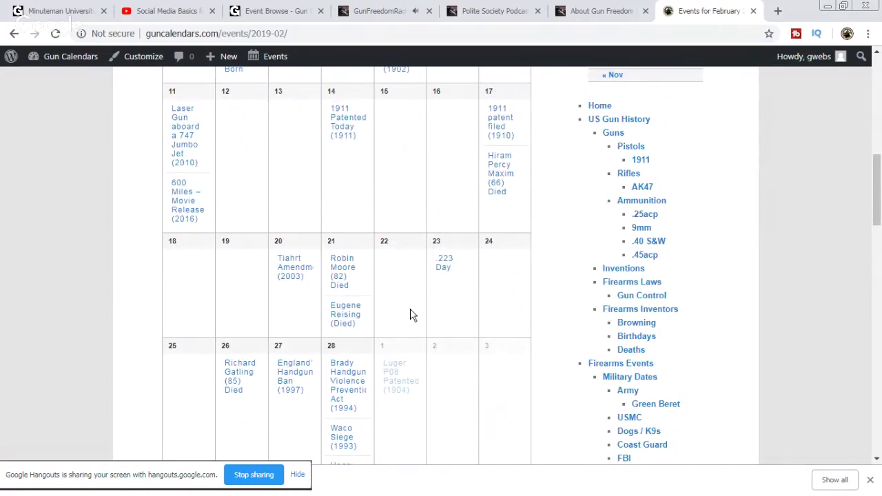
pyautogui.scroll(-3, 546, 273)
pyautogui.scroll(3, 548, 260)
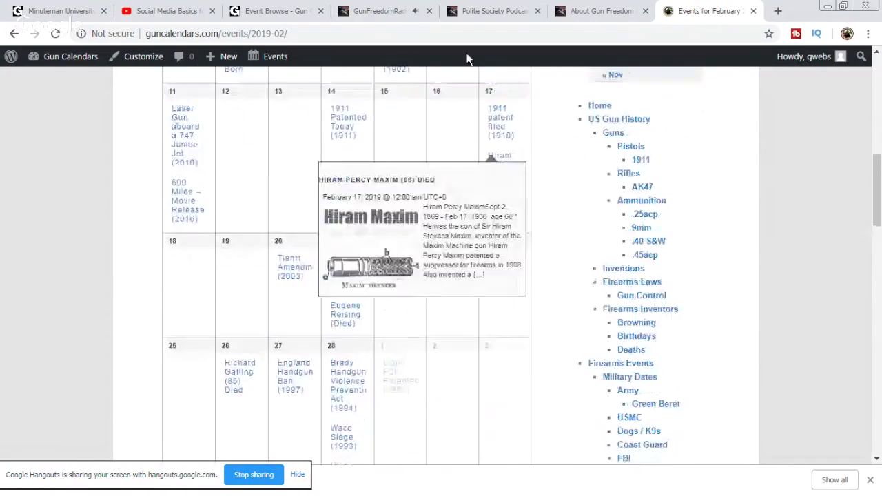
pyautogui.click(13, 36)
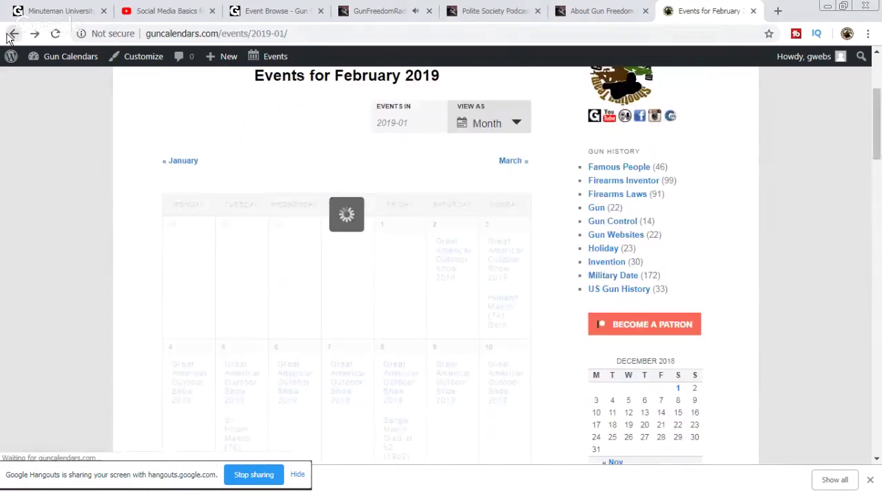
pyautogui.click(12, 36)
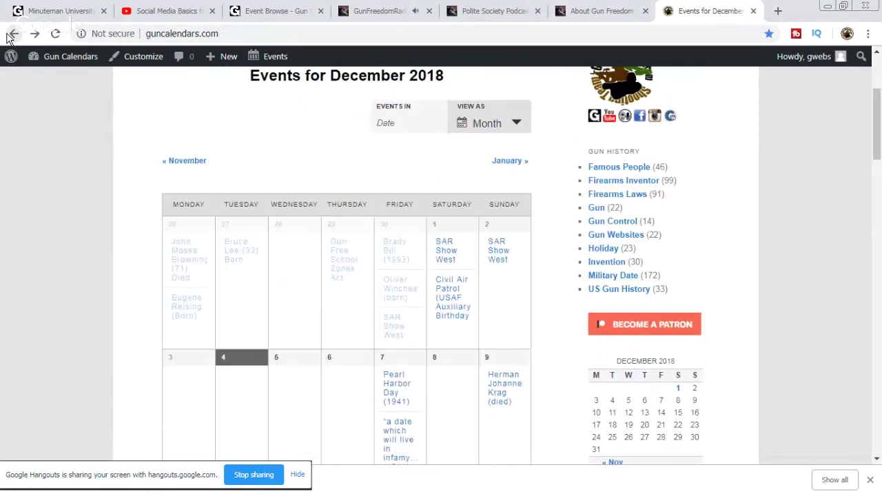
pyautogui.click(12, 36)
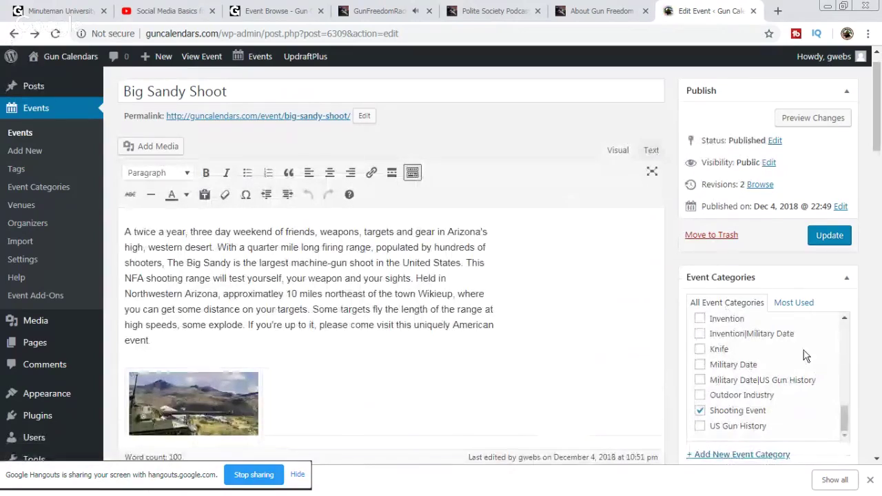
# Step: Tick Gun Show alongside Shooting Event, update Big Sandy Shoot, and open the public events calendar
pyautogui.scroll(-4, 804, 351)
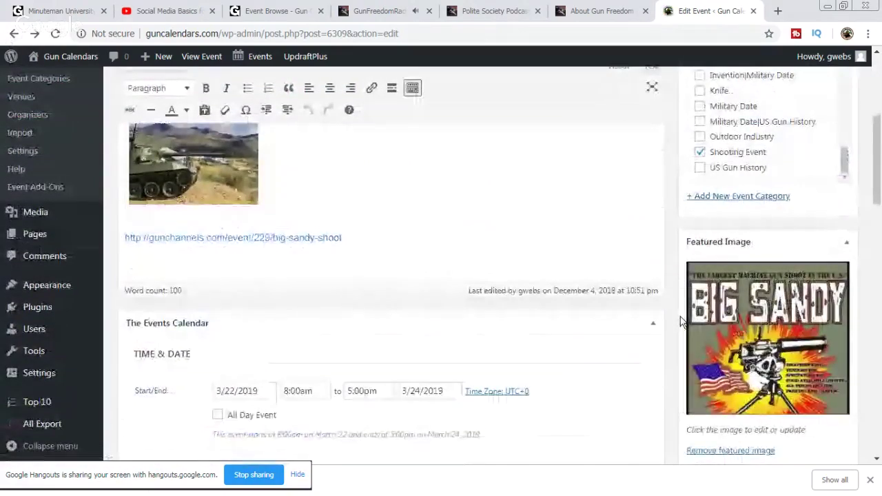
pyautogui.scroll(4, 681, 318)
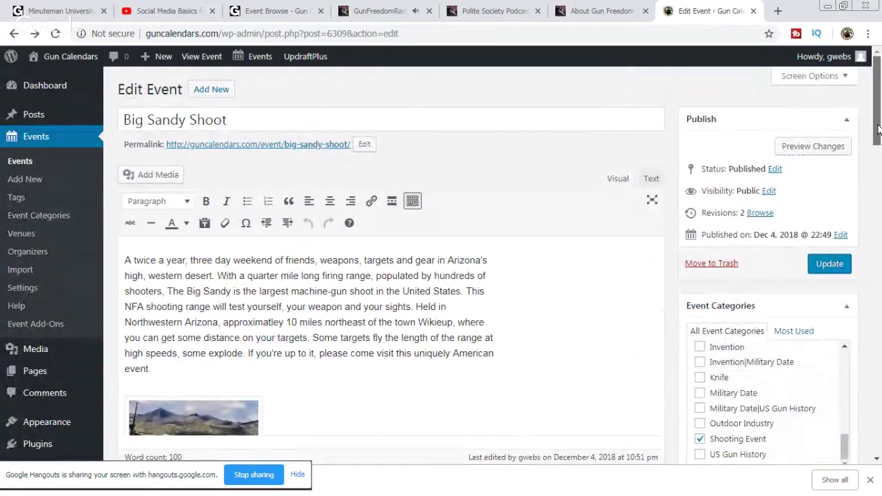
pyautogui.moveTo(878, 131); pyautogui.dragTo(878, 183)
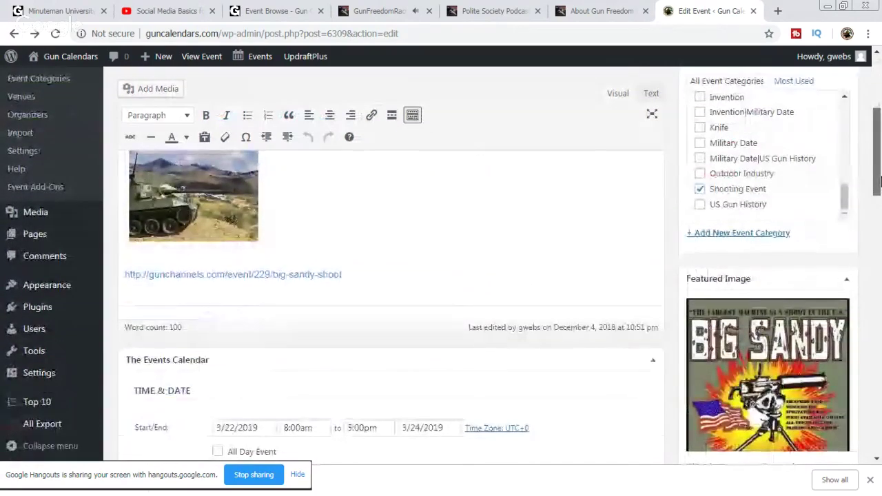
pyautogui.scroll(6, 803, 183)
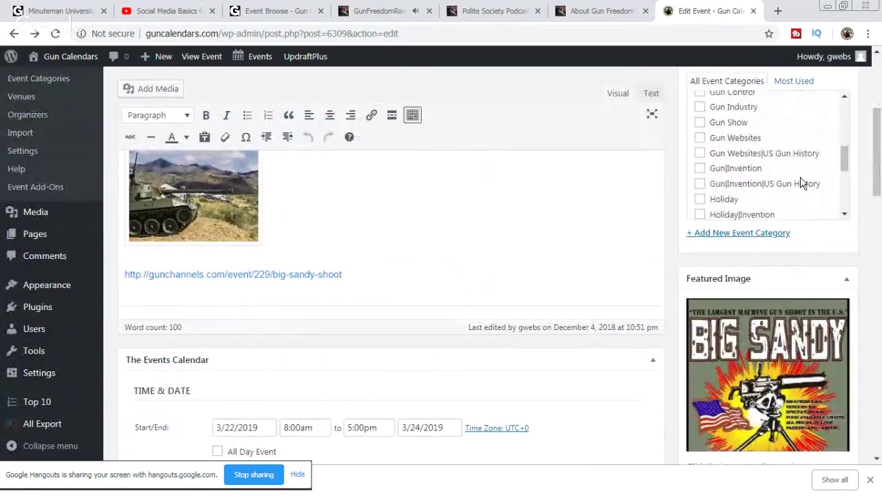
pyautogui.scroll(3, 804, 184)
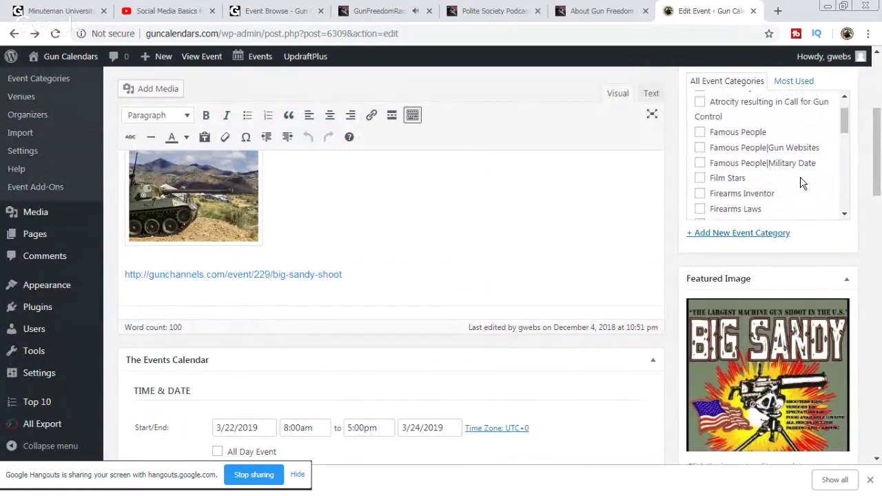
pyautogui.scroll(2, 803, 184)
pyautogui.scroll(1, 680, 309)
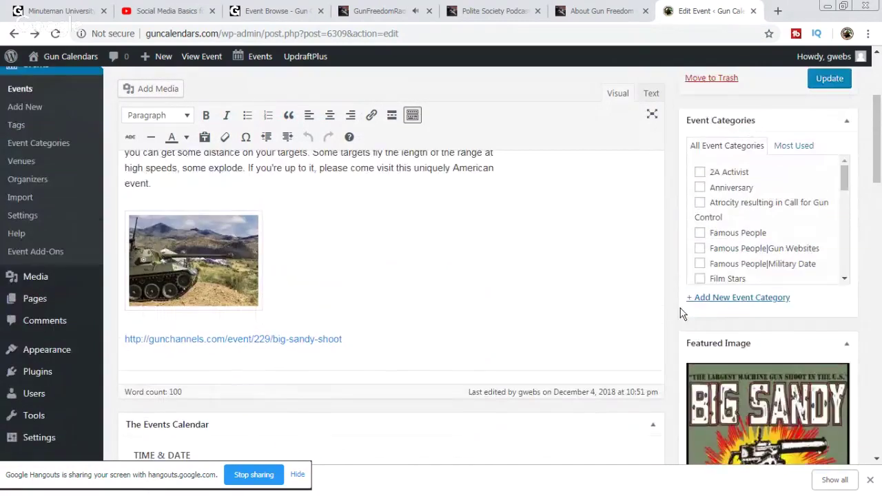
pyautogui.scroll(-2, 810, 230)
pyautogui.scroll(-1, 810, 231)
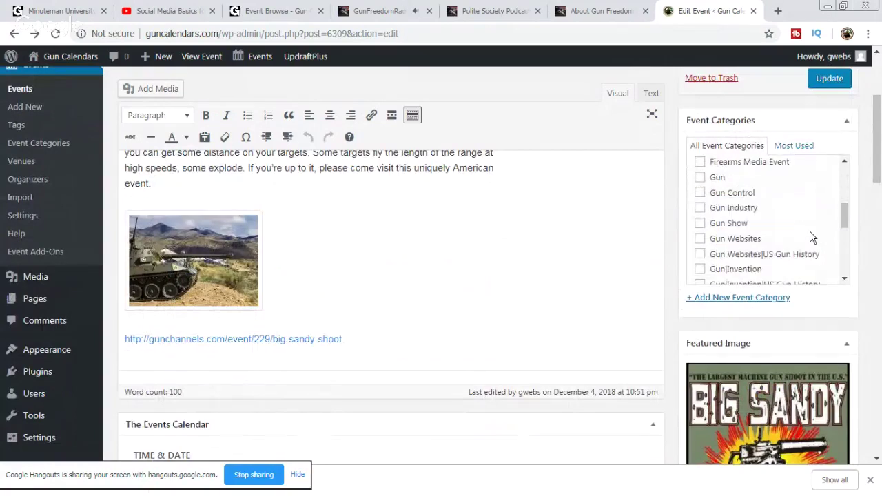
pyautogui.click(831, 80)
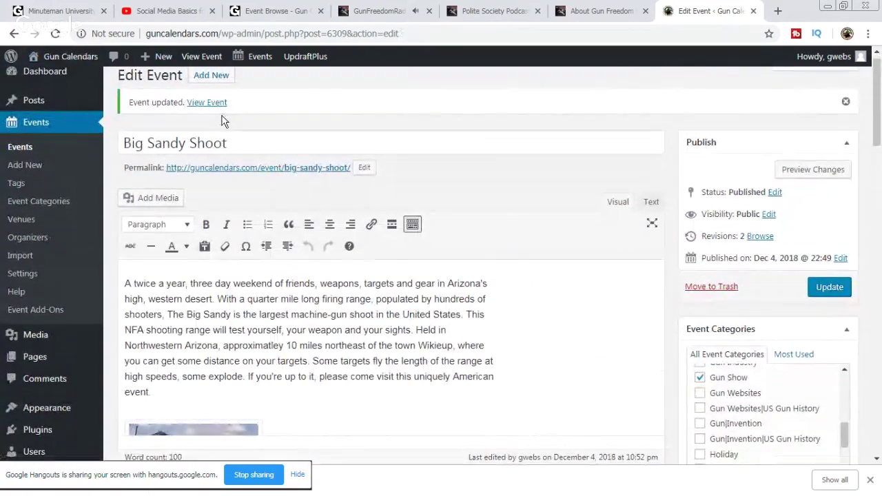
pyautogui.click(91, 59)
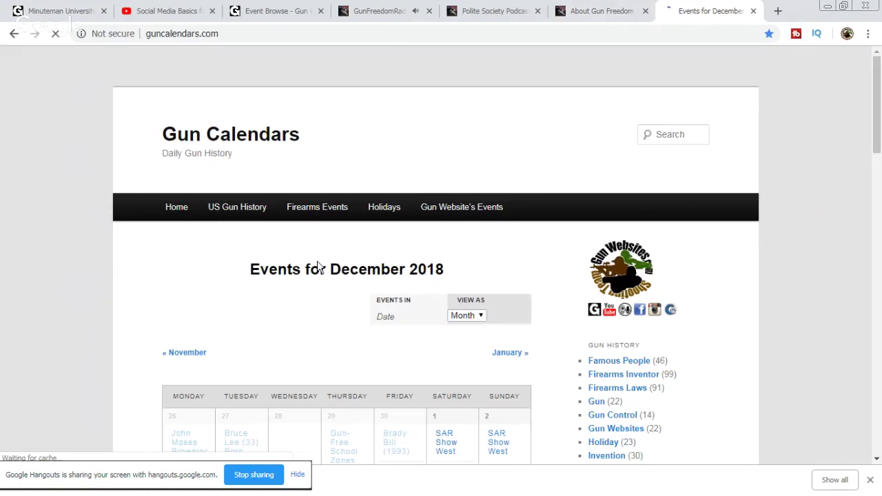
# Step: Advance the public events calendar to January and February 2019, then reload the main calendar
pyautogui.click(501, 357)
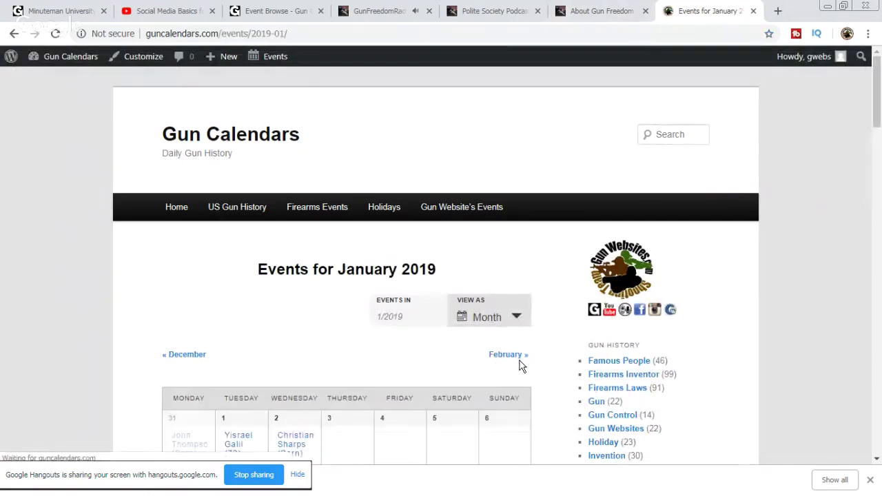
pyautogui.click(518, 358)
pyautogui.scroll(-5, 109, 264)
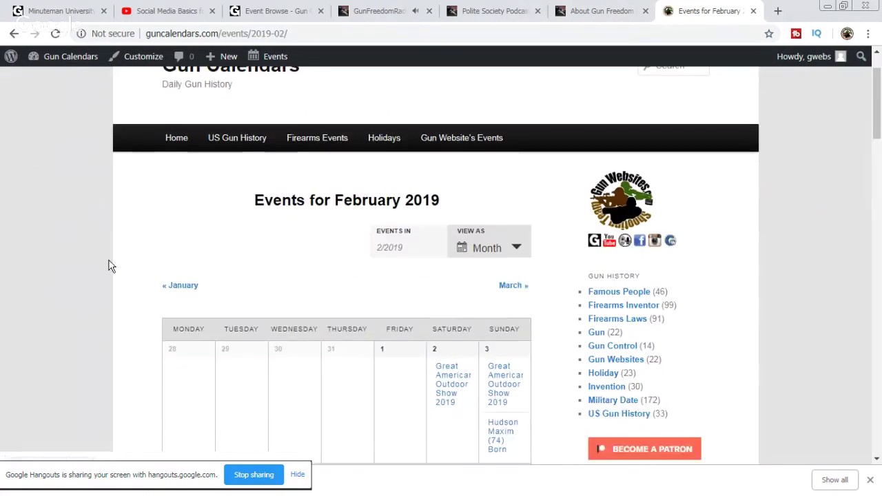
pyautogui.scroll(-3, 109, 264)
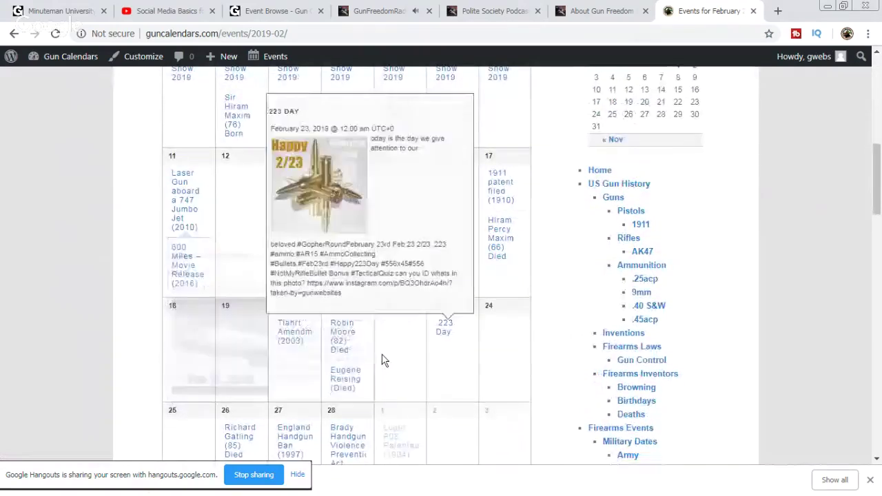
pyautogui.scroll(8, 476, 324)
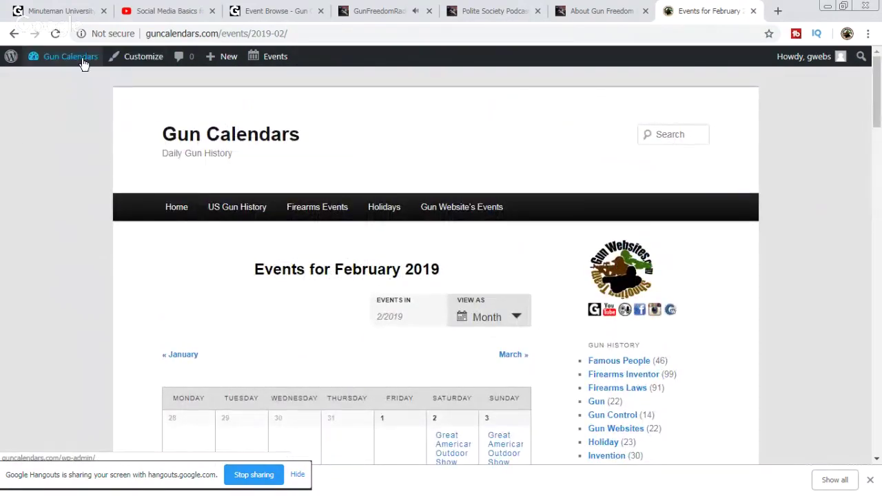
pyautogui.moveTo(63, 69)
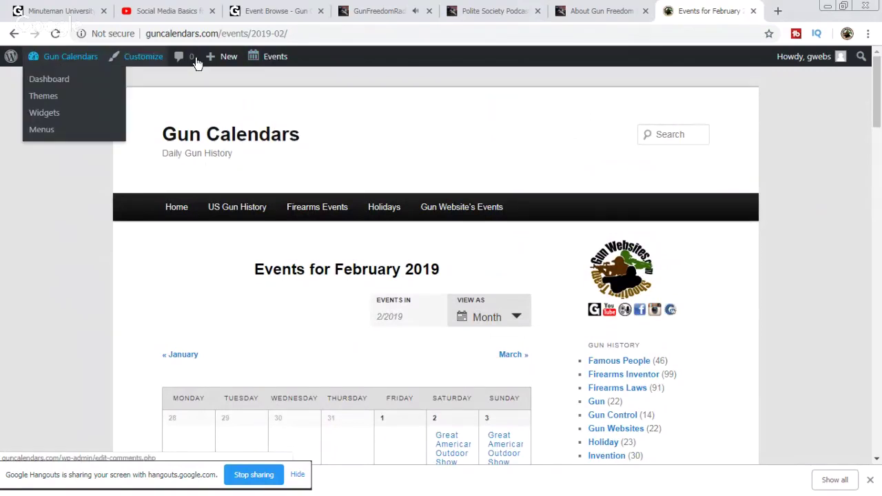
pyautogui.click(268, 60)
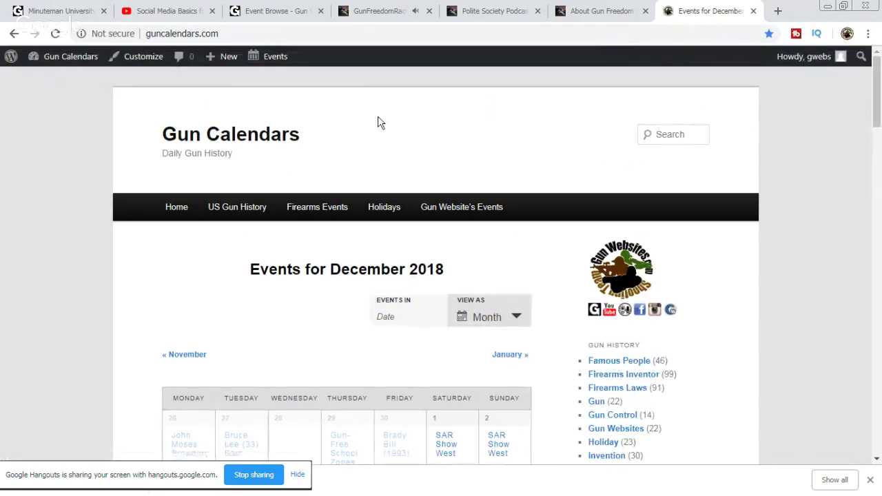
pyautogui.click(287, 55)
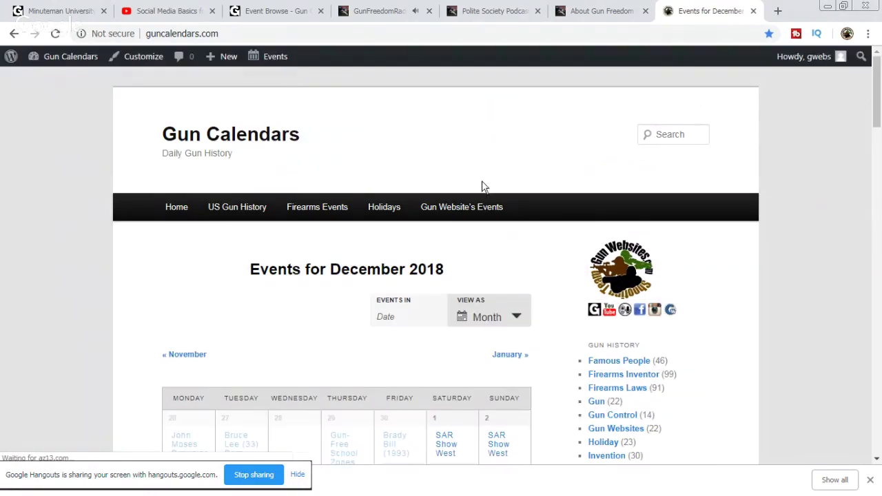
# Step: Keep Month in the View As options, page again to February 2019, and return to the Dashboard
pyautogui.scroll(-7, 577, 252)
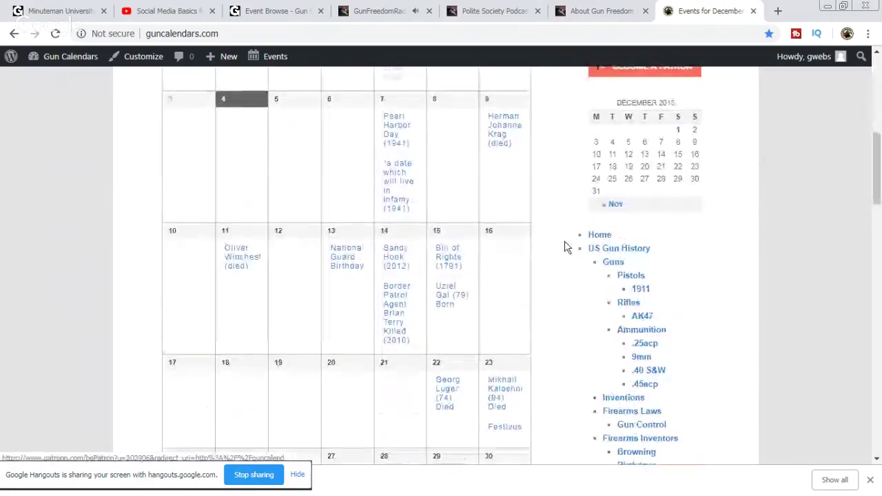
pyautogui.scroll(7, 567, 250)
pyautogui.click(502, 249)
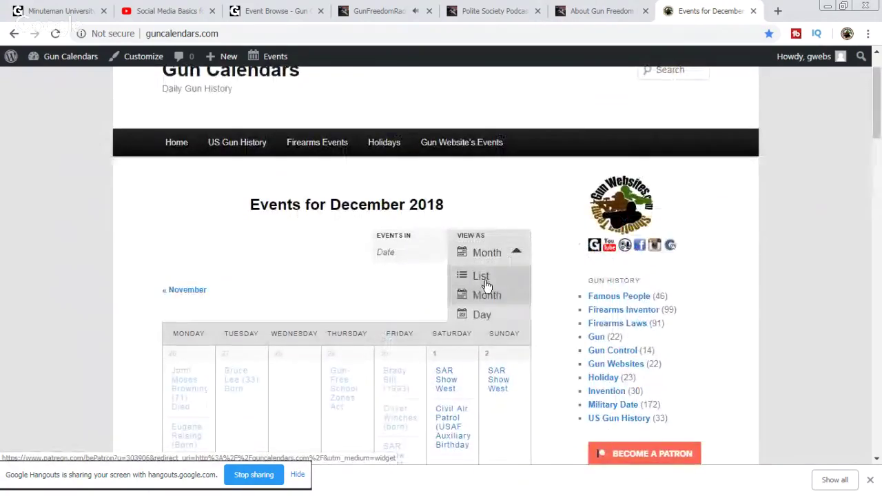
pyautogui.click(500, 245)
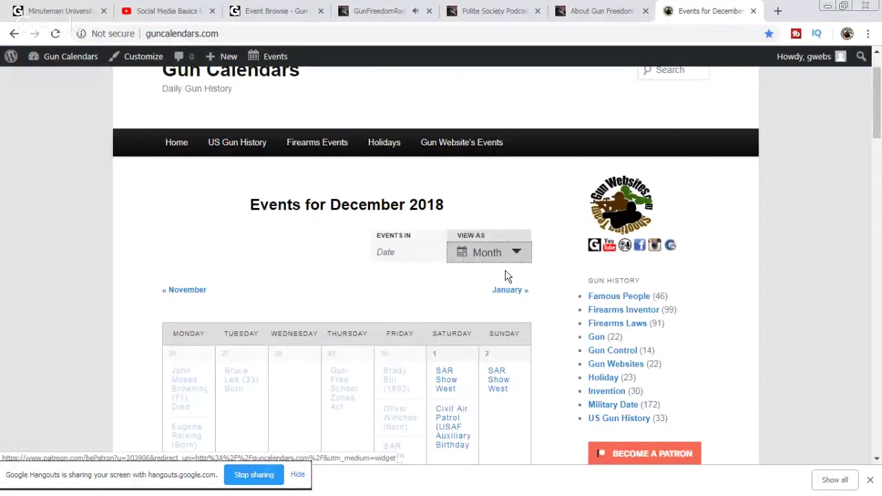
pyautogui.click(516, 294)
pyautogui.click(517, 294)
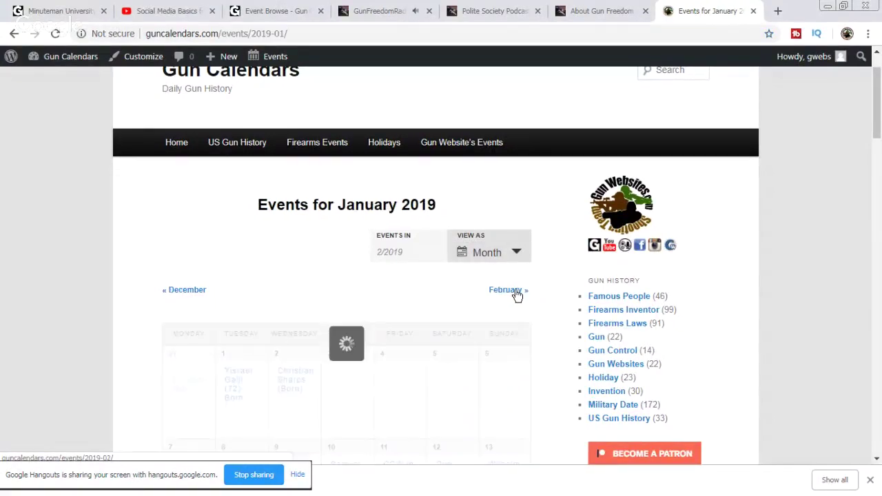
pyautogui.scroll(-6, 299, 272)
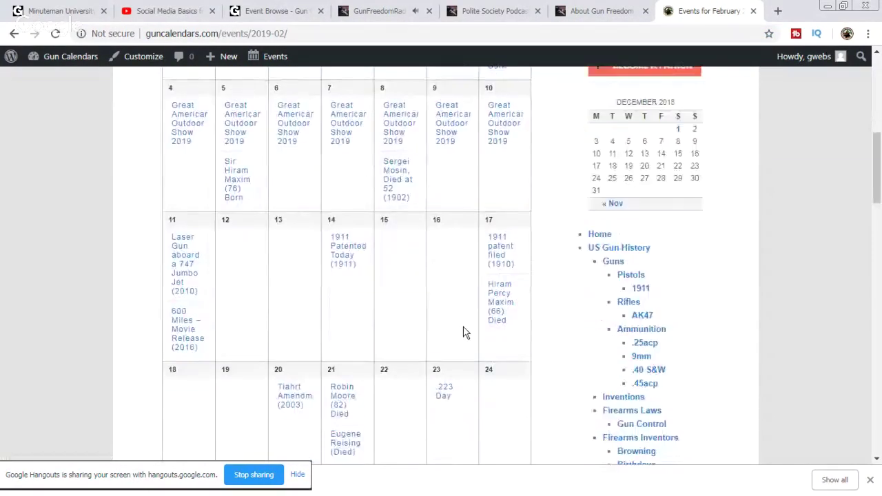
pyautogui.scroll(-2, 463, 332)
pyautogui.moveTo(404, 272); pyautogui.dragTo(504, 291)
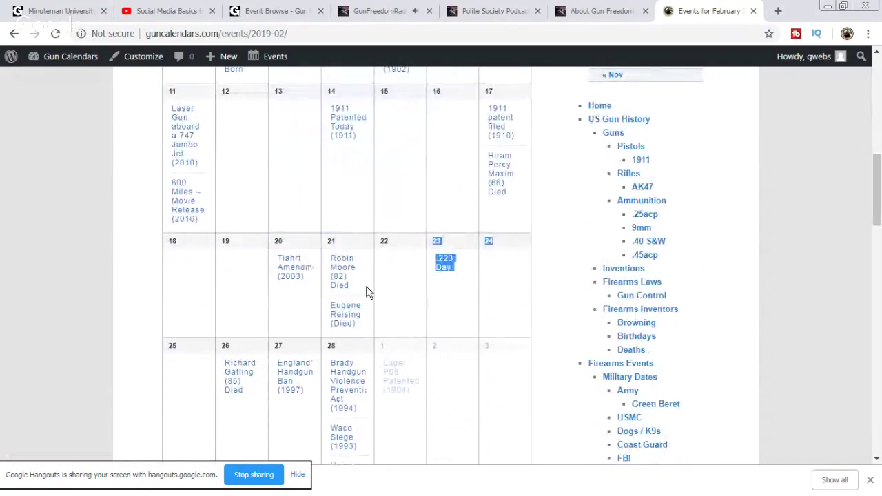
pyautogui.click(76, 57)
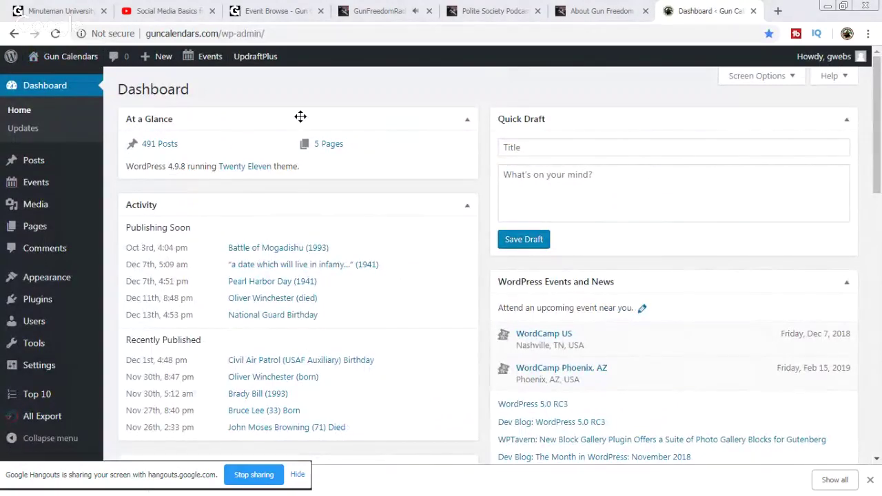
# Step: Search admin Events for 'sandy' and open the Big Sandy Shoot entry dated March 22–24, 2019
pyautogui.click(41, 188)
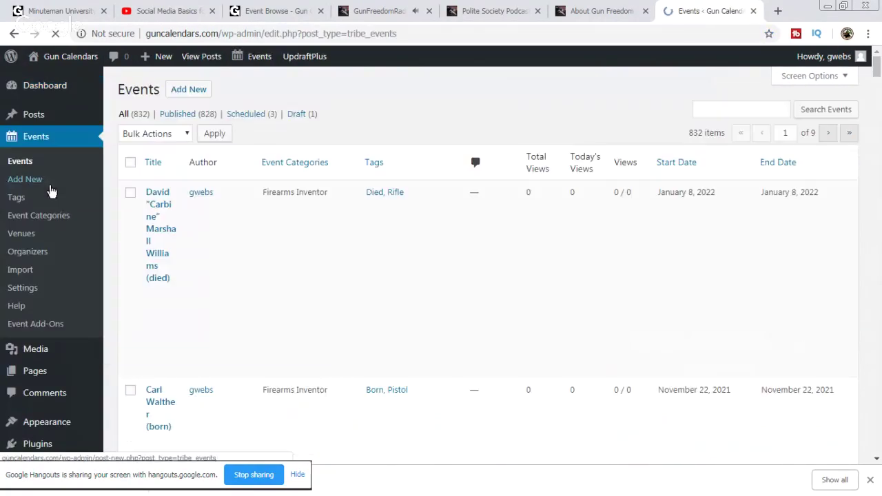
pyautogui.click(742, 111)
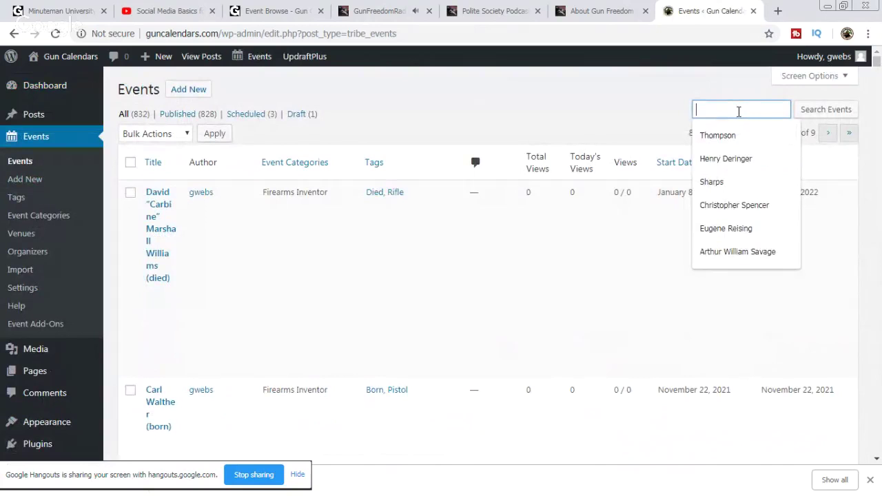
pyautogui.write('sand')
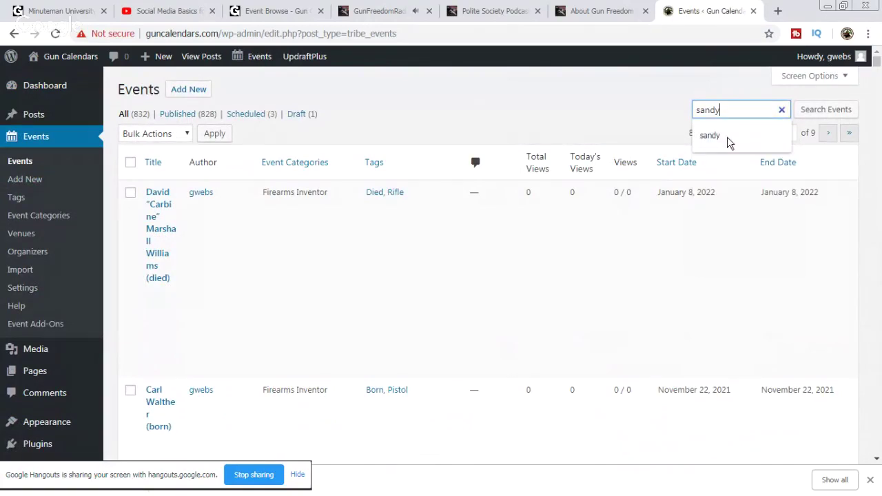
pyautogui.write('y')
pyautogui.press('Return')
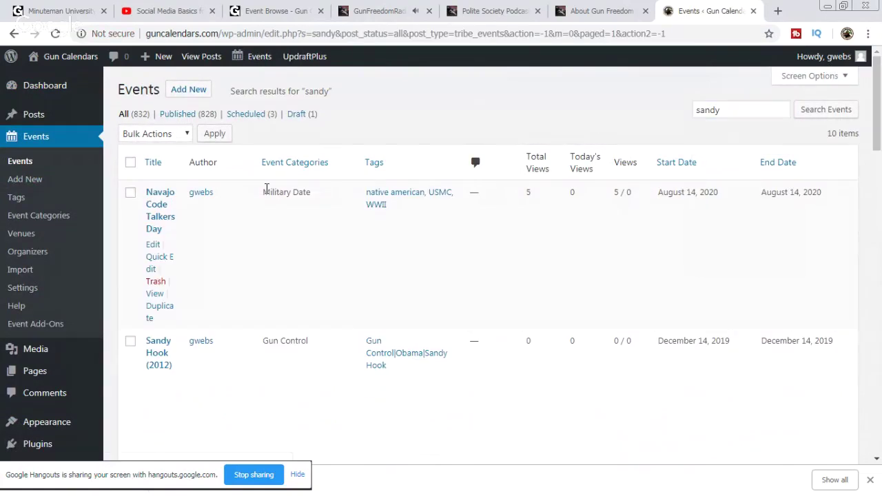
pyautogui.scroll(-3, 281, 255)
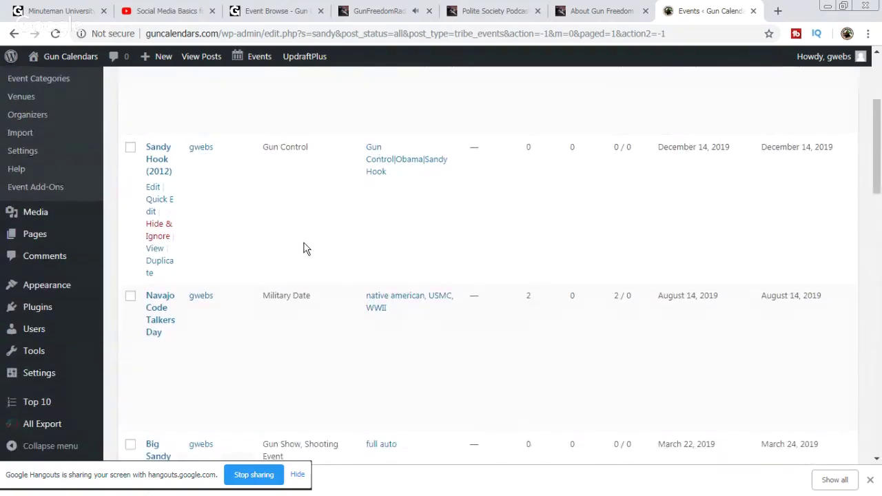
pyautogui.scroll(-3, 368, 221)
pyautogui.scroll(-1, 368, 221)
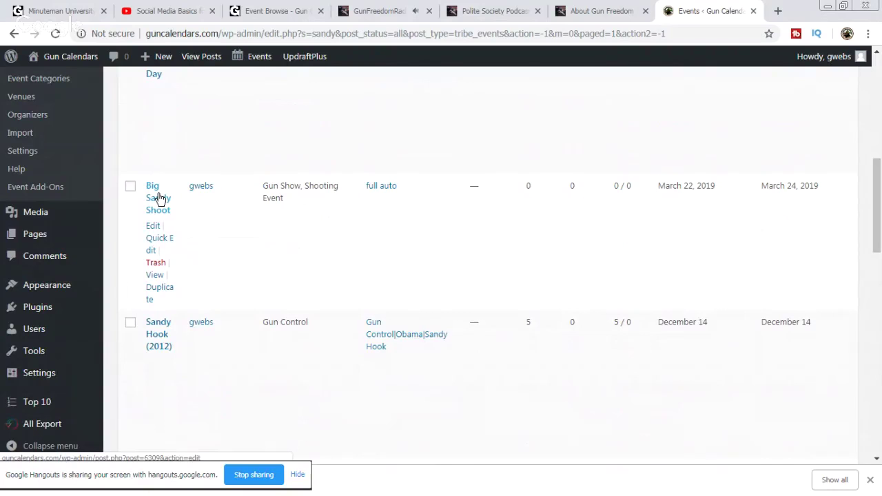
pyautogui.click(159, 205)
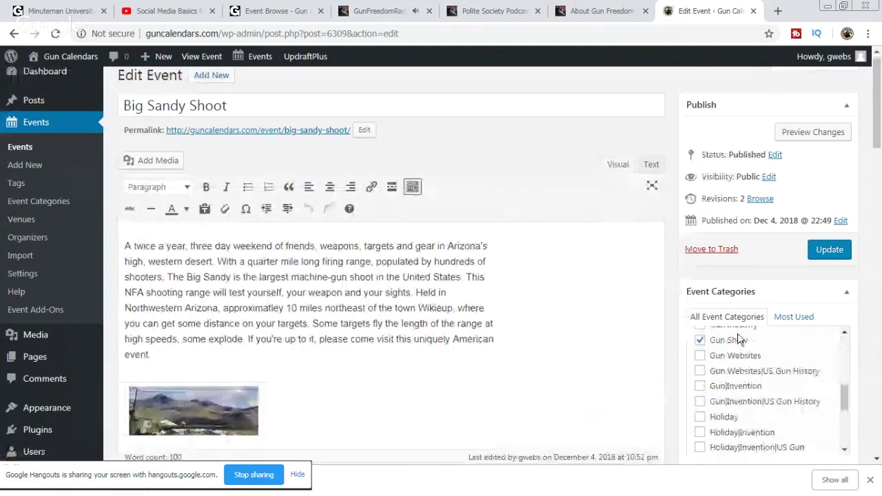
pyautogui.scroll(-4, 738, 341)
pyautogui.scroll(-2, 677, 399)
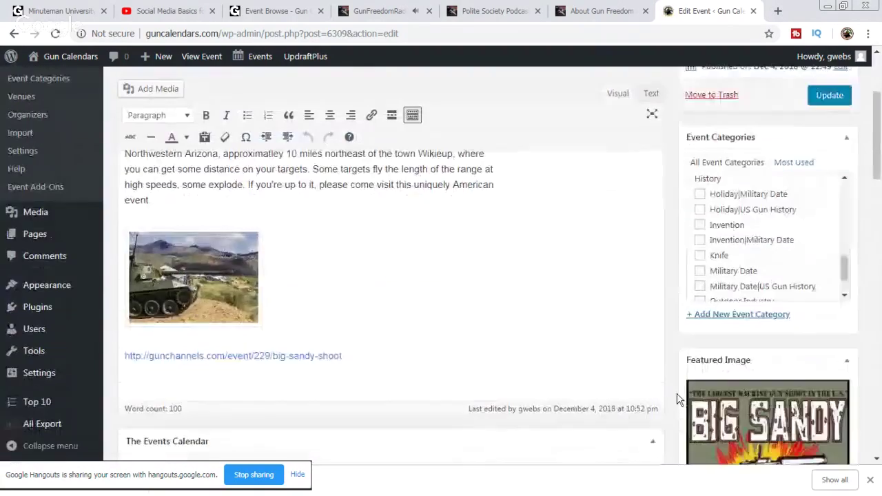
pyautogui.scroll(-1, 677, 398)
pyautogui.scroll(2, 772, 217)
pyautogui.scroll(-3, 802, 221)
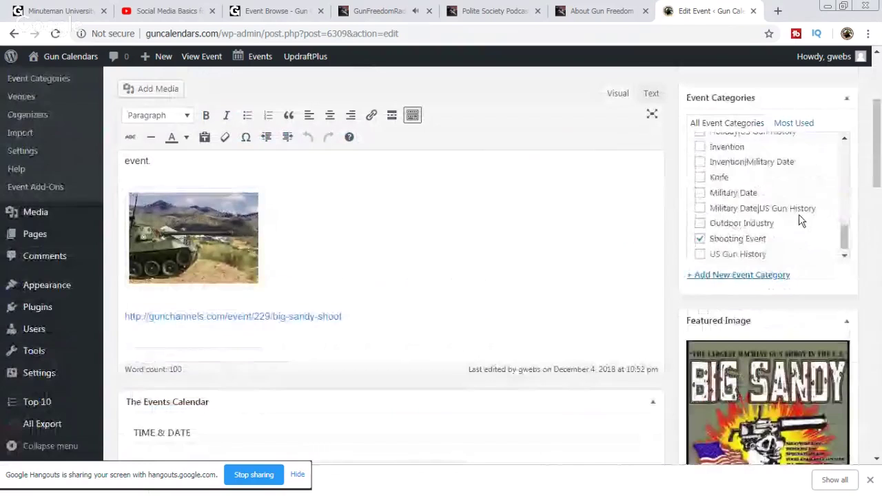
pyautogui.scroll(-1, 782, 241)
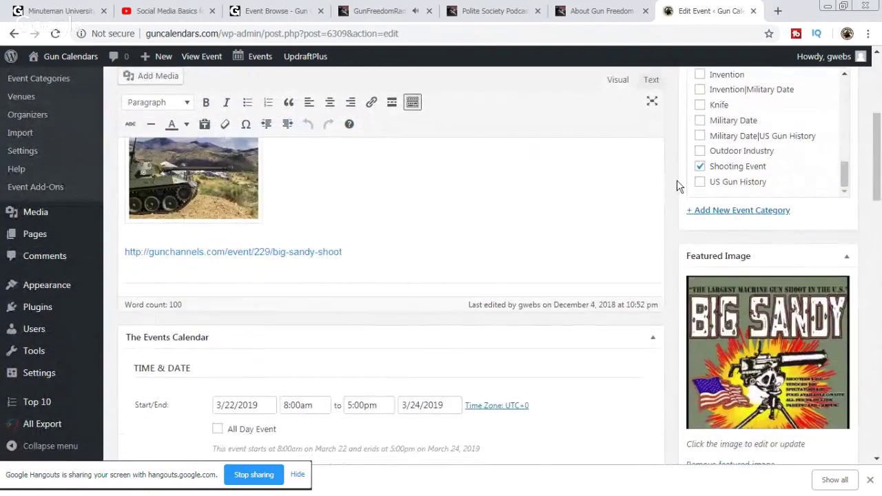
pyautogui.scroll(-3, 667, 205)
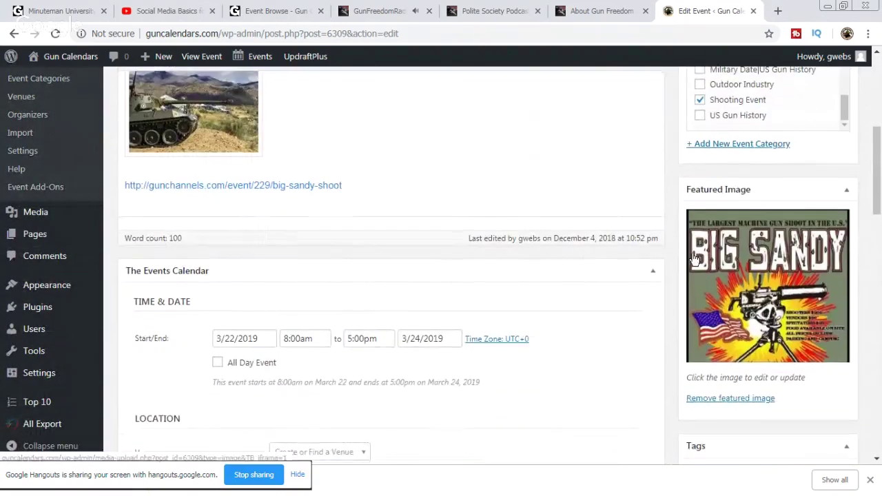
pyautogui.scroll(-2, 694, 261)
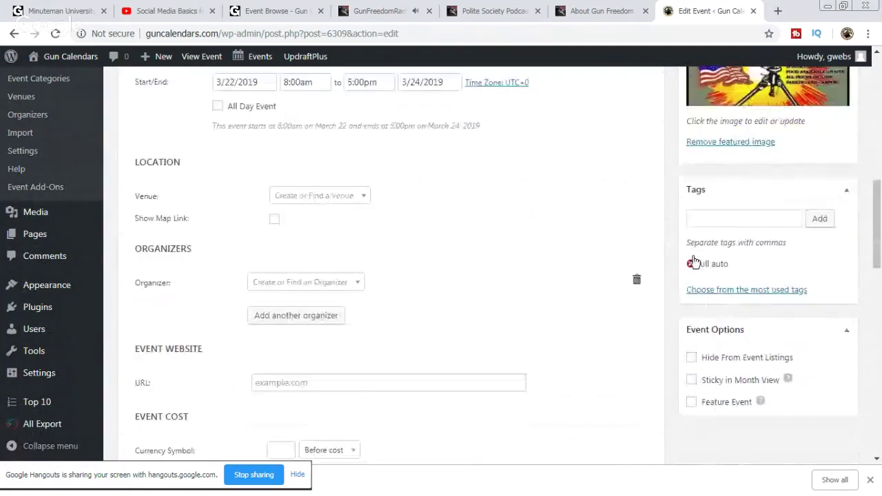
pyautogui.scroll(2, 694, 261)
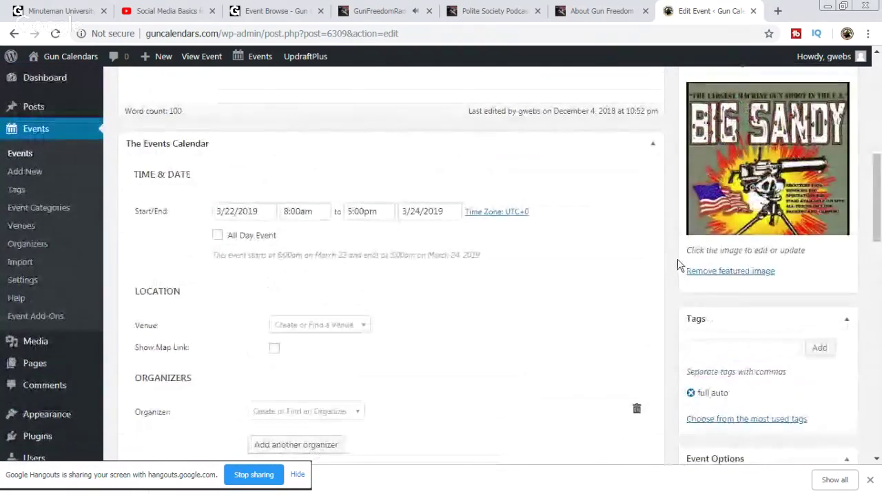
pyautogui.click(260, 212)
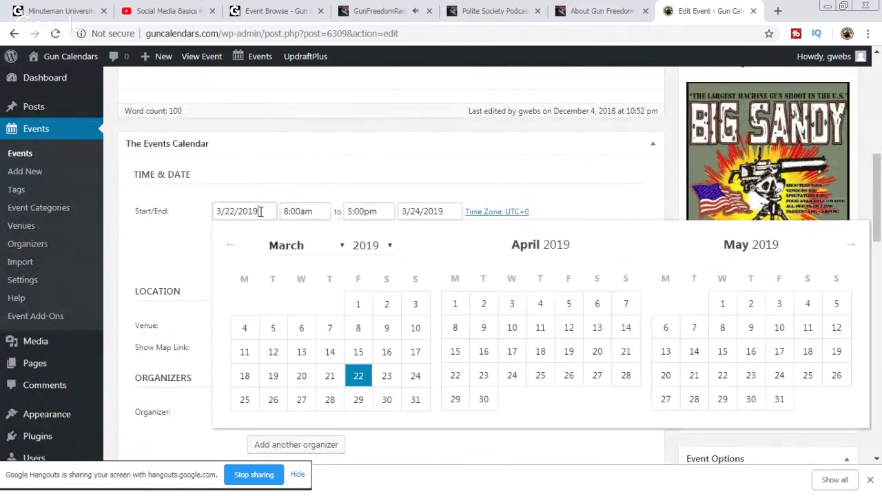
pyautogui.click(341, 247)
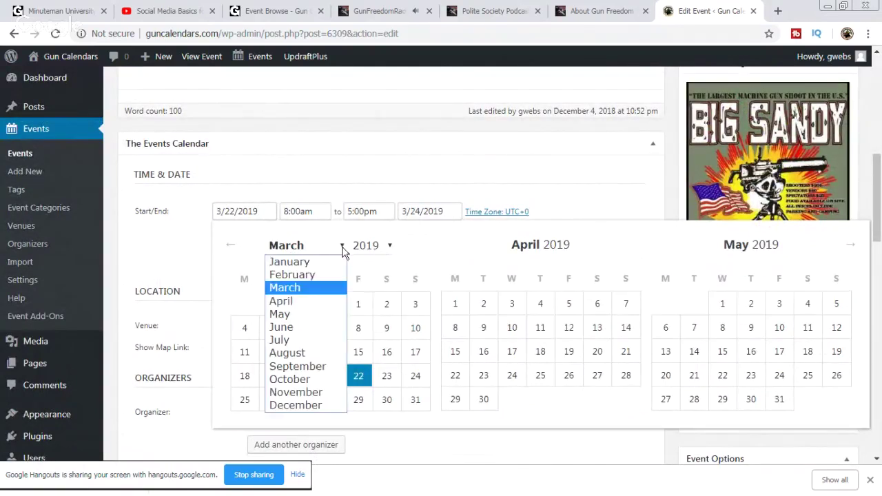
pyautogui.click(342, 248)
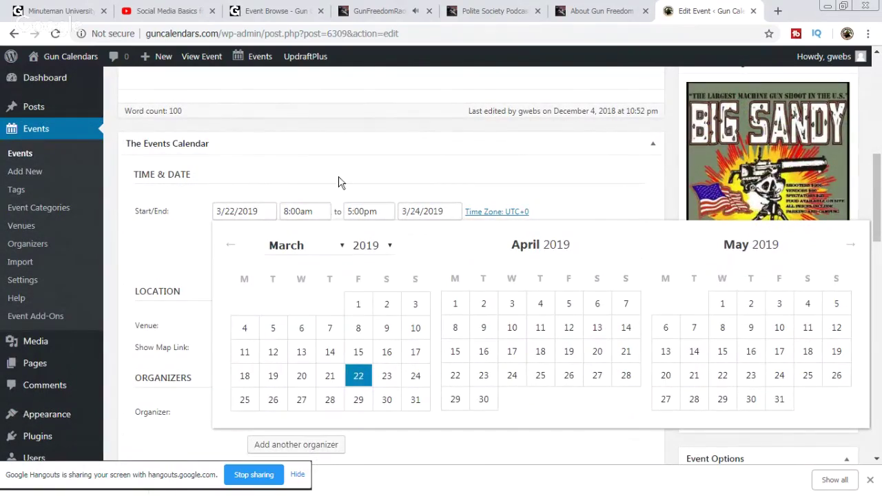
pyautogui.click(358, 169)
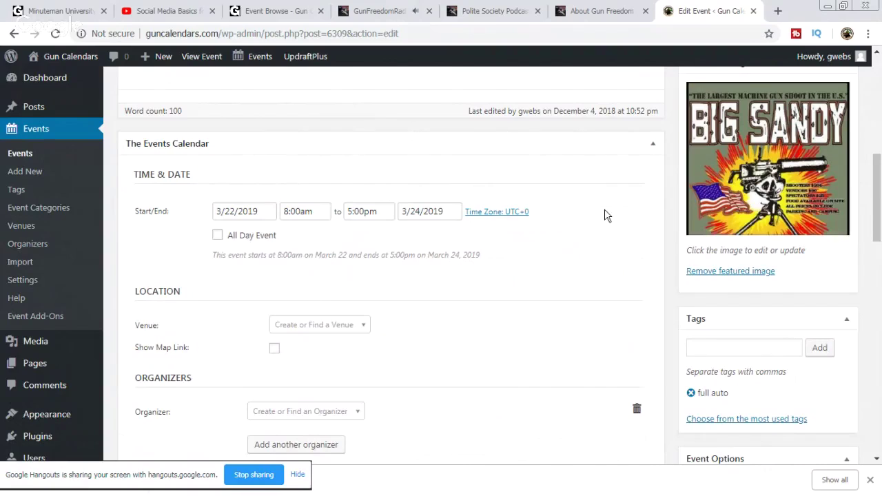
pyautogui.scroll(5, 613, 216)
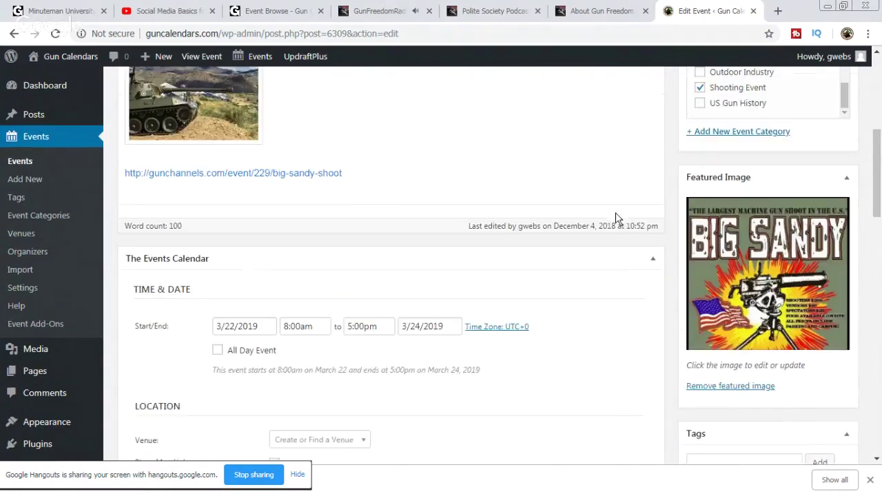
pyautogui.scroll(1, 580, 305)
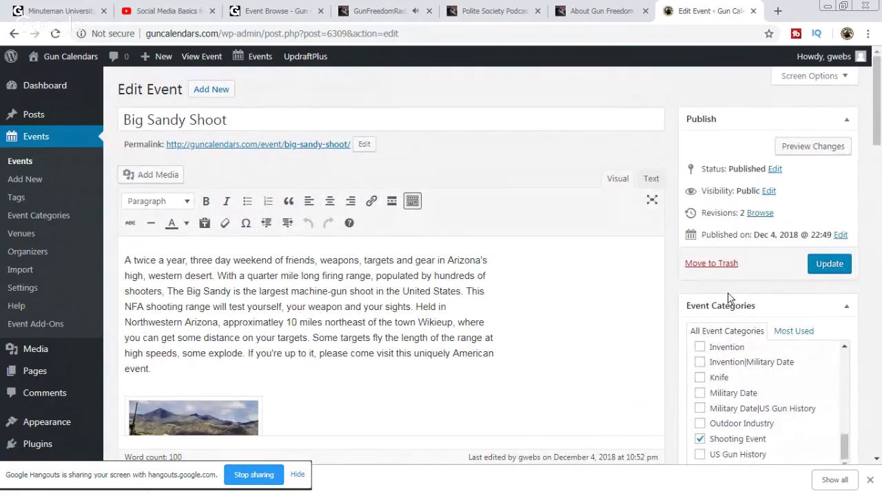
pyautogui.scroll(-2, 684, 311)
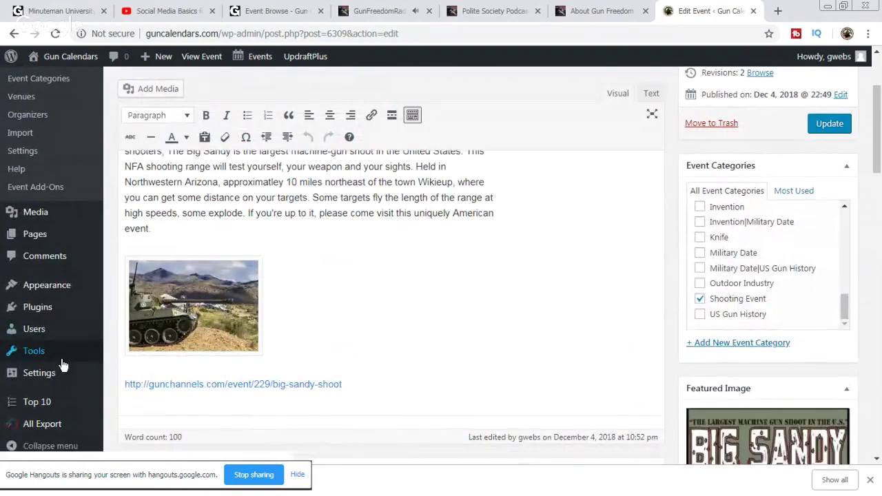
pyautogui.scroll(-2, 63, 363)
pyautogui.moveTo(41, 376)
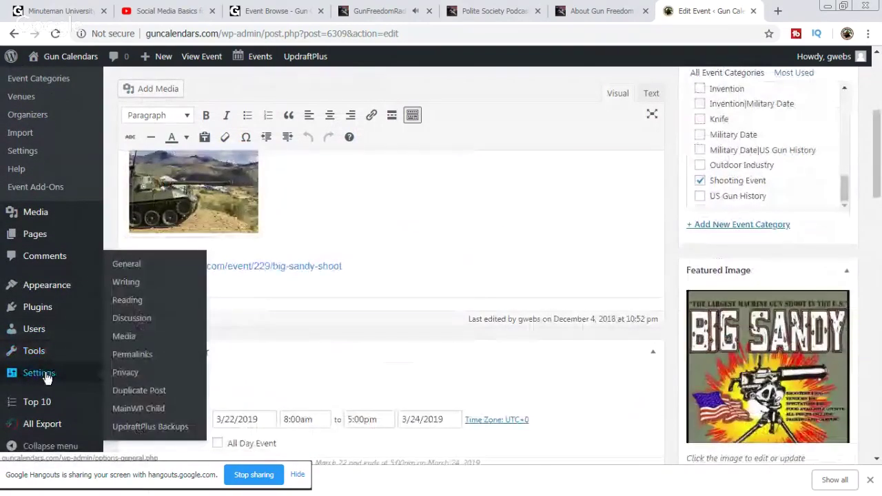
pyautogui.moveTo(41, 433)
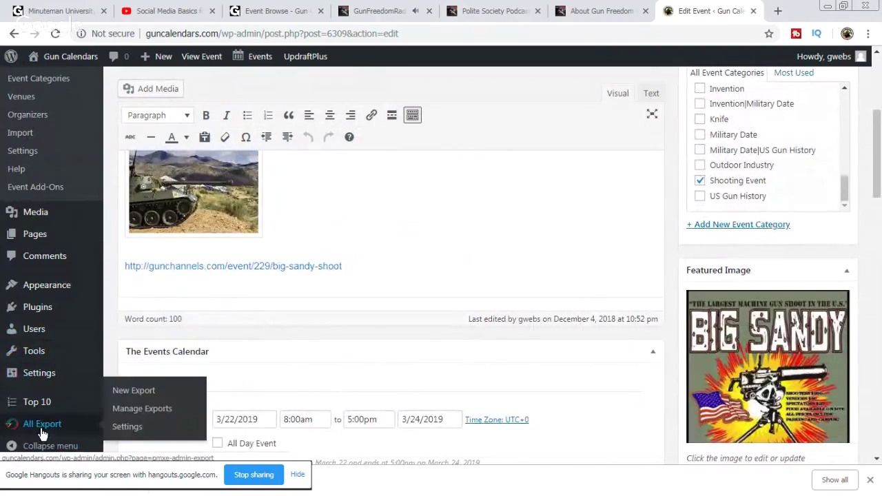
pyautogui.moveTo(37, 357)
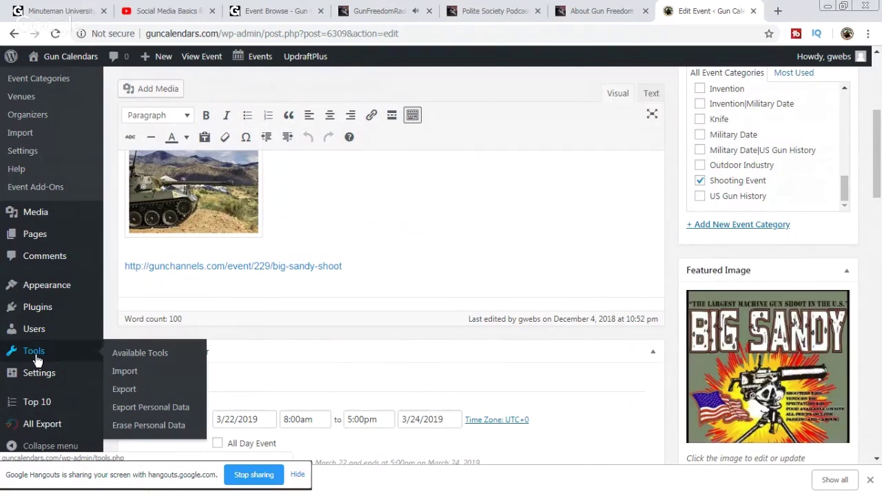
pyautogui.scroll(2, 48, 304)
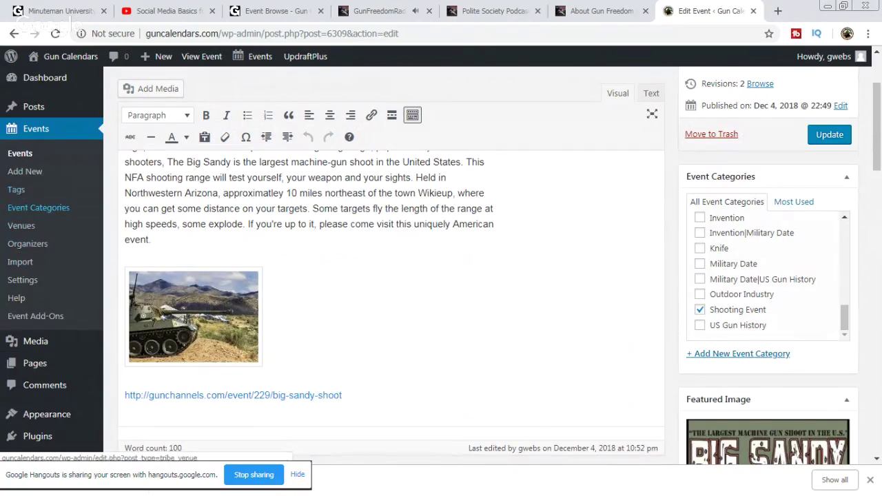
# Step: Review the Events Settings Display tab, where Full Styles and Sidebar Template are selected
pyautogui.click(28, 268)
pyautogui.click(27, 285)
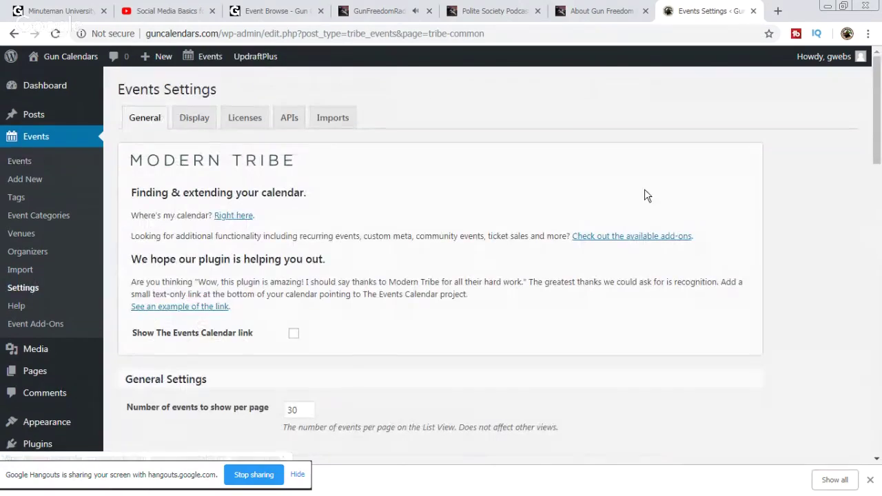
pyautogui.click(196, 121)
pyautogui.scroll(-5, 682, 335)
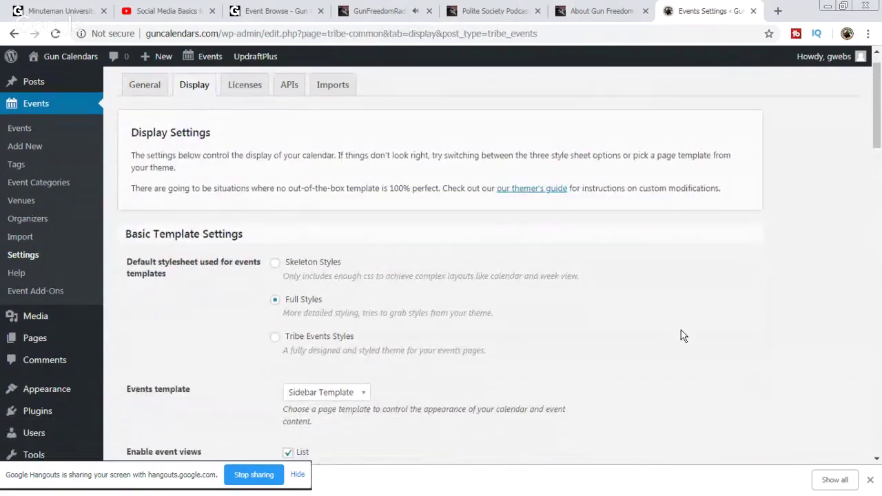
pyautogui.scroll(-10, 681, 336)
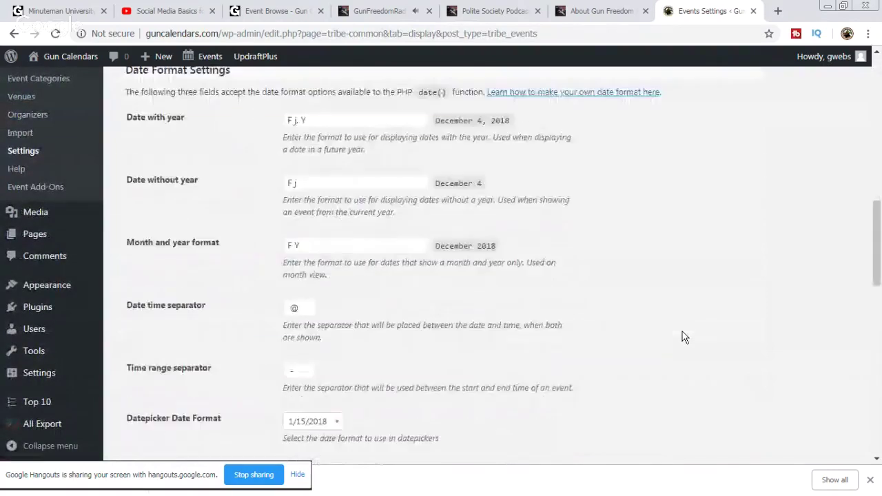
pyautogui.scroll(1, 684, 337)
pyautogui.scroll(-5, 684, 337)
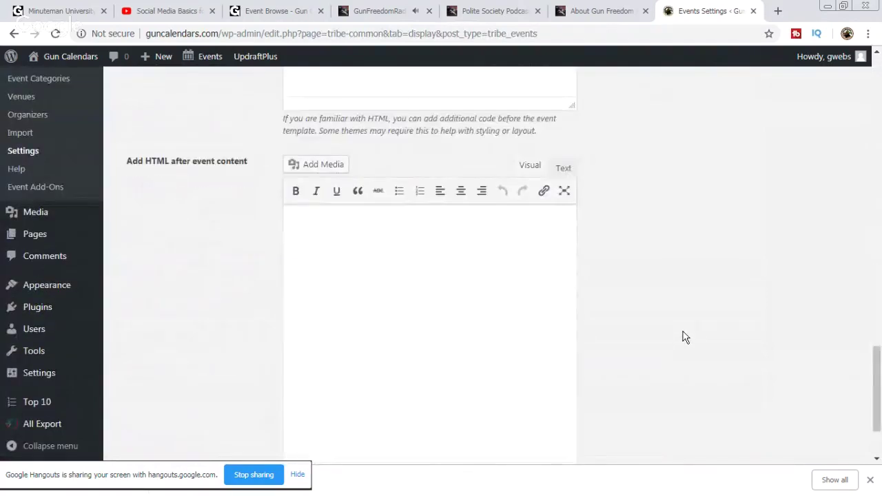
pyautogui.scroll(-2, 684, 337)
pyautogui.scroll(15, 685, 337)
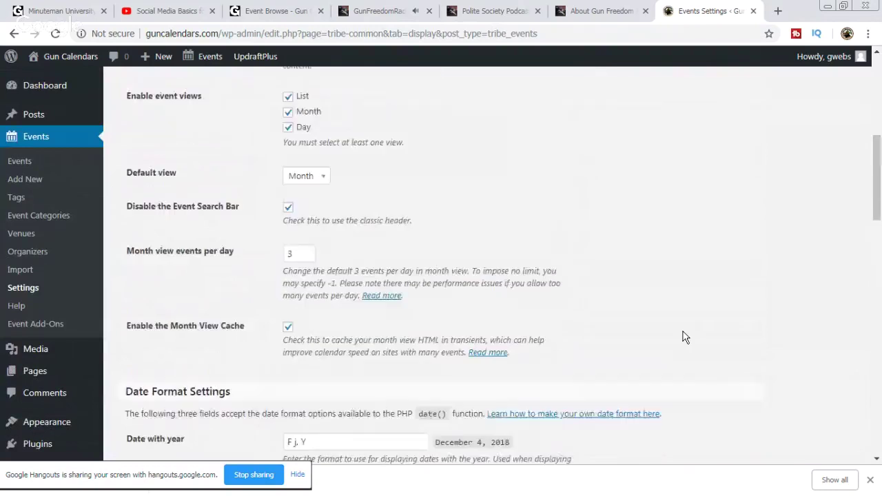
pyautogui.scroll(4, 684, 337)
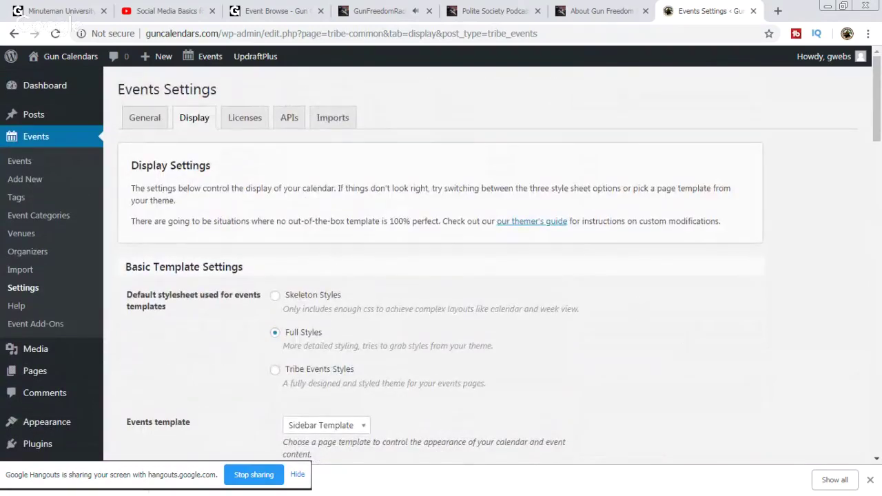
pyautogui.click(70, 56)
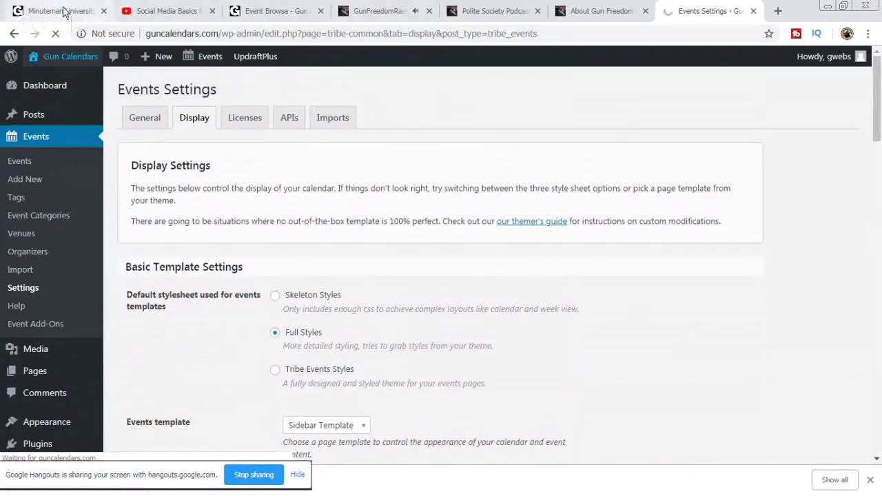
# Step: Go past the Minuteman University and YouTube tabs to GunFreedomRadio EP 138 and pause the Hr.2 audio
pyautogui.click(41, 11)
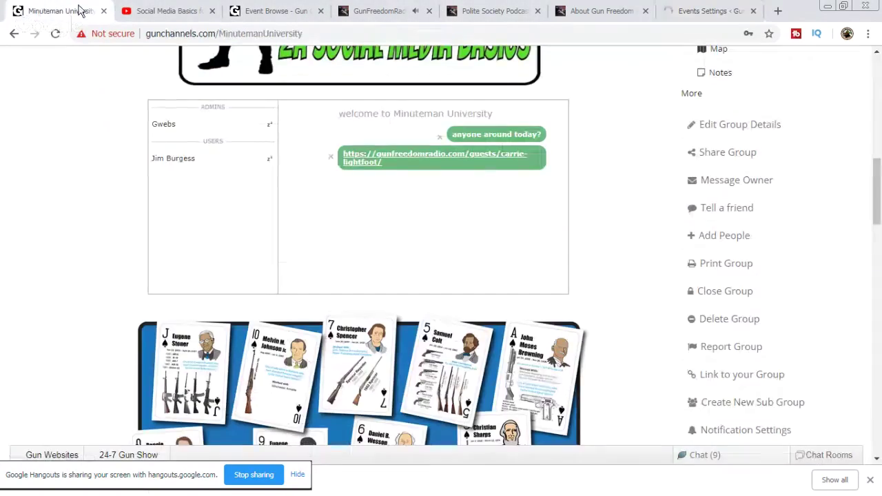
pyautogui.click(837, 458)
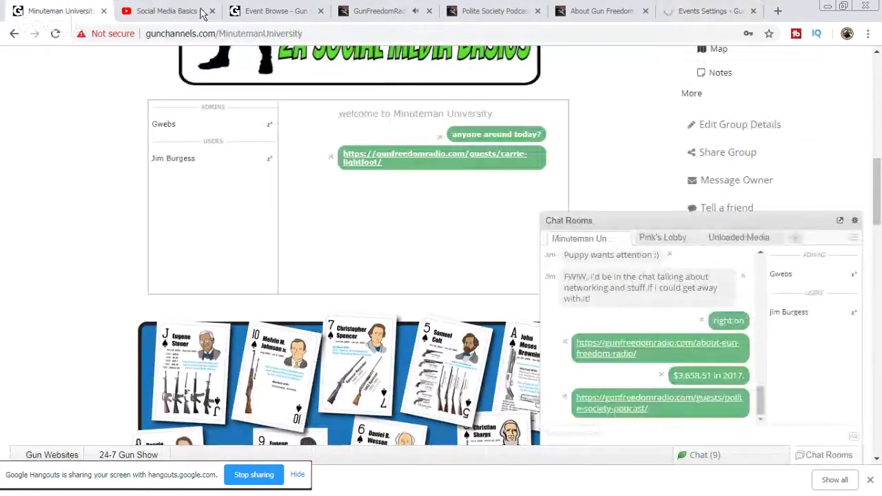
pyautogui.click(165, 11)
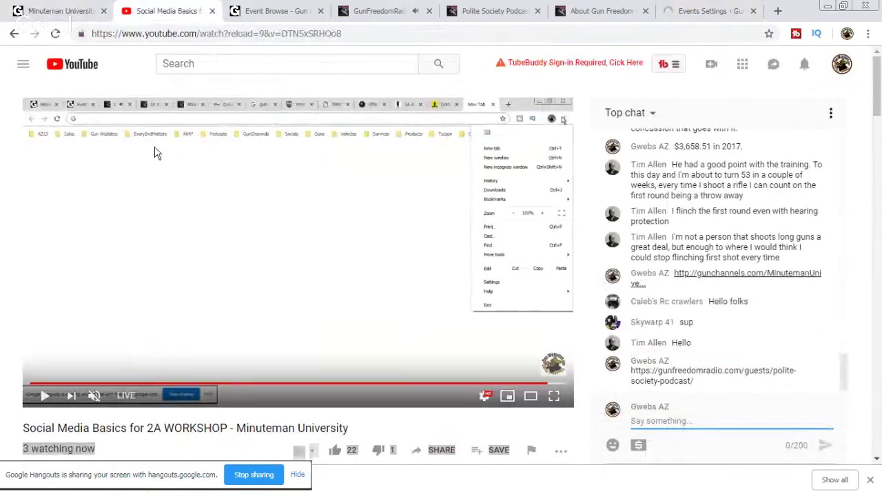
pyautogui.click(387, 11)
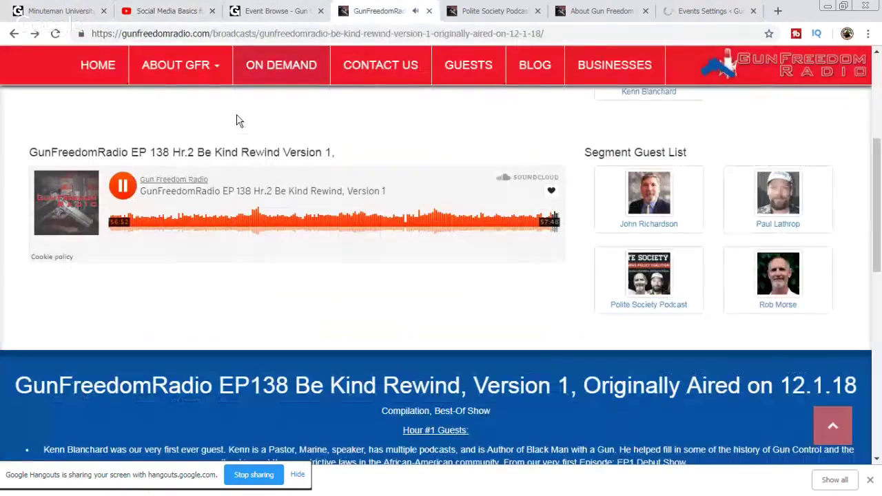
pyautogui.click(122, 185)
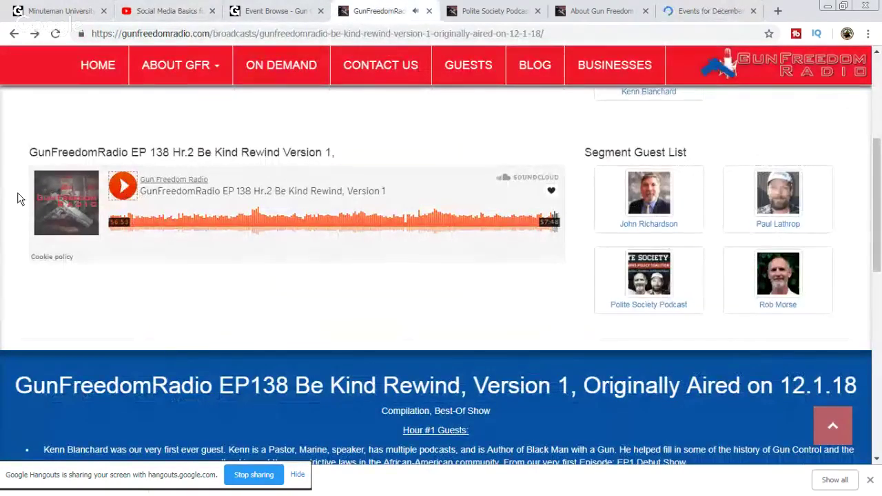